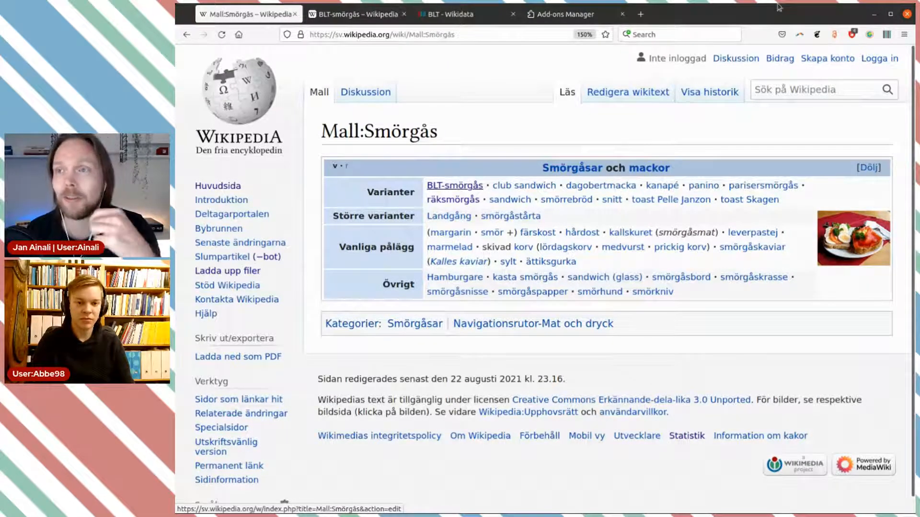
# Step: Switch to the BLT-smörgås Wikipedia article and look over its text, navigation box and sidebar links
pyautogui.hotkey('alt', 'Tab')
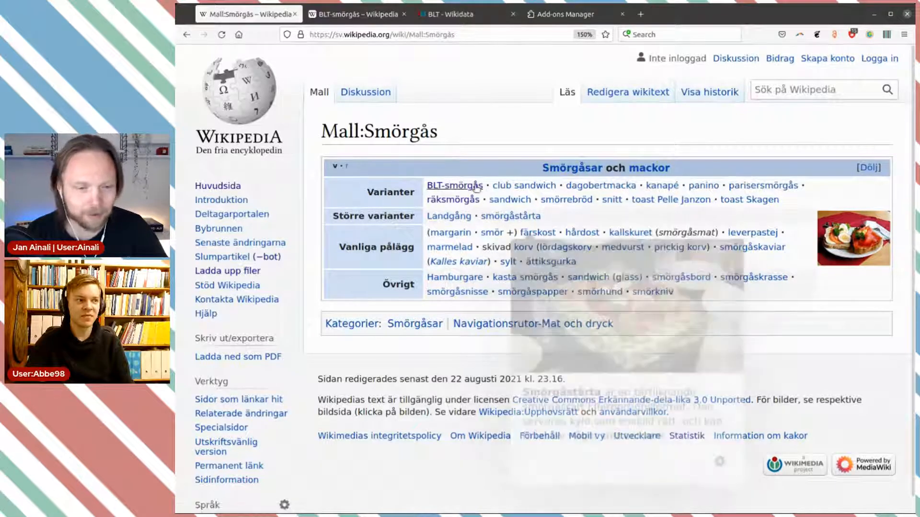
pyautogui.click(345, 18)
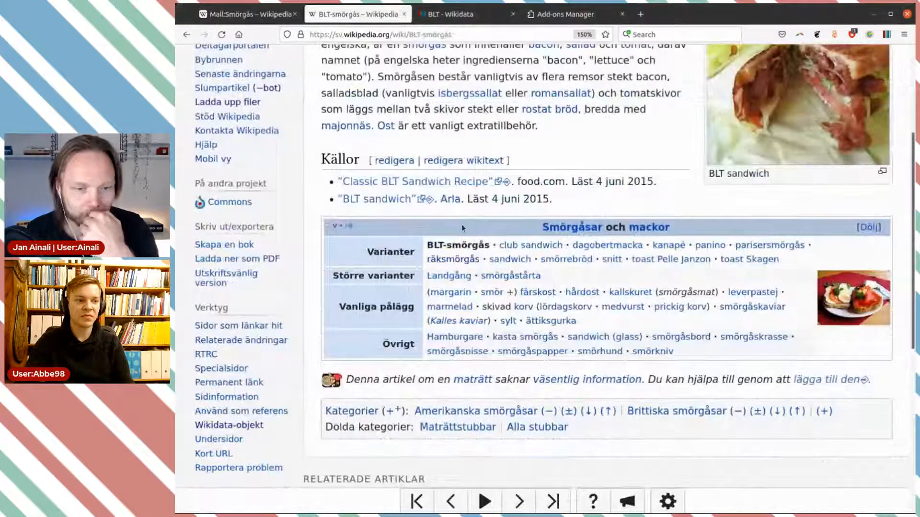
pyautogui.scroll(3, 512, 246)
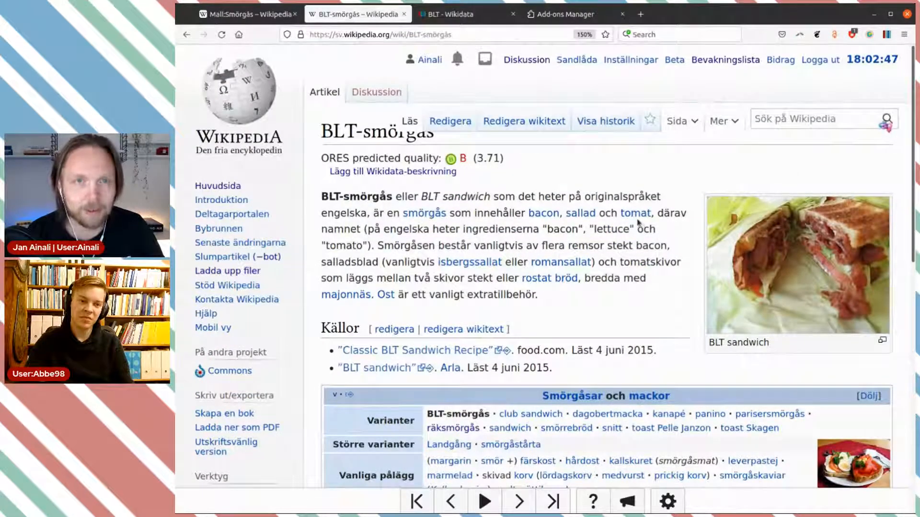
pyautogui.moveTo(633, 216)
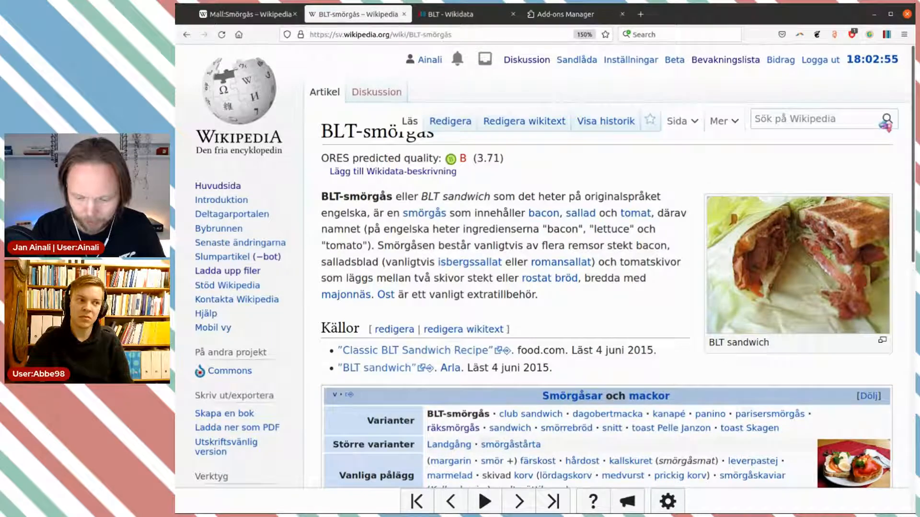
pyautogui.hotkey('ctrl', '-')
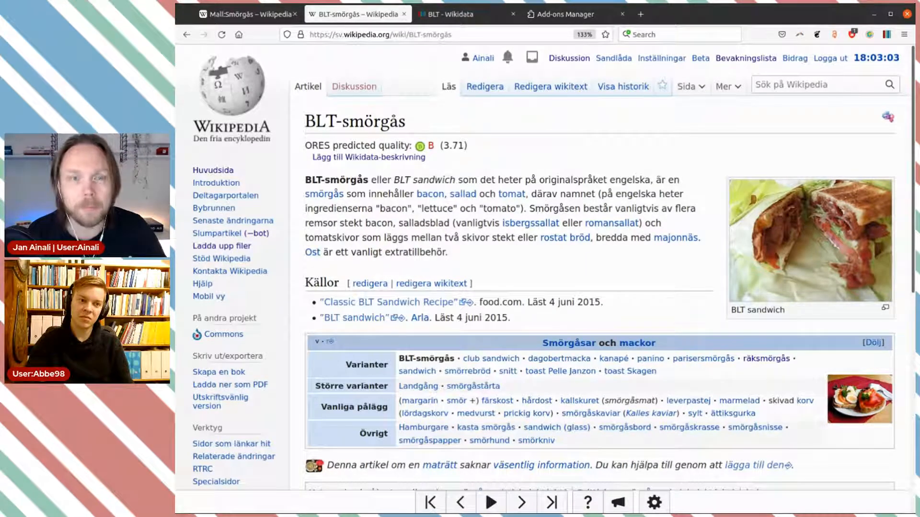
pyautogui.scroll(-3, 244, 186)
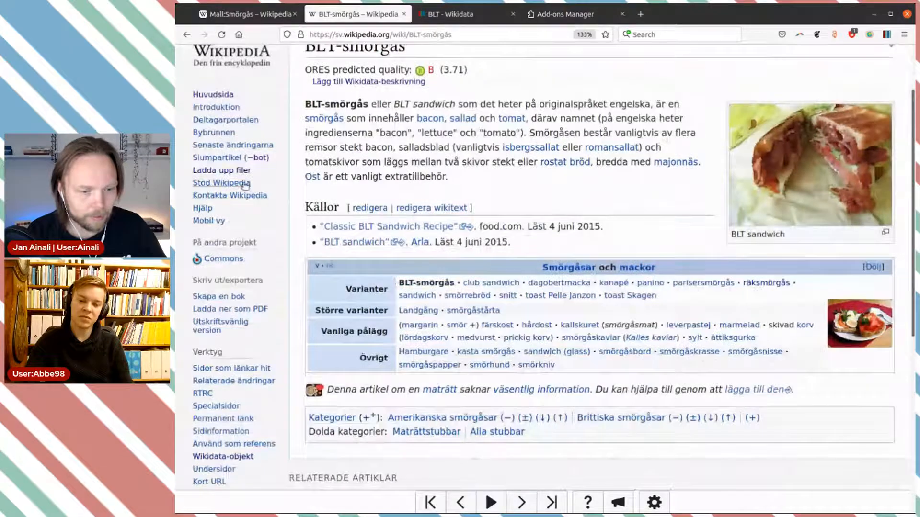
# Step: Bring up the already open BLT Wikidata item, closing the duplicate item page and the Add-ons Manager
pyautogui.middleClick(234, 459)
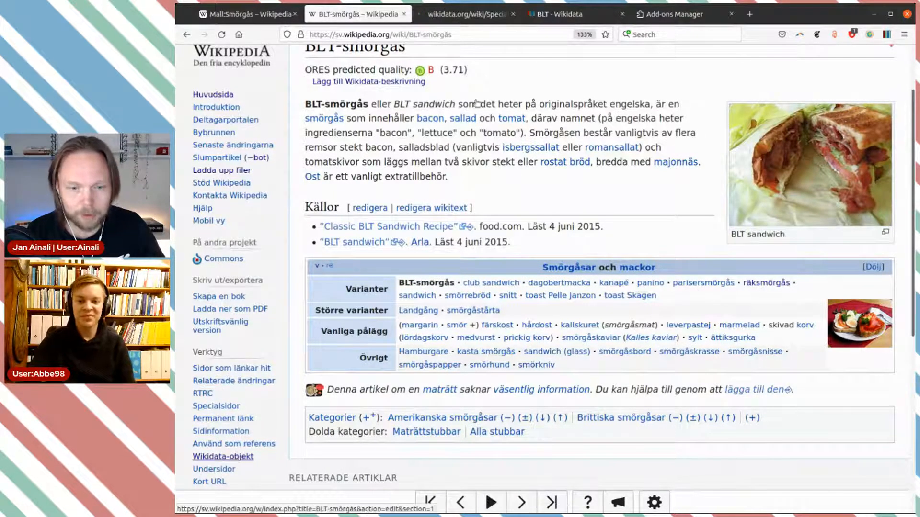
pyautogui.click(514, 14)
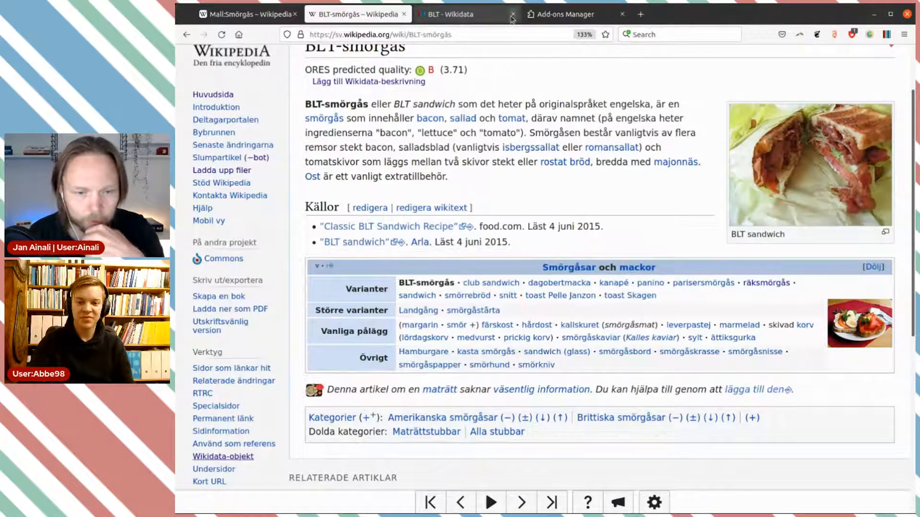
pyautogui.click(451, 18)
pyautogui.click(621, 14)
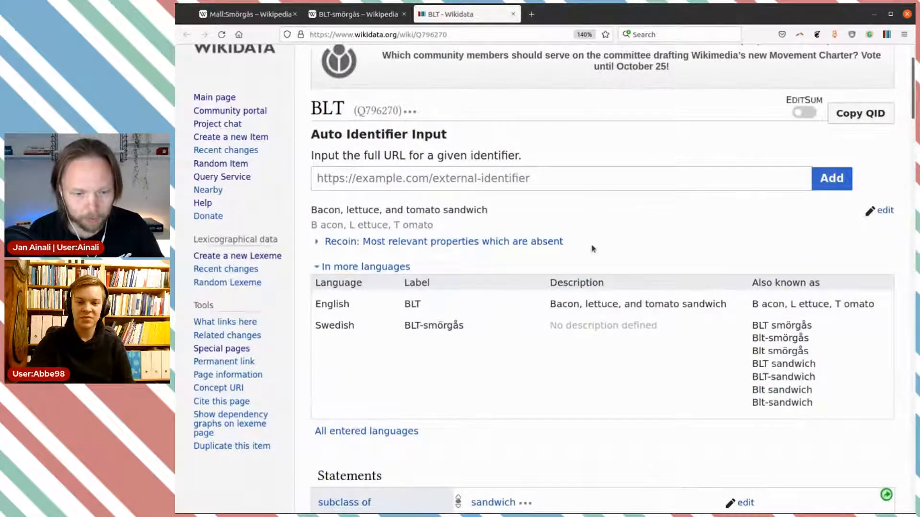
# Step: Enter "smårgås med bacon, sallad och tomat" as the Swedish description of the BLT item
pyautogui.scroll(-2, 597, 256)
pyautogui.scroll(-2, 596, 259)
pyautogui.scroll(4, 589, 256)
pyautogui.scroll(-2, 589, 258)
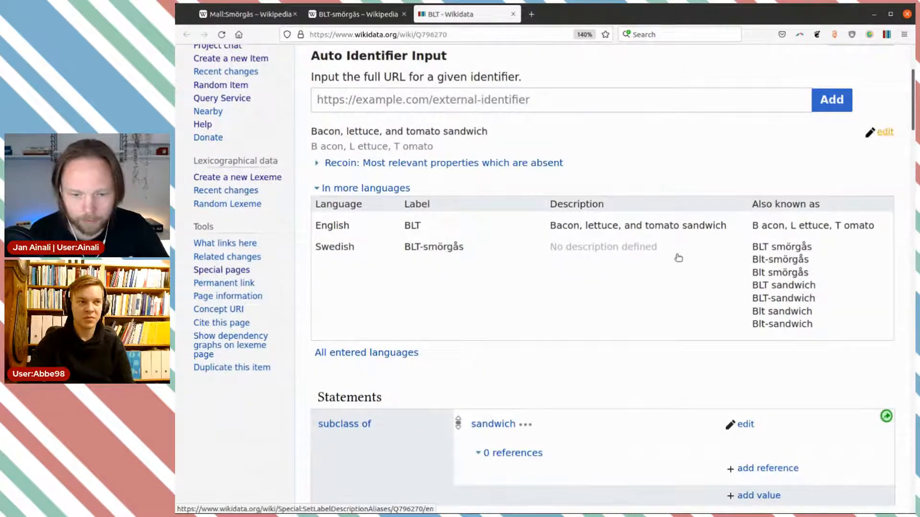
pyautogui.click(884, 132)
pyautogui.click(609, 261)
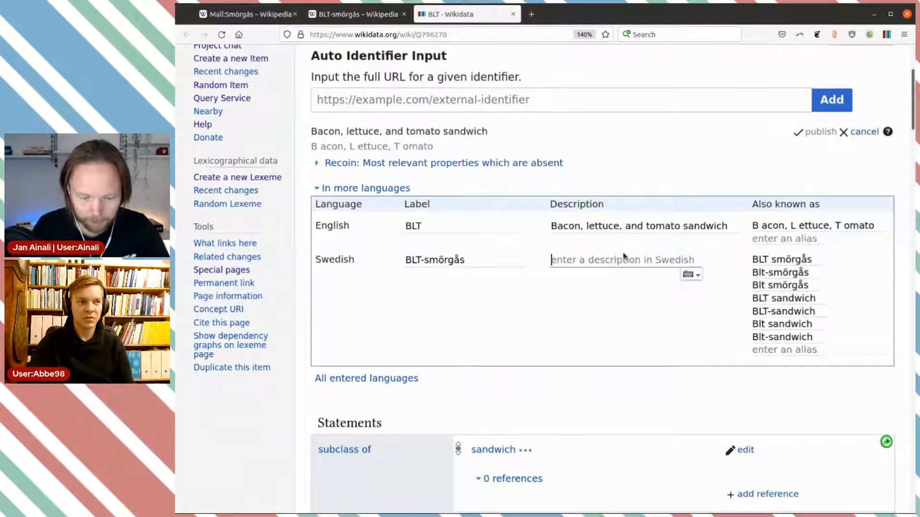
pyautogui.write('små')
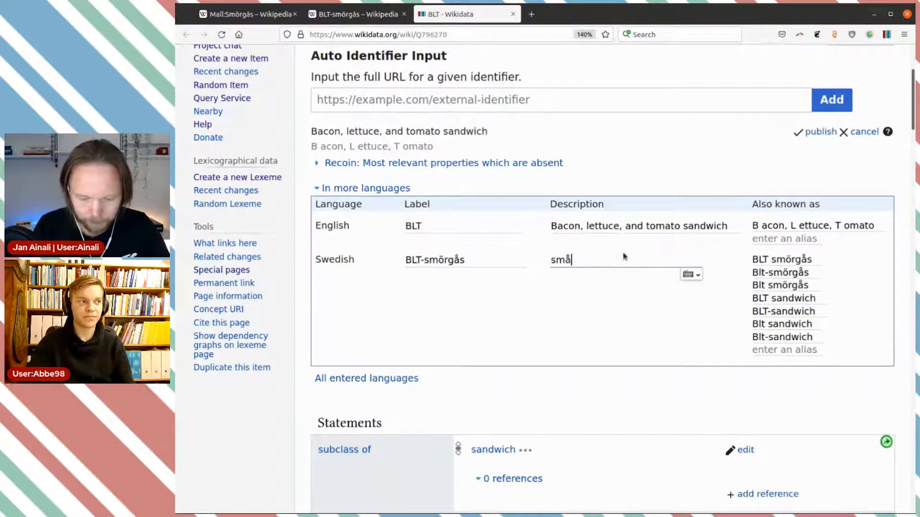
pyautogui.write('rgås med ')
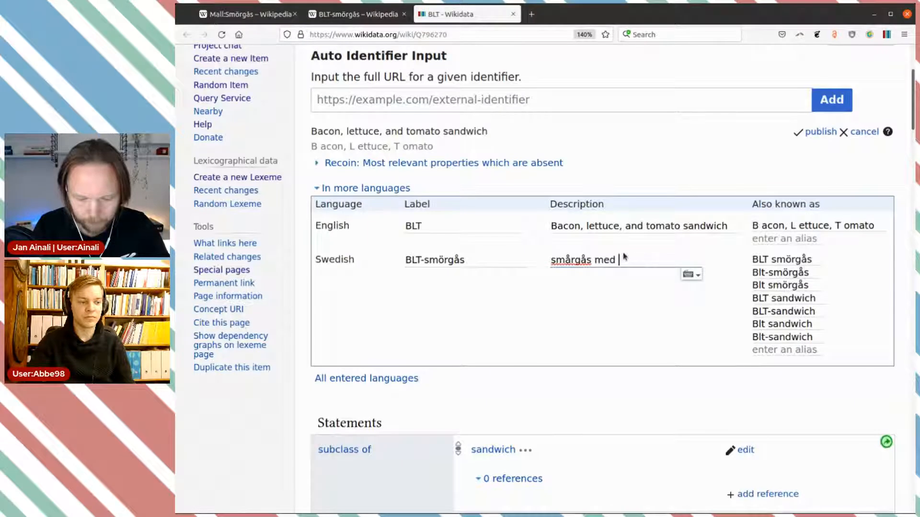
pyautogui.write('bacon,')
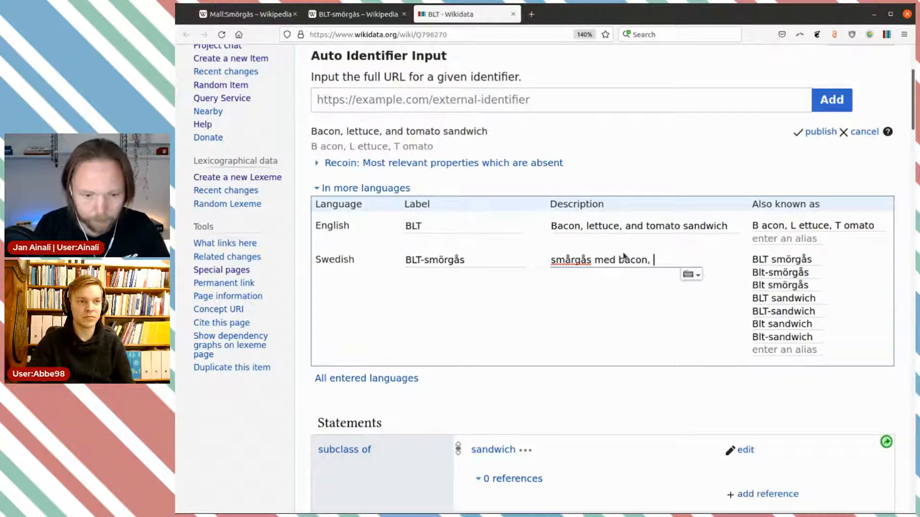
pyautogui.write(' sa')
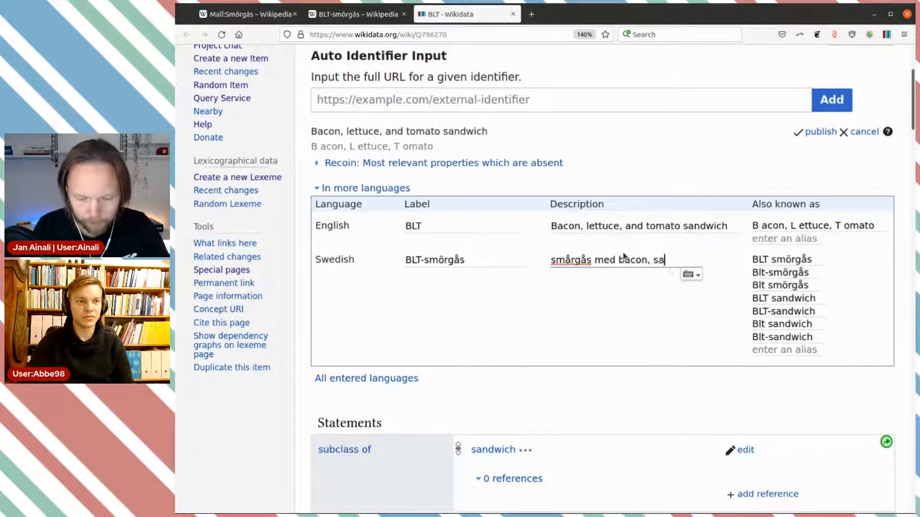
pyautogui.write('llad och tomat')
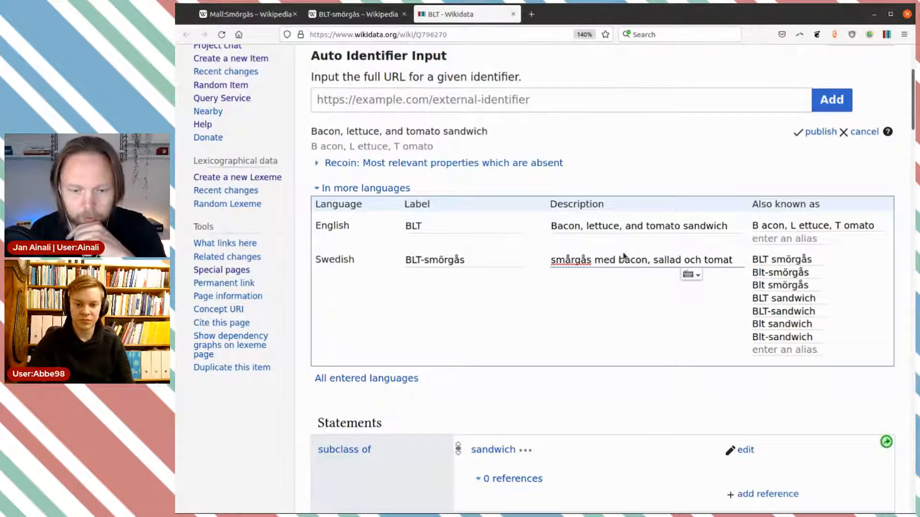
# Step: Correct the first word of the Swedish description to "smörgås" and publish the edit
pyautogui.click(572, 259)
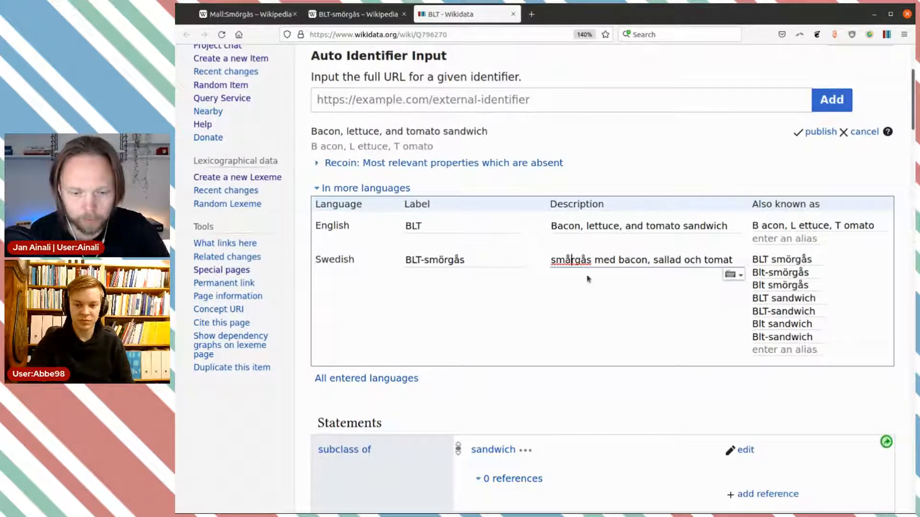
pyautogui.press('BackSpace')
pyautogui.write('ö')
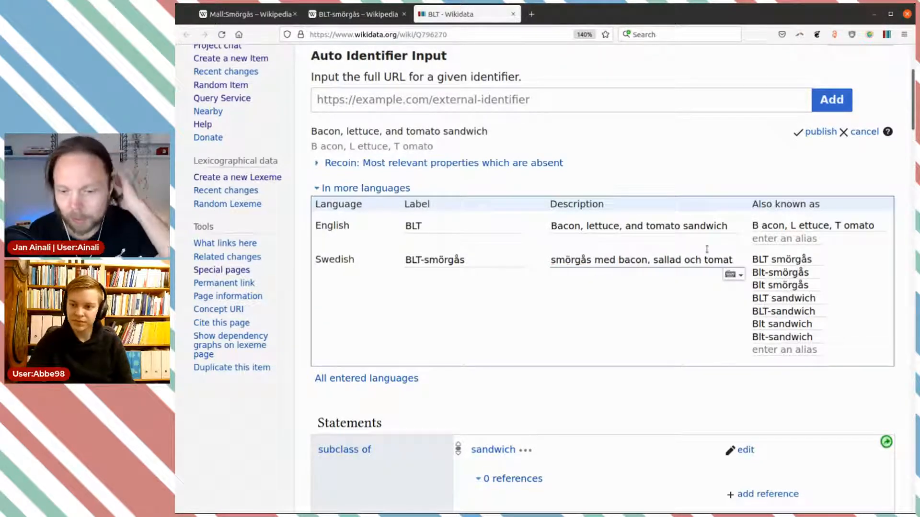
pyautogui.click(822, 106)
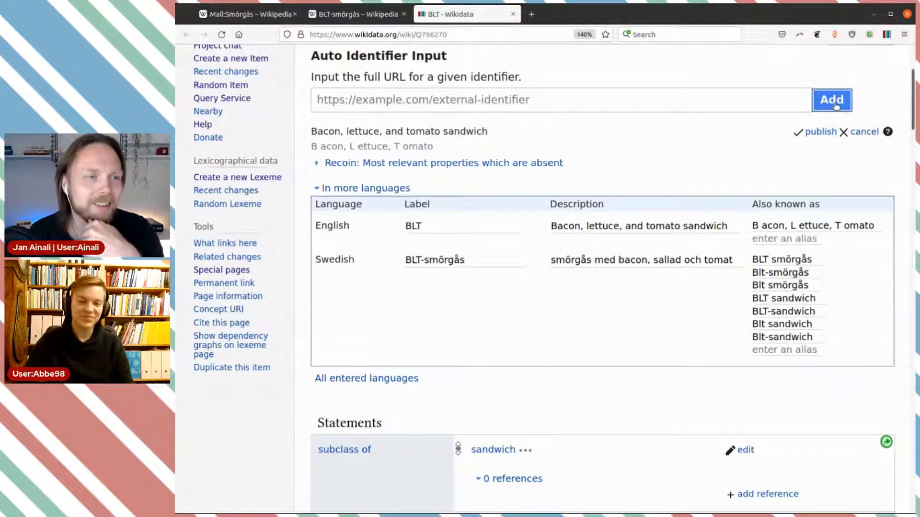
pyautogui.click(821, 133)
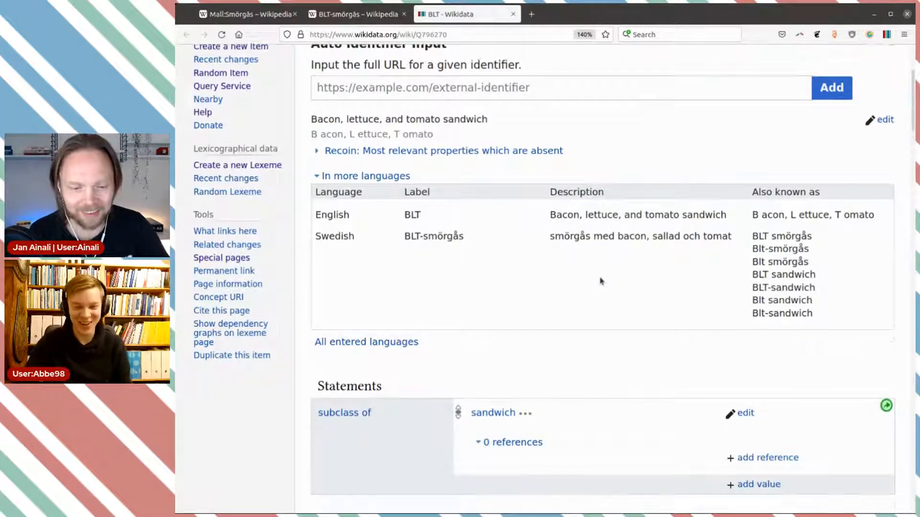
# Step: Review the BLT item's statements and open the "has part" property's page separately
pyautogui.scroll(-5, 605, 277)
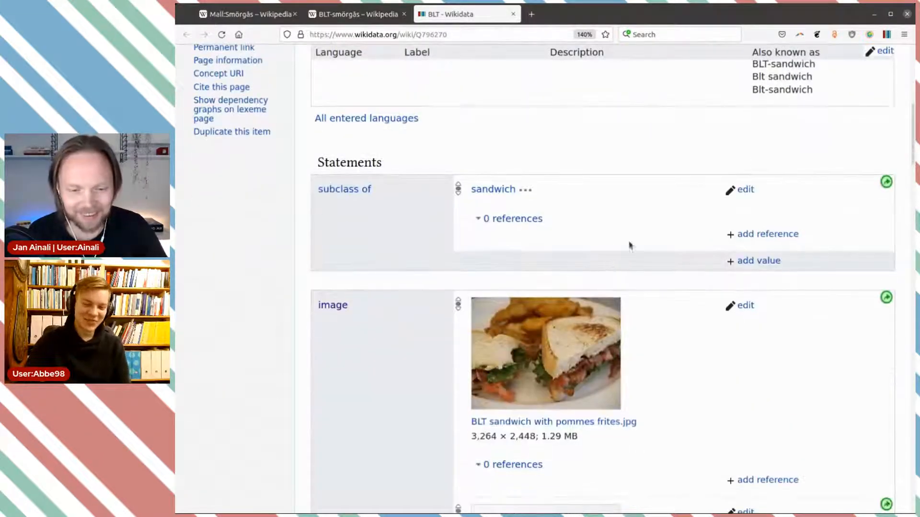
pyautogui.scroll(-3, 637, 231)
pyautogui.scroll(-3, 637, 230)
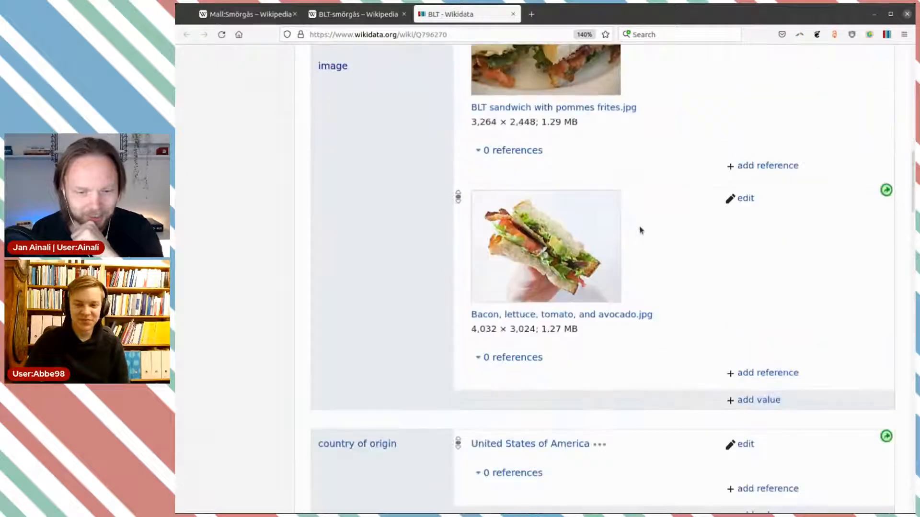
pyautogui.scroll(-6, 670, 248)
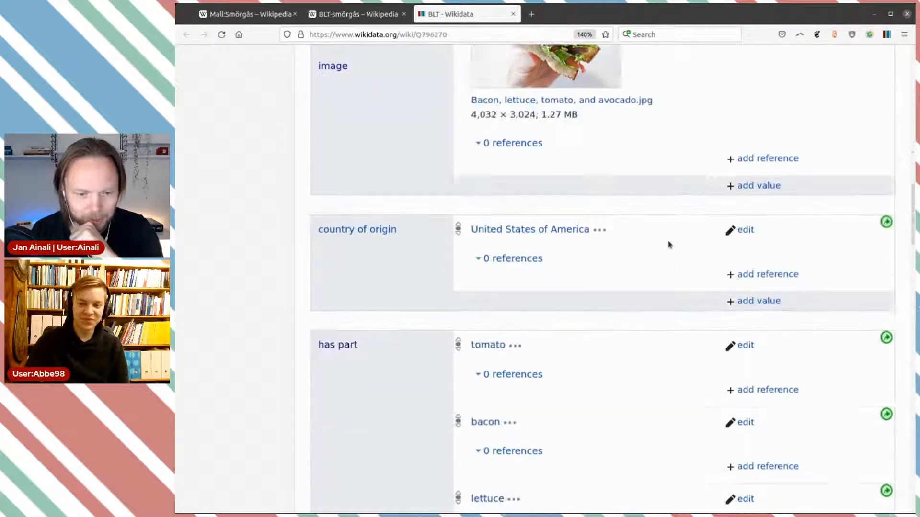
pyautogui.scroll(-2, 669, 245)
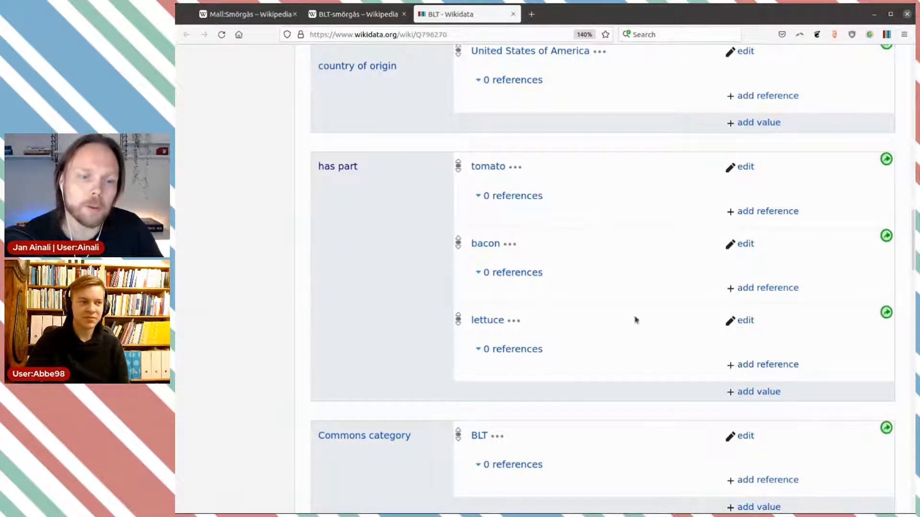
pyautogui.moveTo(344, 166)
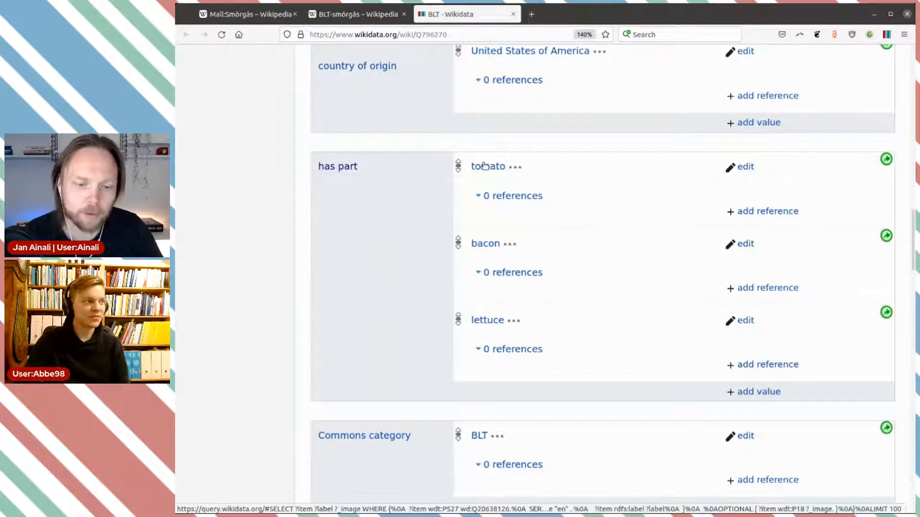
pyautogui.middleClick(343, 168)
pyautogui.hotkey('ctrl', 'Tab')
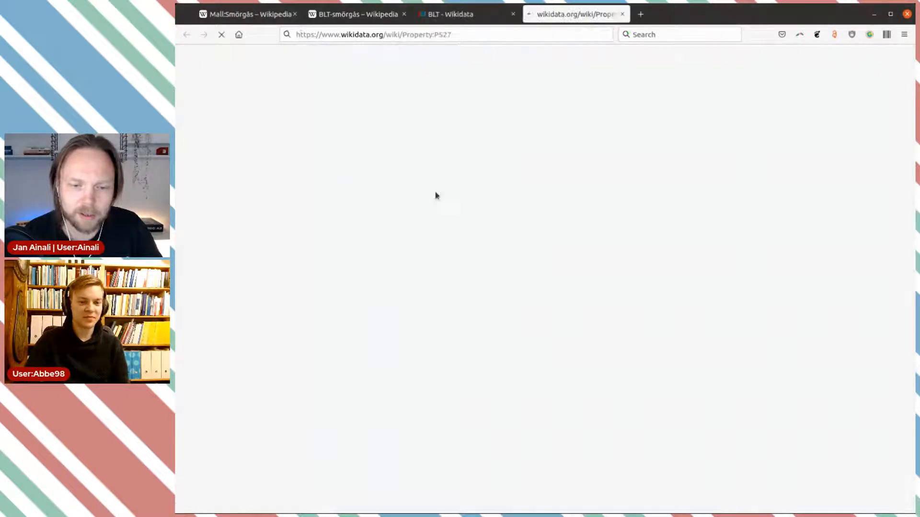
# Step: Examine the English aliases of "has part", highlight "ingredients", and close the property page
pyautogui.scroll(-5, 503, 194)
pyautogui.scroll(2, 503, 196)
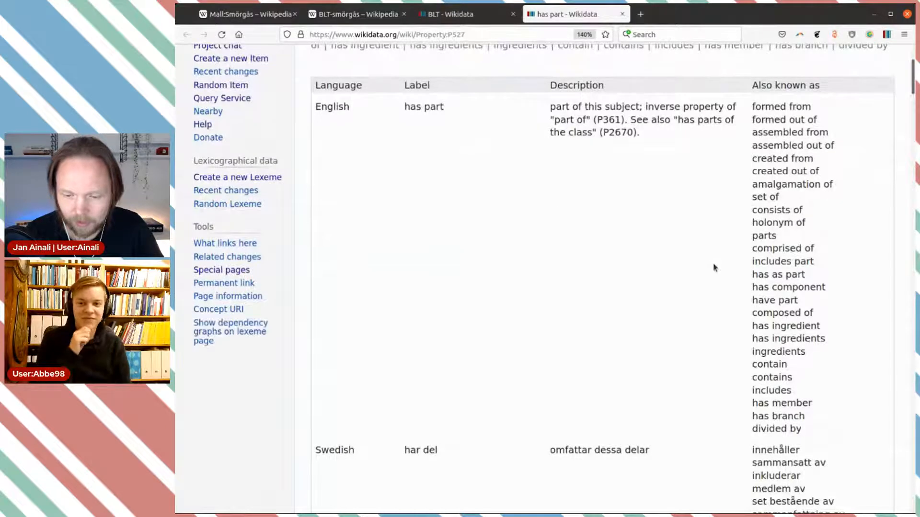
pyautogui.doubleClick(785, 351)
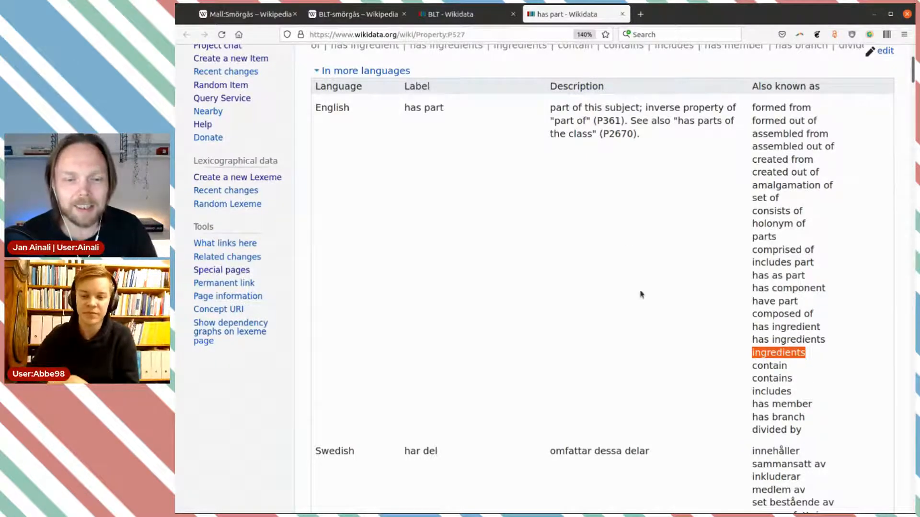
pyautogui.click(623, 15)
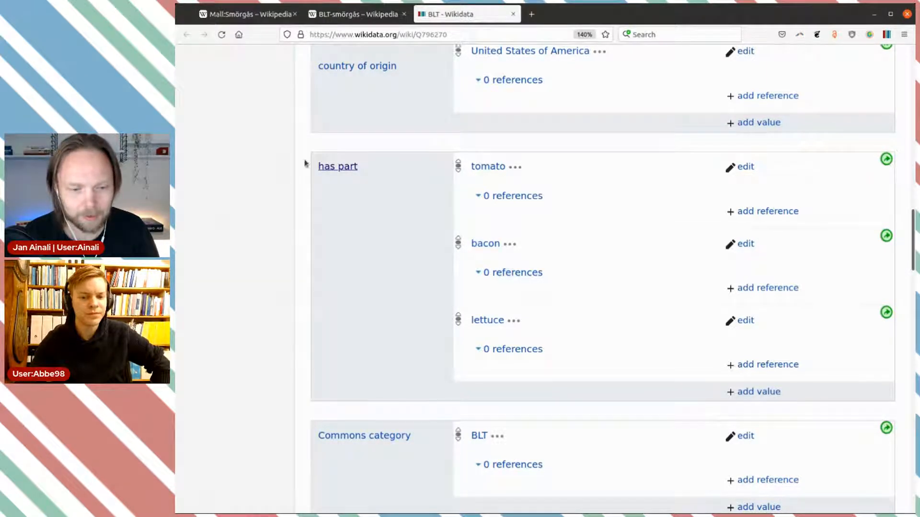
# Step: Add toast, the bread browned to a crisp-like texture, as another "has part" value of the BLT item and publish it
pyautogui.scroll(-2, 390, 234)
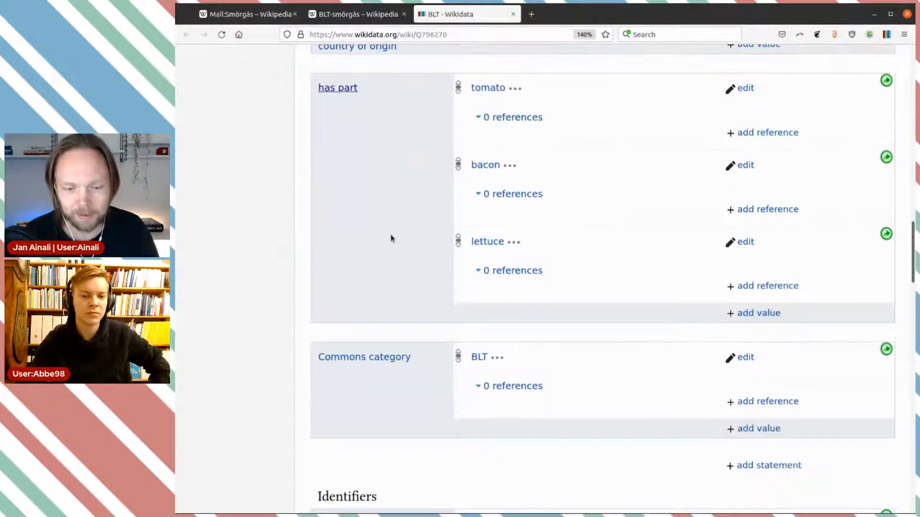
pyautogui.scroll(3, 399, 223)
pyautogui.scroll(2, 398, 223)
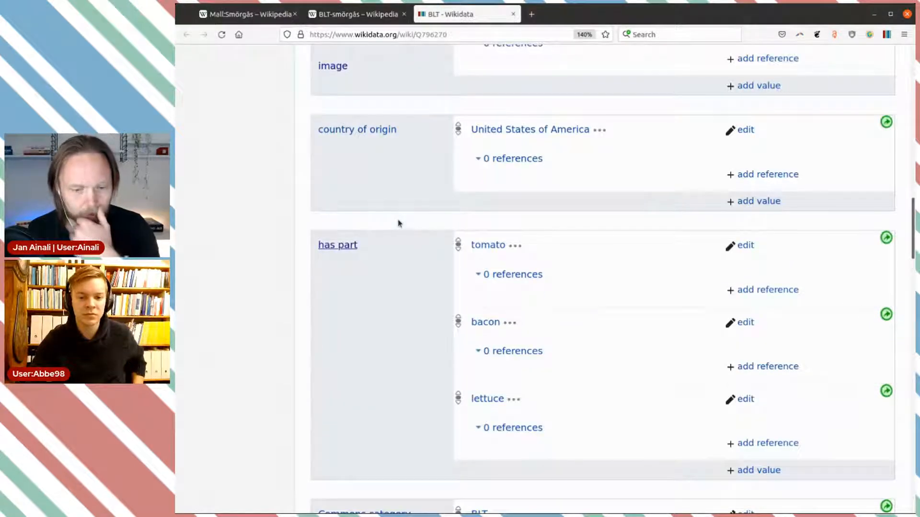
pyautogui.scroll(-2, 398, 223)
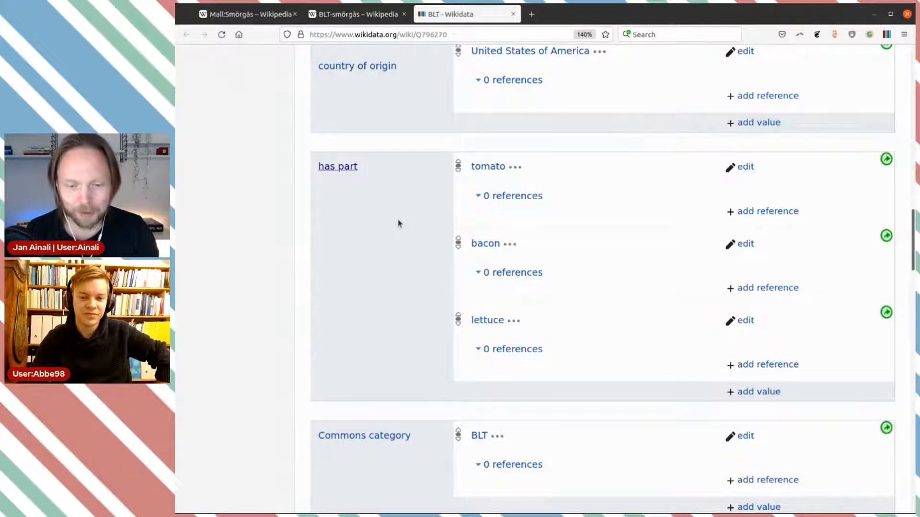
pyautogui.click(754, 393)
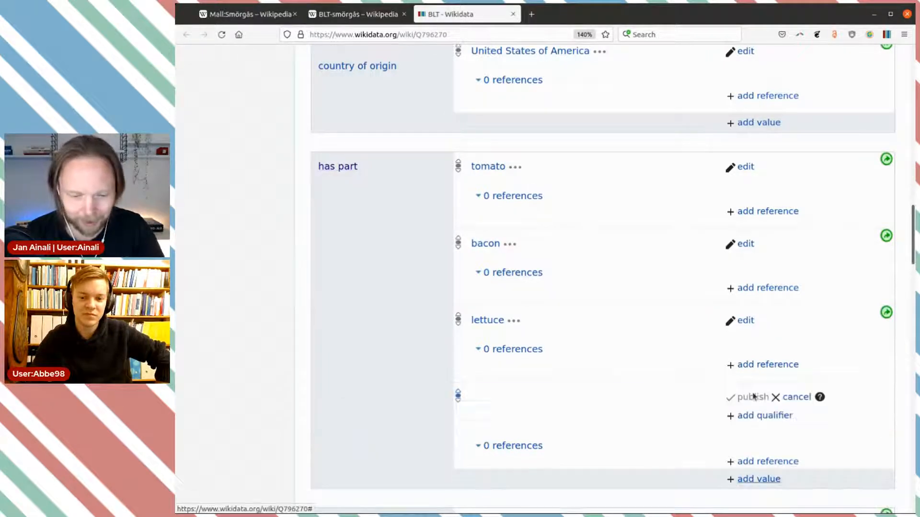
pyautogui.write('toast')
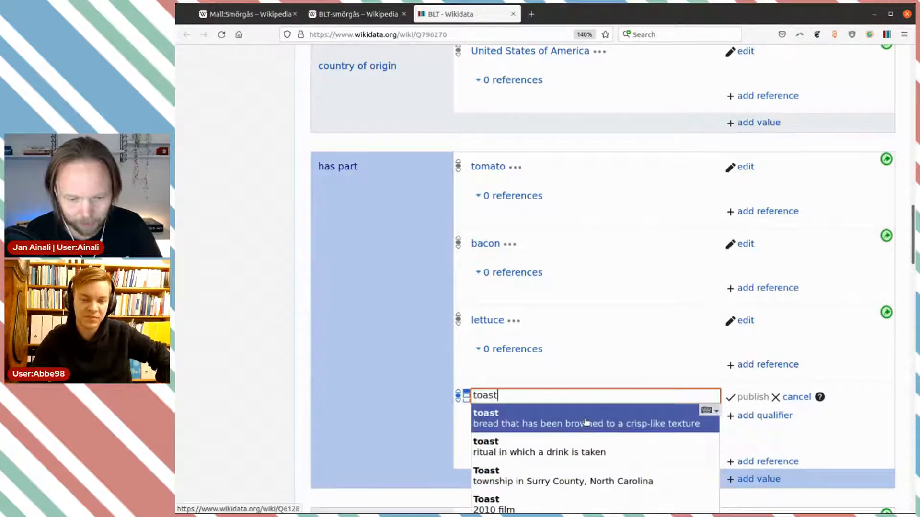
pyautogui.click(585, 425)
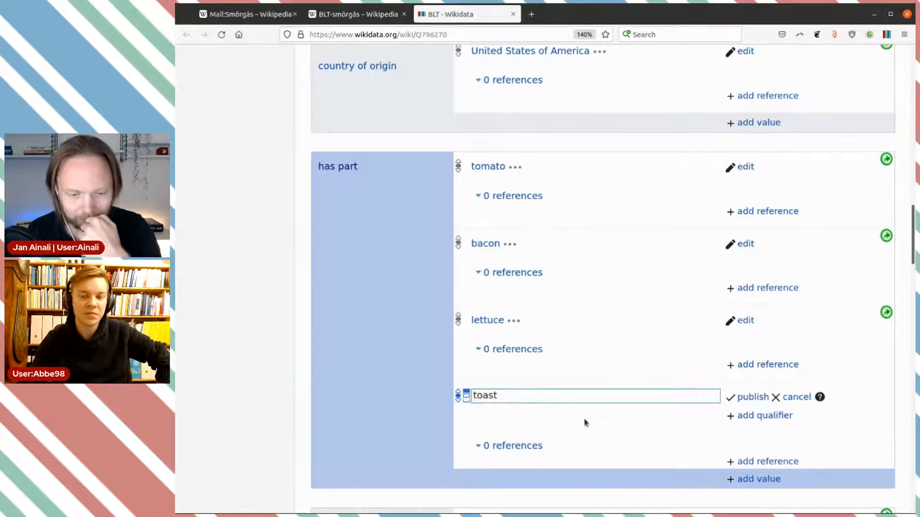
pyautogui.click(756, 397)
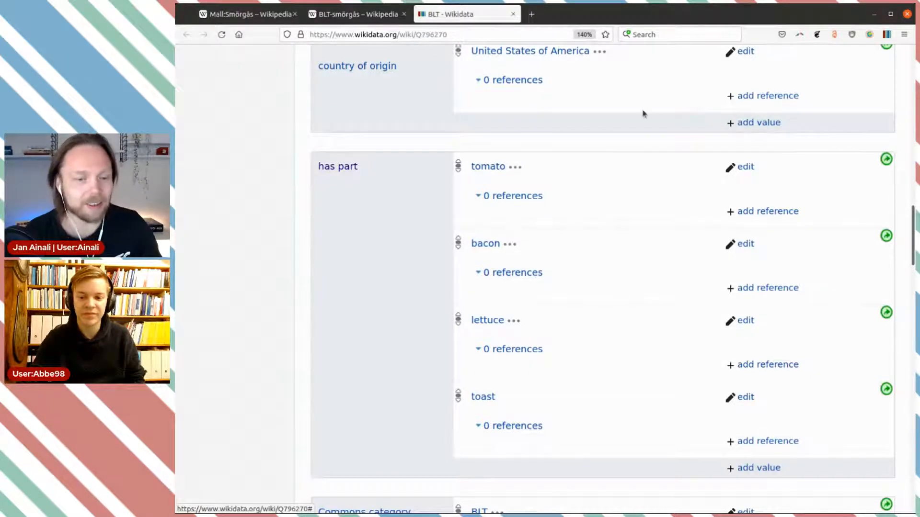
# Step: Examine the BLT item's statements, from its images and country of origin through its parts to the identifiers, for missing information
pyautogui.scroll(-2, 638, 134)
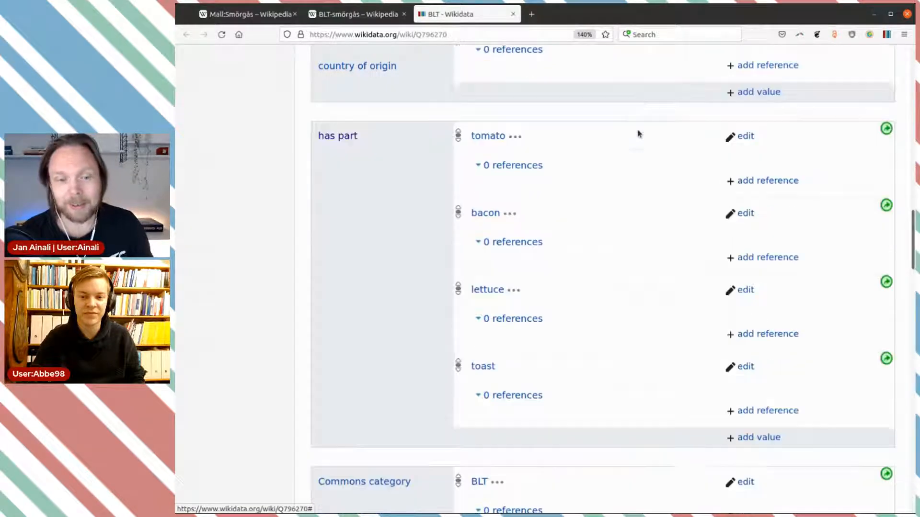
pyautogui.scroll(4, 638, 134)
pyautogui.scroll(3, 636, 144)
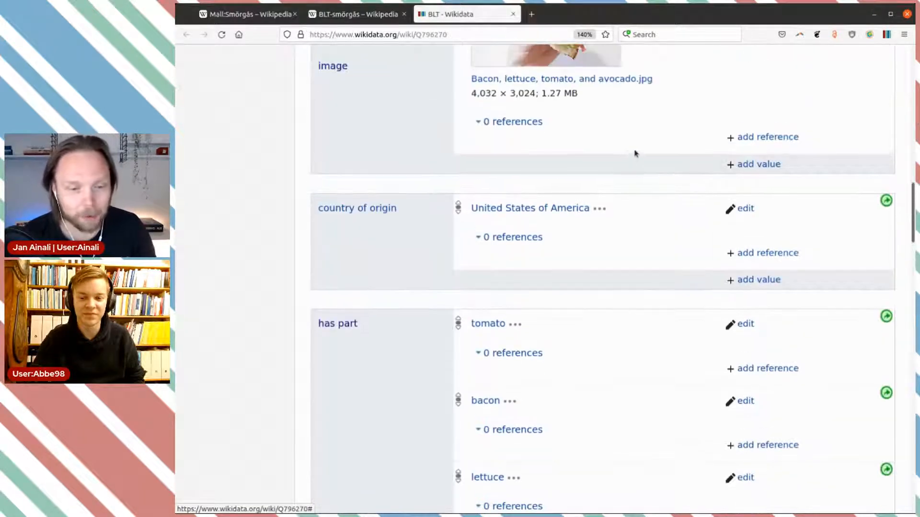
pyautogui.scroll(-10, 635, 153)
pyautogui.scroll(-2, 636, 152)
pyautogui.scroll(10, 636, 153)
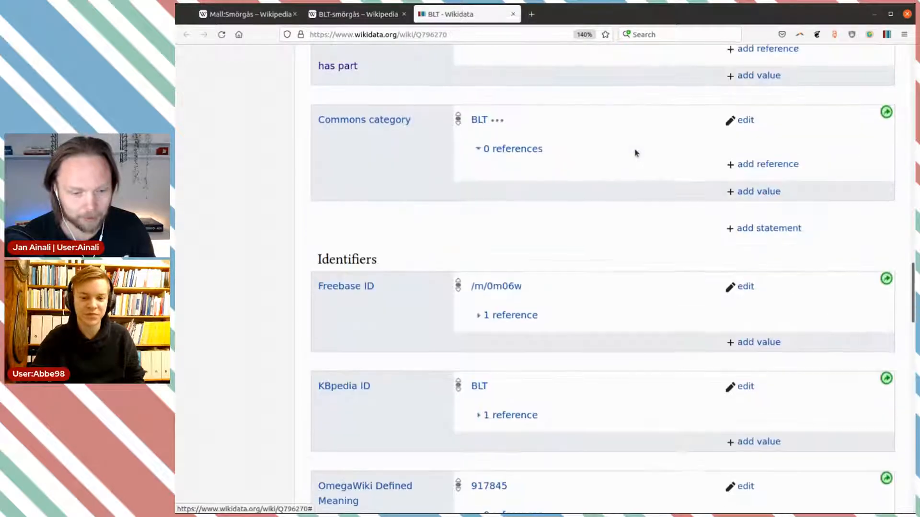
pyautogui.scroll(8, 636, 153)
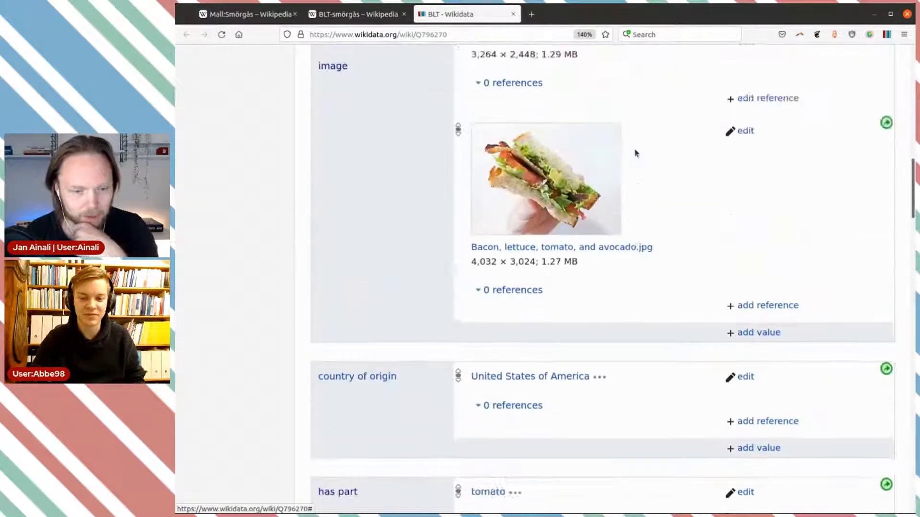
pyautogui.scroll(-10, 636, 154)
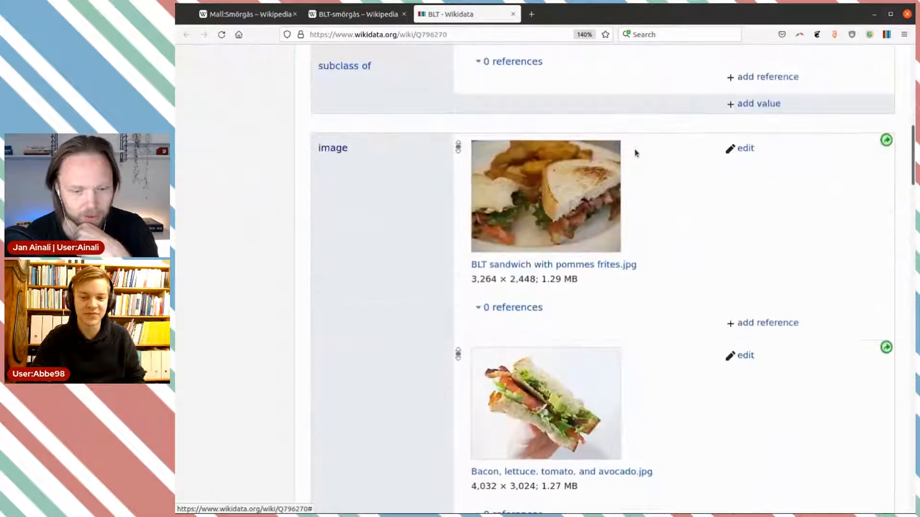
pyautogui.scroll(-3, 636, 153)
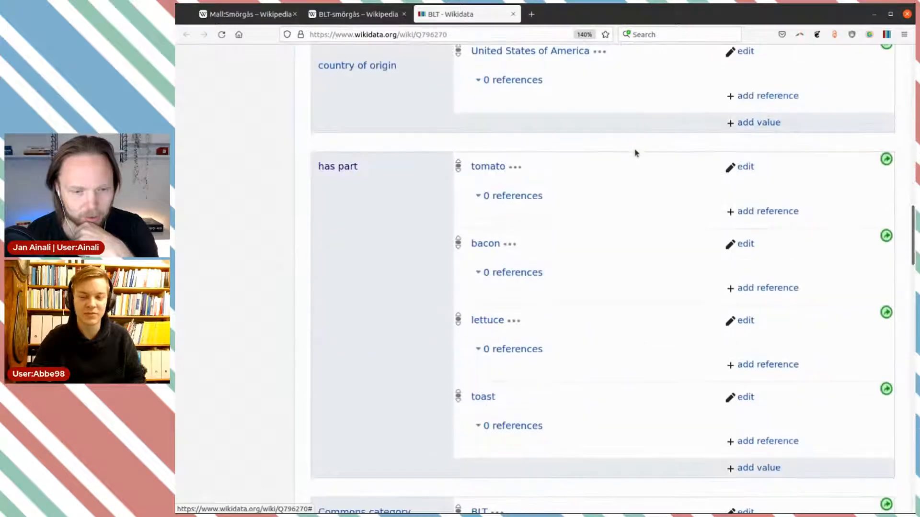
pyautogui.scroll(-2, 636, 153)
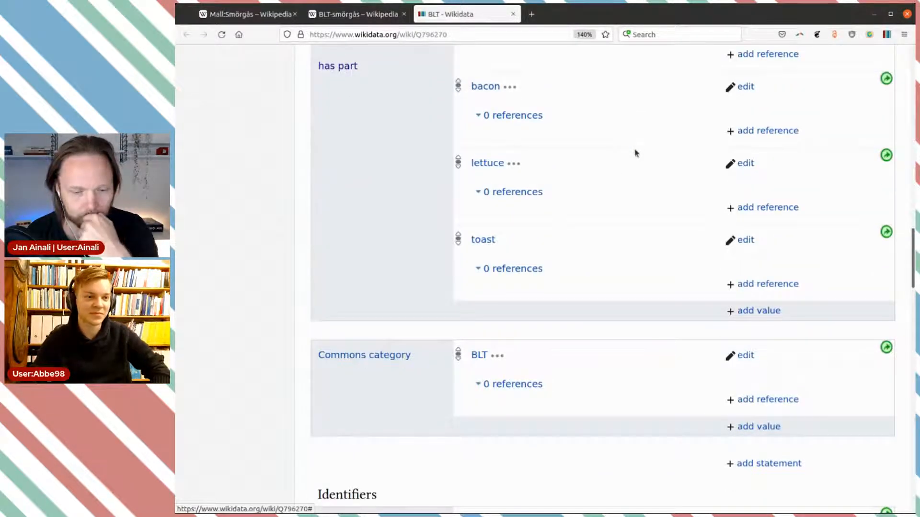
pyautogui.scroll(2, 628, 183)
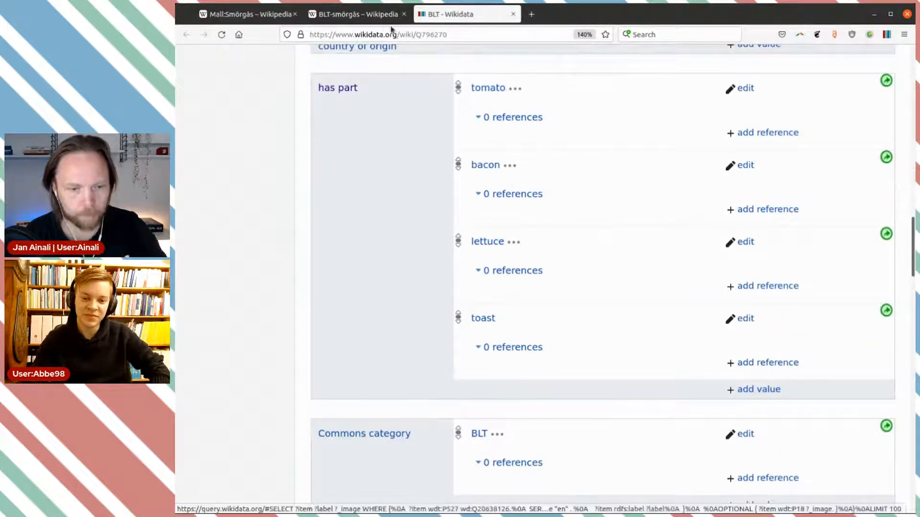
# Step: Open the English Wikipedia article on BLT from the Swedish BLT-smörgås article and read its introduction and infobox
pyautogui.click(364, 15)
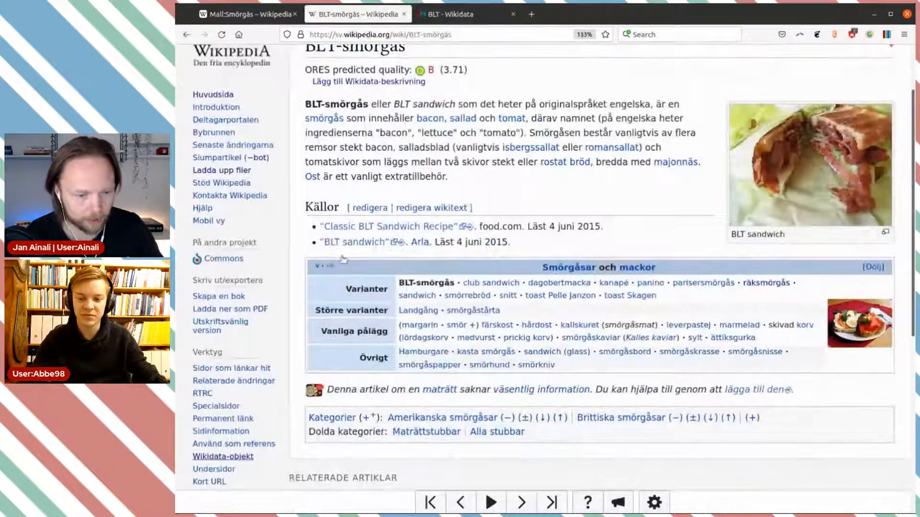
pyautogui.scroll(-6, 297, 285)
pyautogui.scroll(2, 280, 283)
pyautogui.middleClick(217, 321)
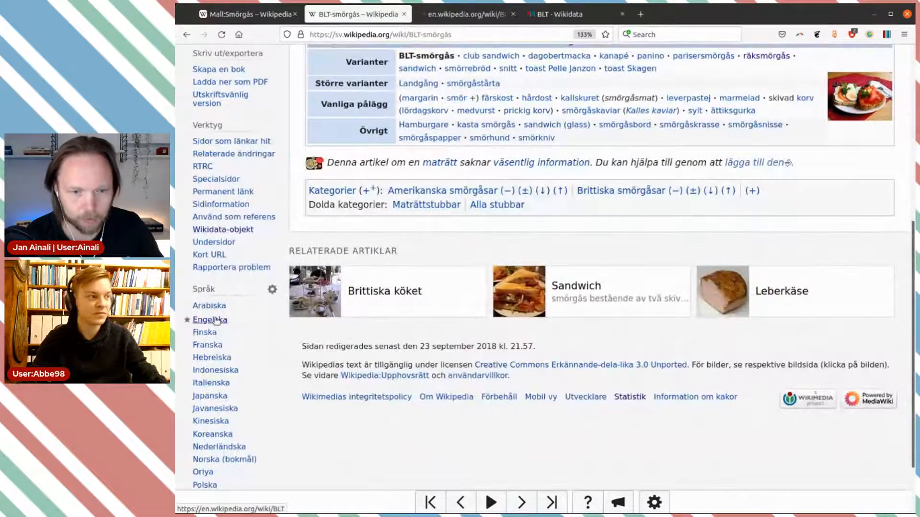
pyautogui.hotkey('ctrl', 'Tab')
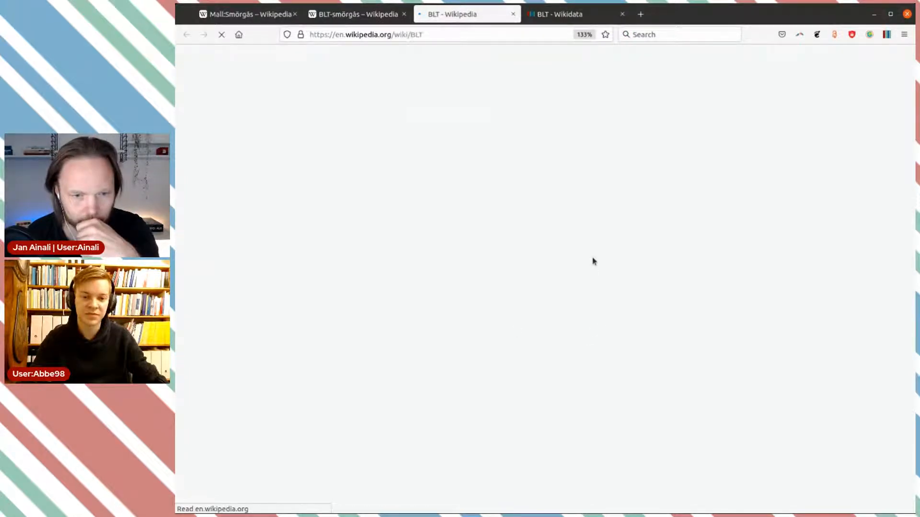
pyautogui.scroll(-3, 562, 211)
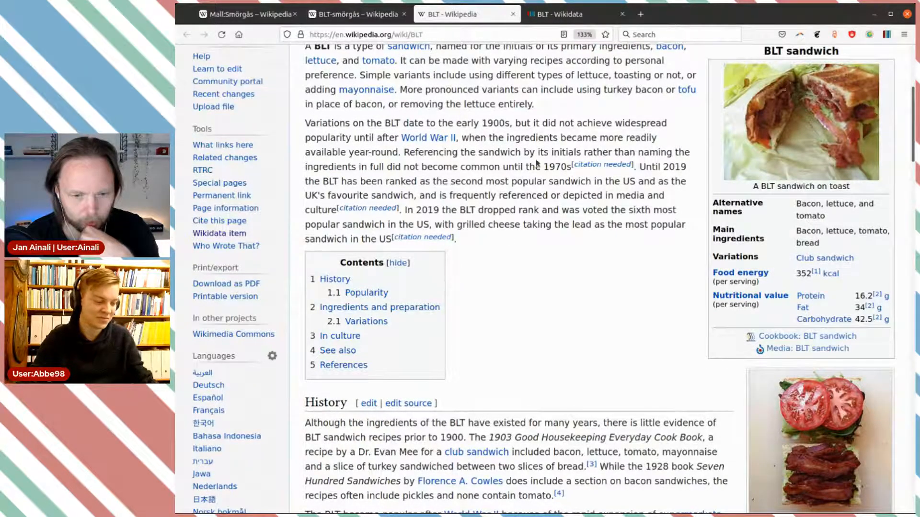
# Step: Return to the BLT item on Wikidata and start a new statement with the property "time of discovery or invention"
pyautogui.click(551, 17)
pyautogui.scroll(-3, 536, 253)
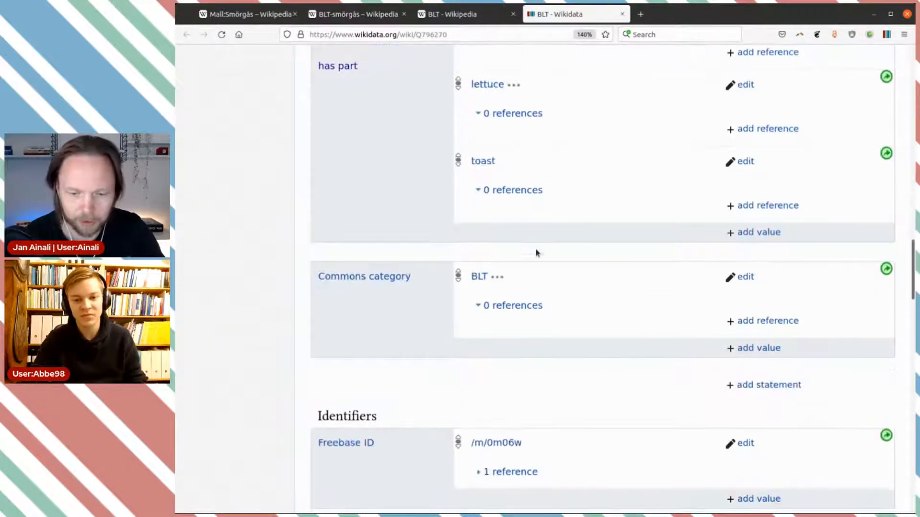
pyautogui.click(769, 385)
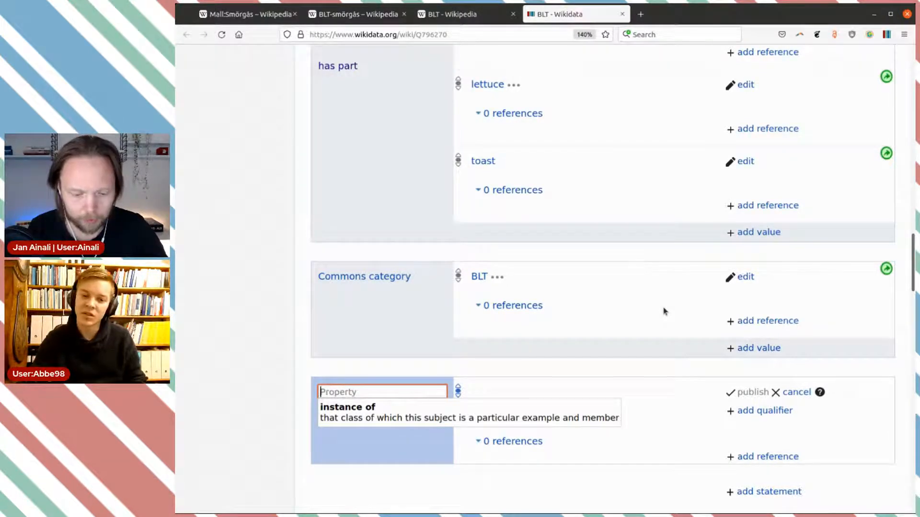
pyautogui.write('inv')
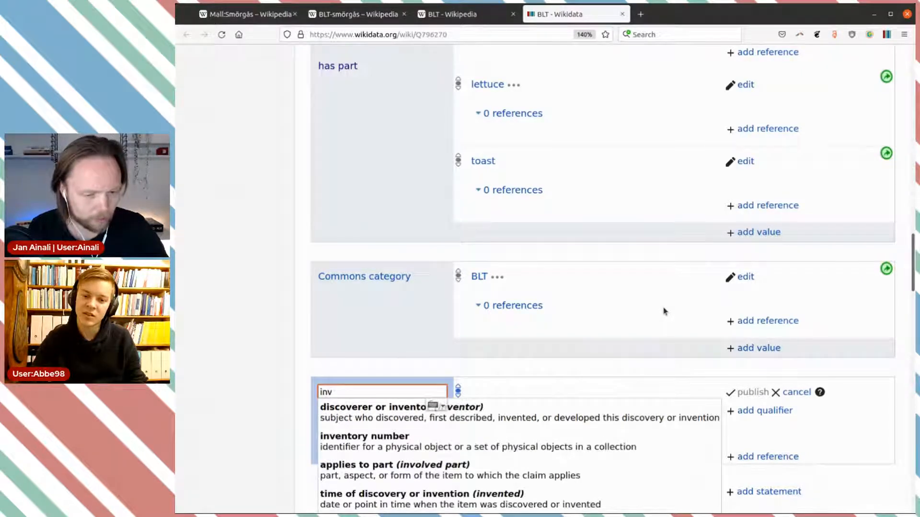
pyautogui.scroll(-3, 641, 259)
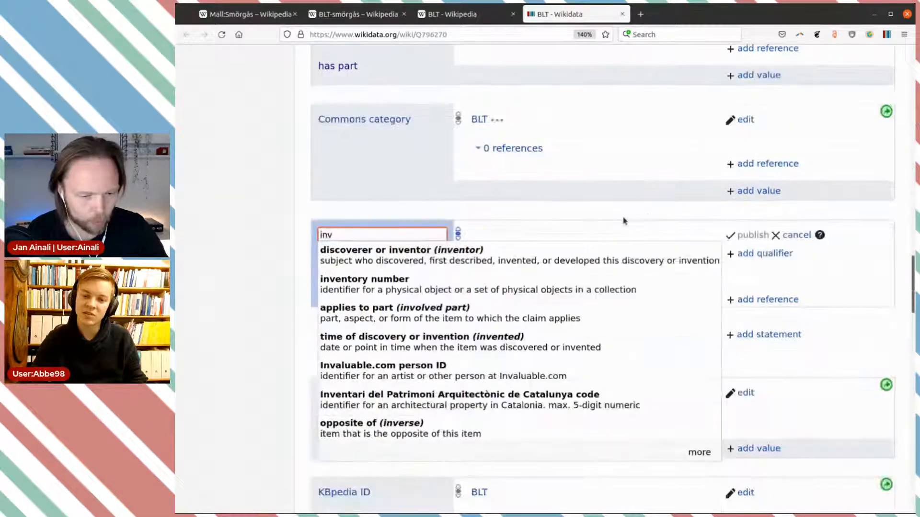
pyautogui.click(589, 348)
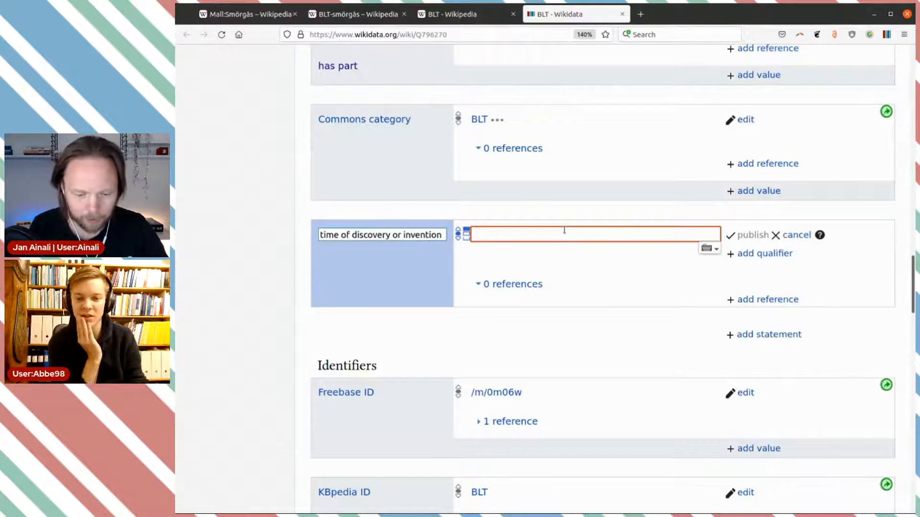
# Step: Enter 1900 as the time of discovery or invention, set its precision manually to century, and publish the statement
pyautogui.write('1900')
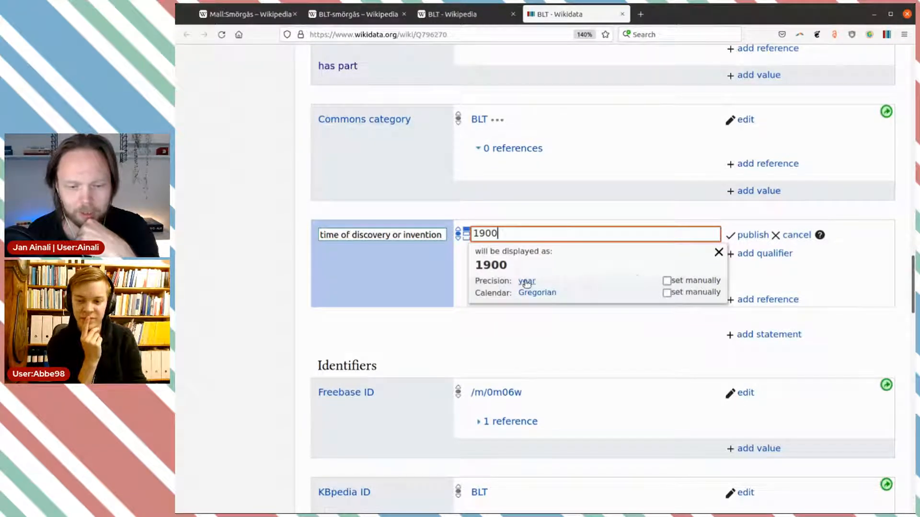
pyautogui.click(666, 281)
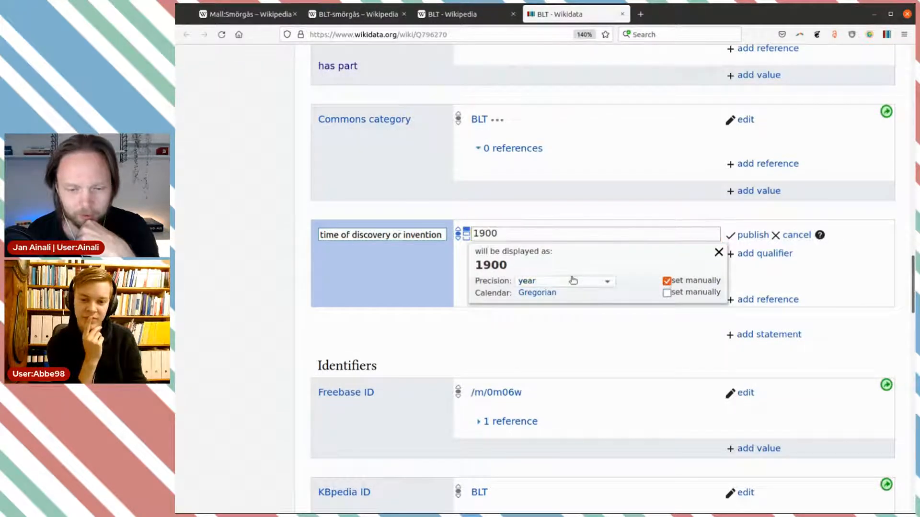
pyautogui.click(573, 281)
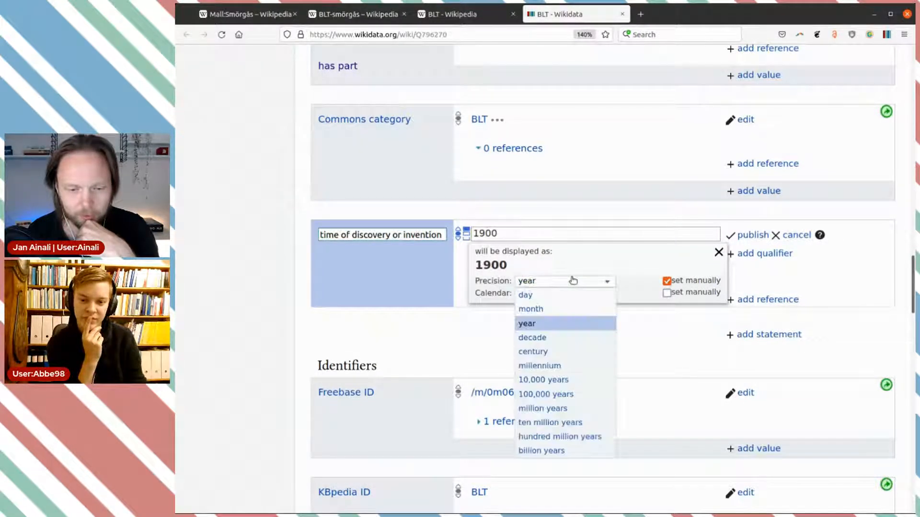
pyautogui.click(571, 350)
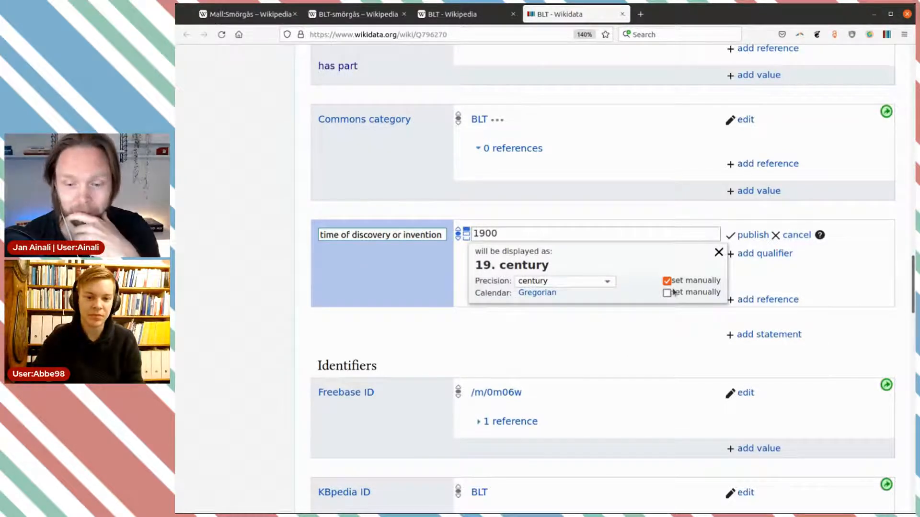
pyautogui.click(747, 235)
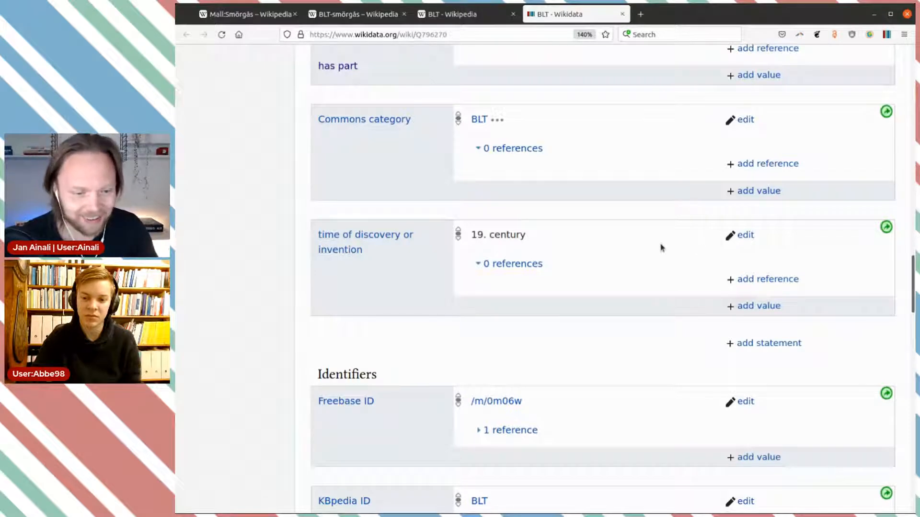
# Step: Close the BLT item and both BLT articles, and open the club sandwich article in its own tab from the Smörgås template
pyautogui.scroll(8, 671, 253)
pyautogui.scroll(10, 661, 246)
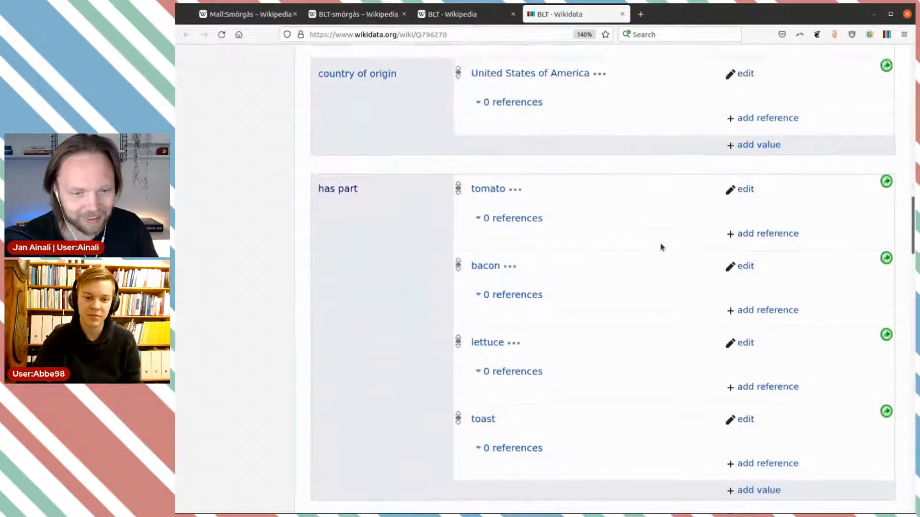
pyautogui.scroll(8, 661, 247)
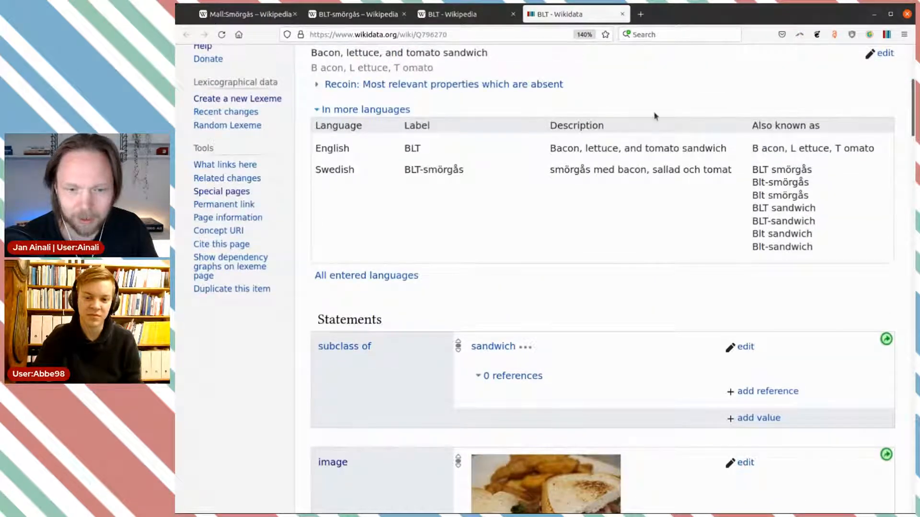
pyautogui.click(621, 15)
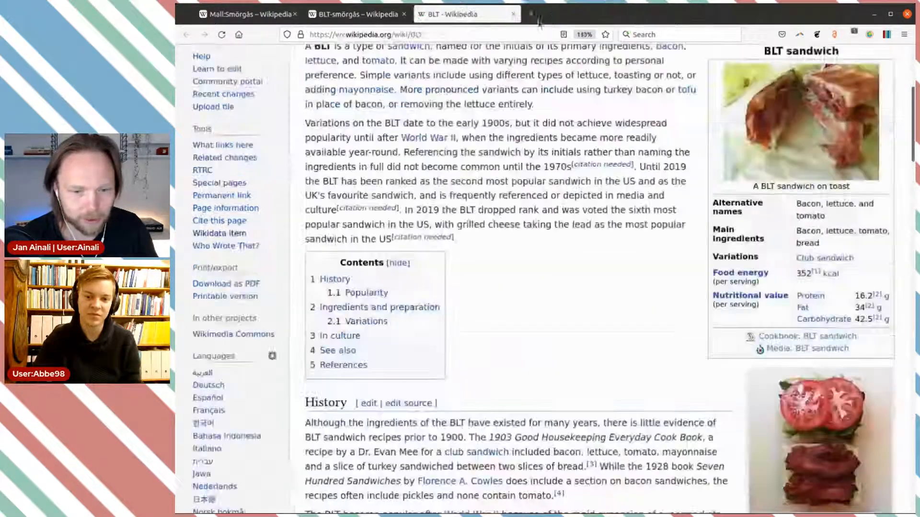
pyautogui.click(513, 14)
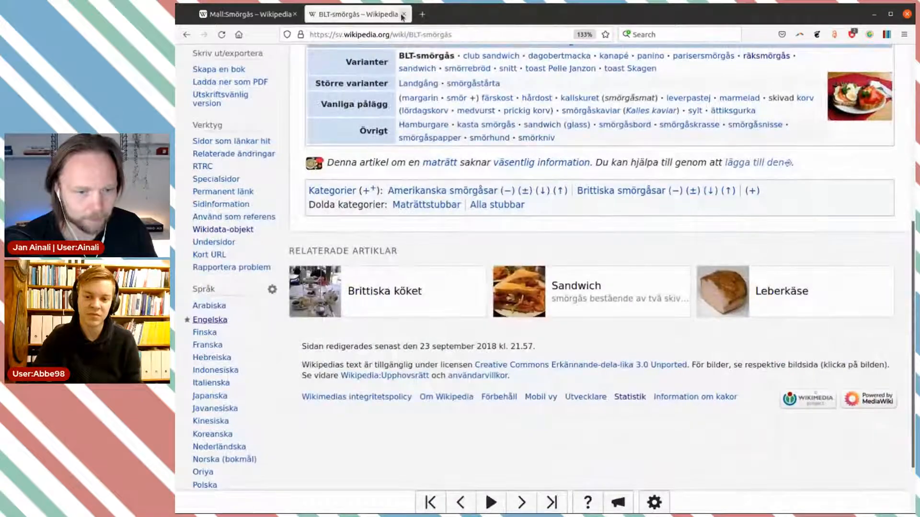
pyautogui.click(403, 14)
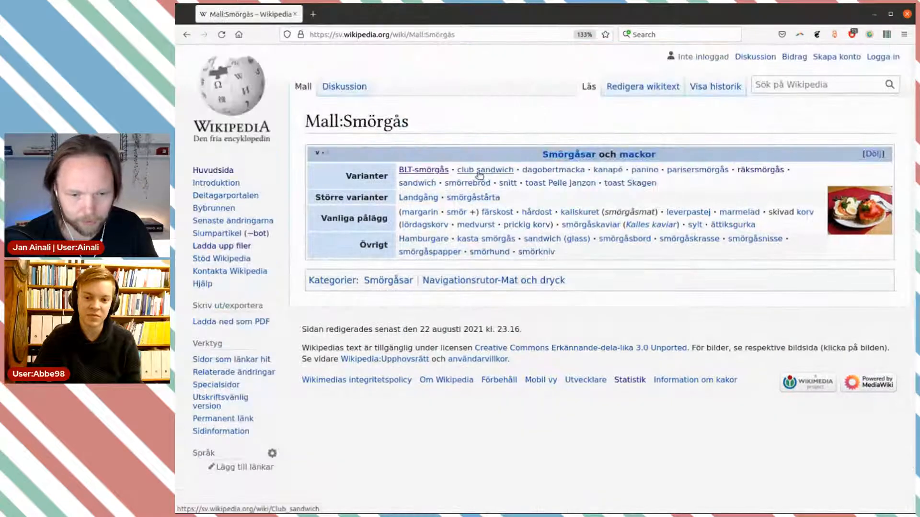
pyautogui.middleClick(479, 176)
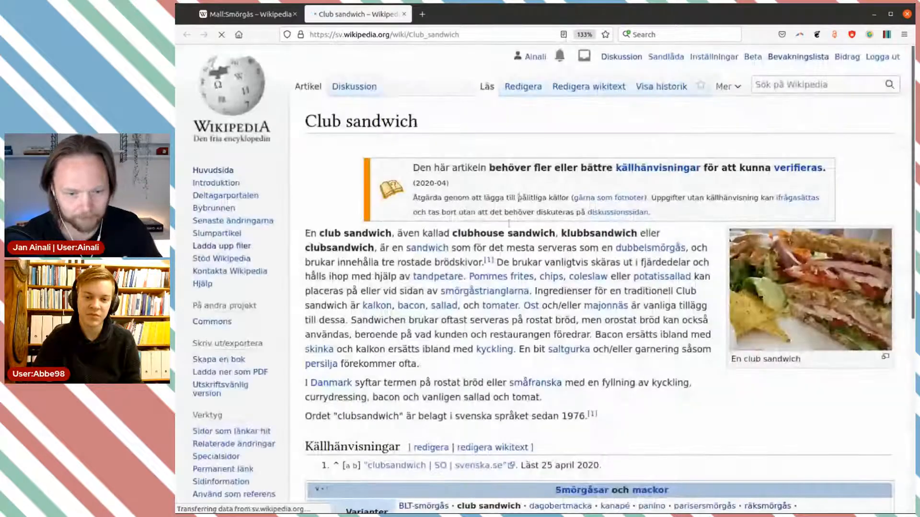
# Step: Open the Wikidata item for club sandwich from its Swedish article, and reopen the article in a separate tab from the Smörgås template
pyautogui.scroll(-2, 484, 223)
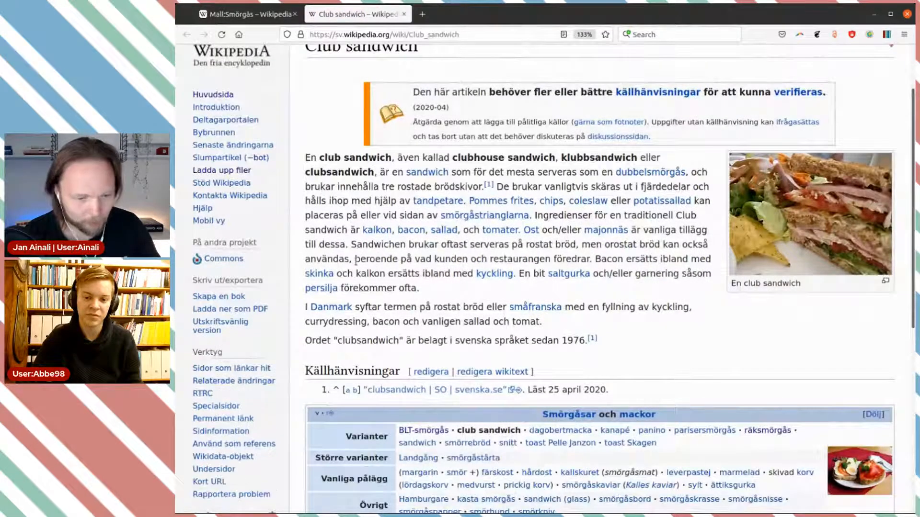
pyautogui.scroll(-2, 355, 261)
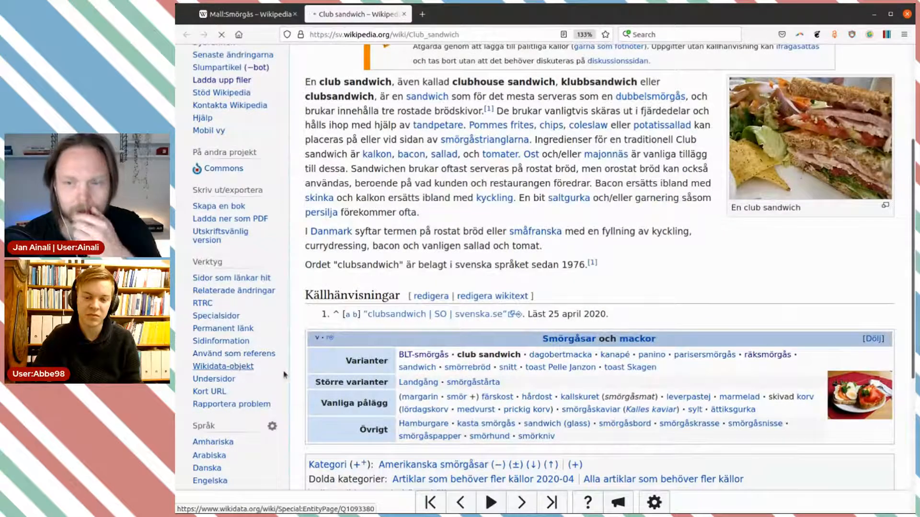
pyautogui.click(249, 366)
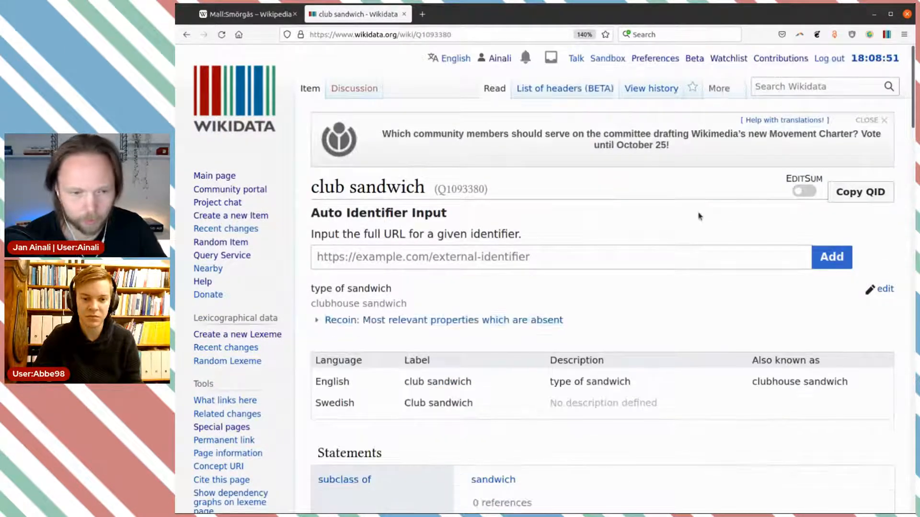
pyautogui.hotkey('ctrl', 'pageup')
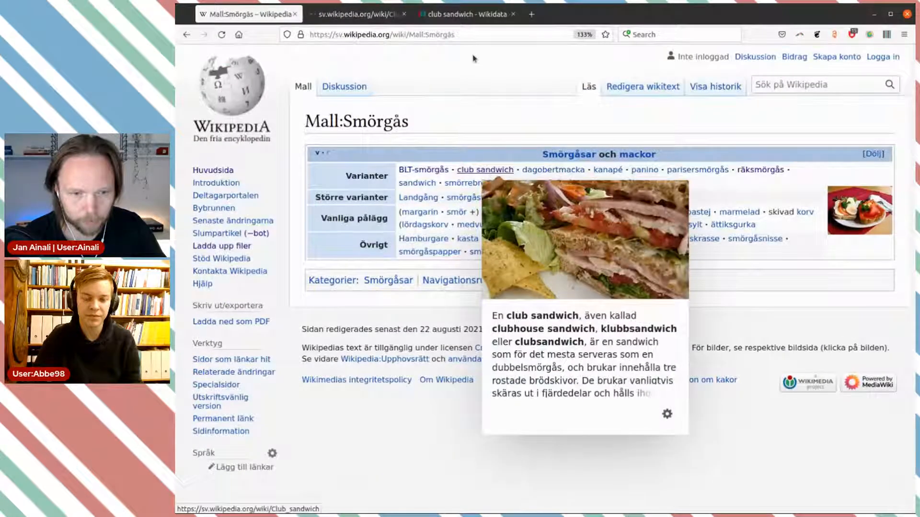
pyautogui.middleClick(493, 173)
pyautogui.hotkey('ctrl', 'pagedown')
pyautogui.hotkey('ctrl', 'pagedown')
# Step: Start editing the club sandwich item's terms and change the Swedish label to lowercase "club sandwich"
pyautogui.scroll(-3, 694, 263)
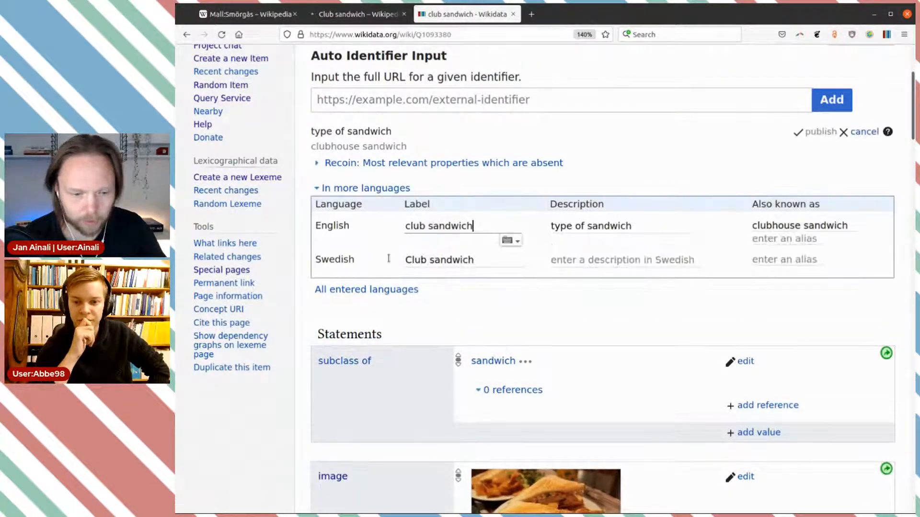
pyautogui.click(407, 260)
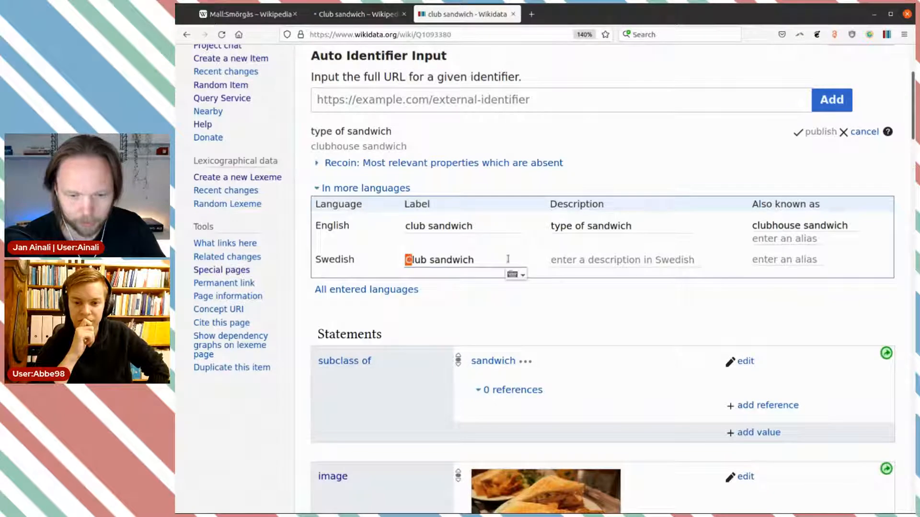
pyautogui.write('c')
# Step: Enter the Swedish description "smörgås med kalkon och bacon", consulting the Swedish article for the ingredients
pyautogui.click(566, 259)
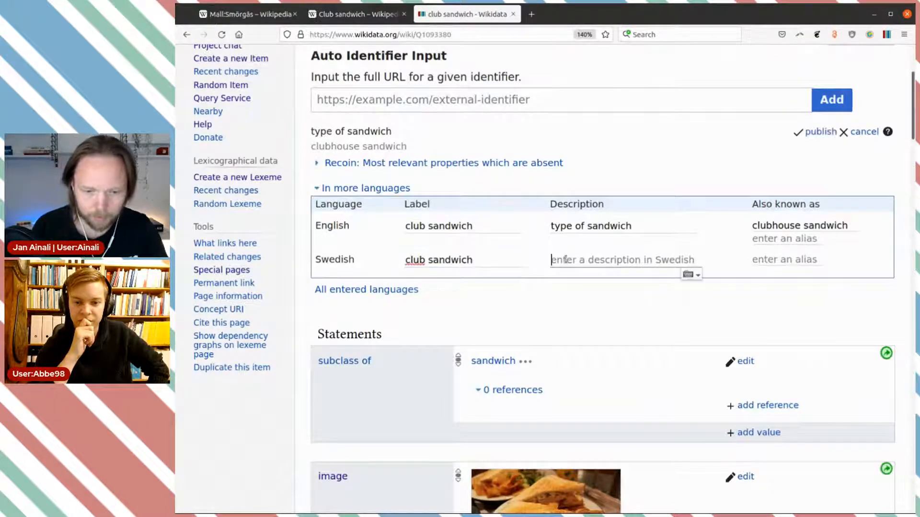
pyautogui.write('smö')
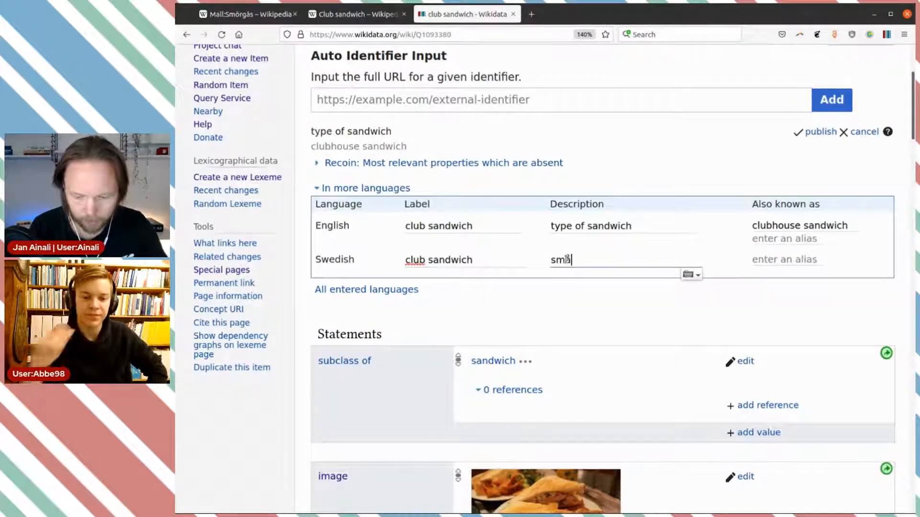
pyautogui.write('rgås med')
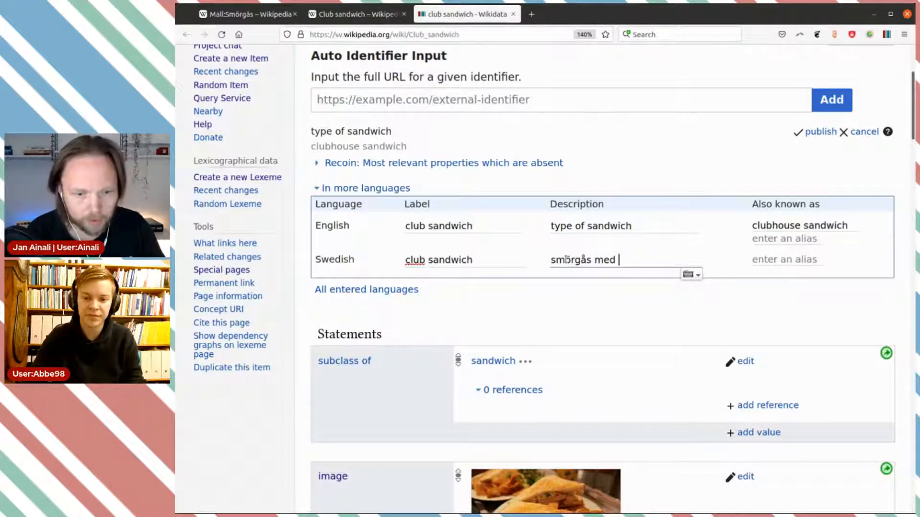
pyautogui.hotkey('ctrl', 'pageup')
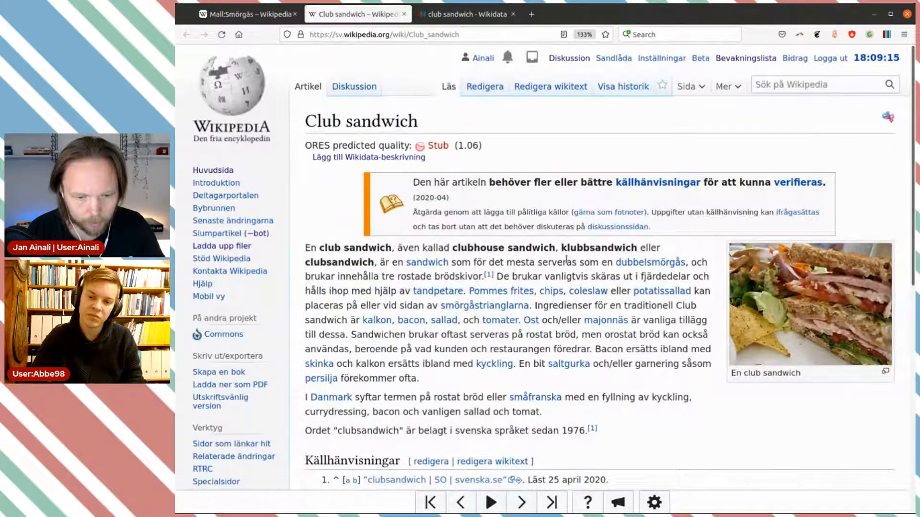
pyautogui.scroll(-3, 752, 363)
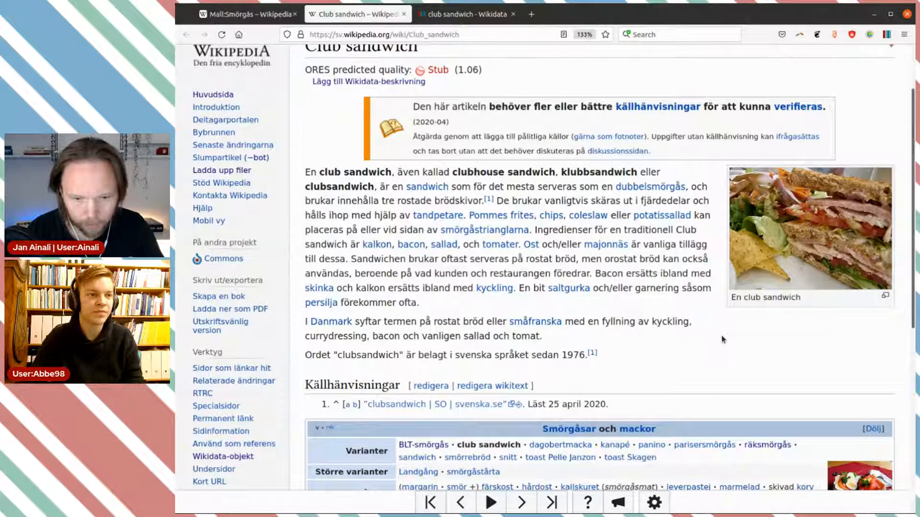
pyautogui.hotkey('ctrl', 'Tab')
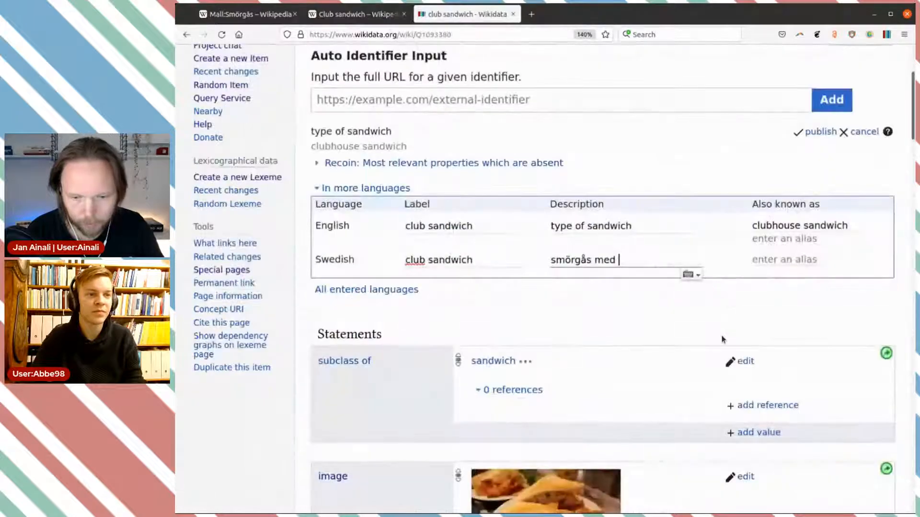
pyautogui.write('kalko')
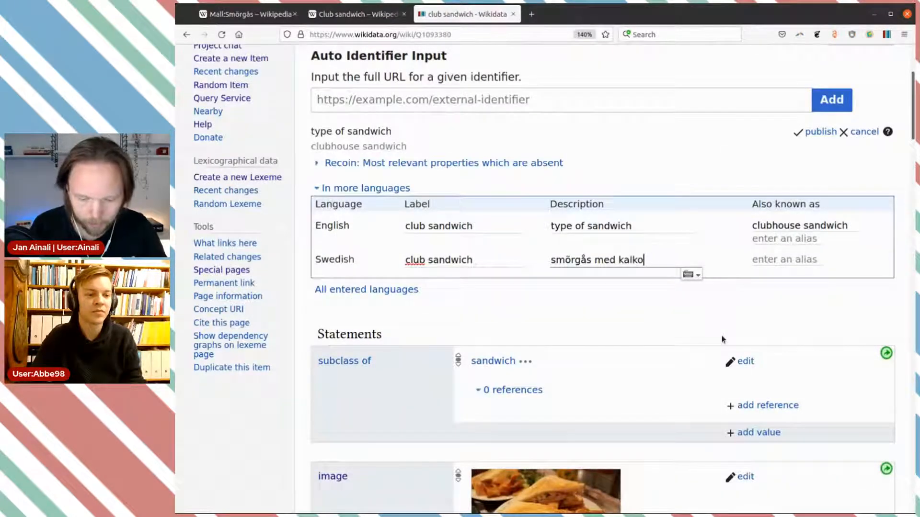
pyautogui.write('n och bacon')
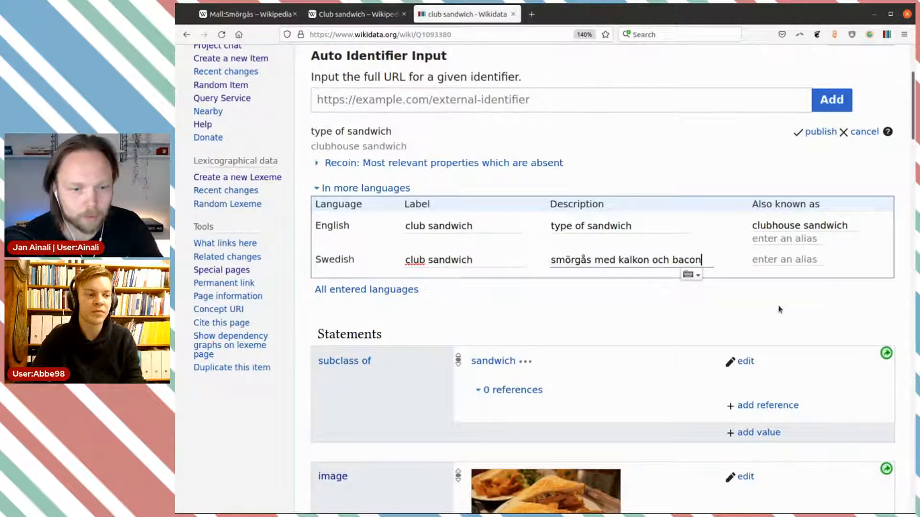
# Step: Copy "clubhouse sandwich, klubbsandwich eller clubsandwich" from the Swedish article's introduction into the item's Swedish aliases
pyautogui.hotkey('ctrl', 'shift', 'Tab')
pyautogui.moveTo(452, 172); pyautogui.dragTo(373, 185)
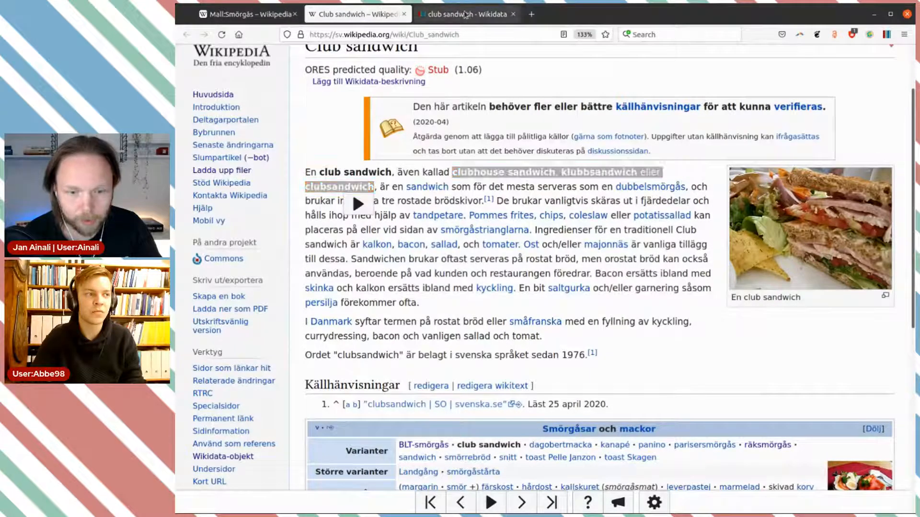
pyautogui.click(463, 16)
pyautogui.click(772, 258)
pyautogui.write('klubbsandwich eller clubsandwich')
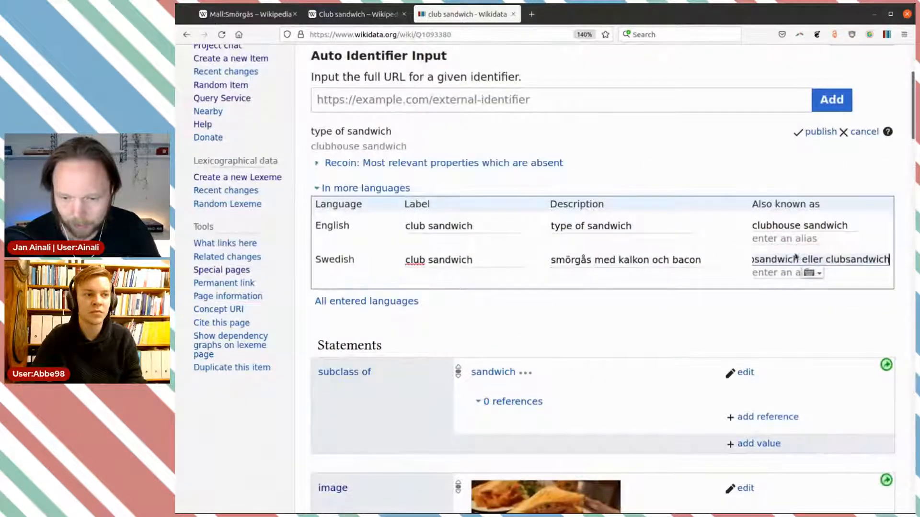
# Step: Move "clubsandwich" out of the combined Swedish alias into an alias of its own
pyautogui.moveTo(801, 259); pyautogui.dragTo(890, 259)
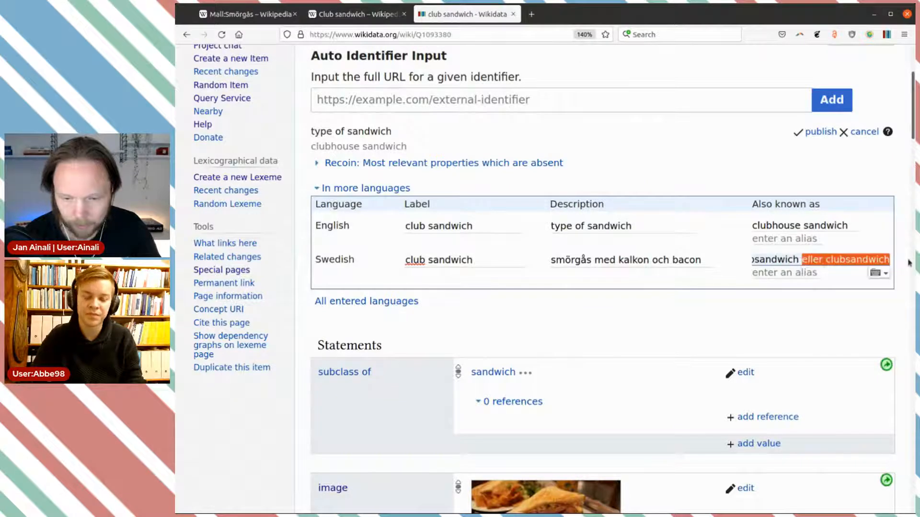
pyautogui.doubleClick(853, 257)
pyautogui.hotkey('ctrl', 'x')
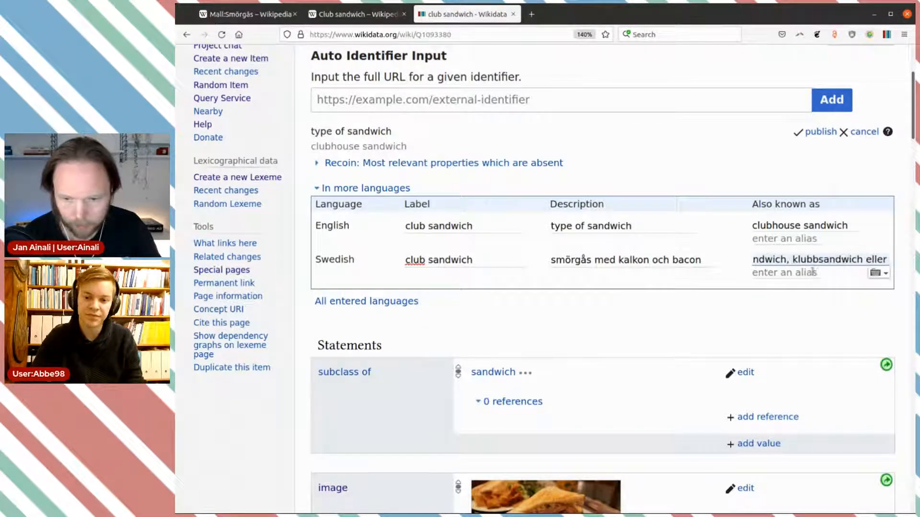
pyautogui.click(817, 273)
pyautogui.hotkey('ctrl', 'v')
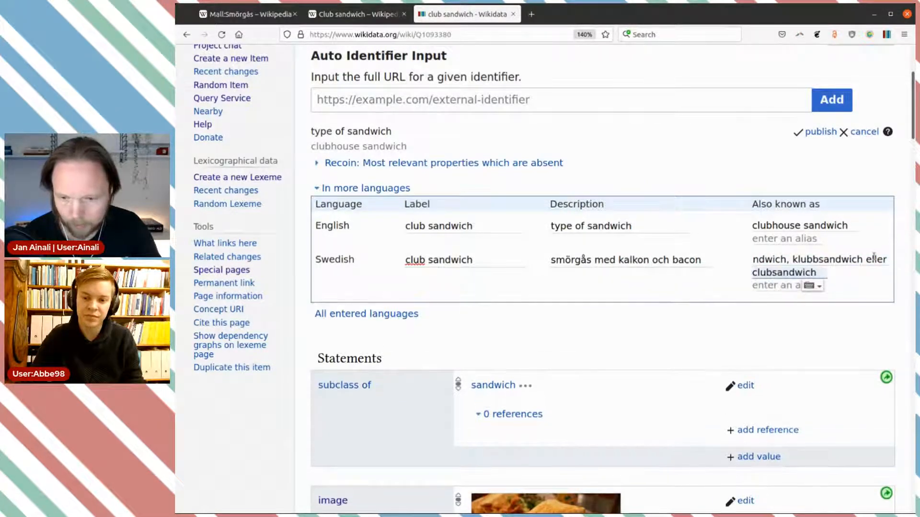
# Step: Reduce the first Swedish alias to "clubhouse sandwich", add "klubbsandwich" as a separate alias, and publish the term changes
pyautogui.click(875, 259)
pyautogui.doubleClick(876, 259)
pyautogui.press('BackSpace')
pyautogui.press('BackSpace')
pyautogui.doubleClick(876, 259)
pyautogui.press('BackSpace')
pyautogui.press('BackSpace')
pyautogui.press('BackSpace')
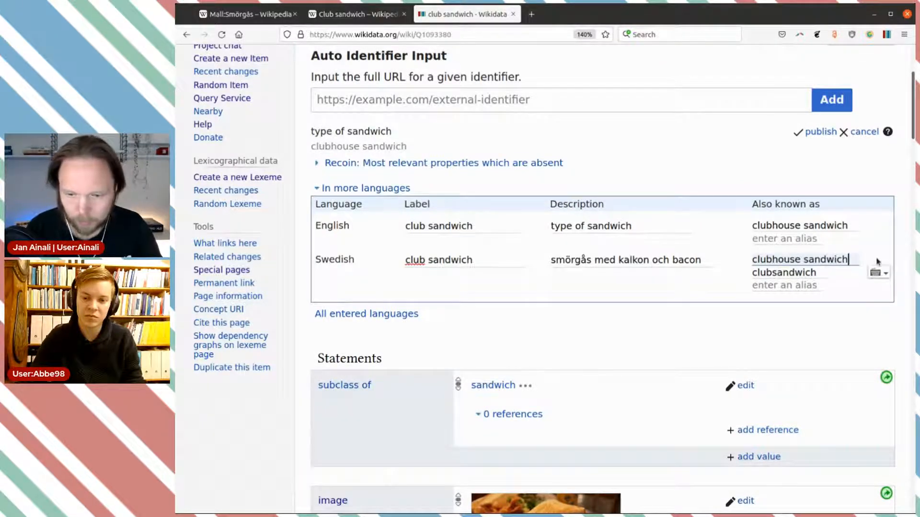
pyautogui.click(809, 285)
pyautogui.hotkey('ctrl', 'v')
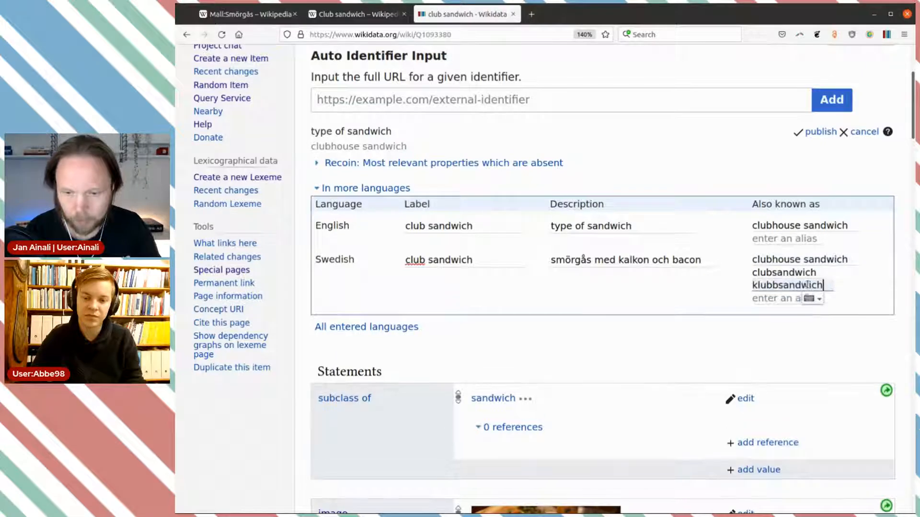
pyautogui.click(820, 132)
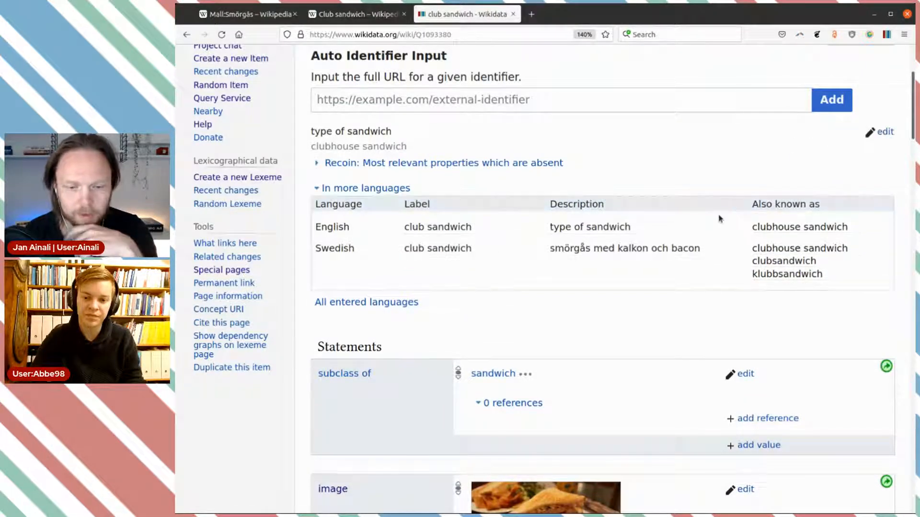
# Step: Review the club sandwich item's existing statements, especially its parts, and compare them with the Swedish article's description
pyautogui.scroll(-3, 716, 220)
pyautogui.scroll(-3, 717, 220)
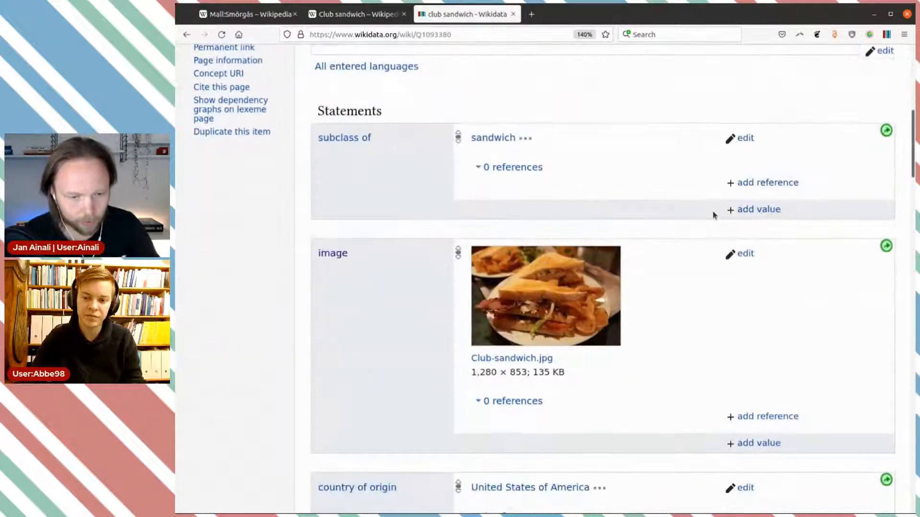
pyautogui.scroll(-2, 713, 215)
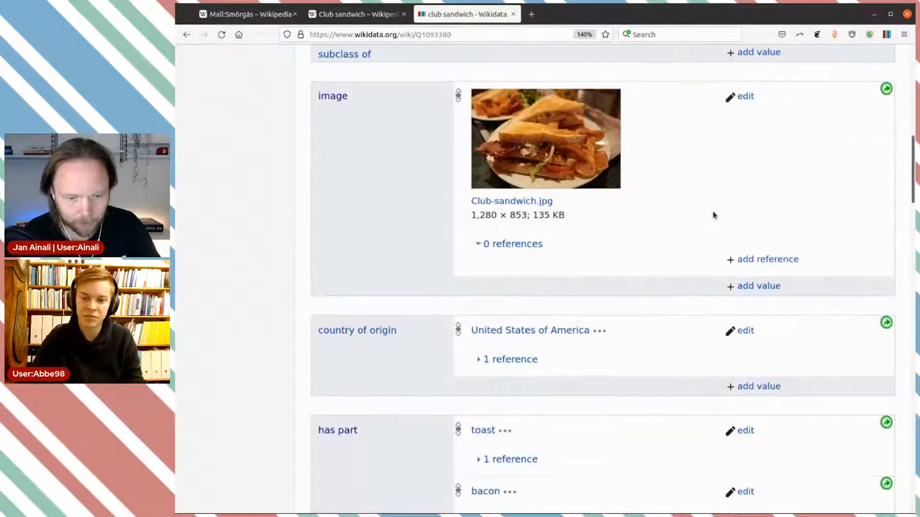
pyautogui.scroll(-3, 712, 215)
pyautogui.scroll(-2, 712, 215)
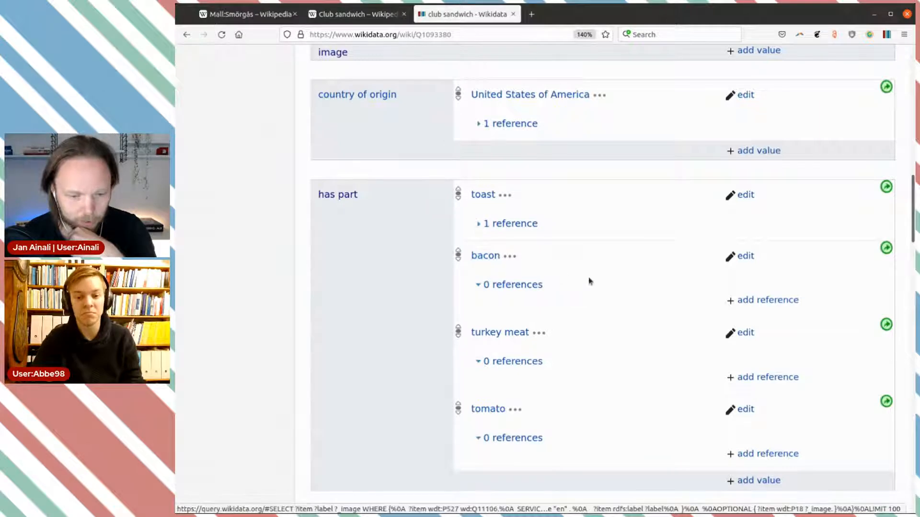
pyautogui.scroll(-2, 594, 280)
pyautogui.scroll(-1, 595, 281)
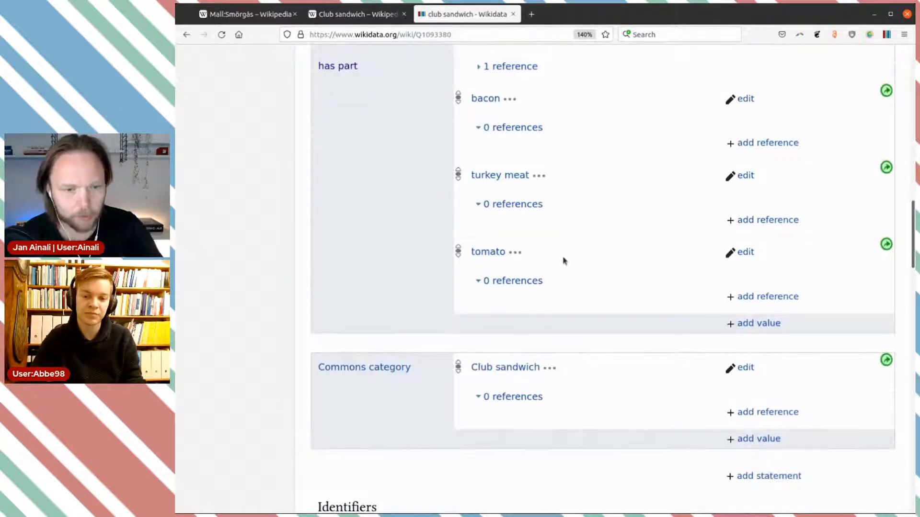
pyautogui.hotkey('ctrl', 'pageup')
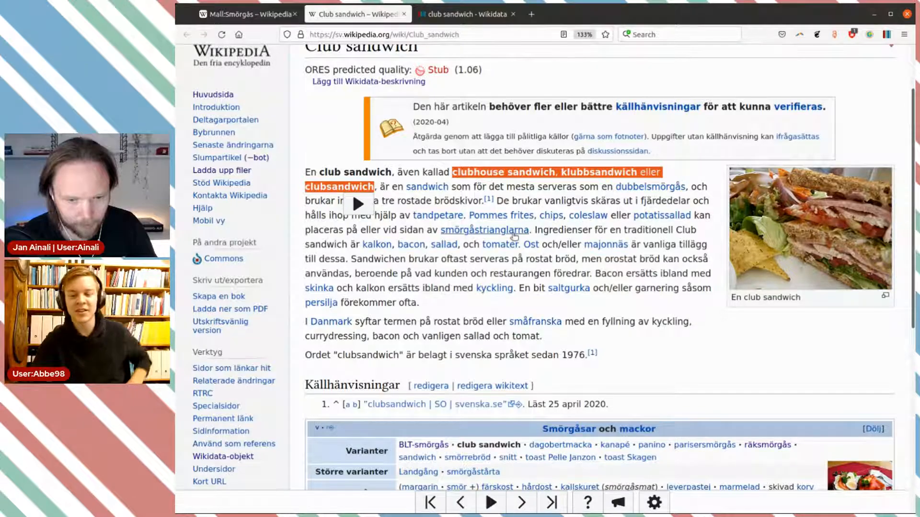
pyautogui.moveTo(515, 237)
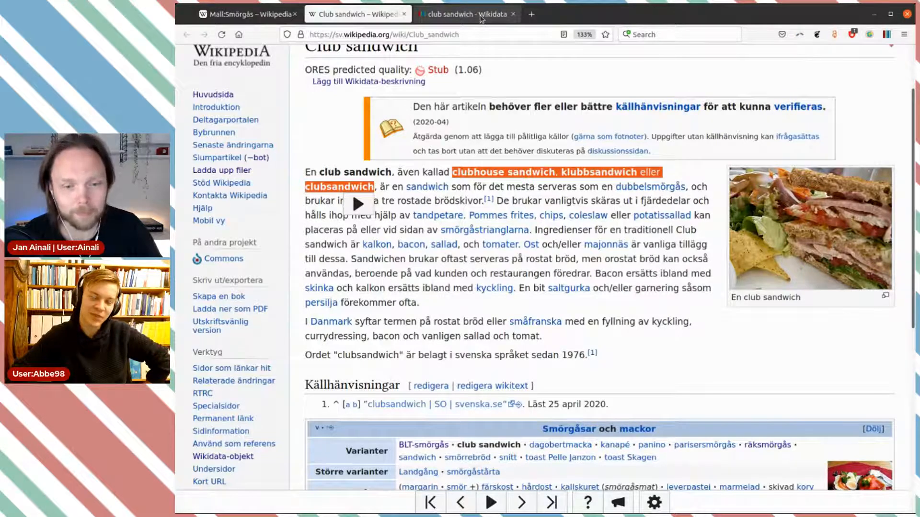
# Step: Return to the Wikidata item, add a statement with property "shape" and value "triangle", and publish it
pyautogui.click(482, 19)
pyautogui.scroll(-3, 647, 323)
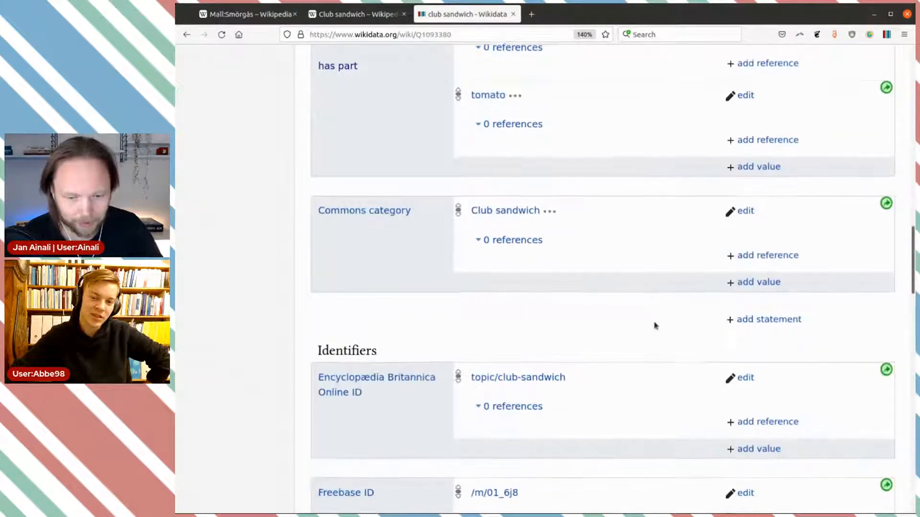
pyautogui.click(786, 321)
pyautogui.write('s')
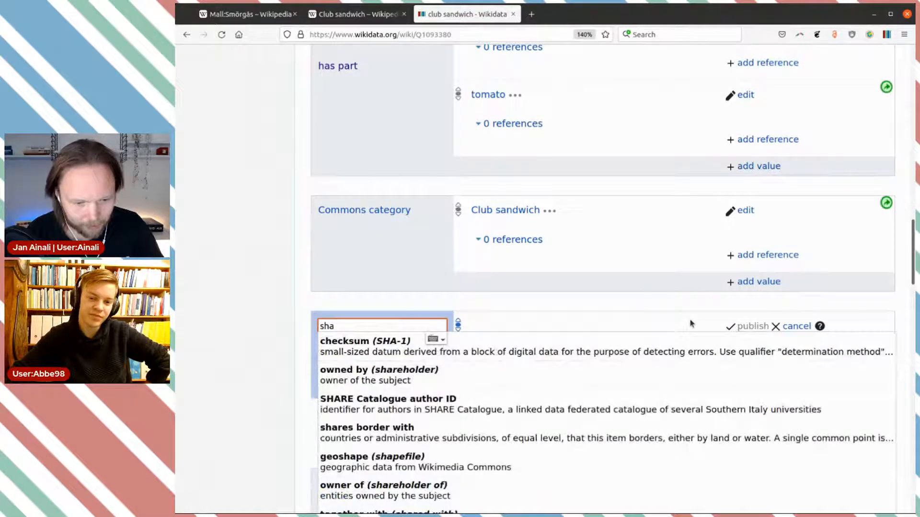
pyautogui.write('hap')
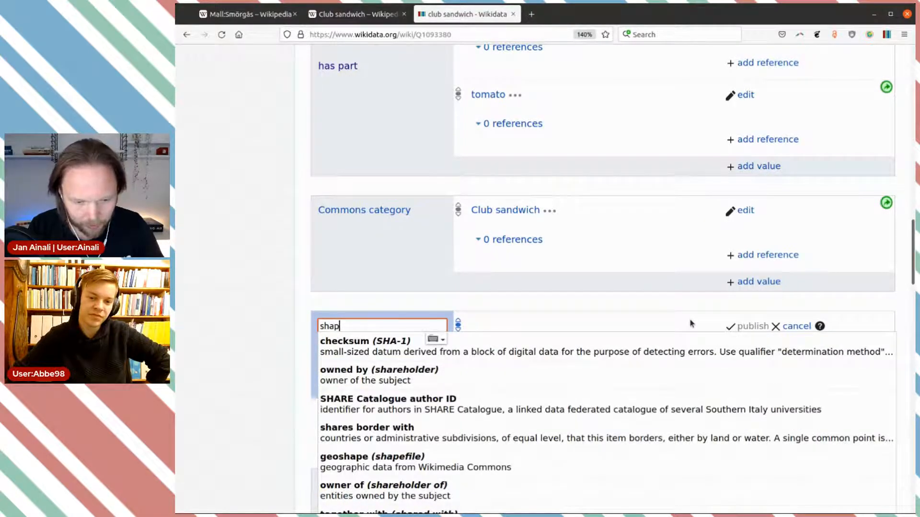
pyautogui.write('e')
pyautogui.click(465, 373)
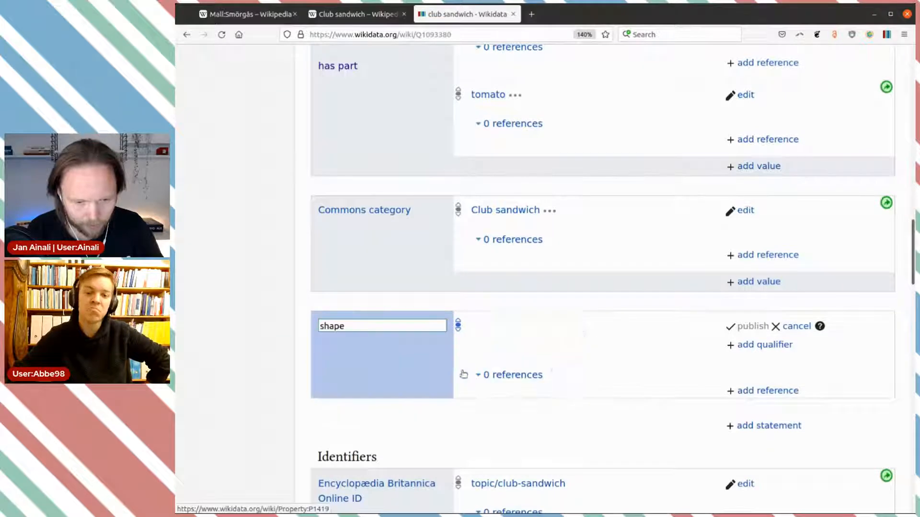
pyautogui.write('triangle')
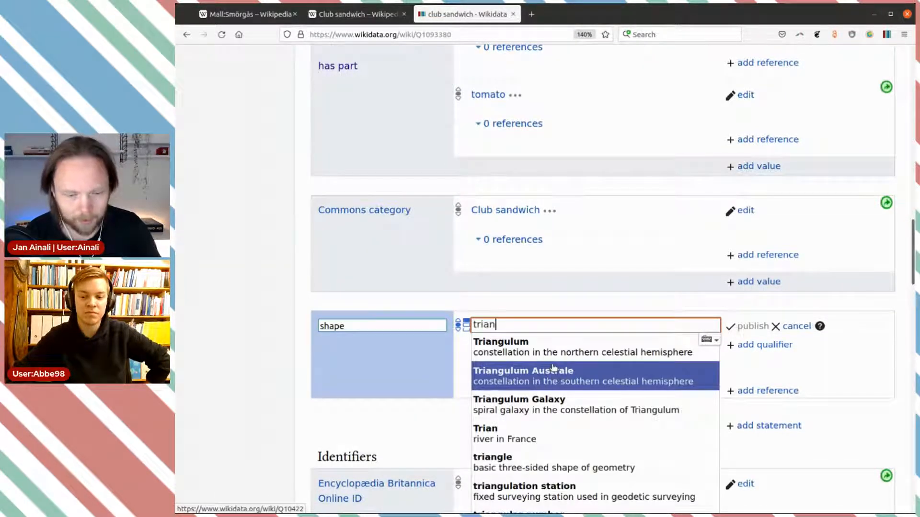
pyautogui.click(536, 472)
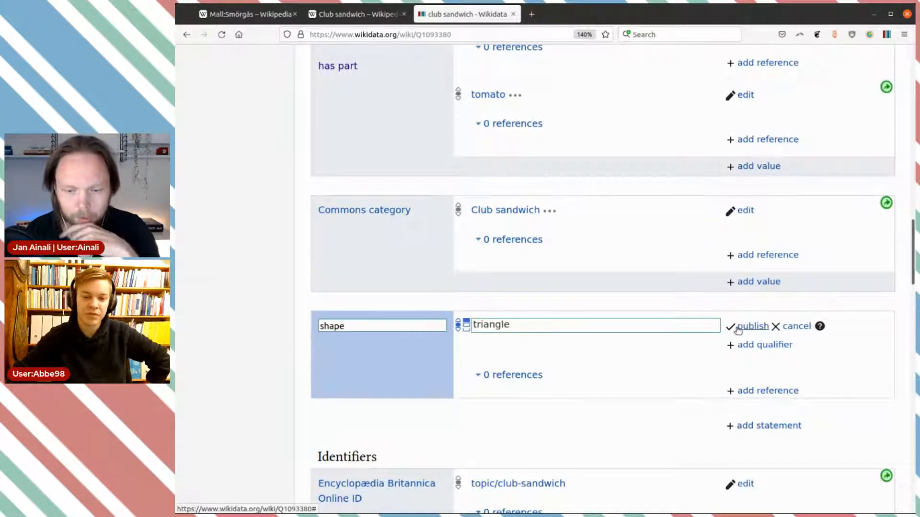
pyautogui.click(738, 328)
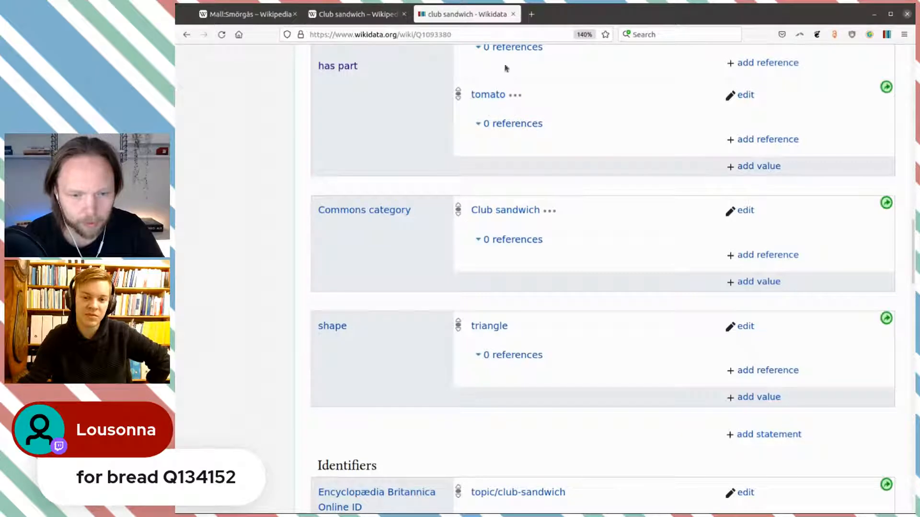
# Step: Open the Wikidata item Q134152 in a separate tab to examine the suggested bread type
pyautogui.middleClick(489, 94)
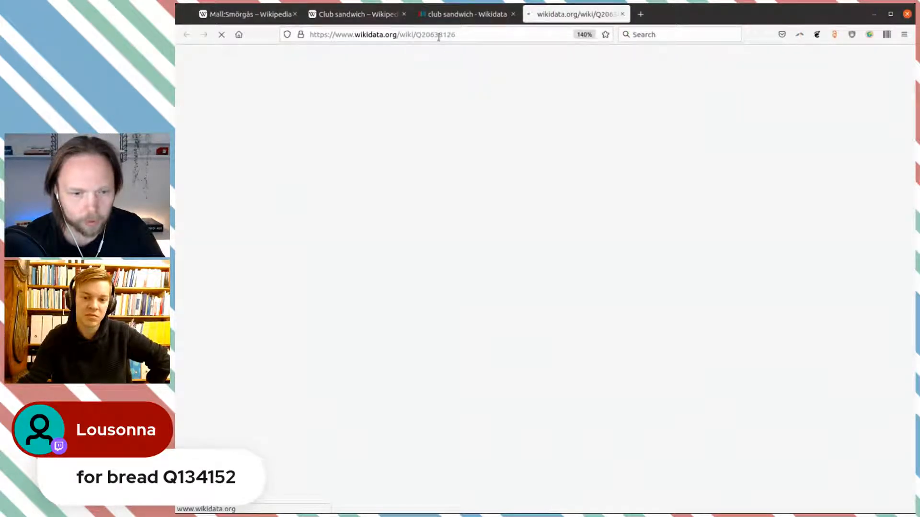
pyautogui.doubleClick(438, 34)
pyautogui.write('Q13')
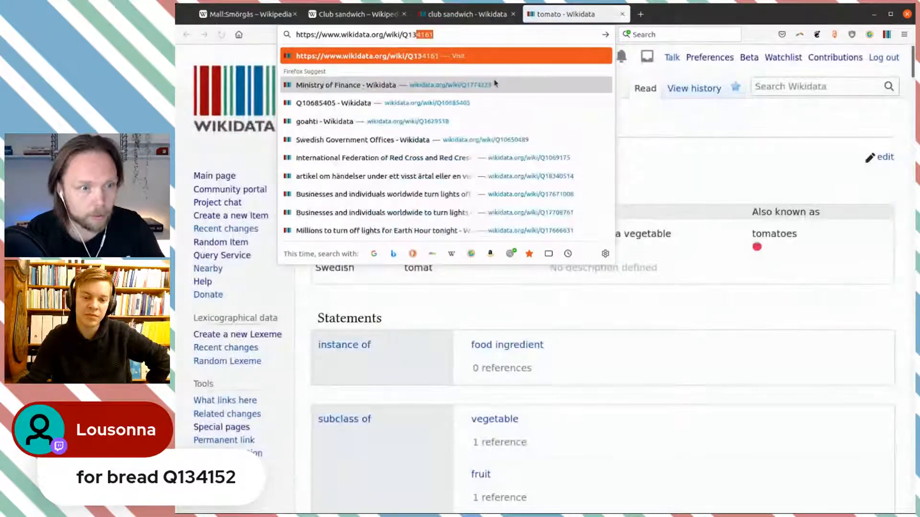
pyautogui.write('4152')
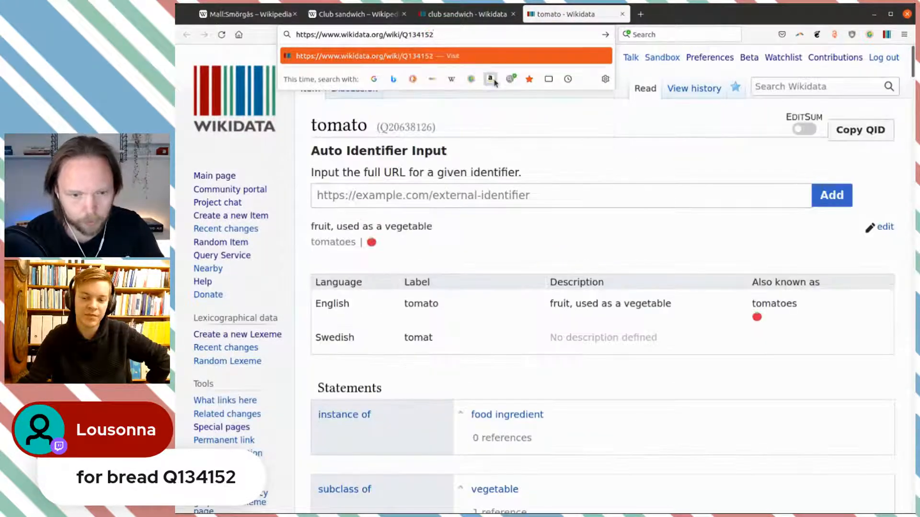
pyautogui.press('Return')
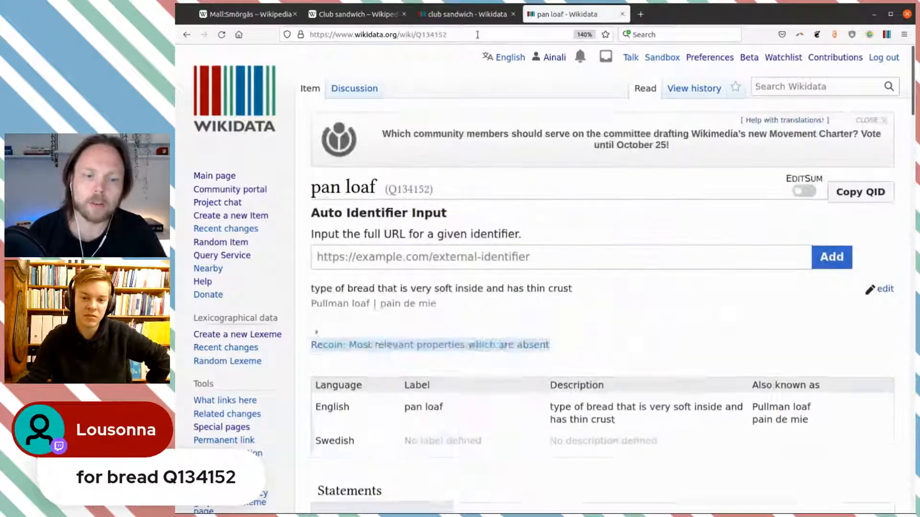
# Step: Return to the club sandwich item, review its "has part" and other statements, and check them against the Swedish article
pyautogui.click(474, 15)
pyautogui.scroll(5, 563, 230)
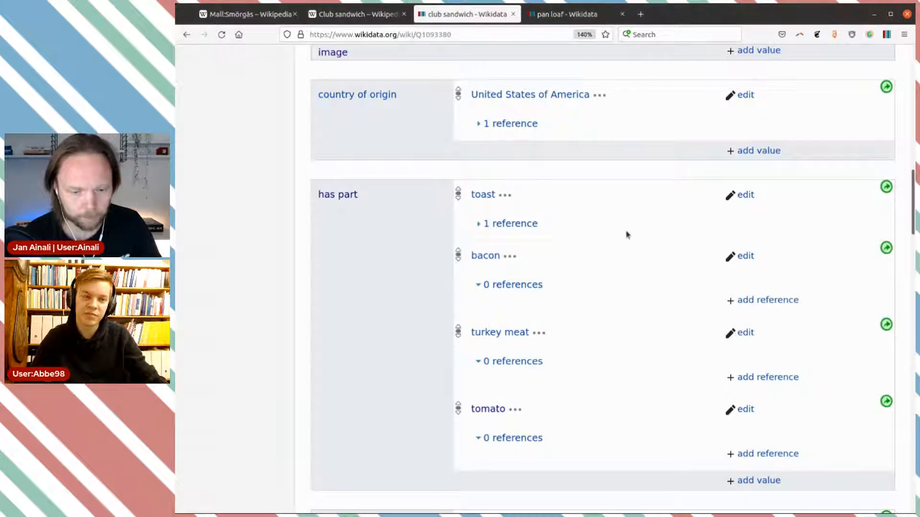
pyautogui.scroll(-5, 628, 236)
pyautogui.scroll(2, 625, 218)
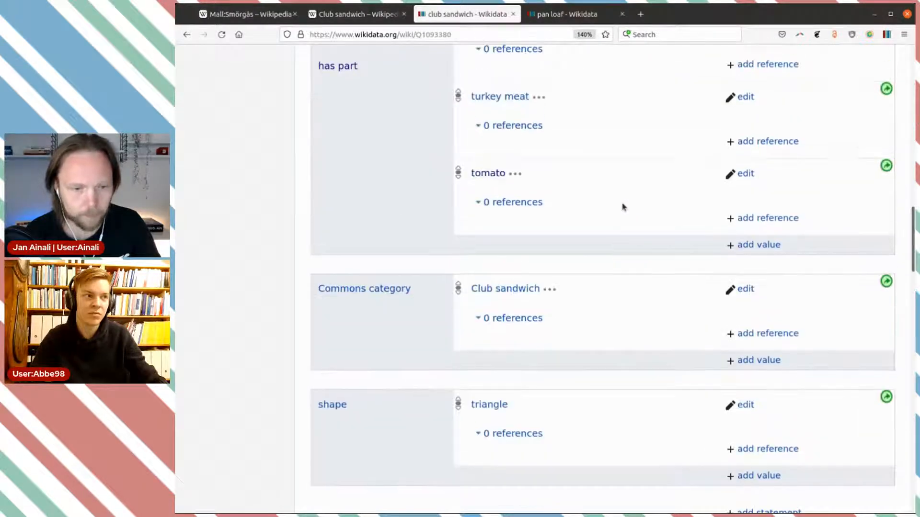
pyautogui.click(389, 19)
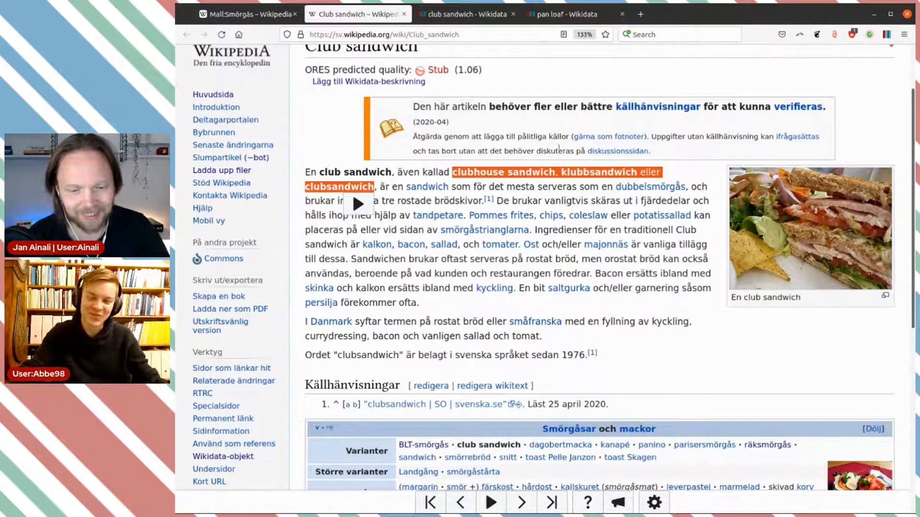
# Step: Close the pan loaf item, the club sandwich item and the Swedish club sandwich article, returning to the Smörgås template
pyautogui.click(568, 15)
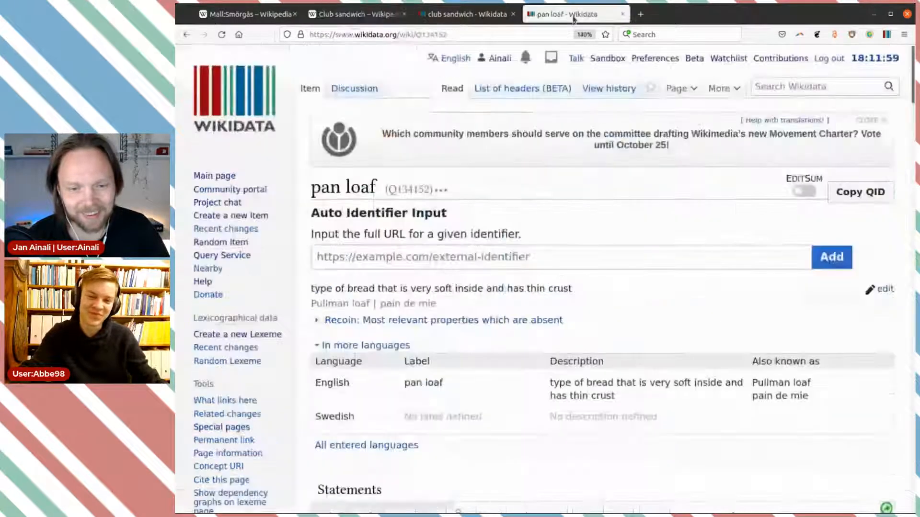
pyautogui.click(623, 16)
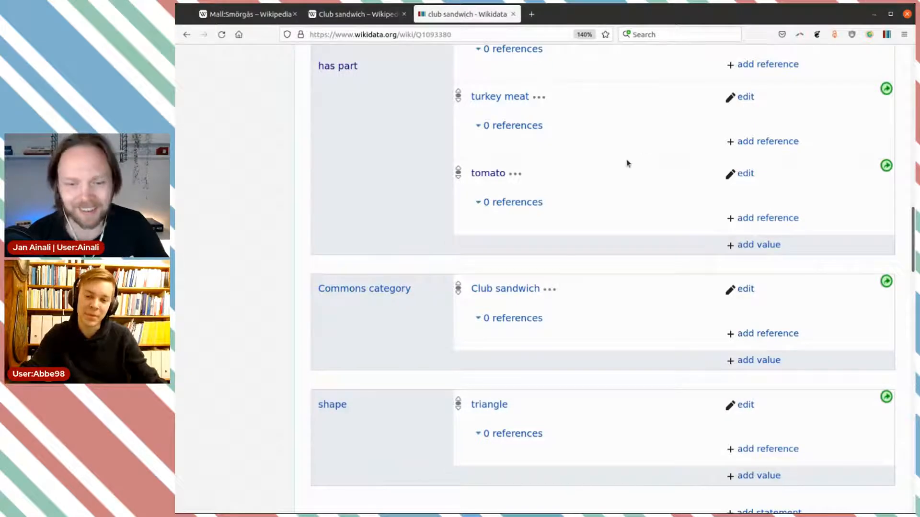
pyautogui.scroll(-5, 627, 213)
pyautogui.scroll(7, 627, 211)
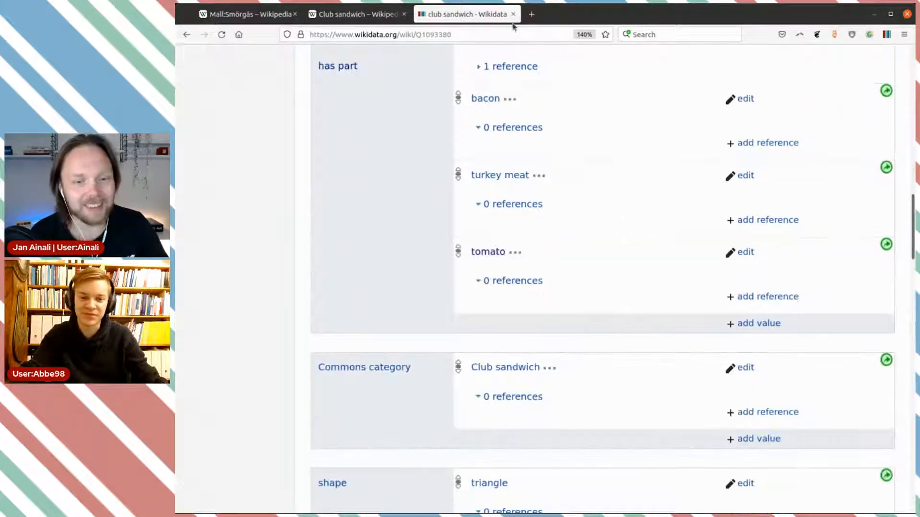
pyautogui.click(513, 13)
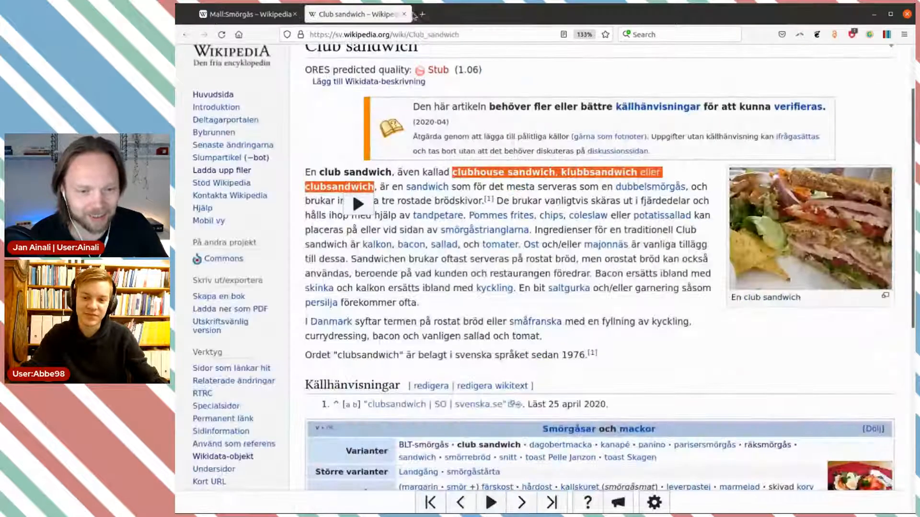
pyautogui.click(404, 14)
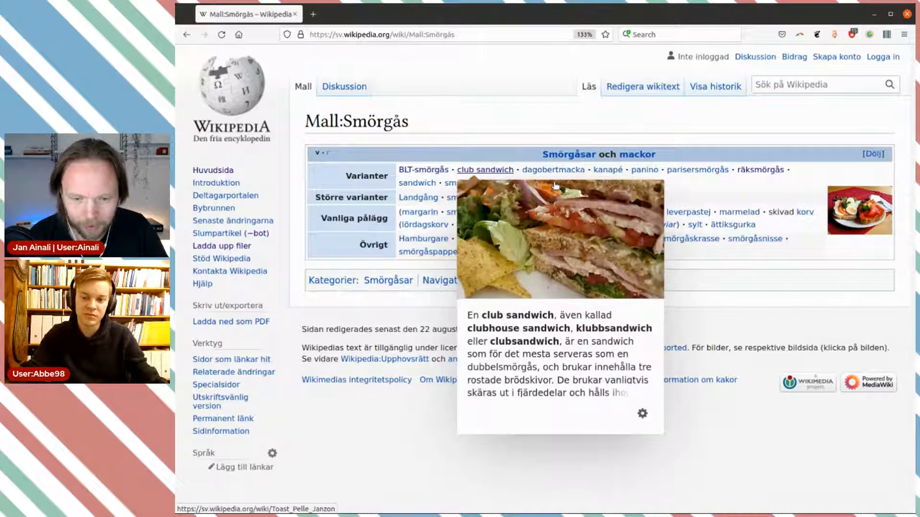
# Step: Open the Toast Pelle Janzon article from the template, read it, and open its Wikidata item
pyautogui.middleClick(547, 184)
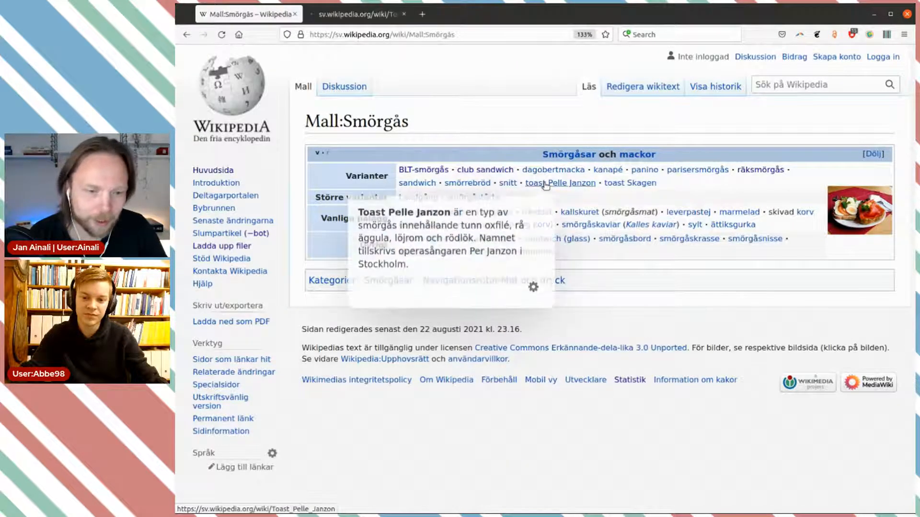
pyautogui.hotkey('ctrl', 'Tab')
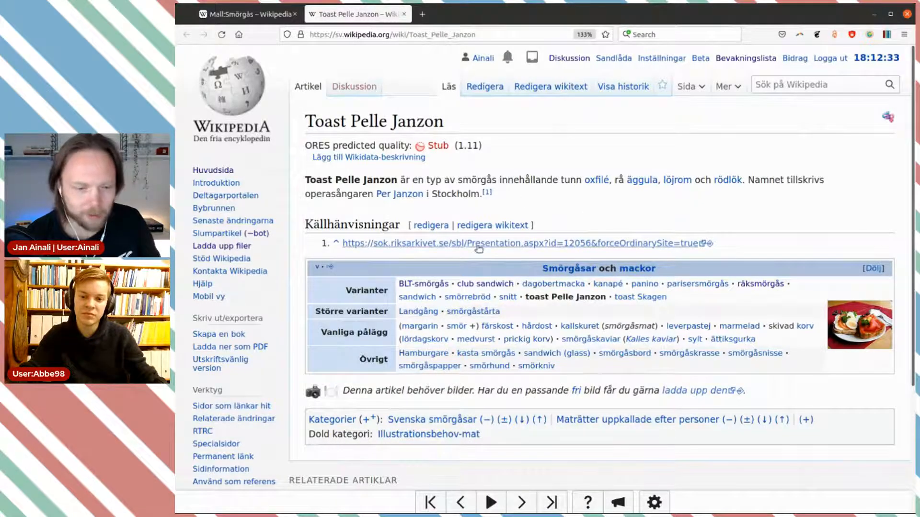
pyautogui.scroll(-1, 258, 332)
pyautogui.scroll(-3, 259, 332)
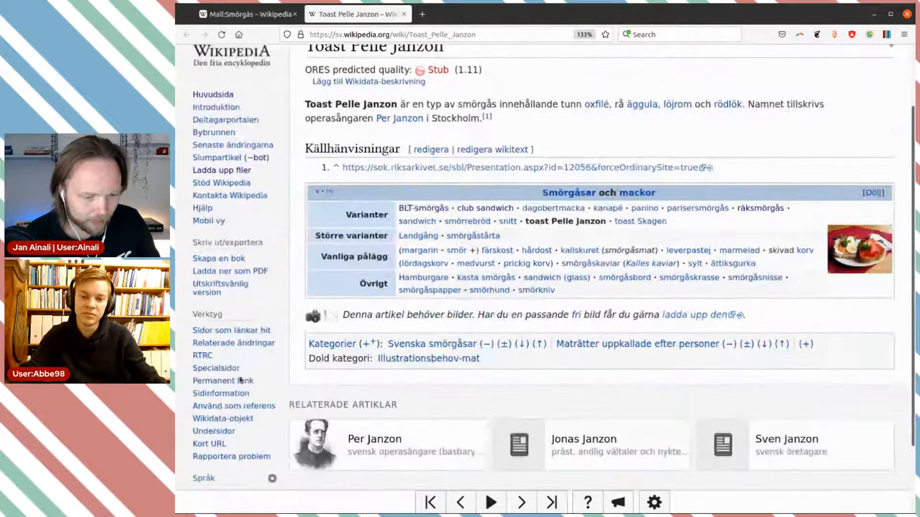
pyautogui.middleClick(223, 418)
pyautogui.hotkey('ctrl', 'Tab')
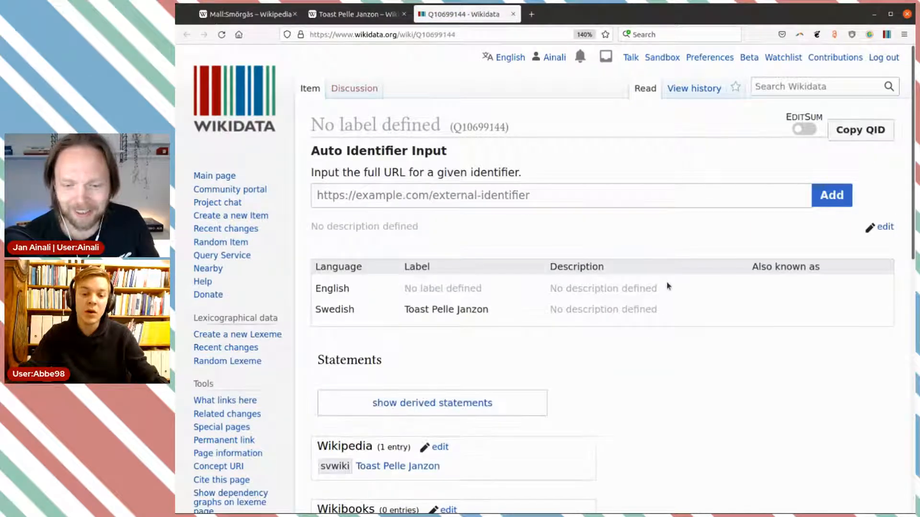
pyautogui.scroll(-2, 679, 270)
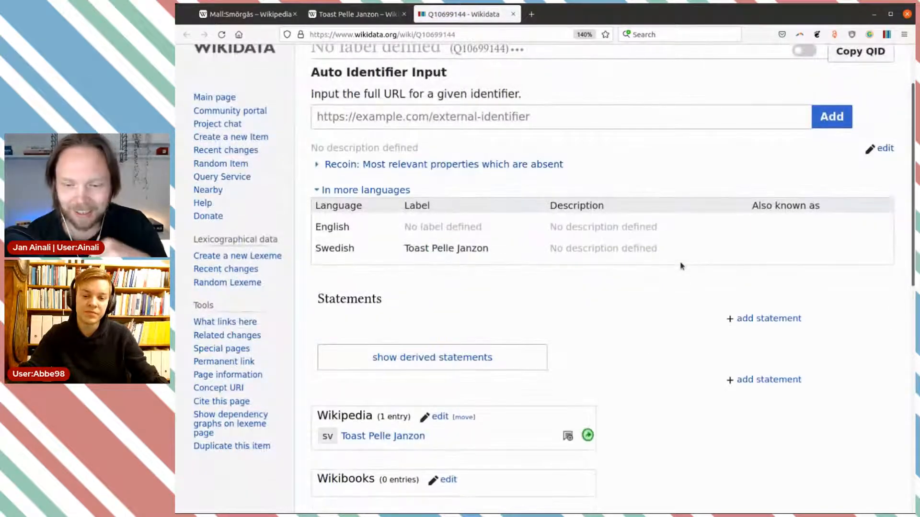
# Step: Edit the item's terms and copy the Swedish label "Toast Pelle Janzon" into the English label
pyautogui.click(886, 149)
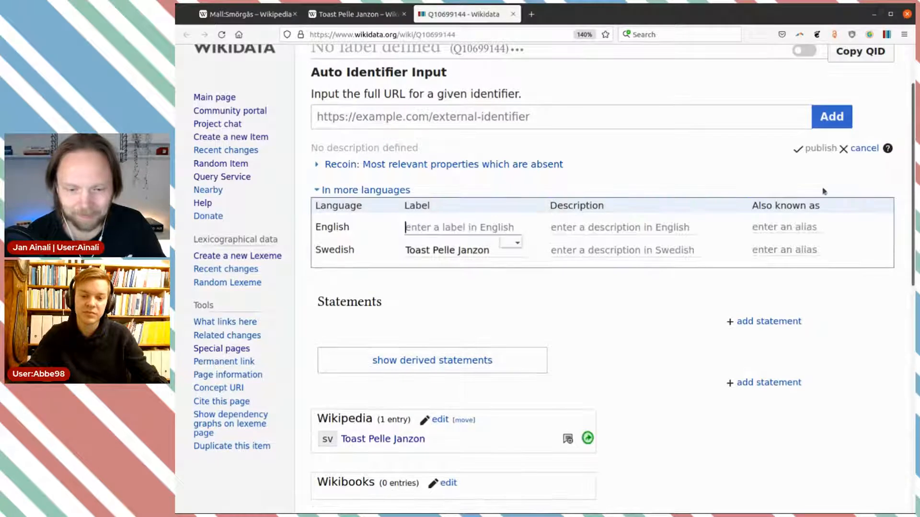
pyautogui.moveTo(489, 249); pyautogui.dragTo(389, 244)
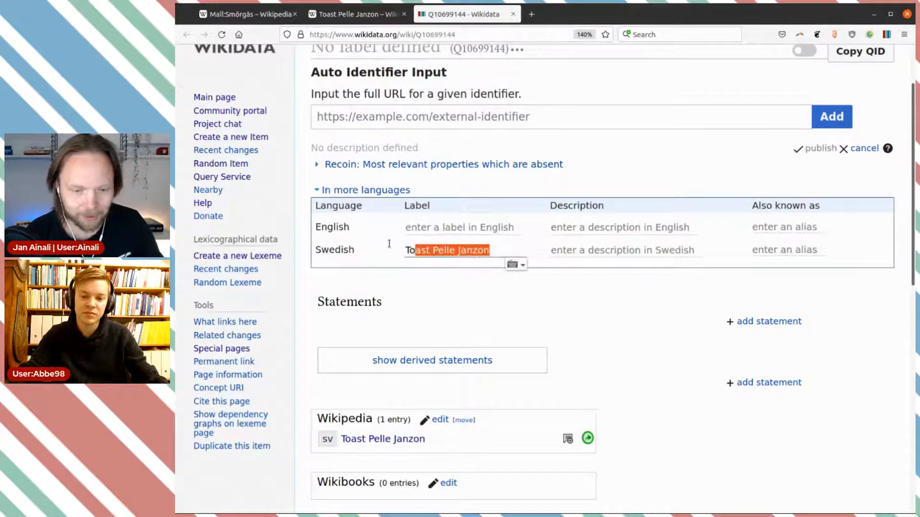
pyautogui.press('Left')
pyautogui.hotkey('ctrl', 'a')
pyautogui.hotkey('ctrl', 'c')
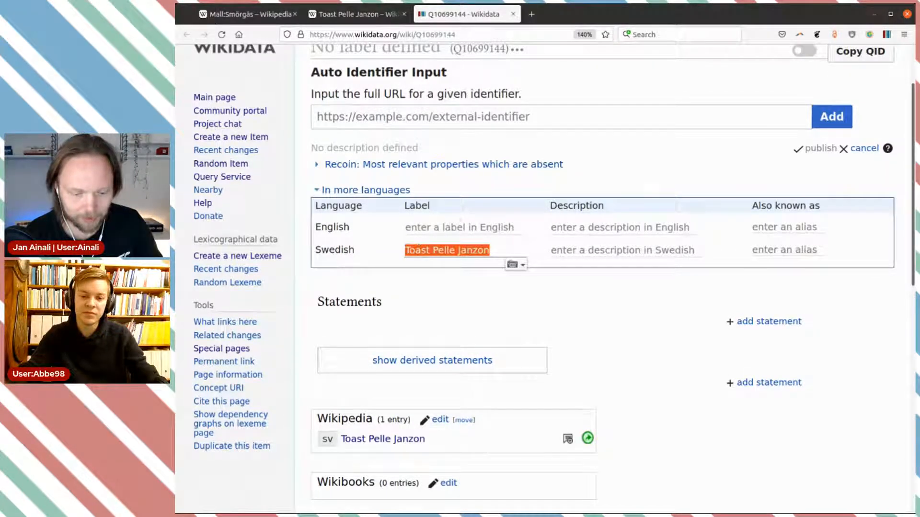
pyautogui.click(455, 227)
pyautogui.hotkey('ctrl', 'v')
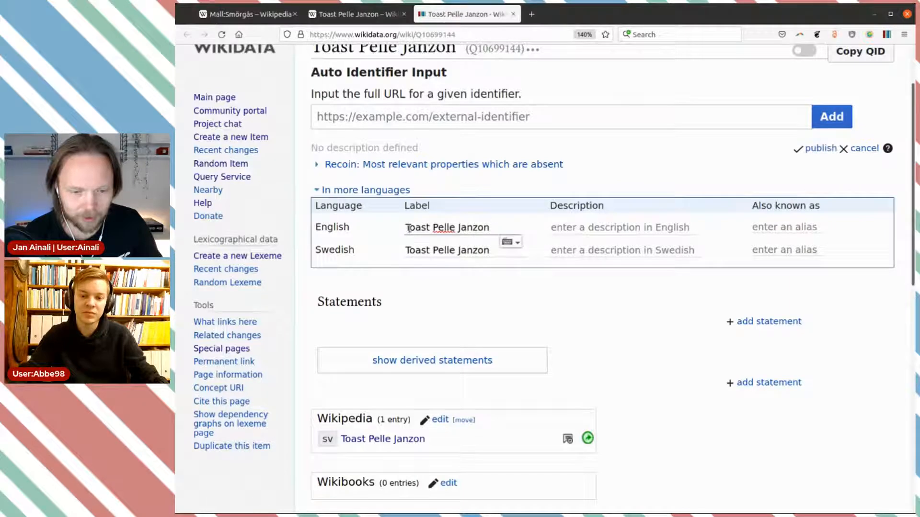
# Step: Set the English description to "sandwich" and the Swedish description to "smörgås med oxfilé", and publish the terms
pyautogui.click(600, 227)
pyautogui.write('sandwich')
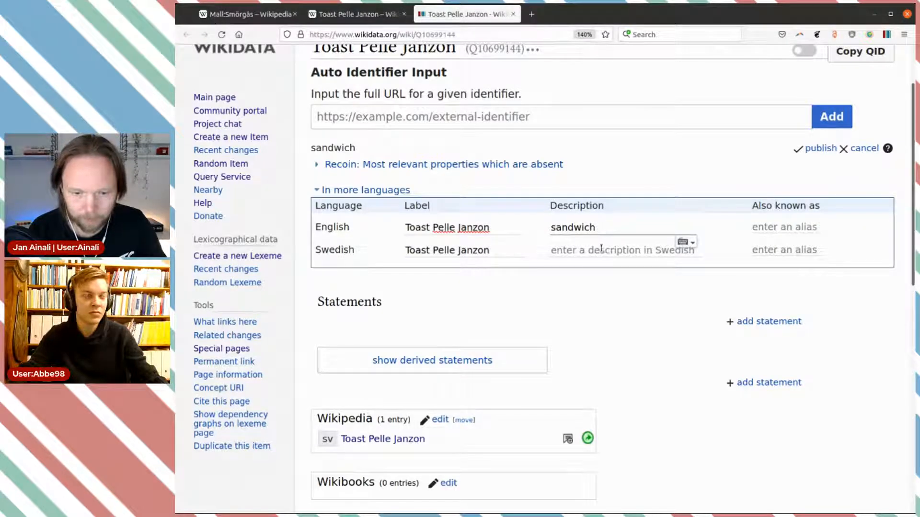
pyautogui.click(601, 248)
pyautogui.write('smörgå')
pyautogui.press('BackSpace')
pyautogui.write('örgås')
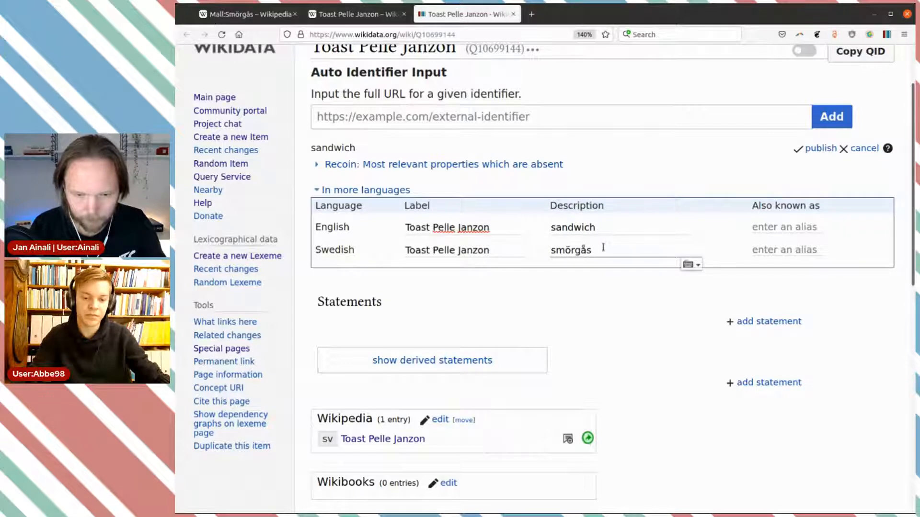
pyautogui.write(' med ox')
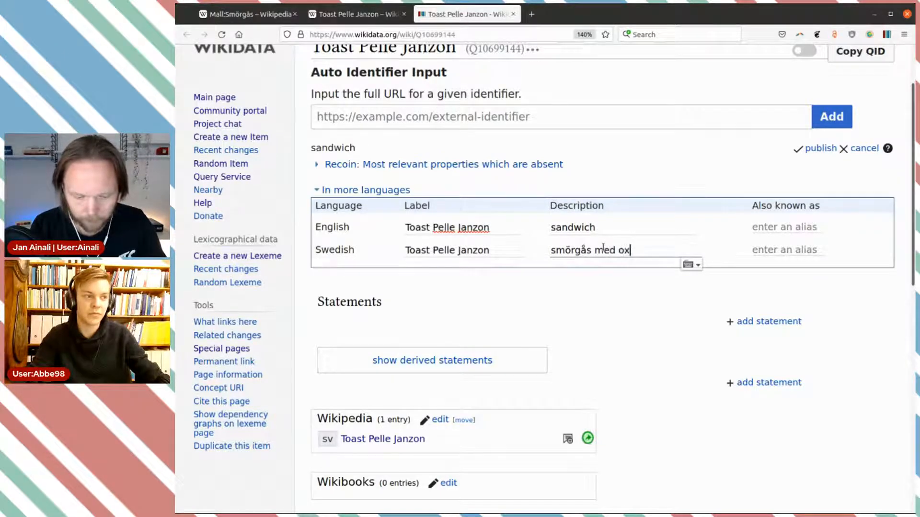
pyautogui.write('filé')
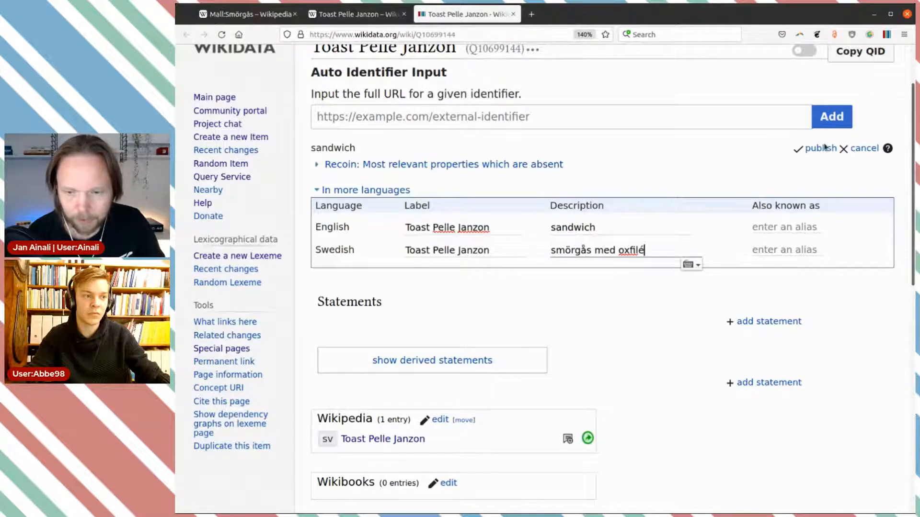
pyautogui.press('Return')
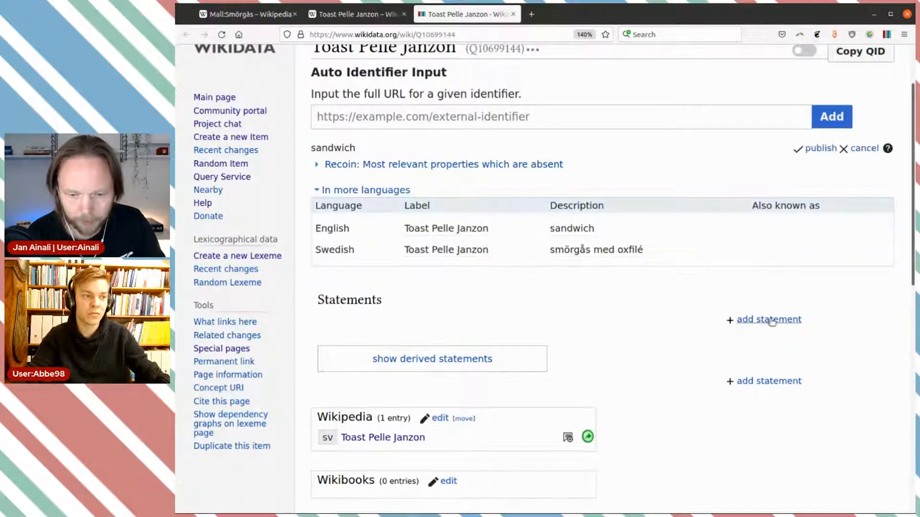
# Step: Start a new statement on the Toast Pelle Janzon item with the property "instance of", checking the sandwich type in the Swedish article
pyautogui.click(766, 321)
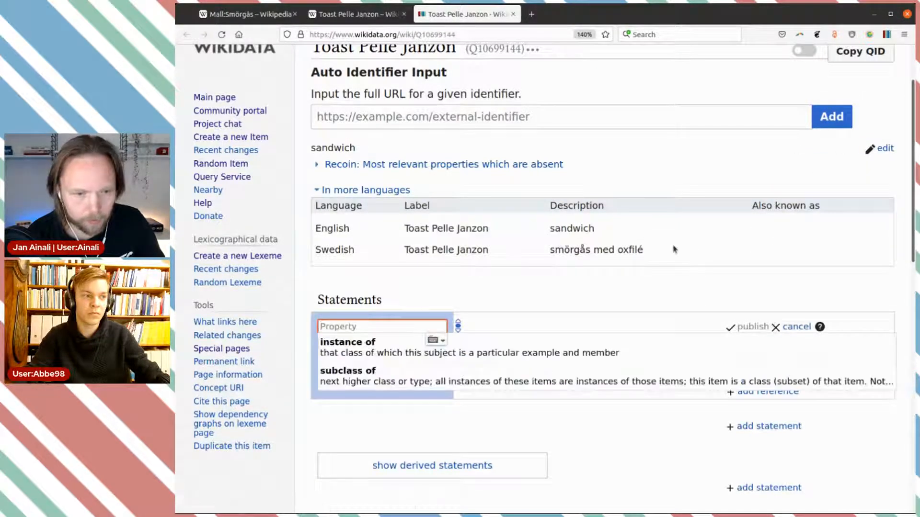
pyautogui.hotkey('ctrl', 'pageup')
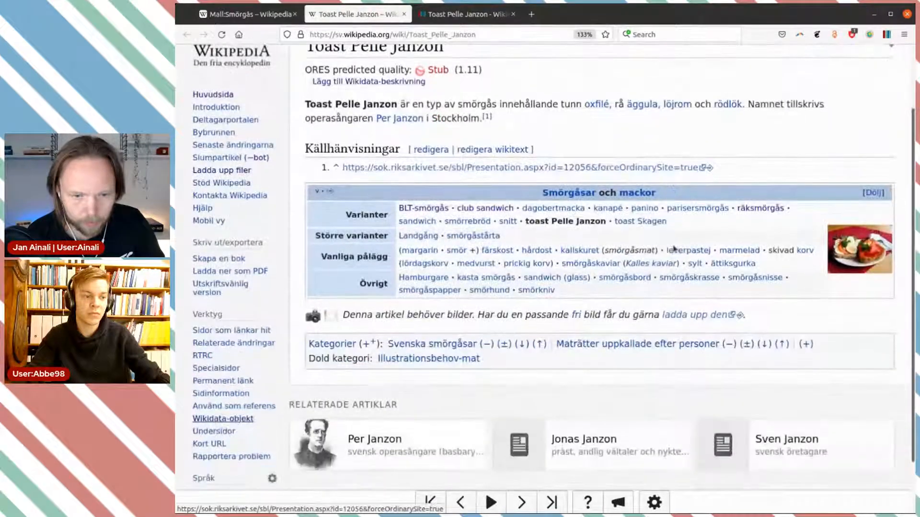
pyautogui.doubleClick(474, 105)
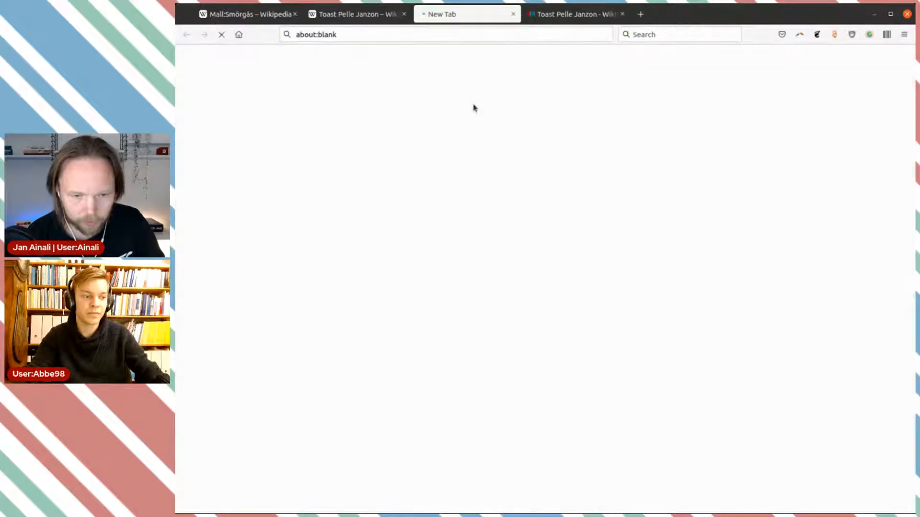
pyautogui.click(513, 14)
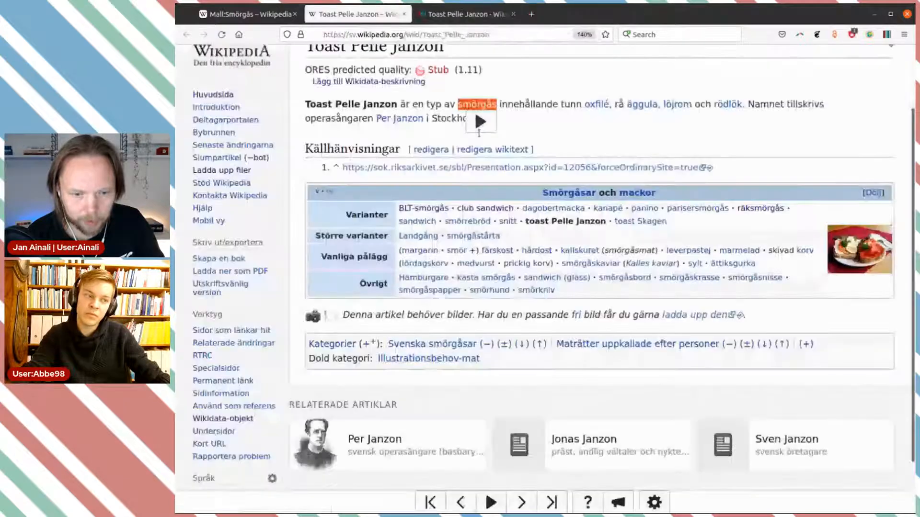
pyautogui.hotkey('ctrl', 'pagedown')
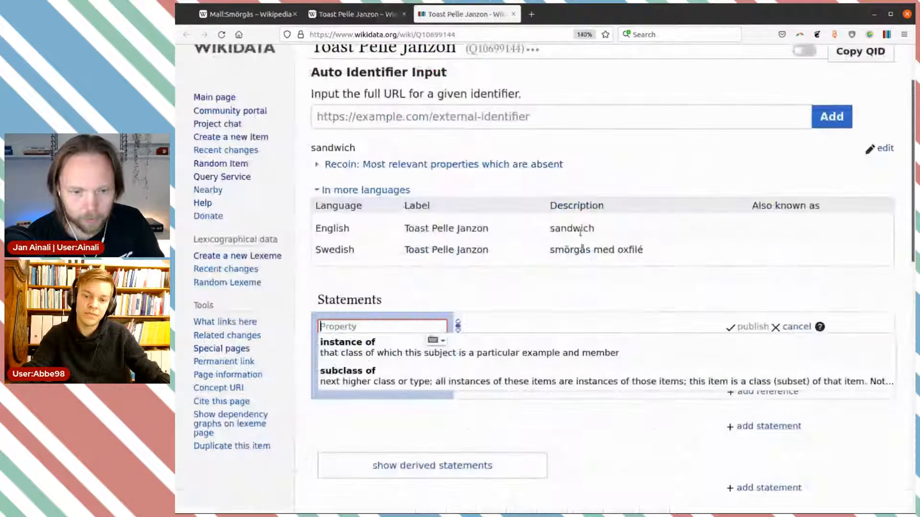
pyautogui.click(513, 353)
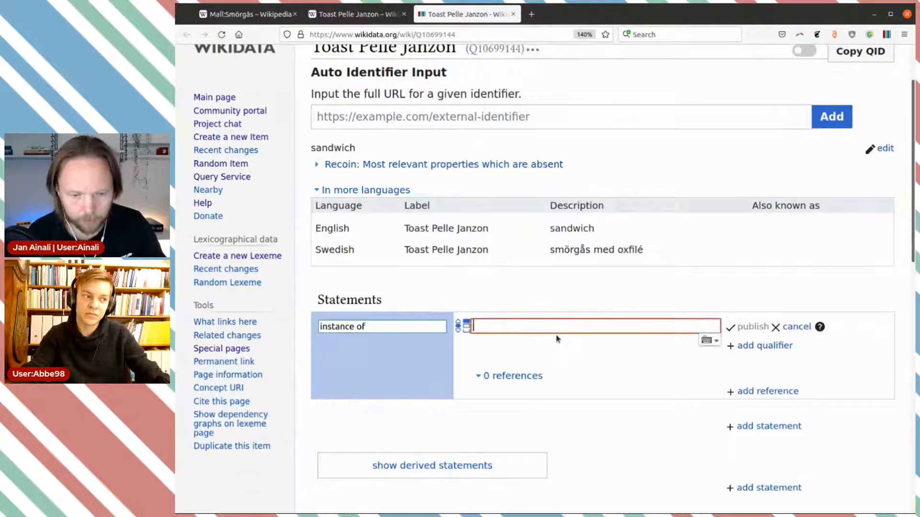
# Step: Change the new statement's property to "subclass of", set its value to "open sandwich" and publish it
pyautogui.click(368, 325)
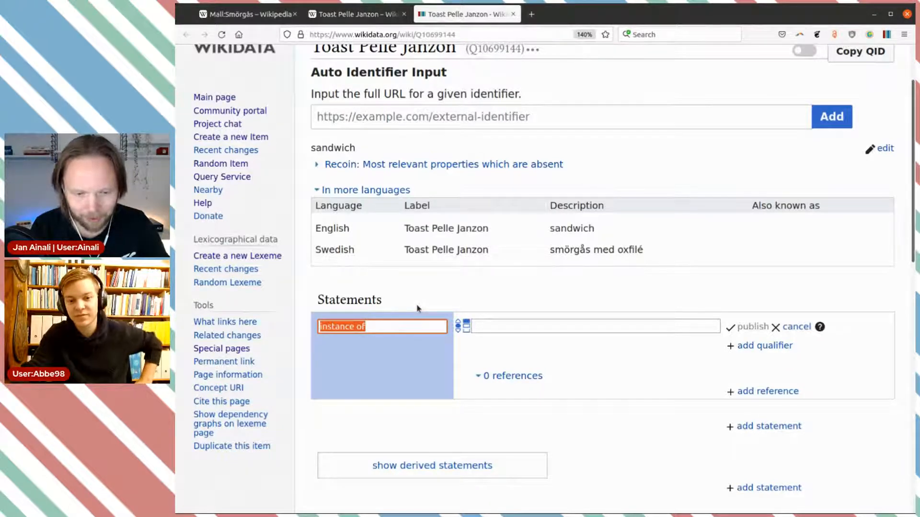
pyautogui.write('sub')
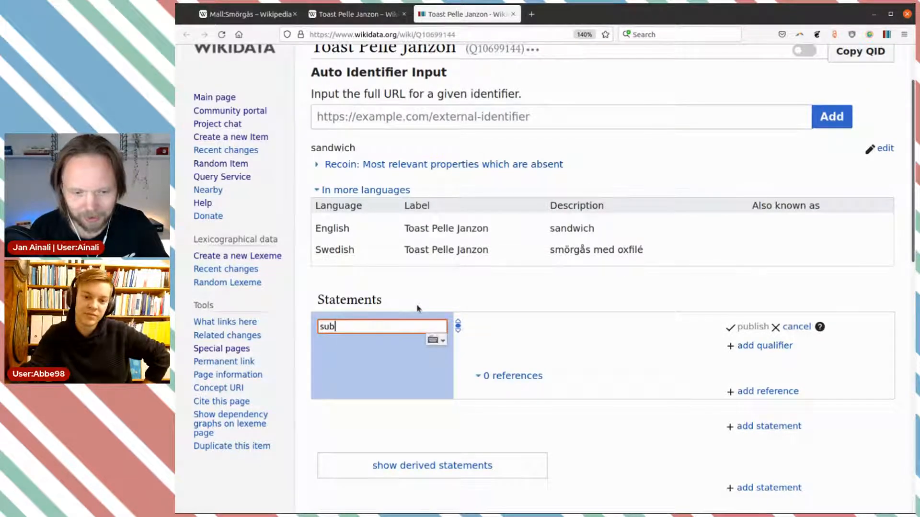
pyautogui.click(467, 341)
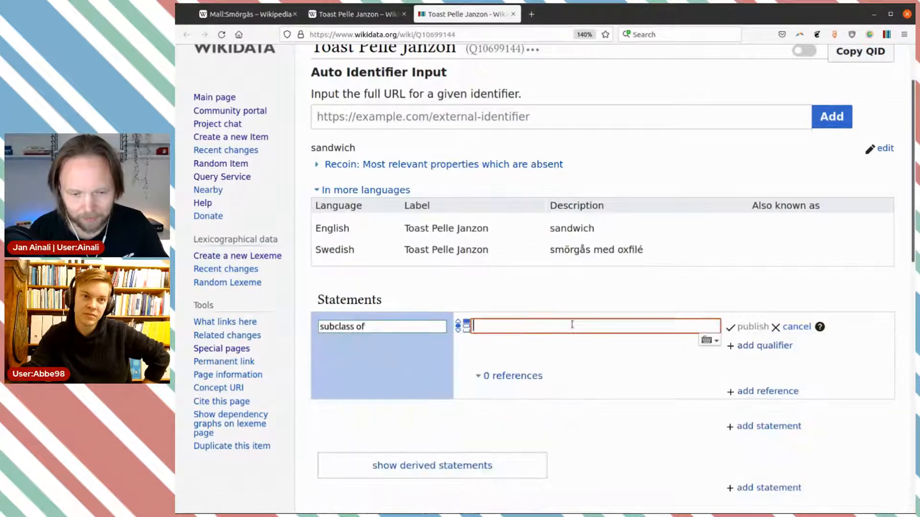
pyautogui.write('smörgås')
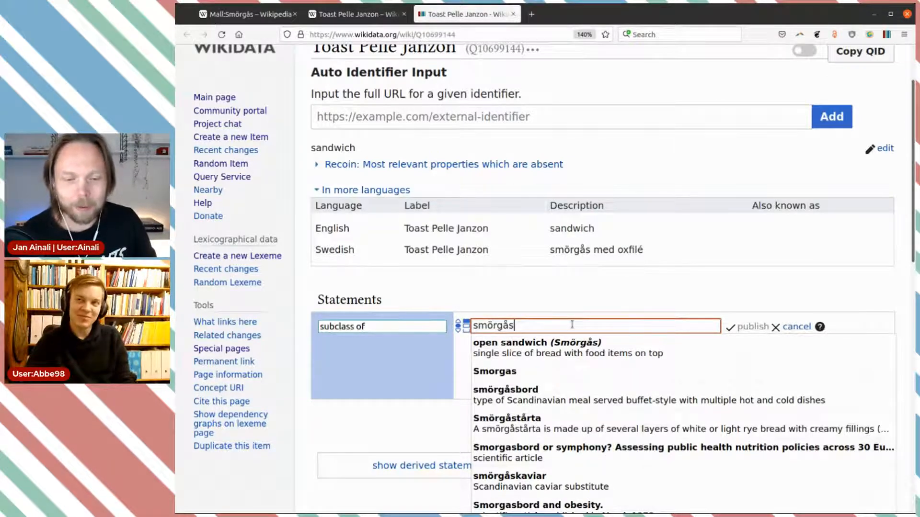
pyautogui.click(558, 349)
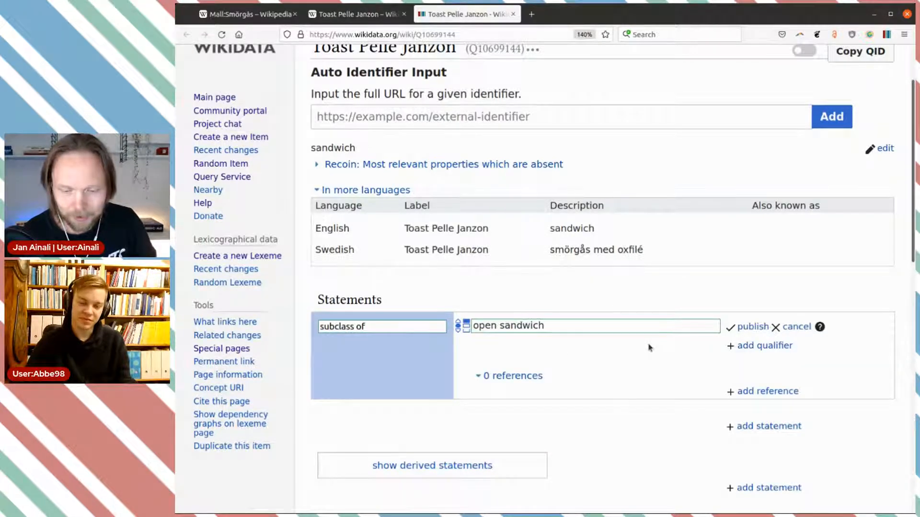
pyautogui.click(772, 327)
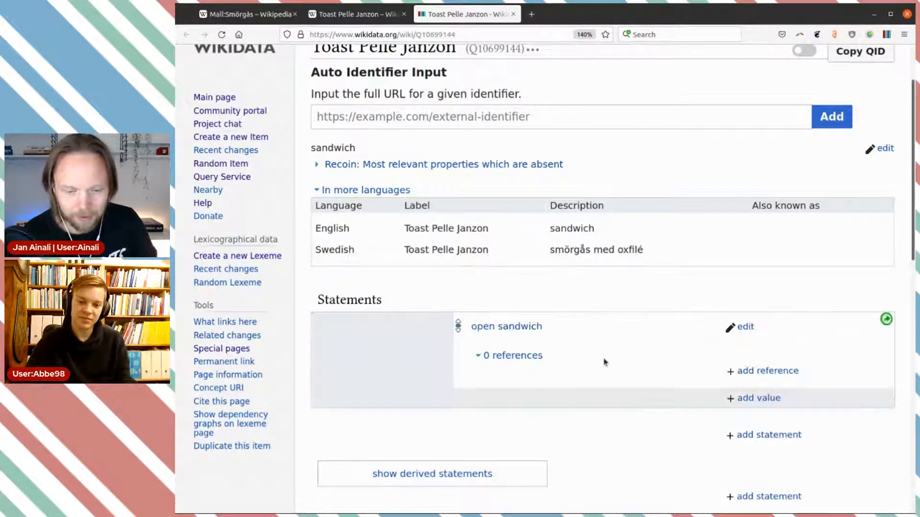
# Step: Start another statement with the property "has part" and check the ingredients in the Swedish Toast Pelle Janzon article
pyautogui.scroll(-3, 611, 359)
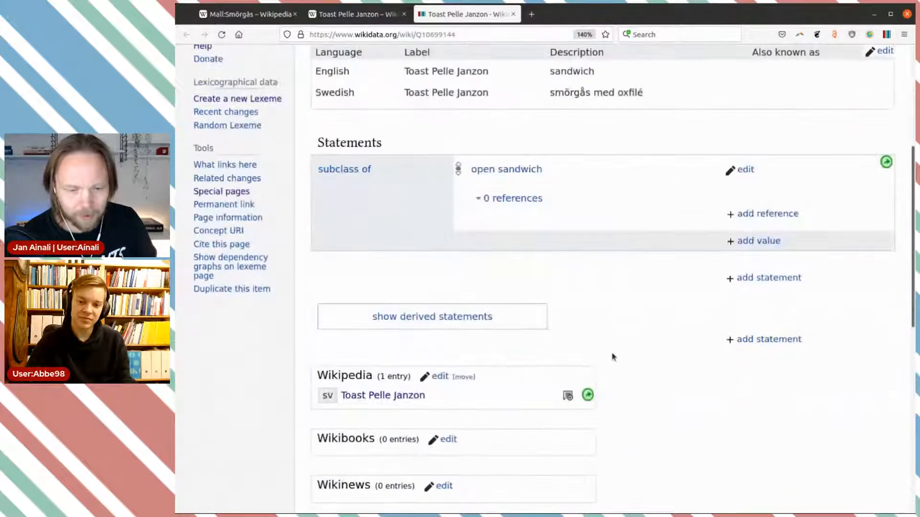
pyautogui.click(753, 278)
pyautogui.write('has pa')
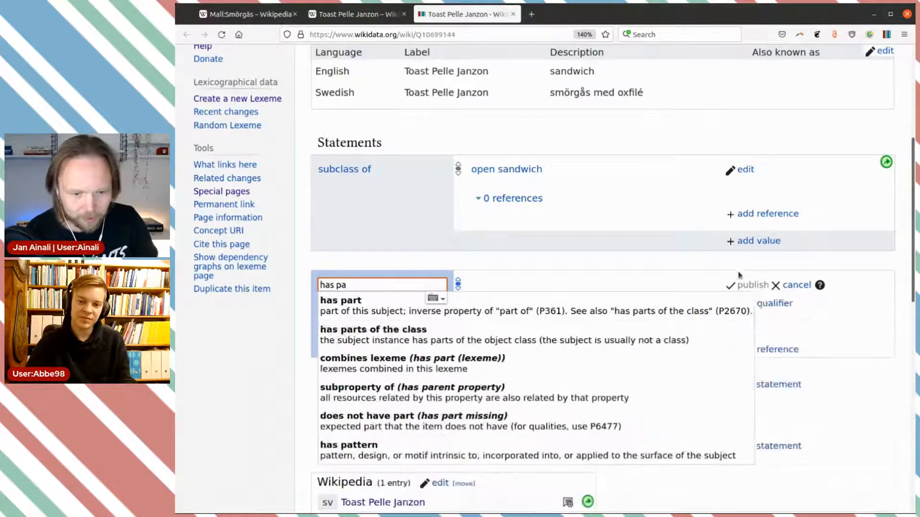
pyautogui.click(569, 314)
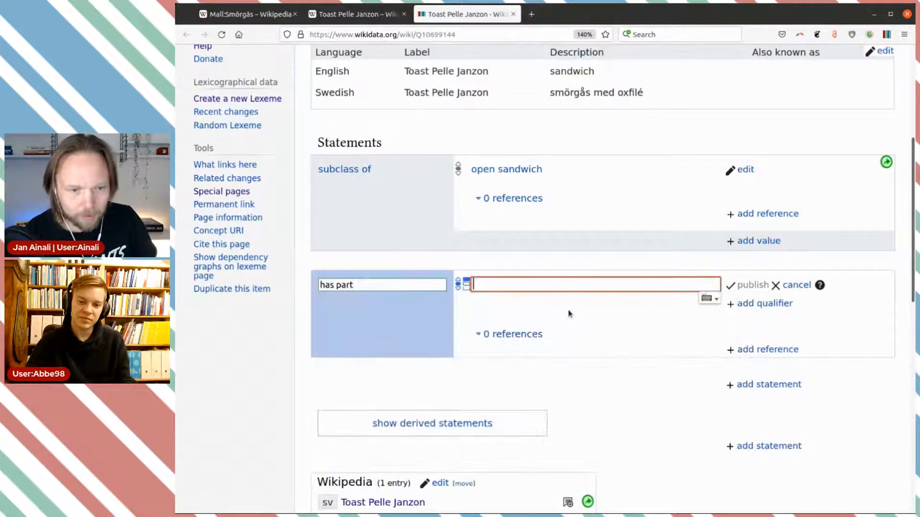
pyautogui.hotkey('ctrl', 'pageup')
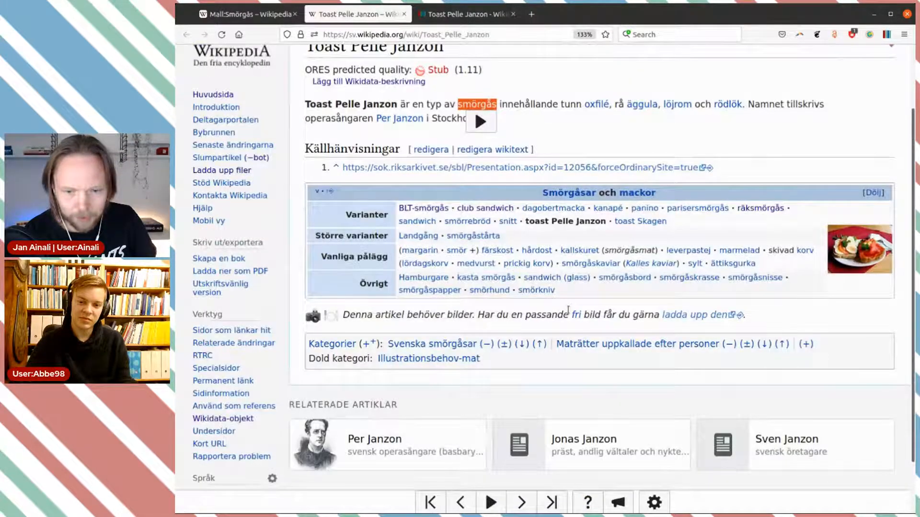
pyautogui.hotkey('ctrl', 'pagedown')
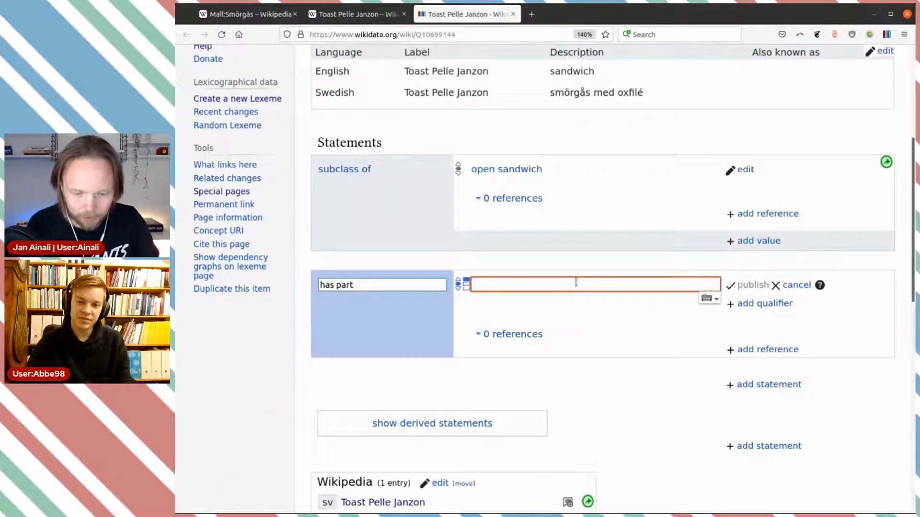
# Step: Look up "yolk" as the has part value, open its item separately, and compare it with the Swedish article's ingredients
pyautogui.write('yolk')
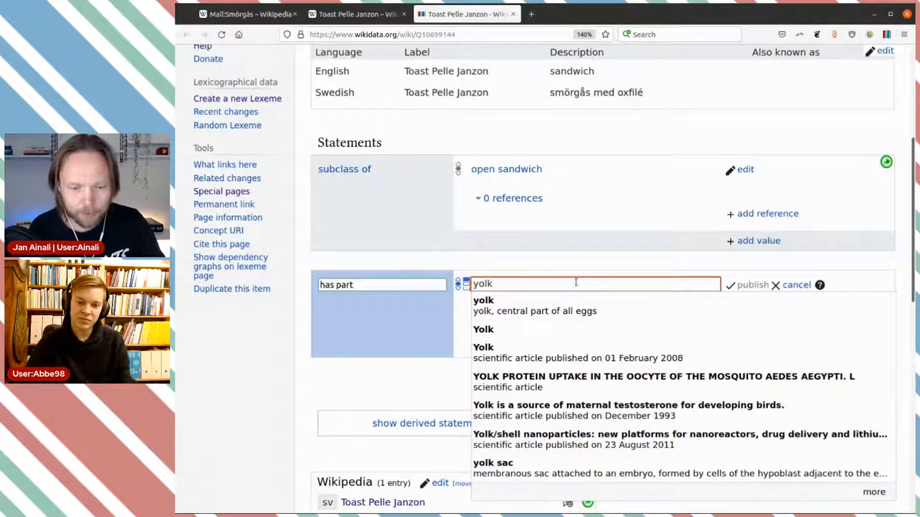
pyautogui.middleClick(577, 312)
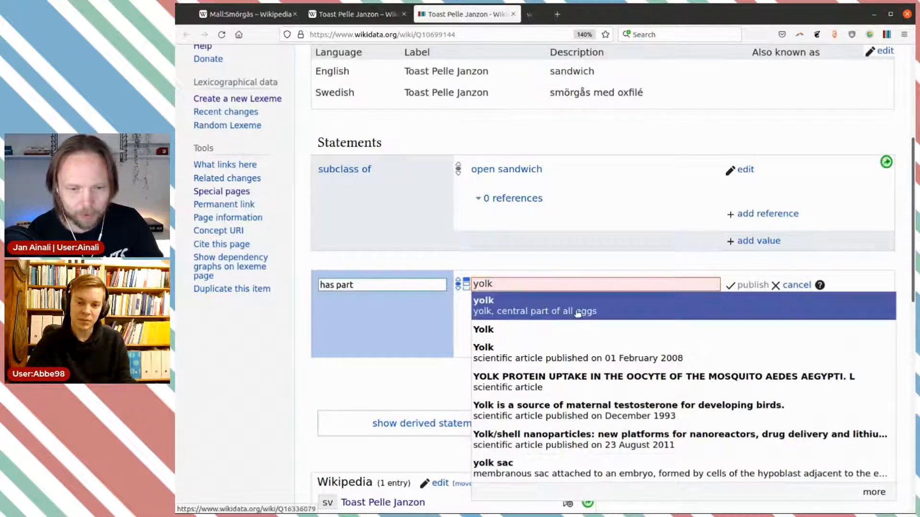
pyautogui.hotkey('ctrl', 'Tab')
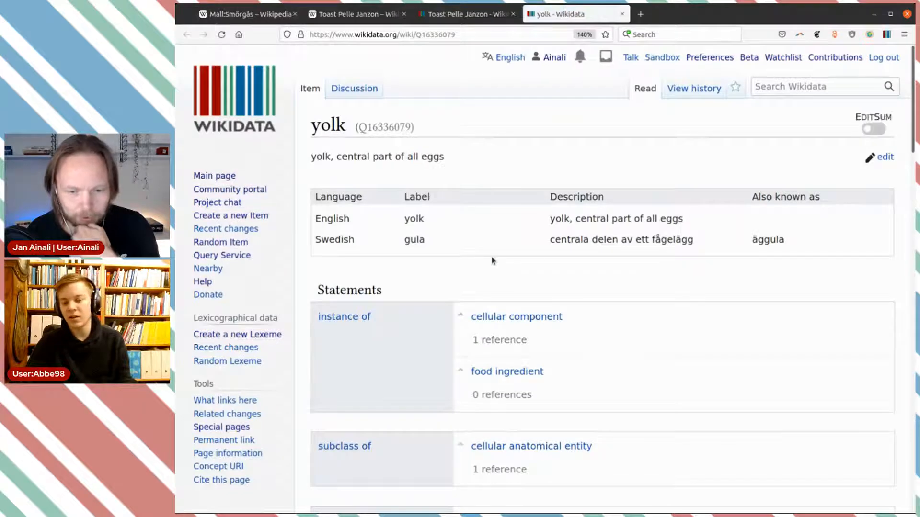
pyautogui.scroll(-2, 492, 257)
pyautogui.scroll(-3, 492, 260)
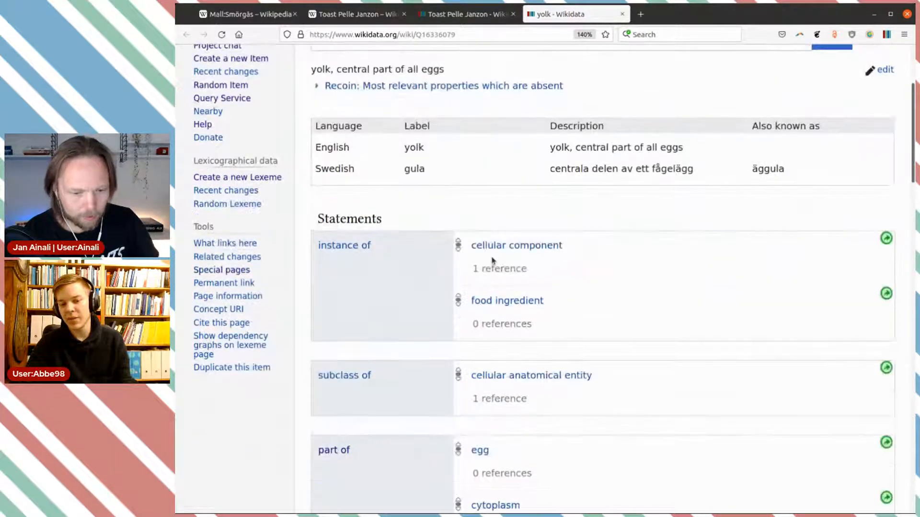
pyautogui.scroll(-2, 492, 261)
pyautogui.scroll(6, 317, 254)
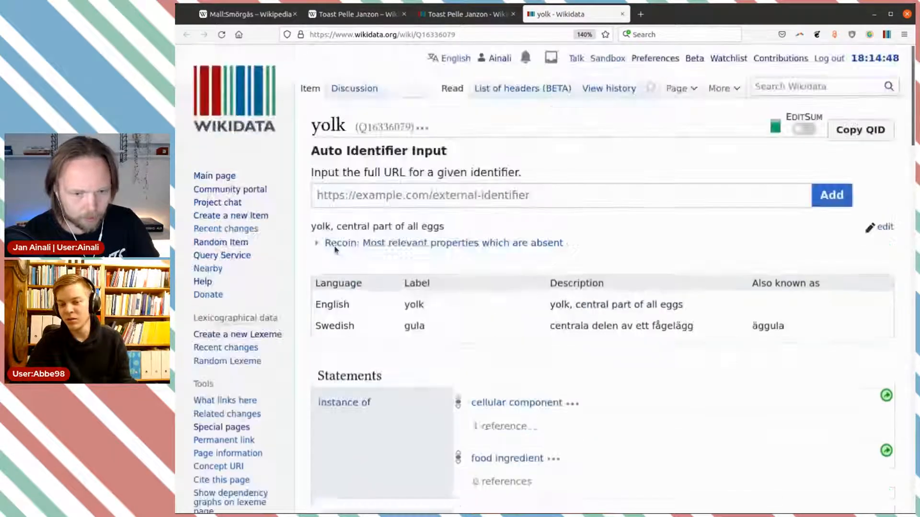
pyautogui.scroll(-2, 361, 254)
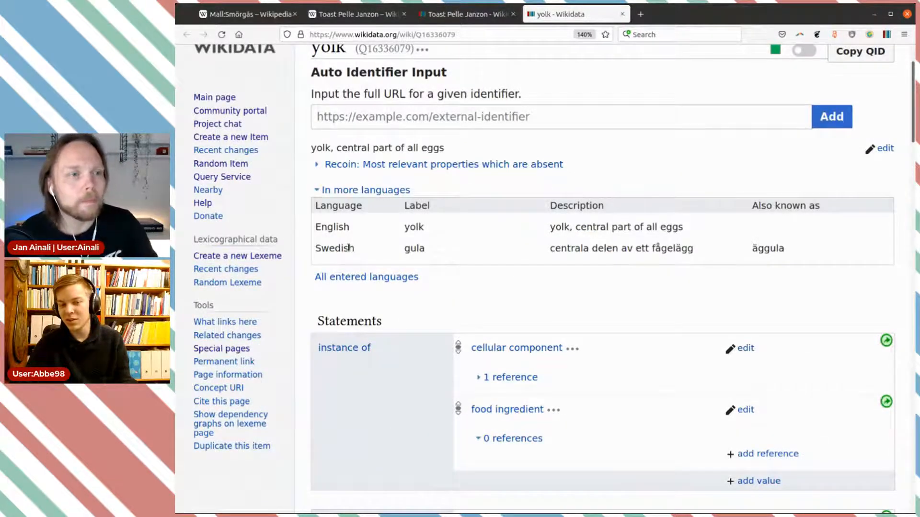
pyautogui.click(352, 14)
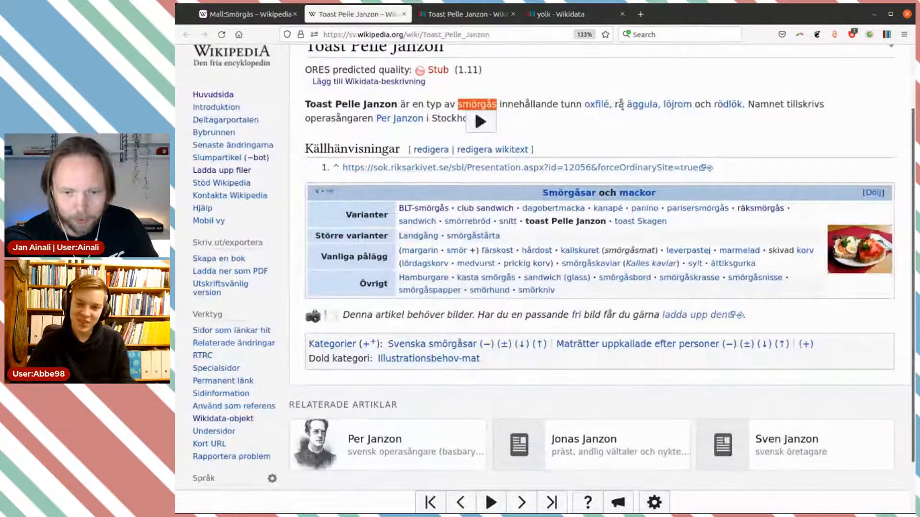
pyautogui.click(556, 13)
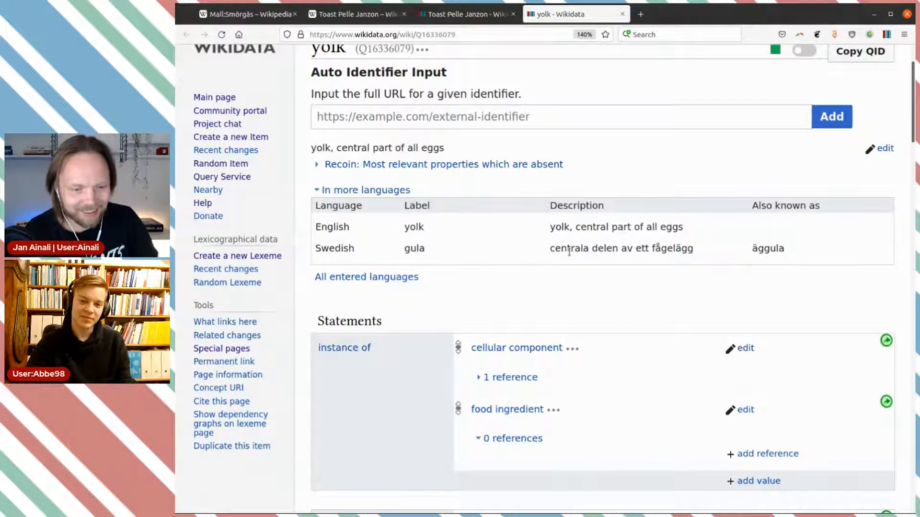
# Step: Search Wikidata for "hen egg", change the search to "chicken egg", and open the chicken egg item
pyautogui.scroll(3, 556, 276)
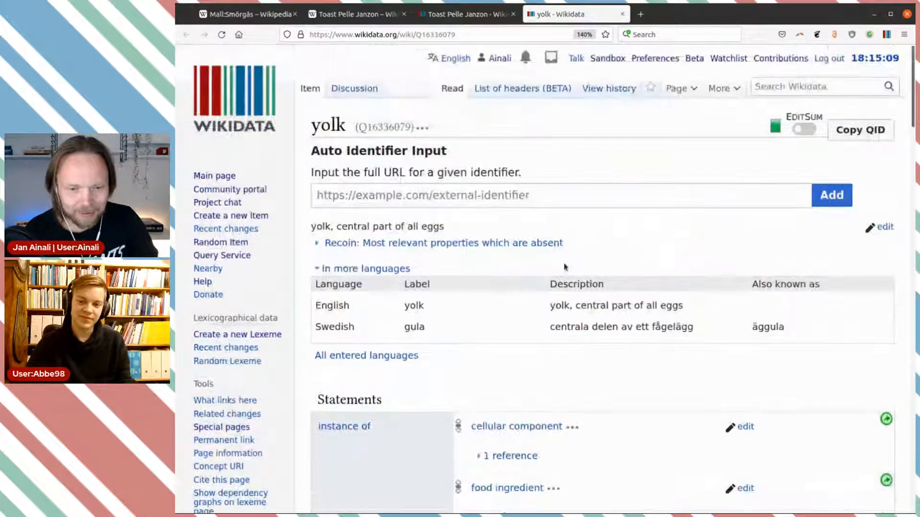
pyautogui.click(767, 89)
pyautogui.write('hen egg')
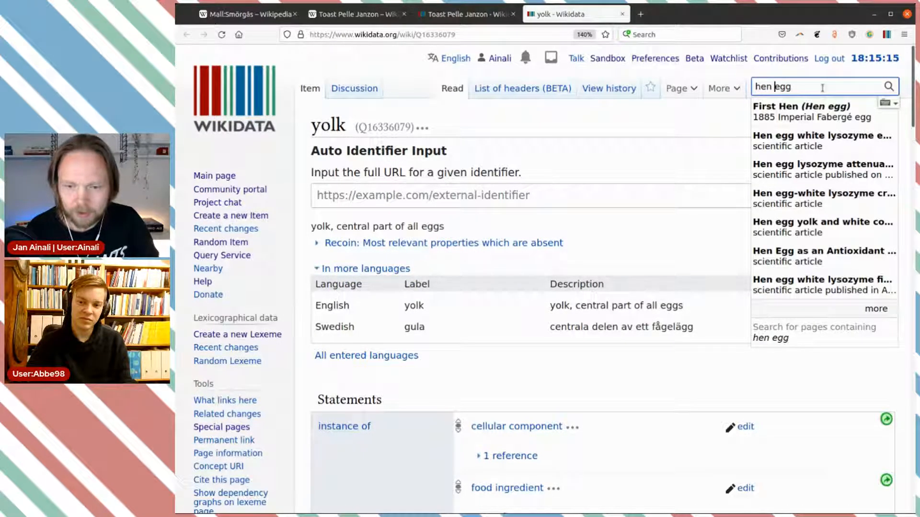
pyautogui.hotkey('ctrl', 'shift', 'Left')
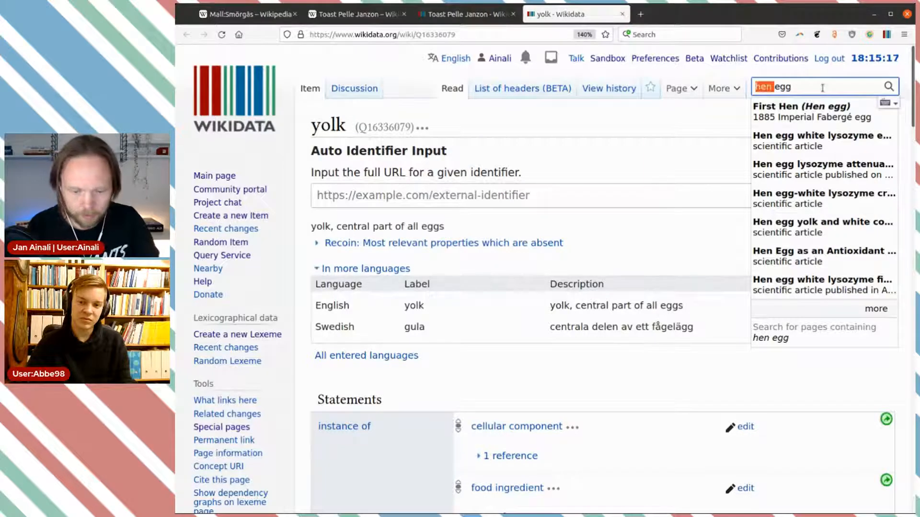
pyautogui.write('chicken')
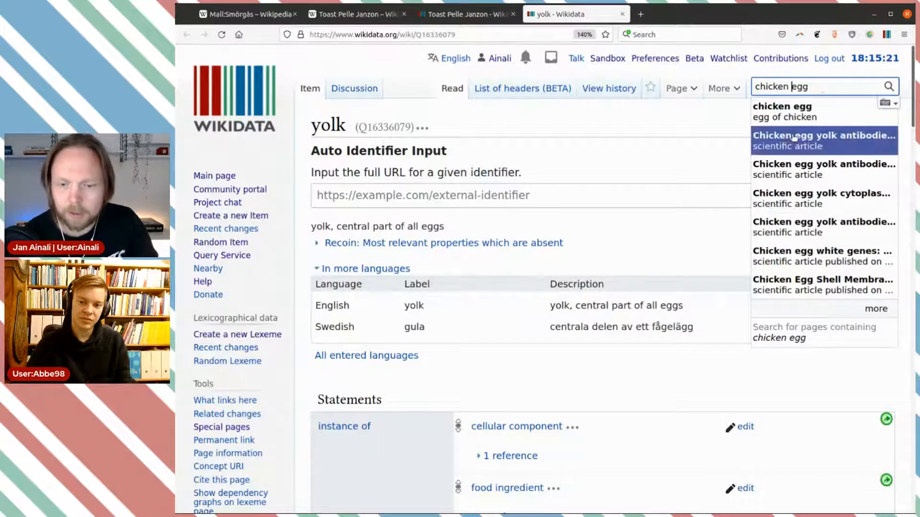
pyautogui.click(794, 115)
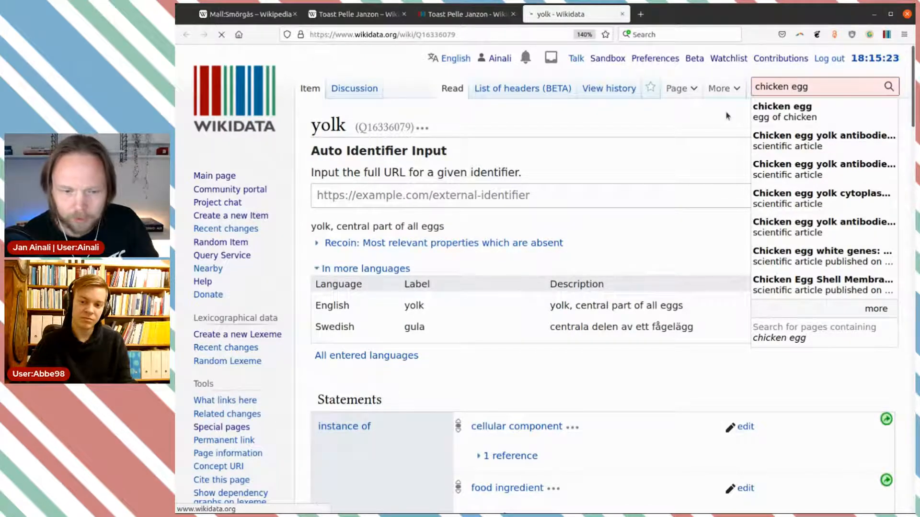
# Step: Open the egg yolk item from the chicken egg's has part statement and examine its statements and images
pyautogui.scroll(-10, 655, 155)
pyautogui.scroll(-3, 683, 204)
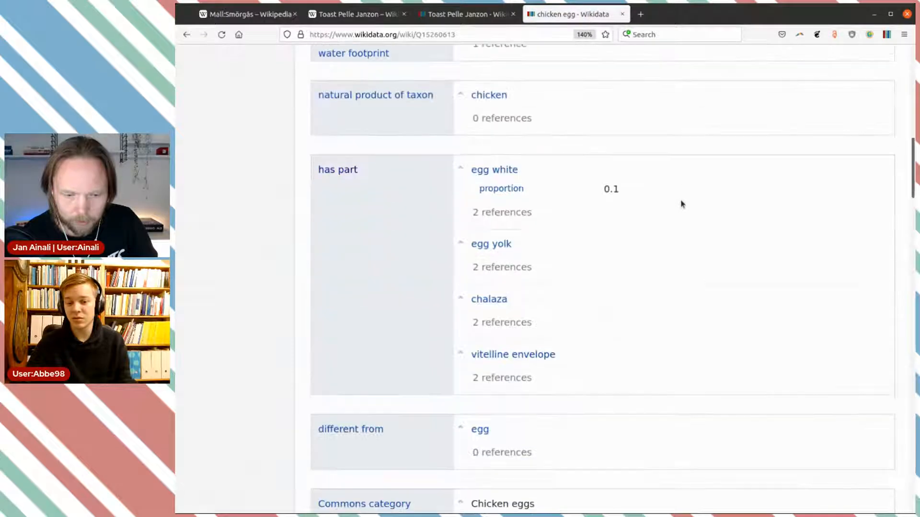
pyautogui.click(493, 317)
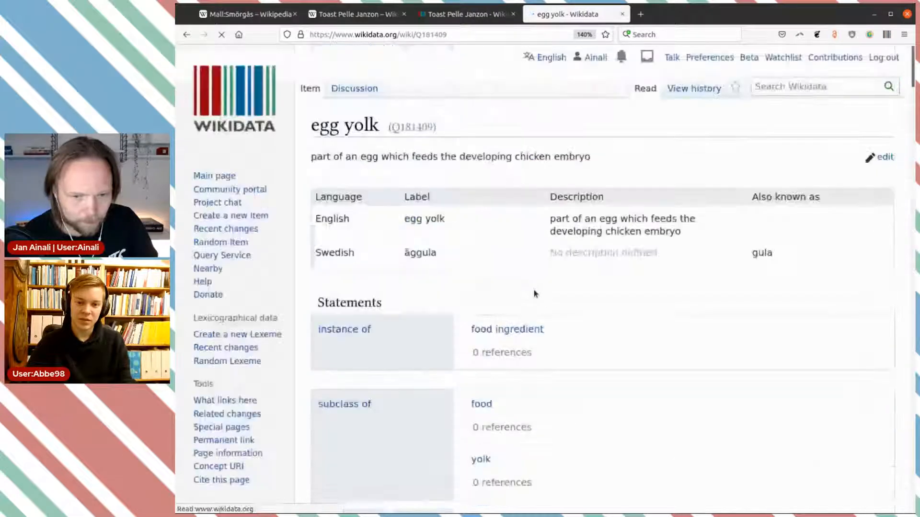
pyautogui.scroll(-3, 525, 268)
pyautogui.scroll(-8, 525, 269)
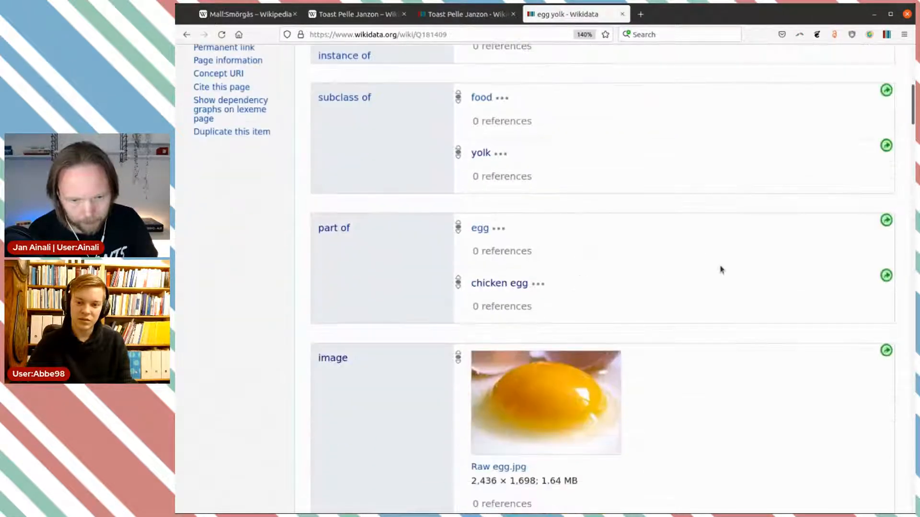
pyautogui.scroll(3, 697, 258)
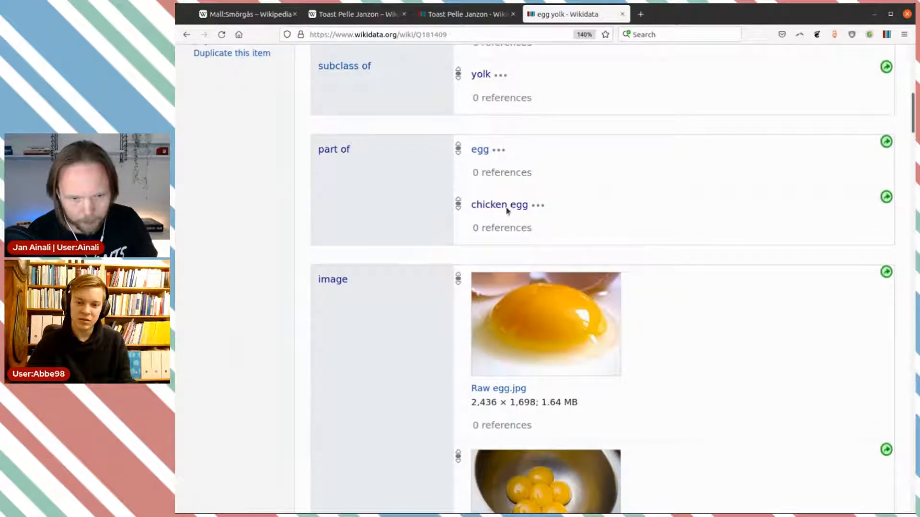
pyautogui.scroll(-7, 637, 259)
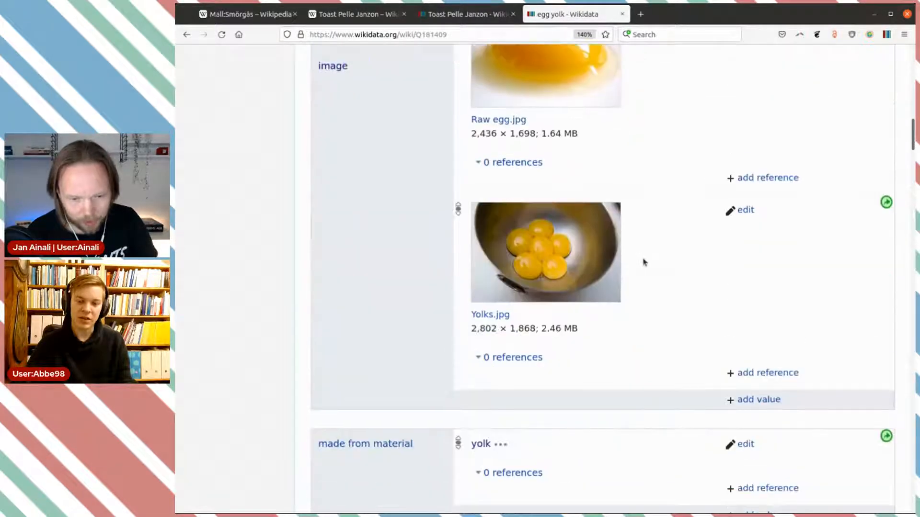
# Step: Examine the egg yolk item's instance of, subclass of and part of statements together with its labels and description
pyautogui.scroll(-4, 649, 271)
pyautogui.scroll(15, 649, 271)
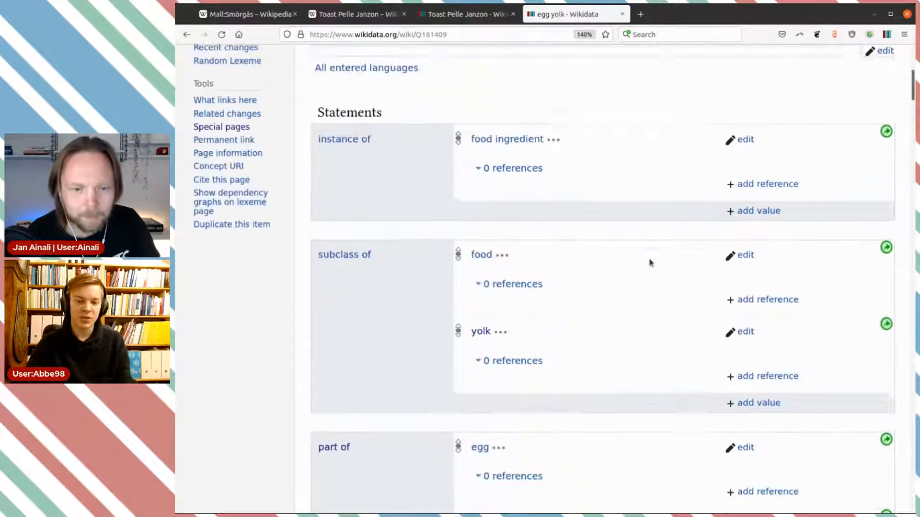
pyautogui.scroll(-10, 538, 229)
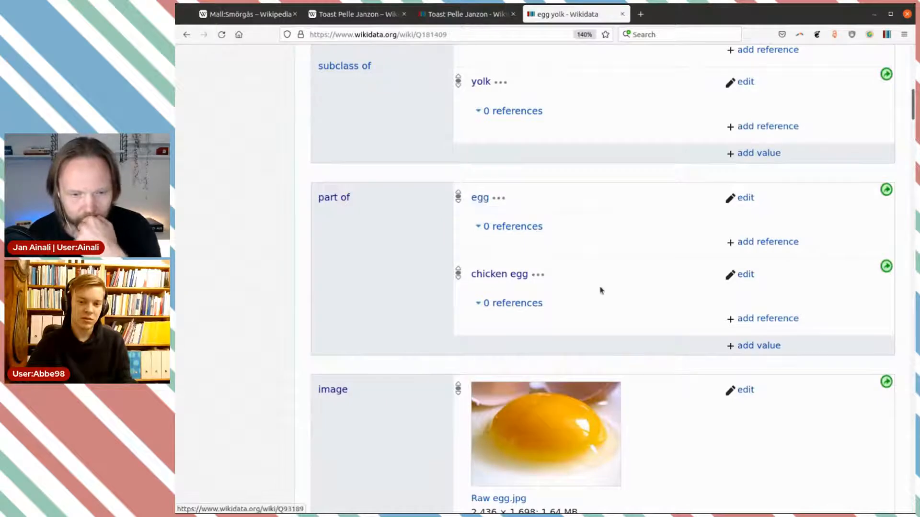
pyautogui.scroll(4, 601, 289)
pyautogui.scroll(4, 601, 290)
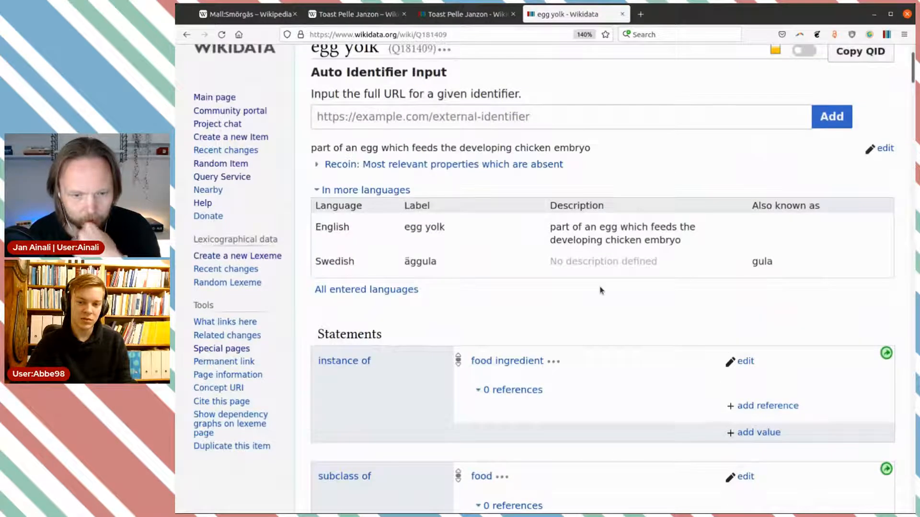
pyautogui.scroll(-4, 600, 289)
pyautogui.scroll(4, 601, 290)
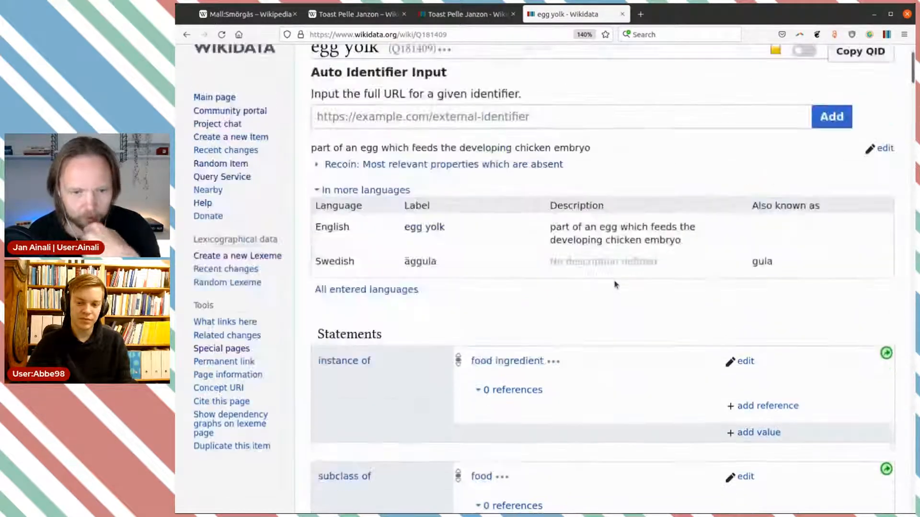
pyautogui.scroll(2, 625, 244)
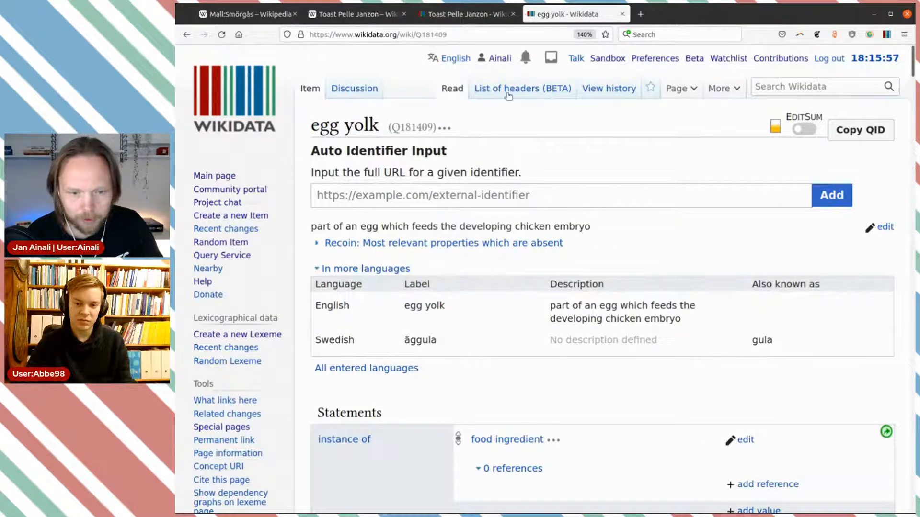
# Step: Open a second copy of the egg yolk item, search Wikidata for "yolk" there, and examine the general yolk item
pyautogui.middleClick(314, 91)
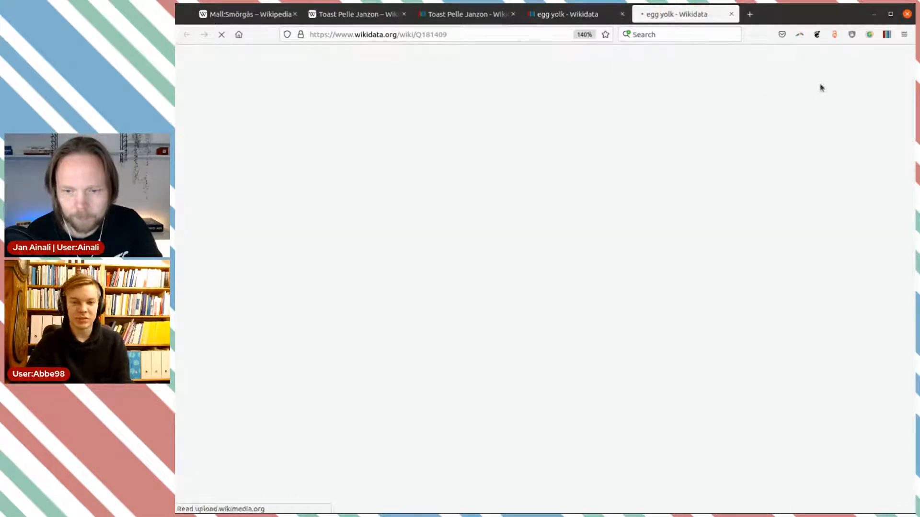
pyautogui.hotkey('ctrl', 'pageup')
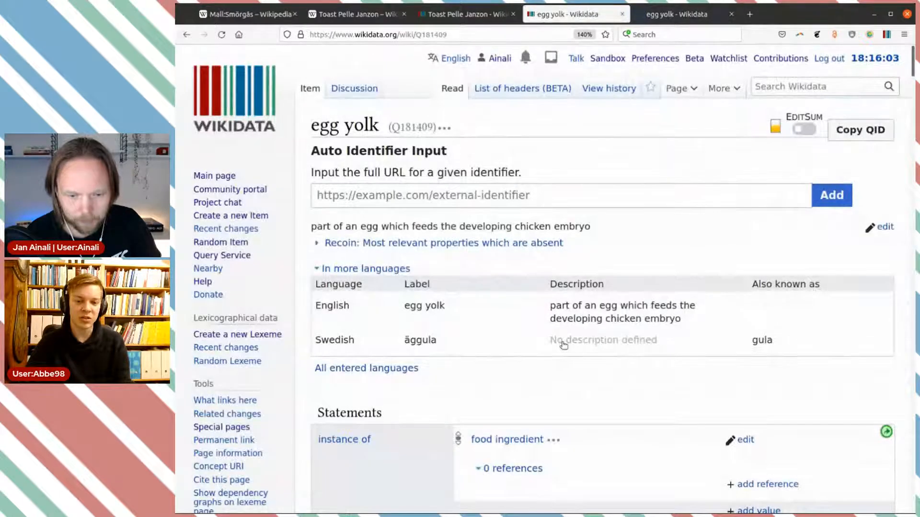
pyautogui.click(678, 14)
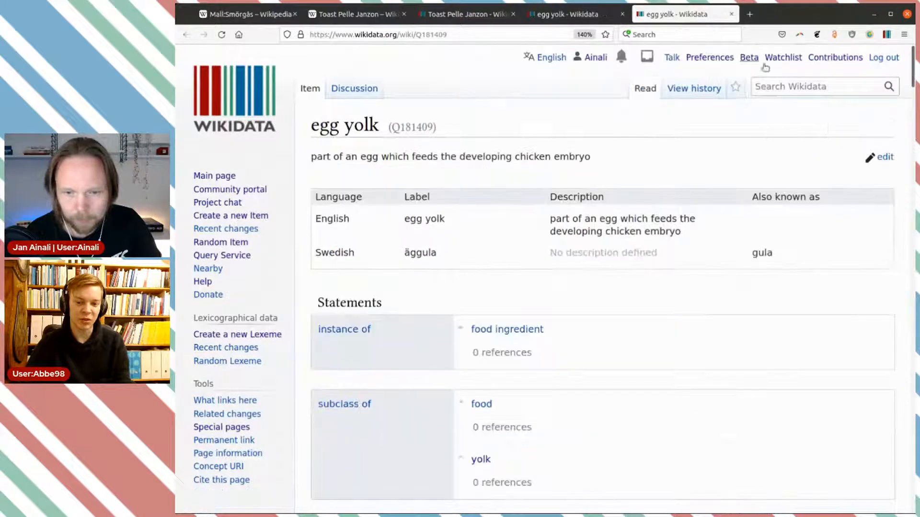
pyautogui.click(797, 87)
pyautogui.write('yolk')
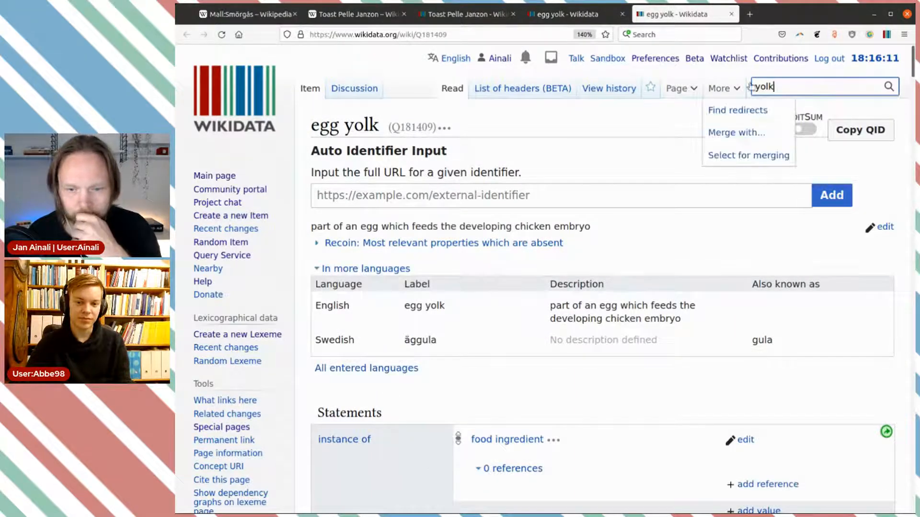
pyautogui.press('BackSpace')
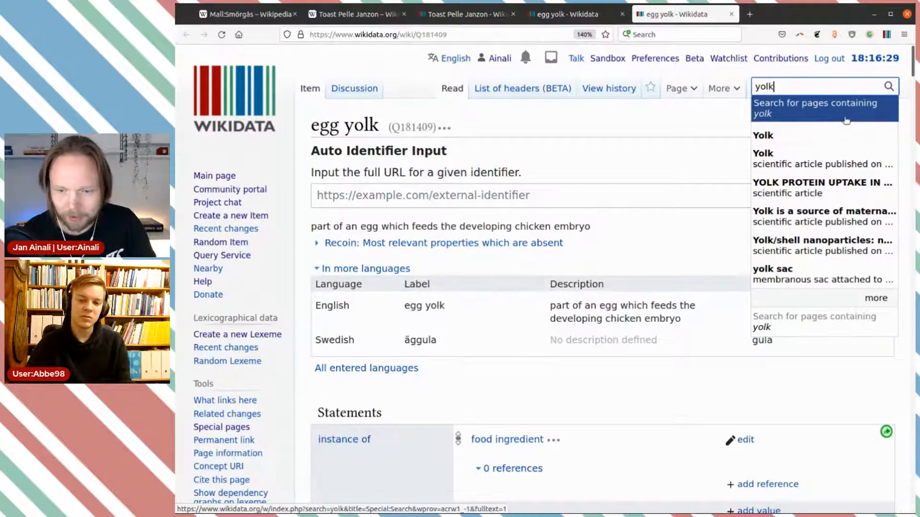
pyautogui.click(841, 116)
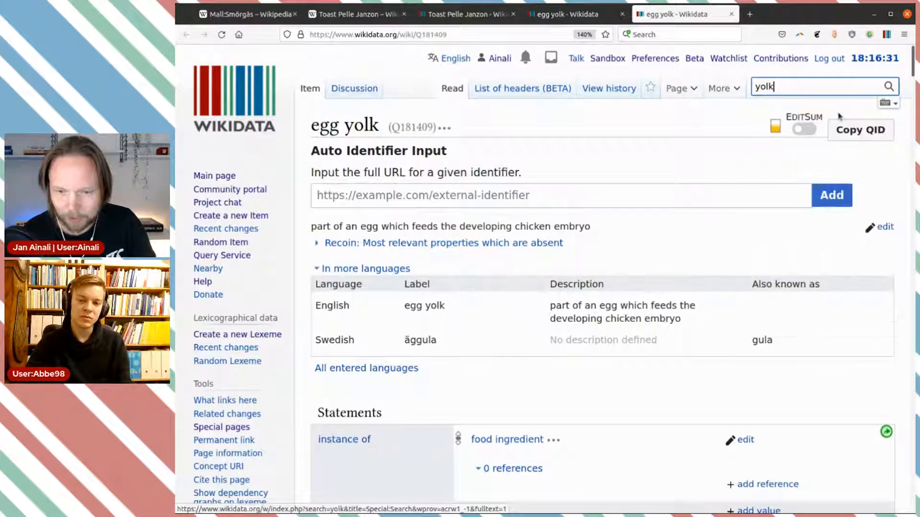
pyautogui.click(815, 91)
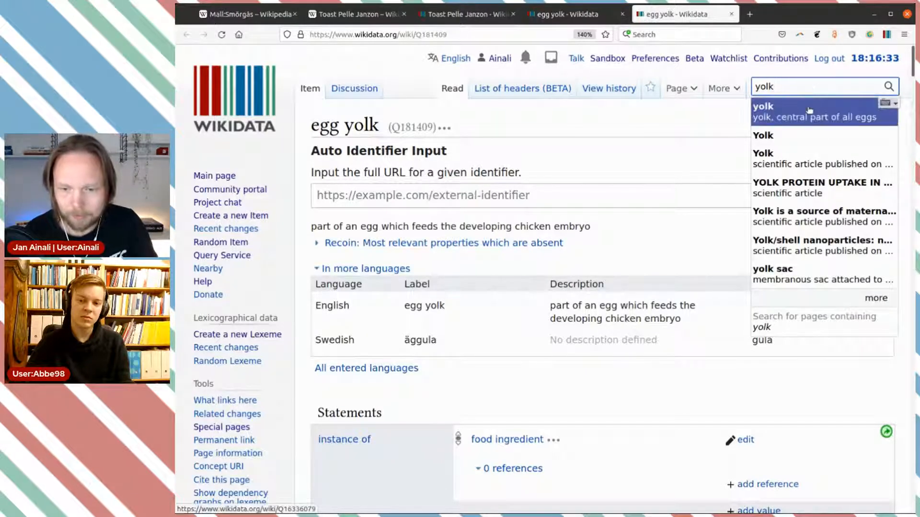
pyautogui.click(808, 111)
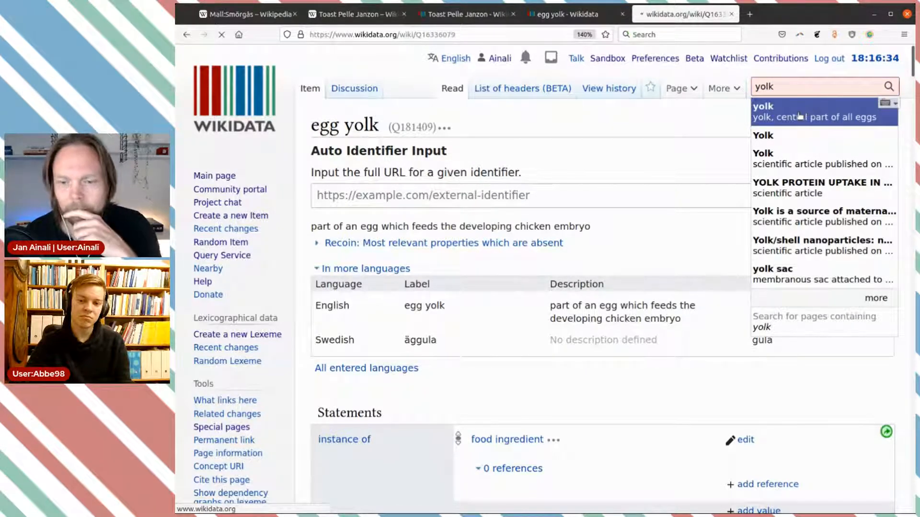
pyautogui.scroll(-5, 675, 220)
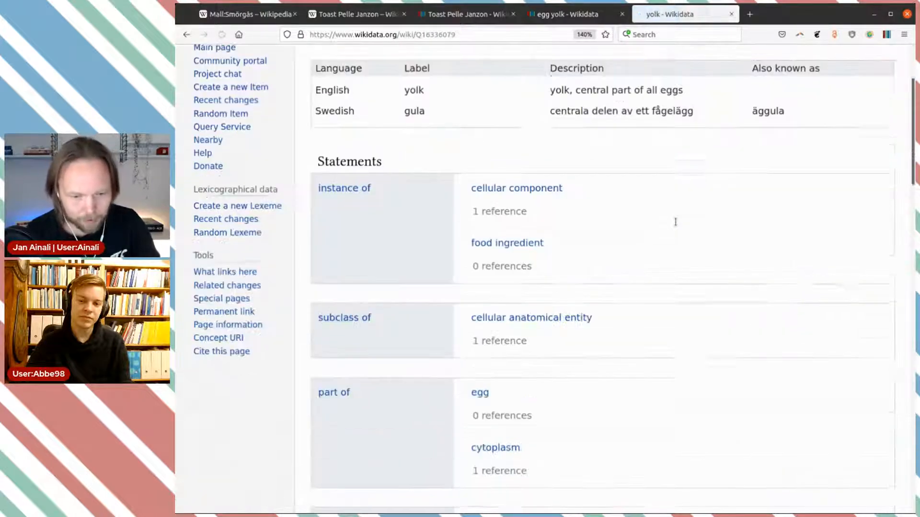
pyautogui.scroll(3, 676, 227)
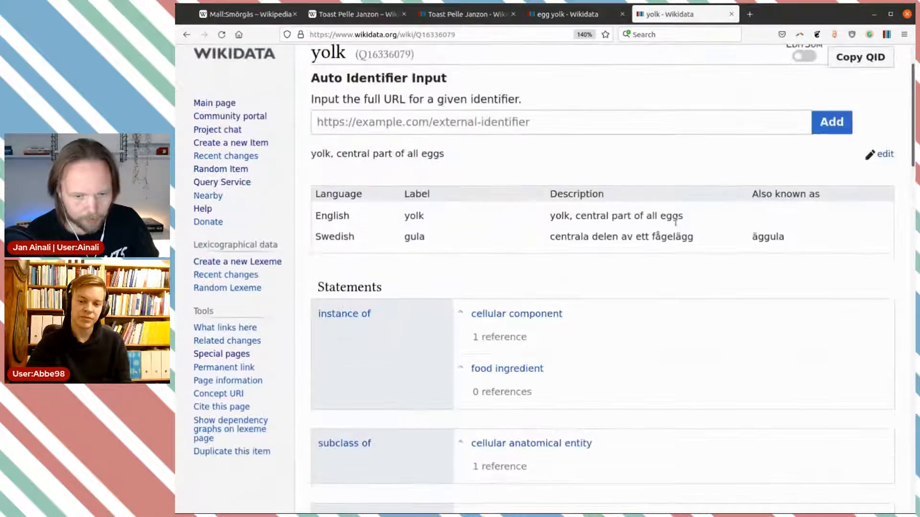
pyautogui.scroll(-1, 677, 226)
# Step: Remove the value "egg" from the part of statements on the egg yolk item
pyautogui.hotkey('ctrl', 'pageup')
pyautogui.scroll(-5, 617, 253)
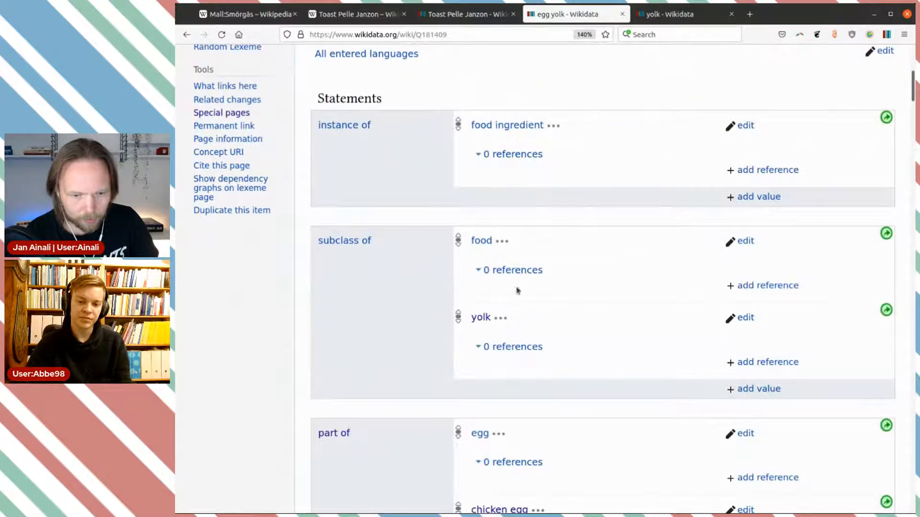
pyautogui.scroll(-3, 609, 296)
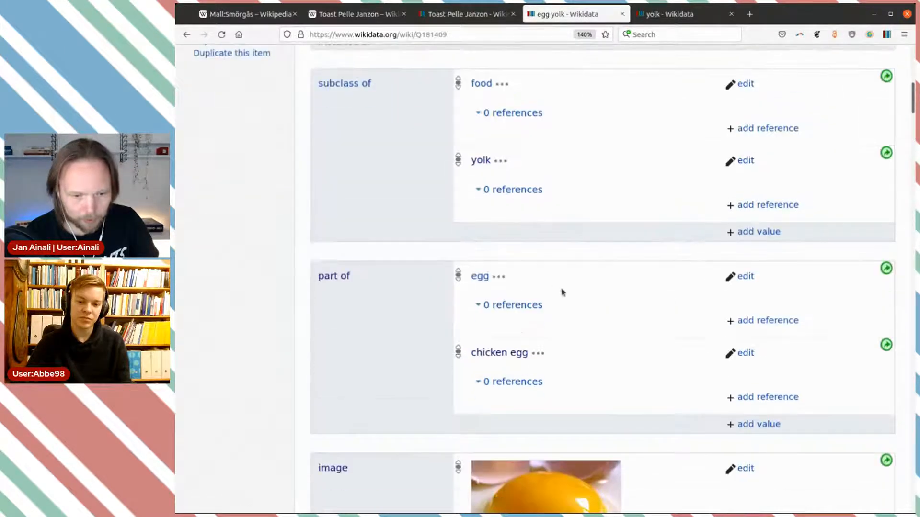
pyautogui.scroll(-2, 563, 293)
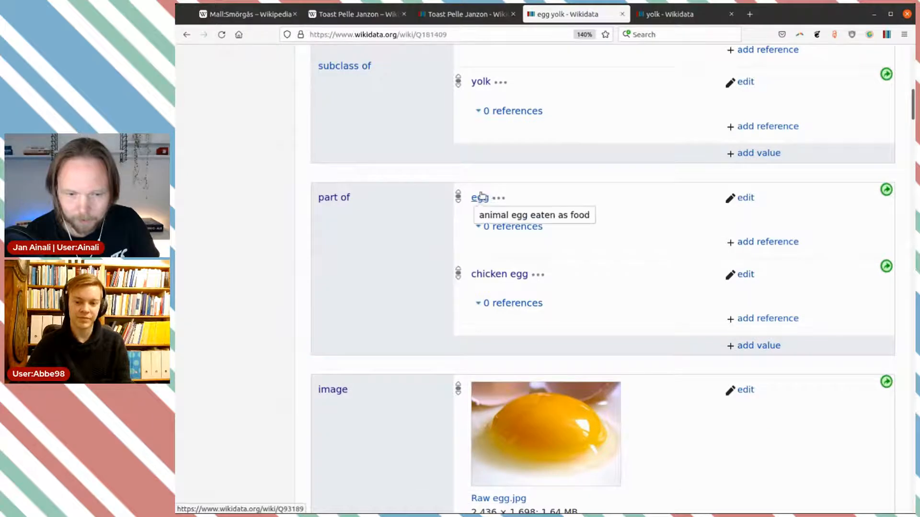
pyautogui.click(744, 198)
pyautogui.click(796, 198)
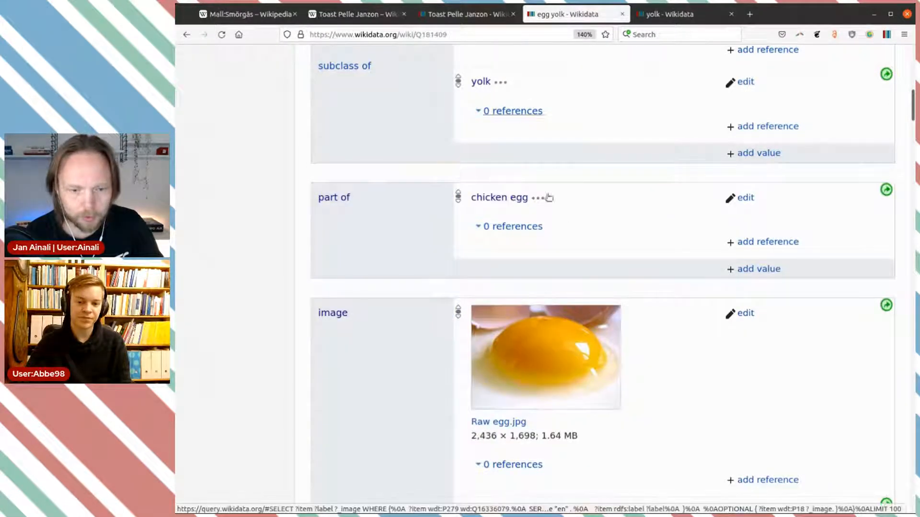
# Step: Copy the egg yolk item's identifier Q181409 and publish it as the has part value on the Toast Pelle Janzon item
pyautogui.scroll(10, 514, 113)
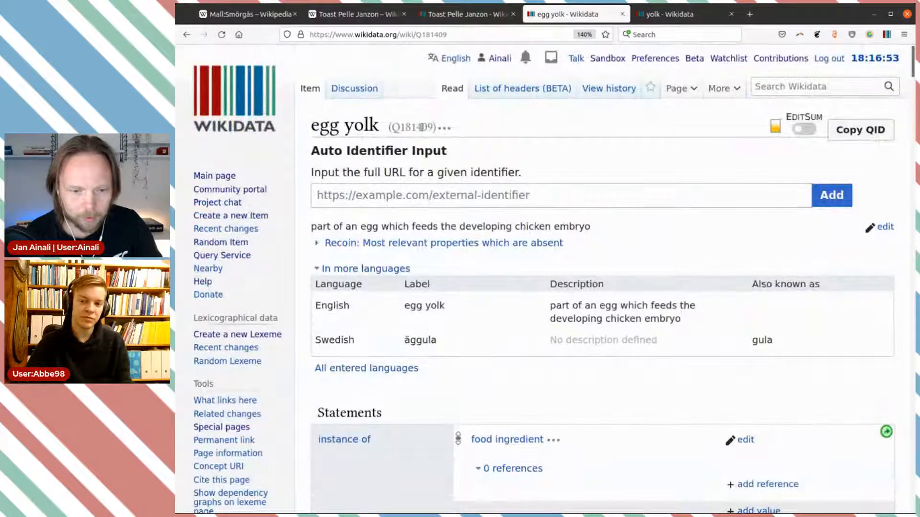
pyautogui.doubleClick(421, 127)
pyautogui.hotkey('ctrl', 'c')
pyautogui.hotkey('ctrl', 'pageup')
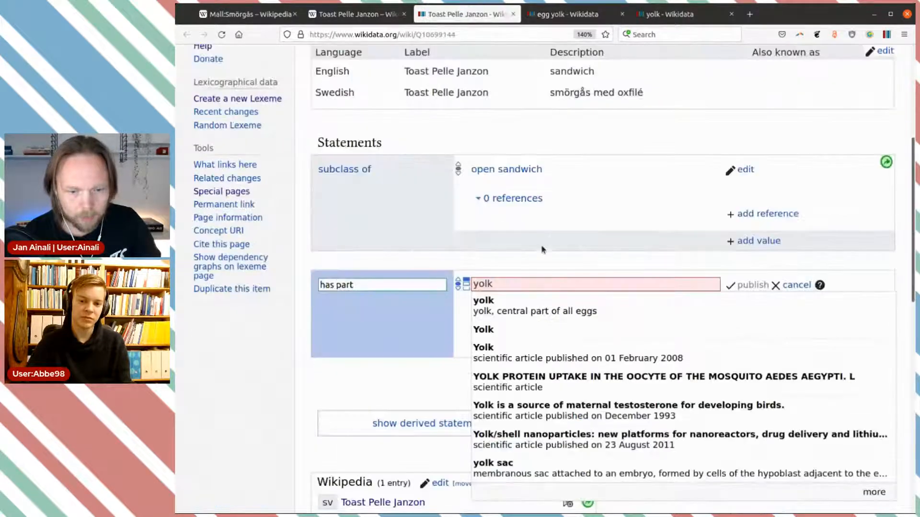
pyautogui.click(514, 284)
pyautogui.hotkey('ctrl', 'a')
pyautogui.hotkey('ctrl', 'v')
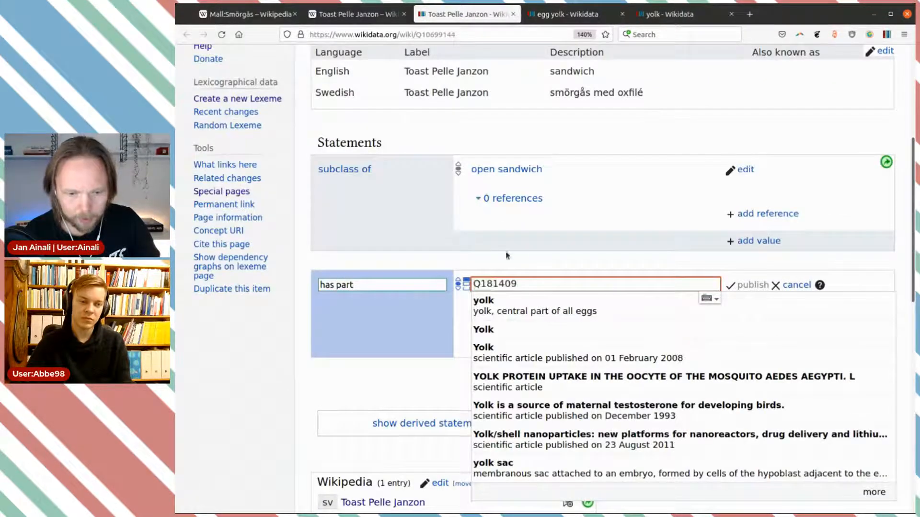
pyautogui.click(683, 306)
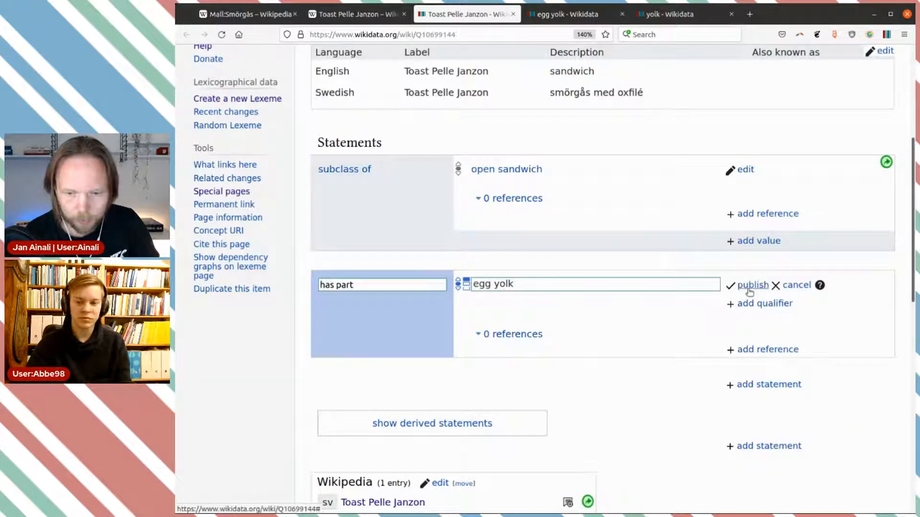
pyautogui.click(750, 287)
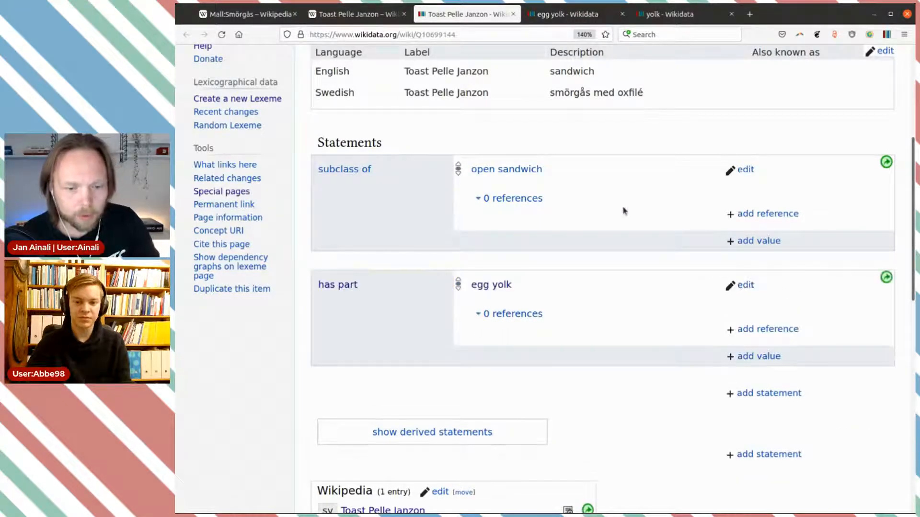
# Step: Check the ingredients in the Swedish article, and publish "toast" as another has part value on the Toast Pelle Janzon item
pyautogui.hotkey('ctrl', 'pageup')
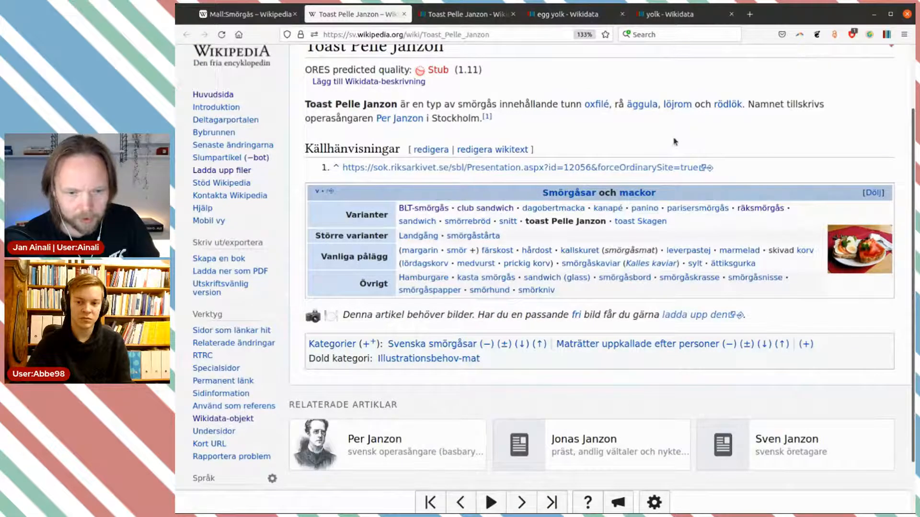
pyautogui.hotkey('ctrl', 'pagedown')
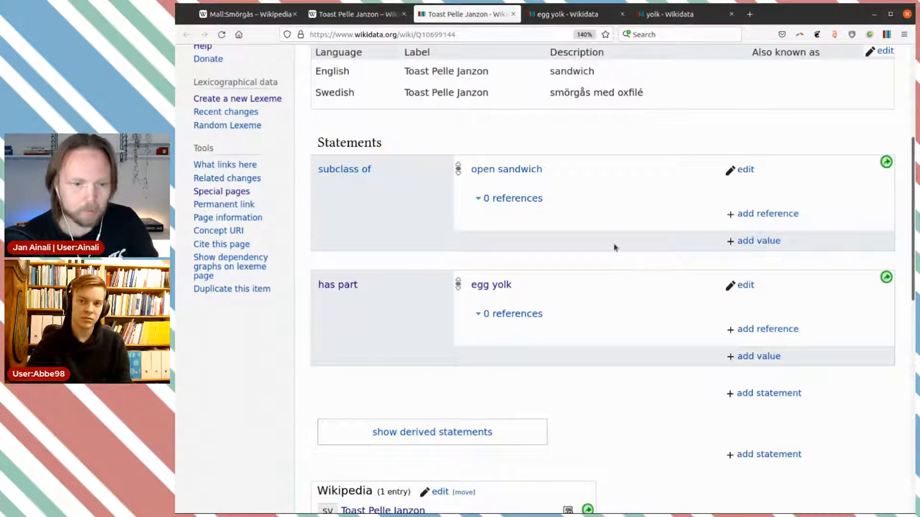
pyautogui.click(764, 357)
pyautogui.write('toast')
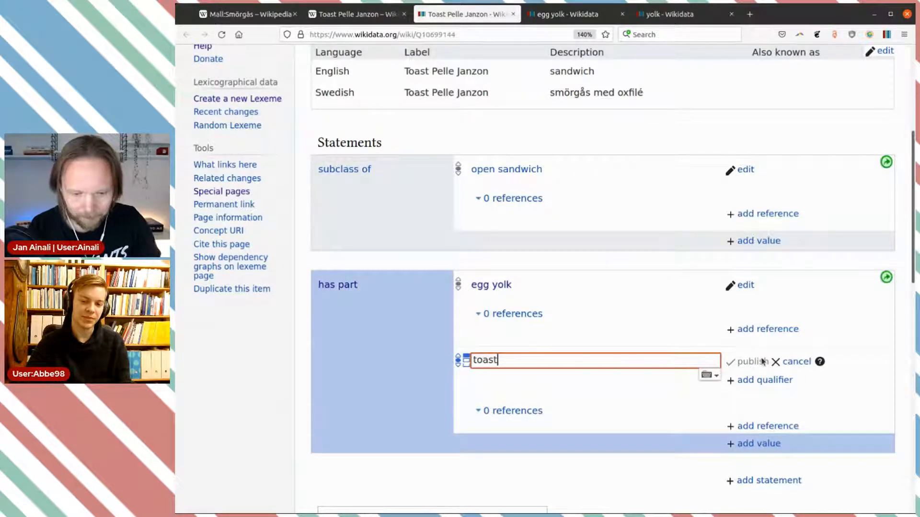
pyautogui.click(609, 385)
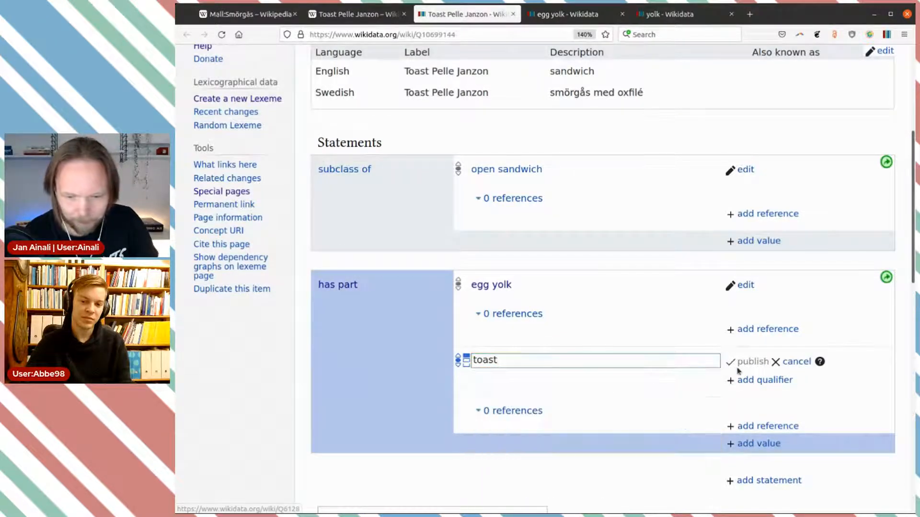
pyautogui.click(752, 362)
# Step: Recheck the article's ingredients, start another has part value on Toast Pelle Janzon, and look up "röd lök" for it
pyautogui.hotkey('ctrl', 'pageup')
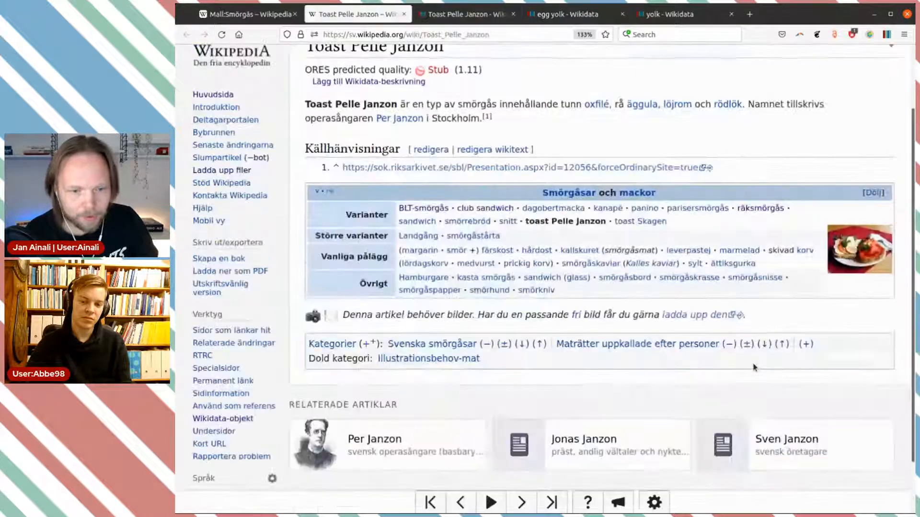
pyautogui.hotkey('ctrl', 'pagedown')
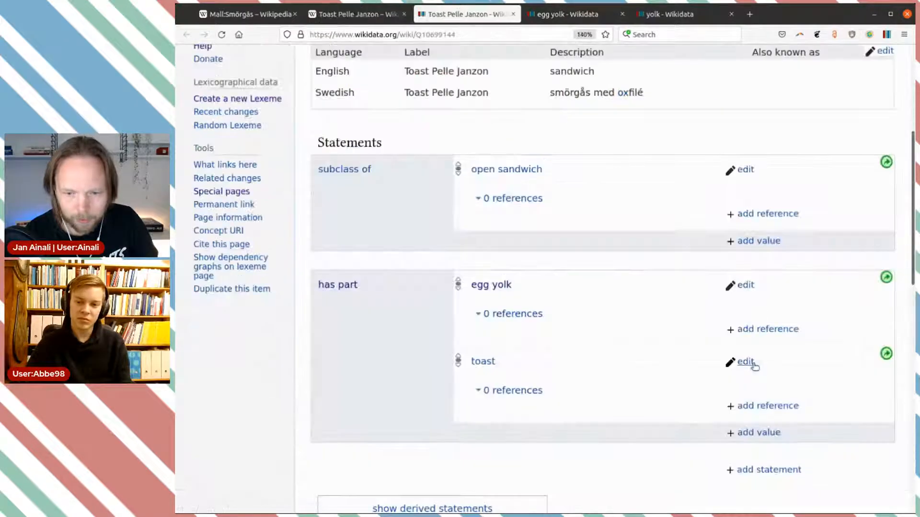
pyautogui.scroll(-5, 724, 284)
pyautogui.click(741, 193)
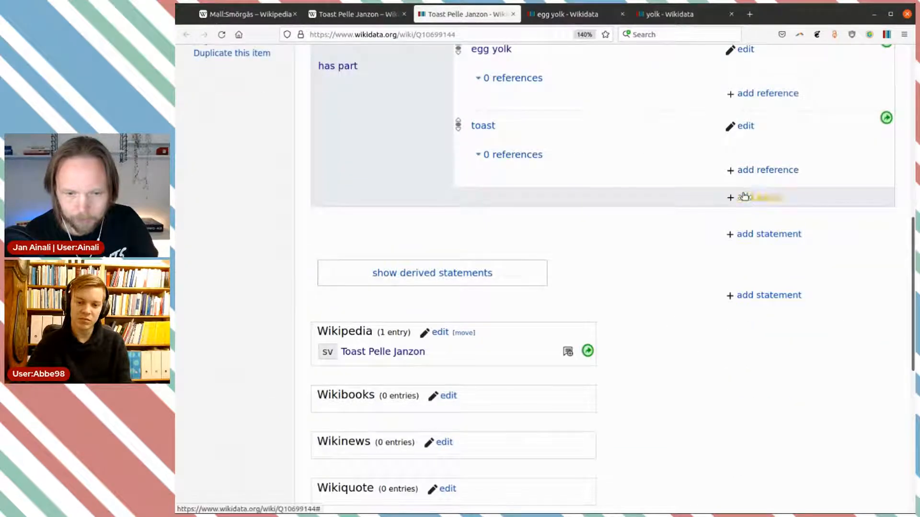
pyautogui.write('röd lök')
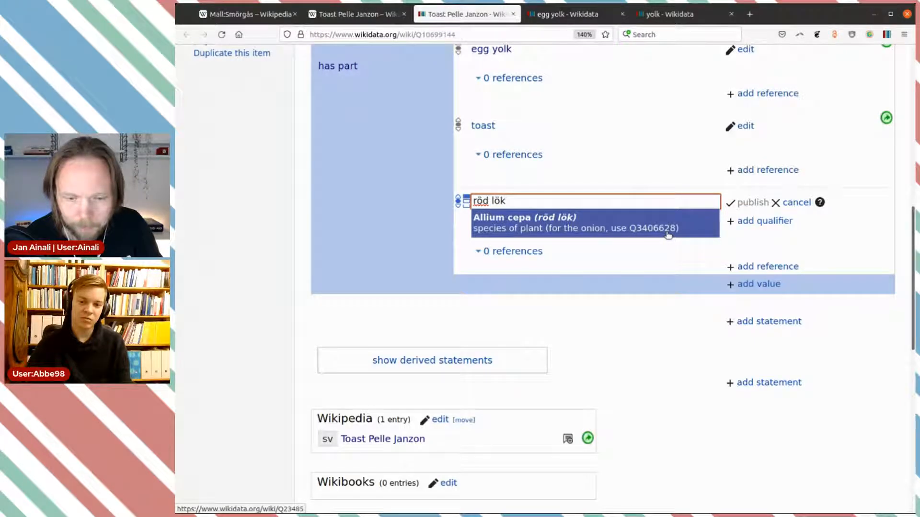
# Step: Open the suggested Allium cepa item separately and review its description and Swedish aliases
pyautogui.middleClick(664, 231)
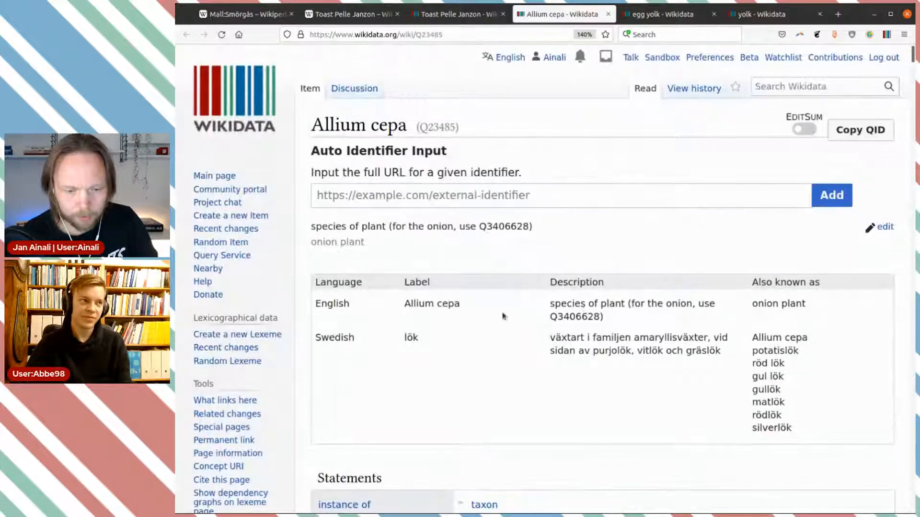
pyautogui.scroll(-1, 553, 303)
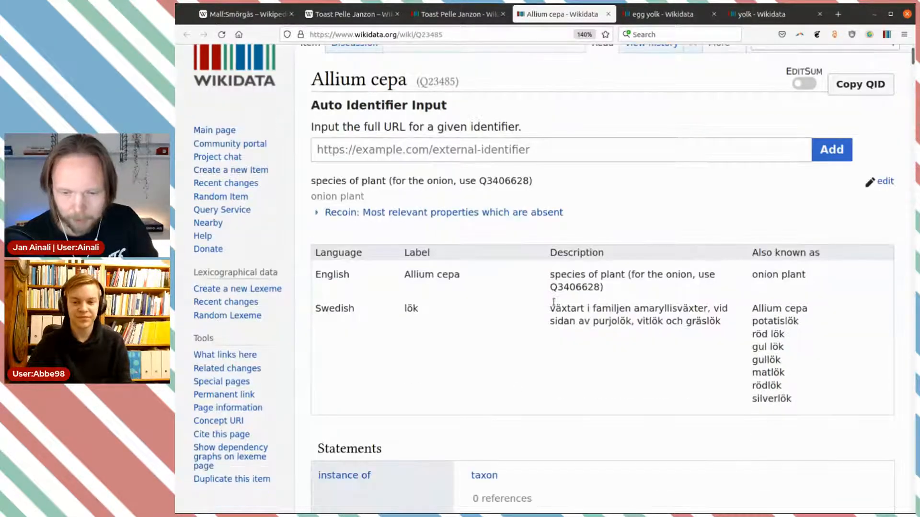
pyautogui.scroll(-1, 553, 303)
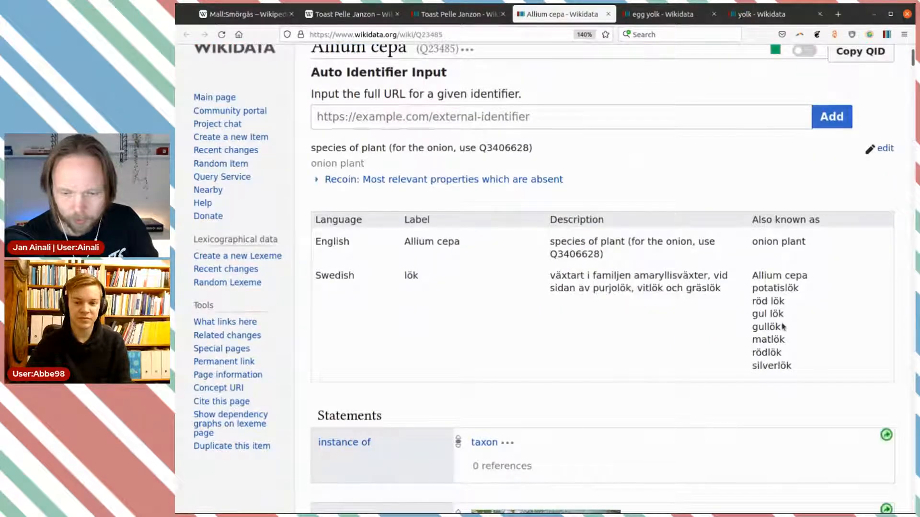
# Step: Copy the identifier Q3406628 from the Allium cepa item's English description and open that item through the Wikidata search
pyautogui.scroll(2, 432, 107)
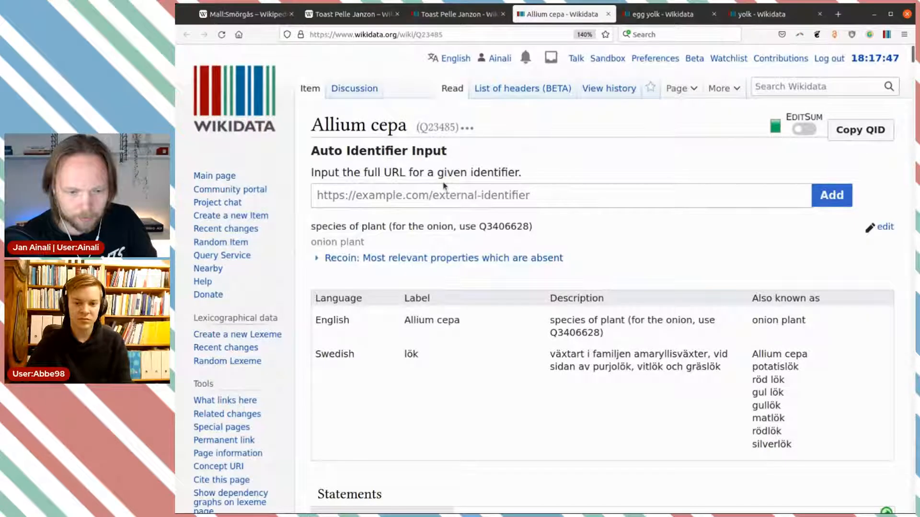
pyautogui.doubleClick(563, 332)
pyautogui.hotkey('ctrl', 'c')
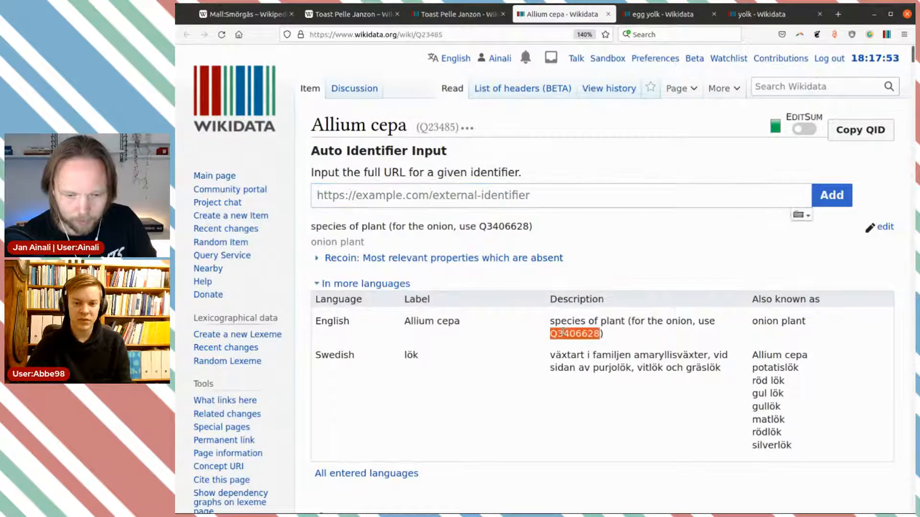
pyautogui.click(808, 87)
pyautogui.hotkey('ctrl', 'v')
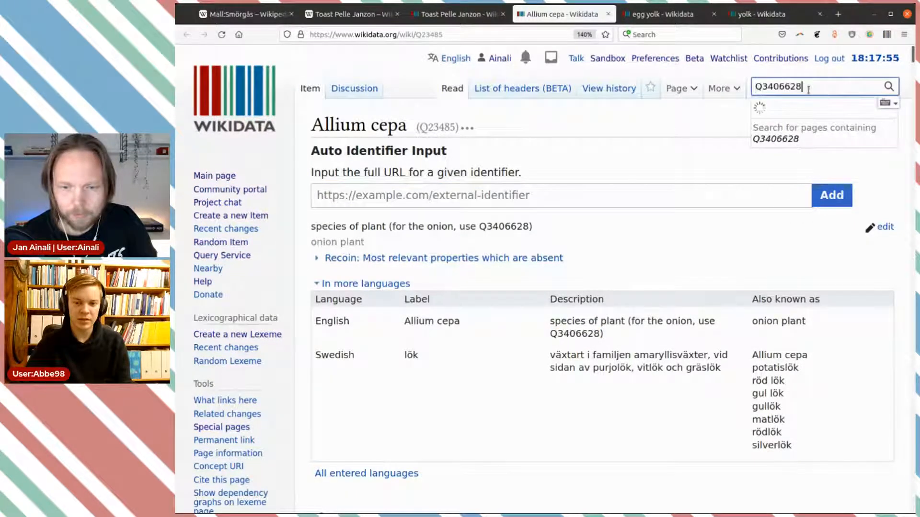
pyautogui.press('Return')
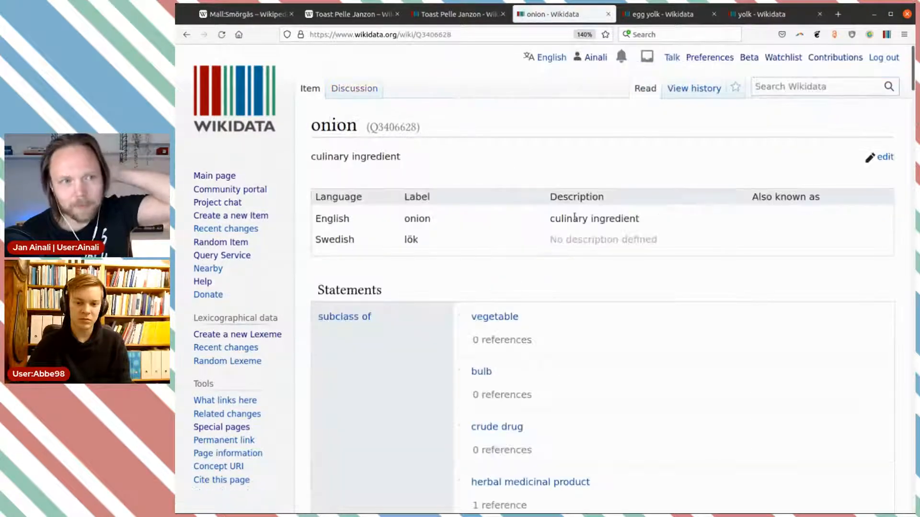
# Step: Examine the onion item's descriptions, statements and identifiers to judge whether it suits the red onion ingredient
pyautogui.scroll(-3, 517, 260)
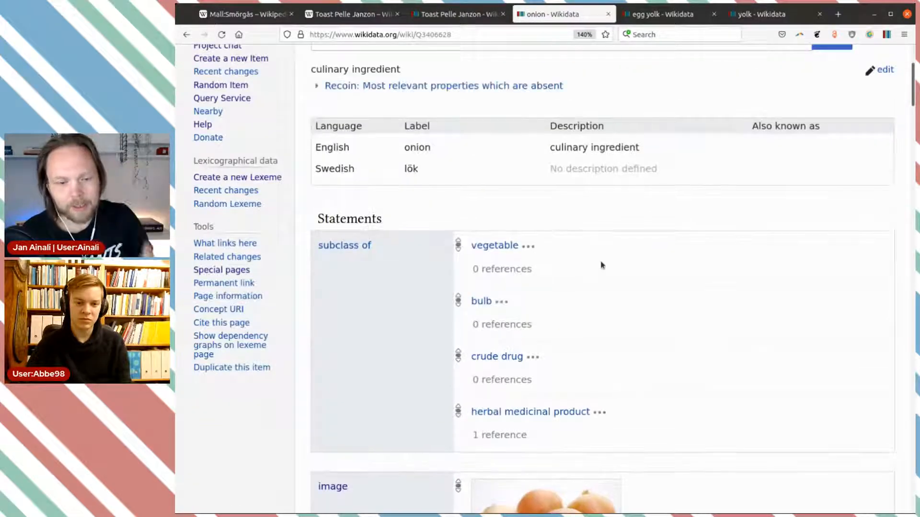
pyautogui.scroll(-6, 606, 258)
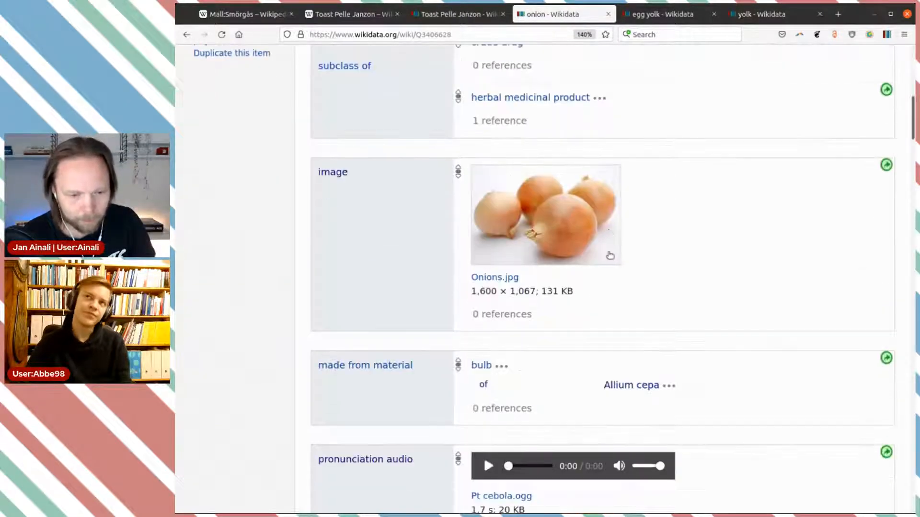
pyautogui.scroll(-2, 610, 256)
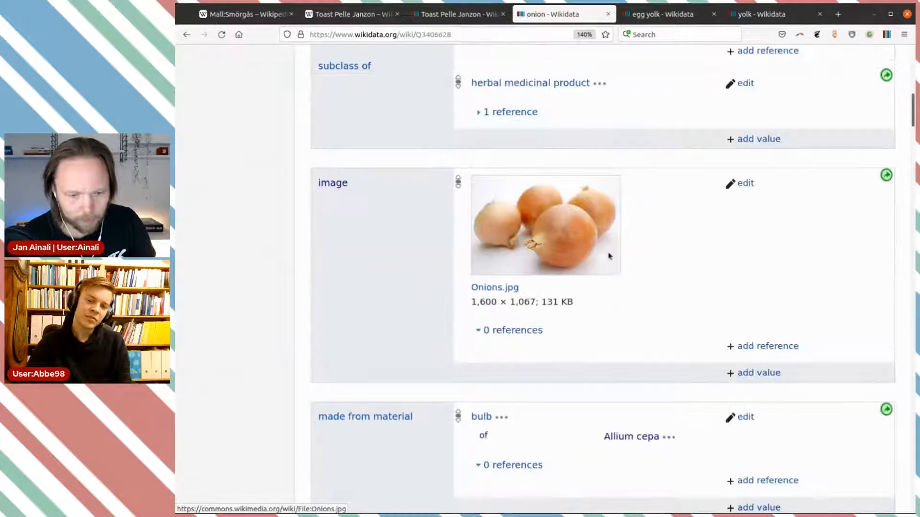
pyautogui.scroll(-6, 610, 255)
pyautogui.scroll(-18, 610, 256)
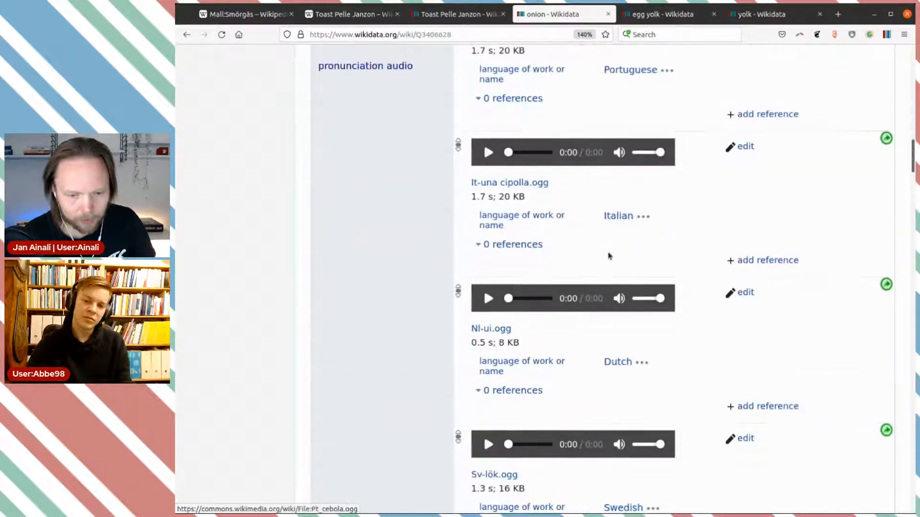
pyautogui.scroll(-6, 610, 256)
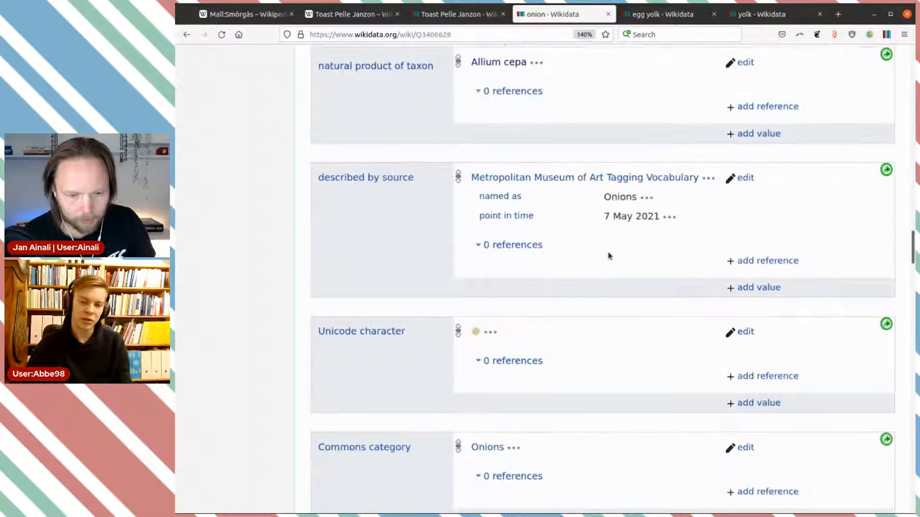
pyautogui.scroll(-8, 609, 256)
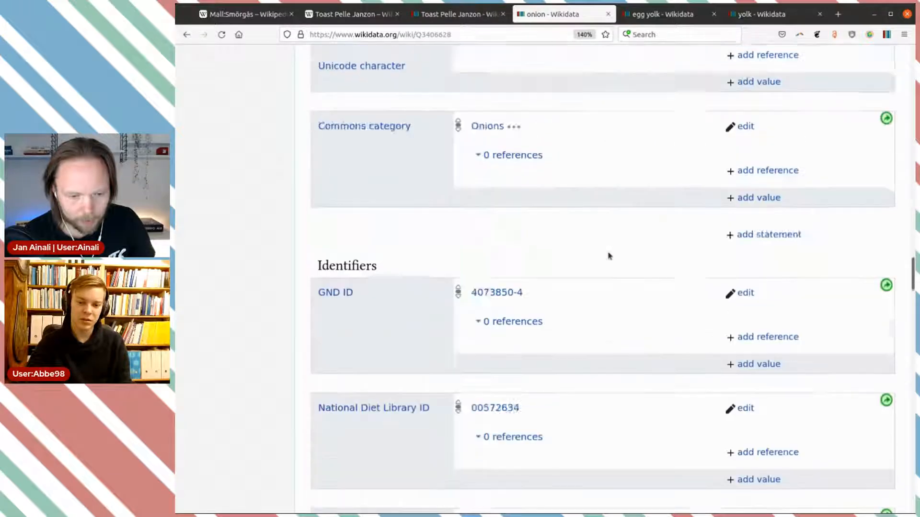
pyautogui.scroll(20, 609, 256)
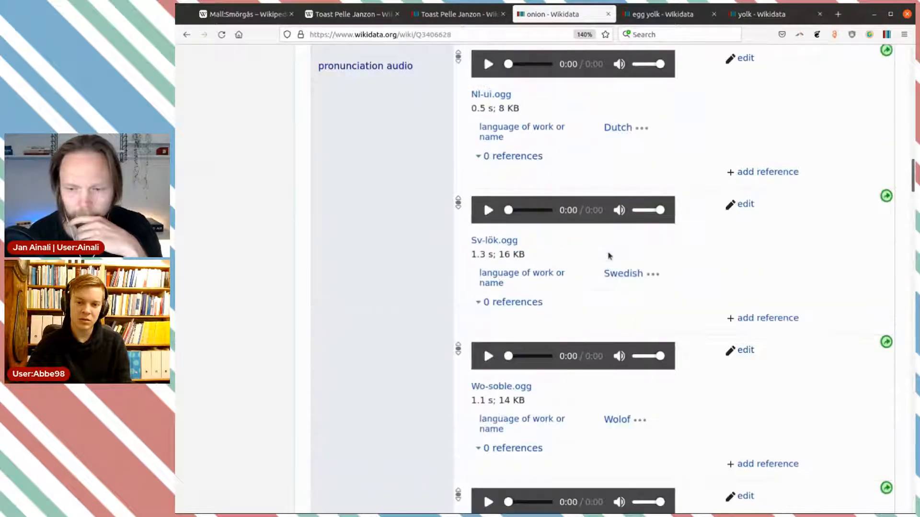
pyautogui.scroll(7, 609, 256)
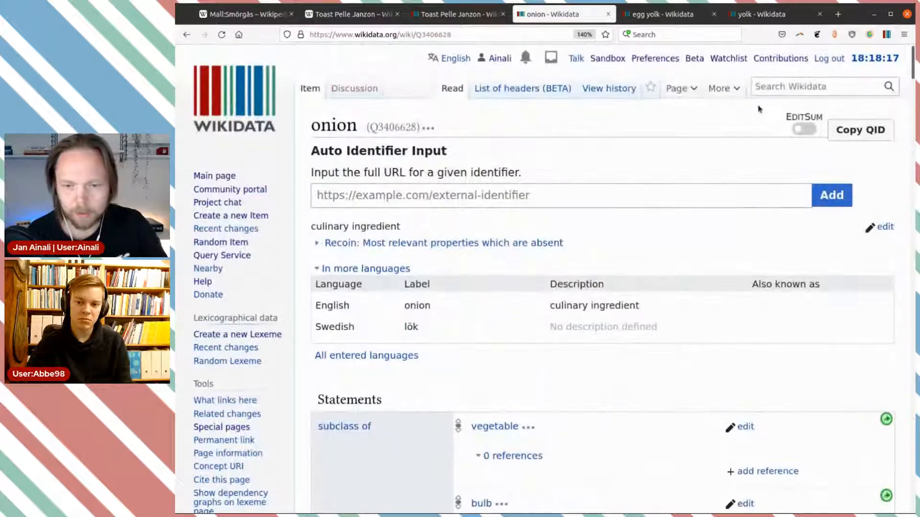
# Step: Search Wikidata for "red onion", open the onion cultivar item, and review its labels and statements
pyautogui.click(762, 86)
pyautogui.write('red onion')
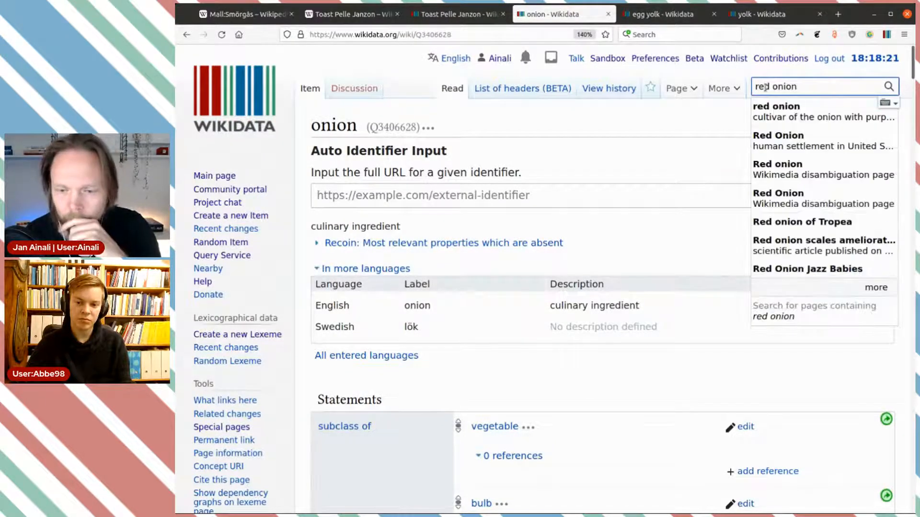
pyautogui.click(768, 118)
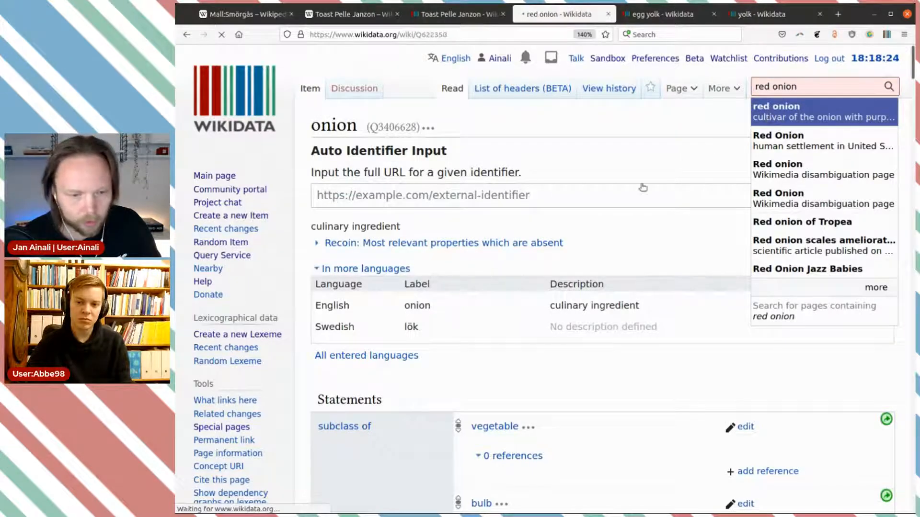
pyautogui.scroll(-10, 583, 215)
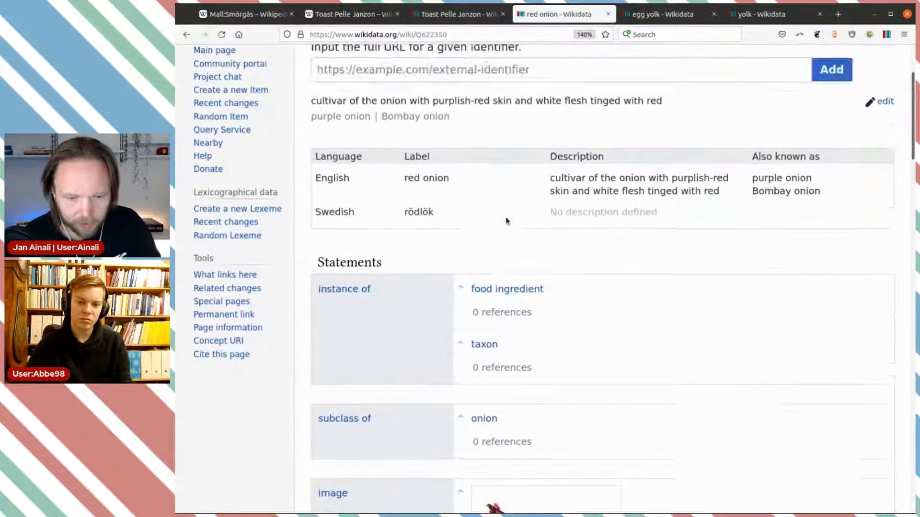
pyautogui.scroll(-8, 632, 235)
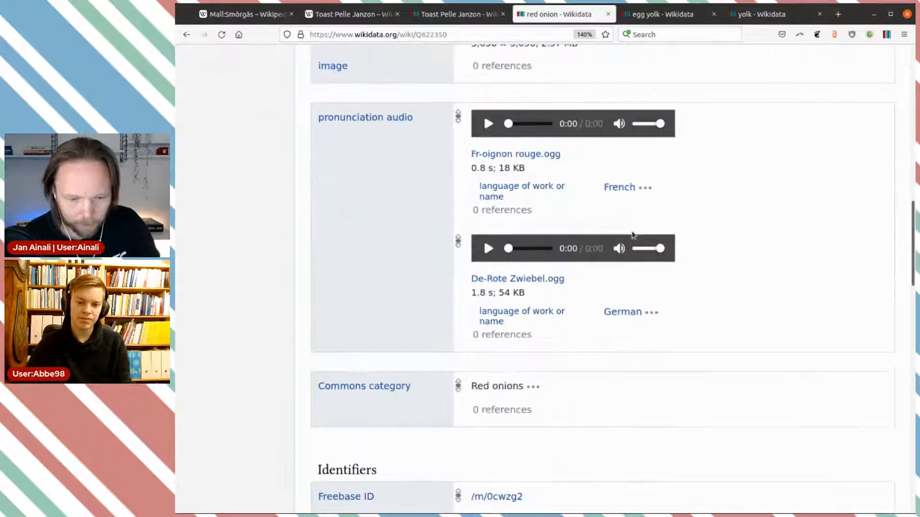
pyautogui.scroll(8, 673, 278)
pyautogui.scroll(7, 673, 277)
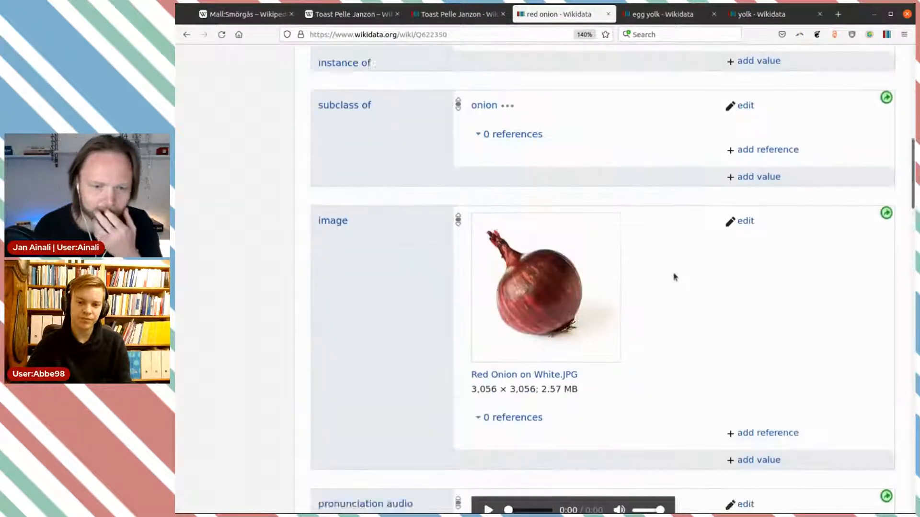
pyautogui.scroll(2, 674, 278)
pyautogui.scroll(4, 674, 277)
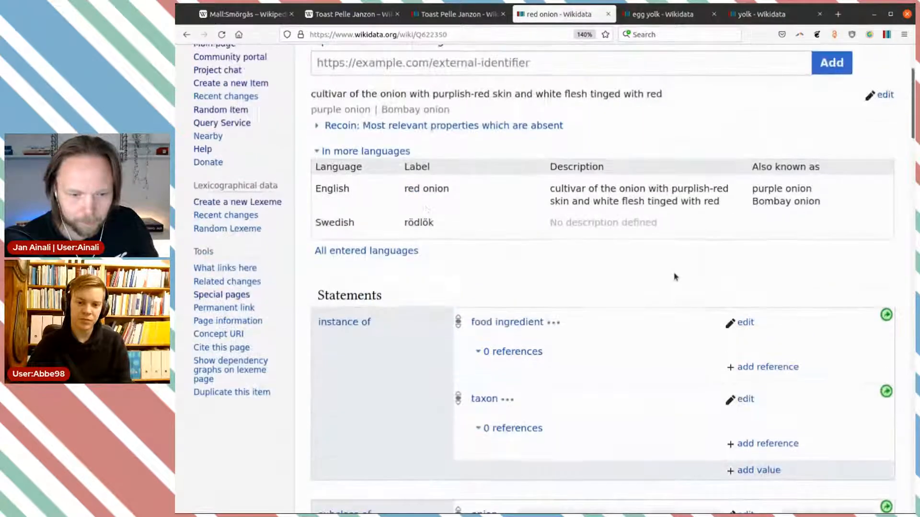
# Step: Copy the Swedish label "rödlök" from the red onion item and look it up in the search on the egg yolk item's page
pyautogui.doubleClick(411, 222)
pyautogui.hotkey('ctrl', 'c')
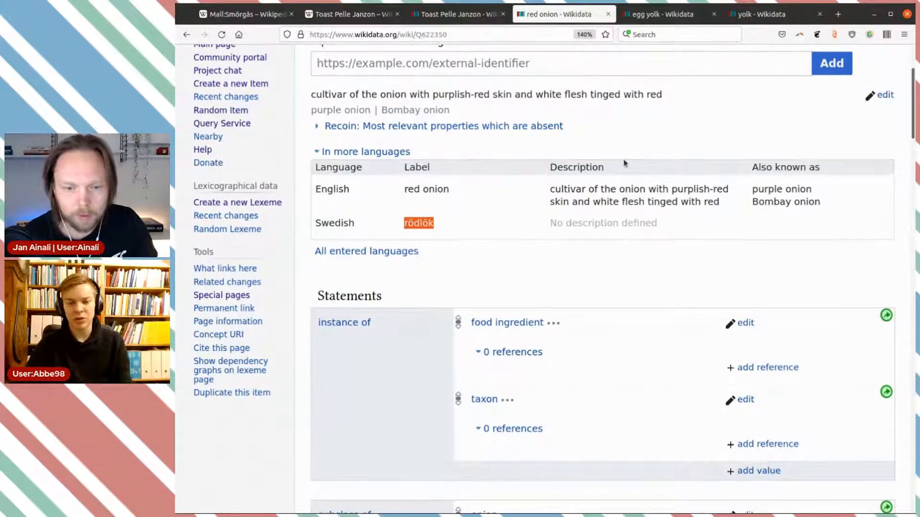
pyautogui.scroll(3, 627, 166)
pyautogui.hotkey('ctrl', 'Tab')
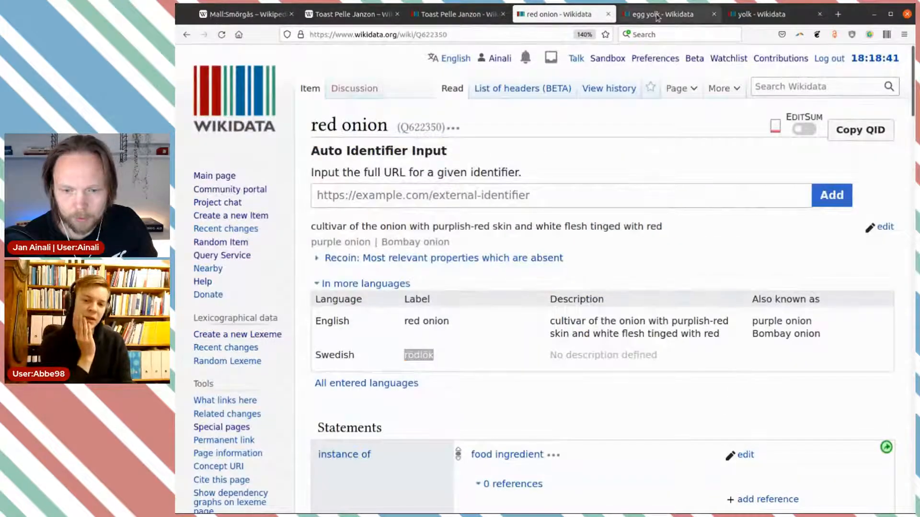
pyautogui.click(774, 86)
pyautogui.hotkey('ctrl', 'v')
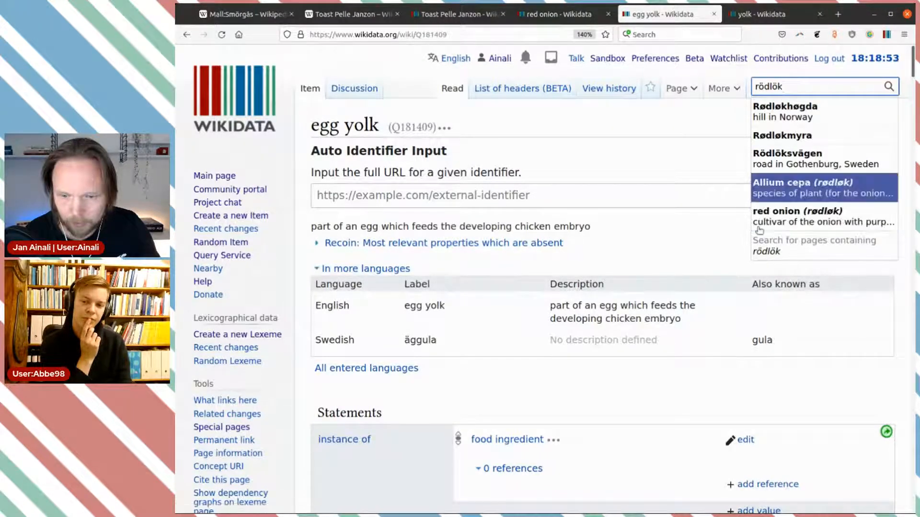
pyautogui.click(598, 145)
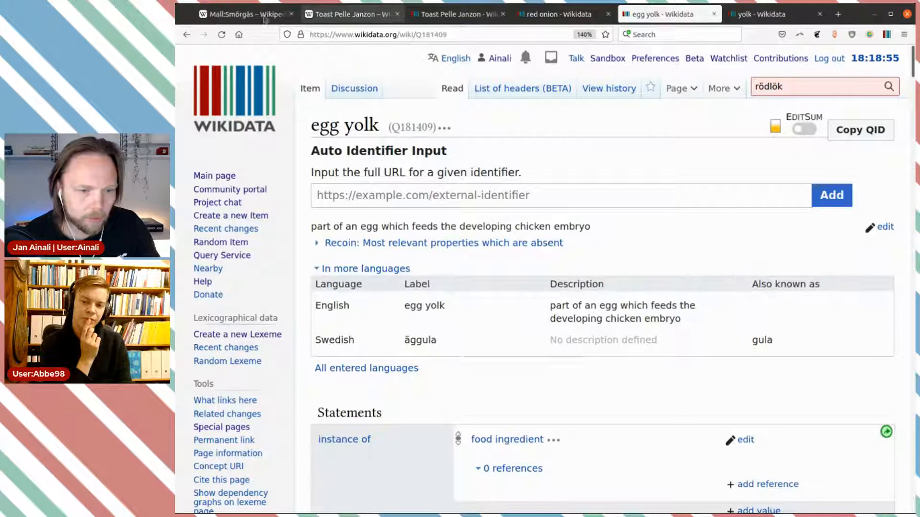
# Step: Open the rödlök link from the Swedish Toast Pelle Janzon article separately and check the Sortgrupper section it points to
pyautogui.click(348, 18)
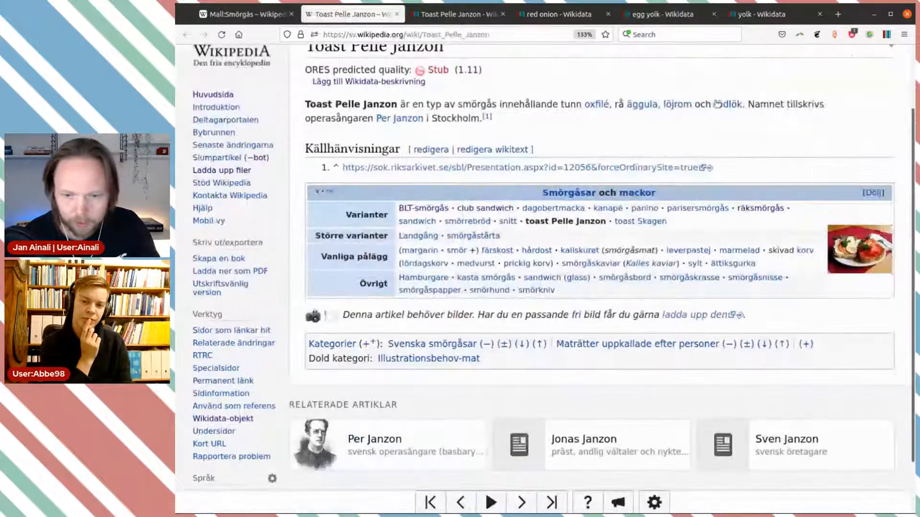
pyautogui.middleClick(734, 107)
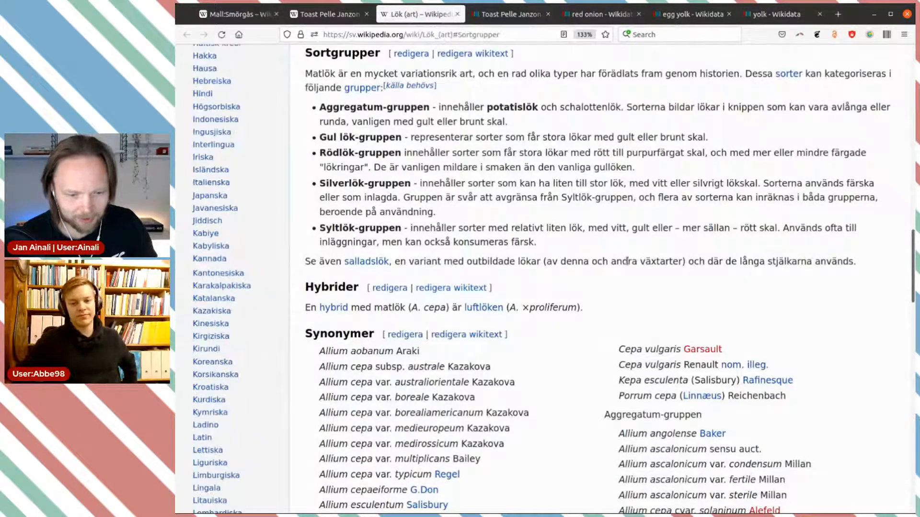
pyautogui.scroll(10, 618, 247)
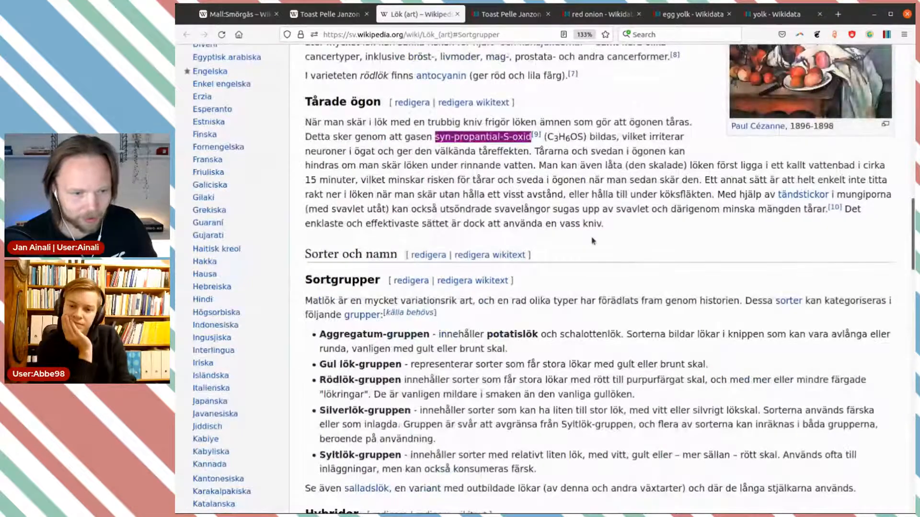
# Step: Switch the onion article to its English version, search Wikipedia for "red onion", and open the Red onion article
pyautogui.click(206, 298)
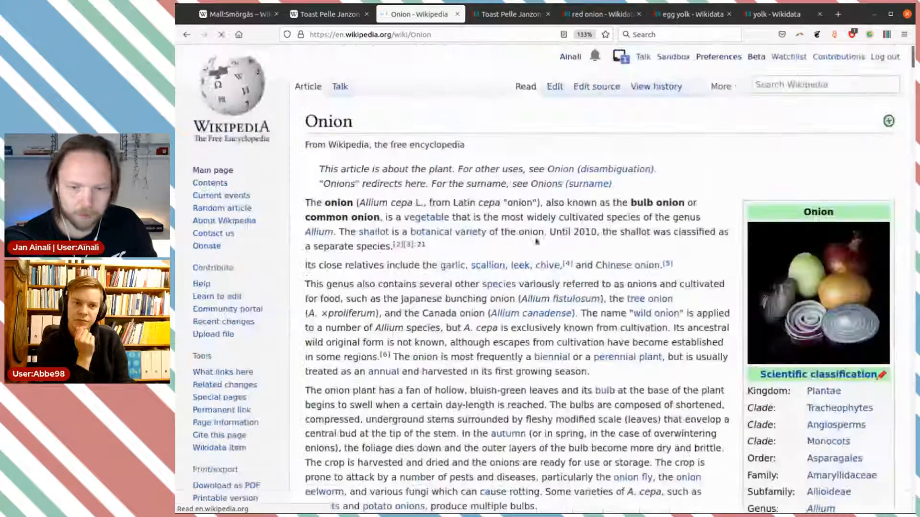
pyautogui.click(777, 84)
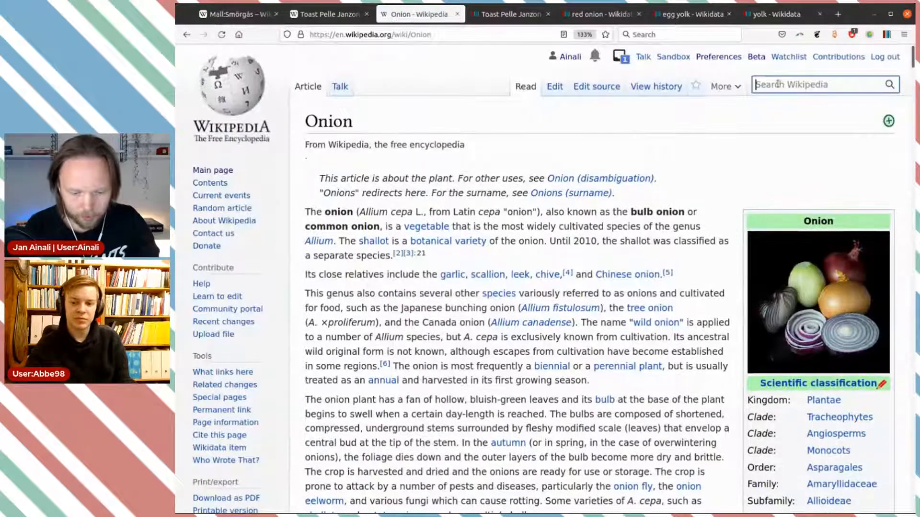
pyautogui.write('frne')
pyautogui.press('BackSpace')
pyautogui.press('BackSpace')
pyautogui.press('BackSpace')
pyautogui.press('BackSpace')
pyautogui.write('red onion')
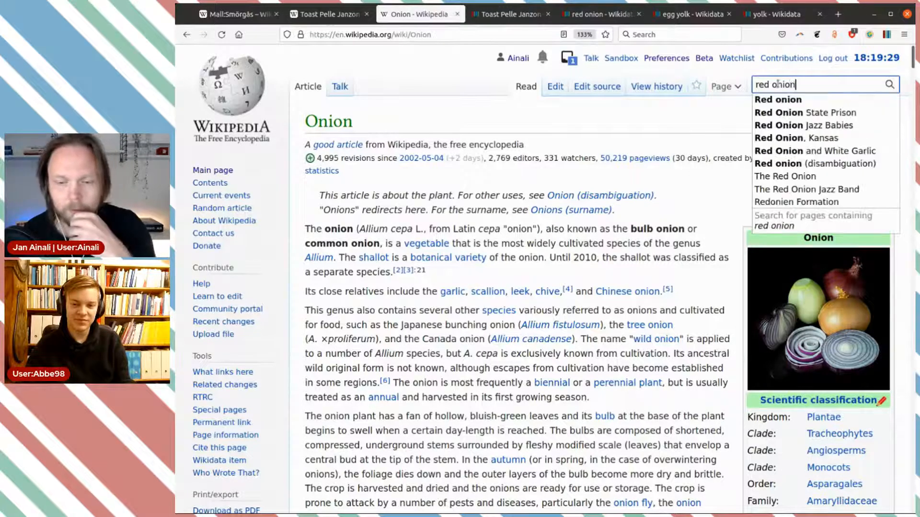
pyautogui.click(775, 101)
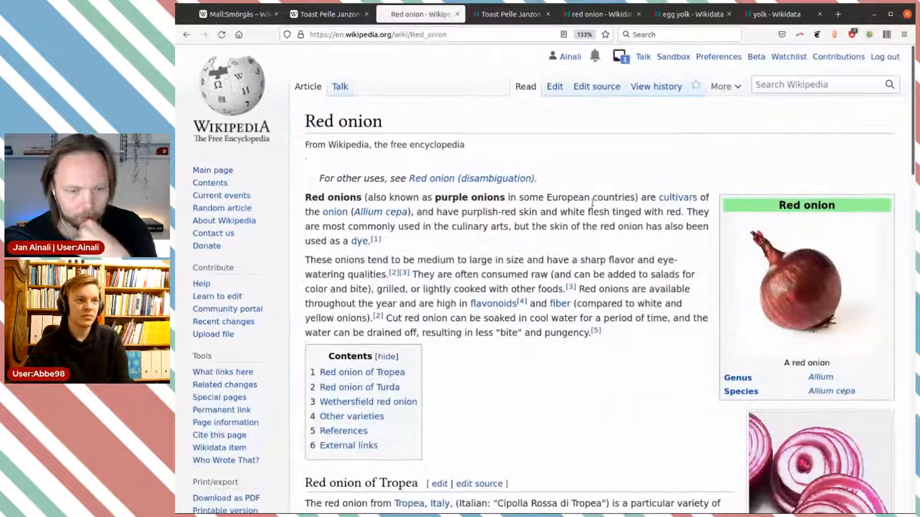
# Step: Compare the English Red onion article's content and language links with the description and statements of the red onion Wikidata item
pyautogui.scroll(-5, 593, 206)
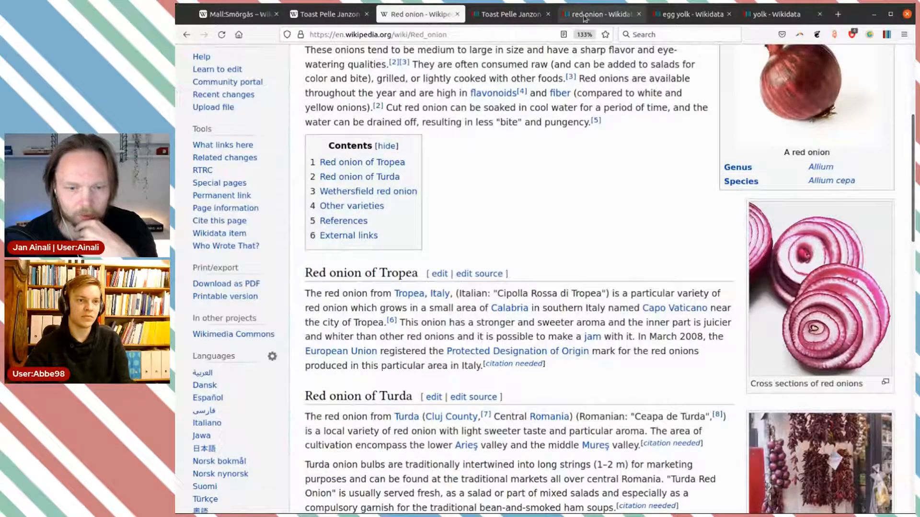
pyautogui.click(599, 14)
pyautogui.click(408, 15)
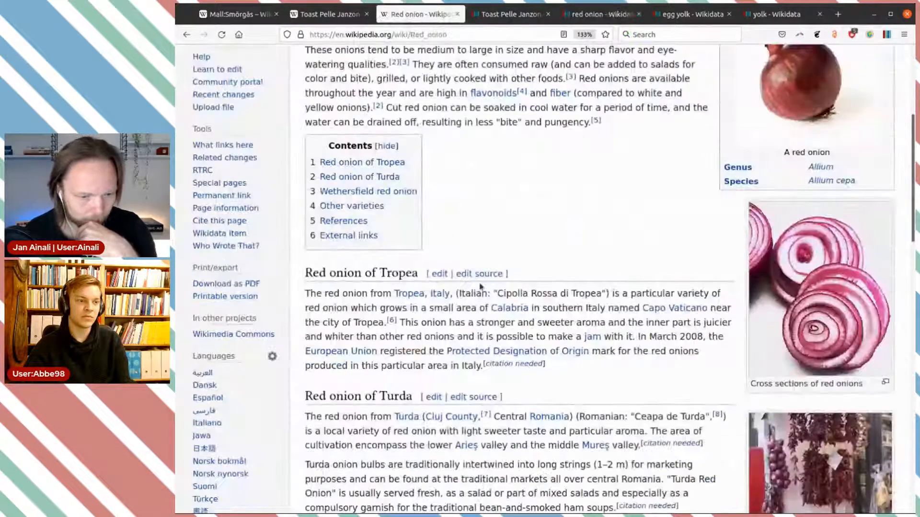
pyautogui.scroll(-3, 488, 280)
pyautogui.scroll(2, 488, 280)
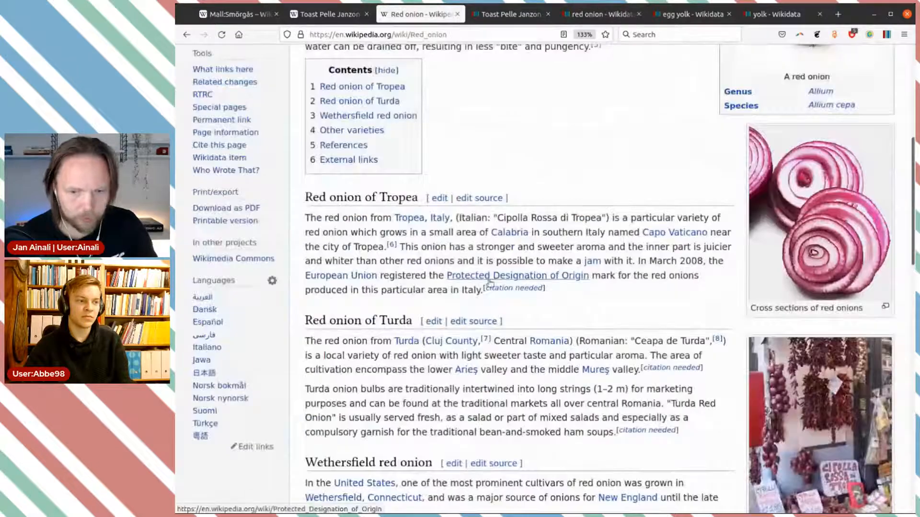
pyautogui.click(597, 19)
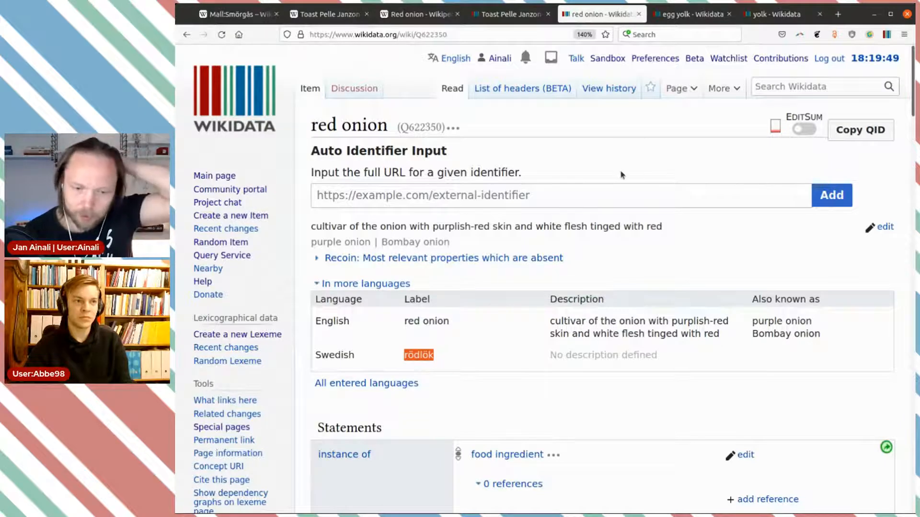
pyautogui.scroll(-3, 620, 175)
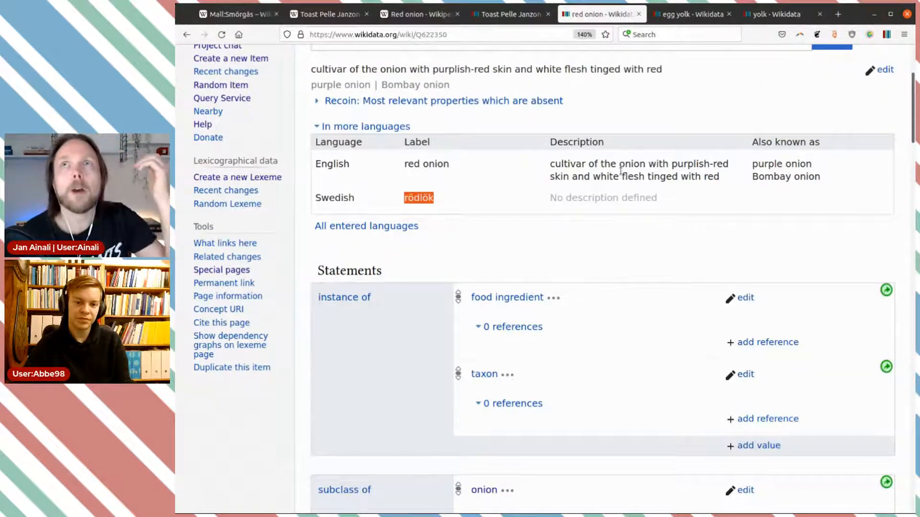
pyautogui.scroll(3, 621, 227)
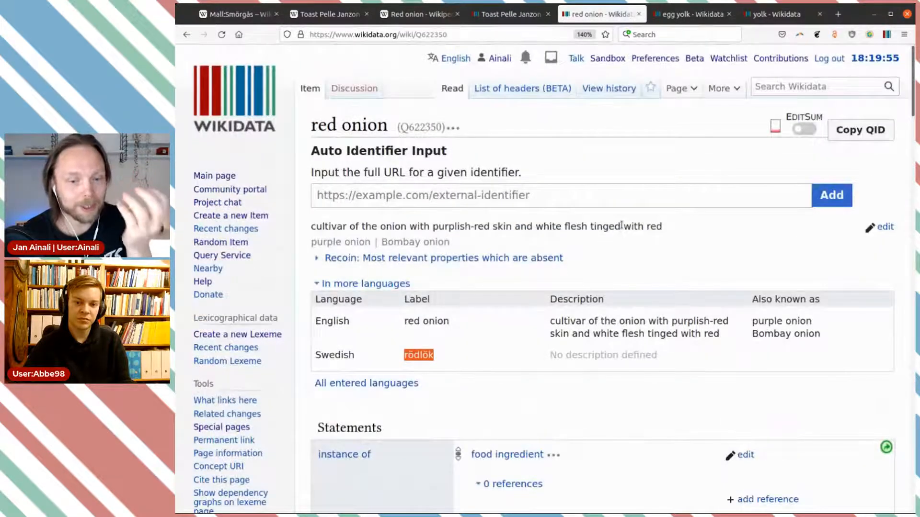
# Step: Review the instance of, subclass of and image statements of the existing red onion item
pyautogui.scroll(-1, 623, 222)
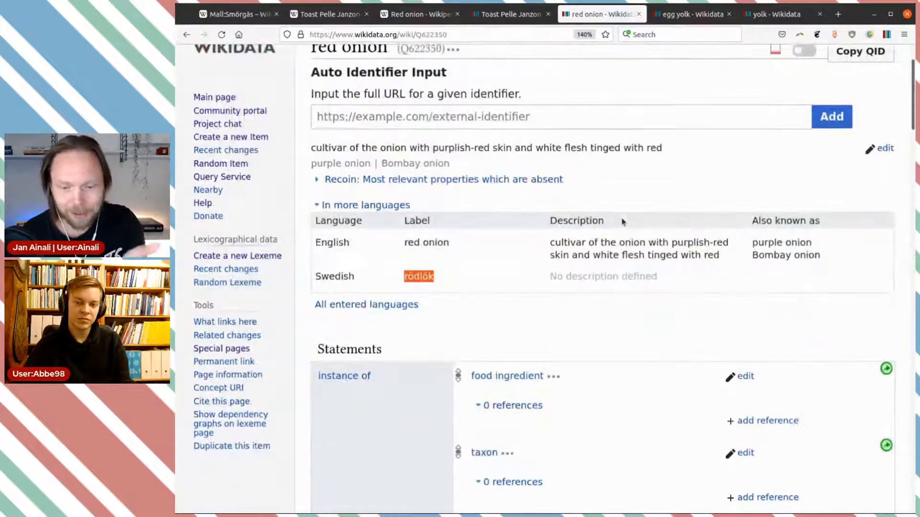
pyautogui.scroll(-5, 623, 233)
pyautogui.scroll(-4, 620, 236)
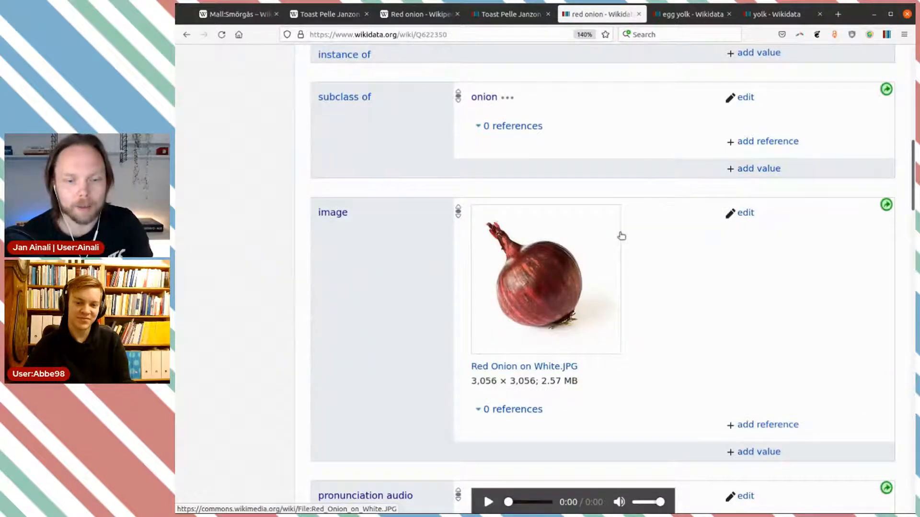
pyautogui.scroll(2, 624, 239)
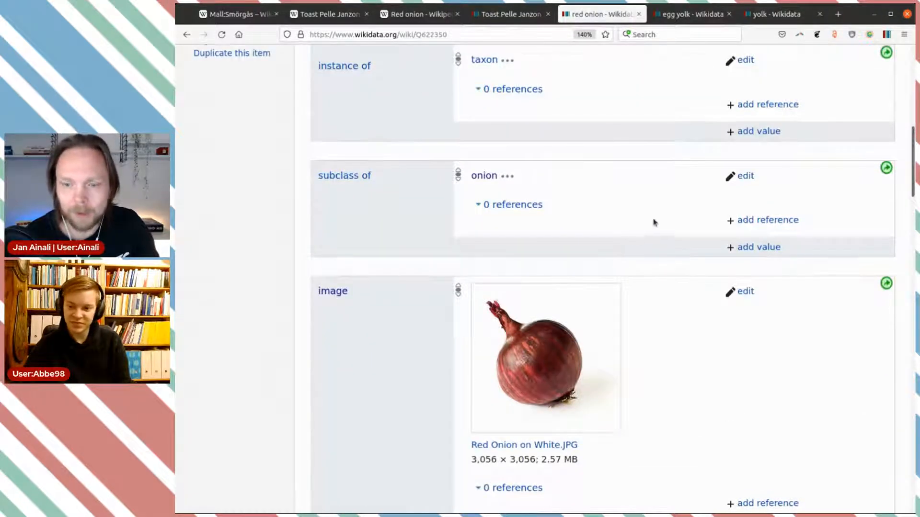
pyautogui.scroll(3, 661, 206)
# Step: Open the new item form separately from the egg yolk page, close that page, and enter "red onion" as the English label
pyautogui.click(690, 14)
pyautogui.moveTo(720, 120)
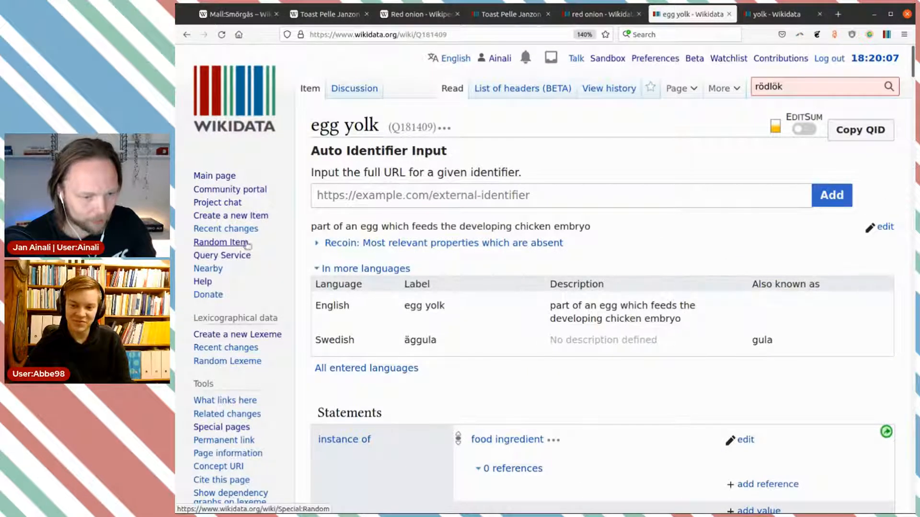
pyautogui.middleClick(239, 216)
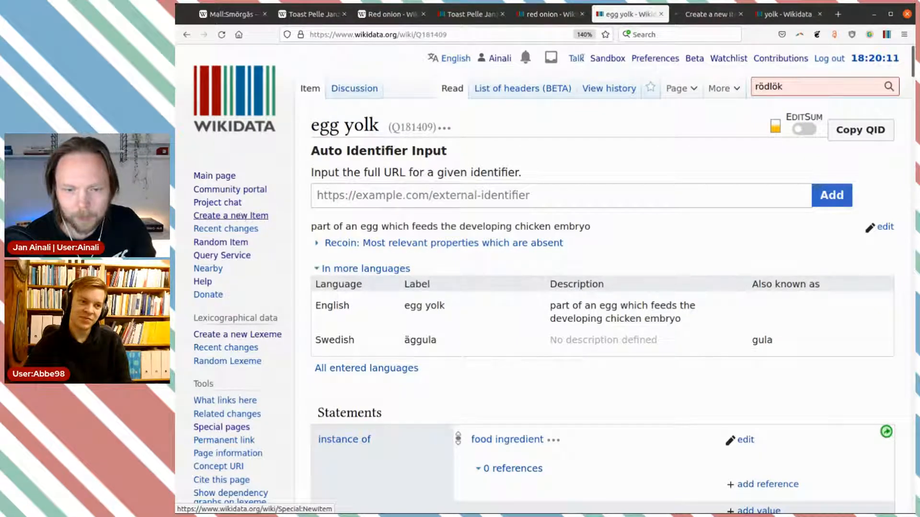
pyautogui.click(661, 14)
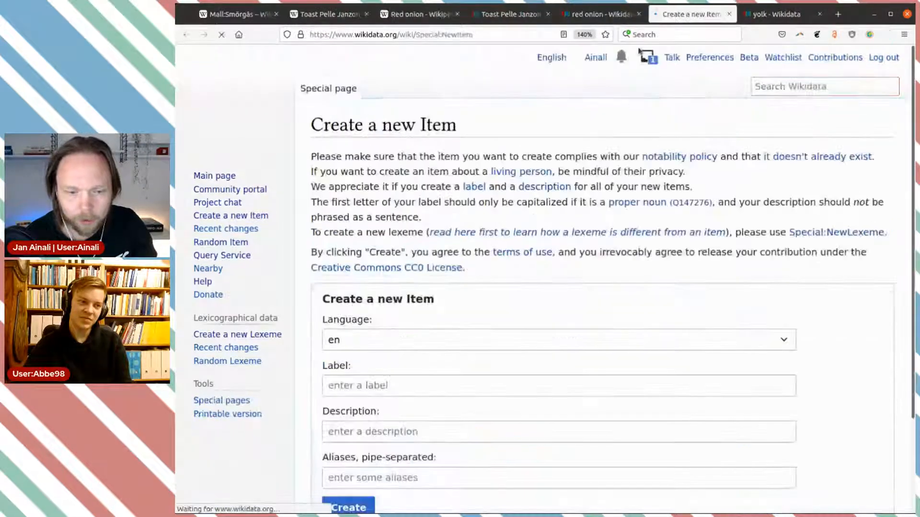
pyautogui.scroll(-3, 538, 318)
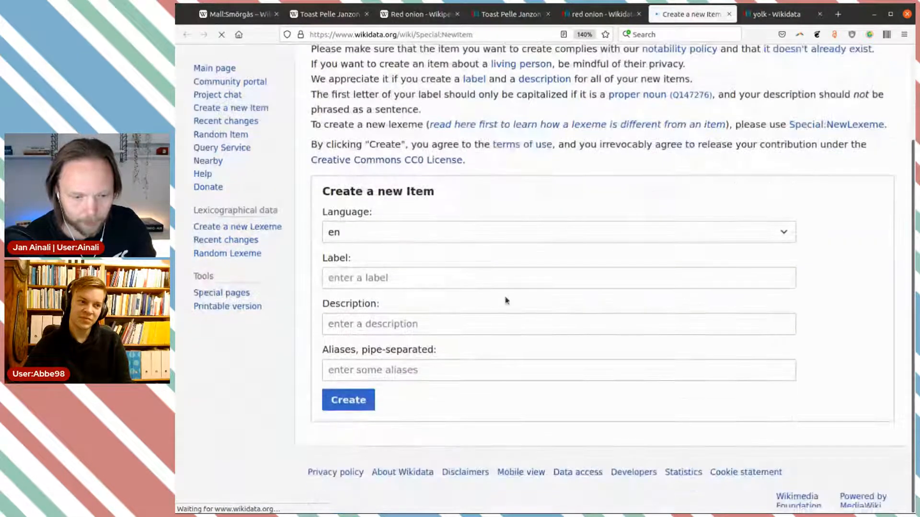
pyautogui.click(470, 281)
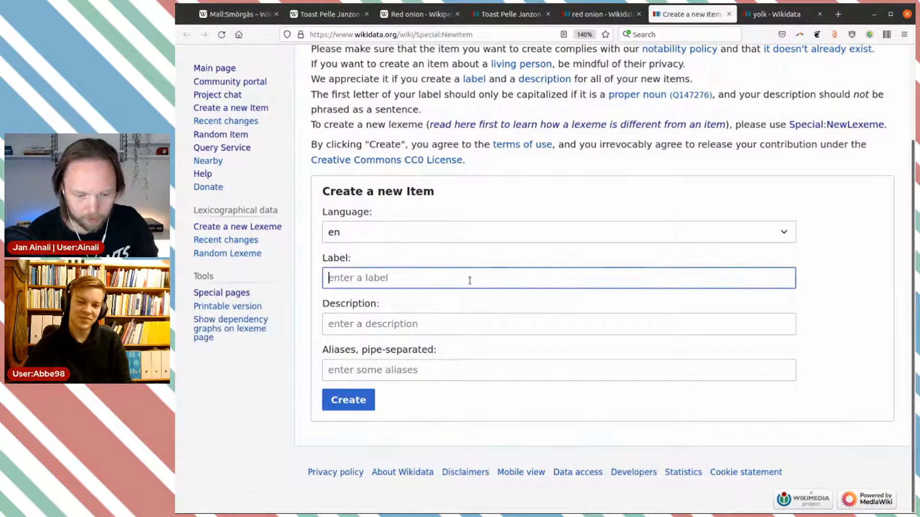
pyautogui.write('red onion')
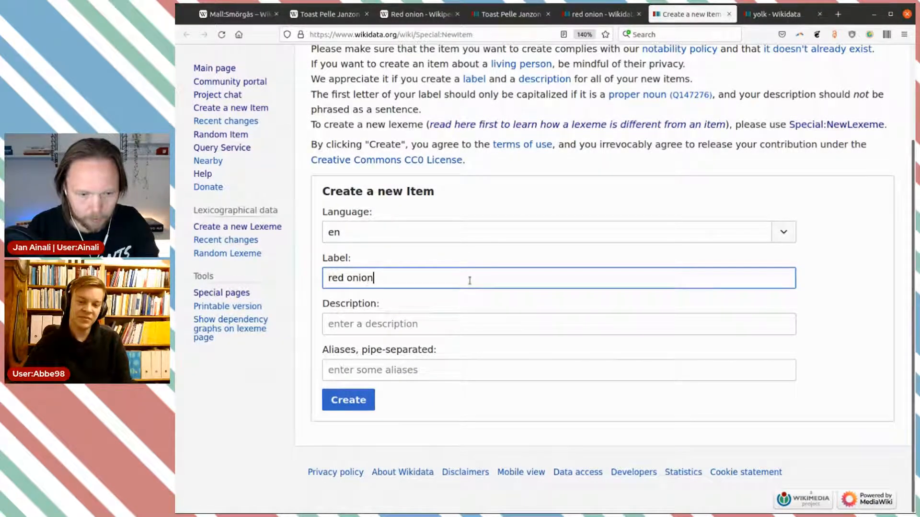
# Step: Begin the new item's English description with "the onion of"
pyautogui.click(463, 321)
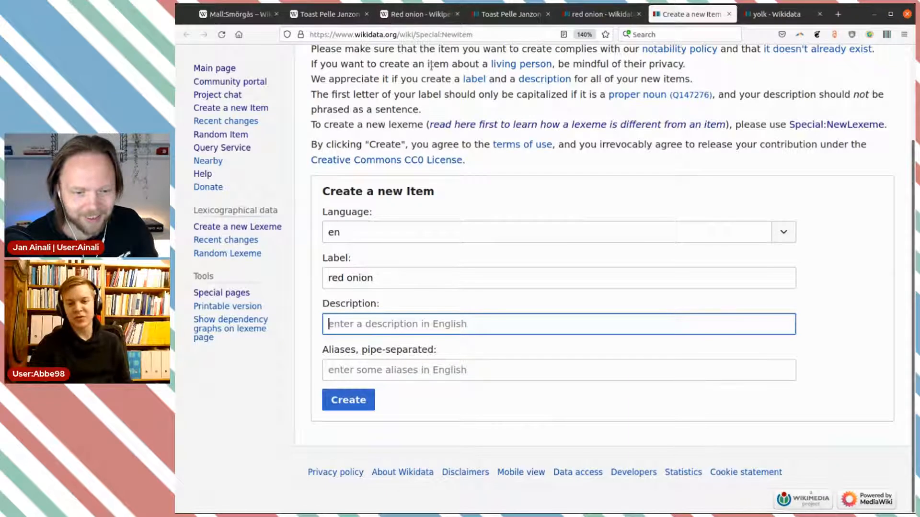
pyautogui.write('the onion')
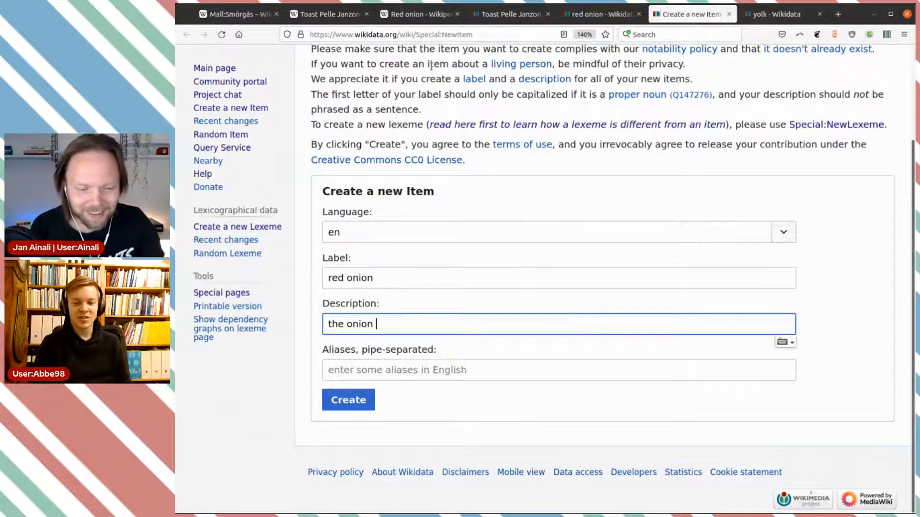
pyautogui.write(' of')
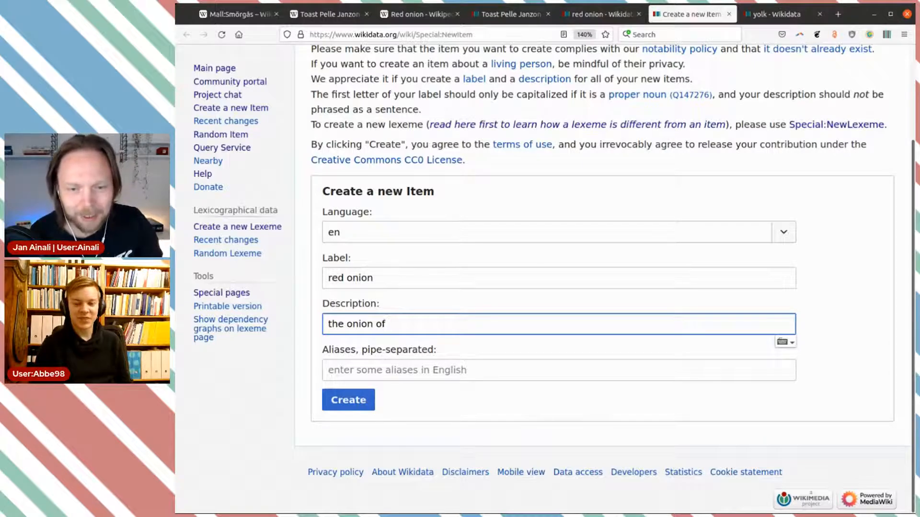
# Step: Check the description wording and statements of the existing red onion item for the term describing the plant
pyautogui.click(593, 23)
pyautogui.scroll(5, 670, 224)
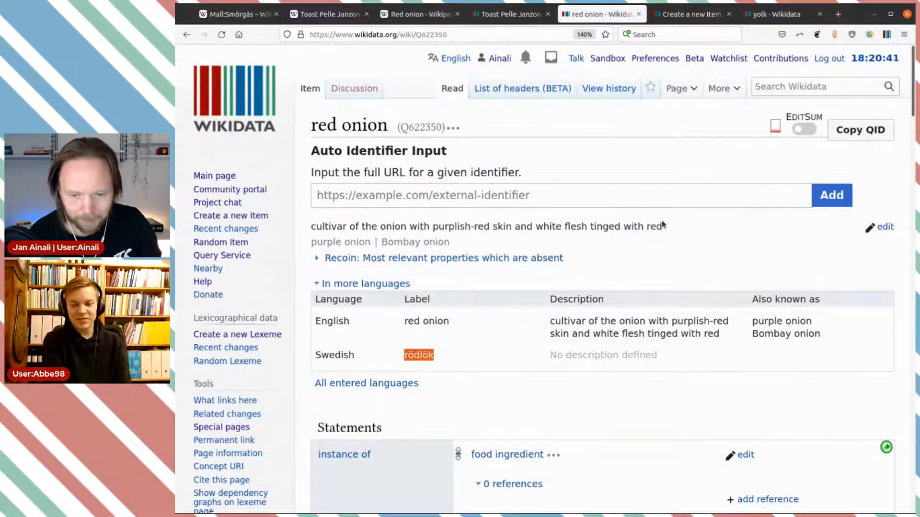
pyautogui.scroll(-10, 614, 265)
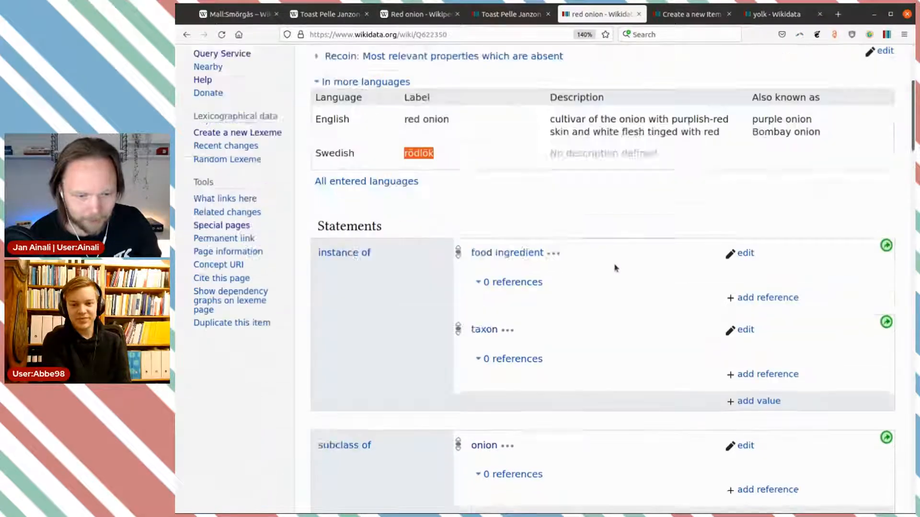
pyautogui.scroll(-5, 616, 268)
pyautogui.scroll(5, 617, 267)
pyautogui.scroll(5, 614, 268)
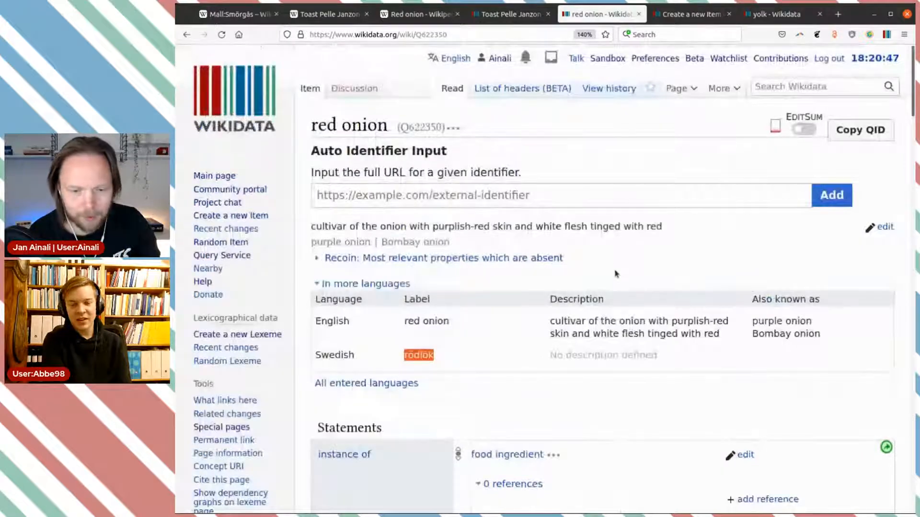
pyautogui.doubleClick(569, 321)
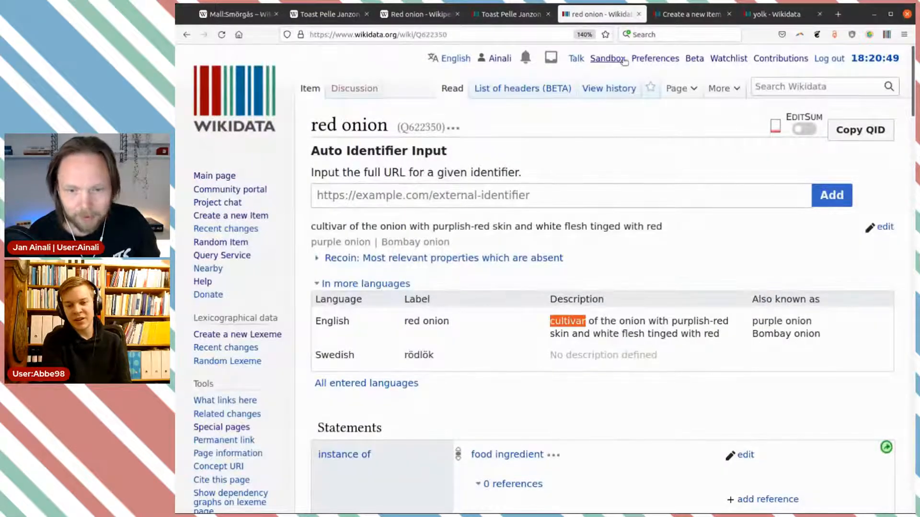
# Step: Complete the new item's description as "the onion of the cultivar red onion" and create the item
pyautogui.hotkey('ctrl', 'Tab')
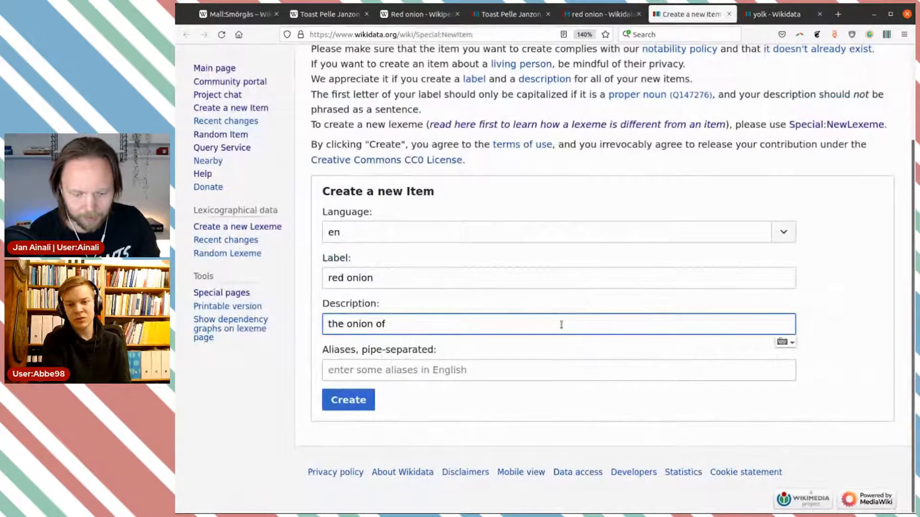
pyautogui.write('the cultivar red o')
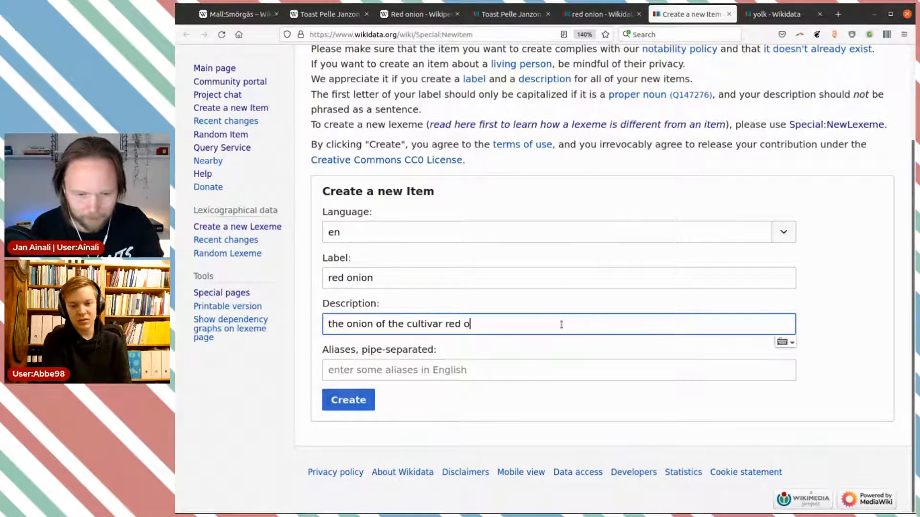
pyautogui.write('e')
pyautogui.press('BackSpace')
pyautogui.press('BackSpace')
pyautogui.write('onion')
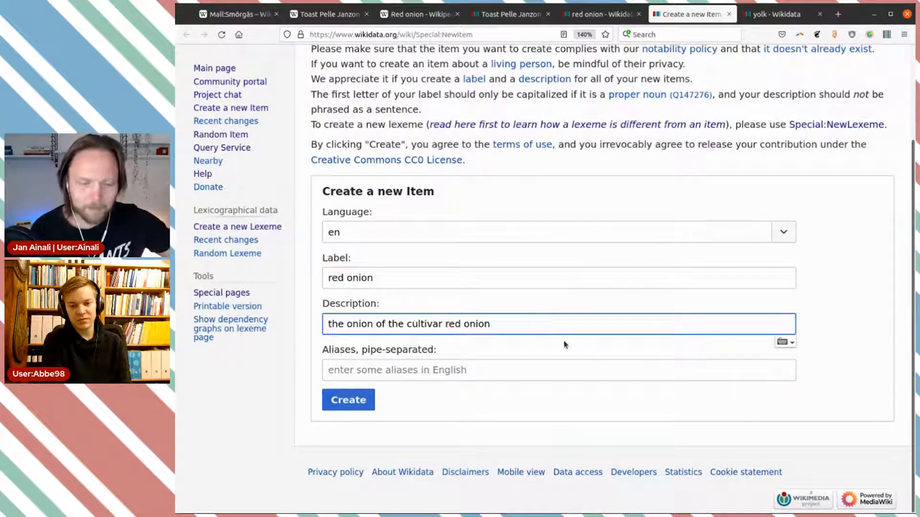
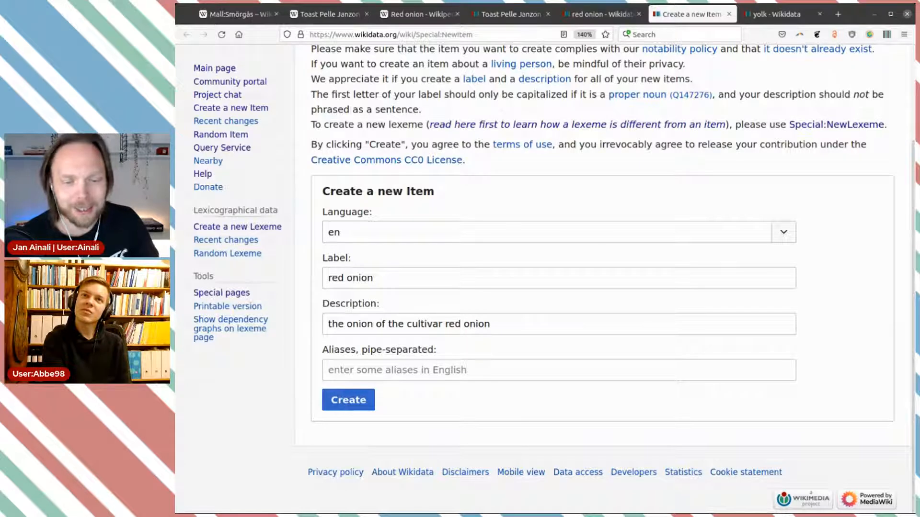
pyautogui.click(359, 402)
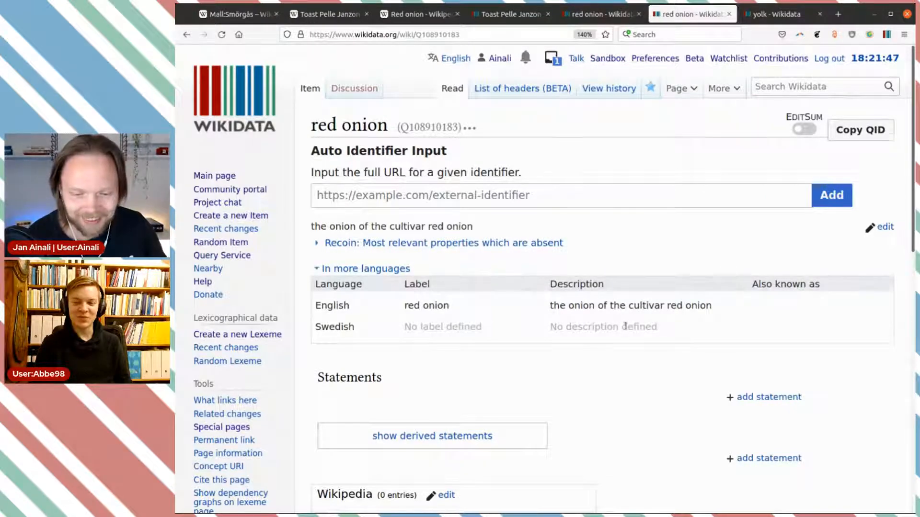
# Step: Edit the new red onion item's English description to read "onion of the cultivar red onion", without the leading article
pyautogui.scroll(-4, 642, 330)
pyautogui.scroll(4, 645, 332)
pyautogui.scroll(-2, 643, 332)
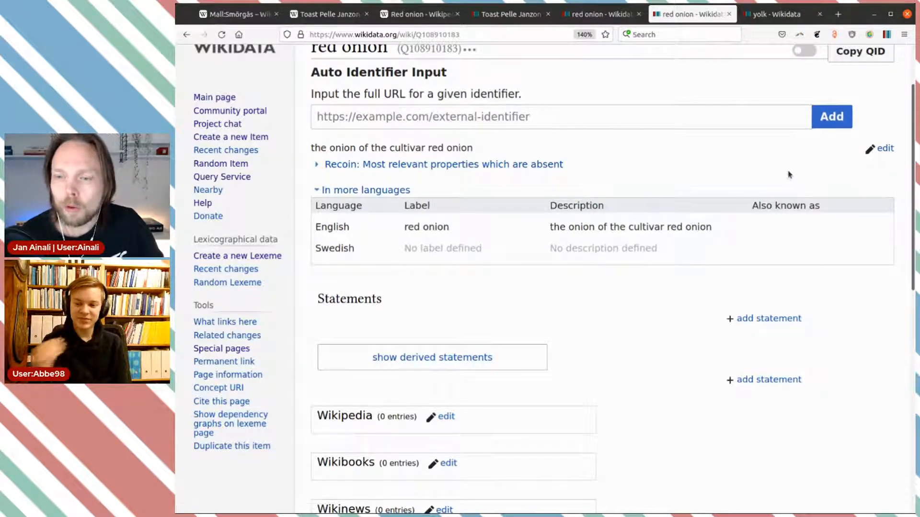
pyautogui.click(884, 148)
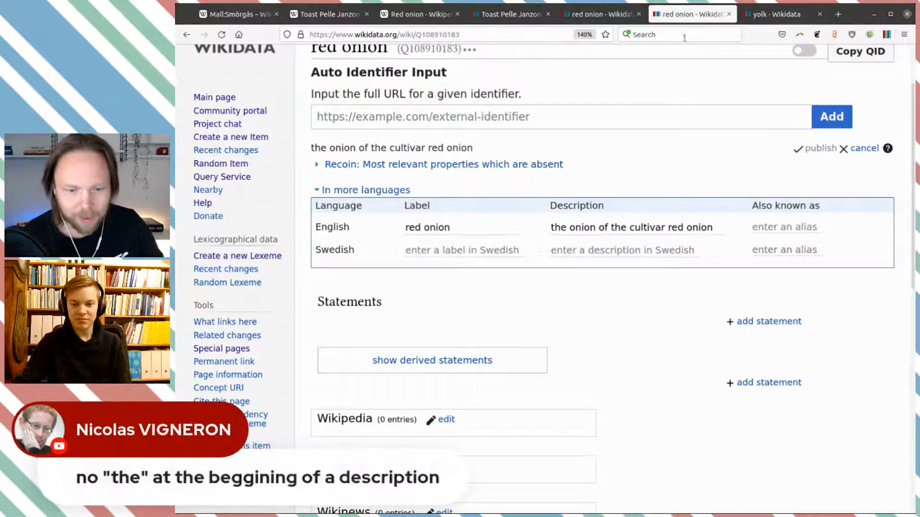
pyautogui.click(569, 227)
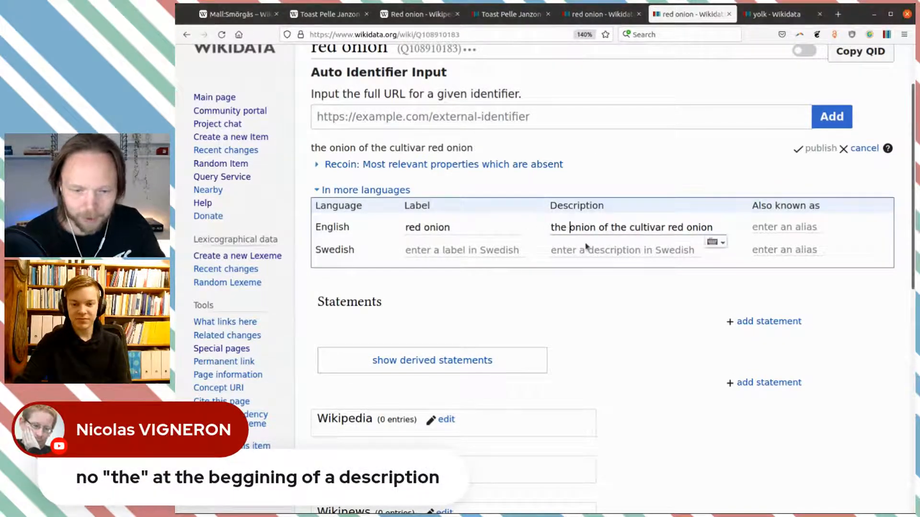
pyautogui.press('BackSpace')
pyautogui.press('BackSpace')
pyautogui.press('BackSpace')
pyautogui.press('BackSpace')
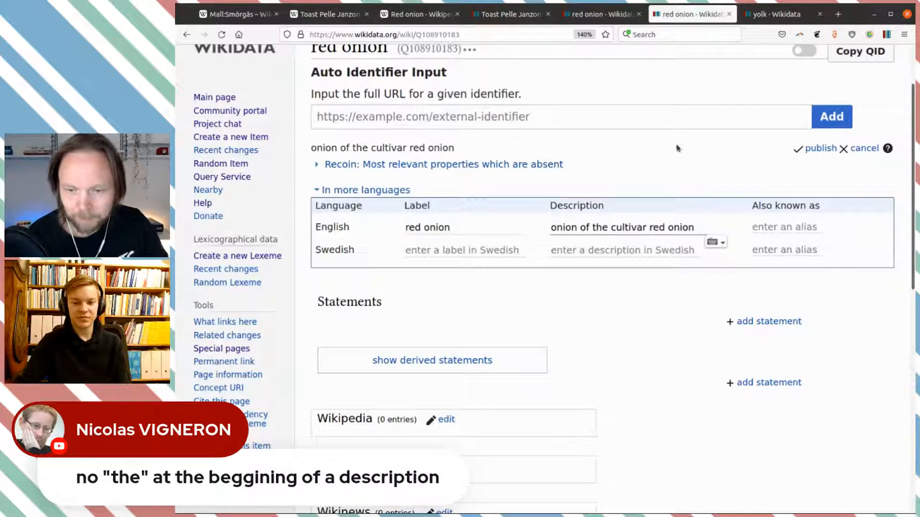
# Step: Enter the Swedish label "rödlök", the alias "röd lök" and the description "löken av rödlök" for the new item
pyautogui.click(479, 252)
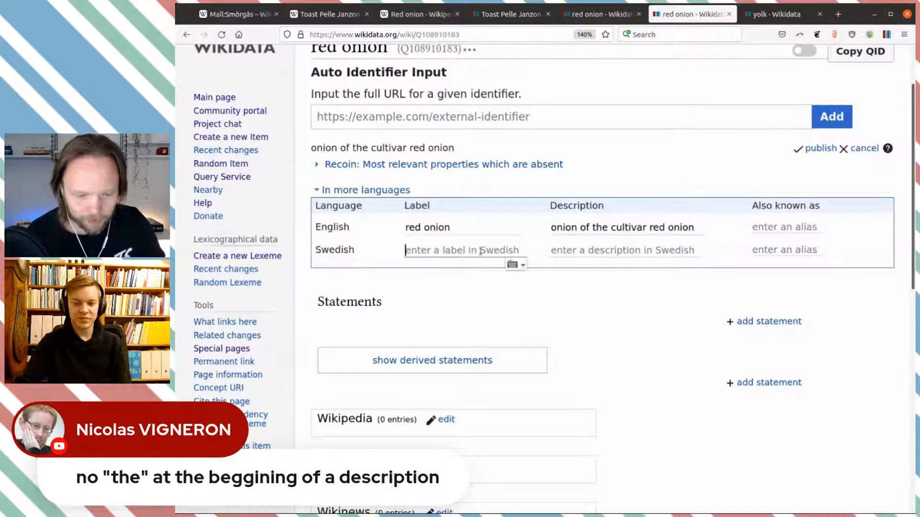
pyautogui.write('rödlök')
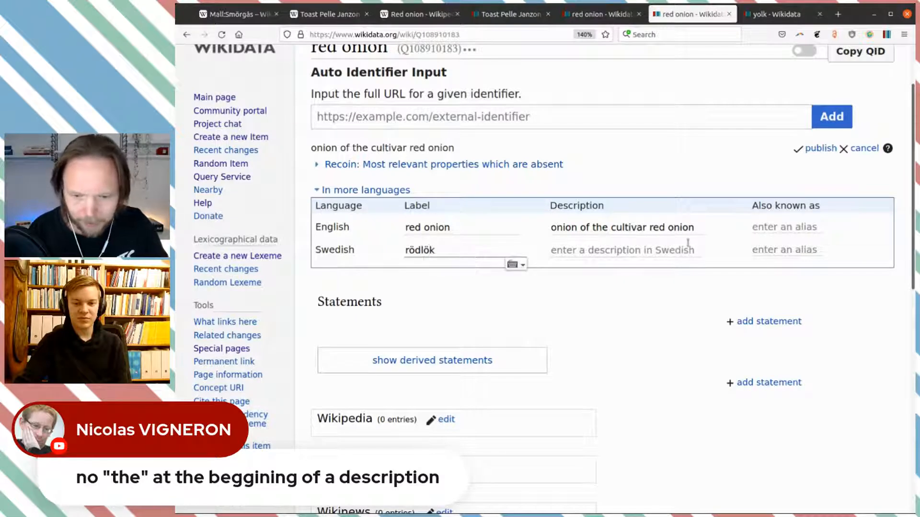
pyautogui.click(774, 249)
pyautogui.write('röd lök')
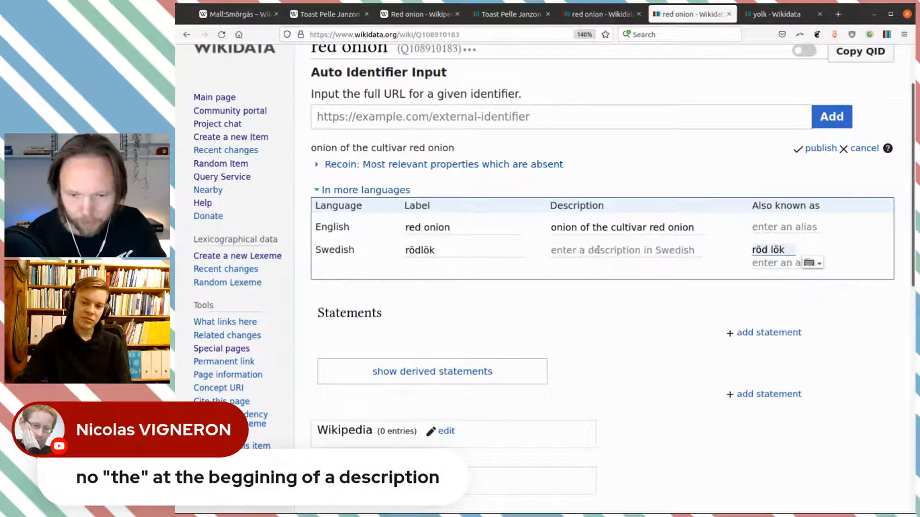
pyautogui.click(598, 250)
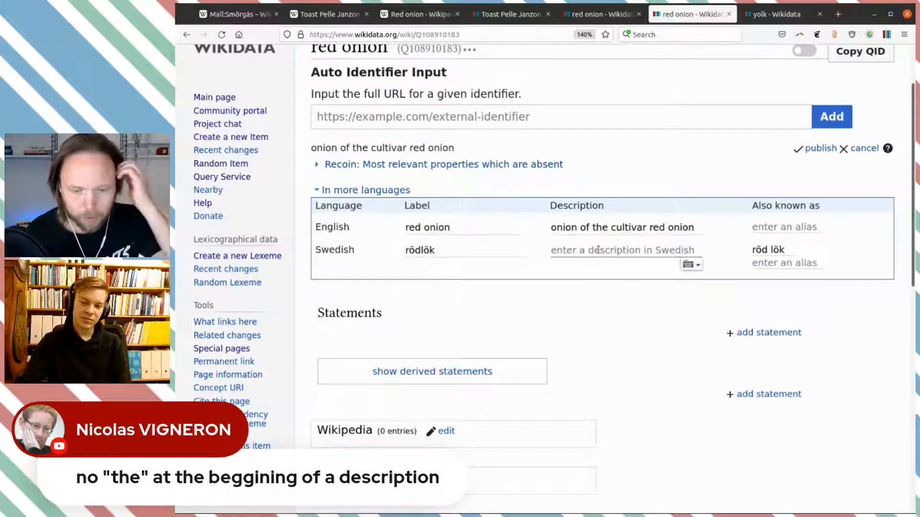
pyautogui.write('löken a')
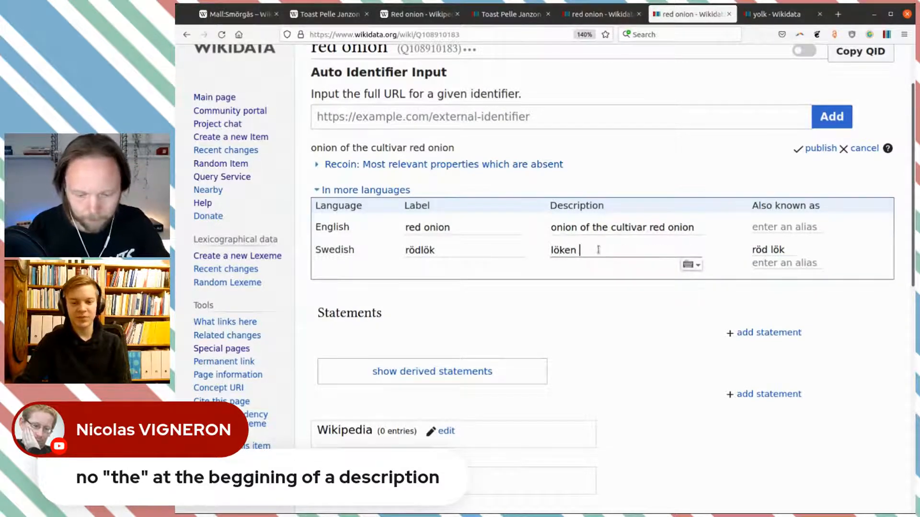
pyautogui.write('dlök')
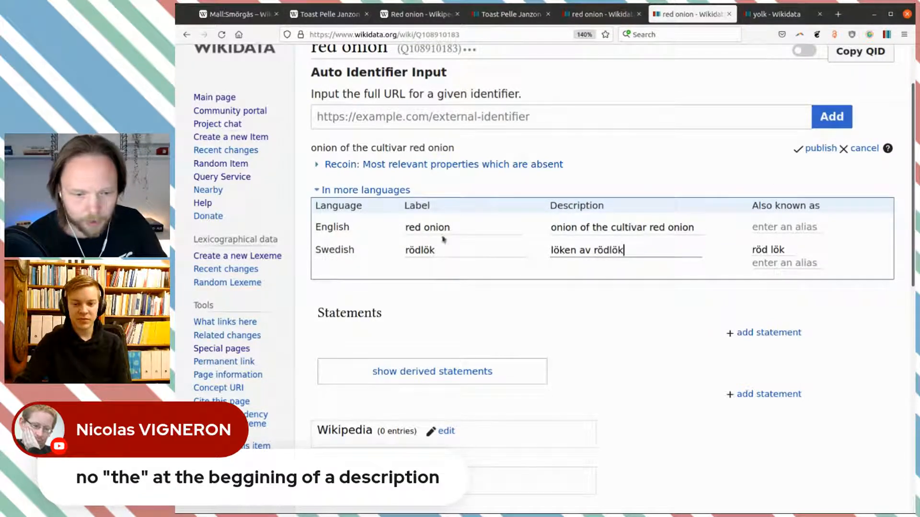
pyautogui.doubleClick(410, 250)
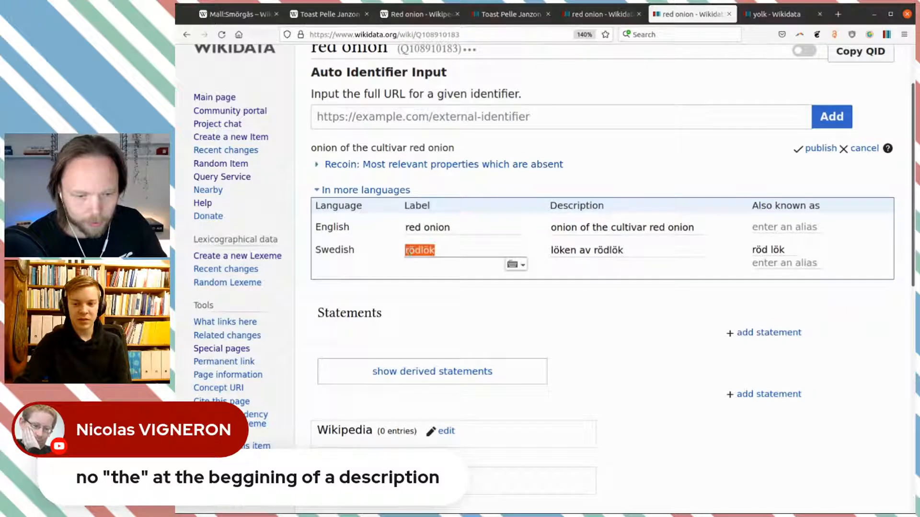
pyautogui.click(820, 149)
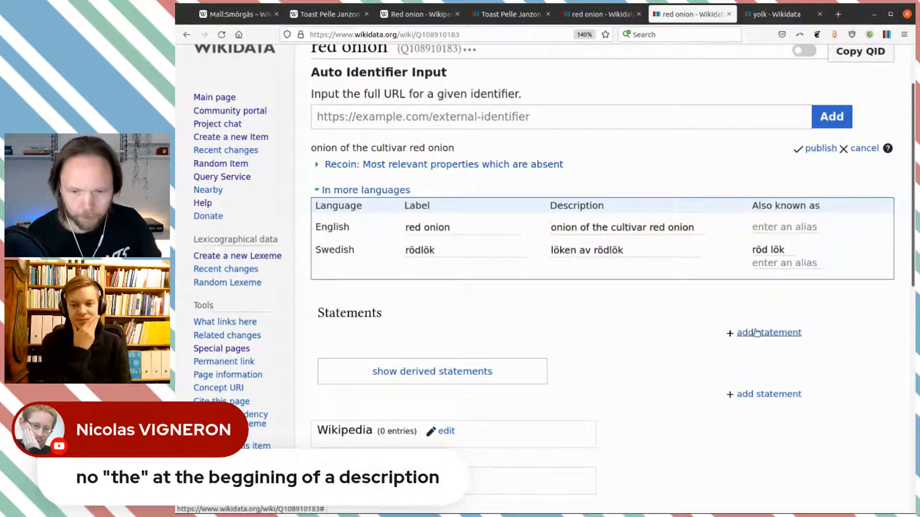
# Step: Start a subclass of statement on the new red onion item and try to publish its pending label, description and alias edits
pyautogui.click(756, 333)
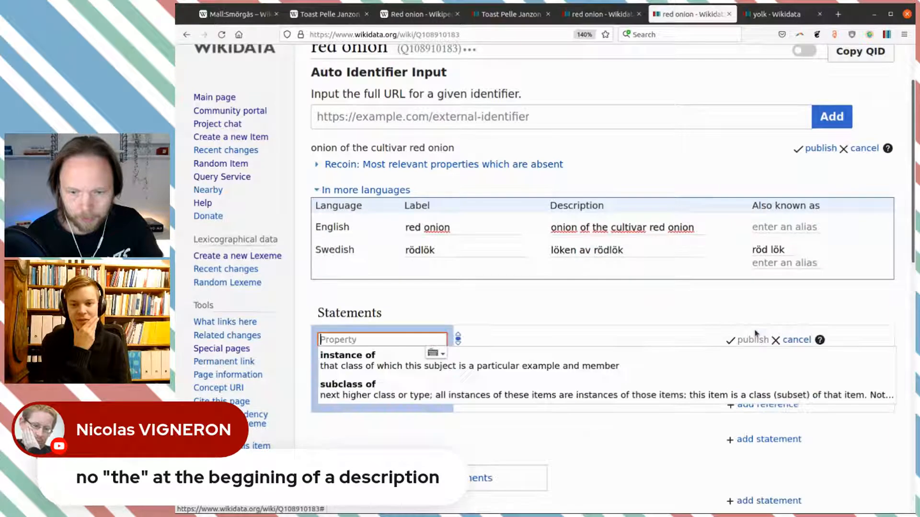
pyautogui.click(526, 392)
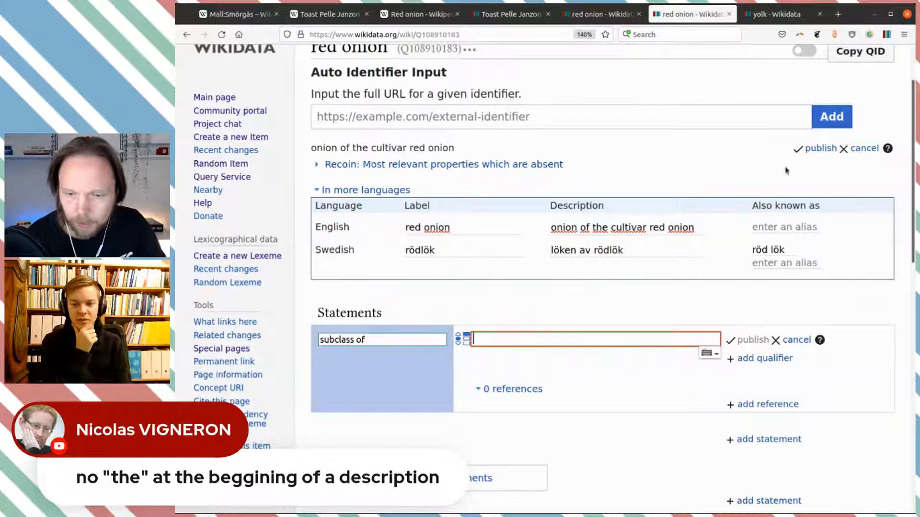
pyautogui.click(808, 152)
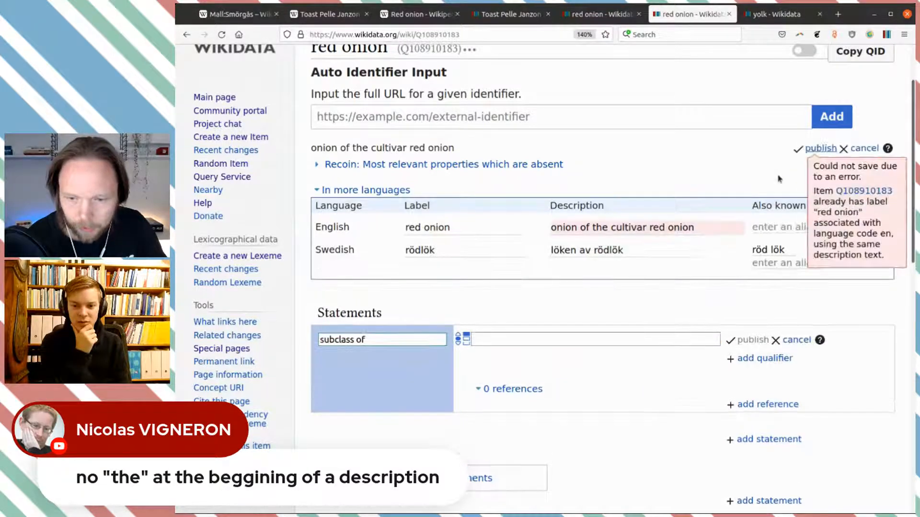
# Step: Open the item named in the save conflict separately and compare its saved labels and descriptions with the unsaved edits
pyautogui.middleClick(854, 190)
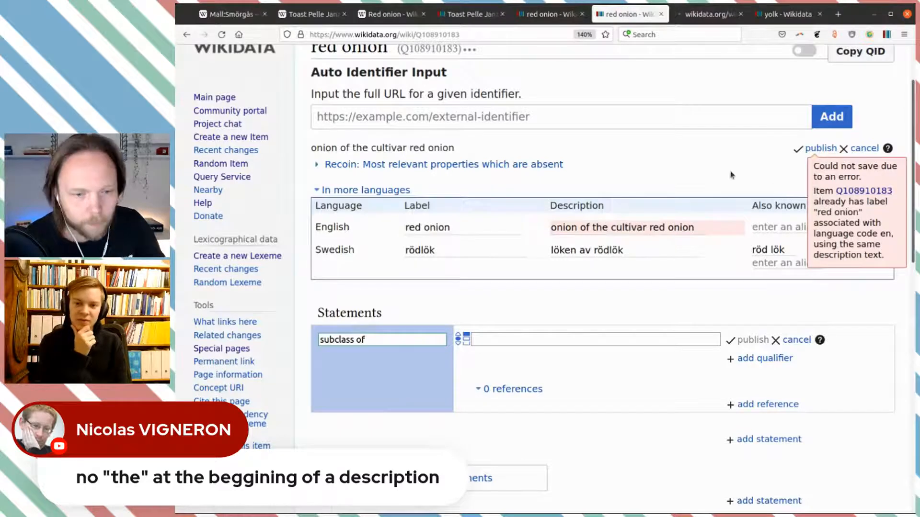
pyautogui.hotkey('ctrl', 'Tab')
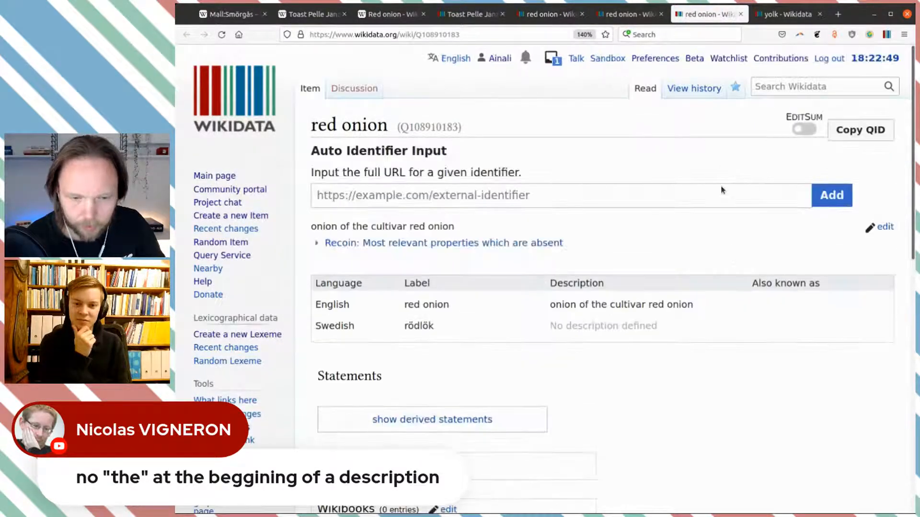
pyautogui.hotkey('ctrl', 'shift', 'Tab')
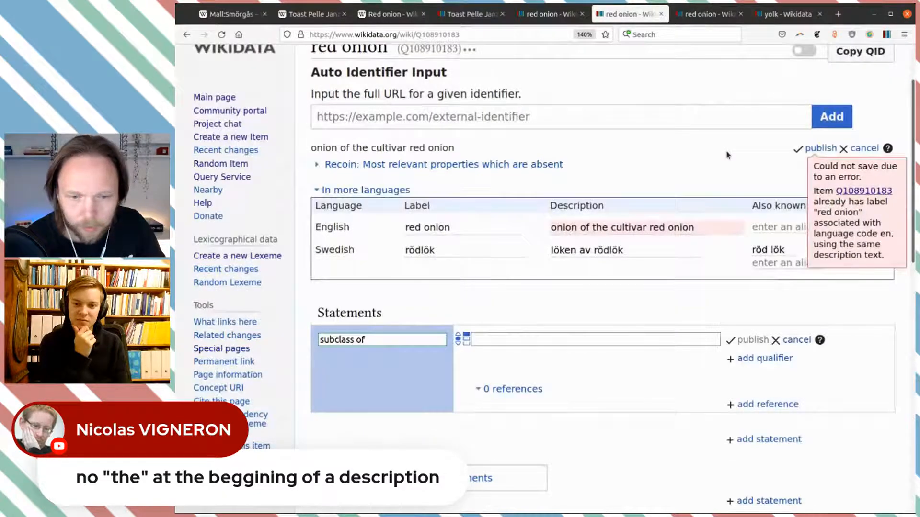
pyautogui.hotkey('ctrl', 'Tab')
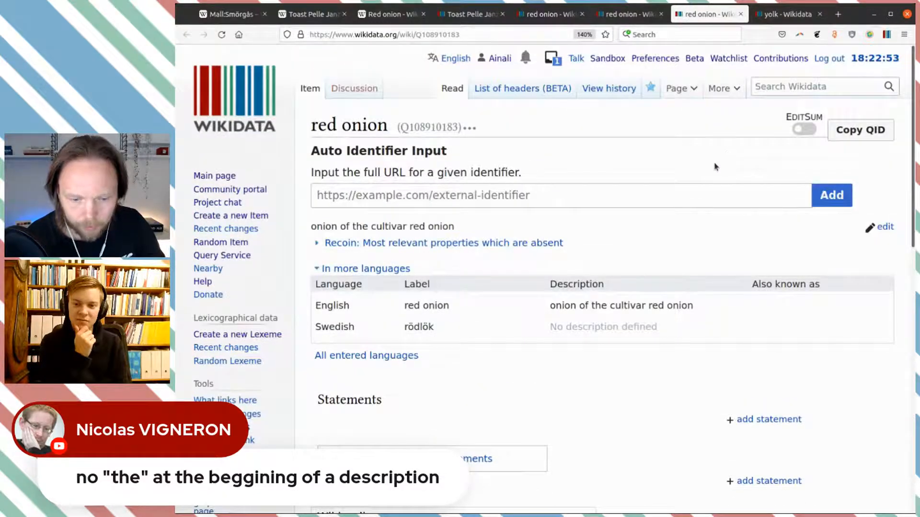
pyautogui.hotkey('ctrl', 'shift', 'Tab')
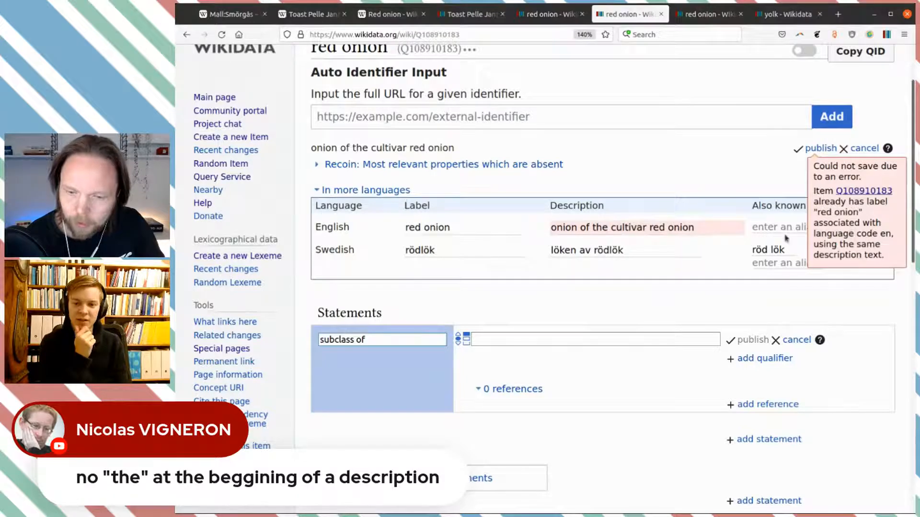
pyautogui.click(690, 228)
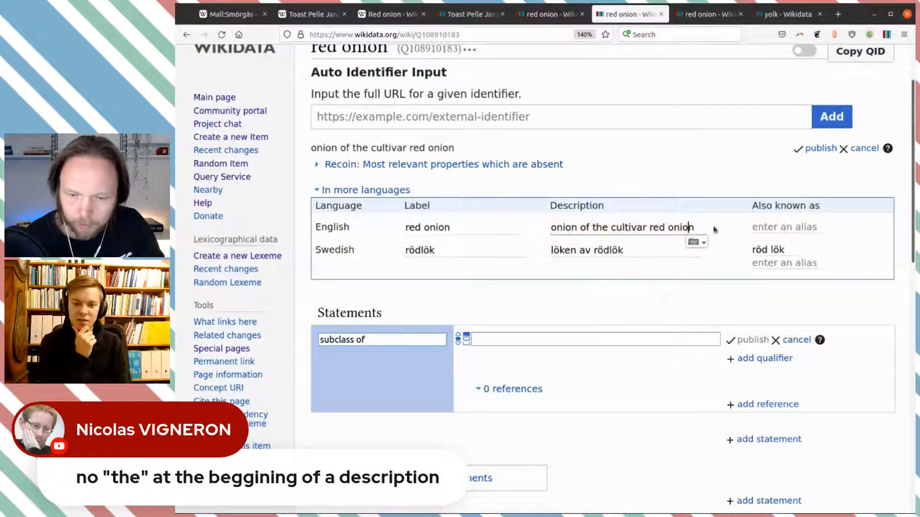
pyautogui.scroll(2, 693, 196)
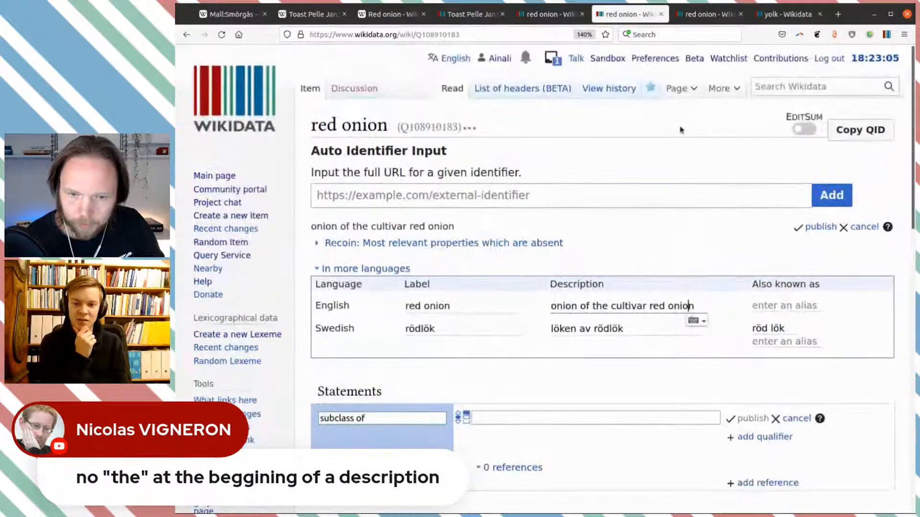
pyautogui.hotkey('ctrl', 'Tab')
pyautogui.hotkey('ctrl', 'shift', 'Tab')
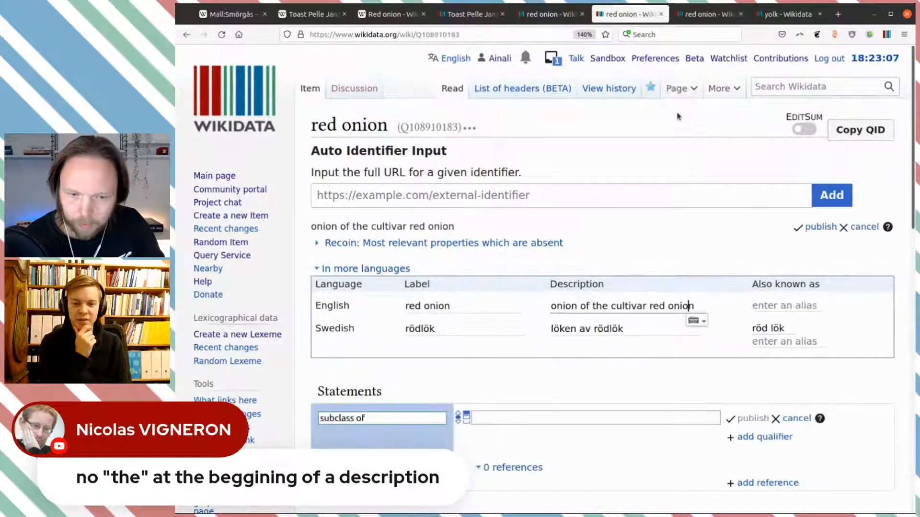
# Step: Discard the unsaved copy of the new red onion item and reload the item's saved page
pyautogui.click(661, 14)
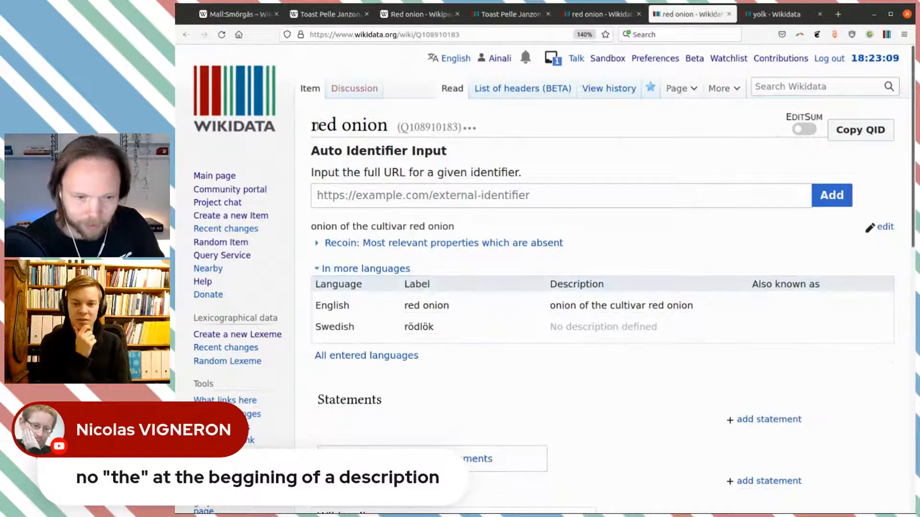
pyautogui.click(221, 34)
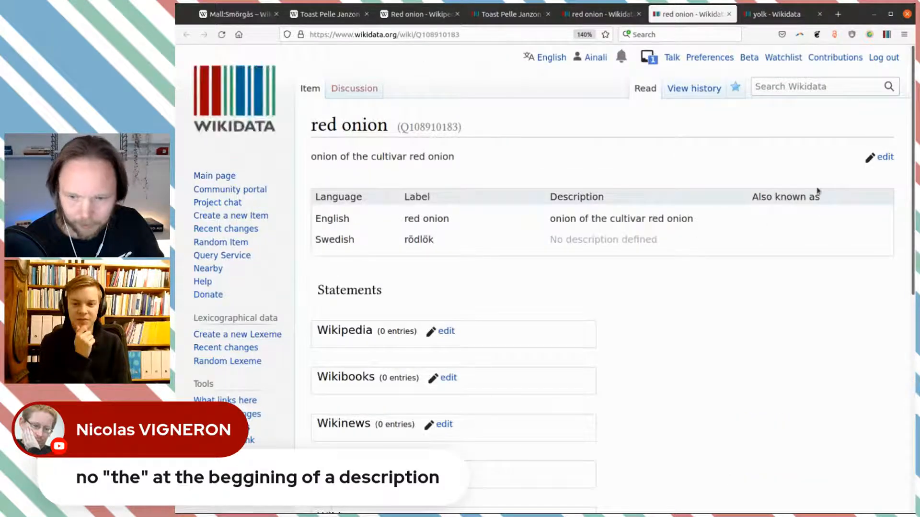
pyautogui.click(883, 228)
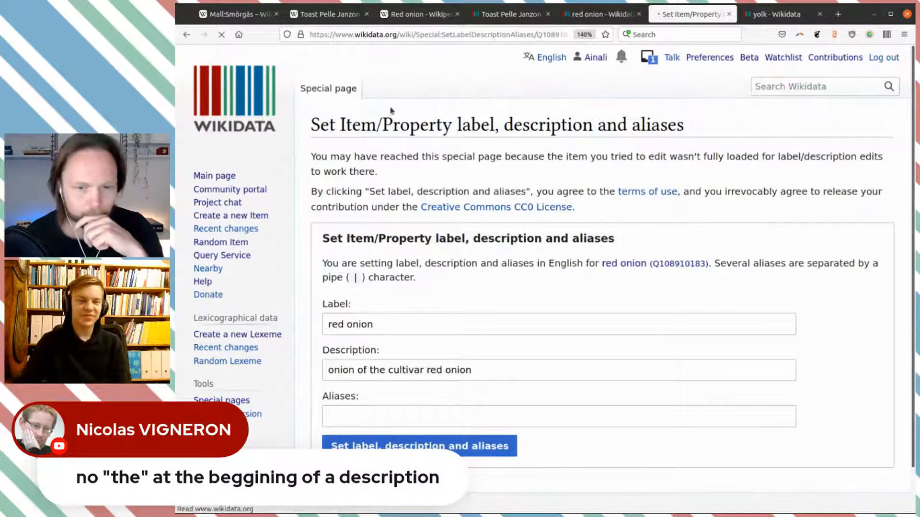
pyautogui.hotkey('alt', 'Left')
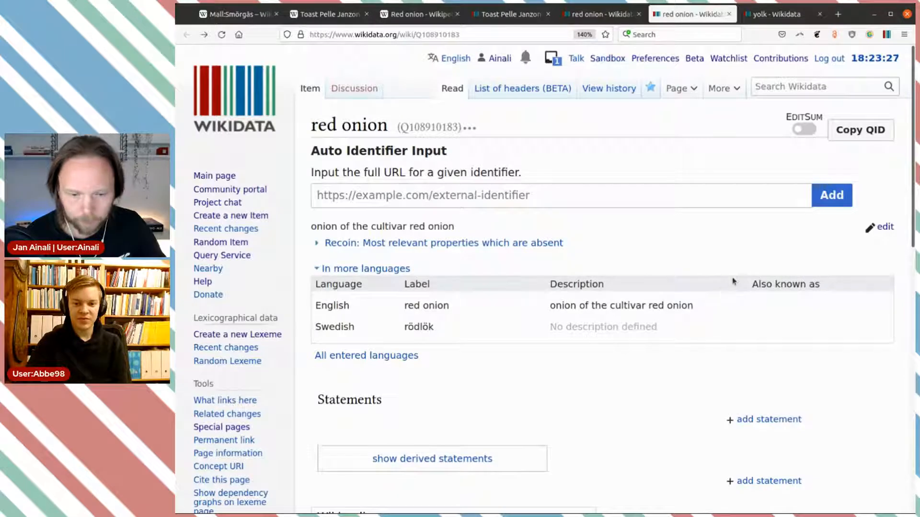
# Step: Add the Swedish description "löken av rödlök" and the Swedish alias "röd lök" to the new red onion item and publish them
pyautogui.scroll(-3, 737, 284)
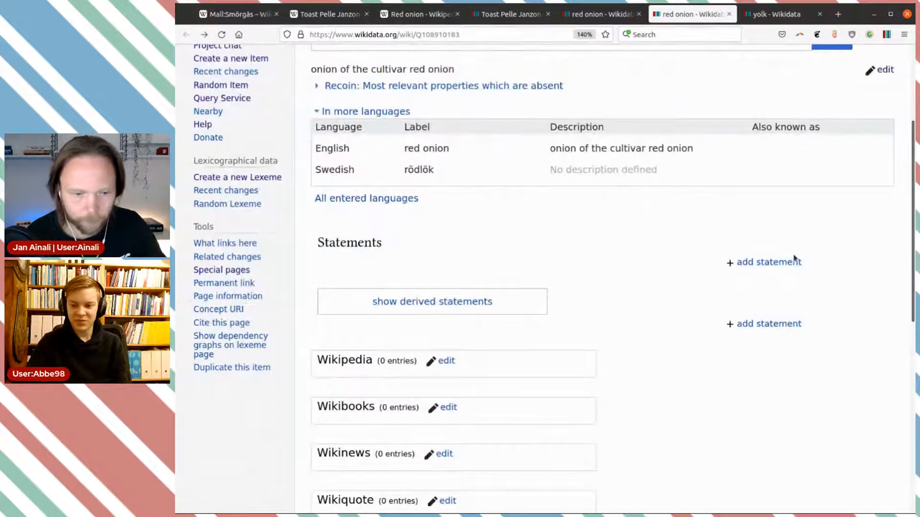
pyautogui.scroll(2, 840, 183)
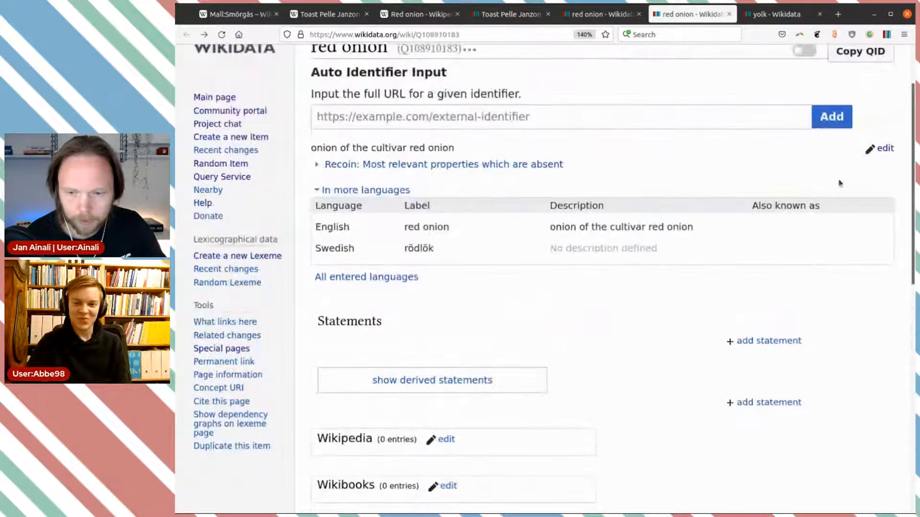
pyautogui.click(883, 148)
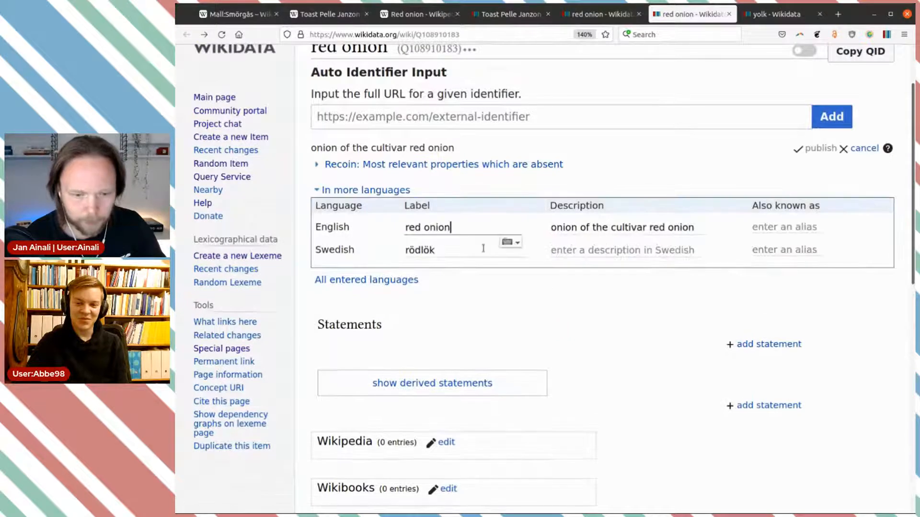
pyautogui.click(593, 252)
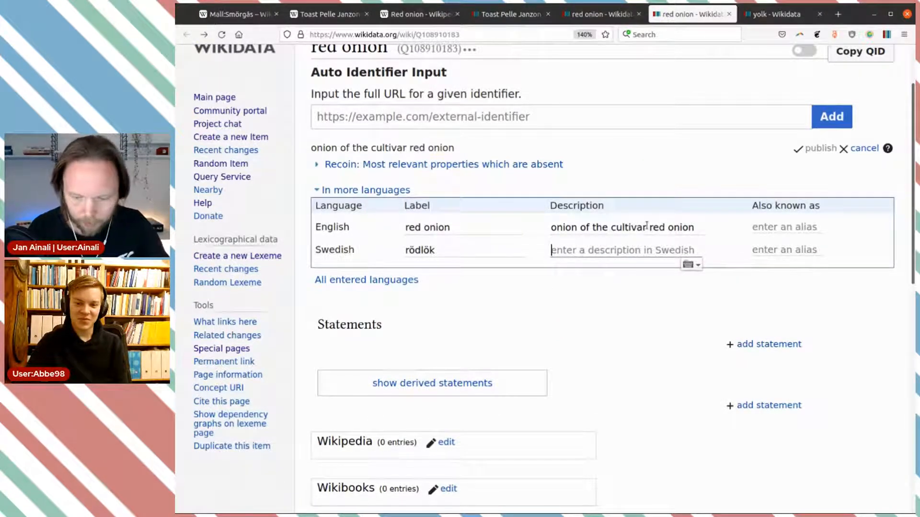
pyautogui.write('löken av rödlök')
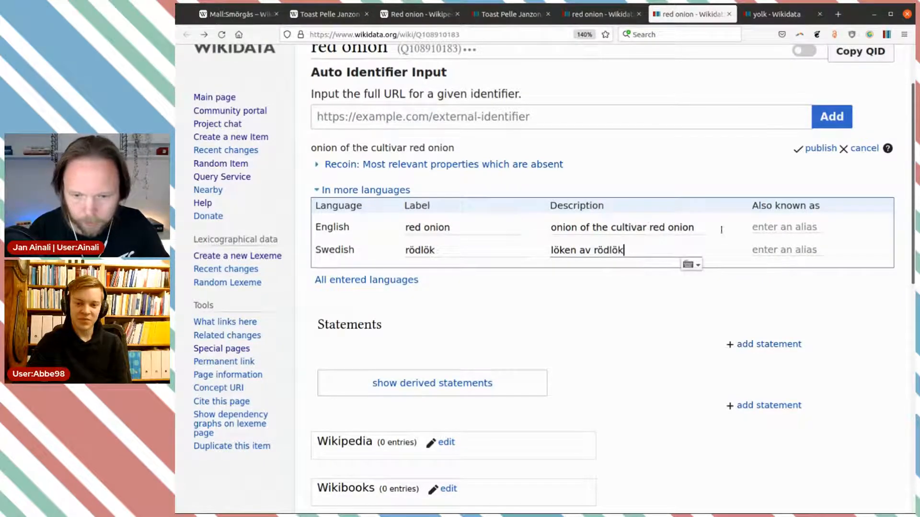
pyautogui.click(760, 250)
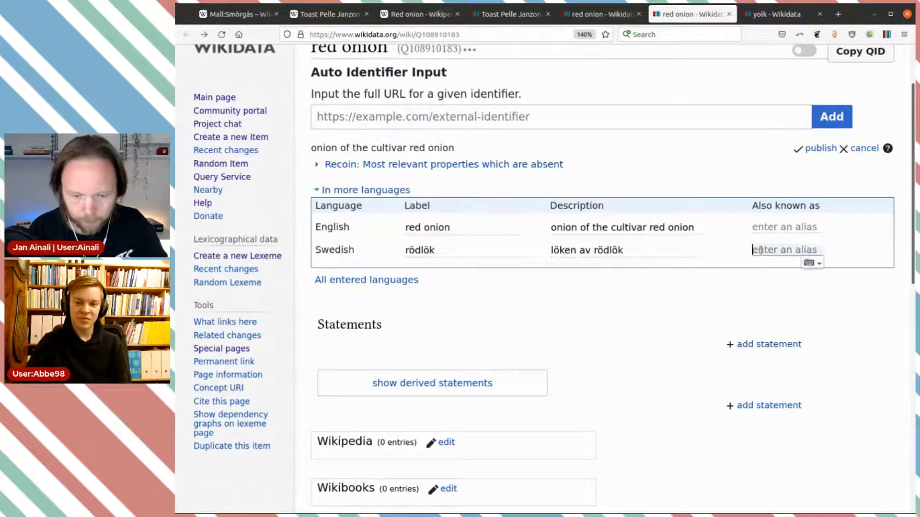
pyautogui.write('röd lök')
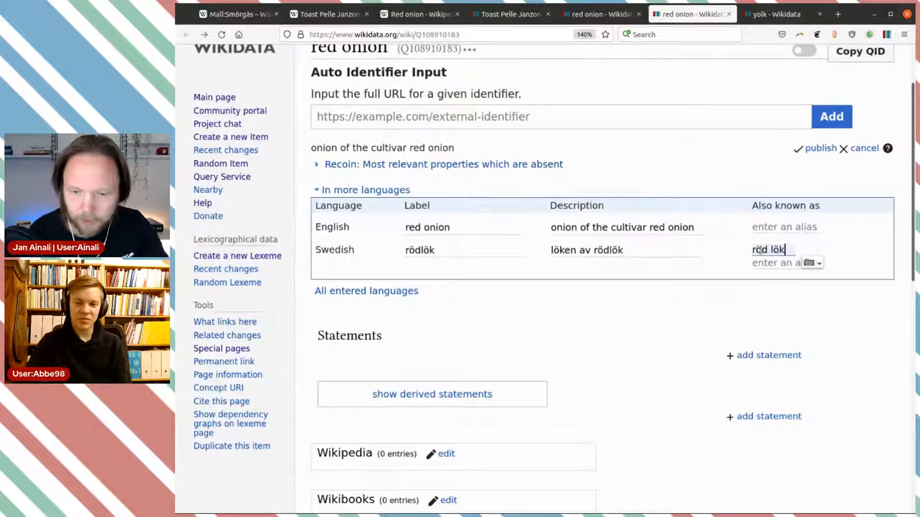
pyautogui.click(820, 148)
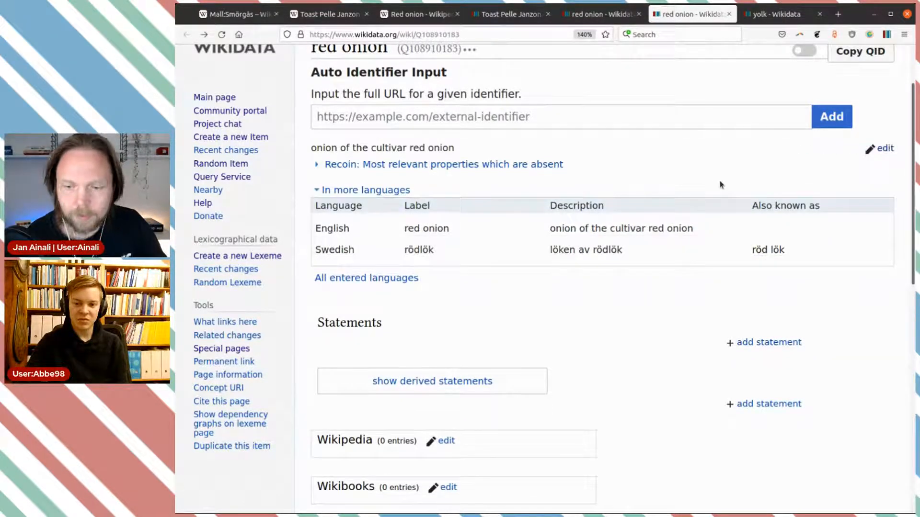
# Step: Add a subclass of statement with the value food to the new red onion item and publish it
pyautogui.click(771, 343)
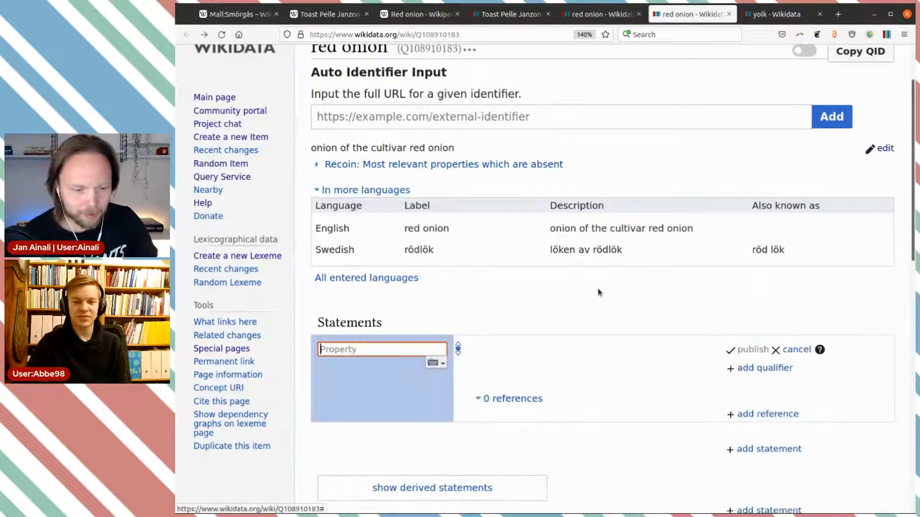
pyautogui.scroll(-3, 598, 292)
pyautogui.click(530, 244)
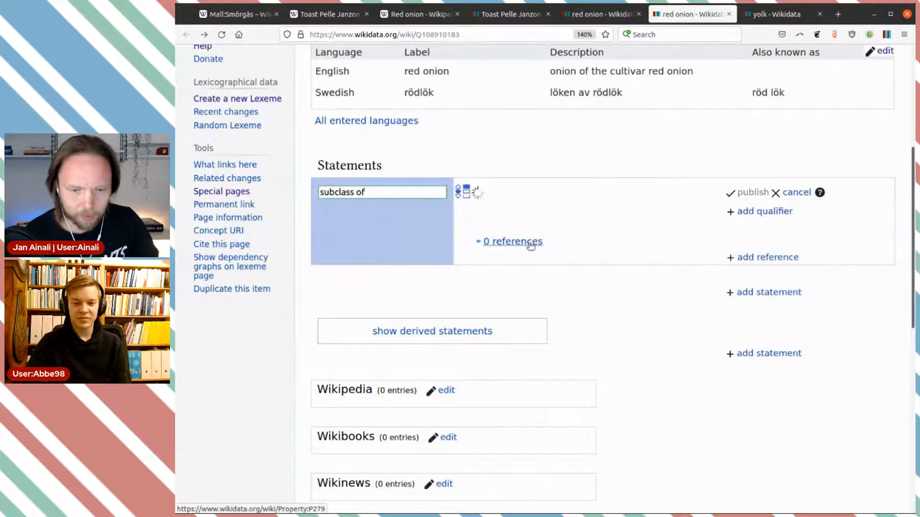
pyautogui.write('food')
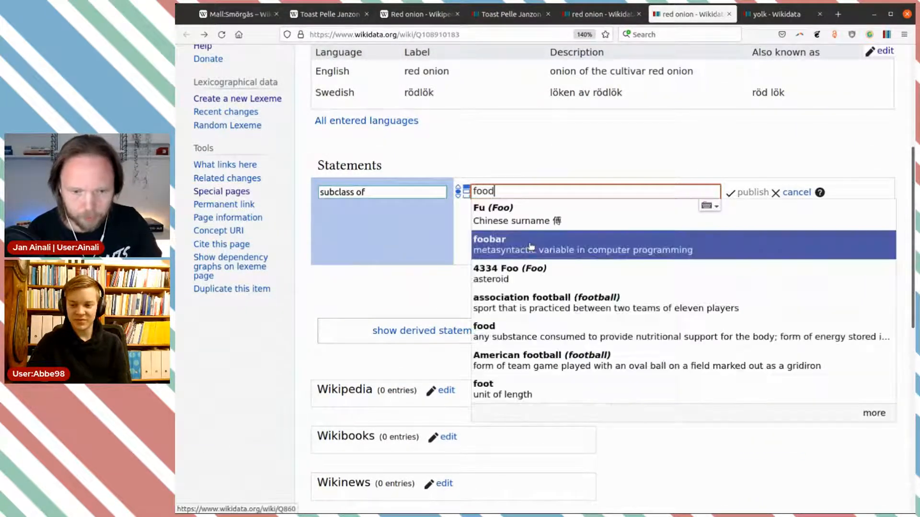
pyautogui.click(575, 217)
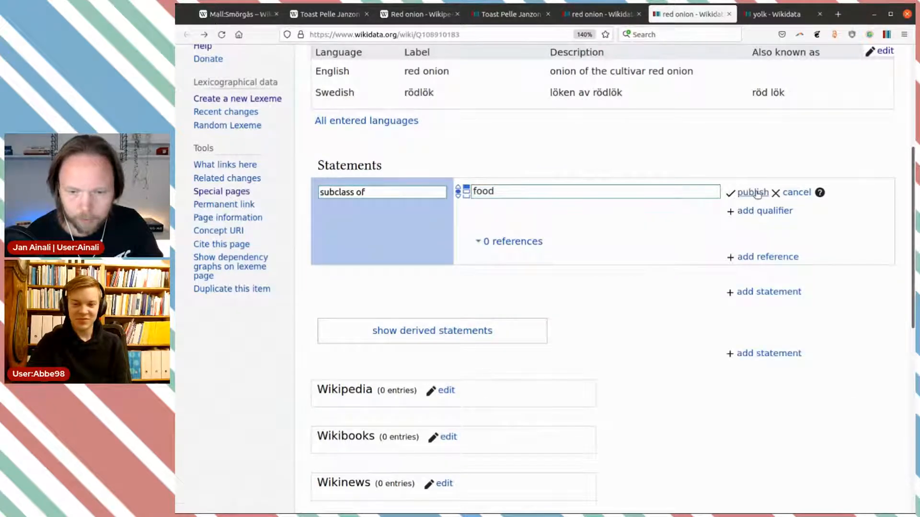
pyautogui.click(750, 193)
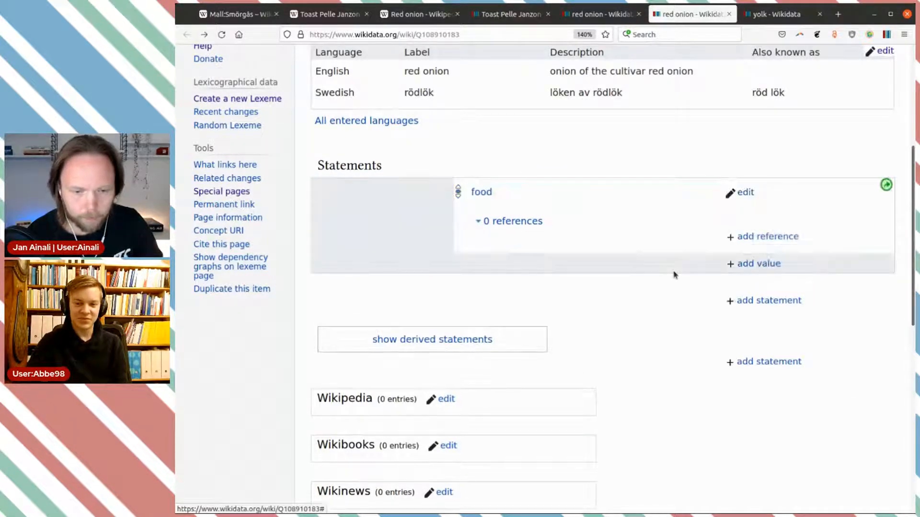
# Step: Start another statement on the new red onion item with the property natural product of taxon
pyautogui.scroll(-3, 674, 273)
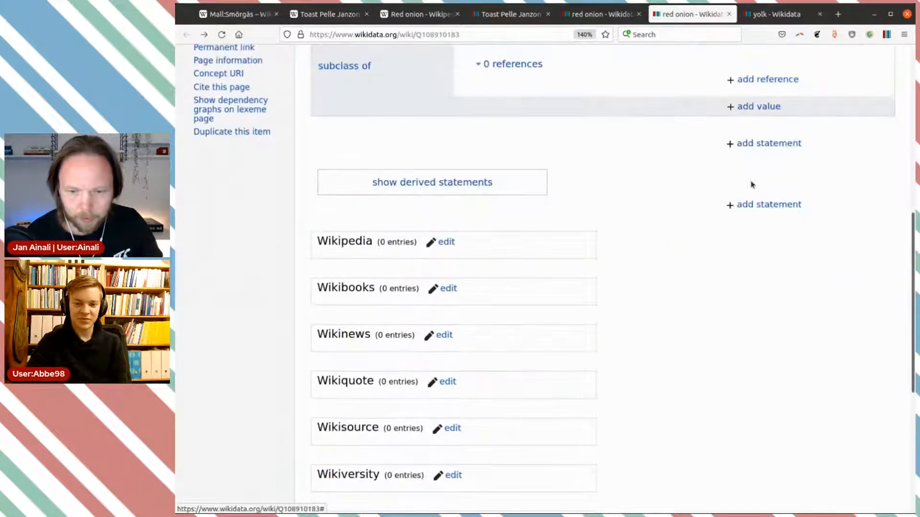
pyautogui.click(756, 148)
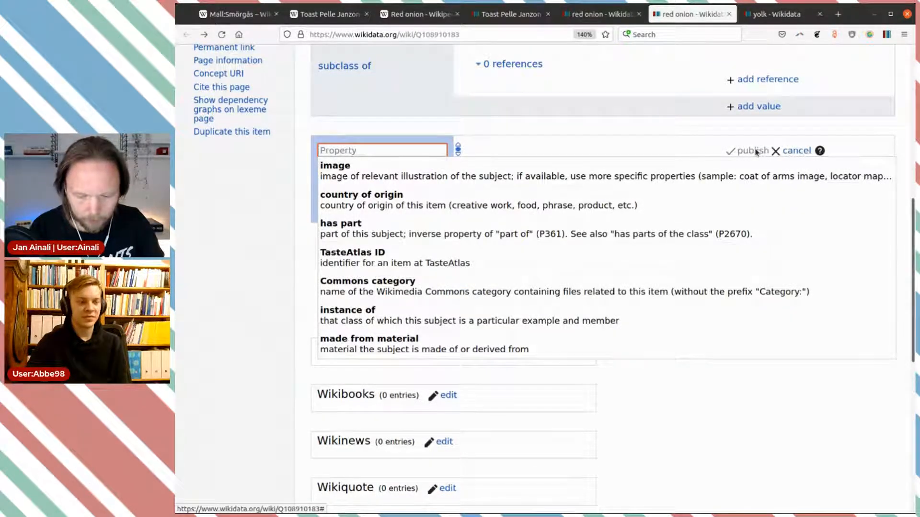
pyautogui.write('p')
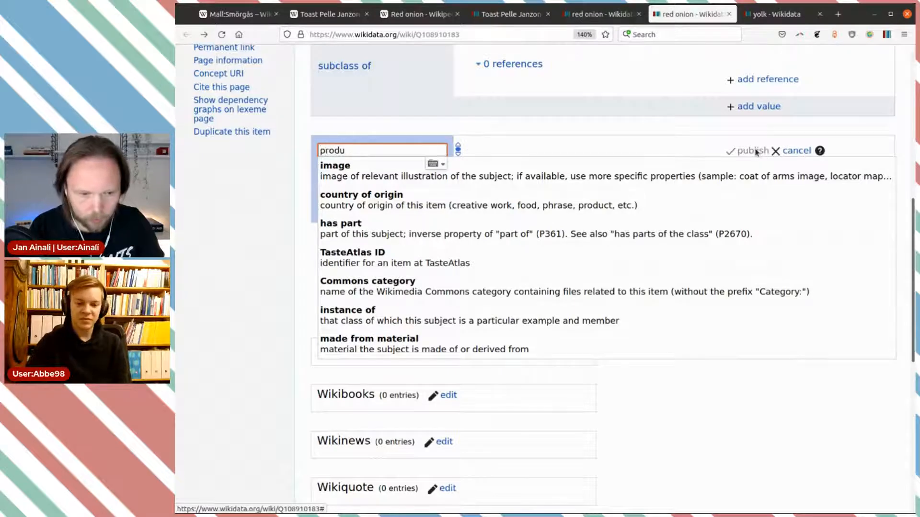
pyautogui.write('rodu')
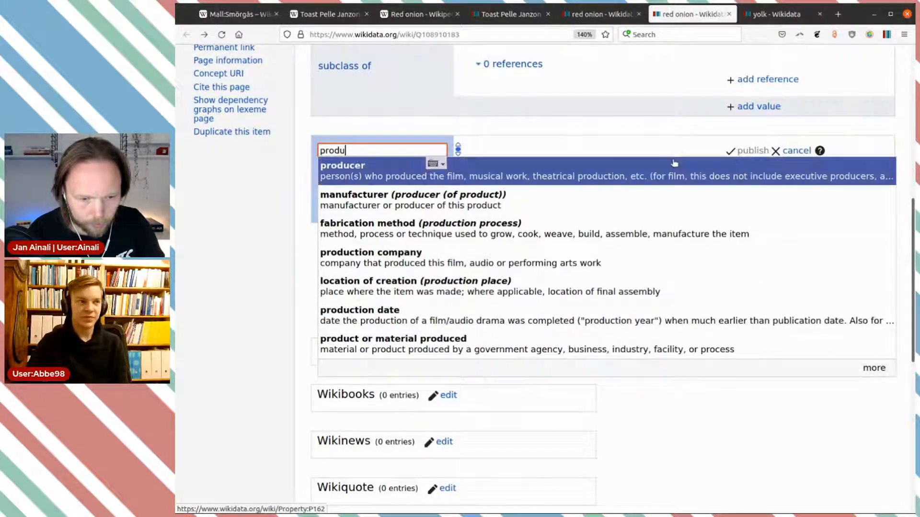
pyautogui.write('ced')
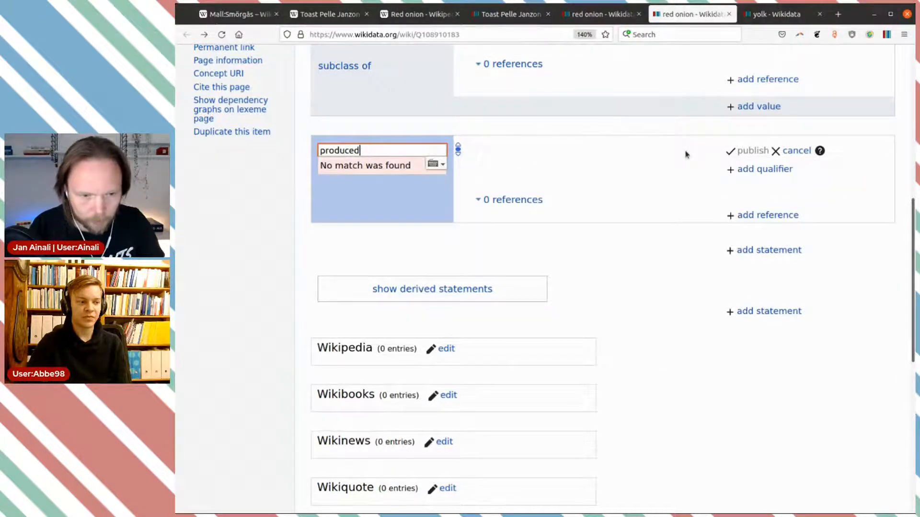
pyautogui.press('Return')
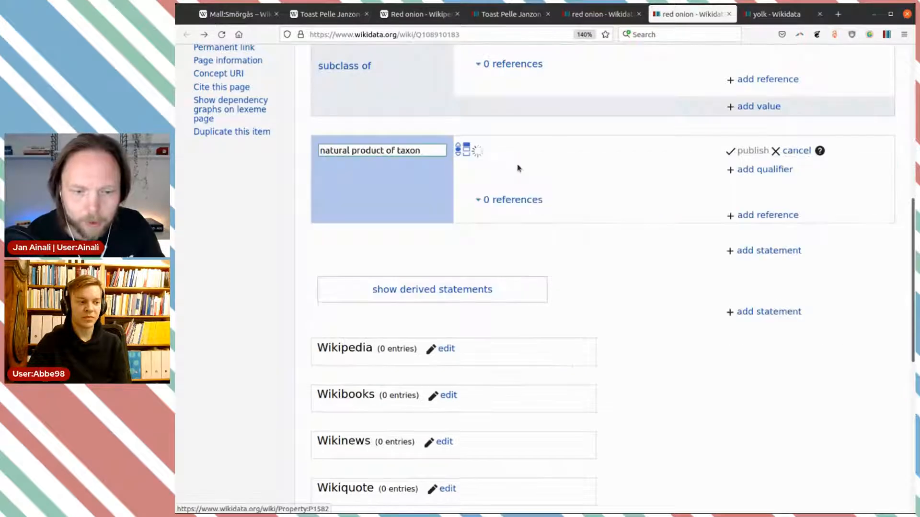
# Step: Copy the identifier Q622350 from the existing red onion cultivar item
pyautogui.click(605, 14)
pyautogui.doubleClick(424, 127)
pyautogui.hotkey('ctrl', 'c')
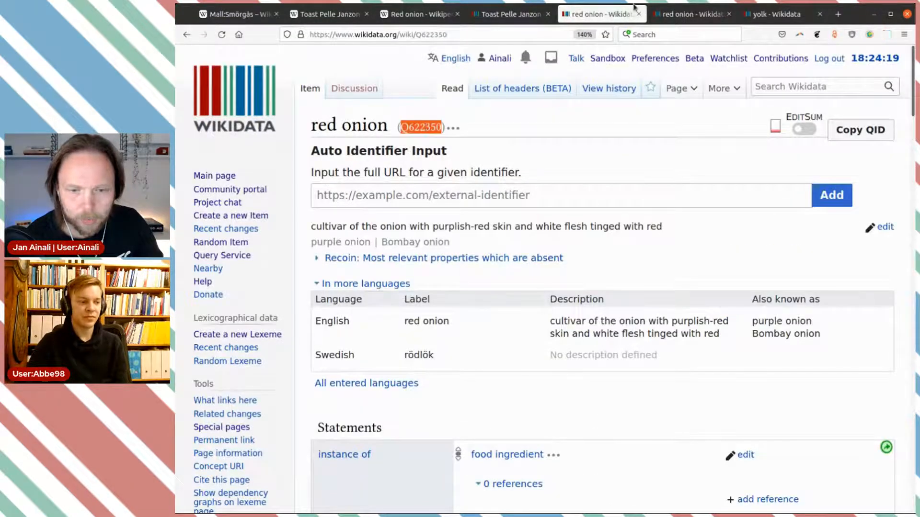
# Step: Set the natural product of taxon value on the new red onion item to Q622350 and publish the statement
pyautogui.click(668, 14)
pyautogui.hotkey('ctrl', 'v')
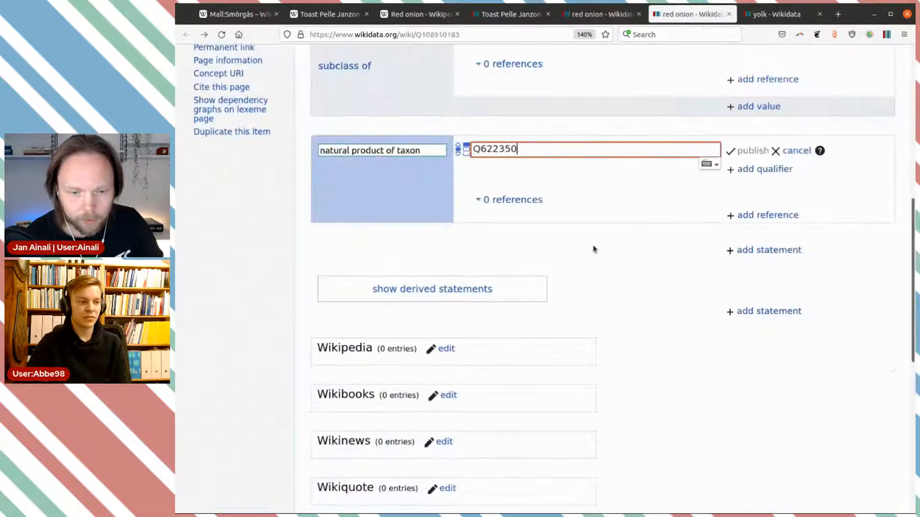
pyautogui.click(581, 172)
pyautogui.click(745, 151)
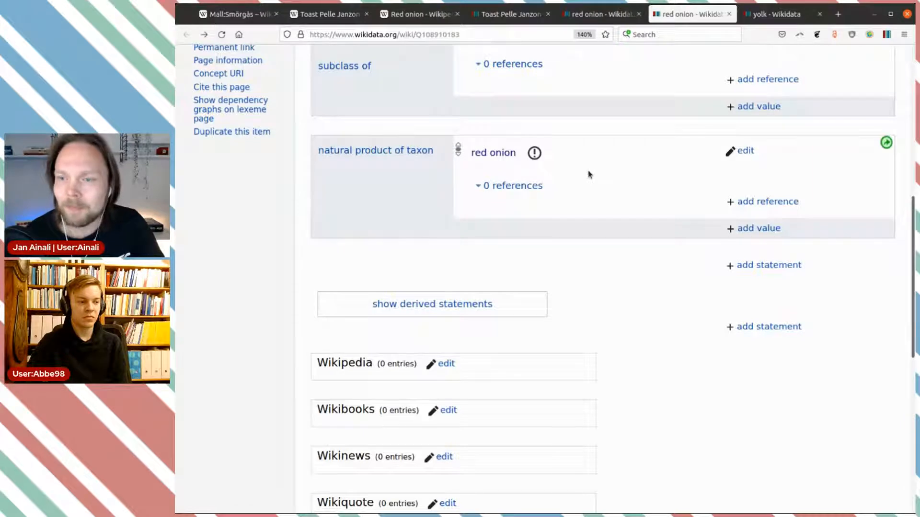
# Step: Copy the identifier Q108910183 of the new red onion item from its page address
pyautogui.scroll(3, 589, 174)
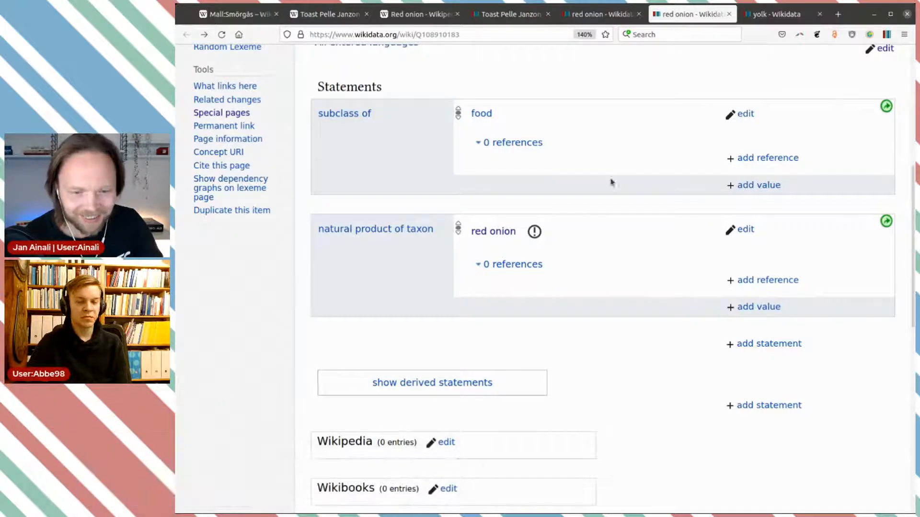
pyautogui.scroll(3, 608, 175)
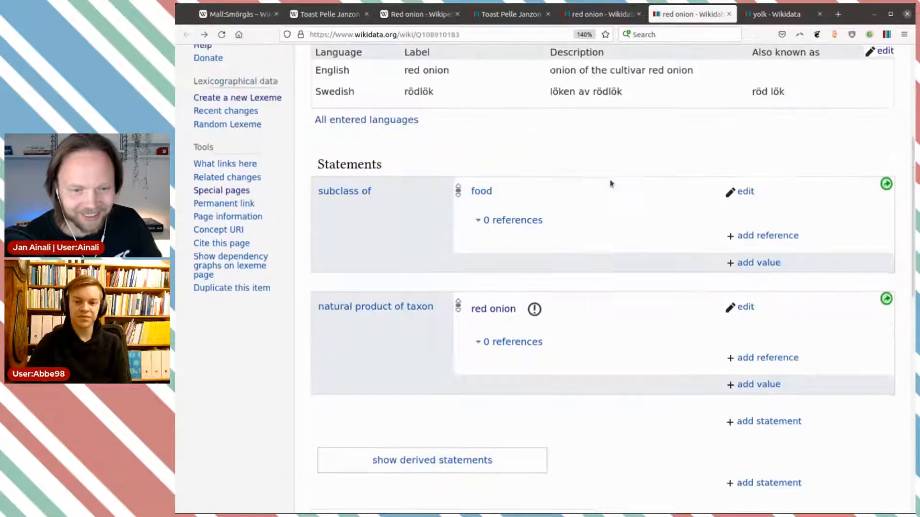
pyautogui.doubleClick(452, 34)
pyautogui.hotkey('ctrl', 'c')
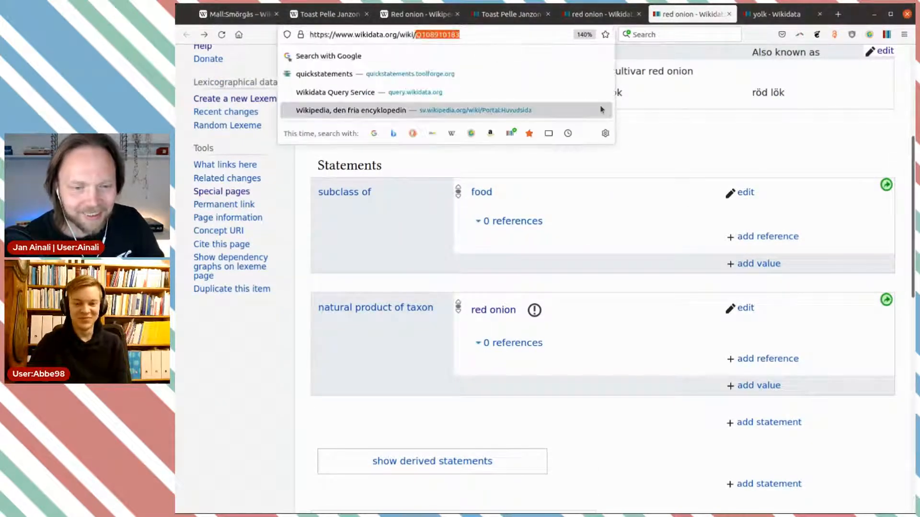
# Step: Add a this taxon is source of statement with the value Q108910183 to the red onion cultivar item and publish it
pyautogui.click(613, 19)
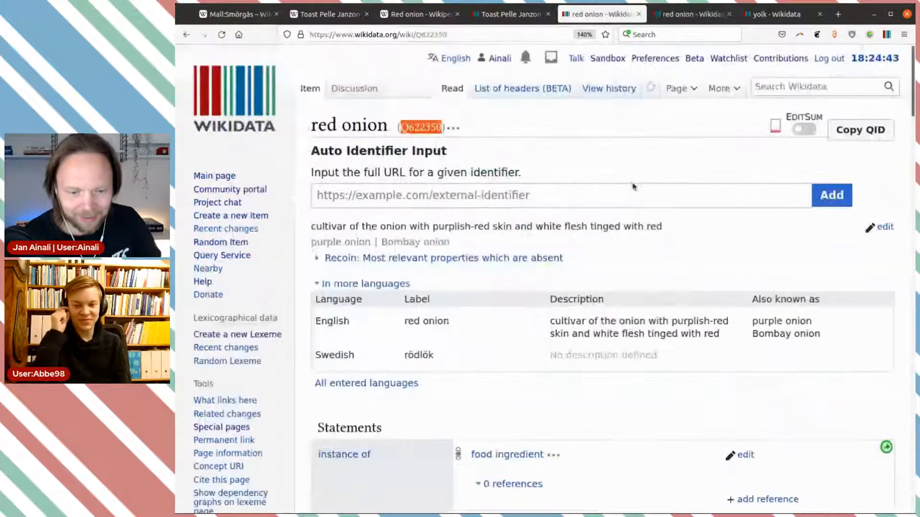
pyautogui.scroll(-10, 630, 187)
pyautogui.scroll(-10, 630, 188)
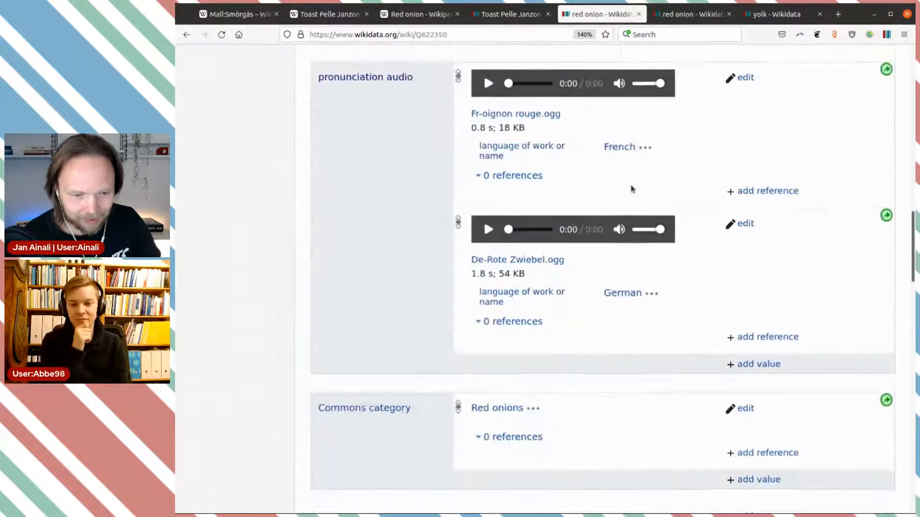
pyautogui.click(750, 229)
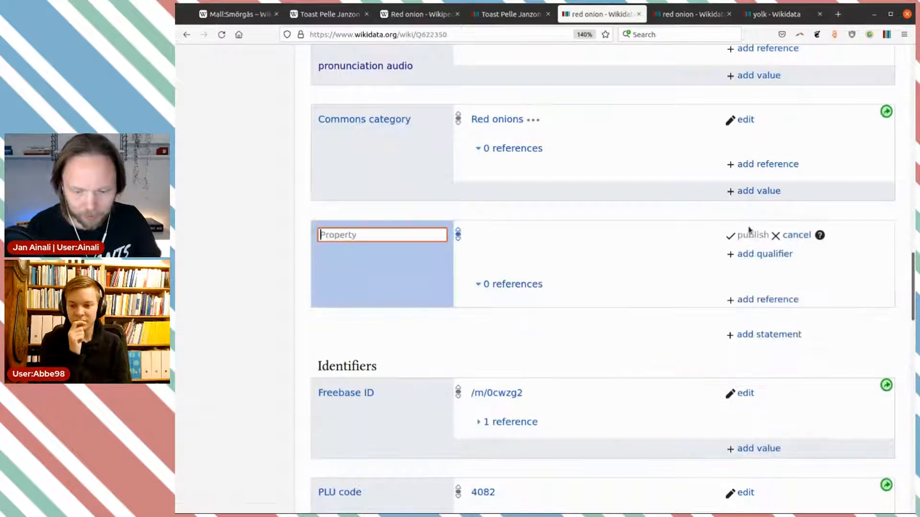
pyautogui.write('prod')
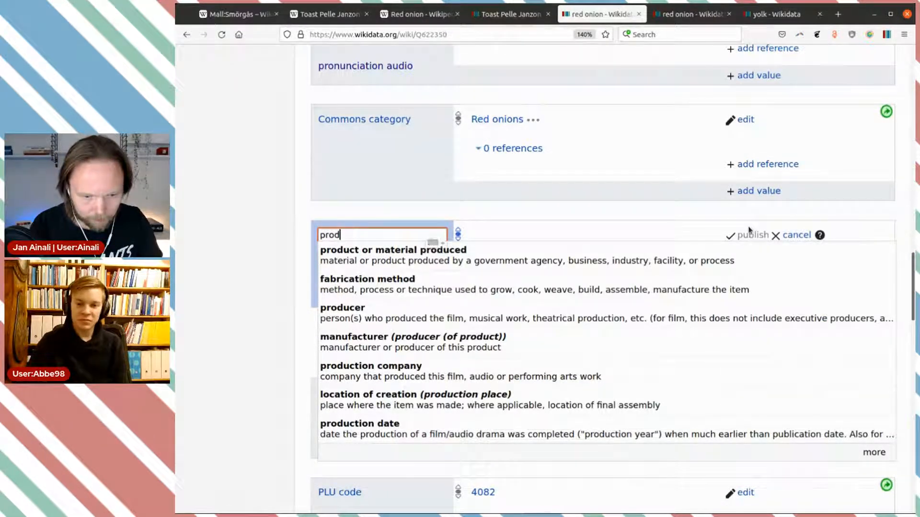
pyautogui.write('uces')
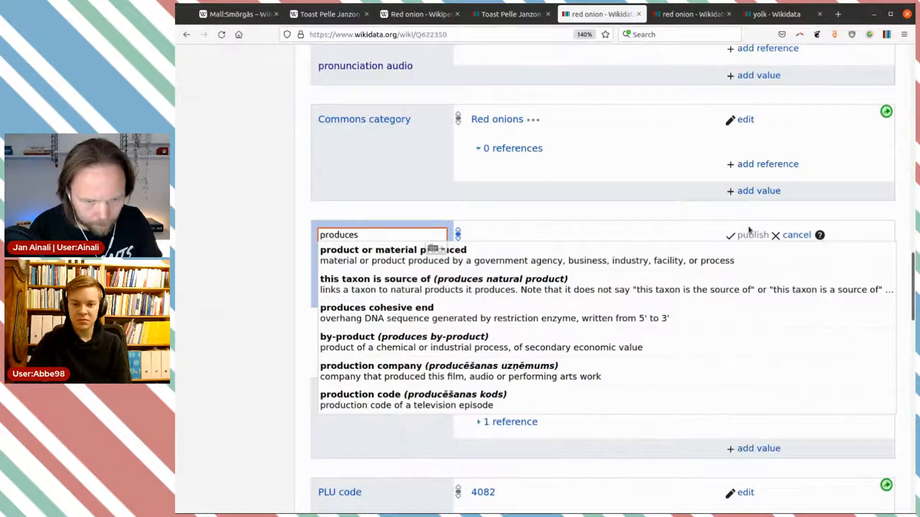
pyautogui.click(570, 286)
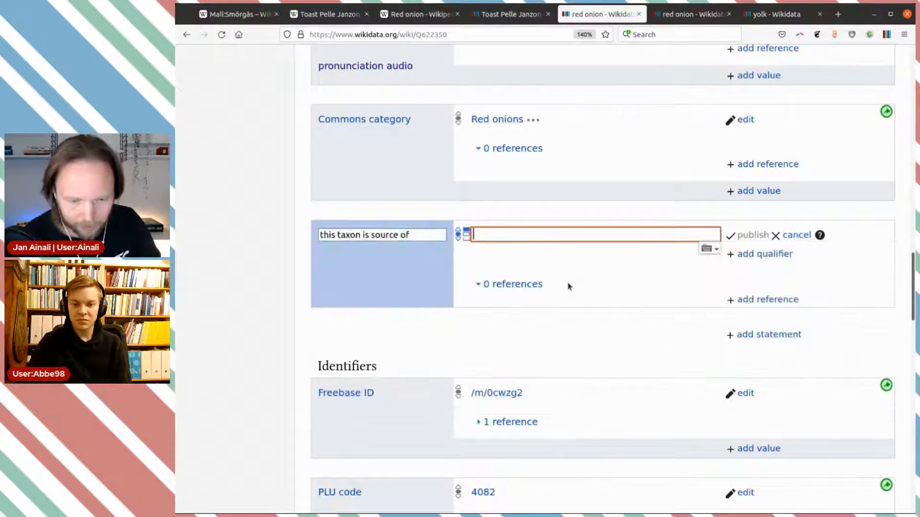
pyautogui.hotkey('ctrl', 'v')
pyautogui.click(582, 260)
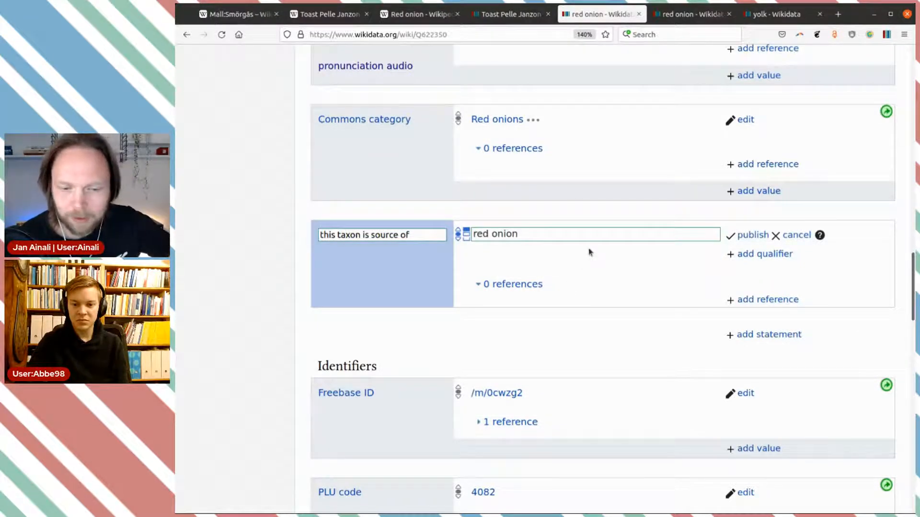
pyautogui.click(754, 236)
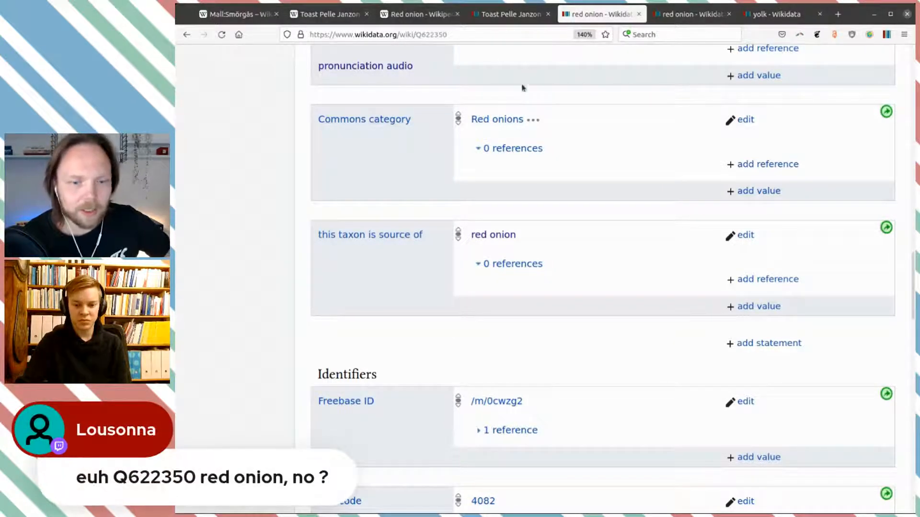
# Step: Examine the red onion cultivar item's instance of statements, its labels and descriptions in all languages, and its Wikipedia links
pyautogui.scroll(10, 605, 220)
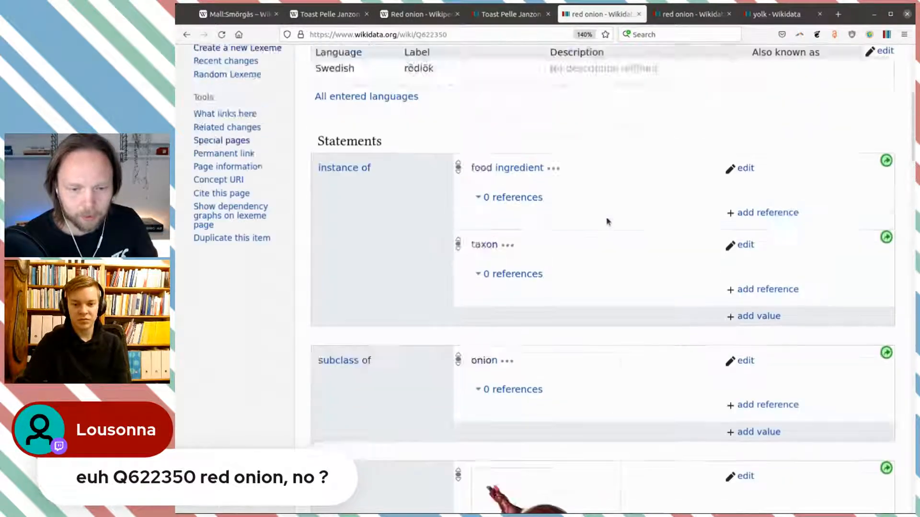
pyautogui.scroll(5, 606, 221)
pyautogui.scroll(-3, 607, 221)
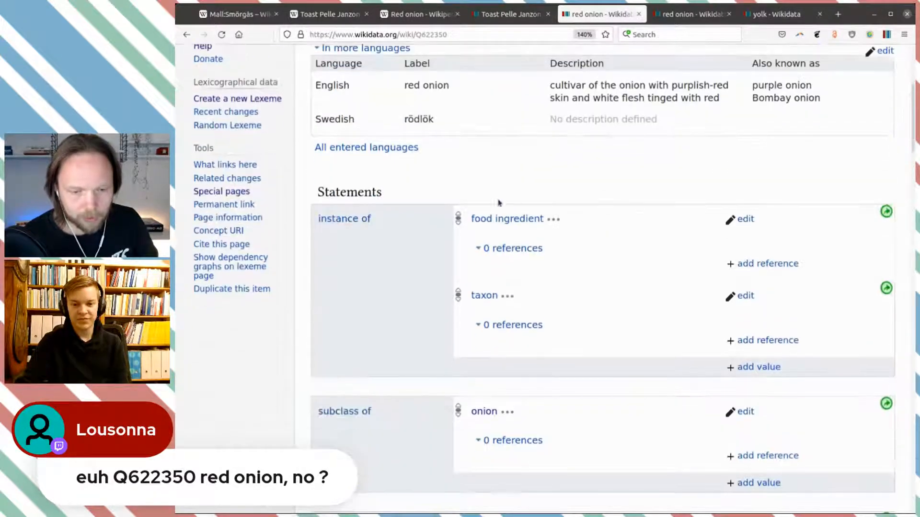
pyautogui.moveTo(490, 299)
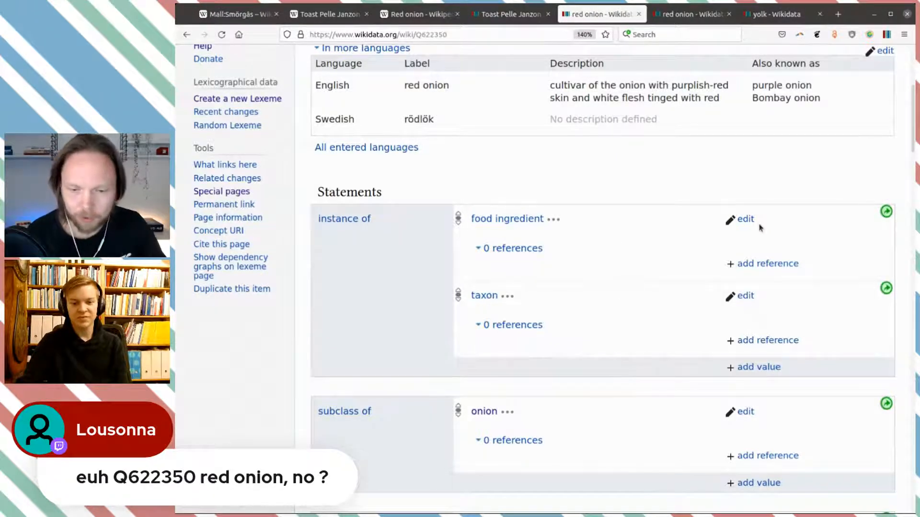
pyautogui.moveTo(588, 87); pyautogui.dragTo(543, 90)
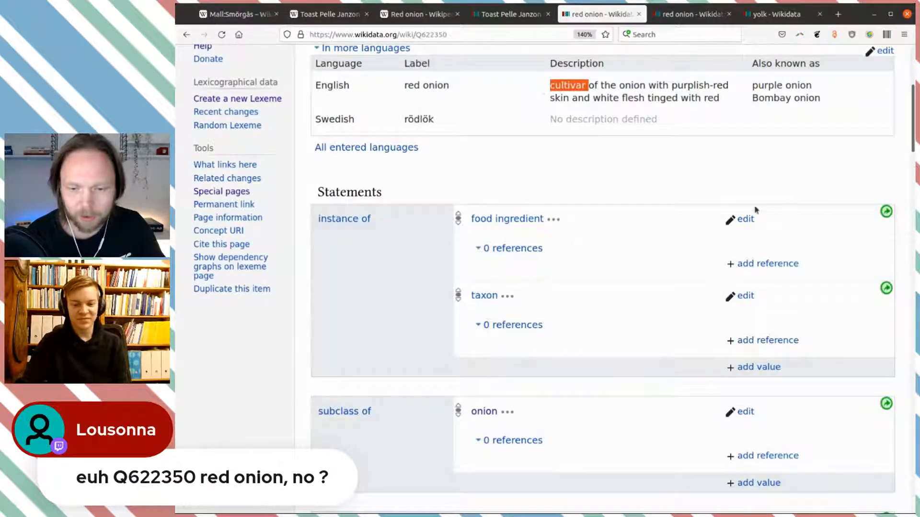
pyautogui.click(387, 147)
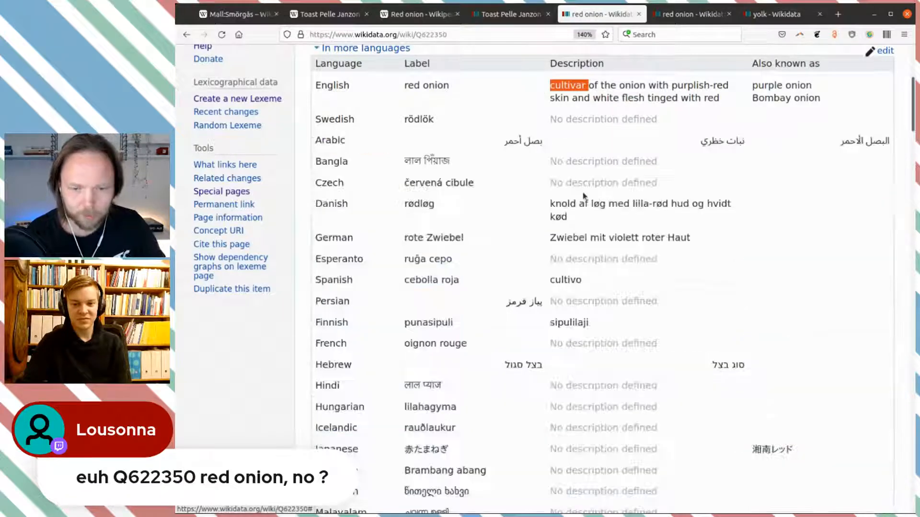
pyautogui.scroll(-15, 723, 228)
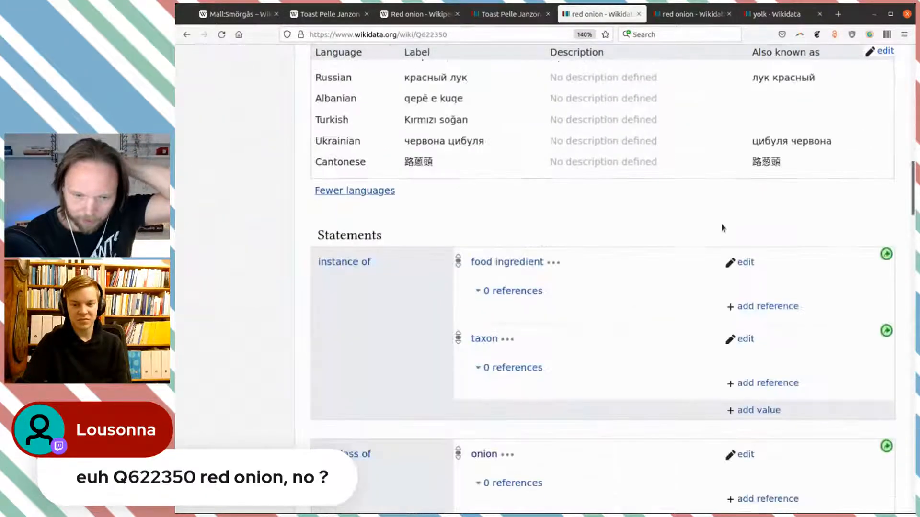
pyautogui.scroll(-20, 724, 228)
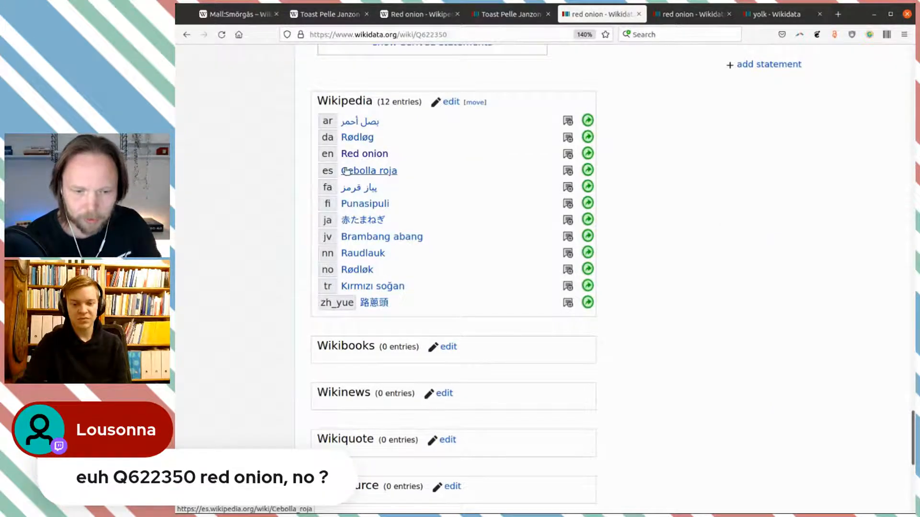
# Step: Remove the food ingredient value from the instance of statement on the red onion cultivar item
pyautogui.scroll(15, 530, 248)
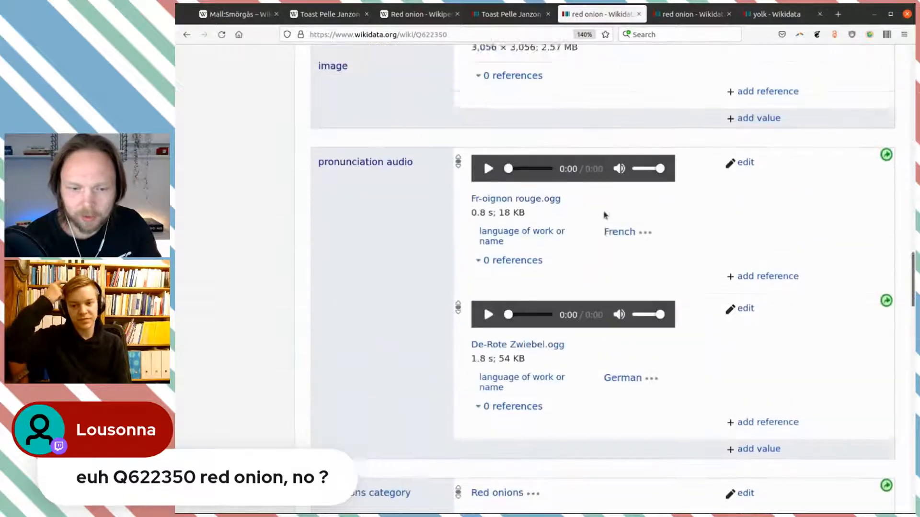
pyautogui.scroll(10, 605, 216)
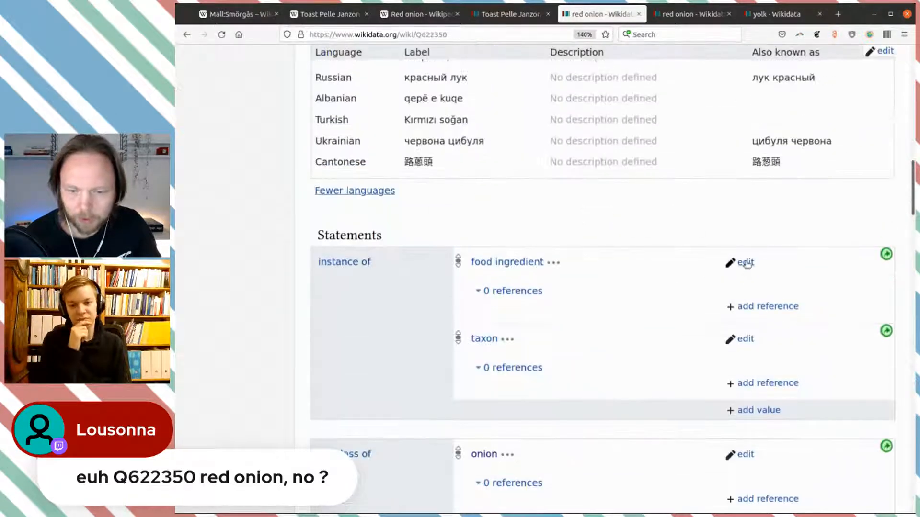
pyautogui.click(746, 265)
pyautogui.click(778, 264)
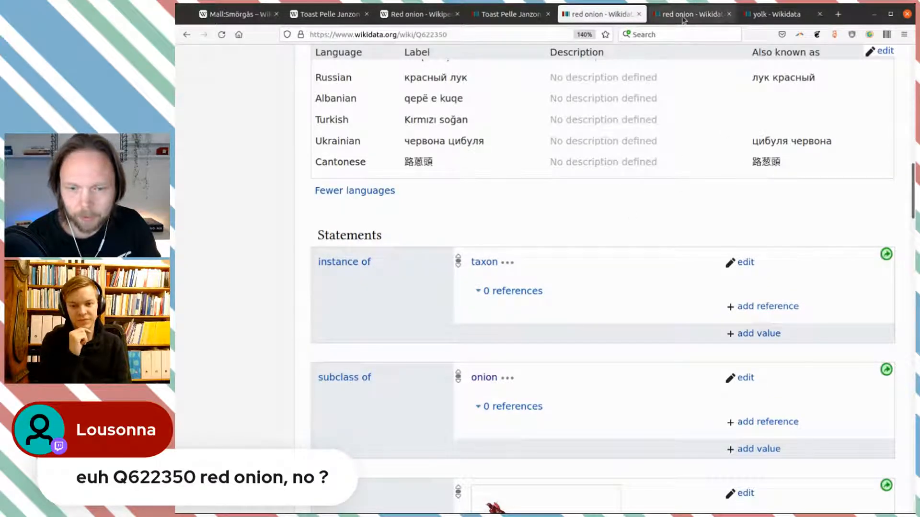
# Step: Reload the new red onion item and copy its identifier Q108910183 from the heading
pyautogui.click(688, 14)
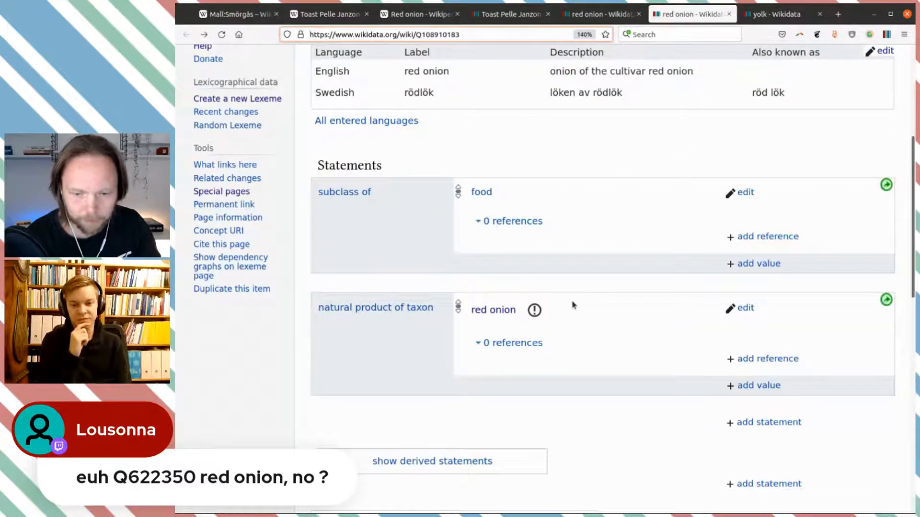
pyautogui.click(221, 34)
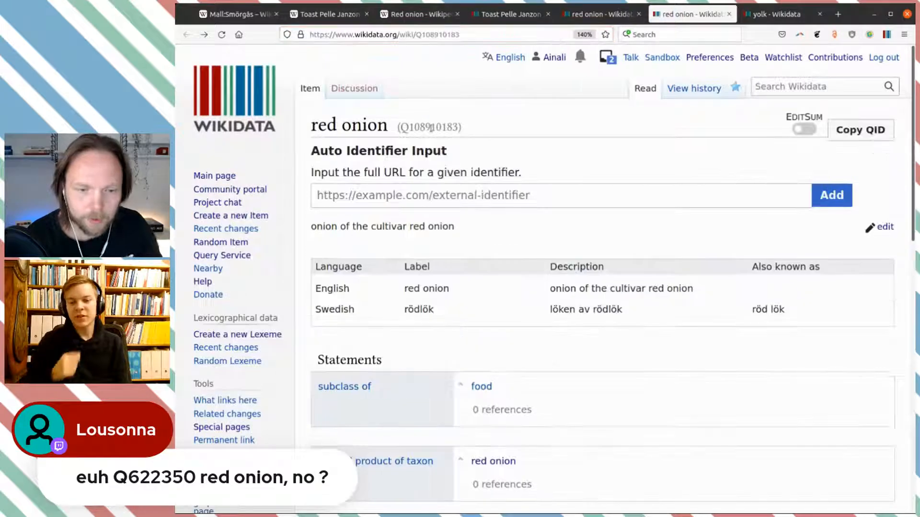
pyautogui.doubleClick(430, 127)
pyautogui.hotkey('ctrl', 'c')
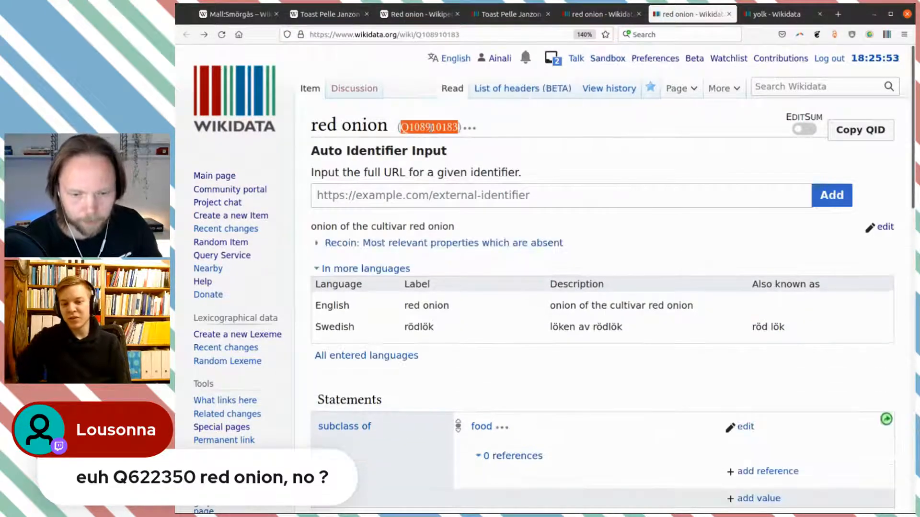
# Step: Change the subclass of value on the new red onion item to food ingredient and publish it
pyautogui.scroll(-5, 672, 357)
pyautogui.scroll(2, 688, 329)
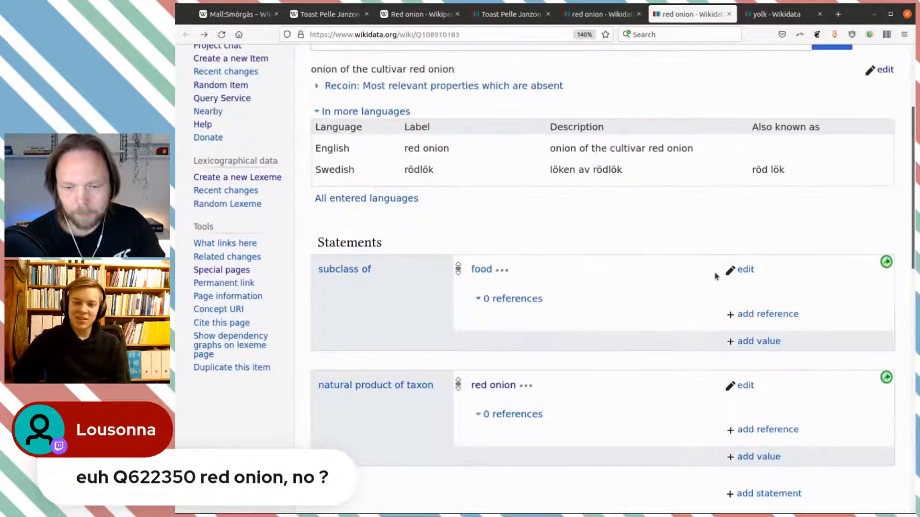
pyautogui.click(742, 270)
pyautogui.write('food ing')
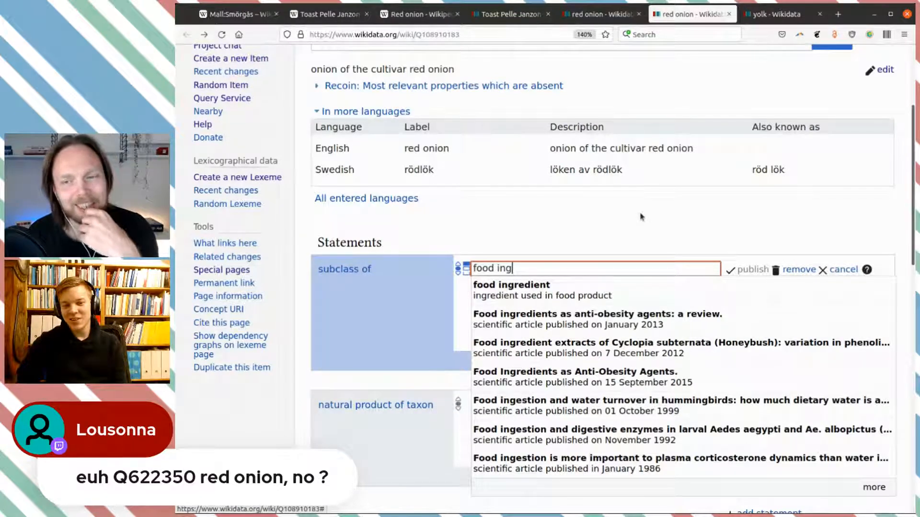
pyautogui.click(581, 288)
pyautogui.click(748, 269)
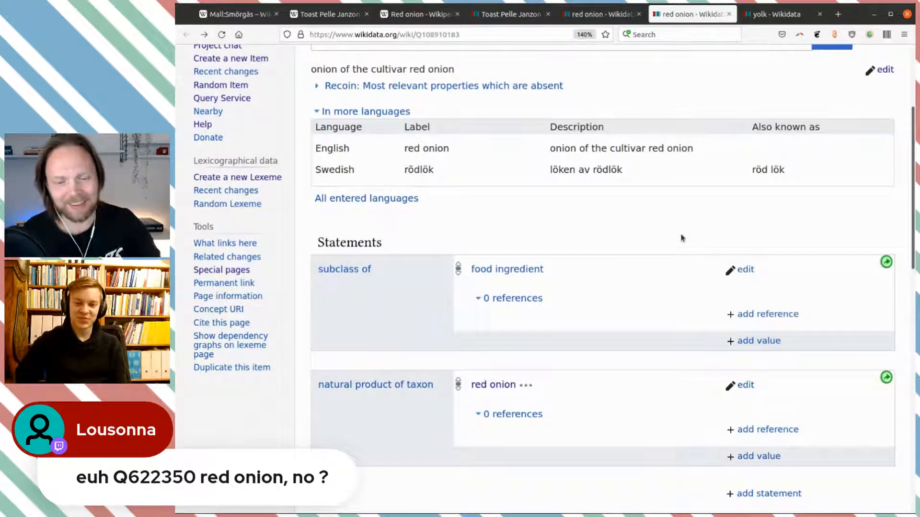
# Step: Replace the pending has part value on the Toast Pelle Janzon item with red onion (Q108910183) and publish it
pyautogui.click(502, 20)
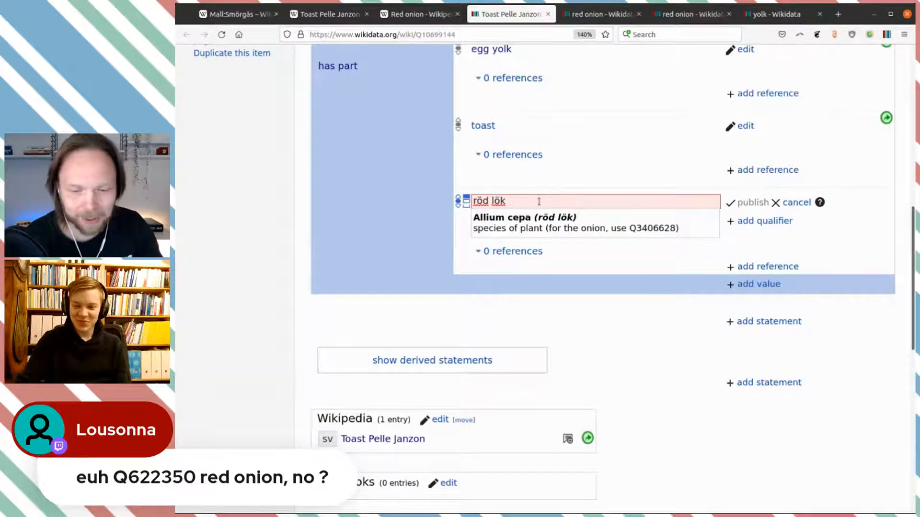
pyautogui.moveTo(539, 198); pyautogui.dragTo(428, 190)
pyautogui.hotkey('ctrl', 'v')
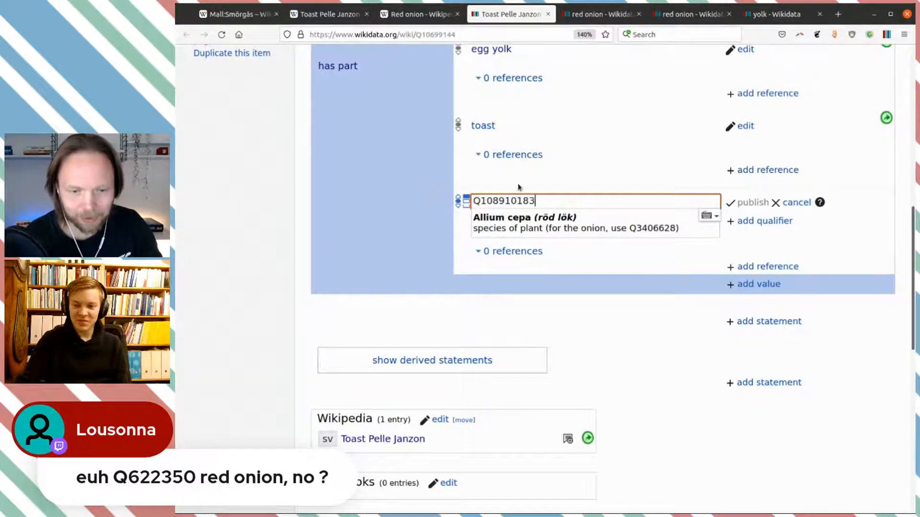
pyautogui.click(540, 224)
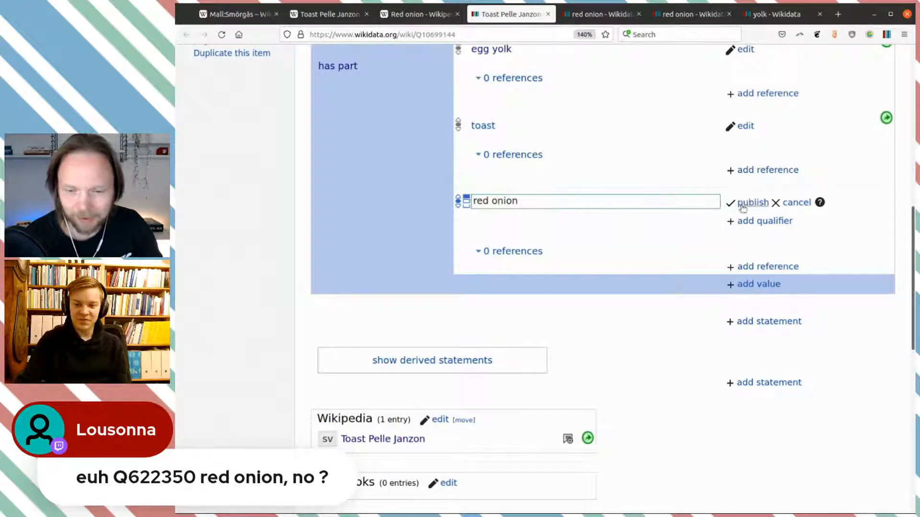
pyautogui.click(752, 203)
# Step: Start a new statement on the Toast Pelle Janzon item with the property named after
pyautogui.scroll(3, 634, 269)
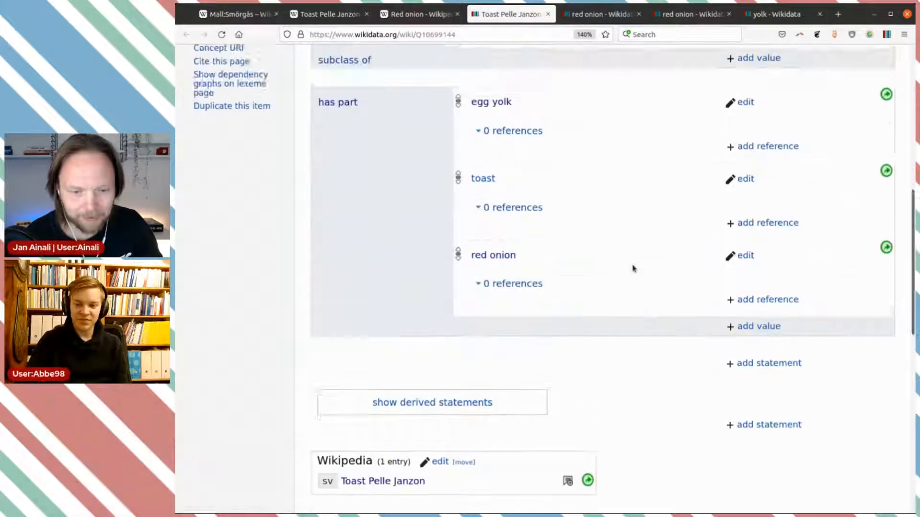
pyautogui.scroll(-2, 633, 269)
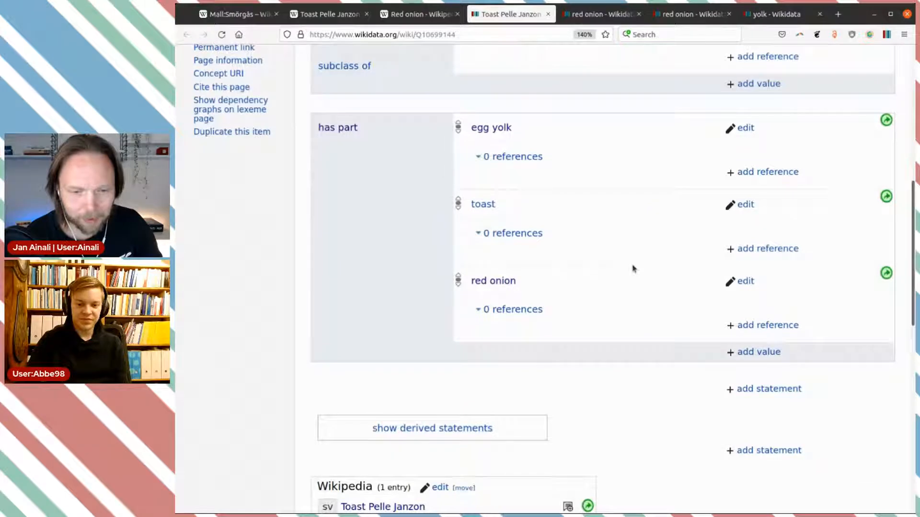
pyautogui.click(761, 386)
pyautogui.write('name')
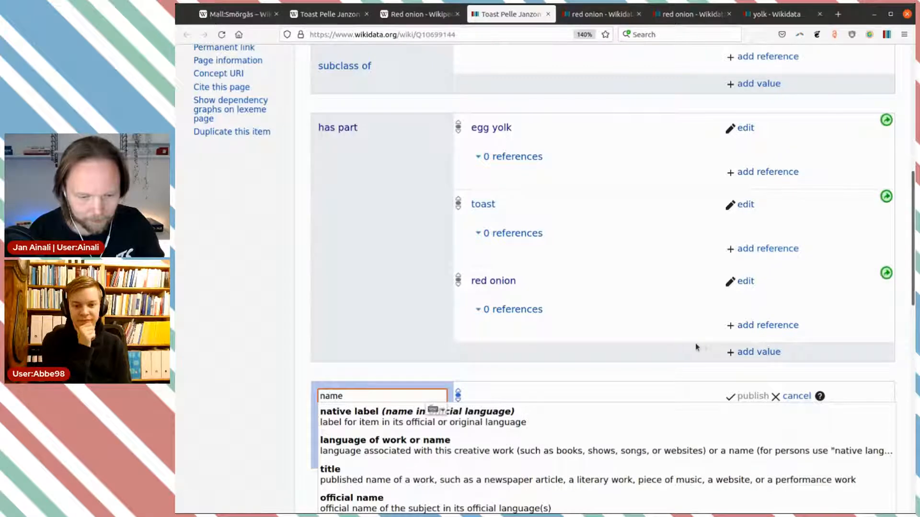
pyautogui.scroll(-4, 696, 345)
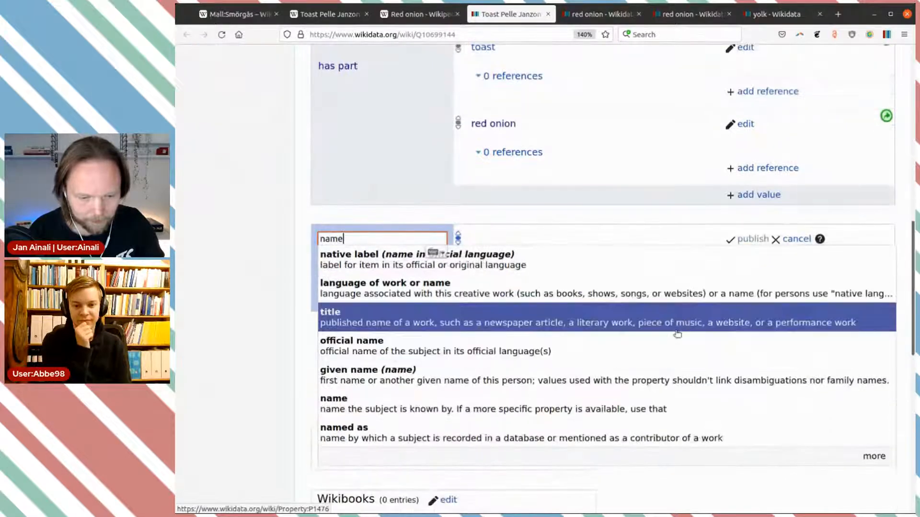
pyautogui.write('d')
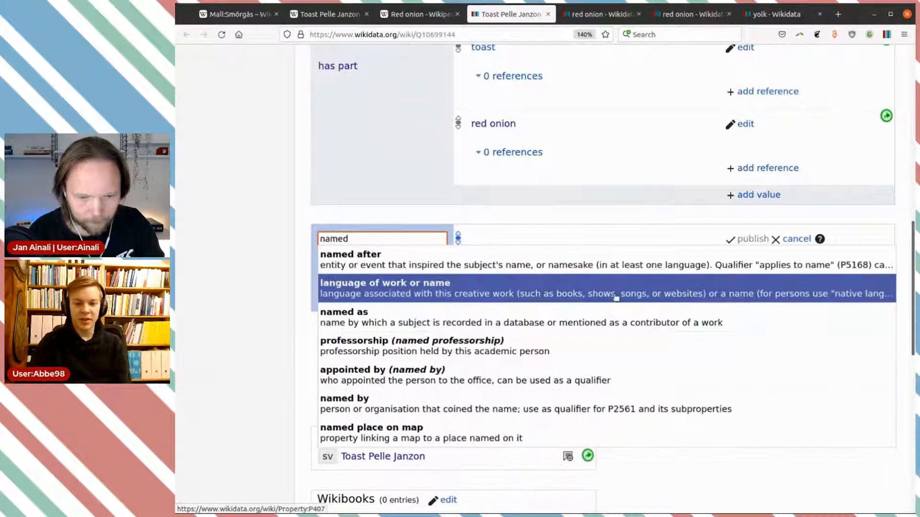
pyautogui.click(618, 259)
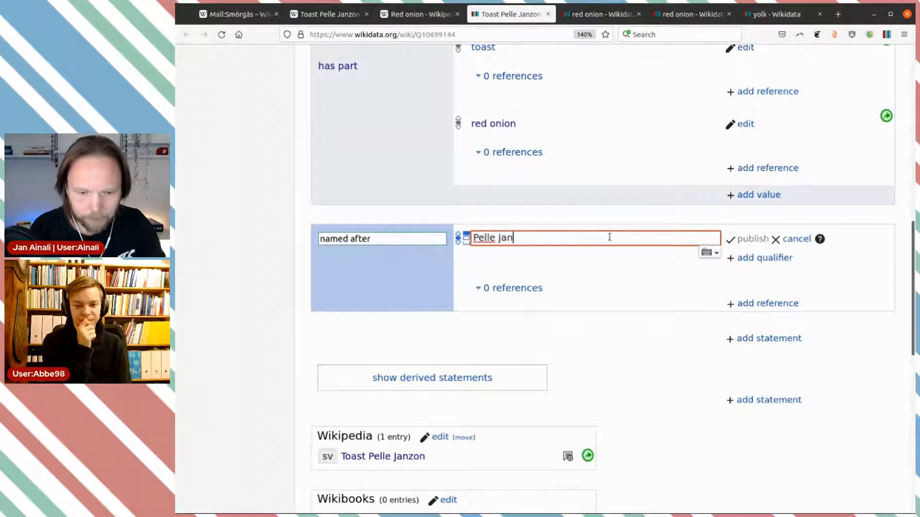
# Step: Search for Pelle Janz as the named after value, and check the opera singer's name in the Swedish Toast Pelle Janzon article
pyautogui.write('Pelle jan')
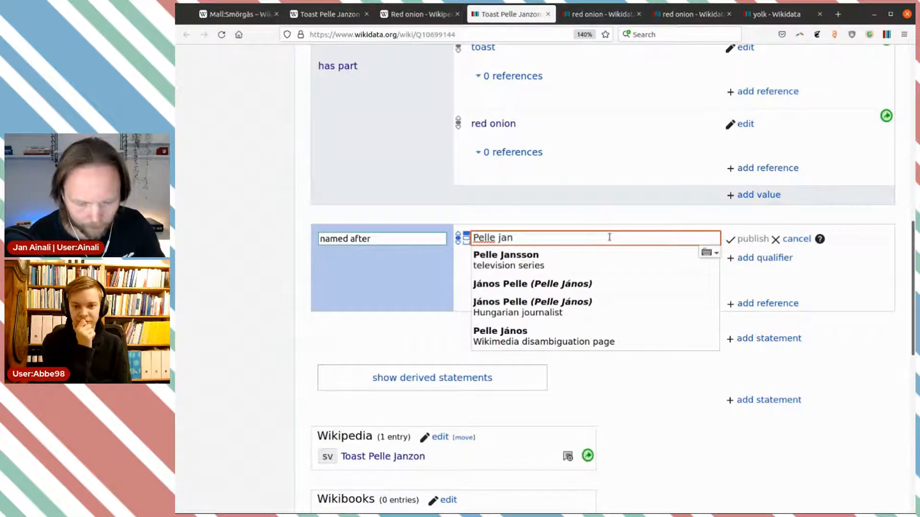
pyautogui.write('z')
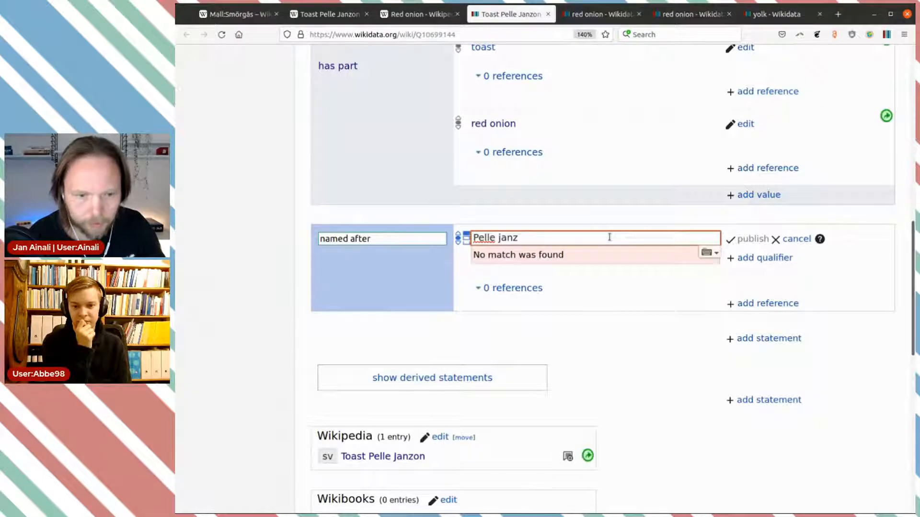
pyautogui.hotkey('ctrl', 'pageup')
pyautogui.hotkey('ctrl', 'pageup')
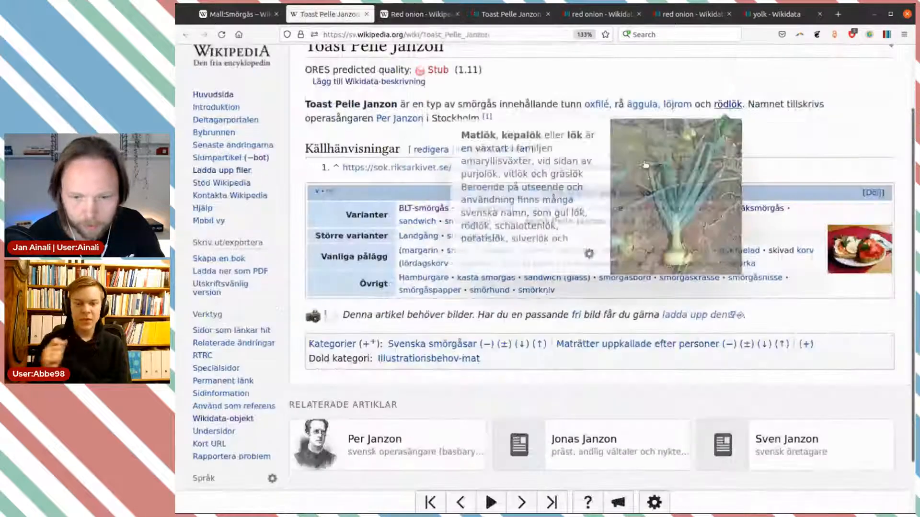
pyautogui.moveTo(398, 122)
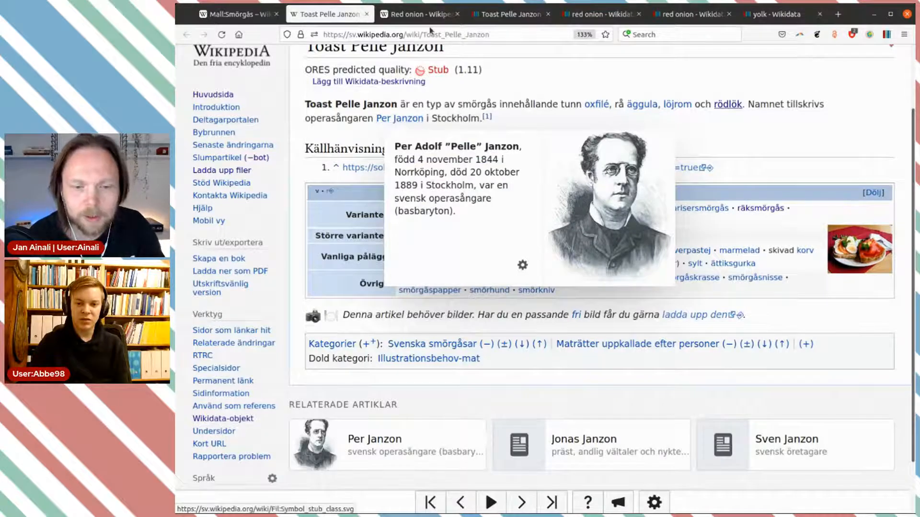
pyautogui.click(515, 18)
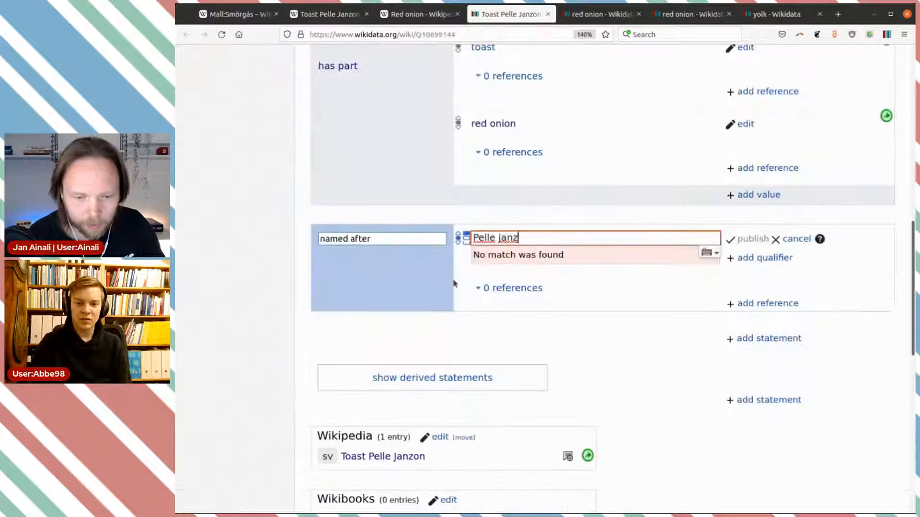
# Step: Set the named after value to Per Janzon and publish the statement
pyautogui.tripleClick(514, 238)
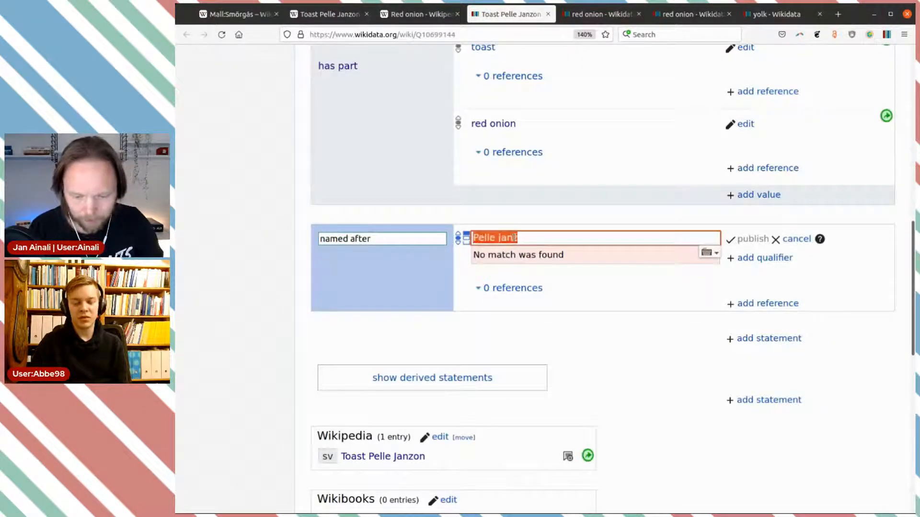
pyautogui.write('Per Janz')
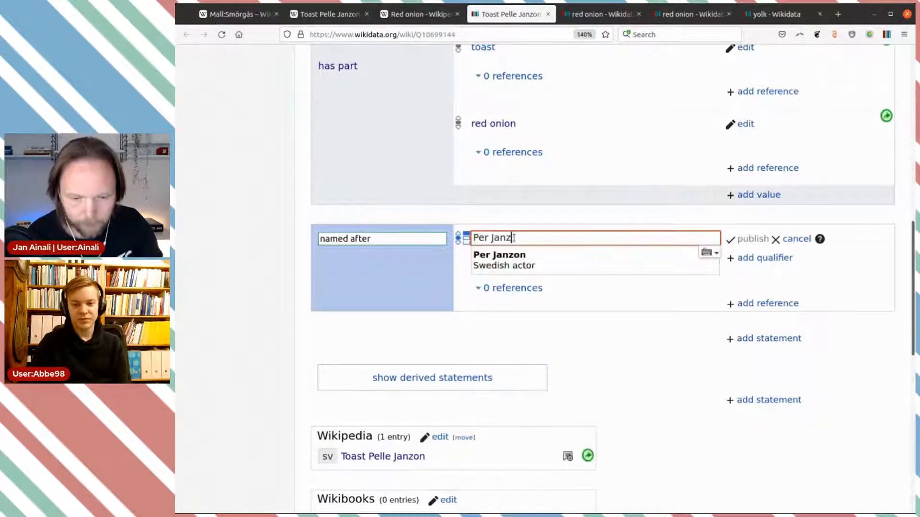
pyautogui.click(597, 258)
pyautogui.click(750, 239)
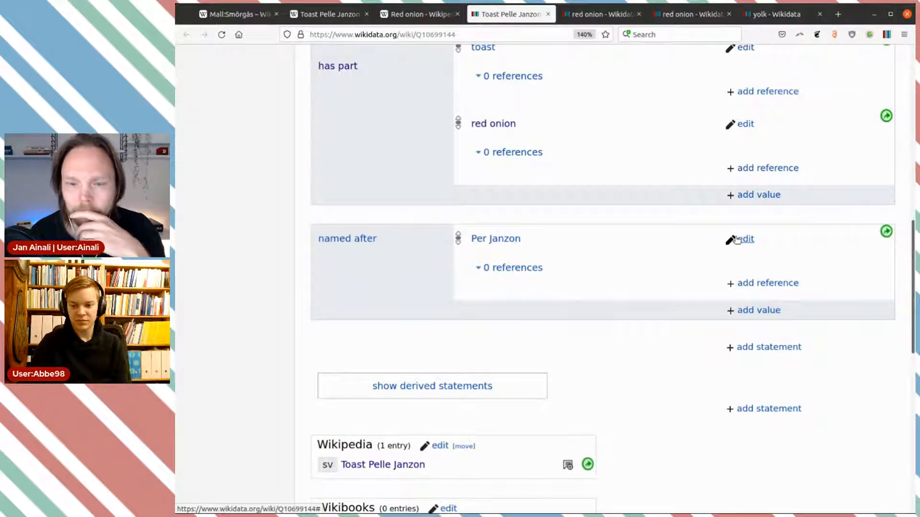
# Step: Close the Red onion Wikipedia article and check the remaining ingredients in the Swedish Toast Pelle Janzon article
pyautogui.scroll(6, 709, 263)
pyautogui.scroll(-2, 692, 273)
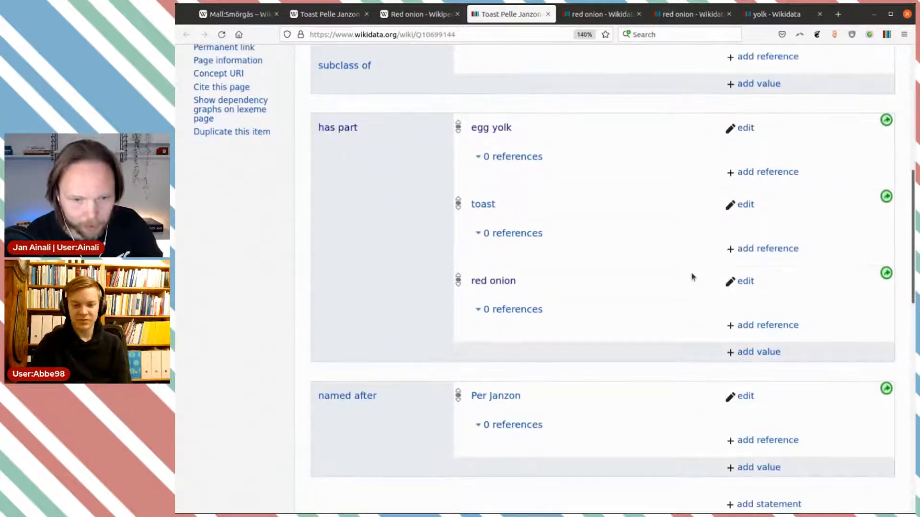
pyautogui.hotkey('ctrl', 'pageup')
pyautogui.scroll(5, 691, 276)
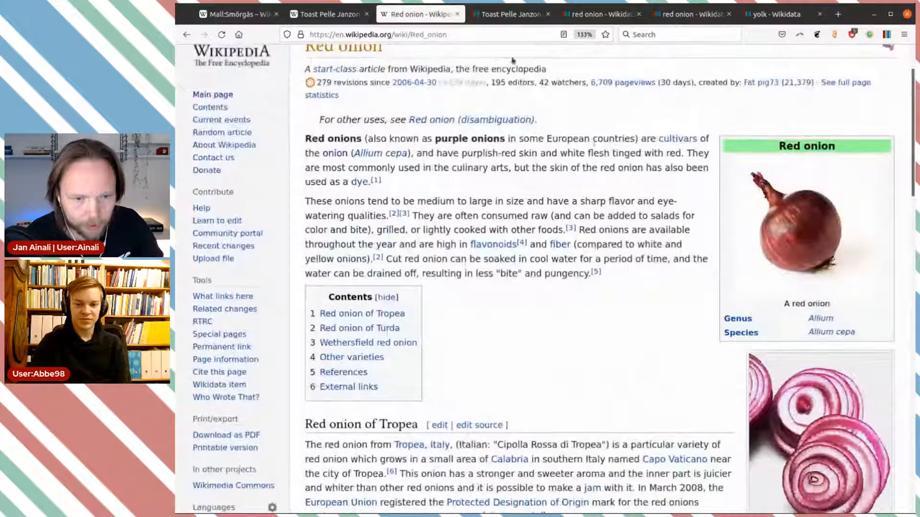
pyautogui.click(457, 14)
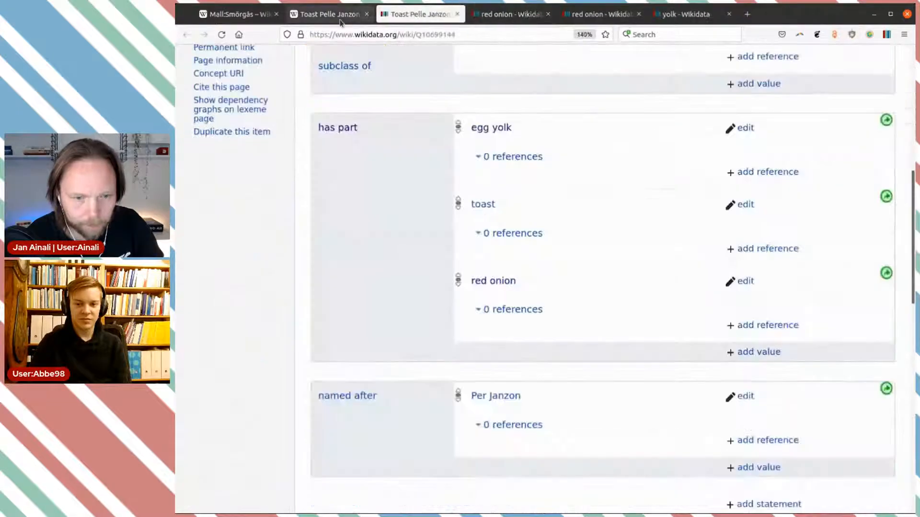
pyautogui.click(342, 14)
pyautogui.click(458, 15)
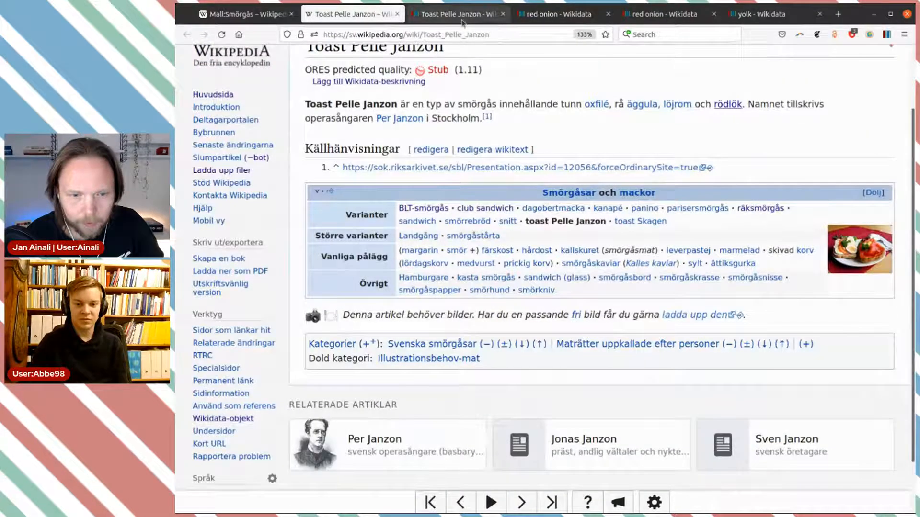
# Step: Add beef tenderloin (oxfilé) as a has part value on the Toast Pelle Janzon item and publish it
pyautogui.scroll(-3, 604, 277)
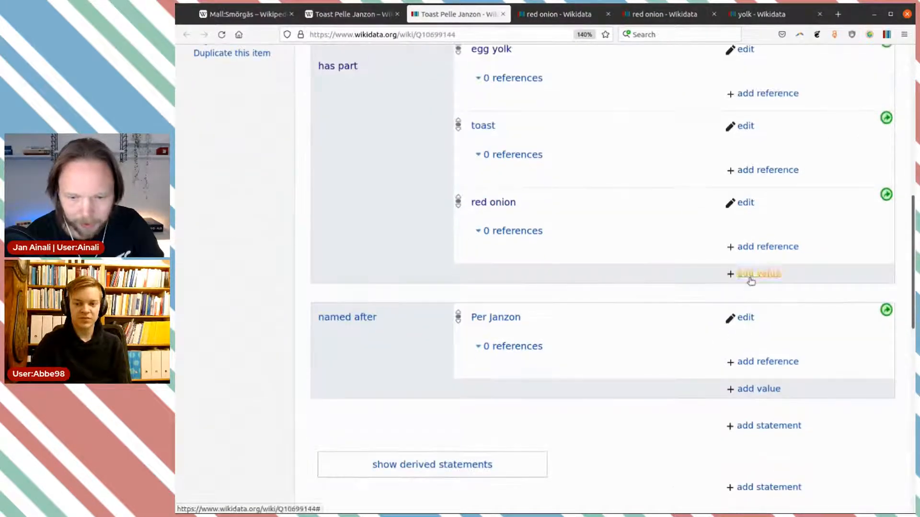
pyautogui.click(750, 276)
pyautogui.write('oxfi')
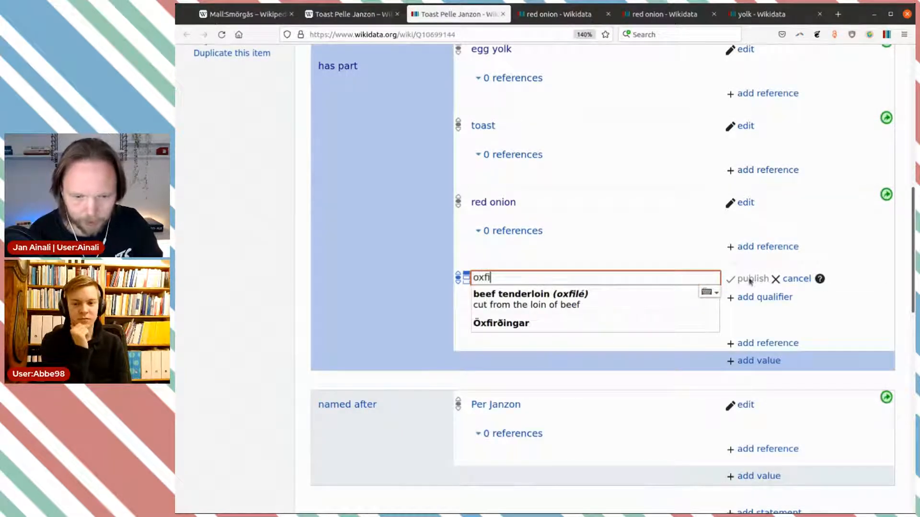
pyautogui.click(627, 301)
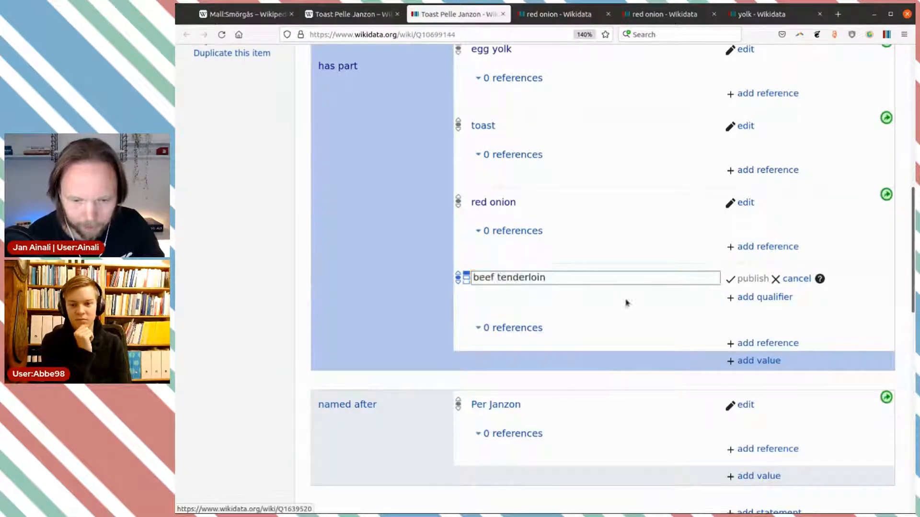
pyautogui.click(750, 279)
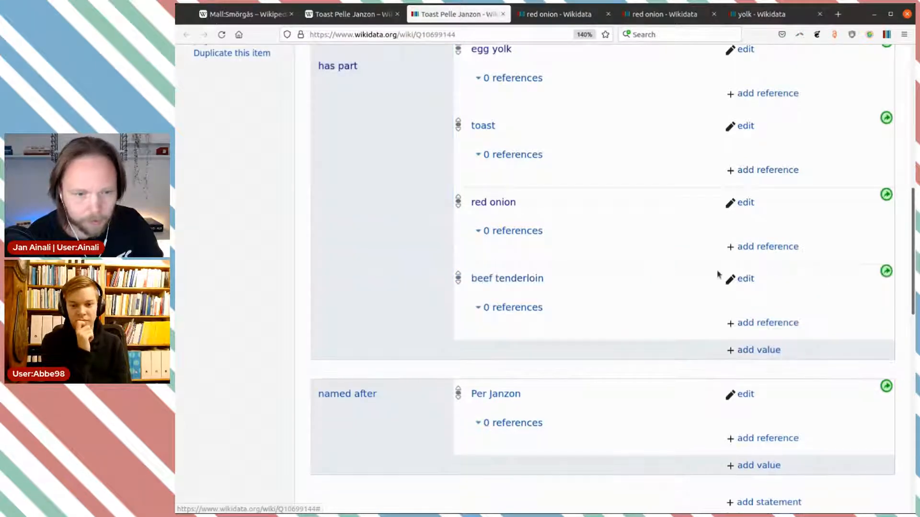
# Step: Start another has part value with löjrom and open the suggested Coregonus albula item in a separate tab
pyautogui.hotkey('ctrl', 'pageup')
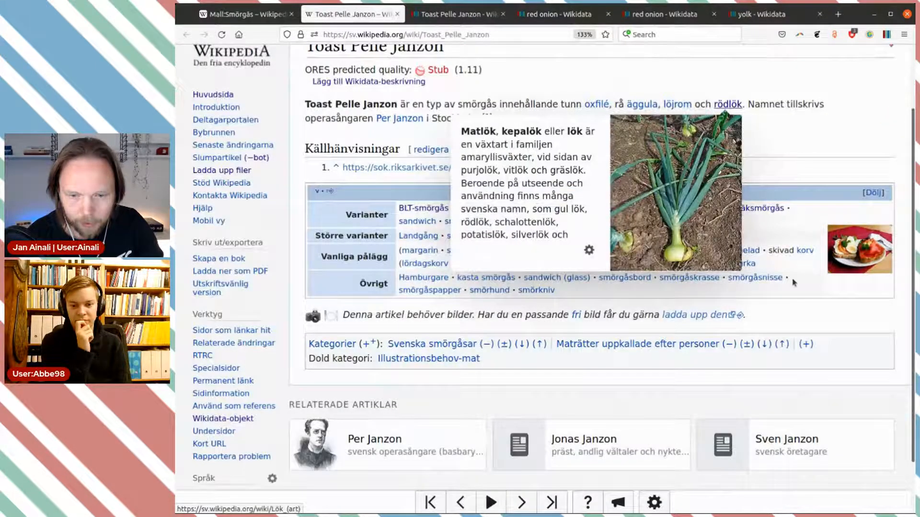
pyautogui.hotkey('ctrl', 'pagedown')
pyautogui.click(759, 351)
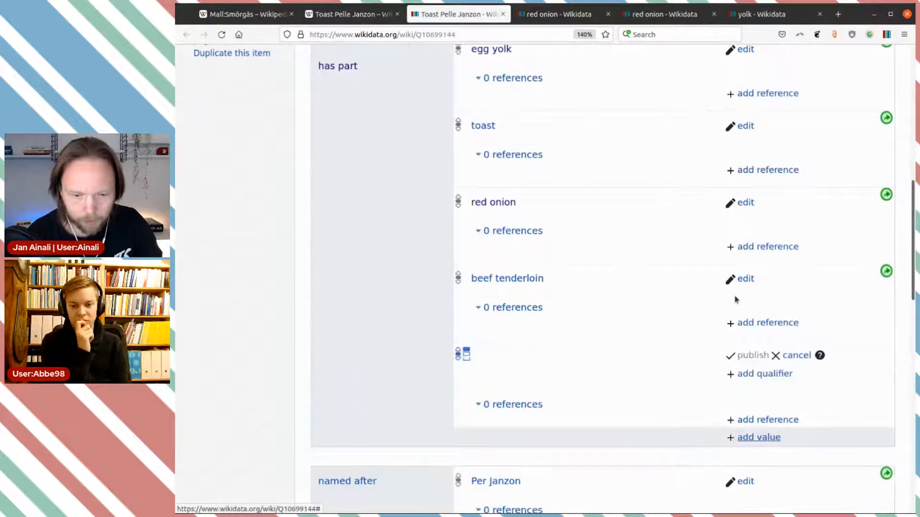
pyautogui.scroll(-3, 665, 240)
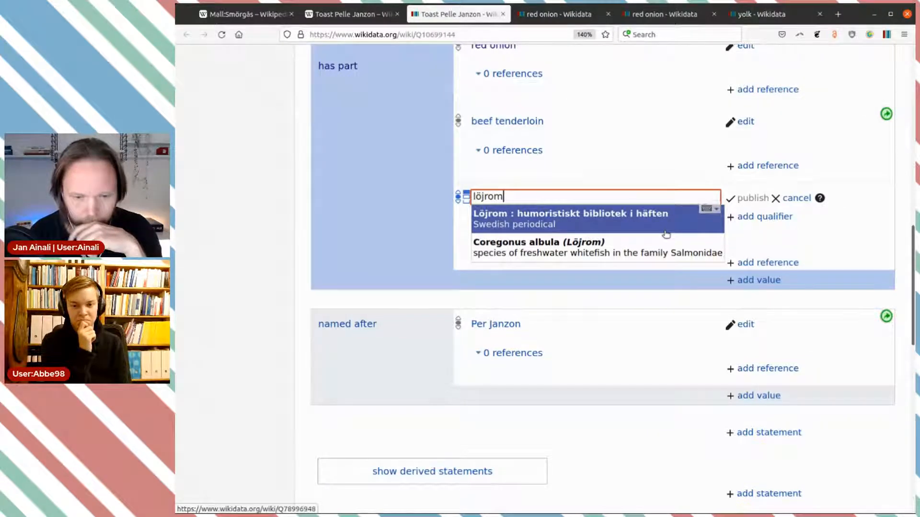
pyautogui.middleClick(603, 254)
pyautogui.hotkey('ctrl', 'Tab')
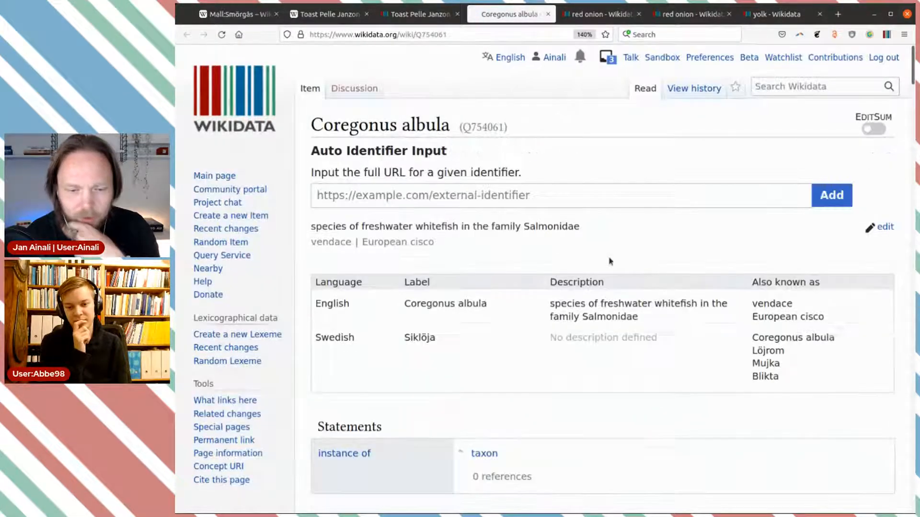
# Step: Examine the Coregonus albula item's statements to judge whether it covers the roe or only the fish species
pyautogui.scroll(-5, 610, 261)
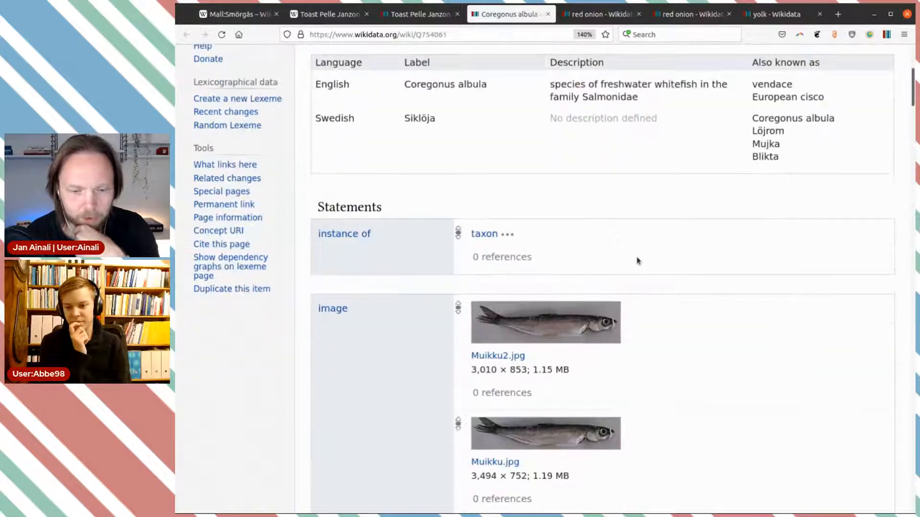
pyautogui.scroll(-9, 638, 262)
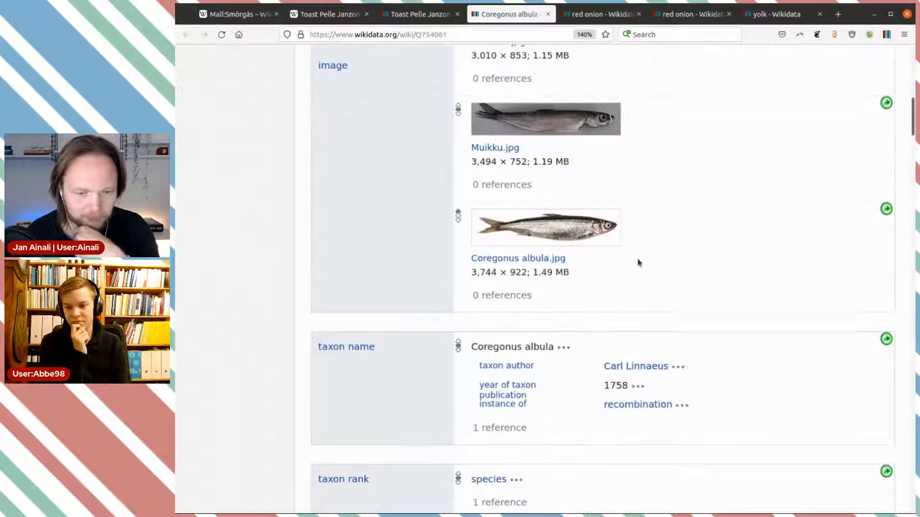
pyautogui.scroll(-7, 637, 262)
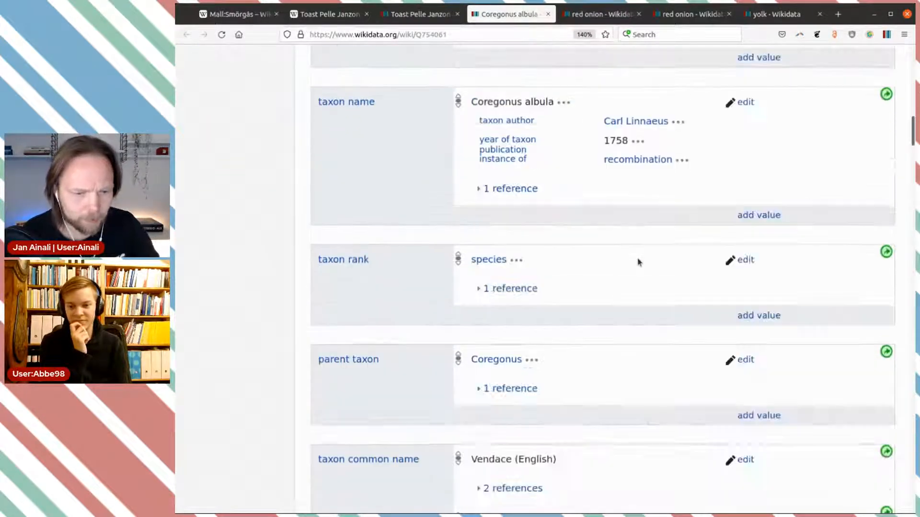
pyautogui.scroll(-14, 638, 263)
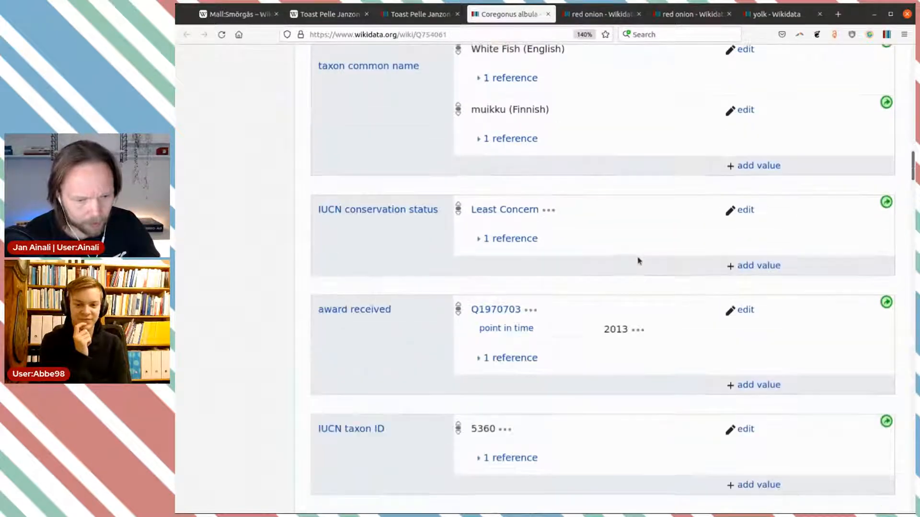
pyautogui.scroll(-7, 638, 262)
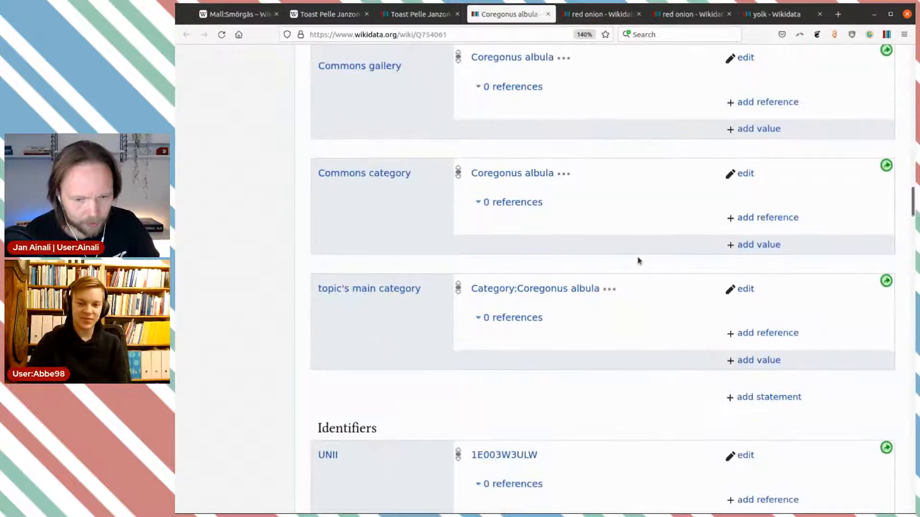
pyautogui.scroll(3, 638, 261)
# Step: Search Wikidata for rom and for fish egg, and return to the Swedish Toast Pelle Janzon article
pyautogui.click(599, 14)
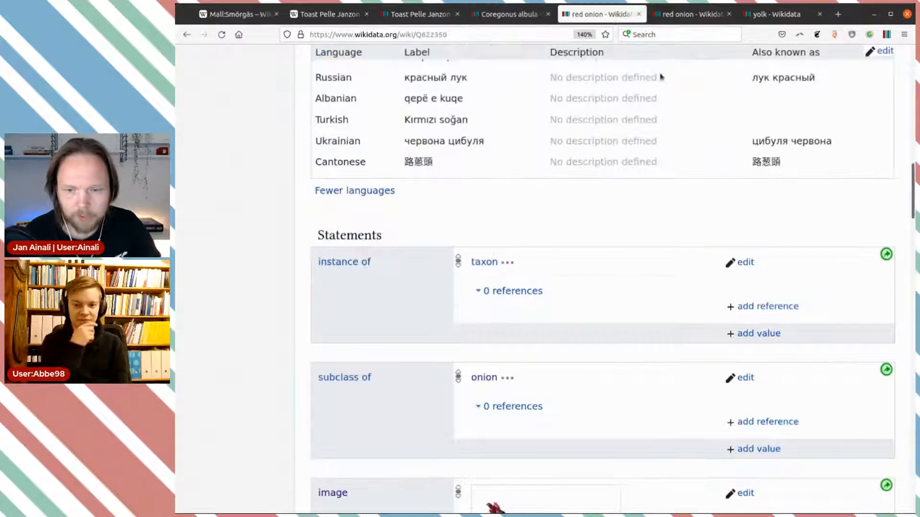
pyautogui.scroll(15, 686, 162)
pyautogui.scroll(3, 686, 163)
pyautogui.click(782, 85)
pyautogui.write('rom')
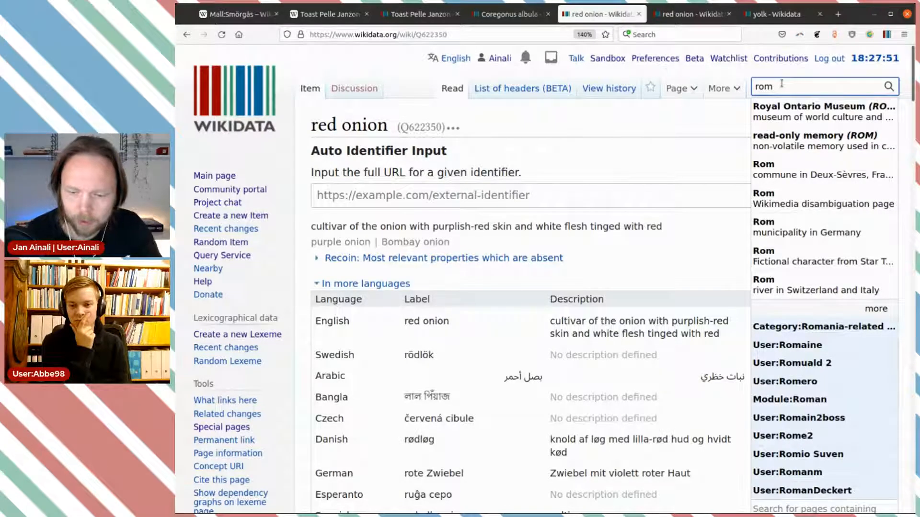
pyautogui.press('BackSpace')
pyautogui.press('BackSpace')
pyautogui.press('BackSpace')
pyautogui.write('fish egg')
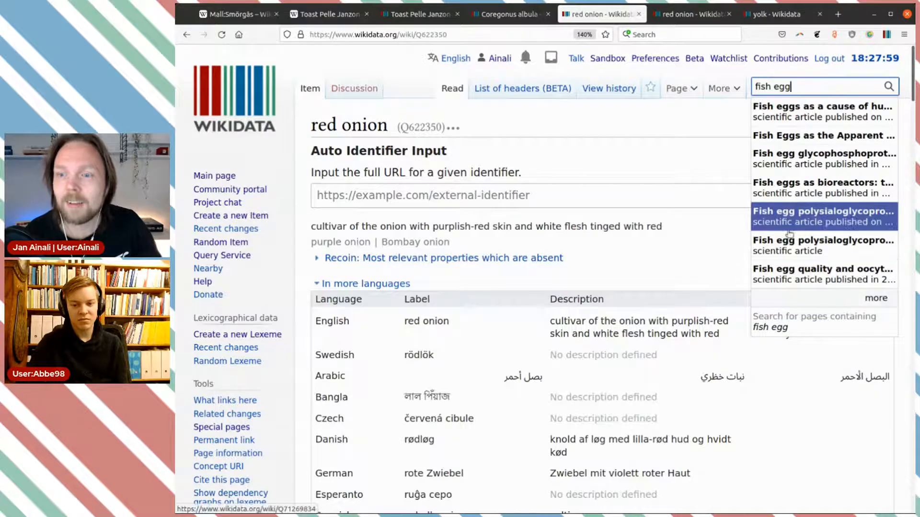
pyautogui.click(682, 128)
pyautogui.click(326, 15)
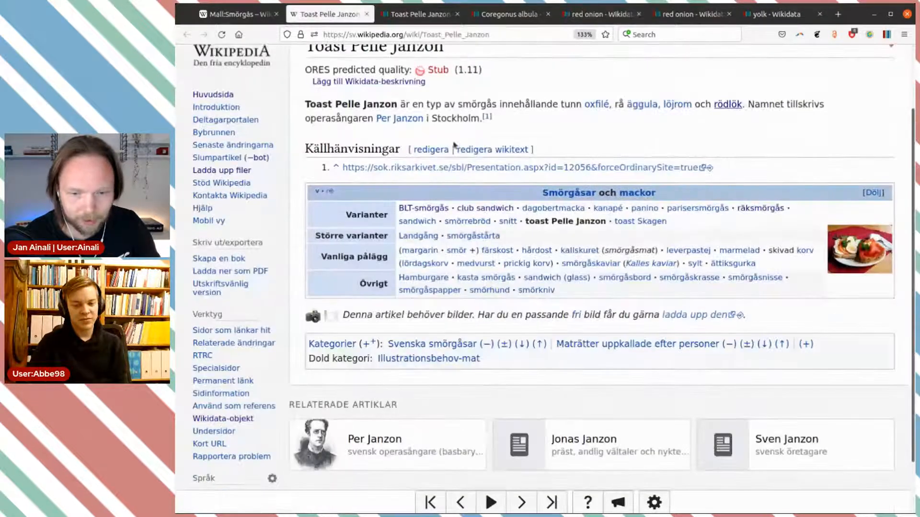
# Step: Open the löjrom article linked from Toast Pelle Janzon in a separate tab and follow the löjrom link in its introduction
pyautogui.middleClick(687, 105)
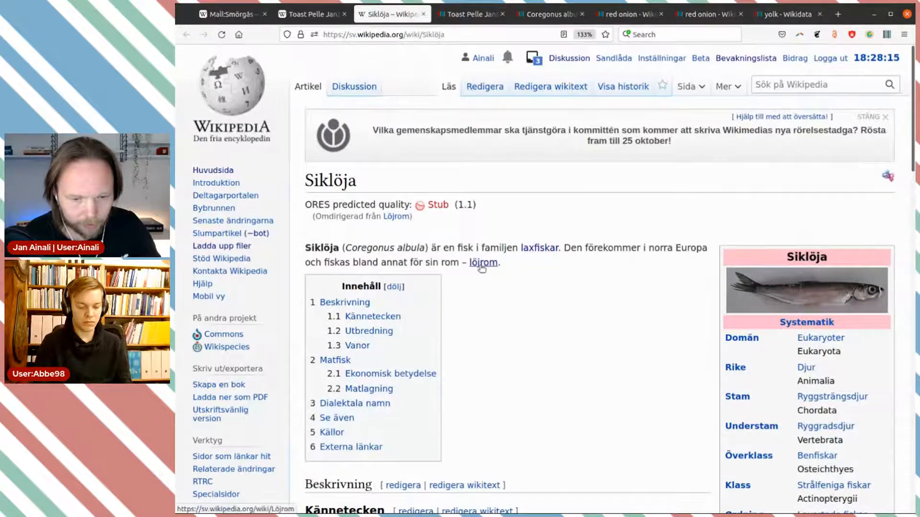
pyautogui.click(482, 267)
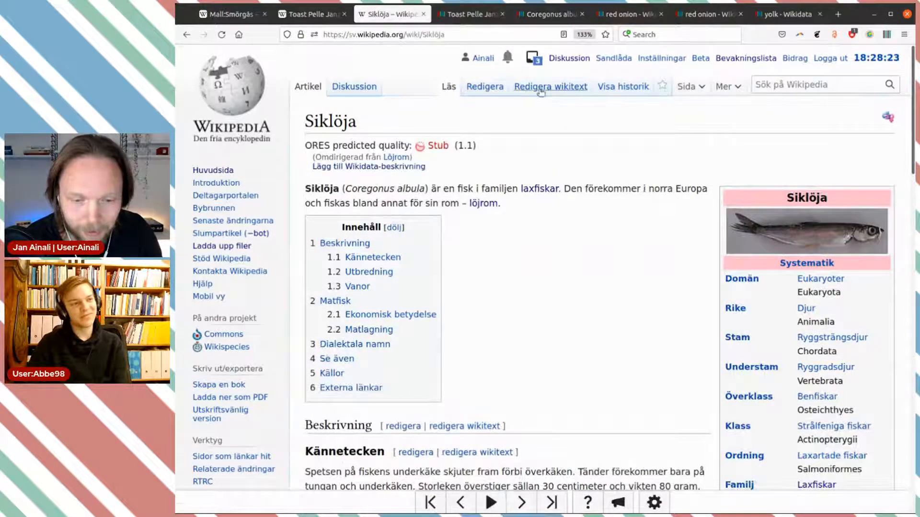
# Step: Edit the Siklöja article's wikitext and remove the link brackets around löjrom in the introduction
pyautogui.click(541, 89)
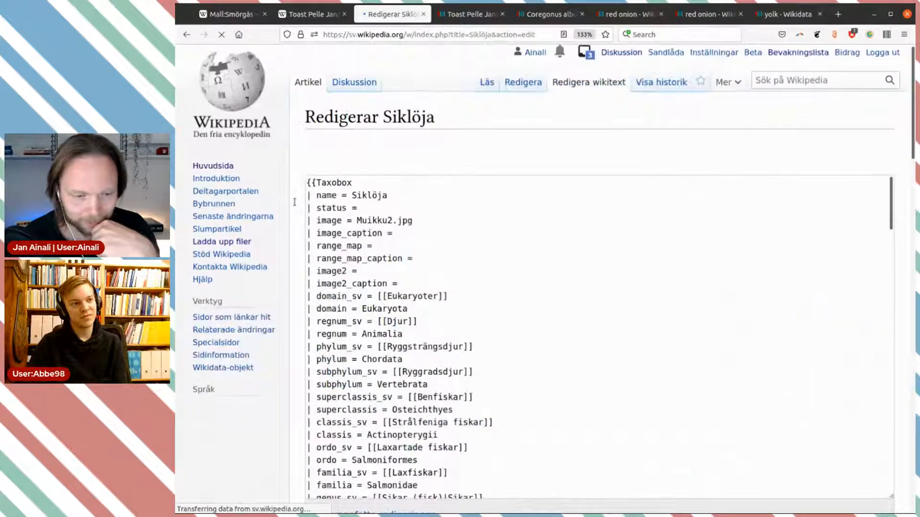
pyautogui.scroll(-6, 290, 196)
pyautogui.scroll(-6, 485, 191)
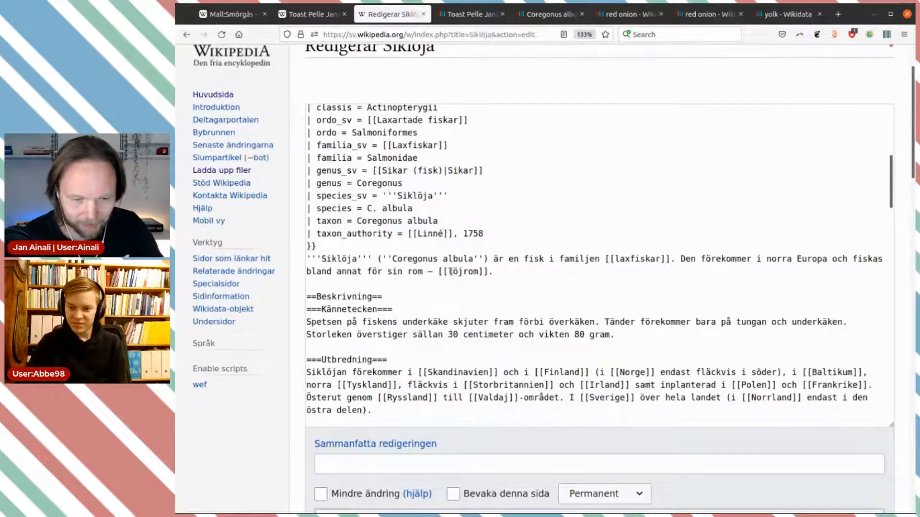
pyautogui.click(454, 271)
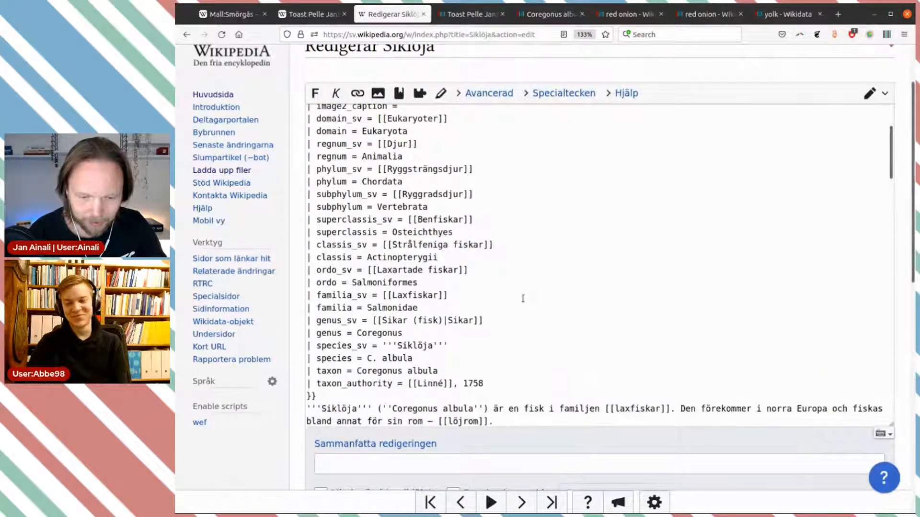
pyautogui.scroll(-7, 523, 299)
pyautogui.scroll(2, 483, 262)
pyautogui.press('BackSpace')
pyautogui.press('BackSpace')
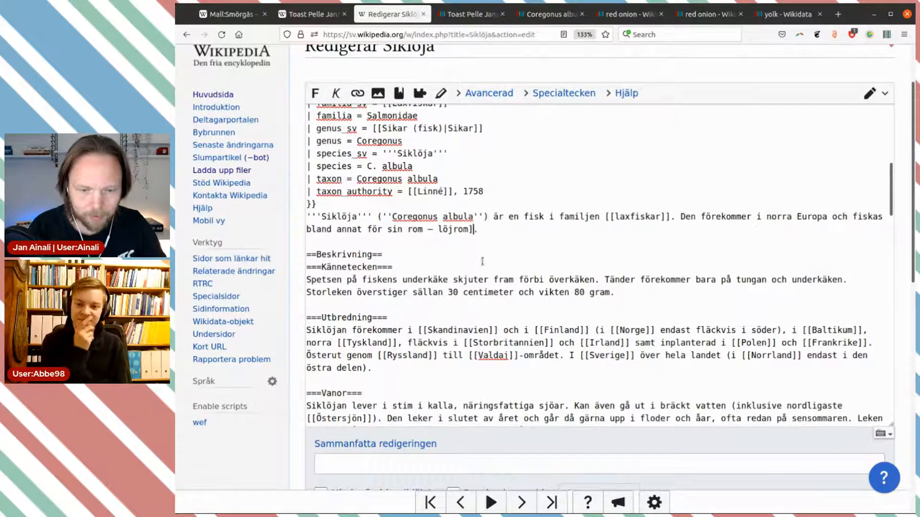
# Step: Publish the Siklöja edit with the summary "tar bort länk till omdirigering hit"
pyautogui.click(441, 462)
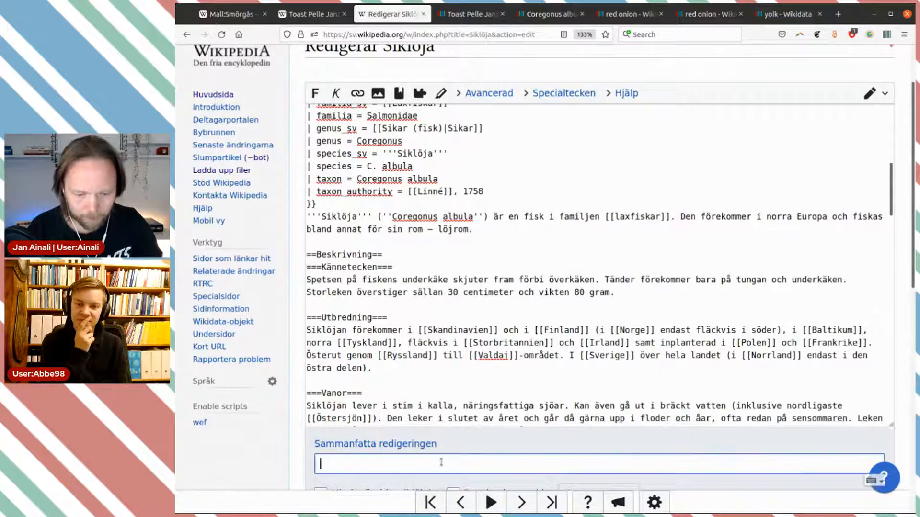
pyautogui.write('tar bort länk till')
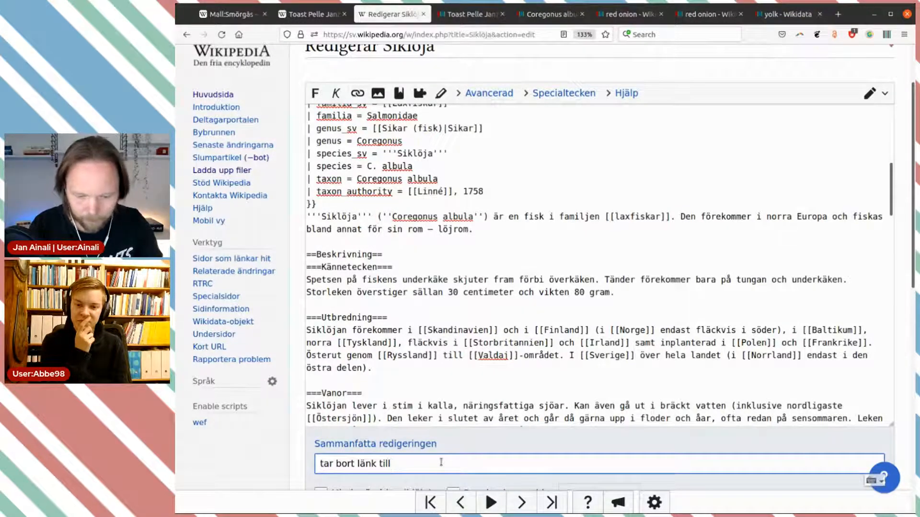
pyautogui.write(' omdi')
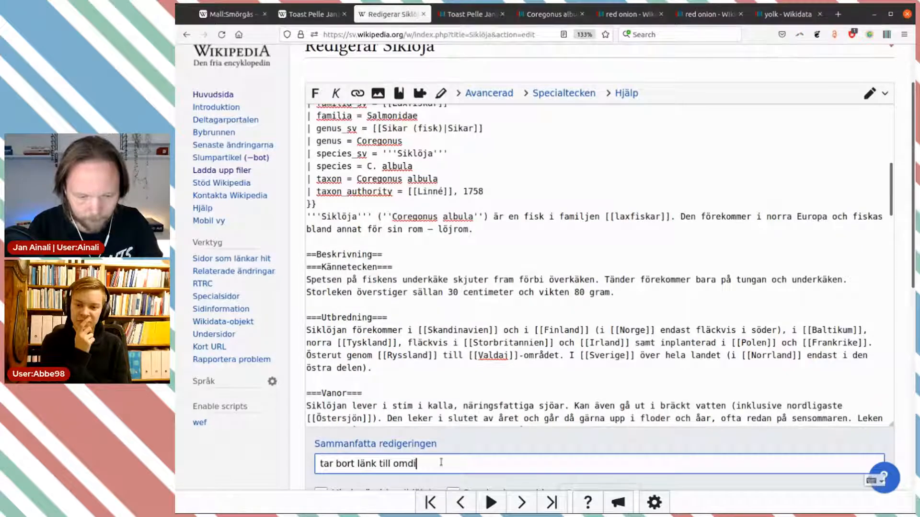
pyautogui.write('figering hit')
pyautogui.scroll(-8, 332, 453)
pyautogui.scroll(4, 346, 282)
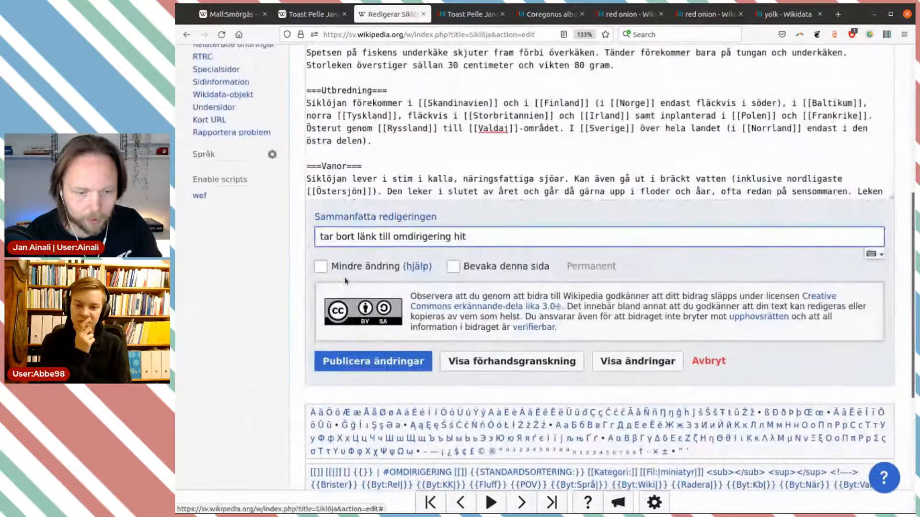
pyautogui.click(360, 367)
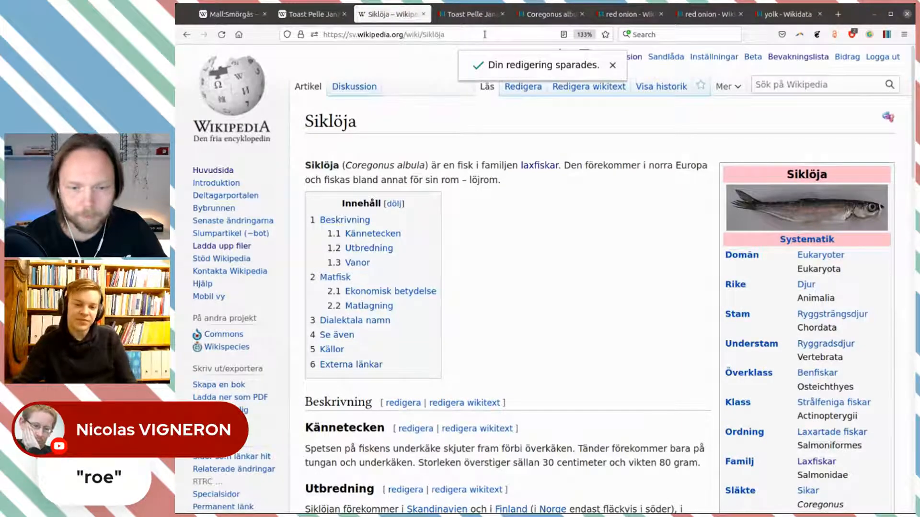
# Step: Search Wikidata for roe and open the item for egg masses of fish and certain marine animals
pyautogui.click(632, 16)
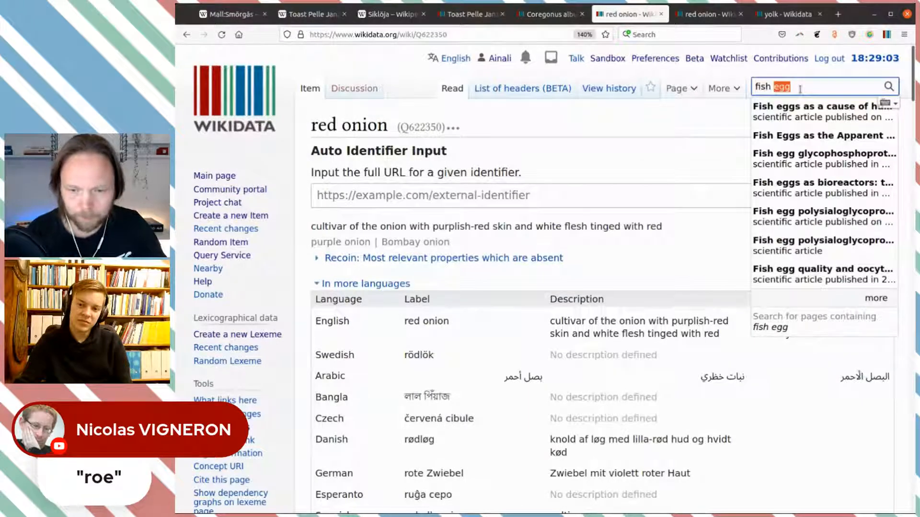
pyautogui.hotkey('ctrl', 'a')
pyautogui.write('r')
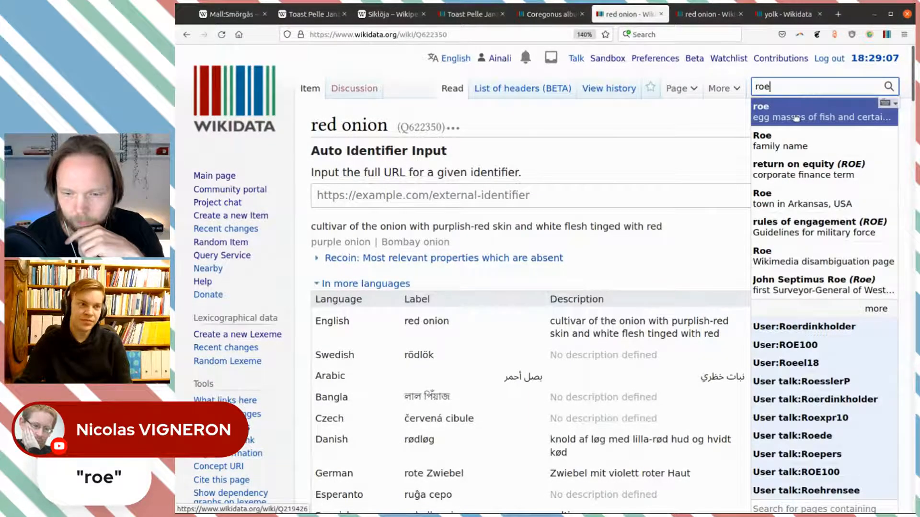
pyautogui.click(796, 118)
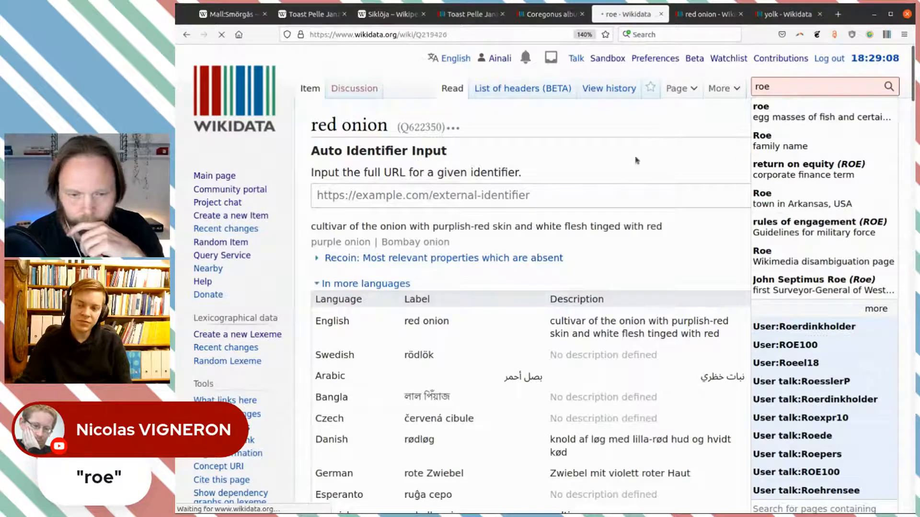
# Step: Examine the roe item's labels and statements, including its classes, image, source taxon and use
pyautogui.scroll(-2, 635, 164)
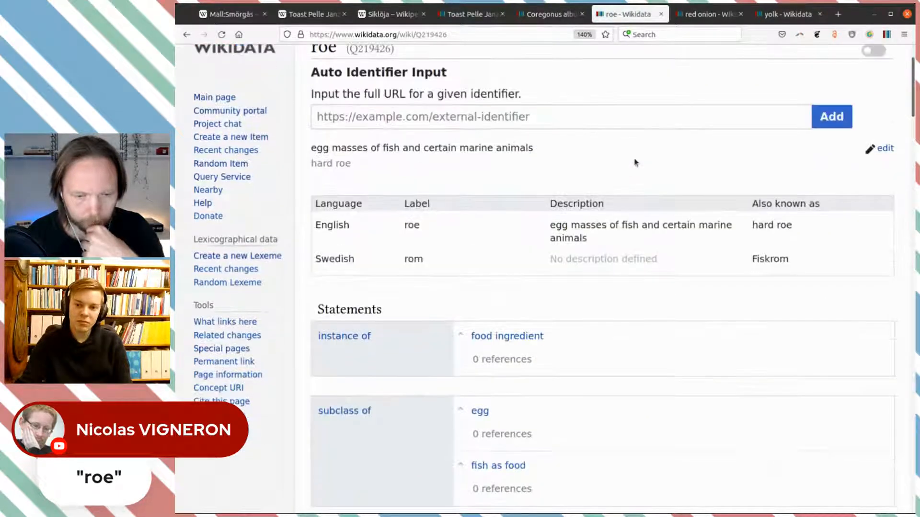
pyautogui.scroll(-2, 656, 214)
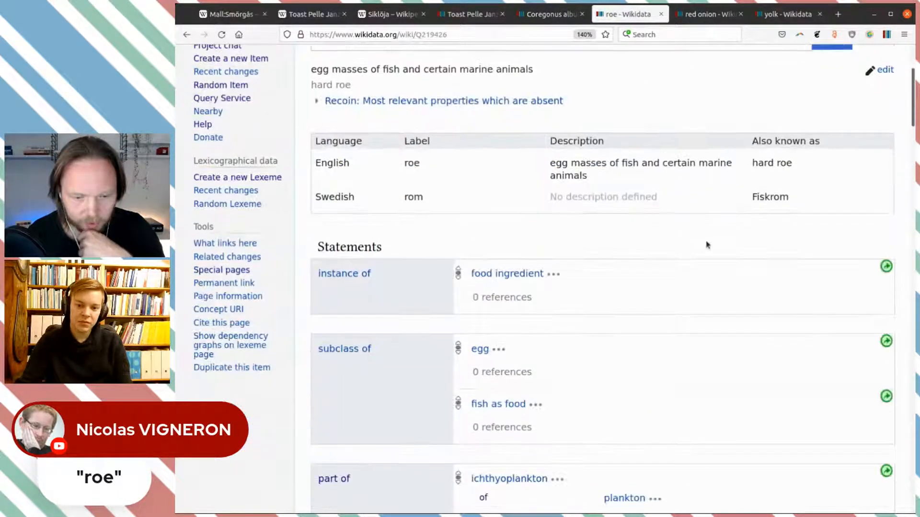
pyautogui.scroll(-2, 701, 242)
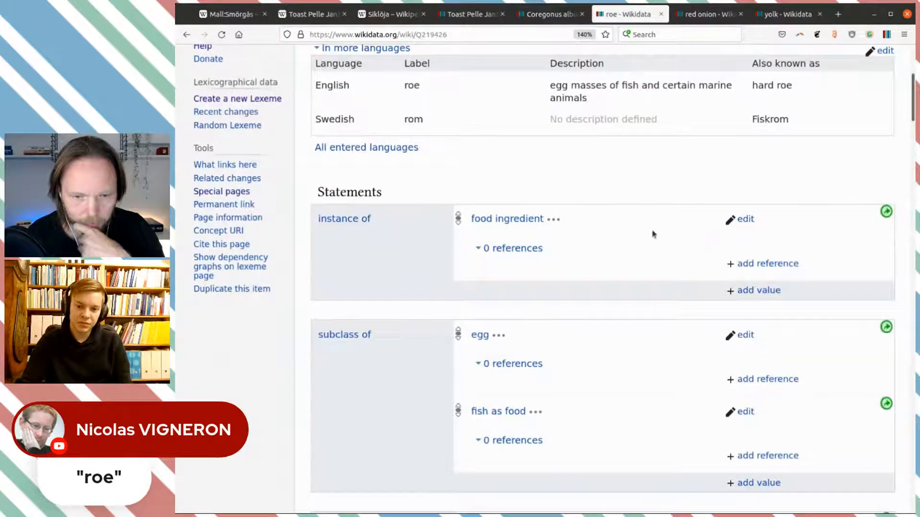
pyautogui.scroll(-4, 649, 231)
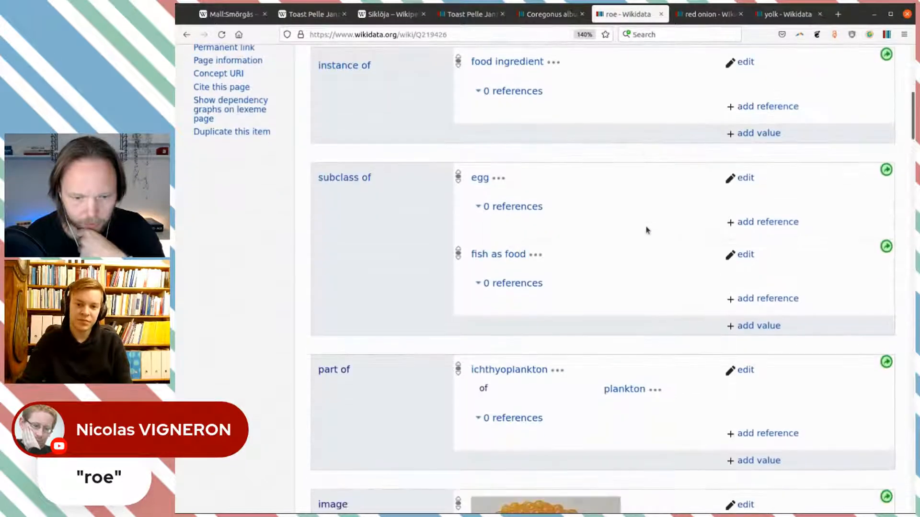
pyautogui.scroll(-2, 646, 231)
pyautogui.scroll(-6, 646, 212)
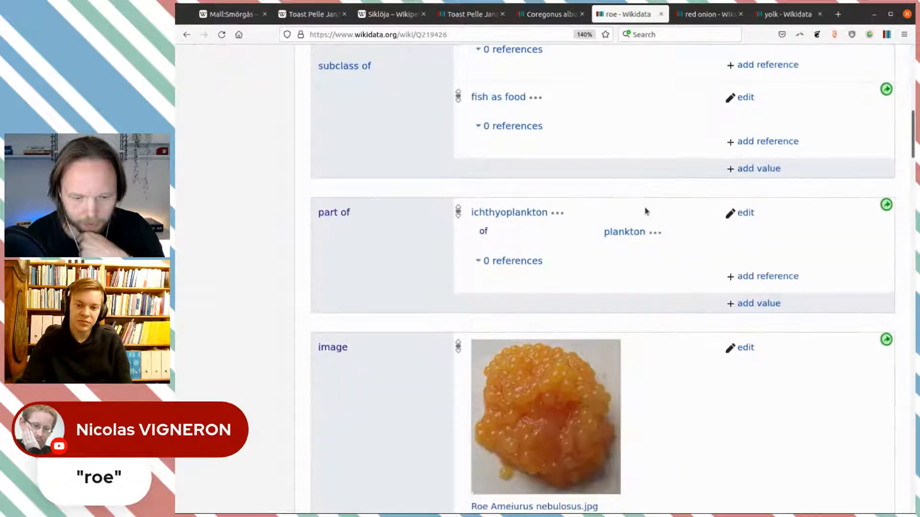
pyautogui.scroll(-6, 646, 212)
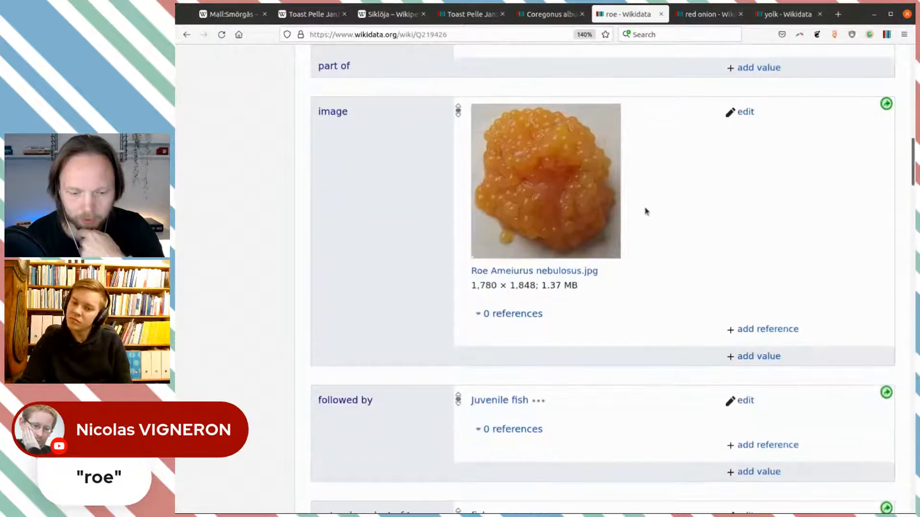
pyautogui.scroll(-2, 646, 211)
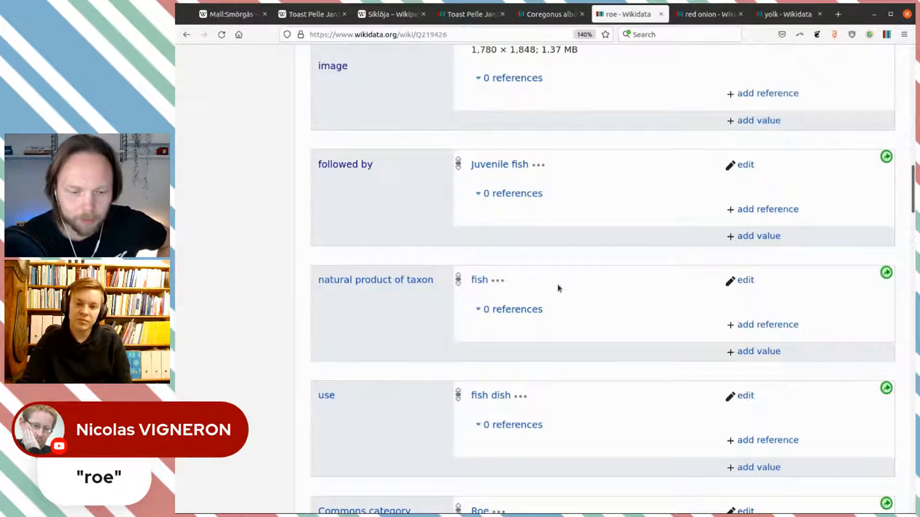
pyautogui.scroll(-8, 530, 301)
pyautogui.scroll(15, 562, 283)
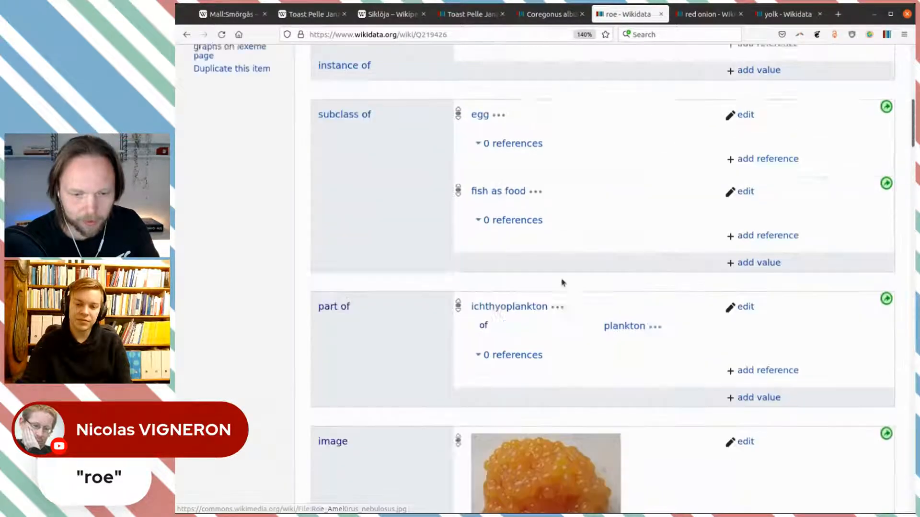
pyautogui.scroll(14, 562, 283)
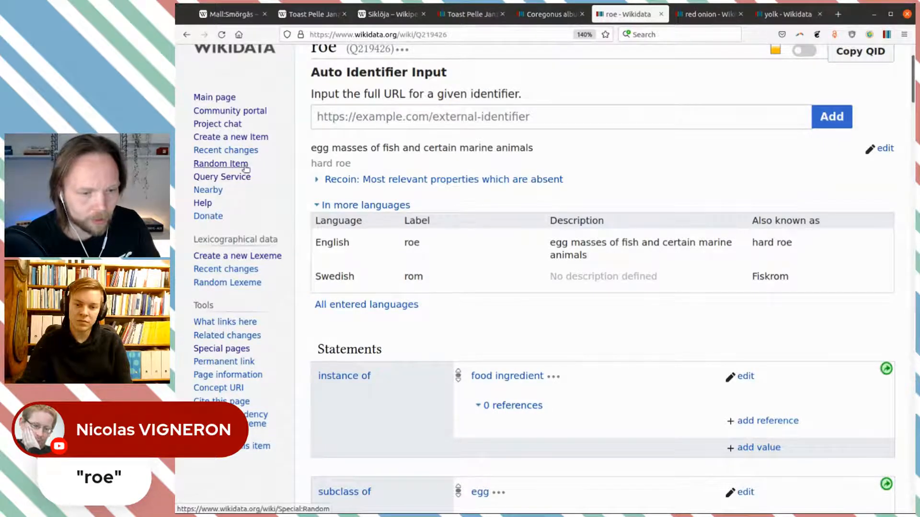
# Step: Open Wikidata's new item form in a separate tab, and search from the yolk item for an existing löjrom item
pyautogui.middleClick(247, 139)
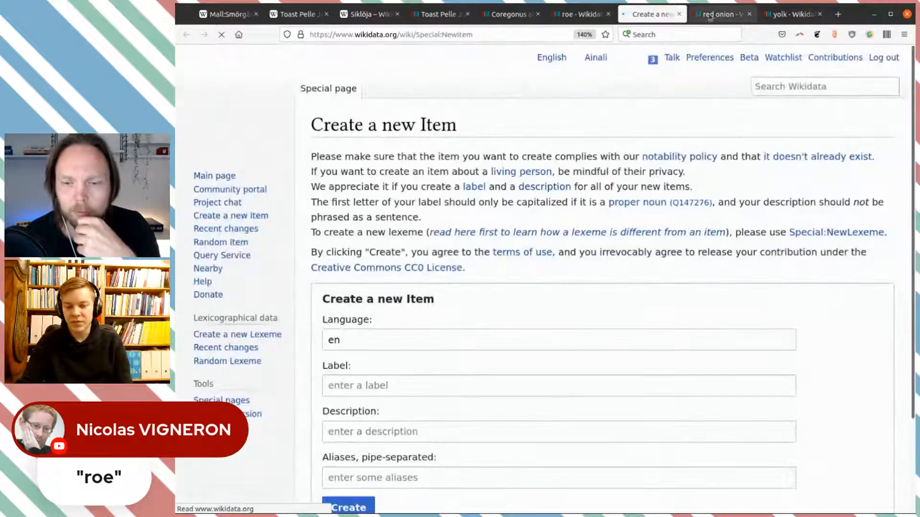
pyautogui.click(773, 15)
pyautogui.scroll(3, 761, 72)
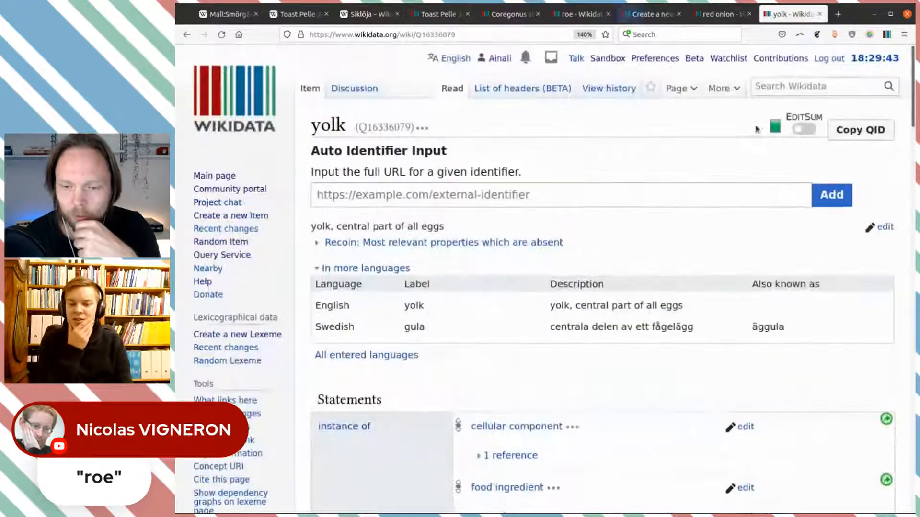
pyautogui.click(757, 89)
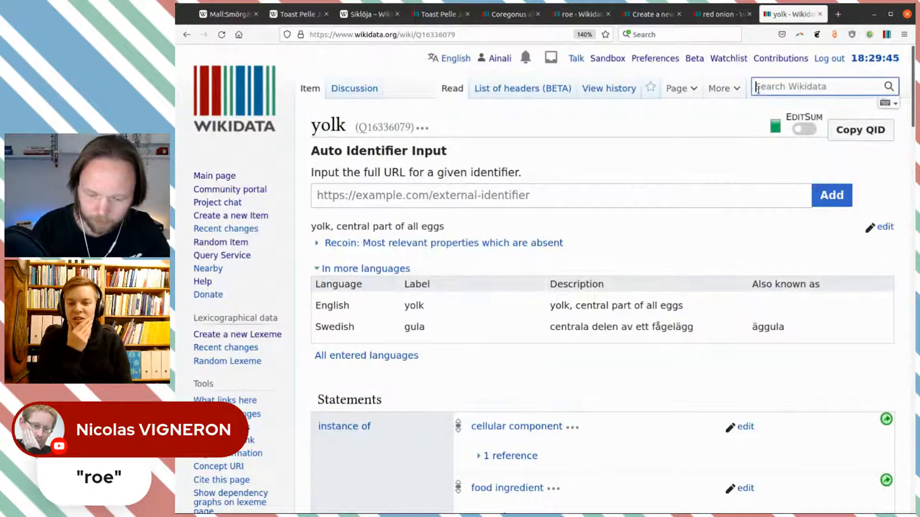
pyautogui.write('löjrom')
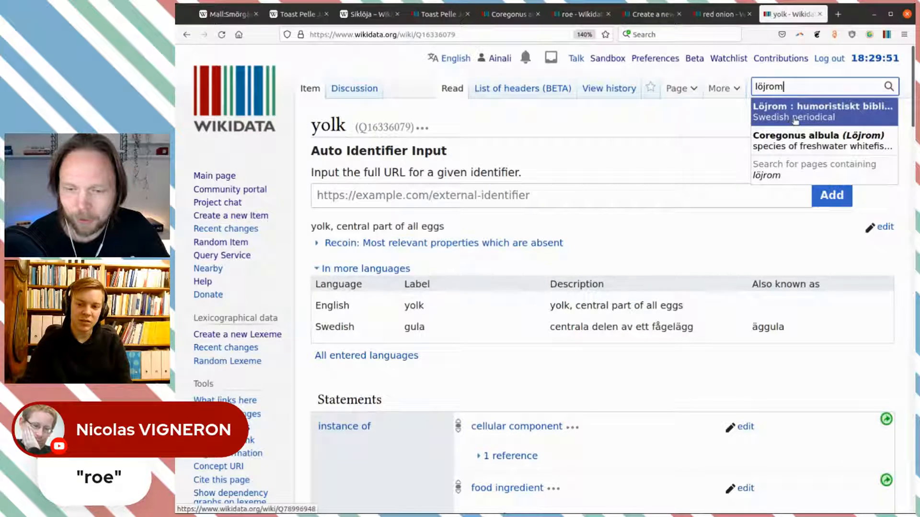
pyautogui.click(710, 125)
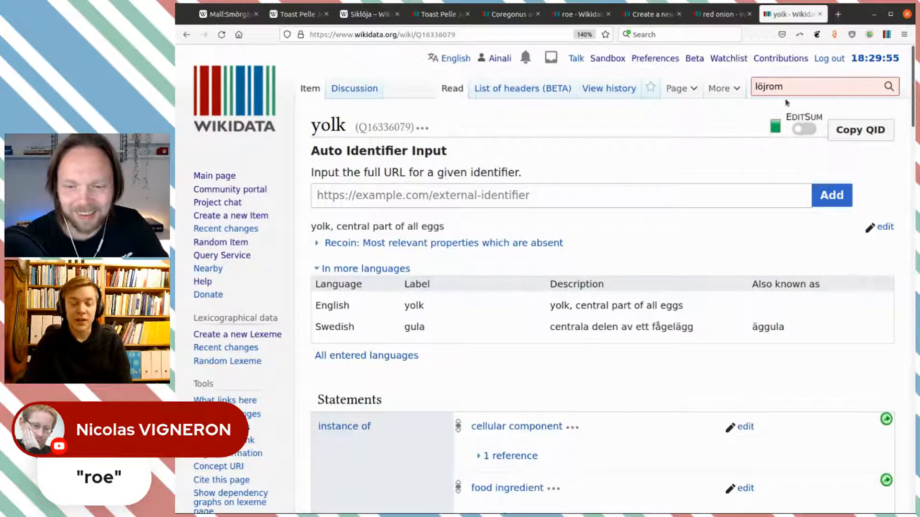
pyautogui.click(819, 15)
# Step: Return to the new item form and look through the available languages to choose the item's language
pyautogui.click(656, 15)
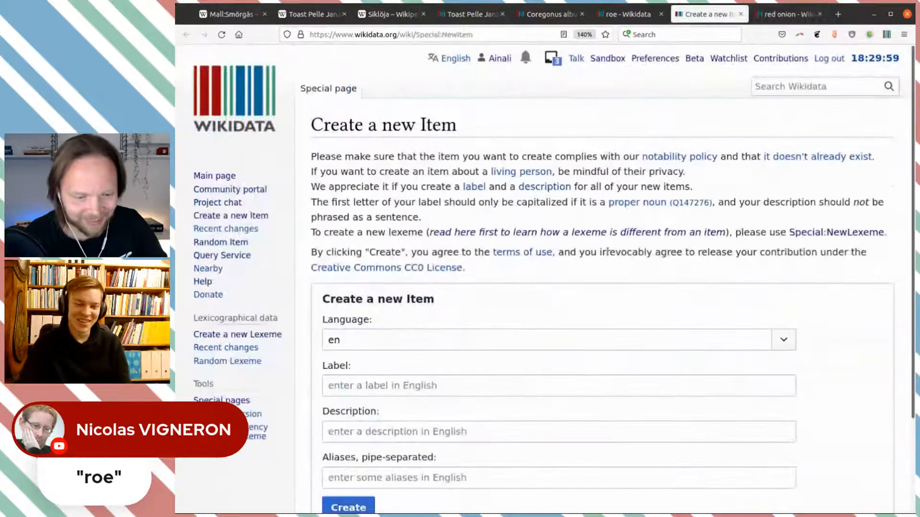
pyautogui.click(448, 339)
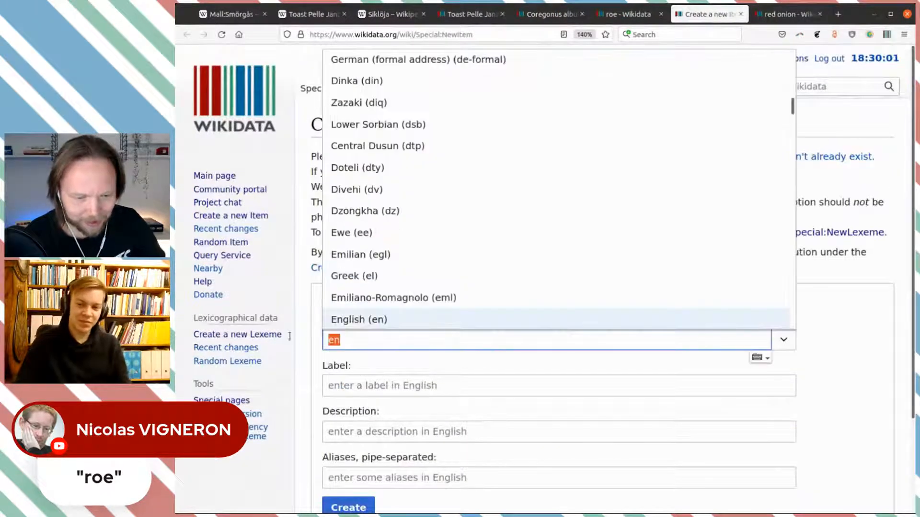
pyautogui.scroll(-15, 479, 202)
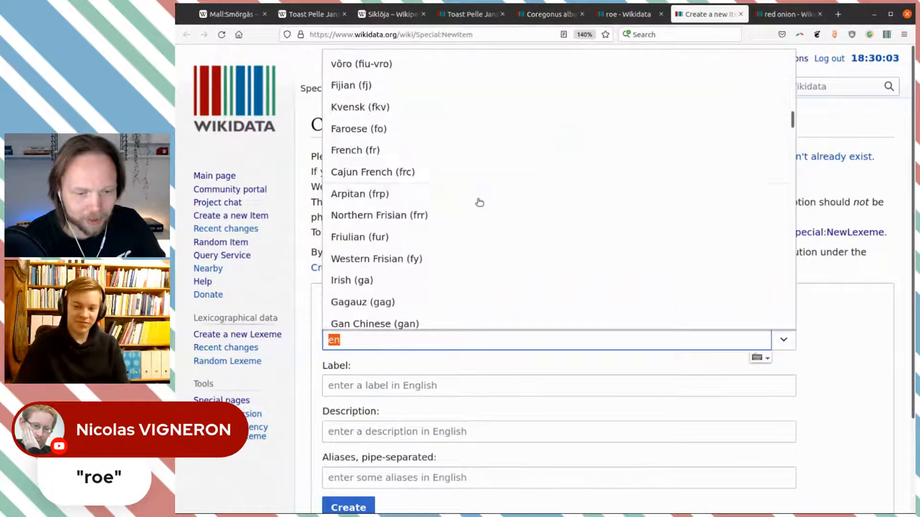
pyautogui.scroll(-15, 480, 202)
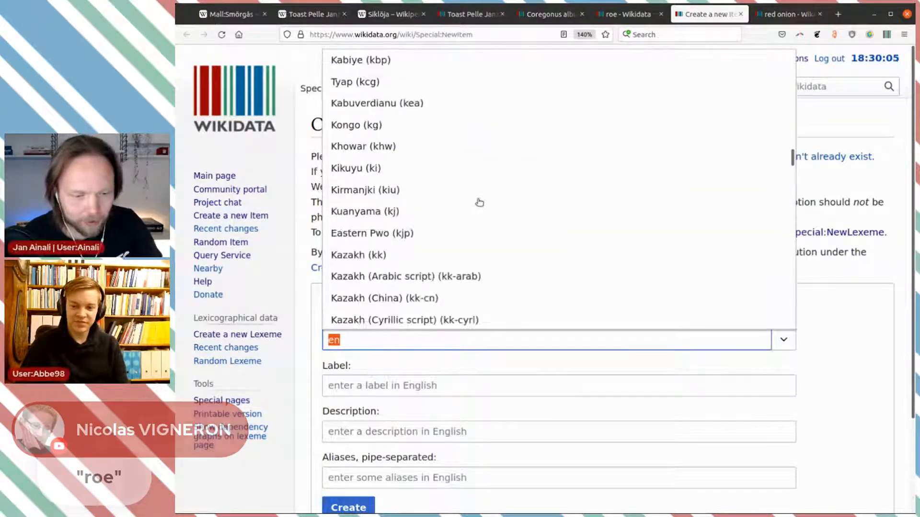
pyautogui.scroll(-10, 479, 202)
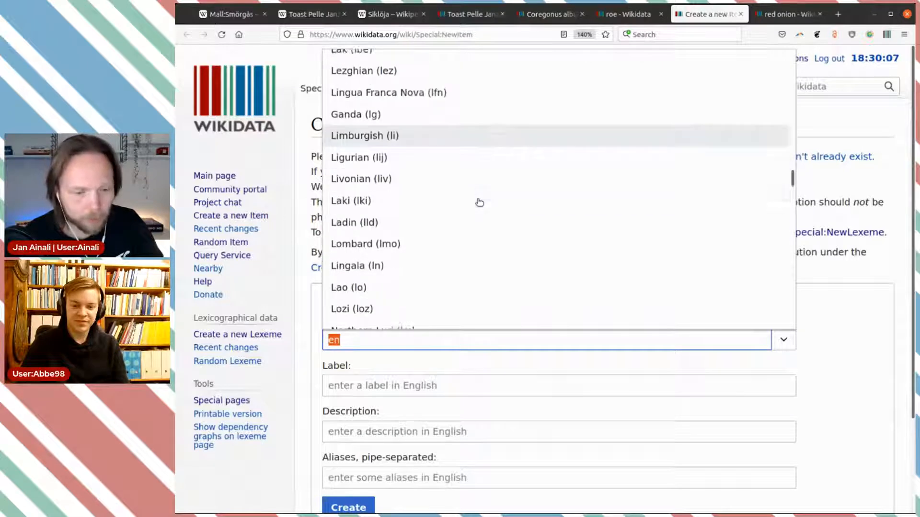
# Step: Set the new item's language to Swedish (sv)
pyautogui.scroll(-12, 480, 202)
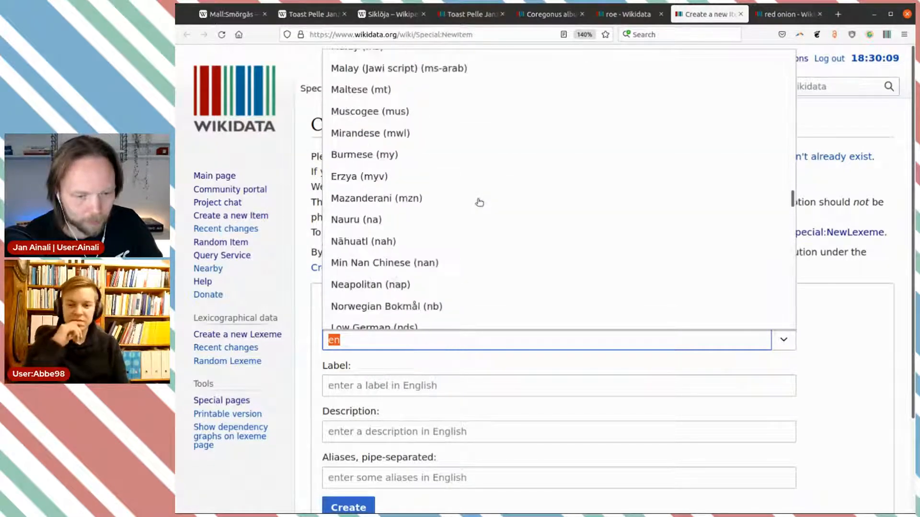
pyautogui.scroll(-15, 479, 202)
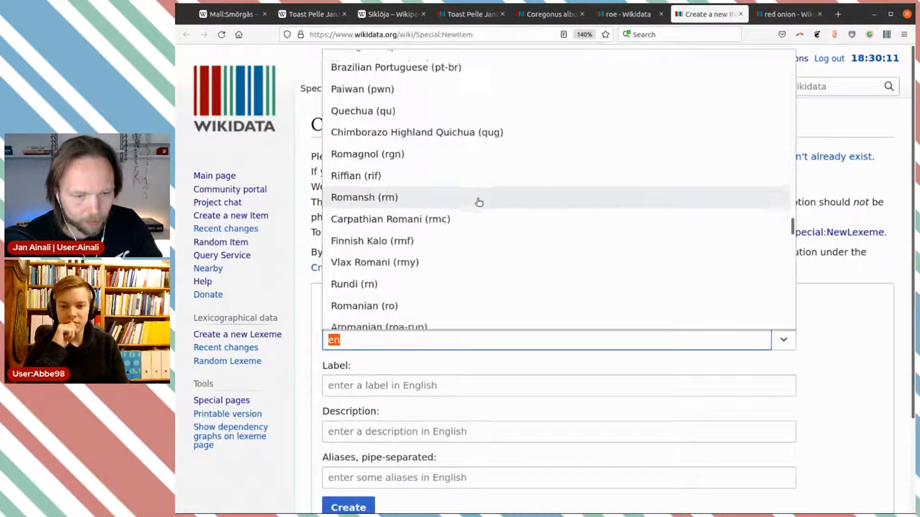
pyautogui.scroll(-10, 480, 202)
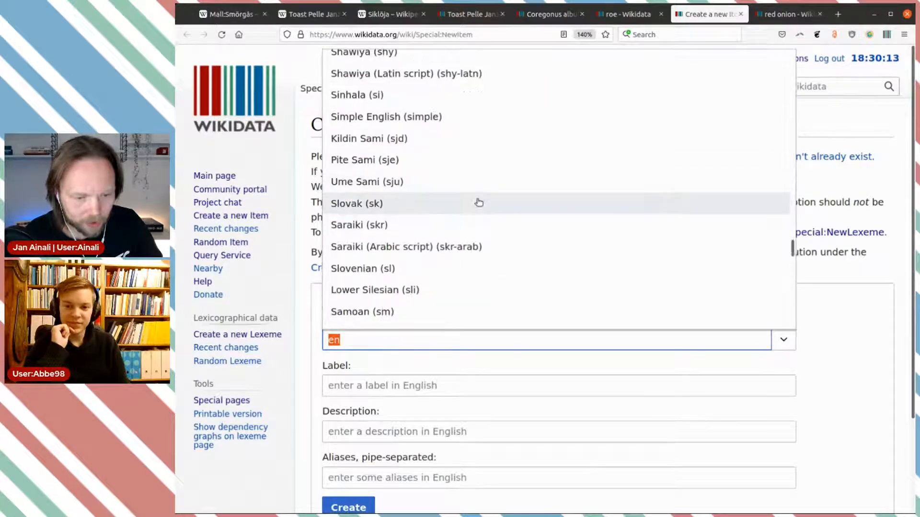
pyautogui.scroll(-5, 479, 202)
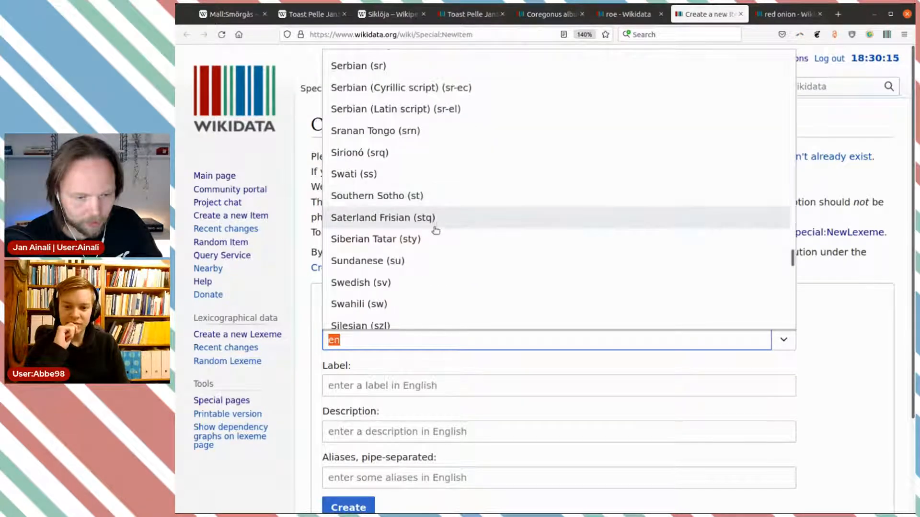
pyautogui.click(425, 217)
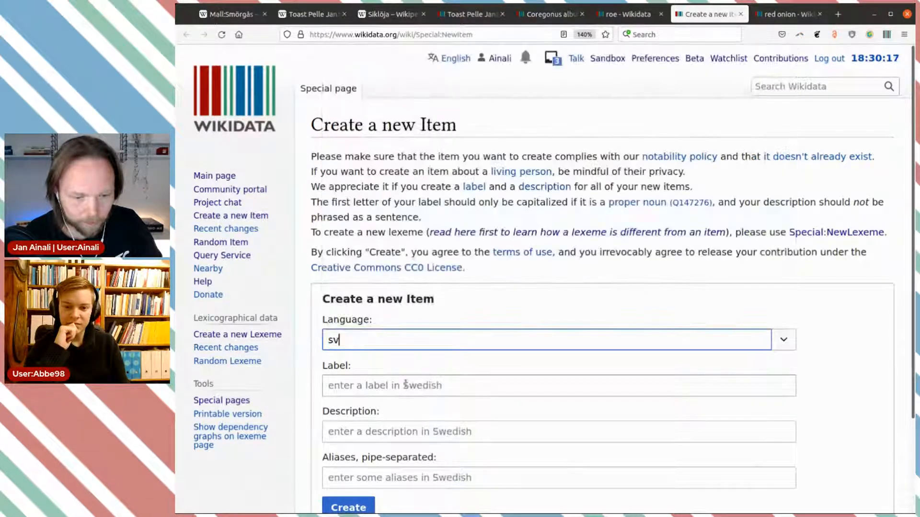
# Step: Enter the Swedish label "löjrom" and the description "romen från siklöja", and create the item
pyautogui.click(406, 384)
pyautogui.write('löjro')
pyautogui.click(433, 436)
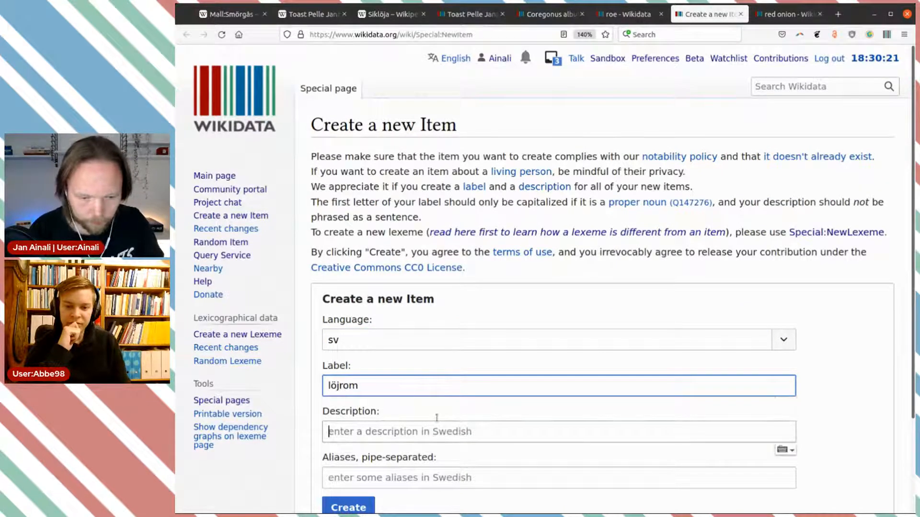
pyautogui.scroll(-3, 465, 359)
pyautogui.scroll(-1, 472, 357)
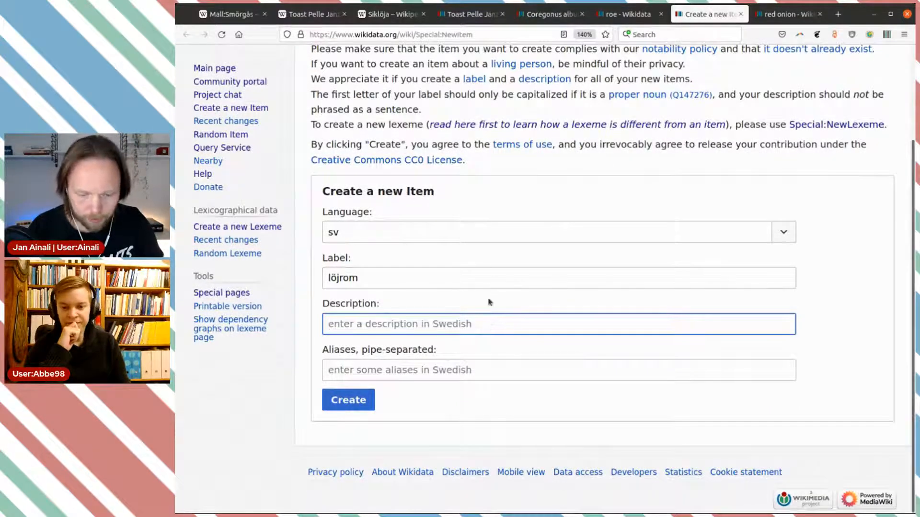
pyautogui.write('romen från siklöja')
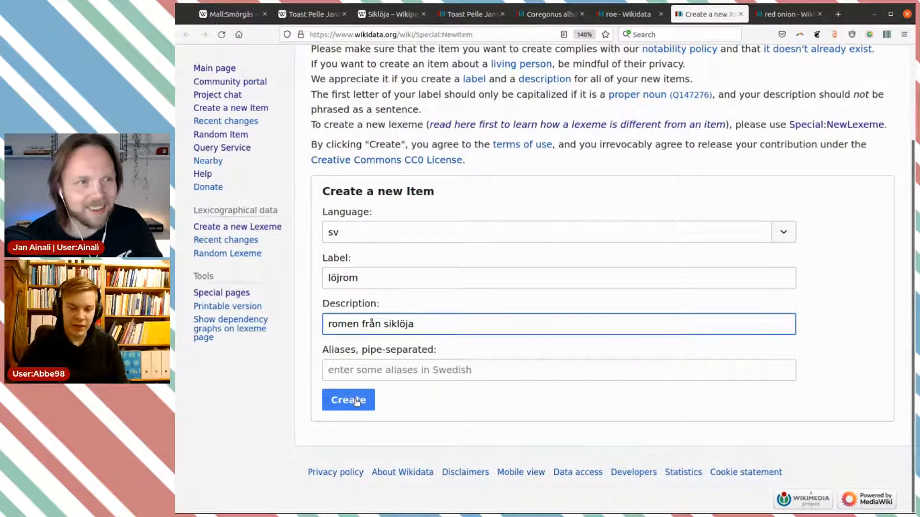
pyautogui.click(356, 401)
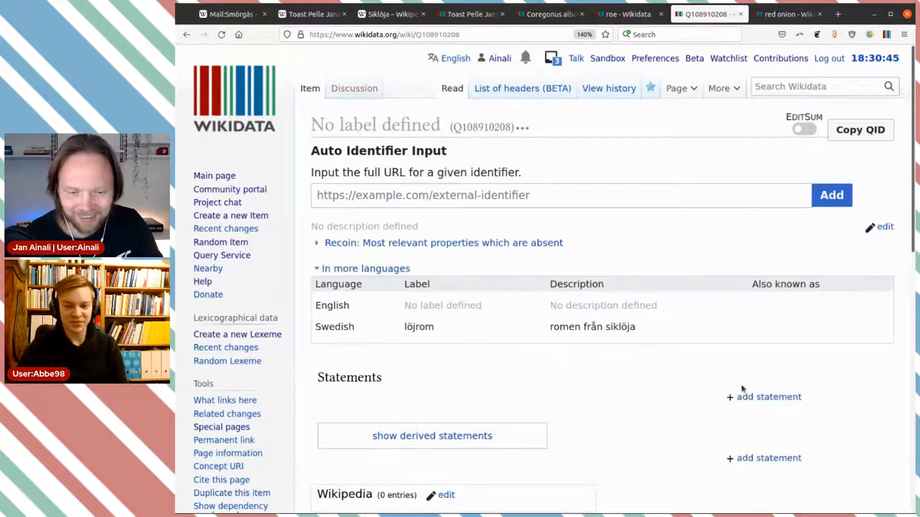
# Step: Copy the roe item's ID, Q219426, and publish a "subclass of" roe statement on the new löjrom item
pyautogui.click(631, 17)
pyautogui.doubleClick(427, 35)
pyautogui.hotkey('ctrl', 'c')
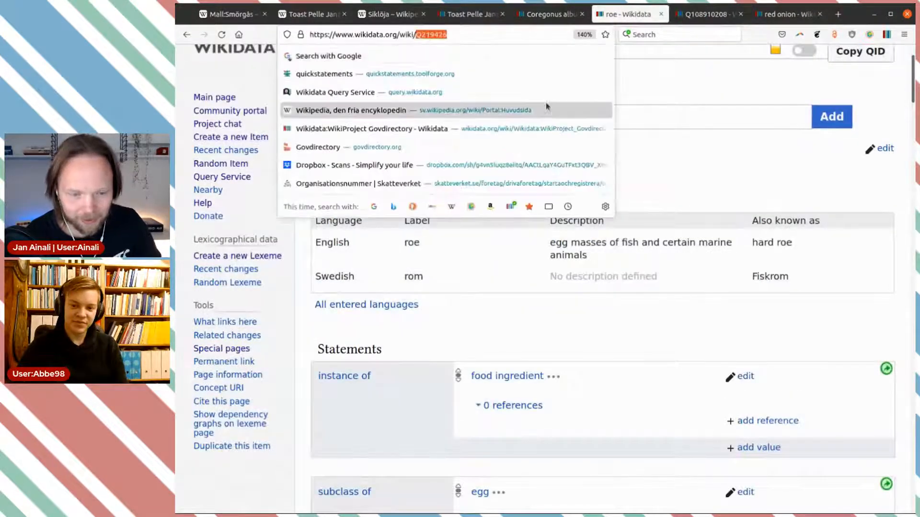
pyautogui.click(682, 16)
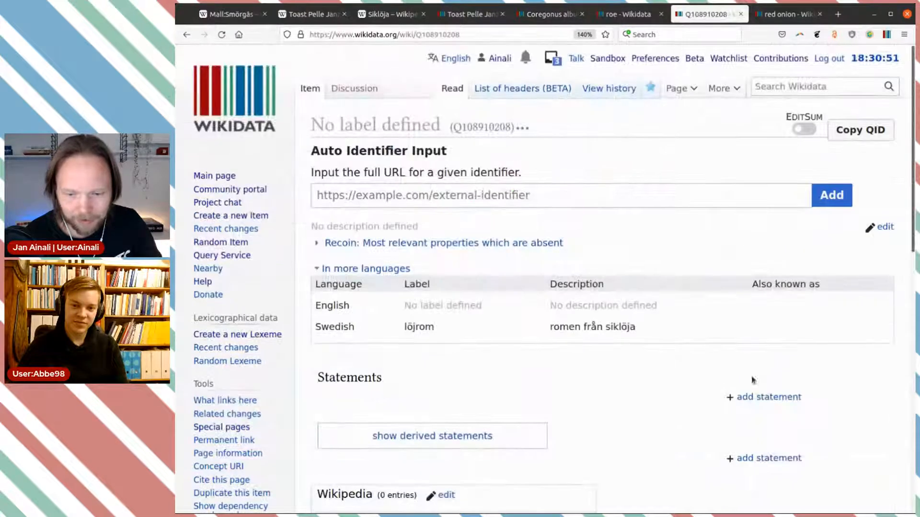
pyautogui.click(767, 397)
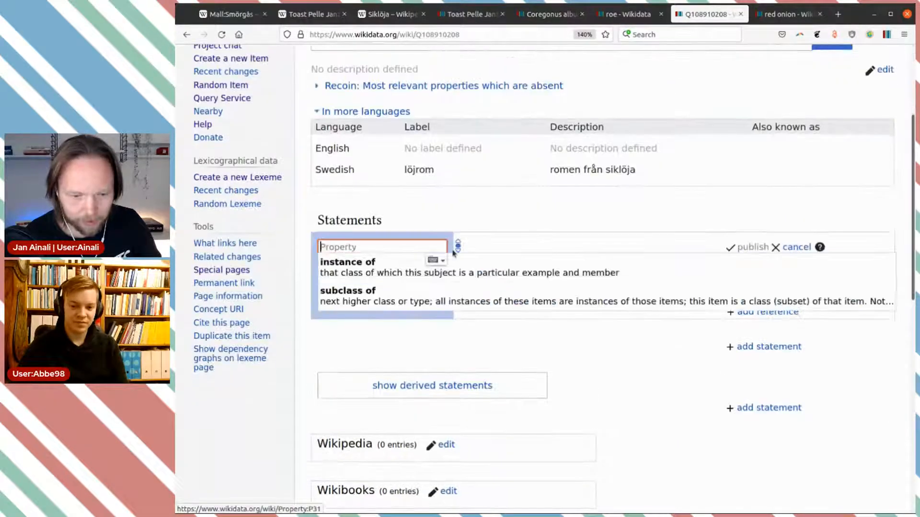
pyautogui.click(582, 292)
pyautogui.hotkey('ctrl', 'v')
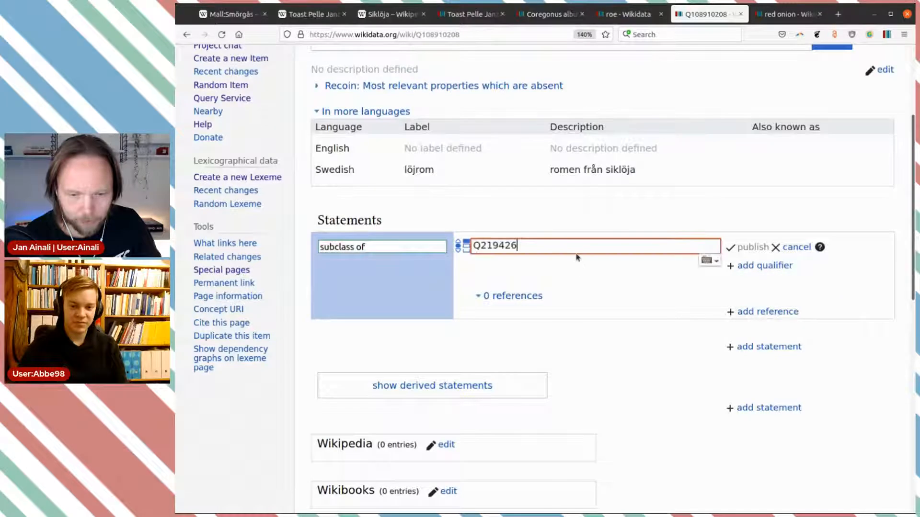
pyautogui.click(586, 272)
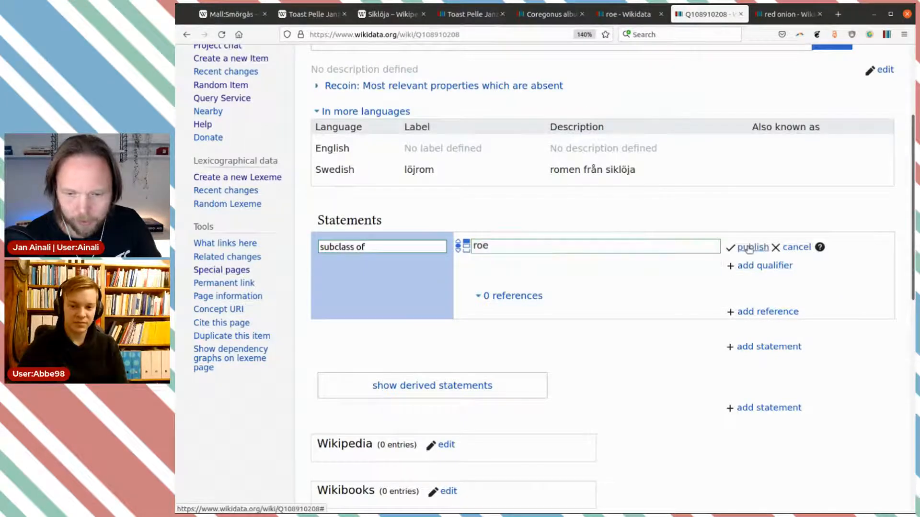
pyautogui.click(753, 248)
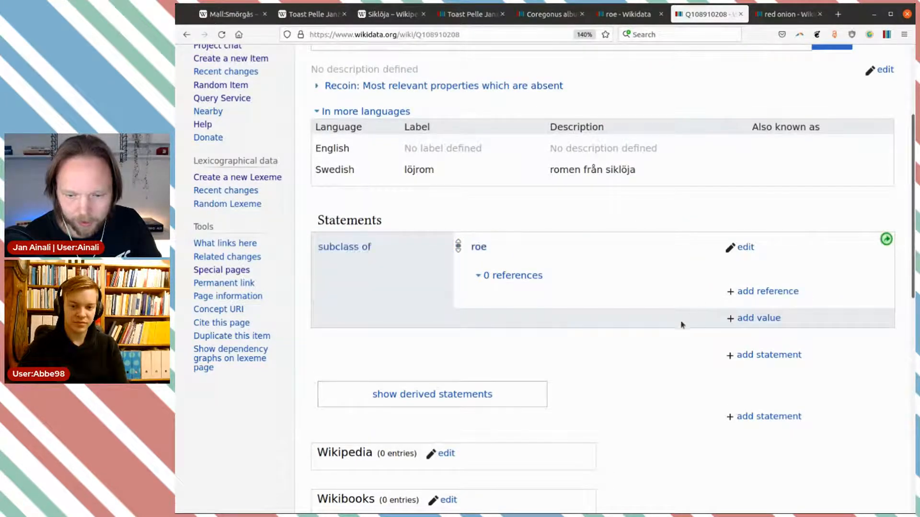
# Step: Start another statement on the löjrom item with the property "natural product of taxon"
pyautogui.click(616, 278)
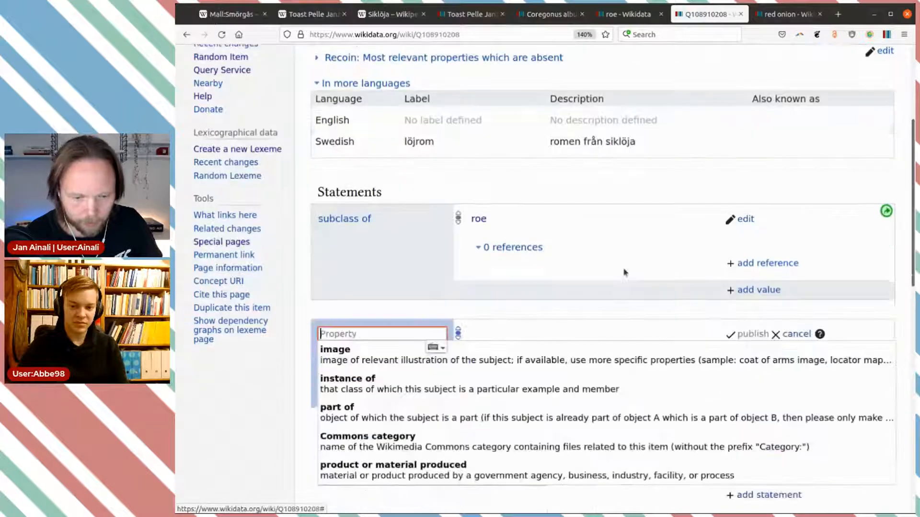
pyautogui.write('natura')
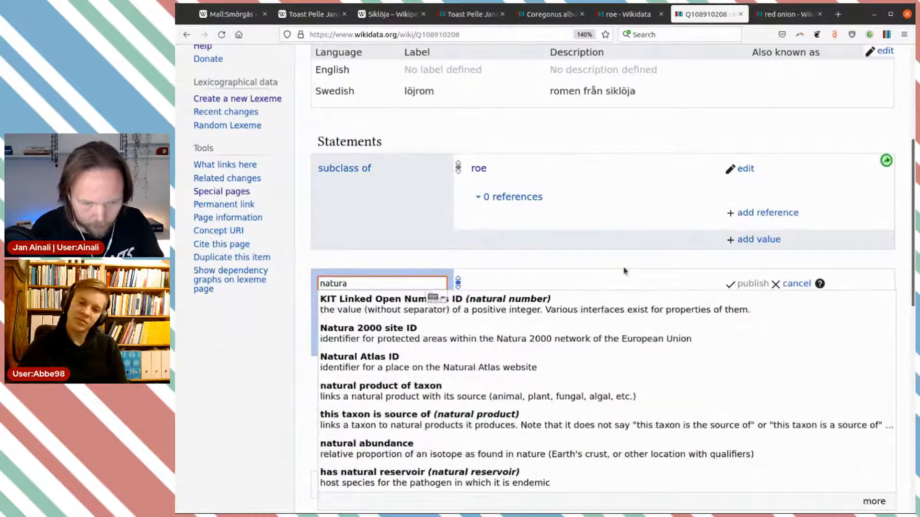
pyautogui.click(577, 392)
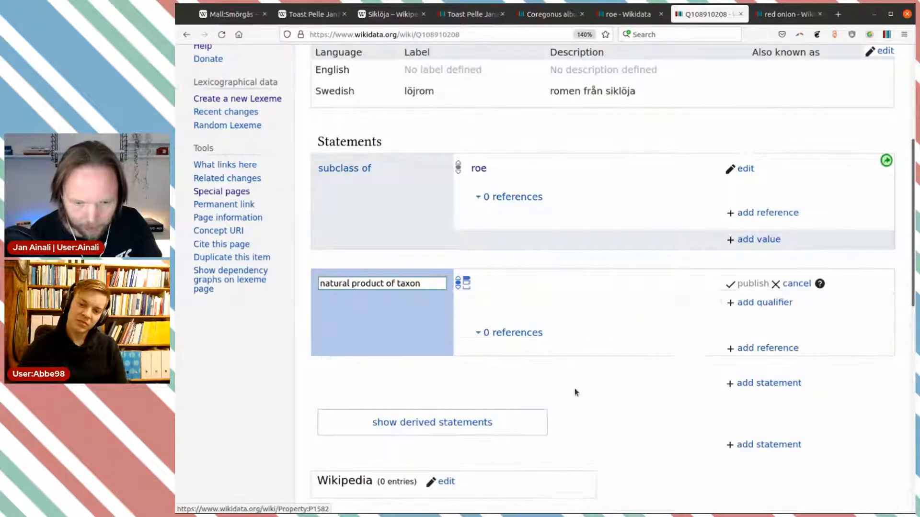
# Step: Copy the QID Q754061 from the Coregonus albula item, use it as the "natural product of taxon" value on löjrom, and publish the statement
pyautogui.click(550, 14)
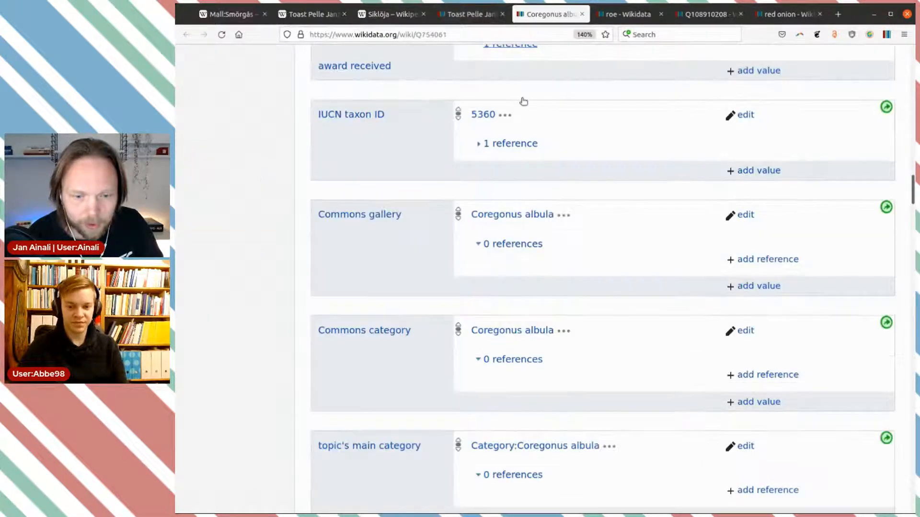
pyautogui.scroll(5, 546, 262)
pyautogui.scroll(10, 546, 262)
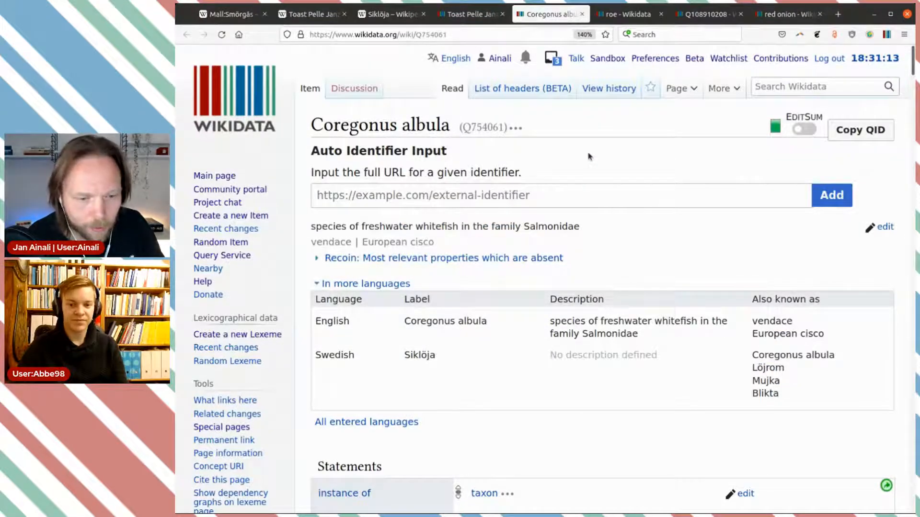
pyautogui.click(861, 130)
pyautogui.click(612, 18)
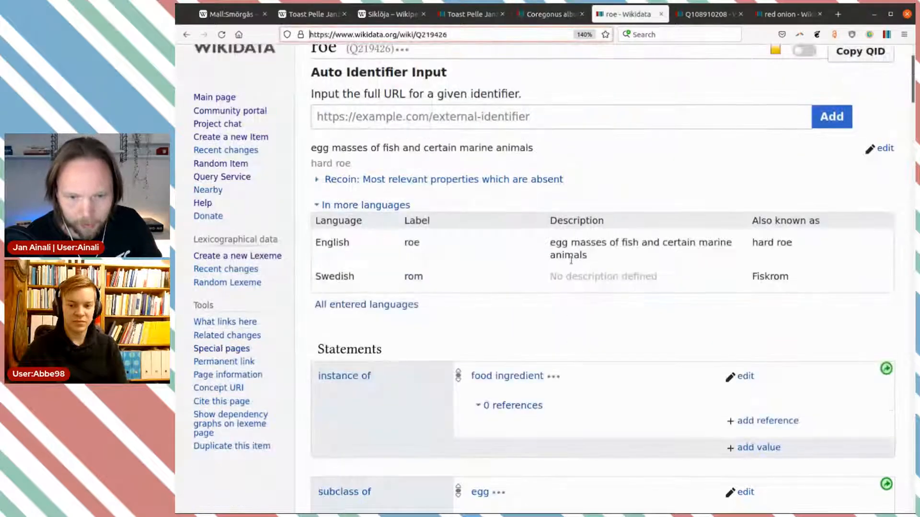
pyautogui.click(708, 14)
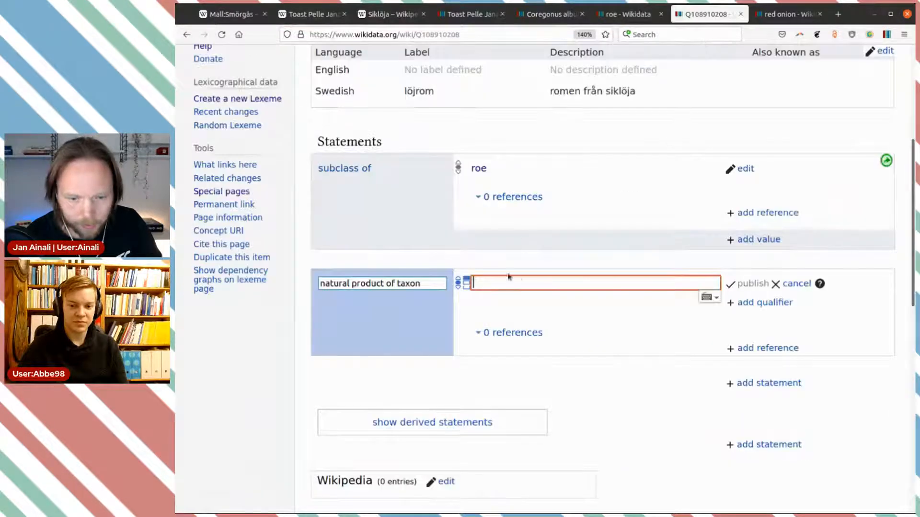
pyautogui.hotkey('ctrl', 'v')
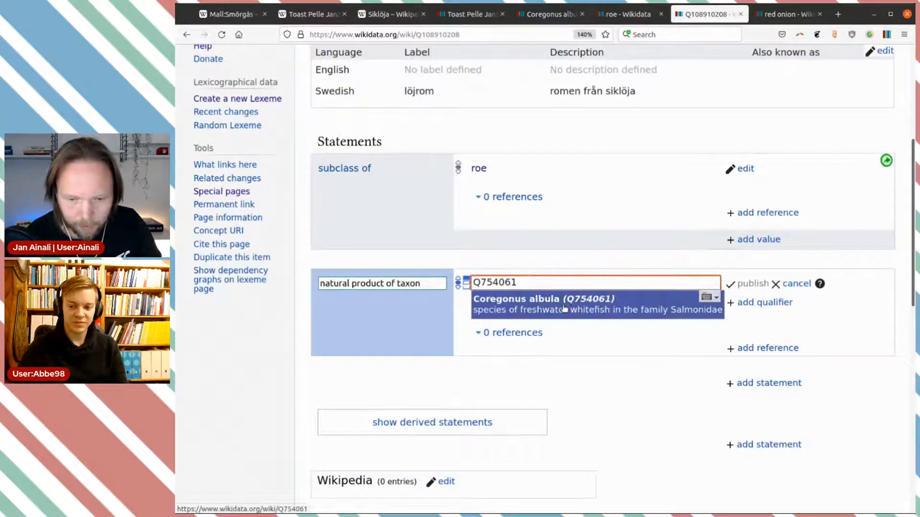
pyautogui.click(602, 300)
pyautogui.click(748, 283)
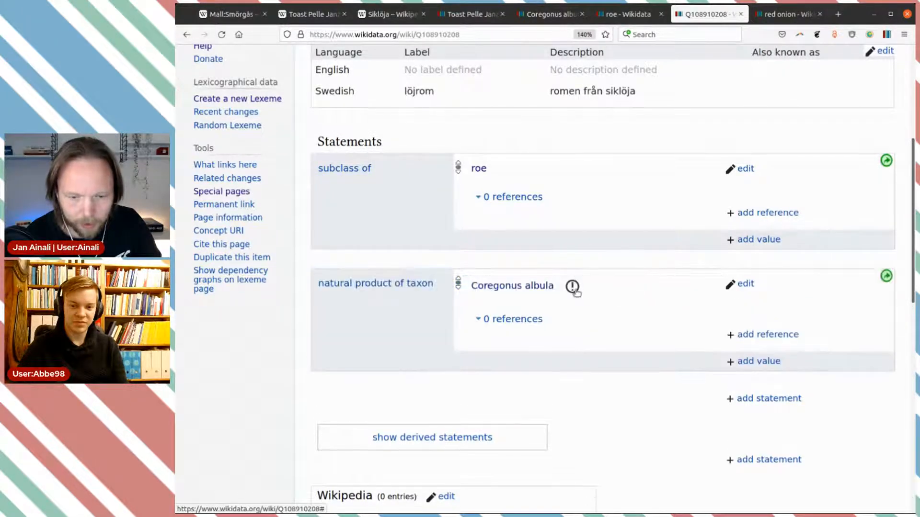
# Step: Copy the QID of the löjrom item and start a new statement on the Coregonus albula item
pyautogui.scroll(5, 373, 131)
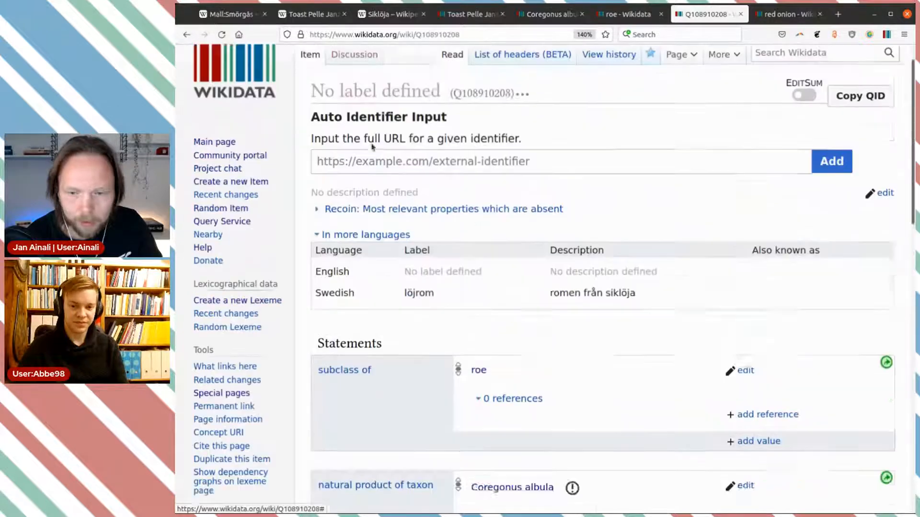
pyautogui.click(864, 131)
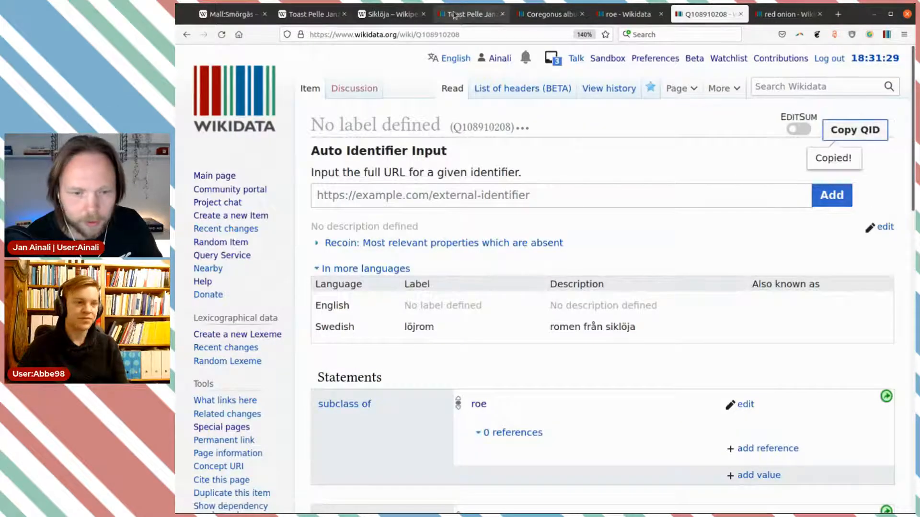
pyautogui.click(547, 15)
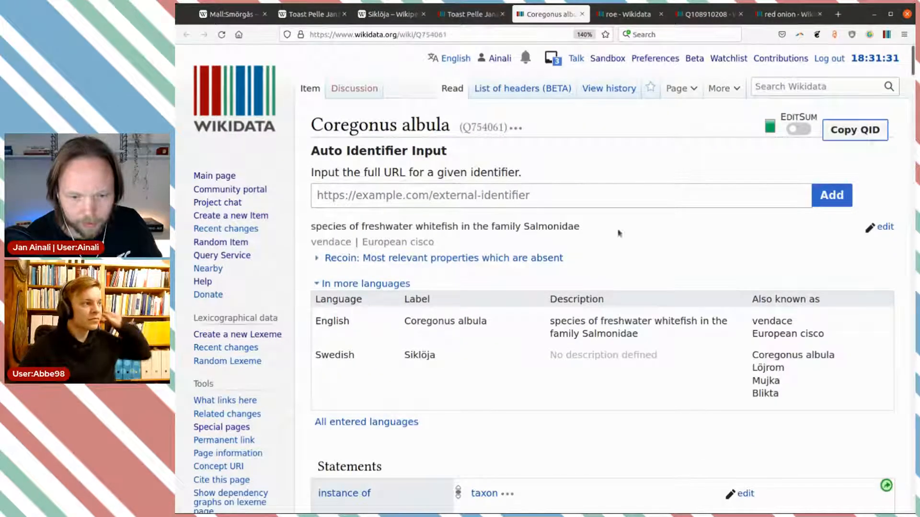
pyautogui.click(698, 260)
pyautogui.press('s')
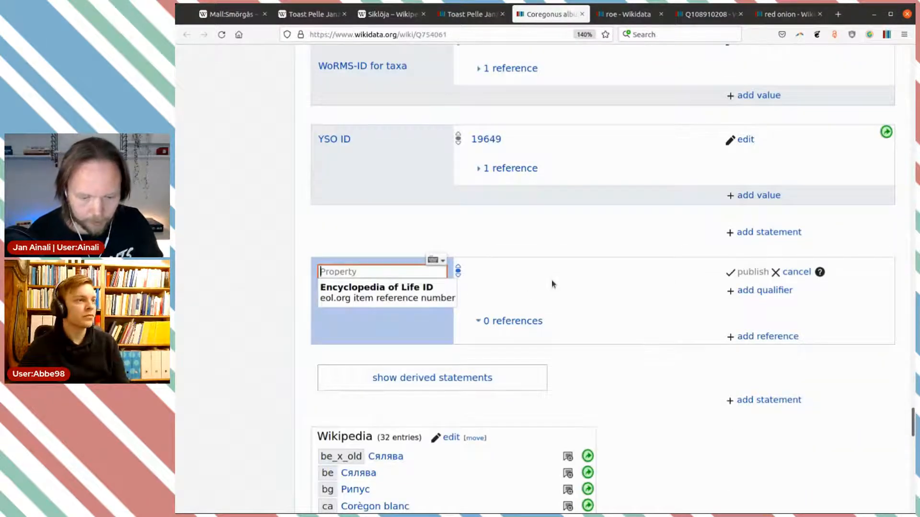
pyautogui.write('taxo')
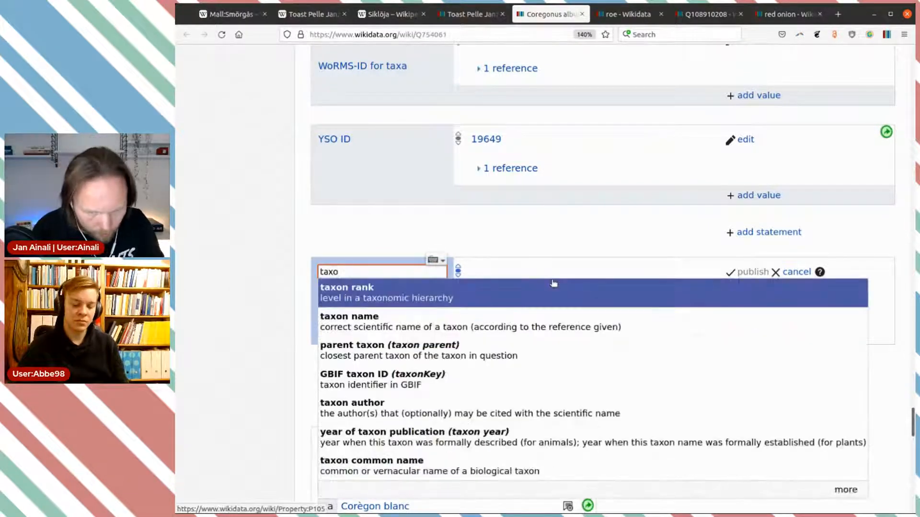
pyautogui.write('n')
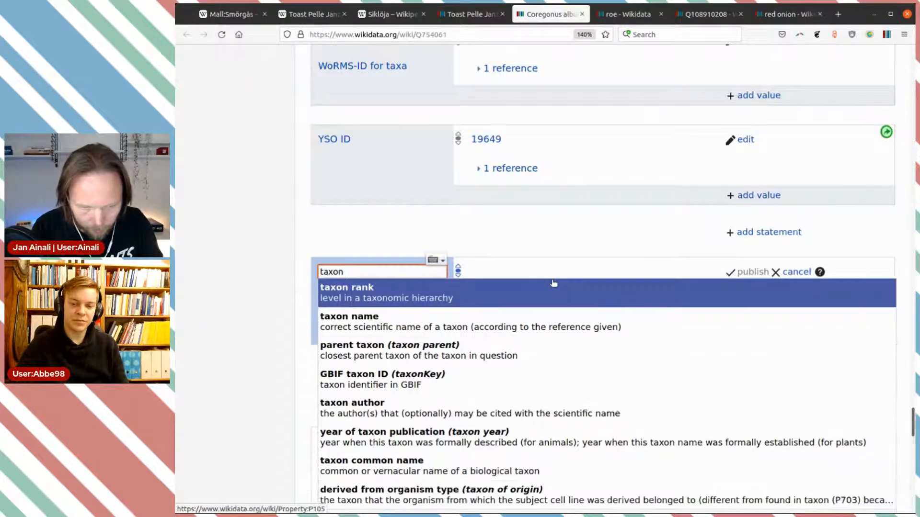
pyautogui.write(' pr')
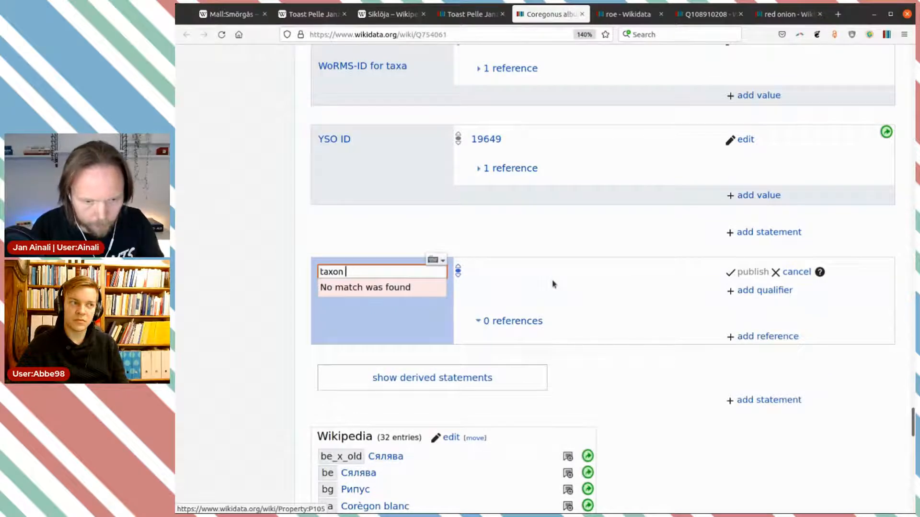
pyautogui.press('BackSpace')
pyautogui.press('BackSpace')
pyautogui.press('BackSpace')
pyautogui.press('BackSpace')
pyautogui.press('BackSpace')
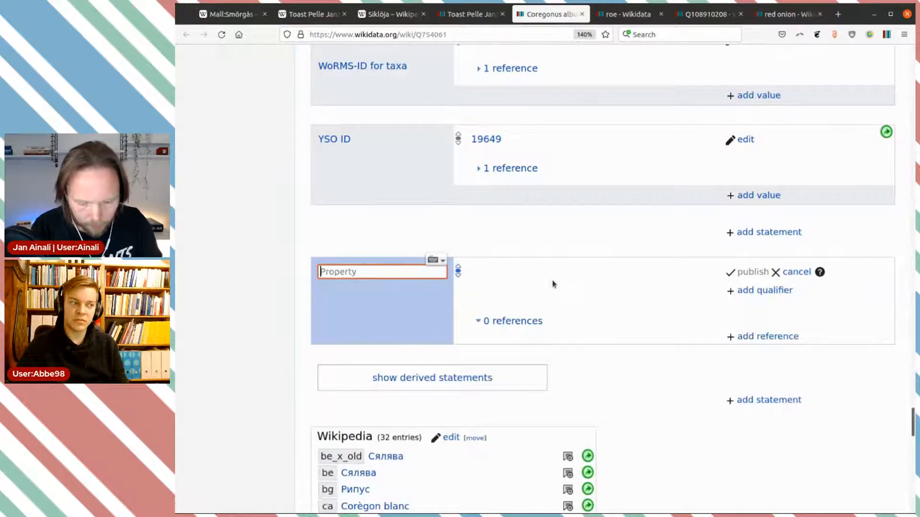
# Step: Select "this taxon is source of" as the property of the new statement on the Coregonus albula item
pyautogui.write('prod')
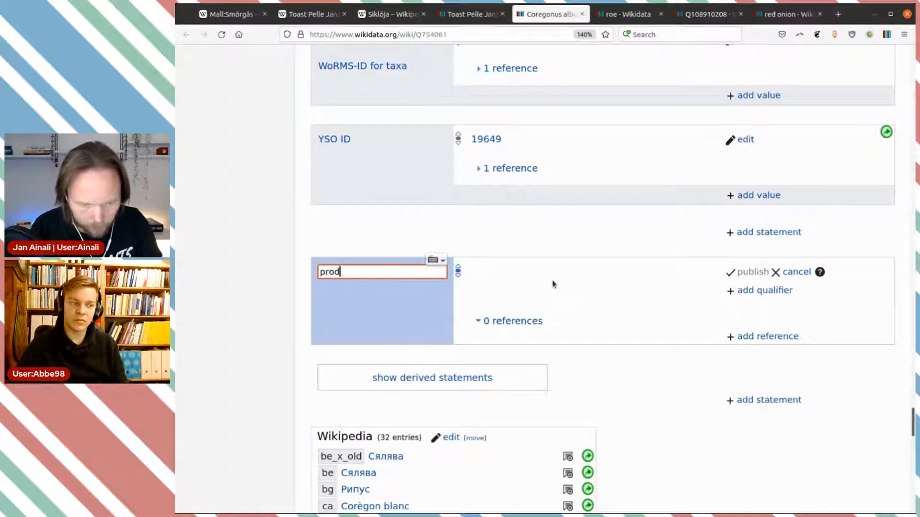
pyautogui.write('uct')
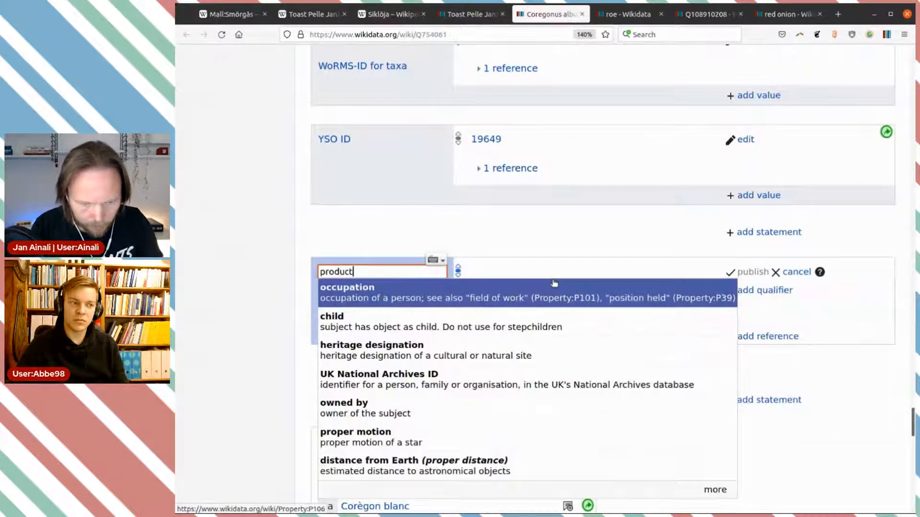
pyautogui.write(' fr')
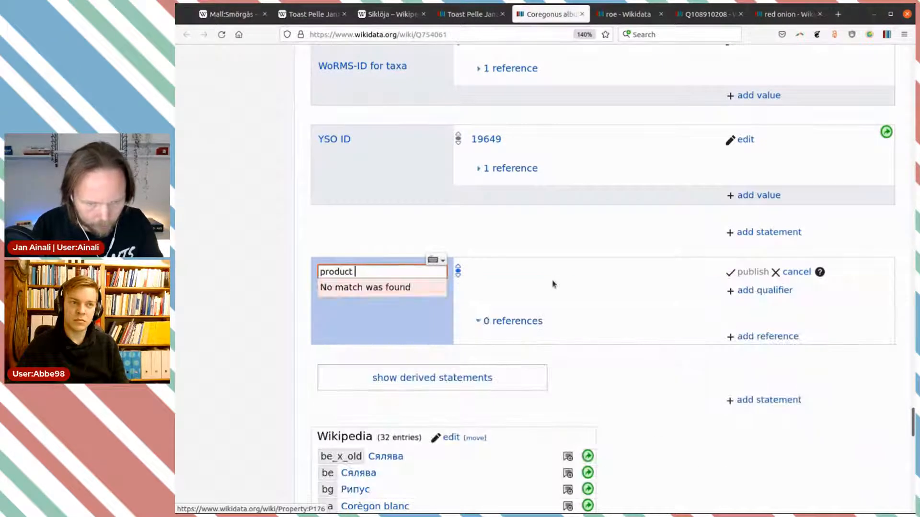
pyautogui.scroll(-3, 596, 257)
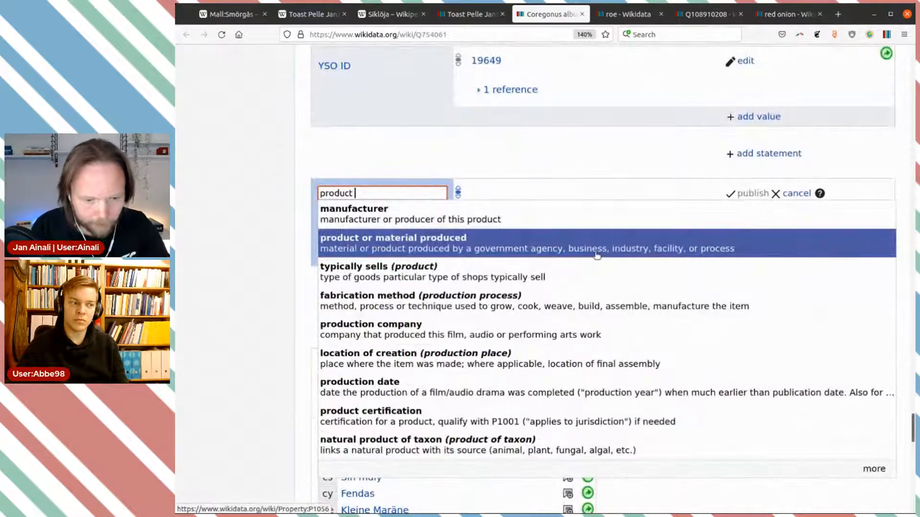
pyautogui.press('BackSpace')
pyautogui.press('BackSpace')
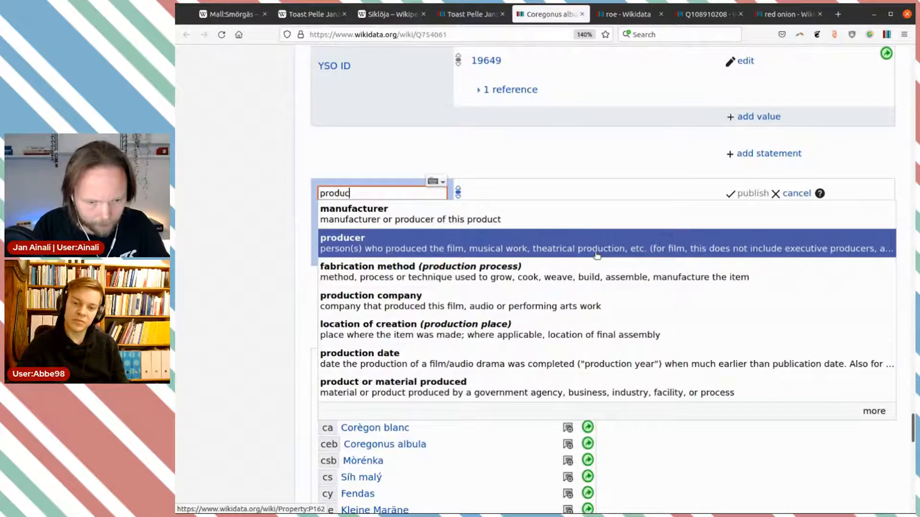
pyautogui.write('es')
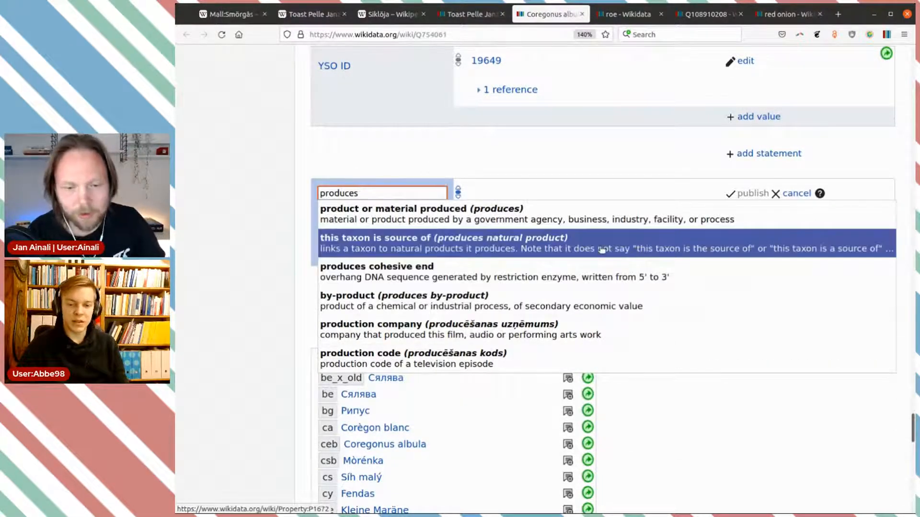
pyautogui.click(597, 247)
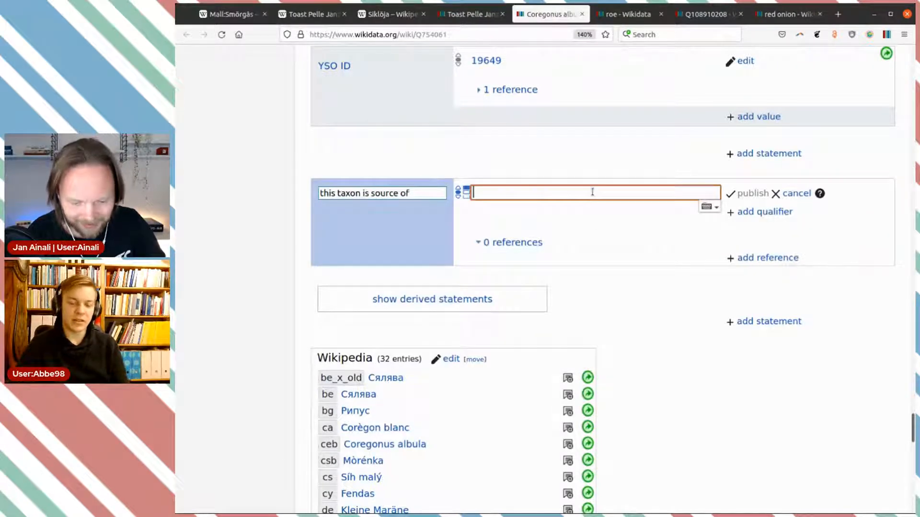
# Step: Set the löjrom item Q108910208 as the value of "this taxon is source of" and publish the statement
pyautogui.hotkey('ctrl', 'v')
pyautogui.click(585, 210)
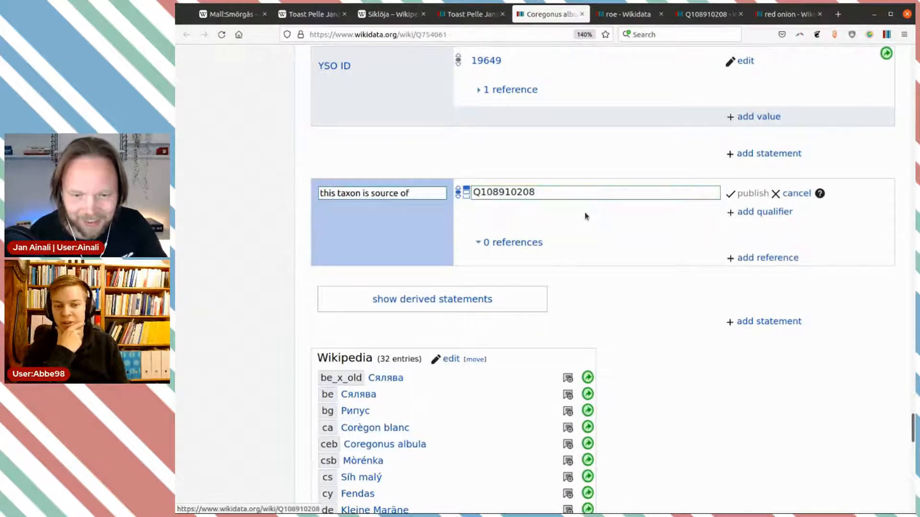
pyautogui.click(741, 194)
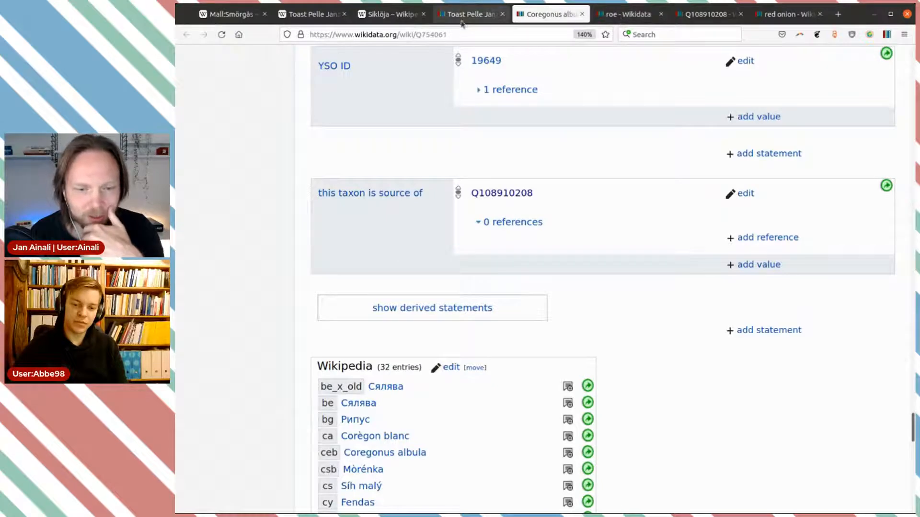
# Step: Review the Coregonus albula item's identifiers, taxon common names and images
pyautogui.scroll(2, 713, 241)
pyautogui.scroll(15, 708, 238)
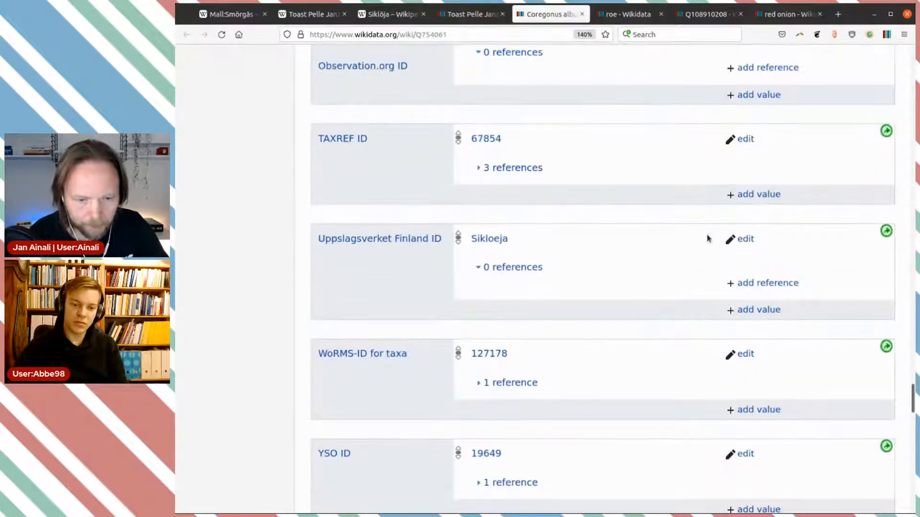
pyautogui.scroll(15, 707, 238)
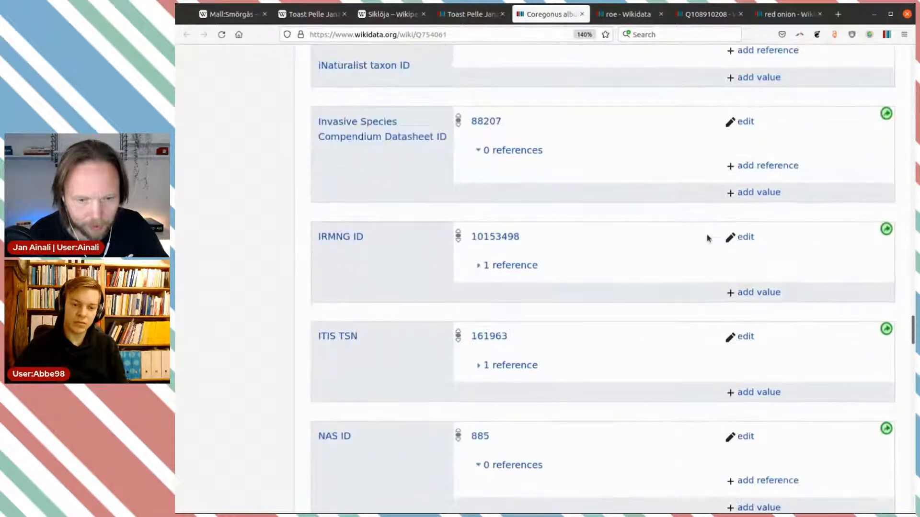
pyautogui.scroll(15, 707, 238)
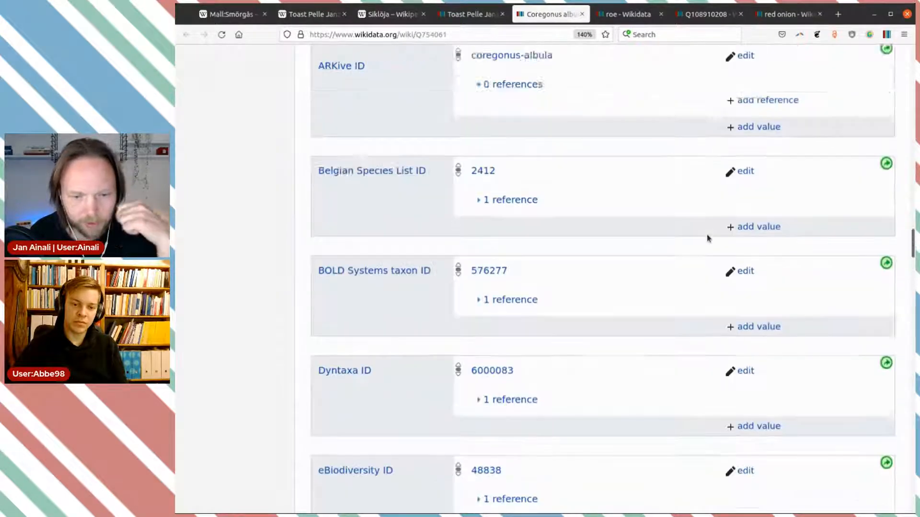
pyautogui.scroll(8, 708, 238)
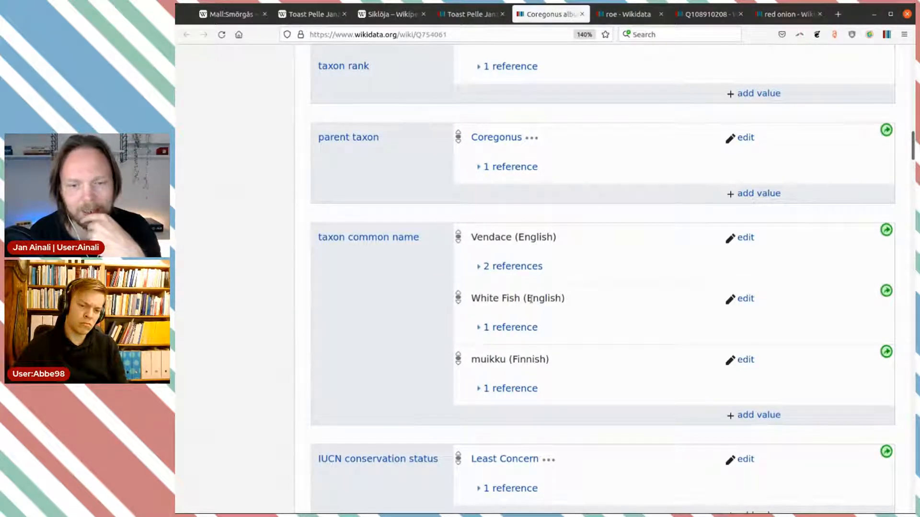
pyautogui.scroll(5, 598, 291)
pyautogui.scroll(10, 598, 289)
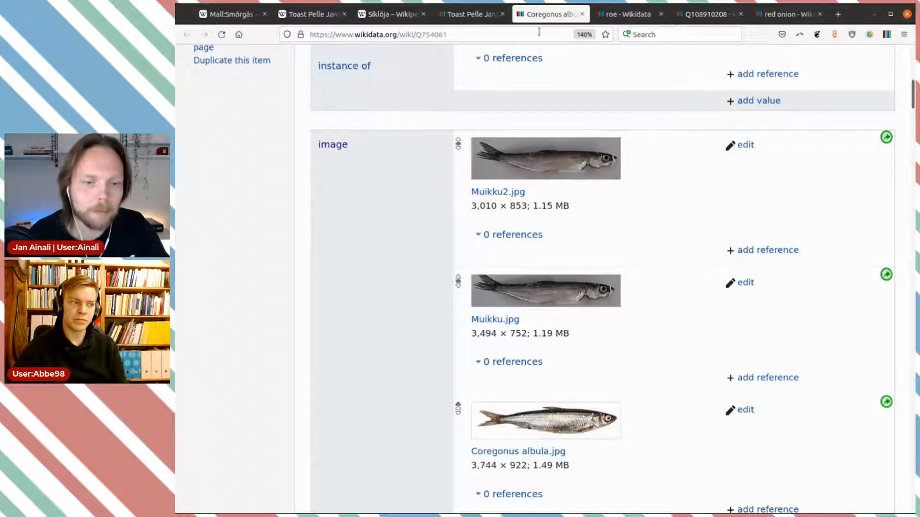
# Step: Copy the löjrom item's QID, replace the pending "has part" value on Toast Pelle Janzon with Q108910208, and publish it
pyautogui.click(712, 16)
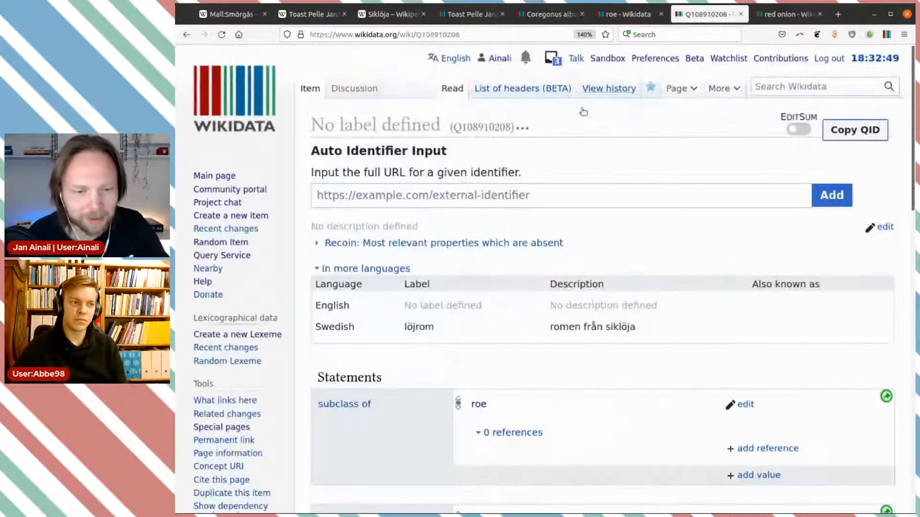
pyautogui.click(877, 133)
pyautogui.click(474, 15)
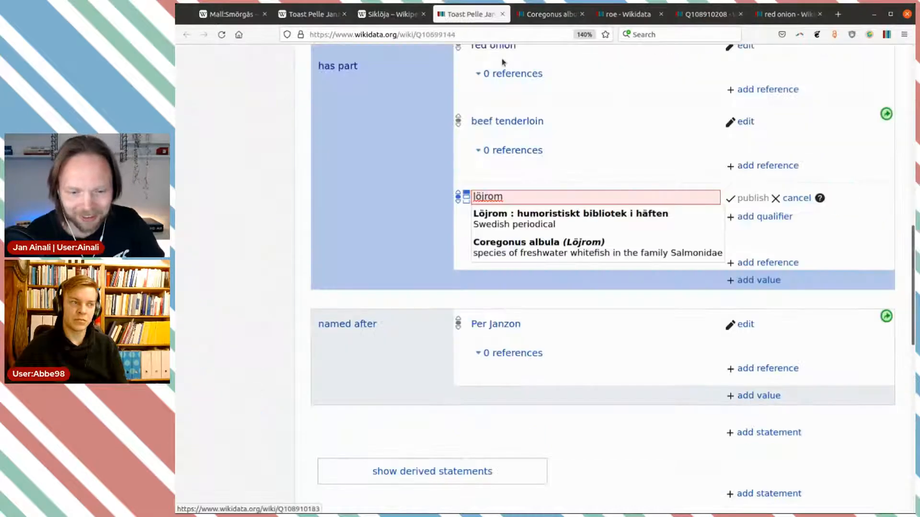
pyautogui.hotkey('ctrl', 'a')
pyautogui.hotkey('ctrl', 'v')
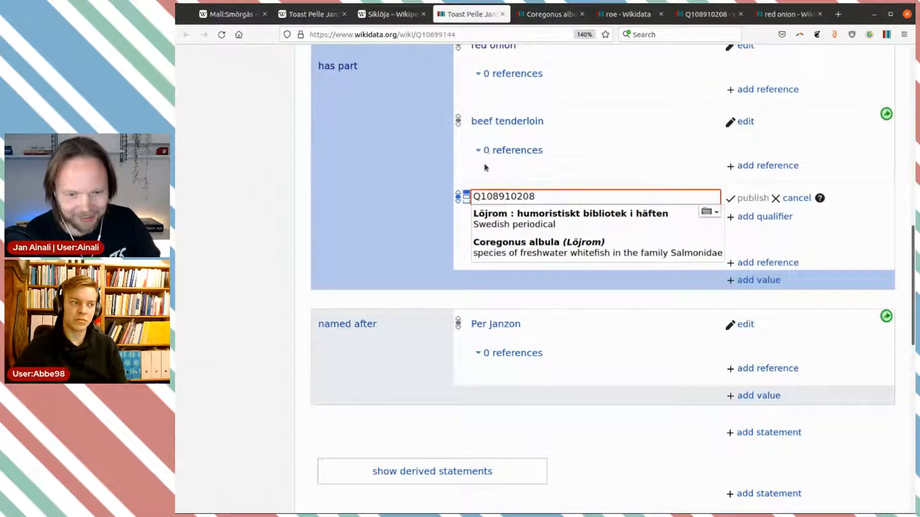
pyautogui.click(683, 211)
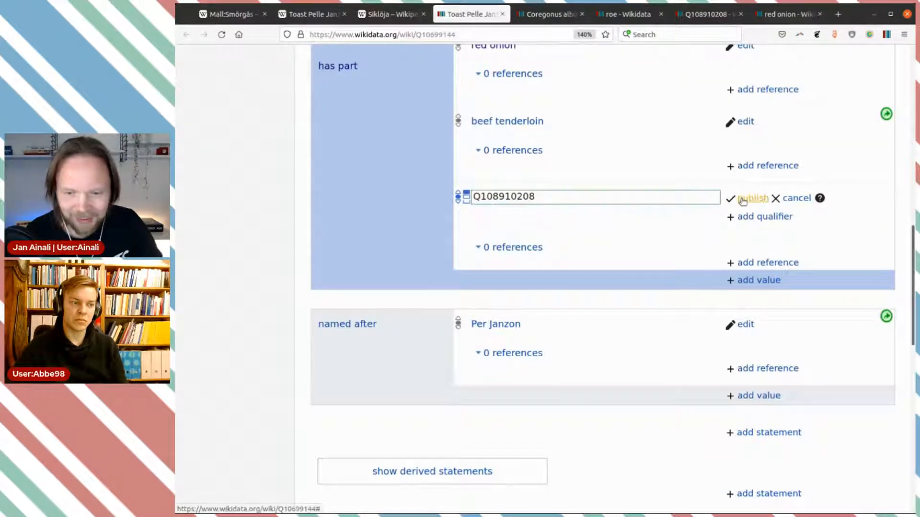
pyautogui.click(747, 198)
# Step: Compare the Toast Pelle Janzon item's "has part" and other statements with the ingredients and namesake in the Swedish Wikipedia article
pyautogui.scroll(5, 633, 258)
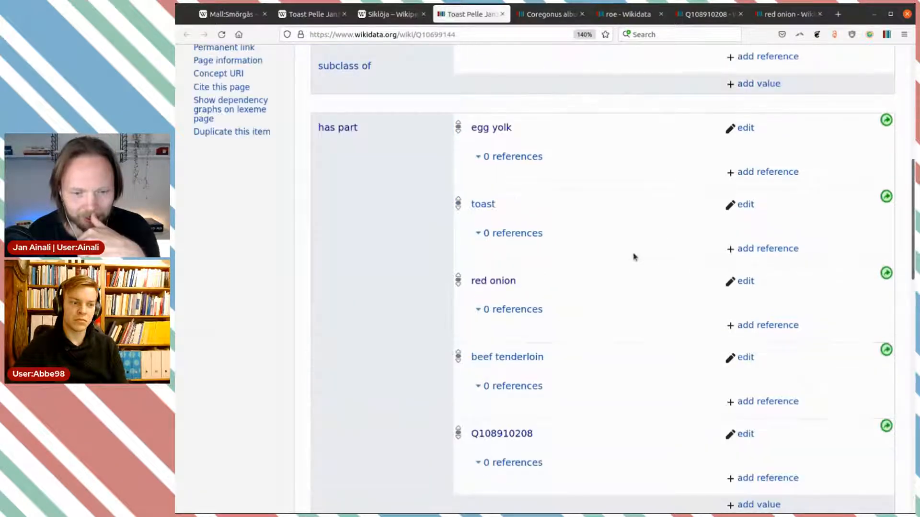
pyautogui.scroll(-2, 632, 257)
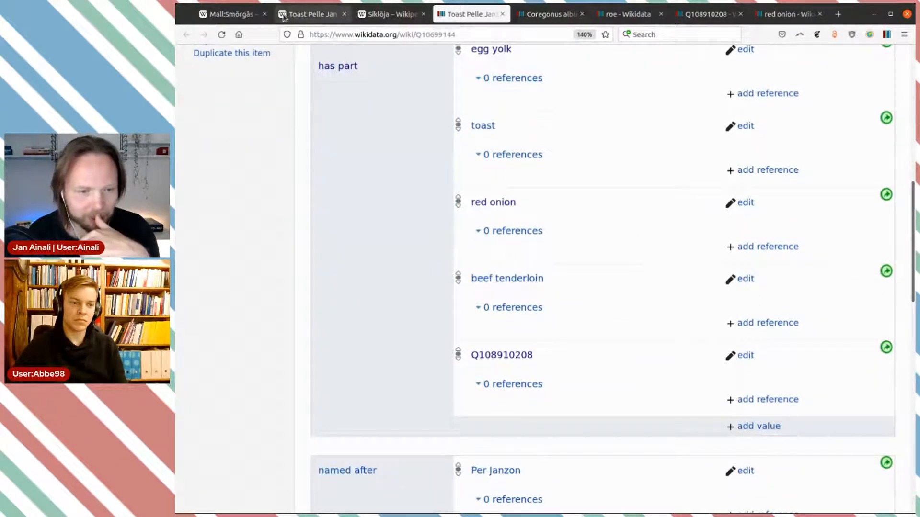
pyautogui.click(311, 14)
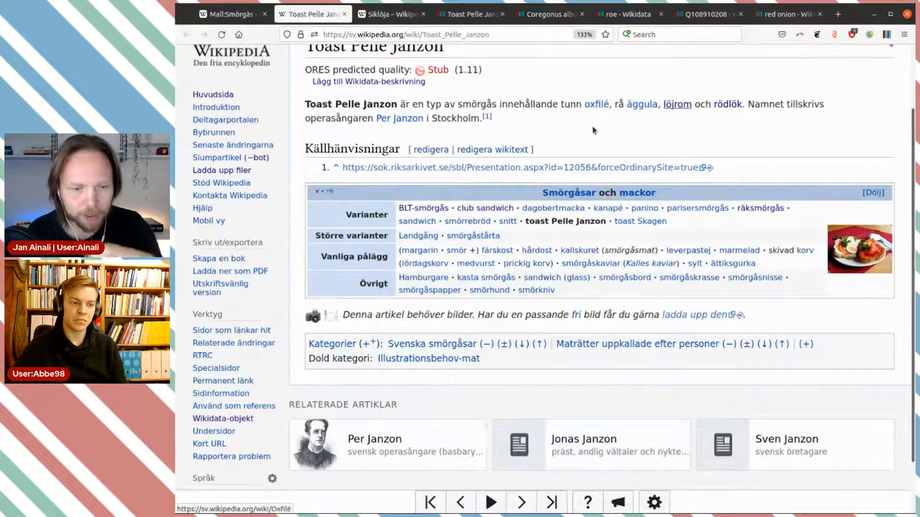
pyautogui.moveTo(423, 119)
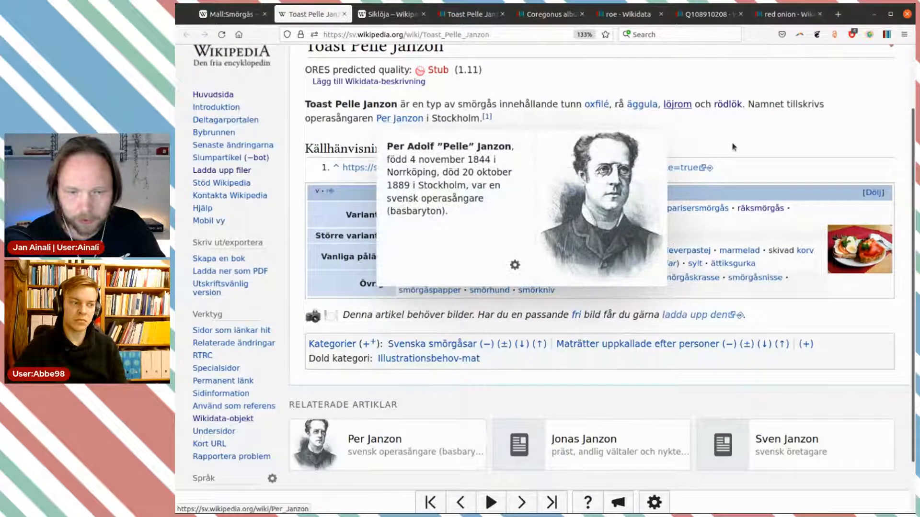
pyautogui.click(463, 16)
pyautogui.scroll(2, 629, 220)
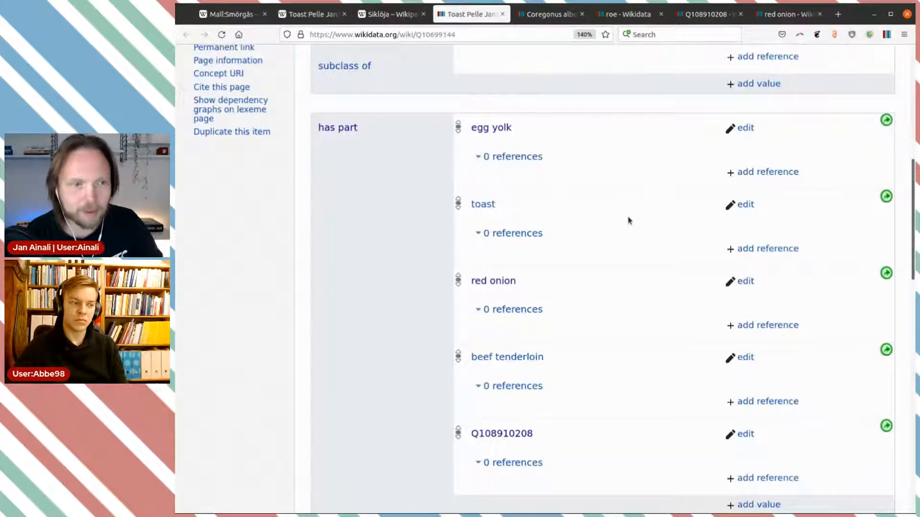
pyautogui.scroll(6, 629, 220)
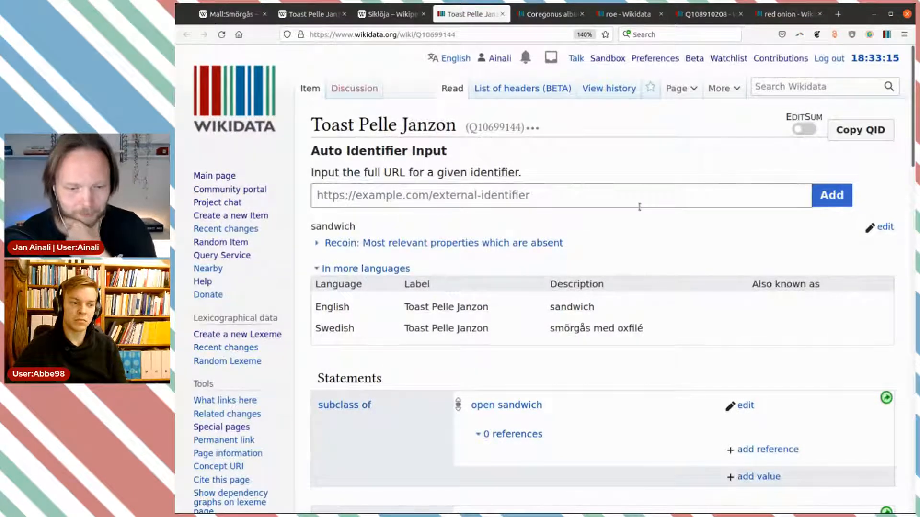
pyautogui.scroll(-2, 640, 210)
pyautogui.scroll(-4, 641, 210)
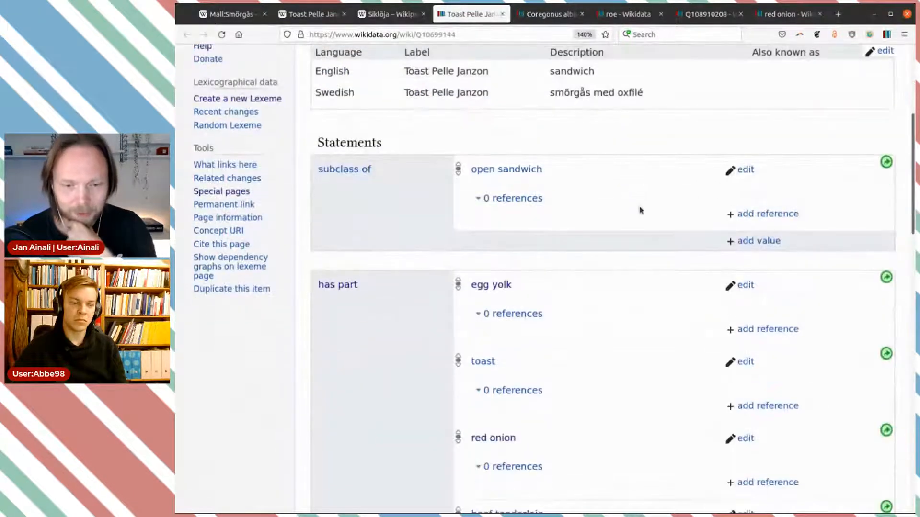
pyautogui.scroll(-4, 640, 210)
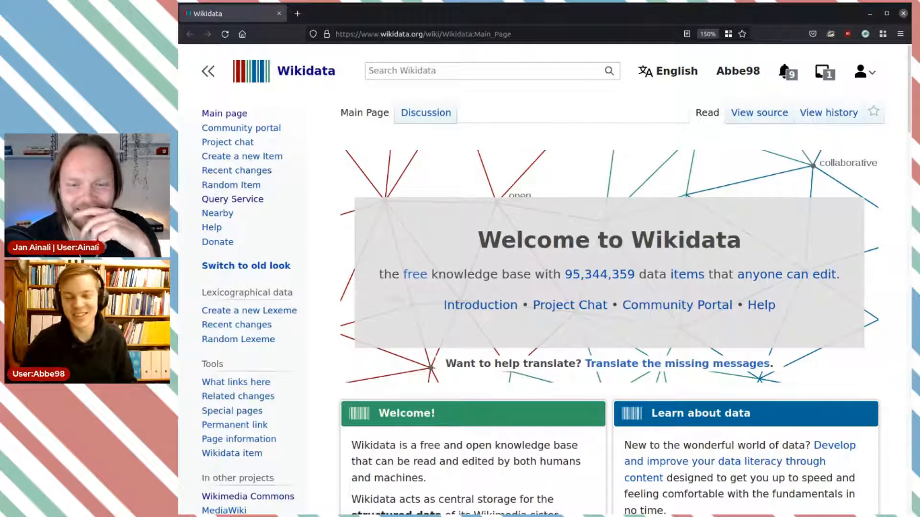
# Step: Search Wikidata for "kladdkaka" and open the item for the chocolate mud cake
pyautogui.click(559, 68)
pyautogui.write('kladdkaka')
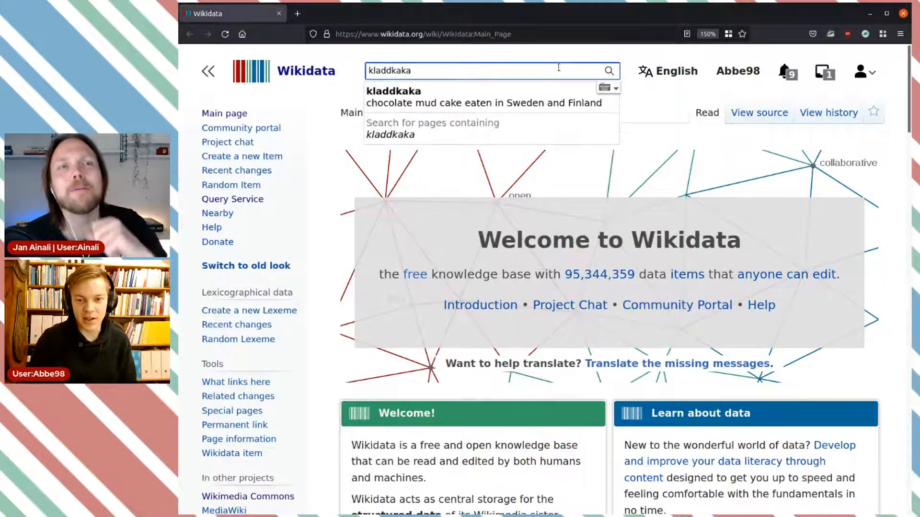
pyautogui.press('Down')
pyautogui.press('Return')
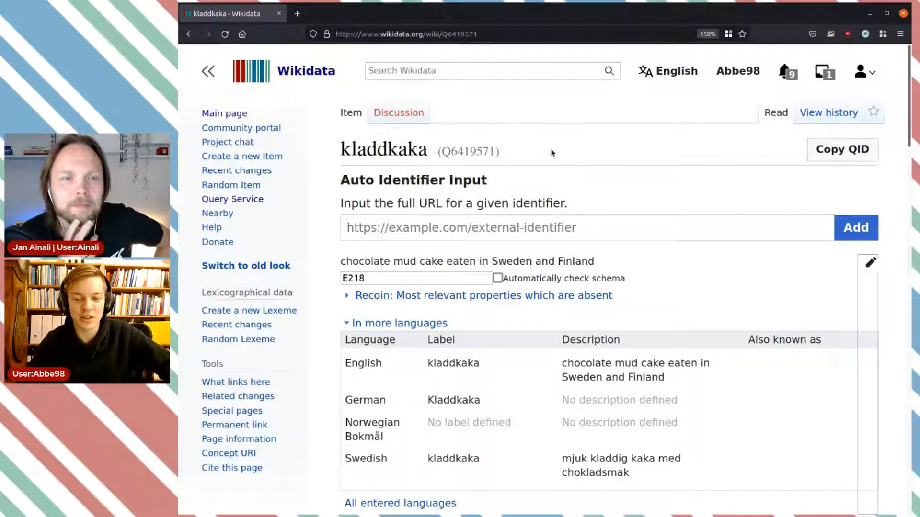
# Step: Examine the kladdkaka item's labels, descriptions and statements, and open its "subclass of" value, chocolate cake
pyautogui.scroll(-10, 551, 153)
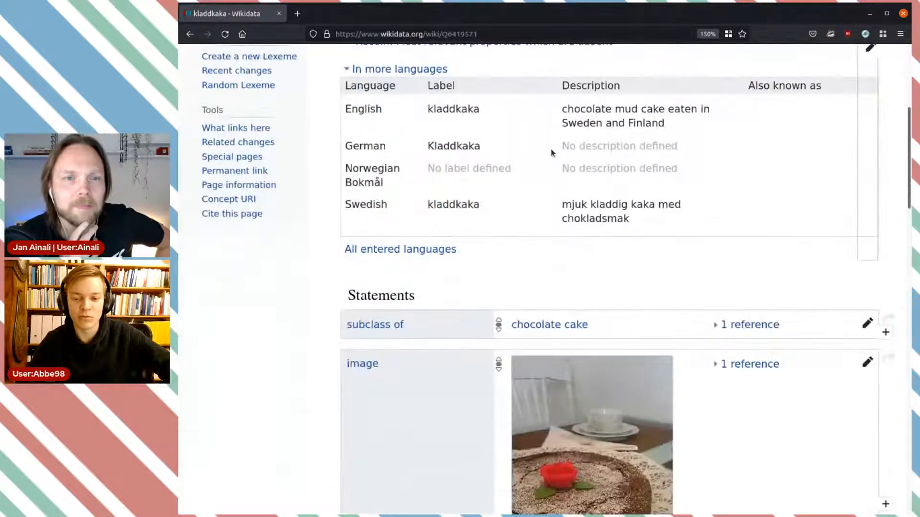
pyautogui.scroll(7, 570, 241)
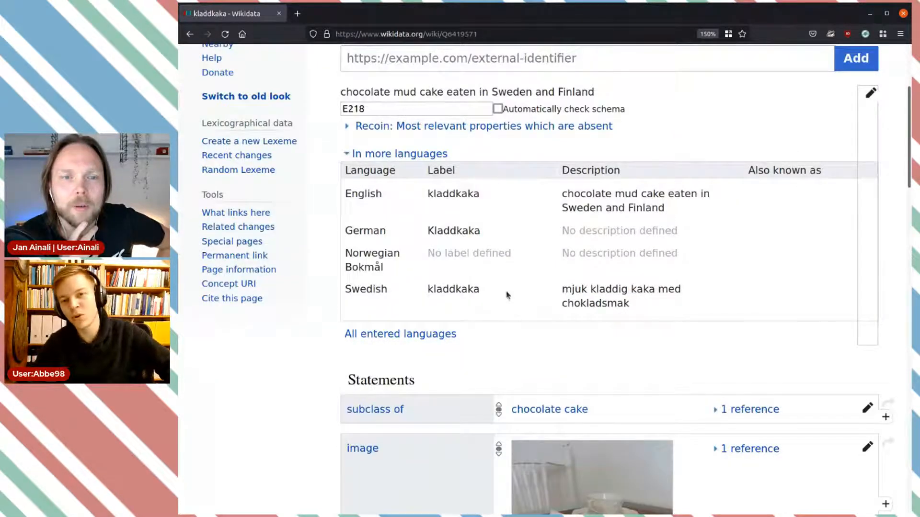
pyautogui.scroll(-8, 513, 288)
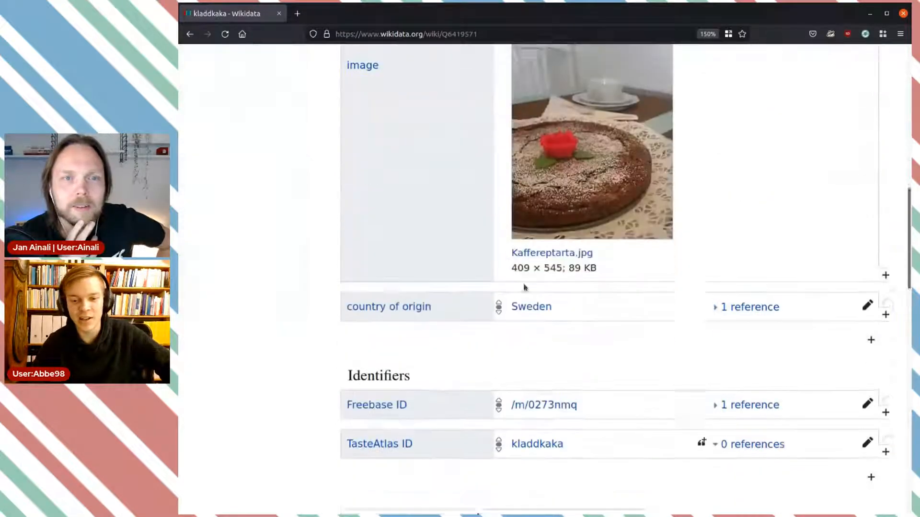
pyautogui.scroll(7, 612, 242)
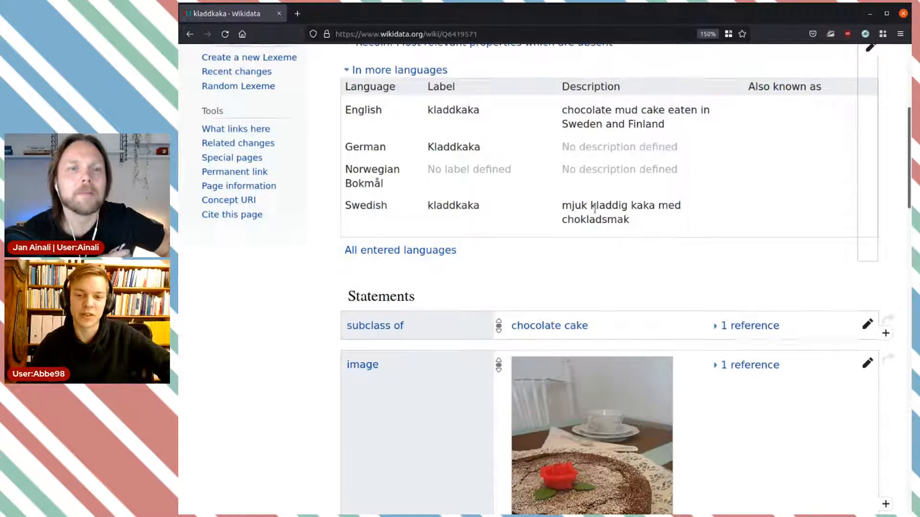
pyautogui.scroll(4, 594, 211)
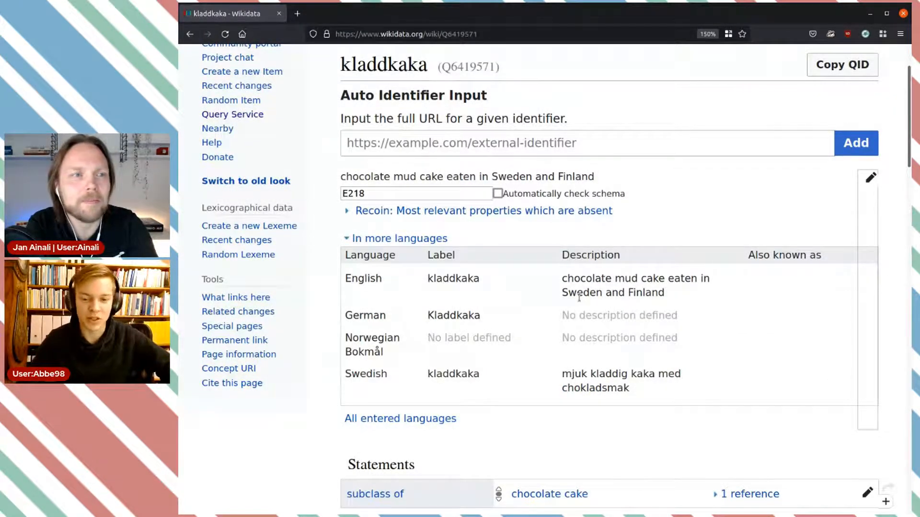
pyautogui.scroll(-5, 580, 293)
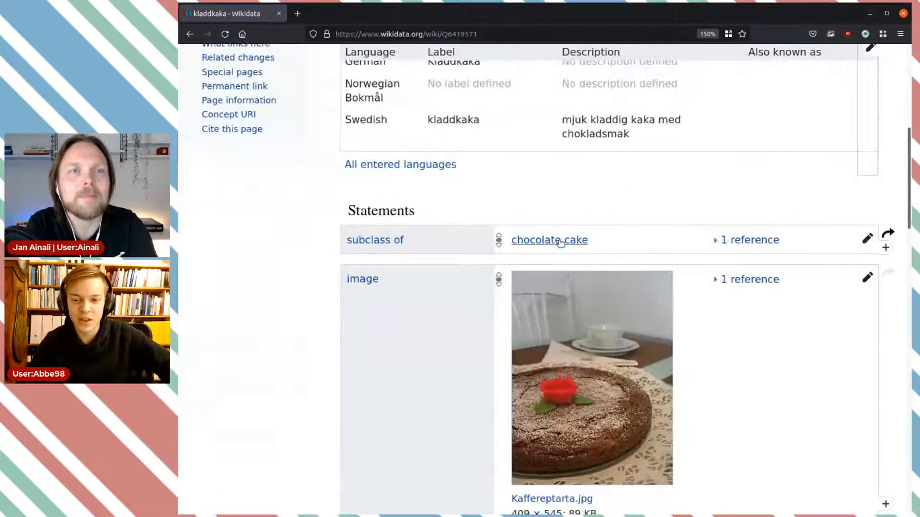
pyautogui.click(571, 241)
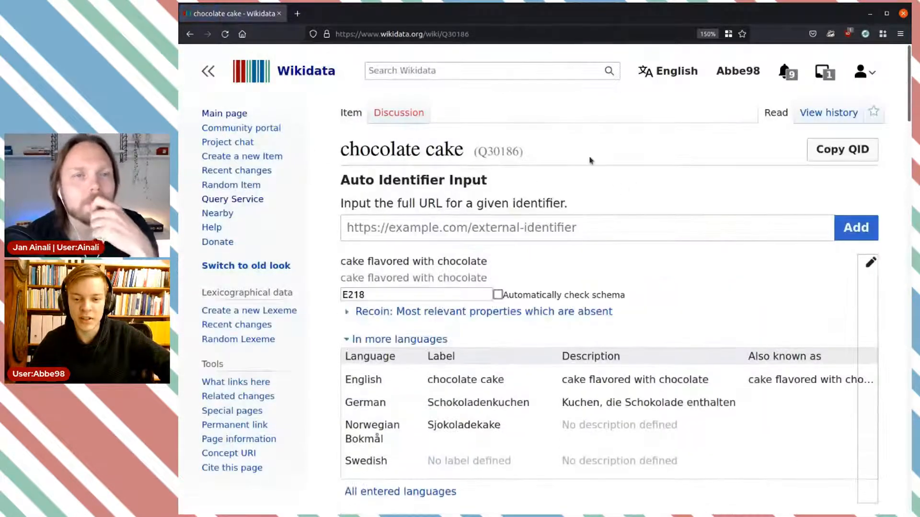
# Step: Examine the chocolate cake item's labels and statements, paying attention to the banana value under "has part"
pyautogui.scroll(-3, 583, 174)
pyautogui.scroll(-3, 583, 171)
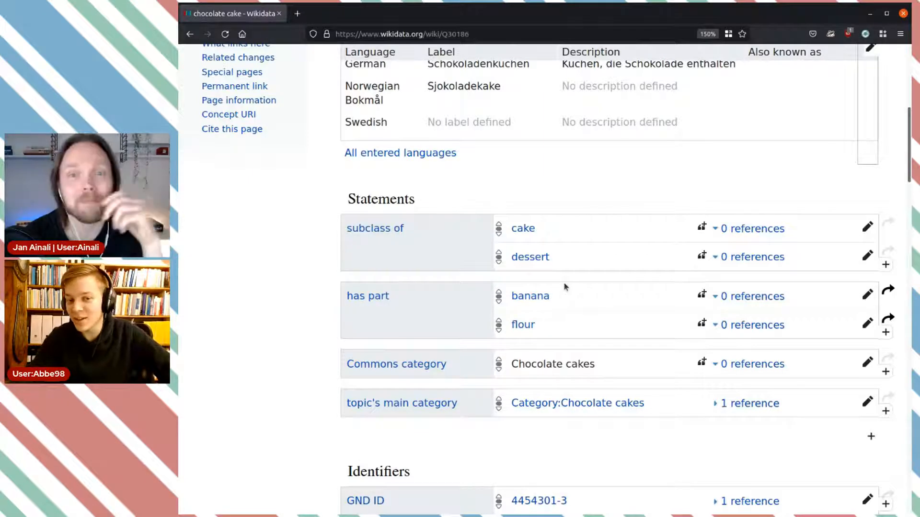
pyautogui.doubleClick(565, 296)
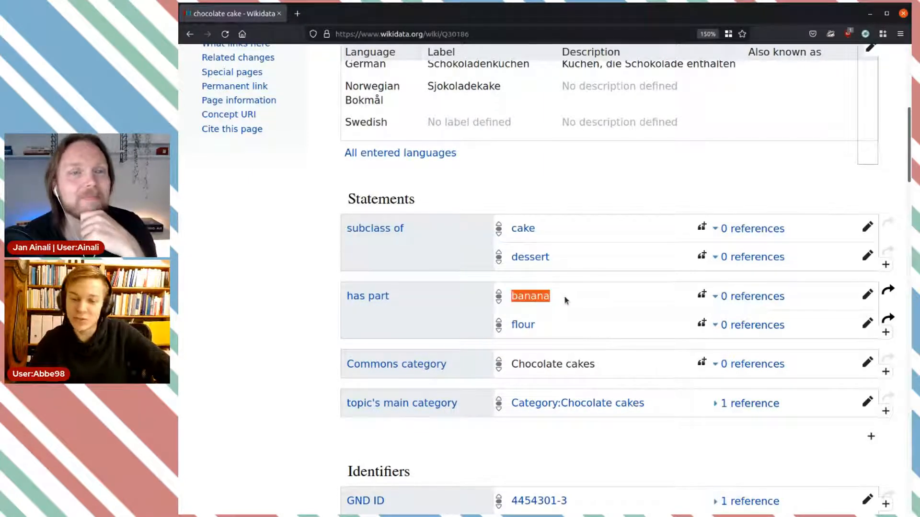
pyautogui.click(591, 202)
pyautogui.scroll(4, 591, 202)
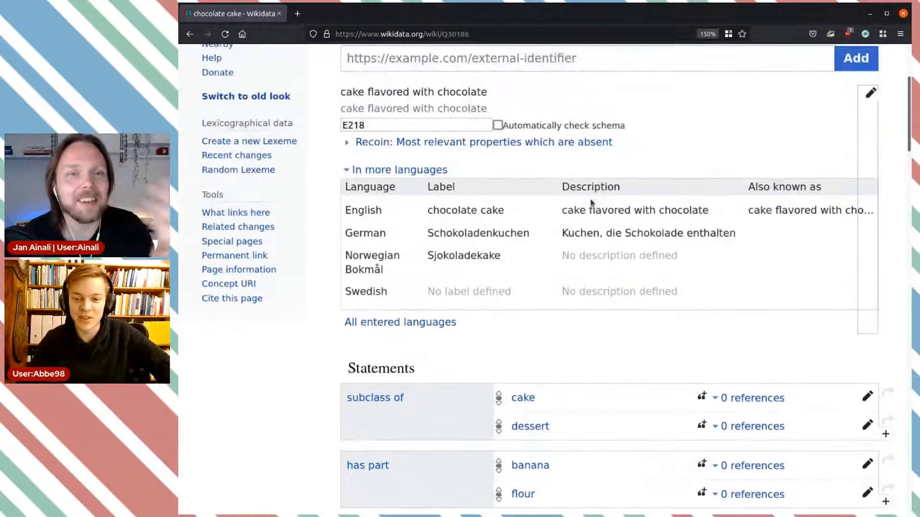
pyautogui.scroll(4, 592, 204)
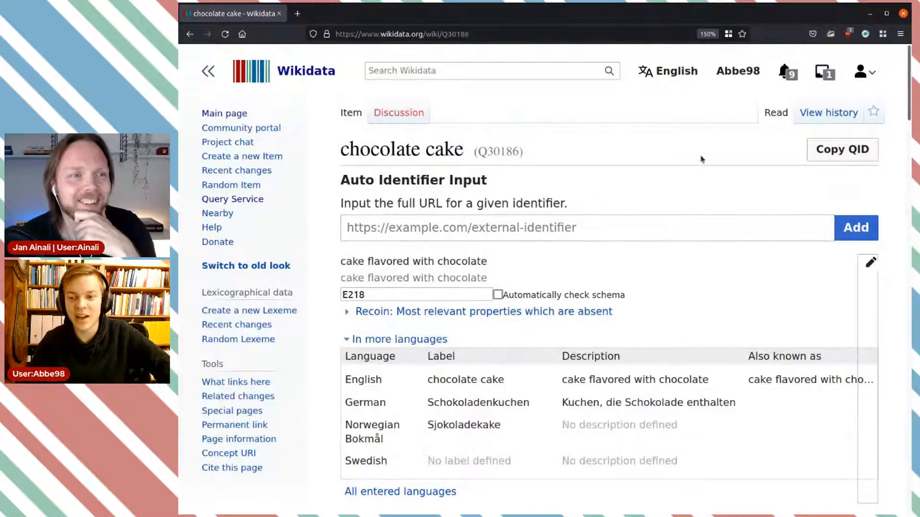
# Step: Open the chocolate cake item's revision history and compare its two latest revisions
pyautogui.click(816, 115)
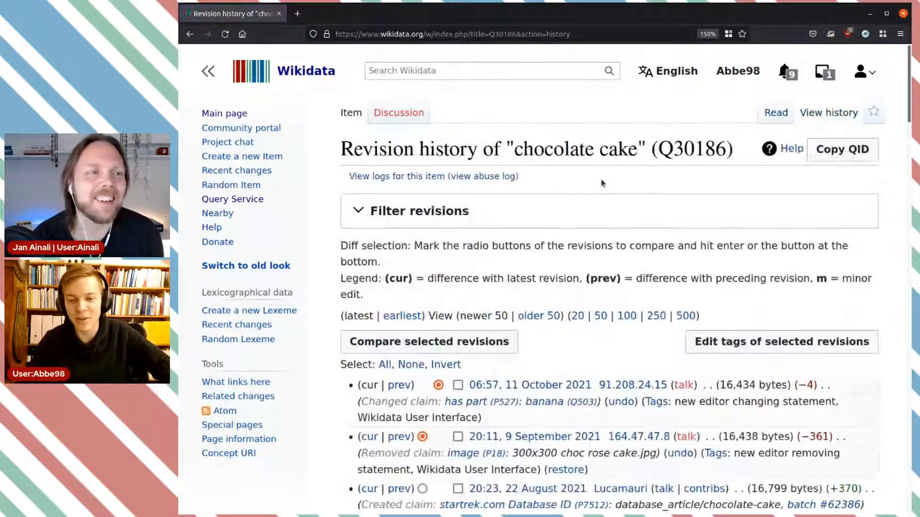
pyautogui.scroll(-5, 603, 183)
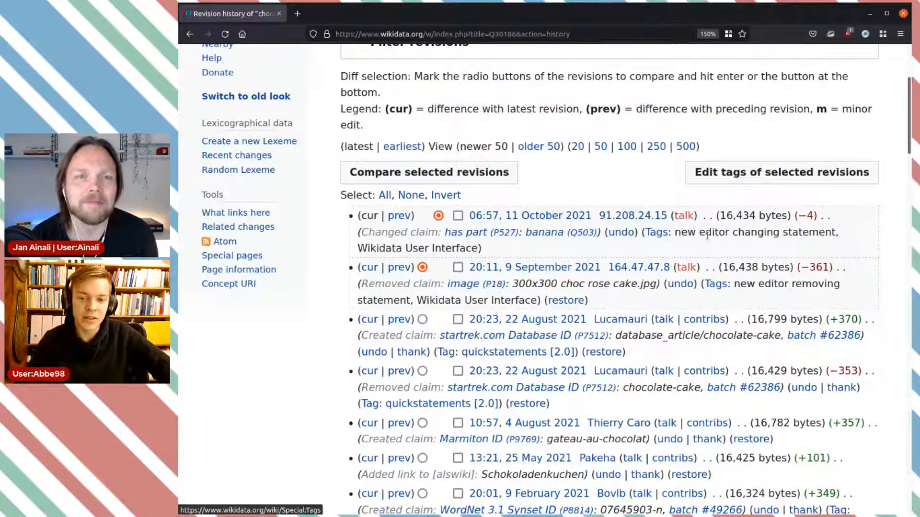
pyautogui.click(444, 177)
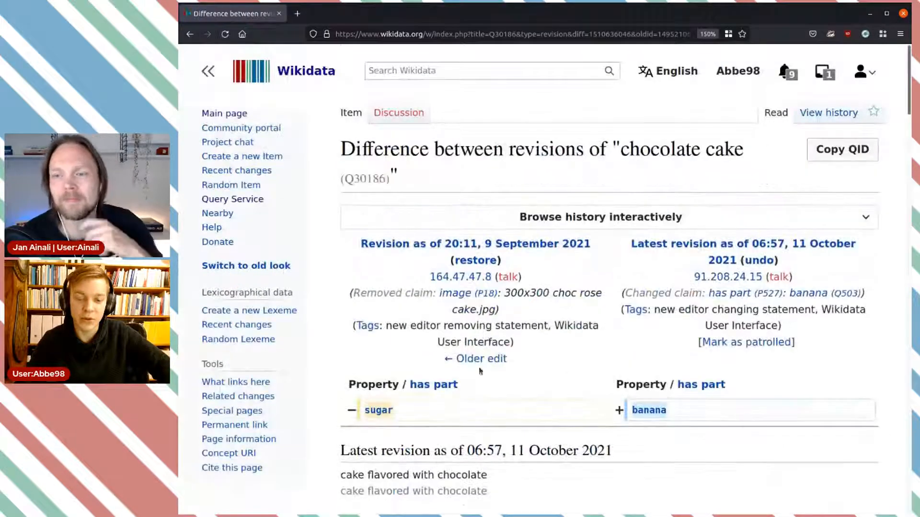
pyautogui.doubleClick(418, 411)
pyautogui.doubleClick(680, 410)
pyautogui.click(726, 412)
# Step: Undo the latest revision that changed "has part" from sugar to banana, and publish with the summary "spam"
pyautogui.scroll(-3, 726, 412)
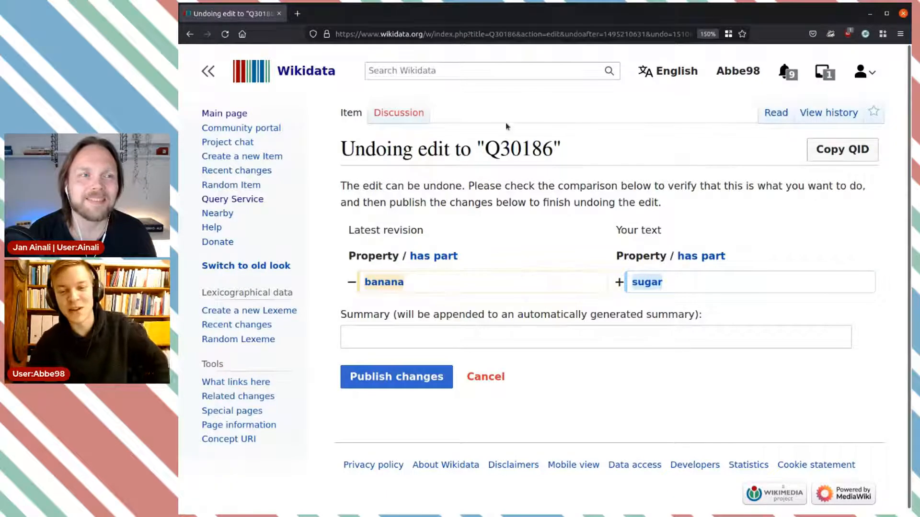
pyautogui.click(468, 340)
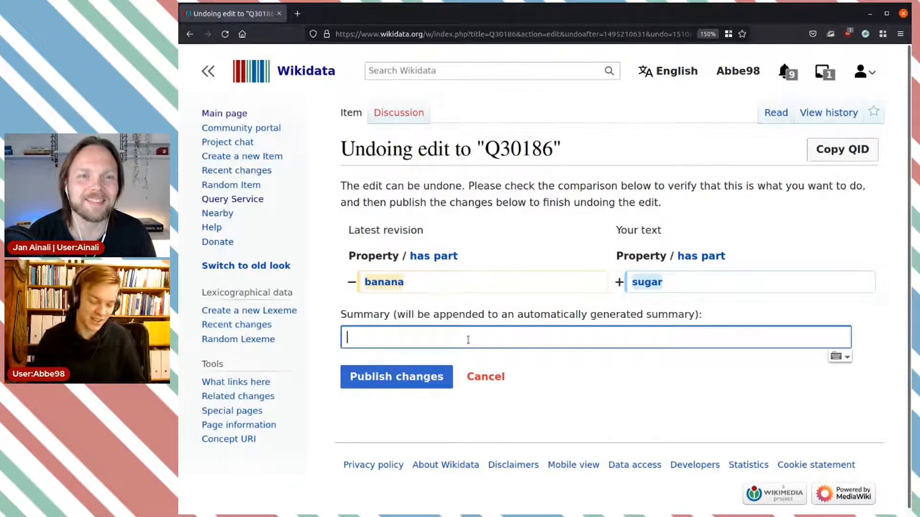
pyautogui.write('spam')
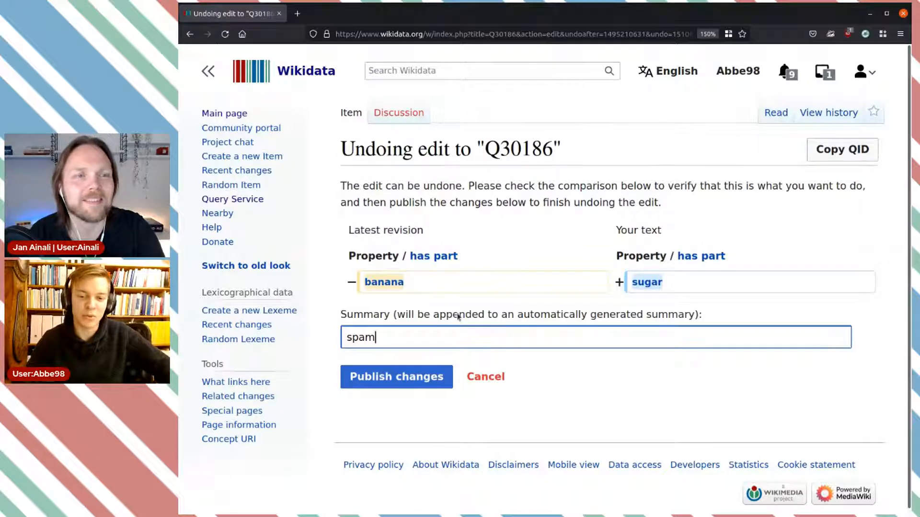
pyautogui.click(410, 378)
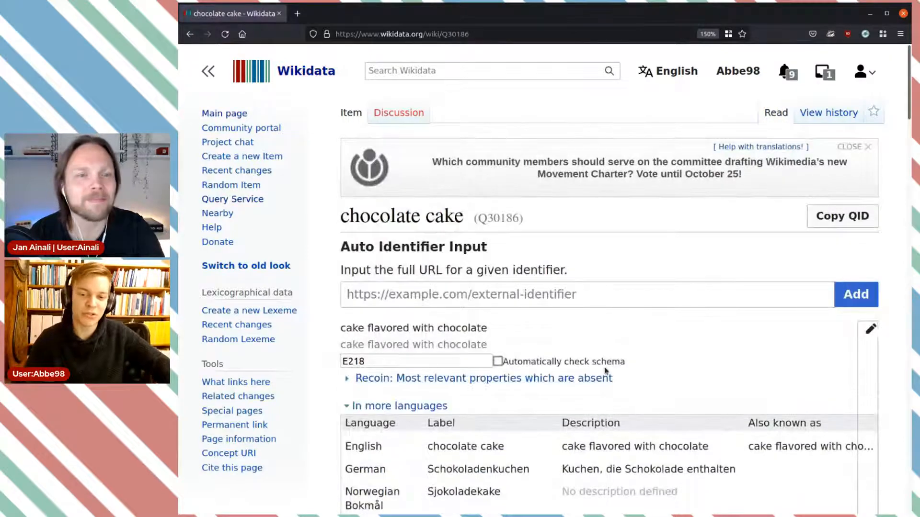
# Step: Add chocolate, the food produced from Theobroma cacao seeds, as a "has part" value of chocolate cake and publish it
pyautogui.scroll(-3, 611, 367)
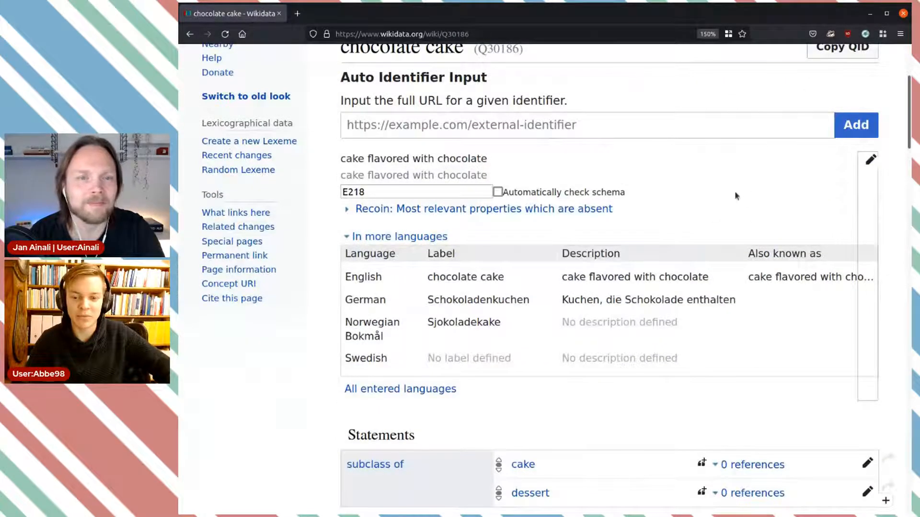
pyautogui.scroll(-5, 621, 207)
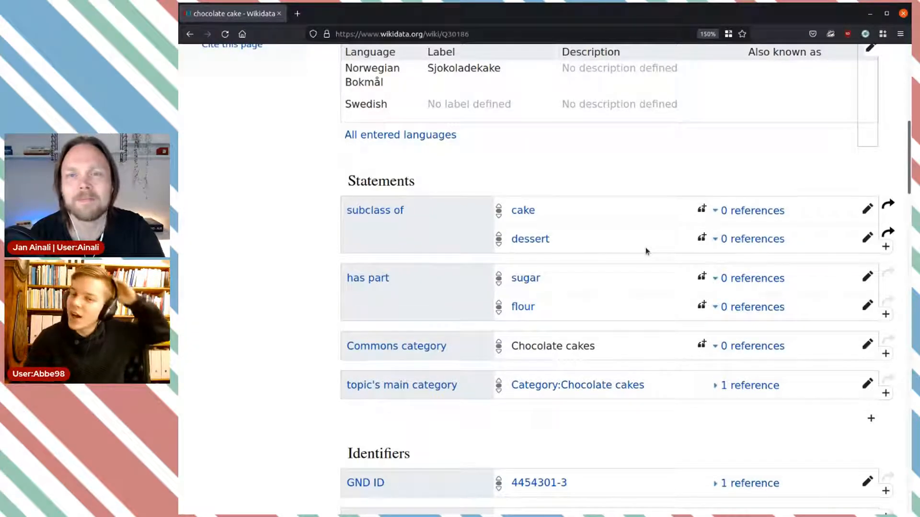
pyautogui.scroll(5, 644, 260)
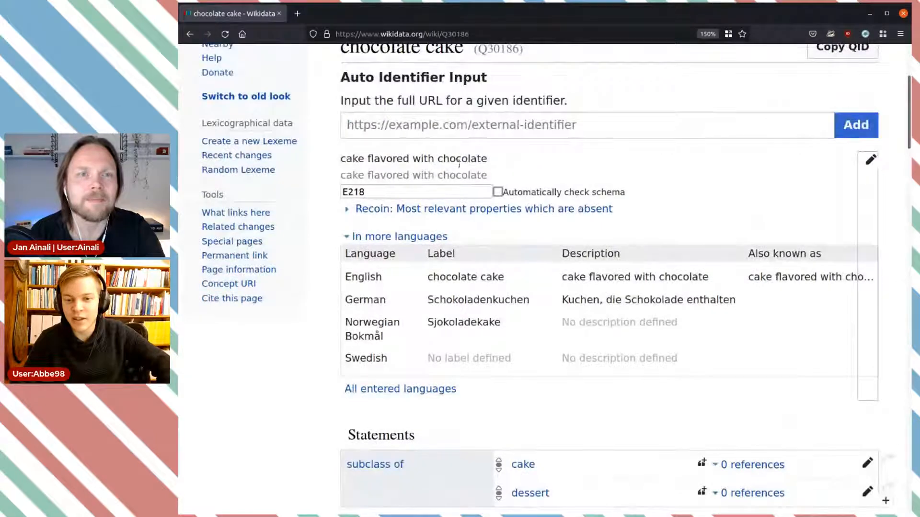
pyautogui.doubleClick(472, 160)
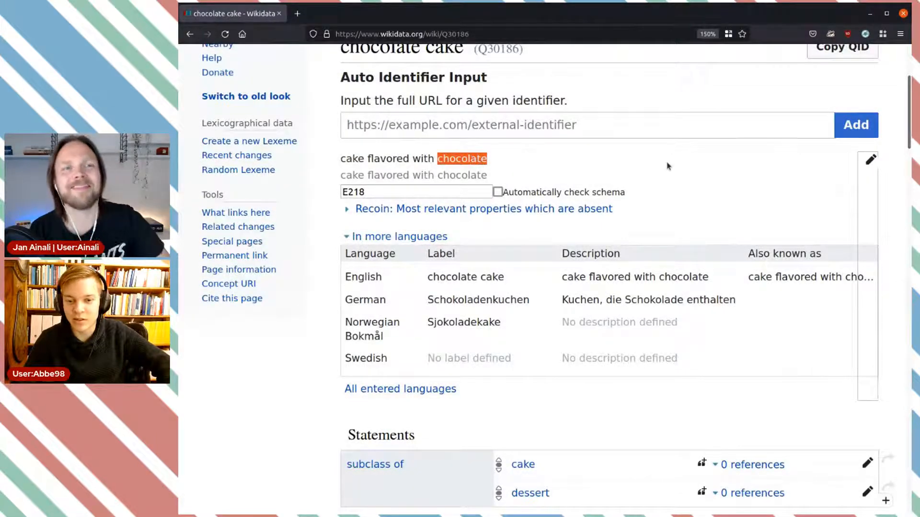
pyautogui.scroll(-7, 709, 205)
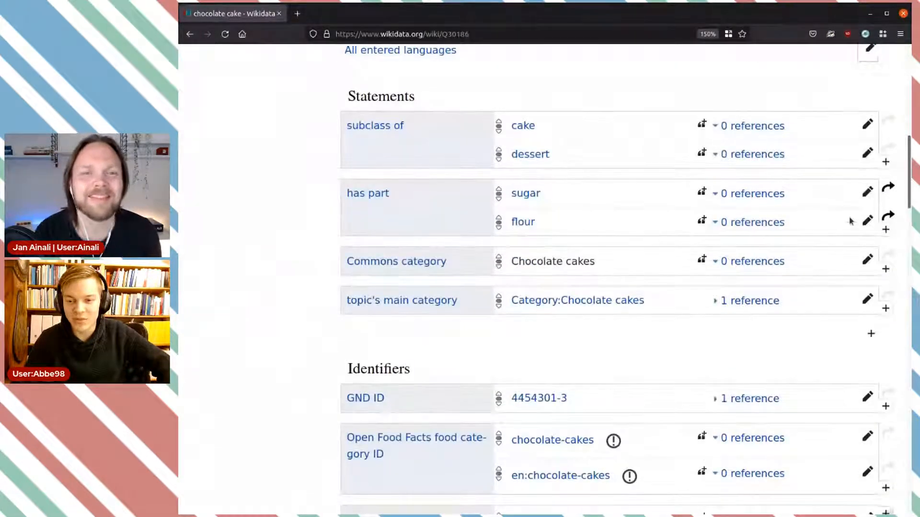
pyautogui.click(886, 230)
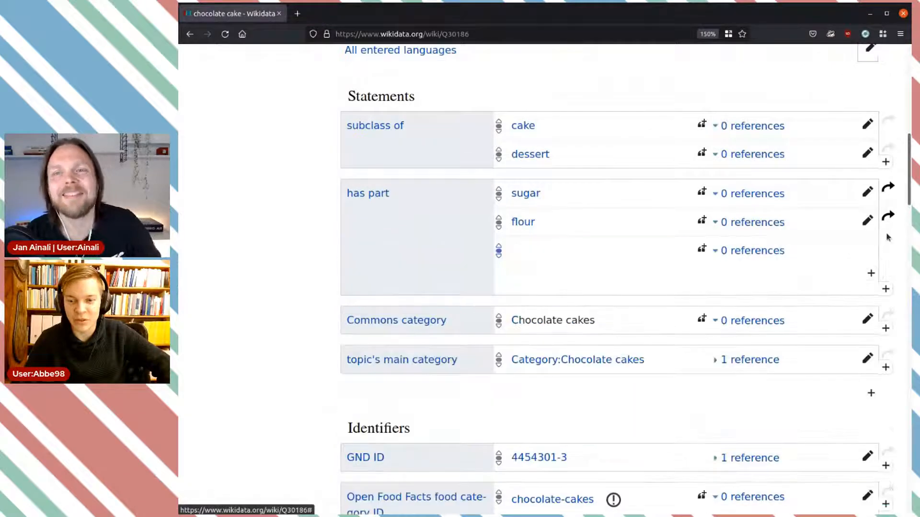
pyautogui.write('chocolate')
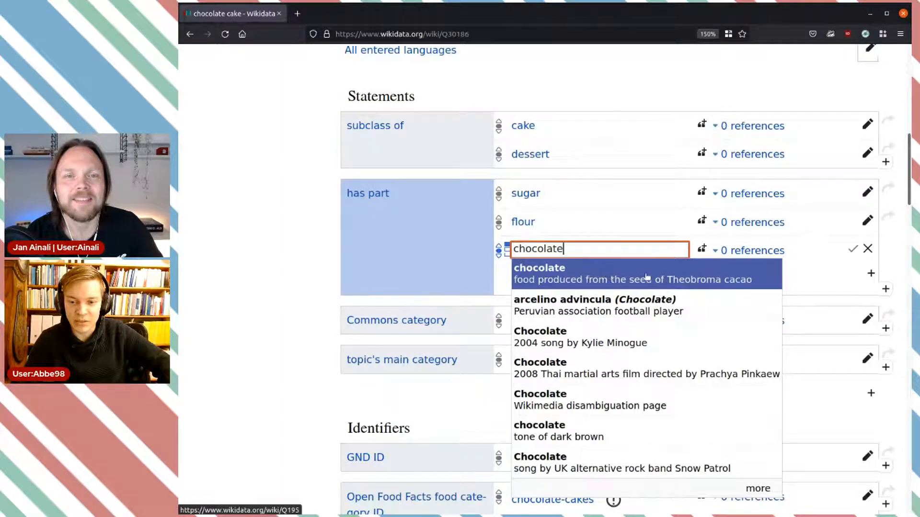
pyautogui.click(565, 273)
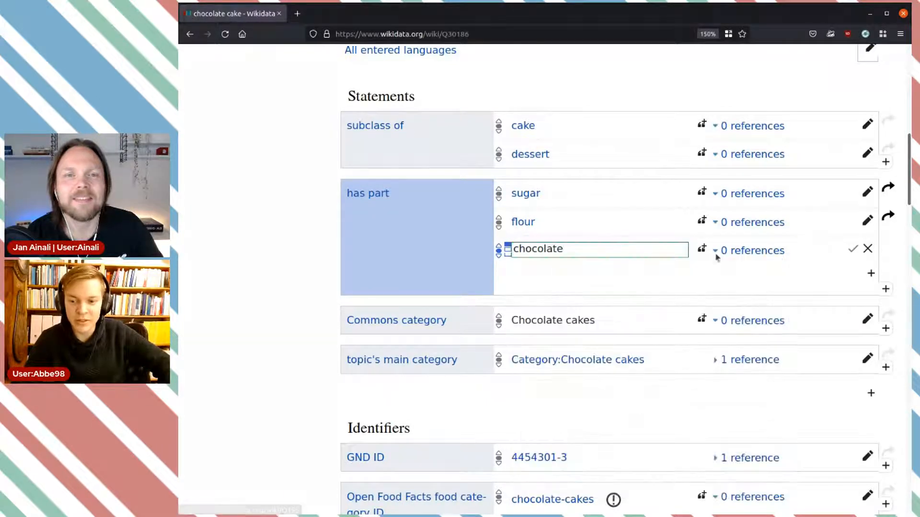
pyautogui.click(853, 252)
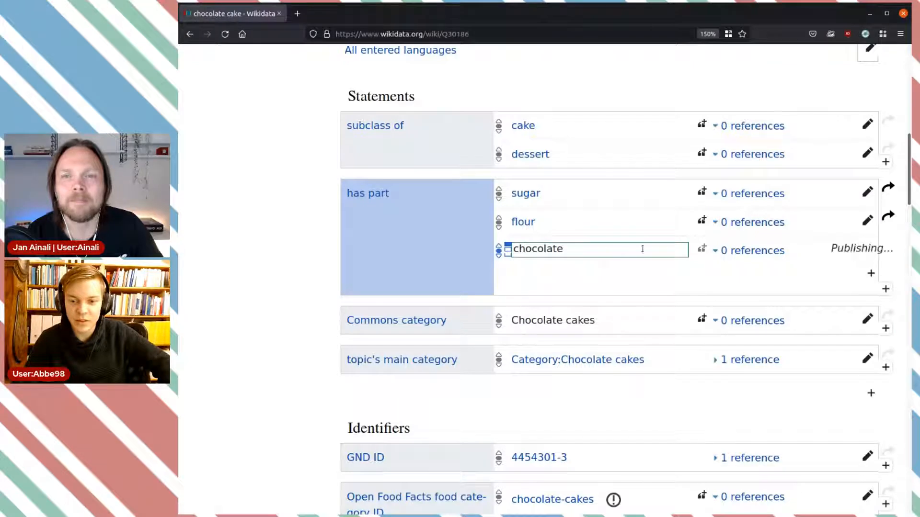
pyautogui.scroll(-3, 530, 203)
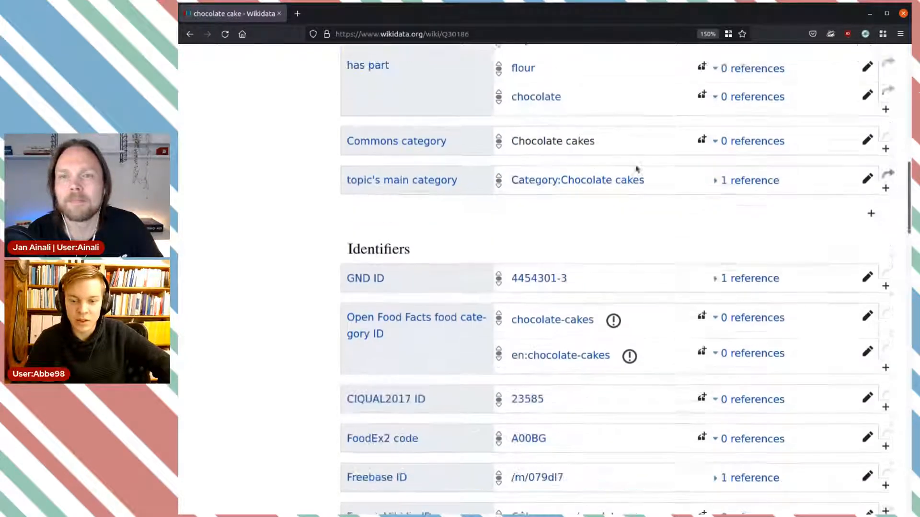
# Step: Review the chocolate cake item's labels and "has part" statements, and return to the kladdkaka item
pyautogui.scroll(5, 635, 185)
pyautogui.scroll(-2, 575, 333)
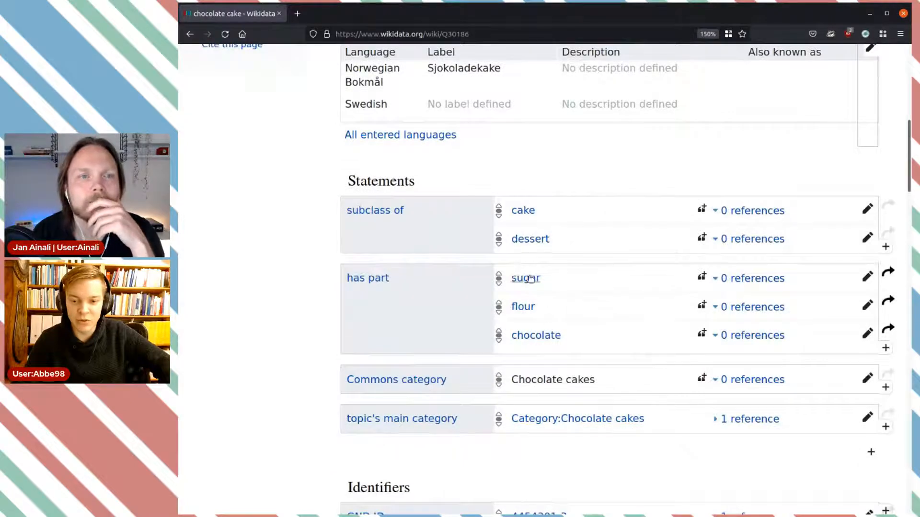
pyautogui.scroll(3, 573, 312)
pyautogui.scroll(3, 573, 315)
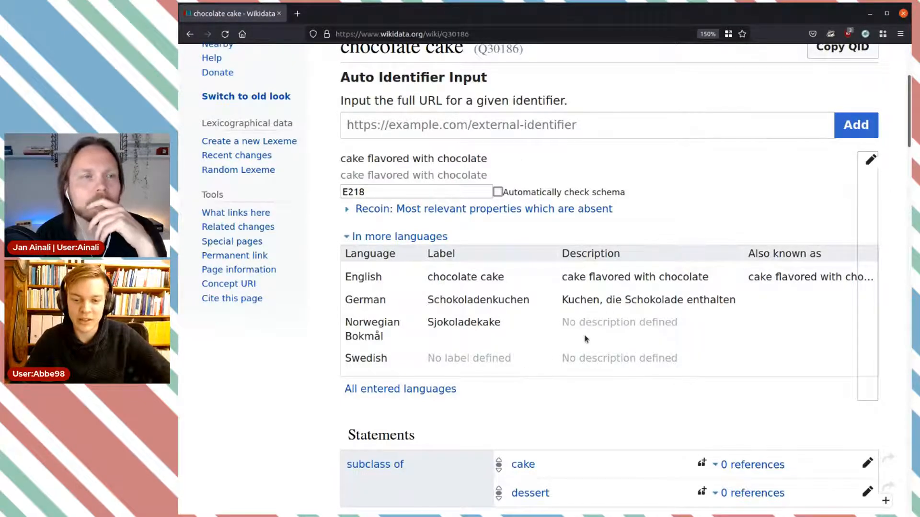
pyautogui.scroll(-4, 330, 129)
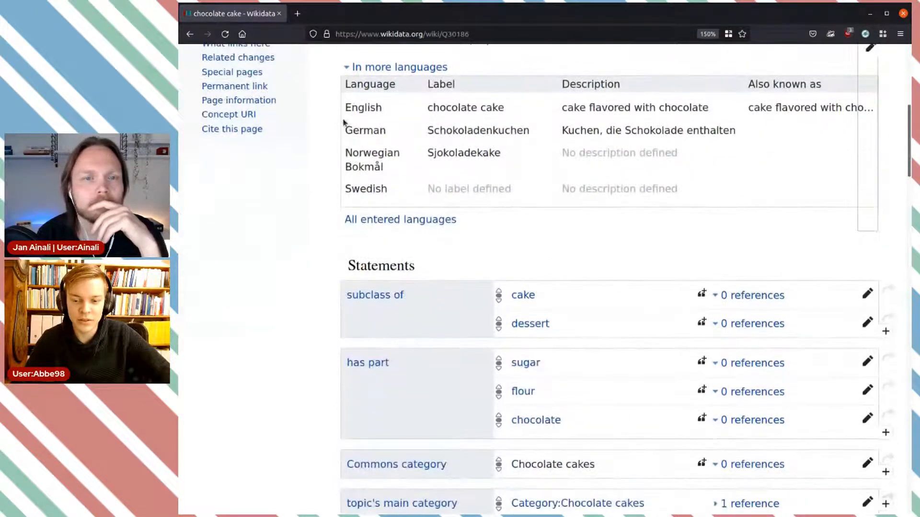
pyautogui.click(190, 34)
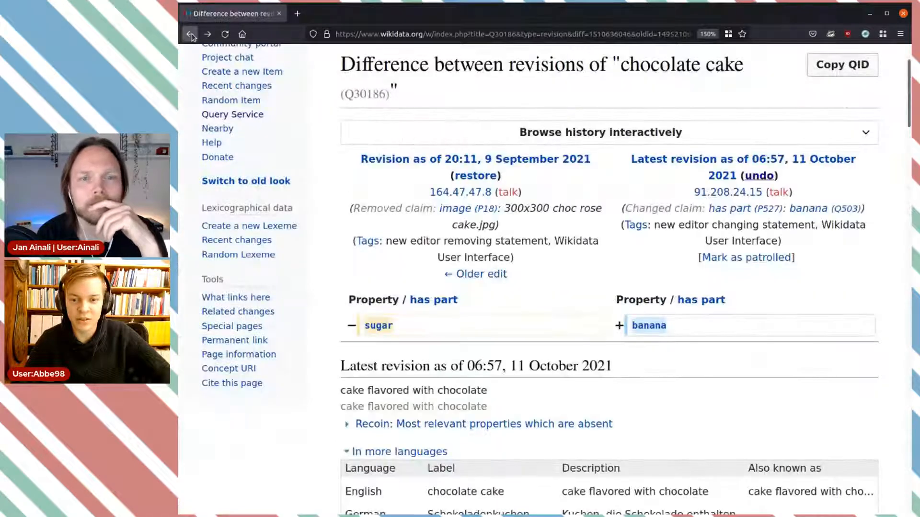
pyautogui.click(190, 34)
pyautogui.click(190, 34)
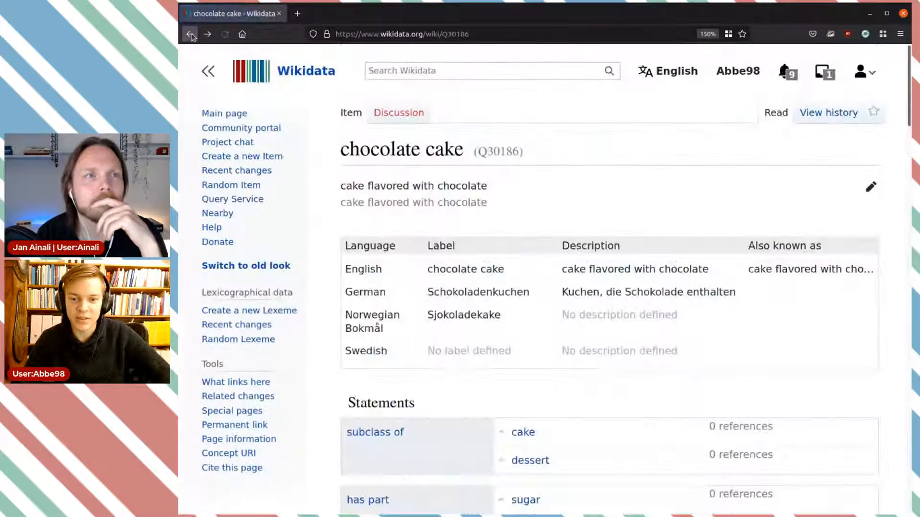
pyautogui.click(190, 35)
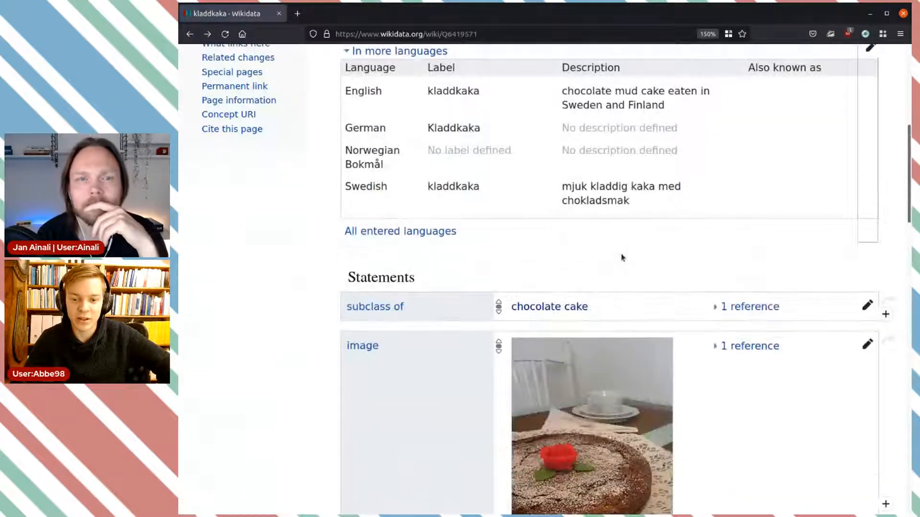
# Step: Review the kladdkaka item's statements and identifiers, and open its linked Swedish Wikipedia article
pyautogui.scroll(-5, 620, 254)
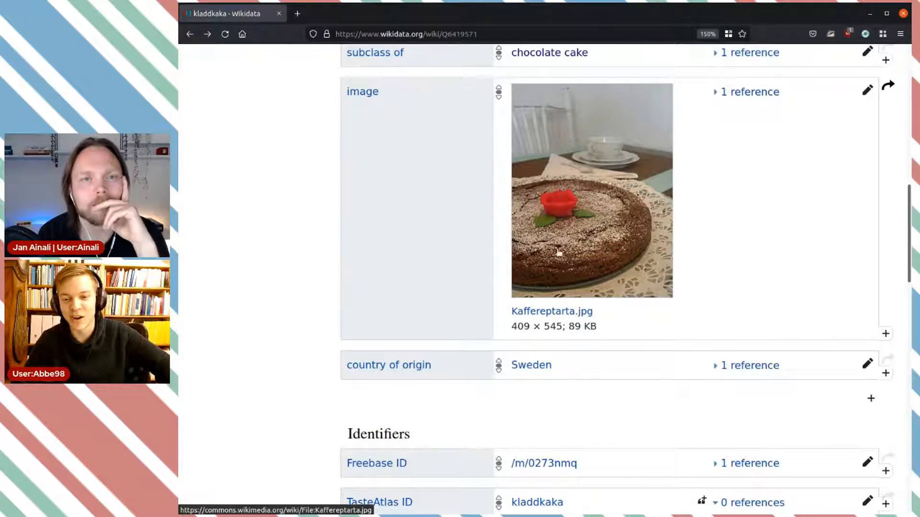
pyautogui.scroll(5, 767, 248)
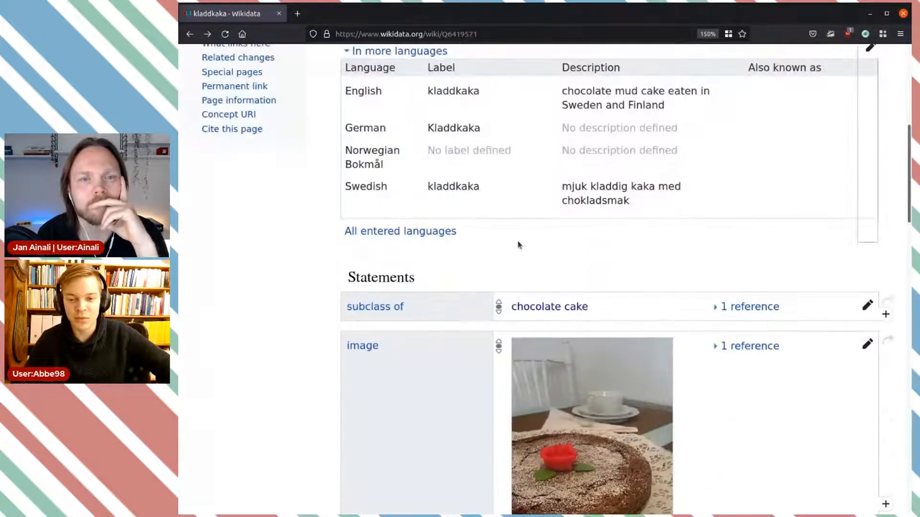
pyautogui.scroll(-5, 519, 244)
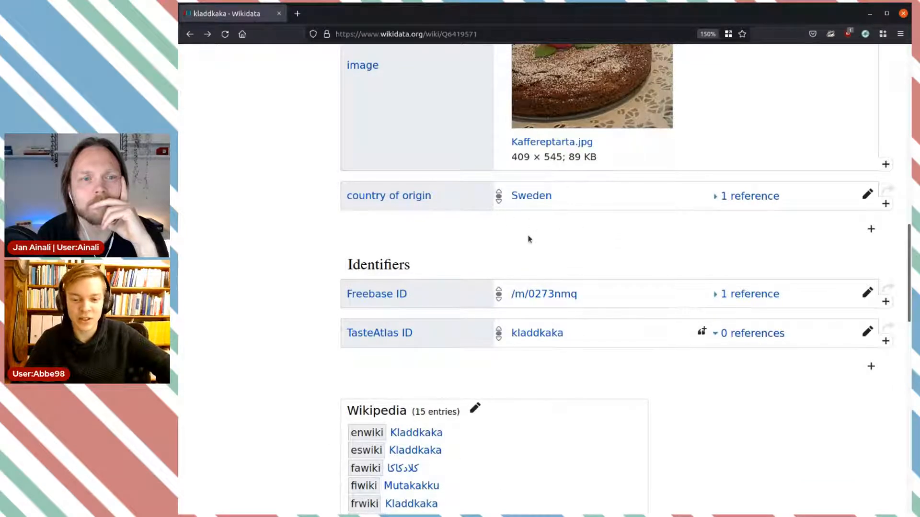
pyautogui.scroll(6, 652, 163)
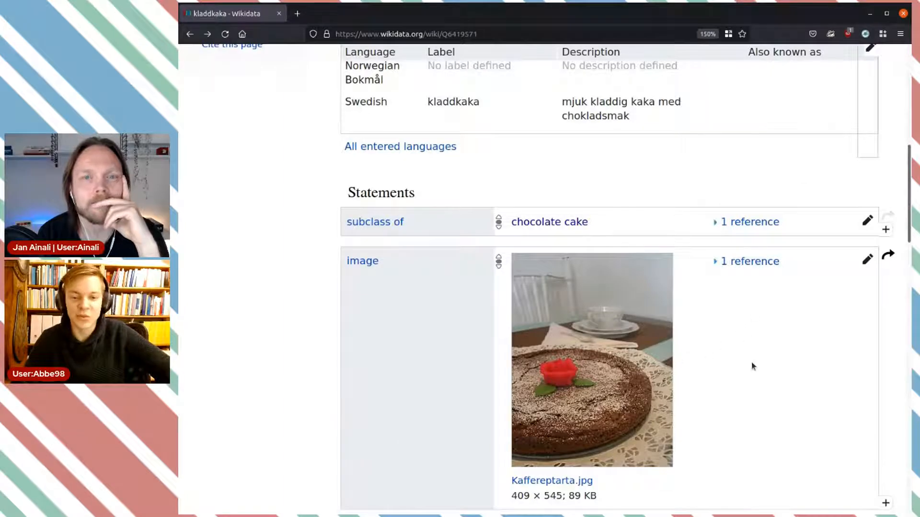
pyautogui.scroll(-10, 751, 366)
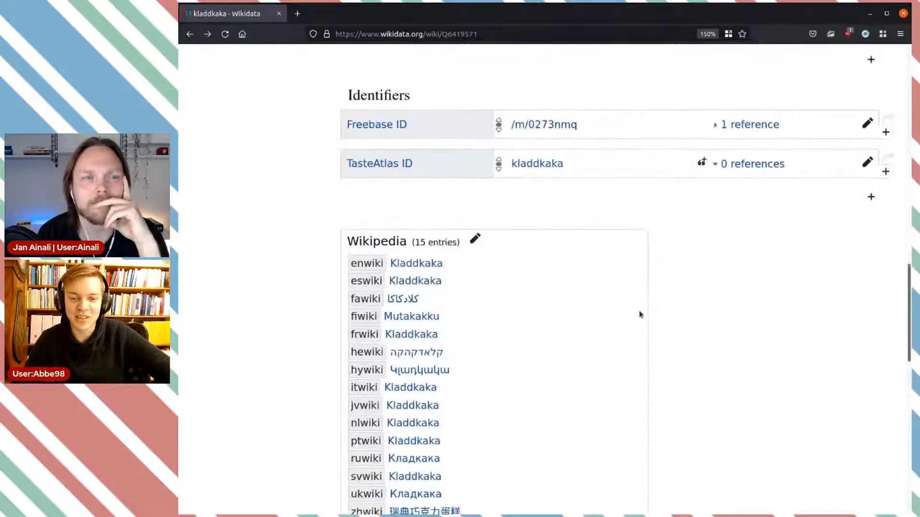
pyautogui.scroll(-2, 511, 313)
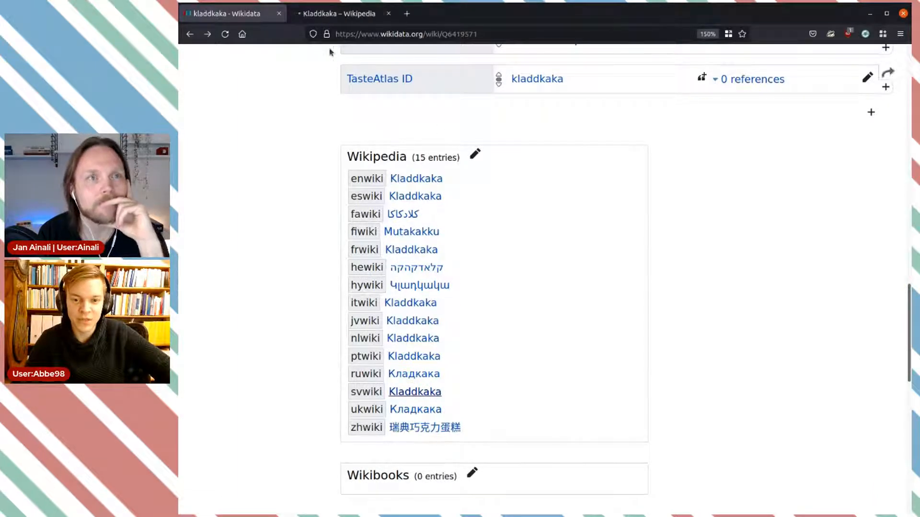
pyautogui.hotkey('ctrl', 'Tab')
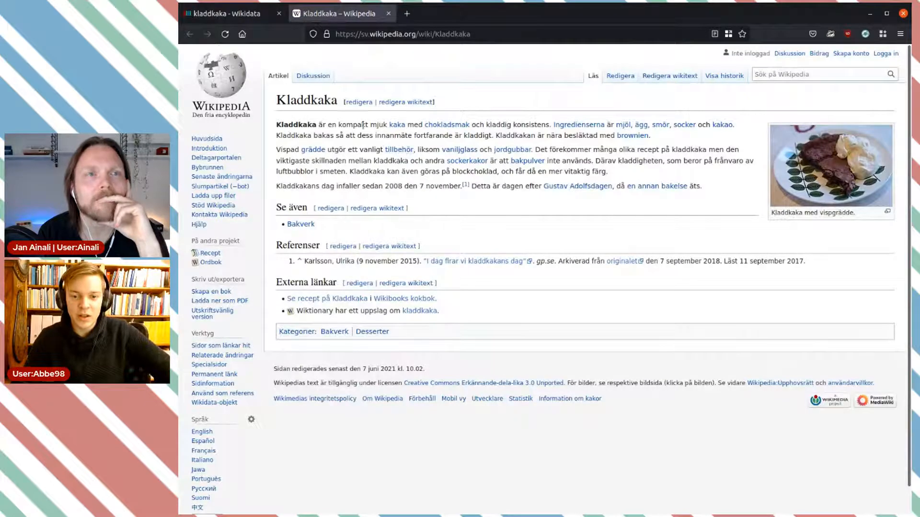
# Step: Read the Swedish article's text on kladdkaka's consistency, ingredients and accompaniments, and view its photo enlarged
pyautogui.moveTo(343, 125); pyautogui.dragTo(546, 126)
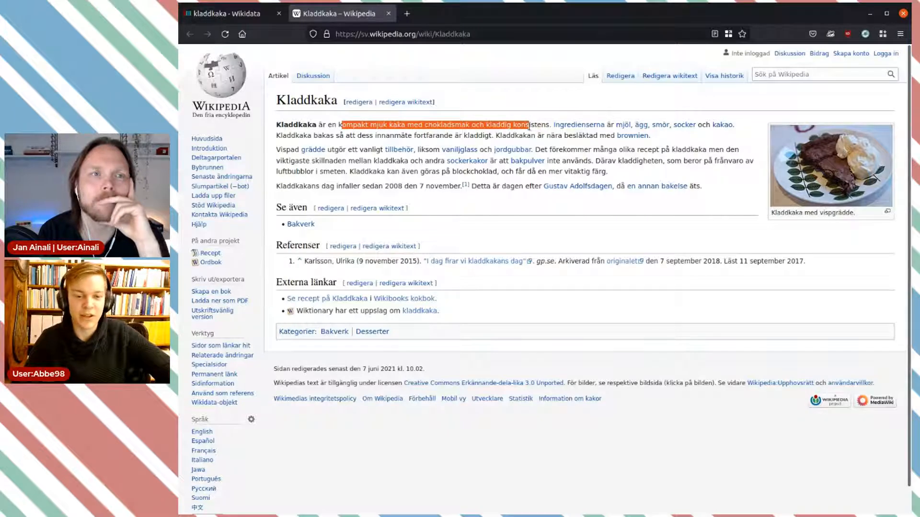
pyautogui.click(529, 126)
pyautogui.moveTo(396, 129)
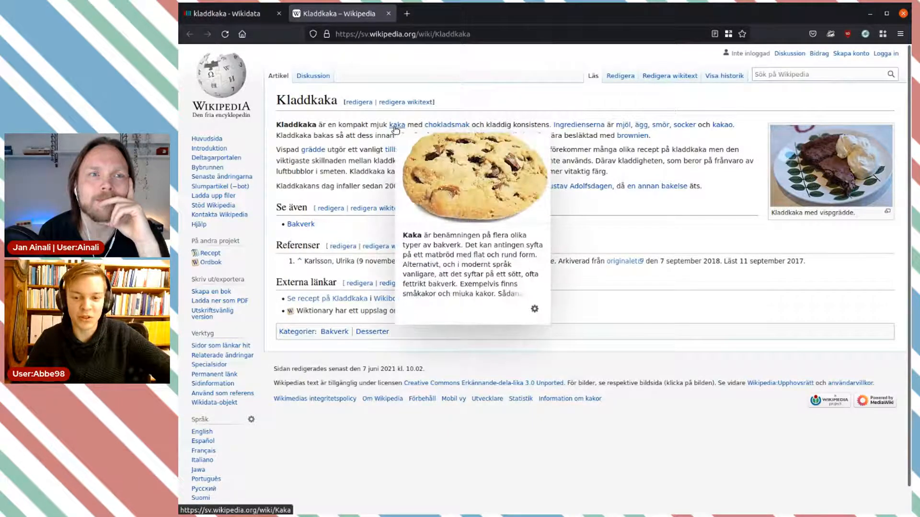
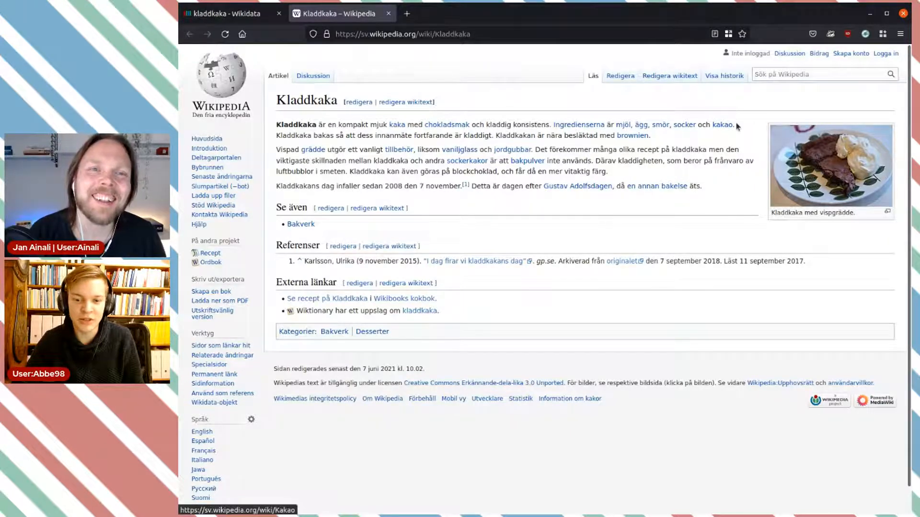
pyautogui.moveTo(298, 138); pyautogui.dragTo(421, 136)
pyautogui.click(667, 144)
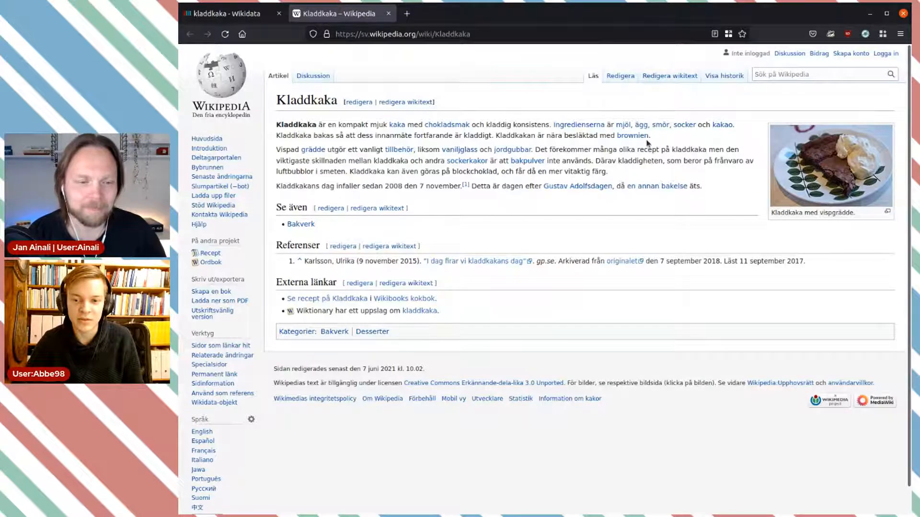
pyautogui.moveTo(647, 138)
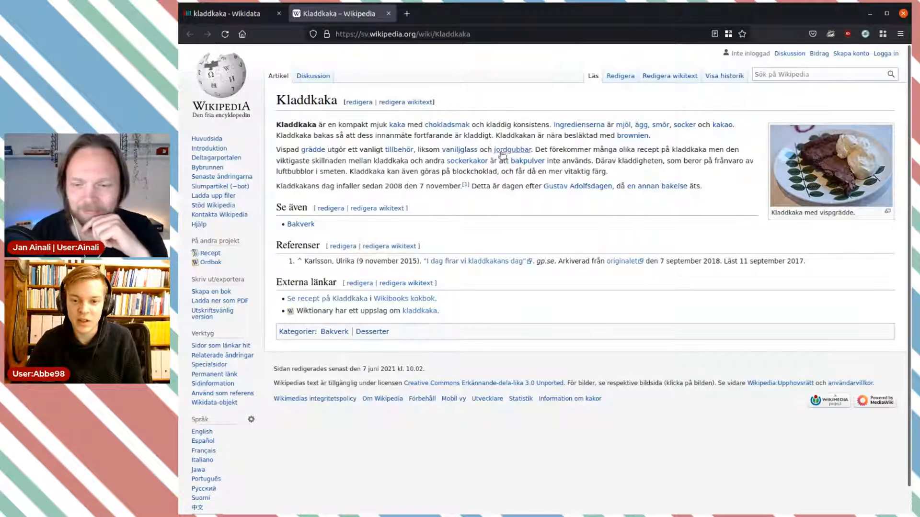
pyautogui.moveTo(413, 153)
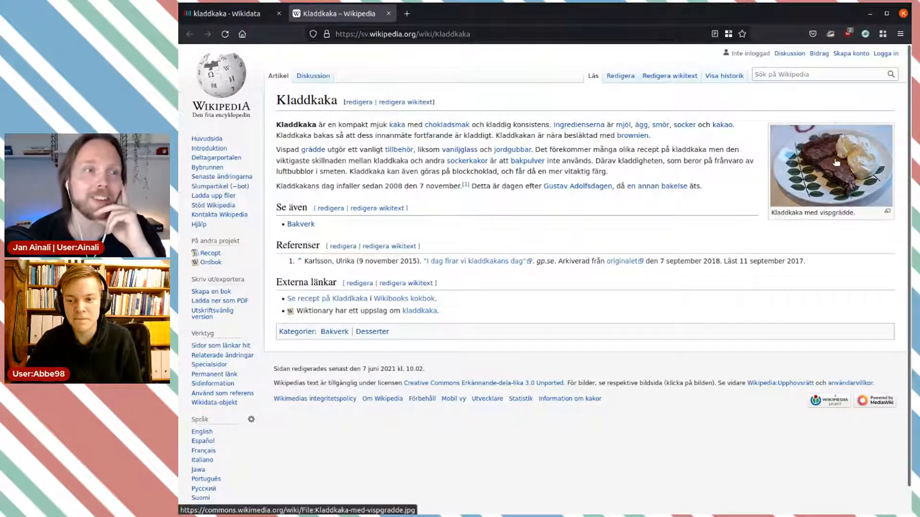
pyautogui.click(805, 137)
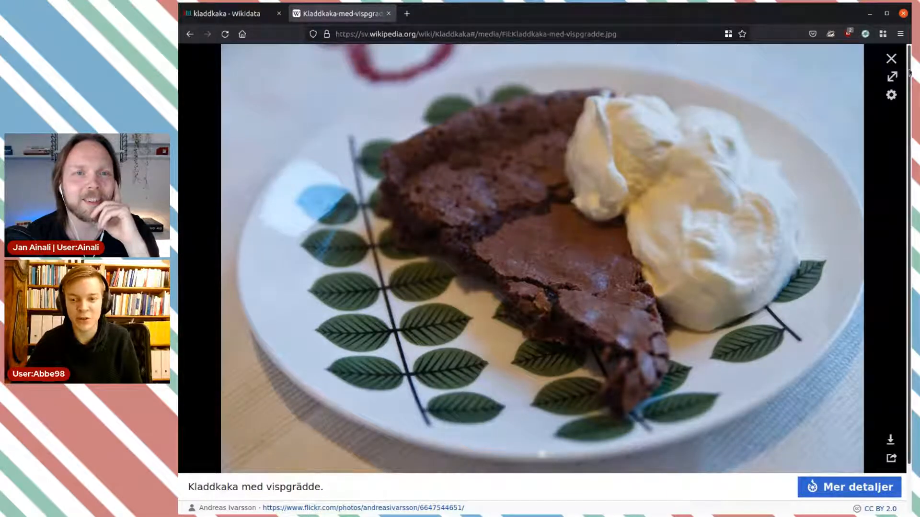
pyautogui.click(892, 58)
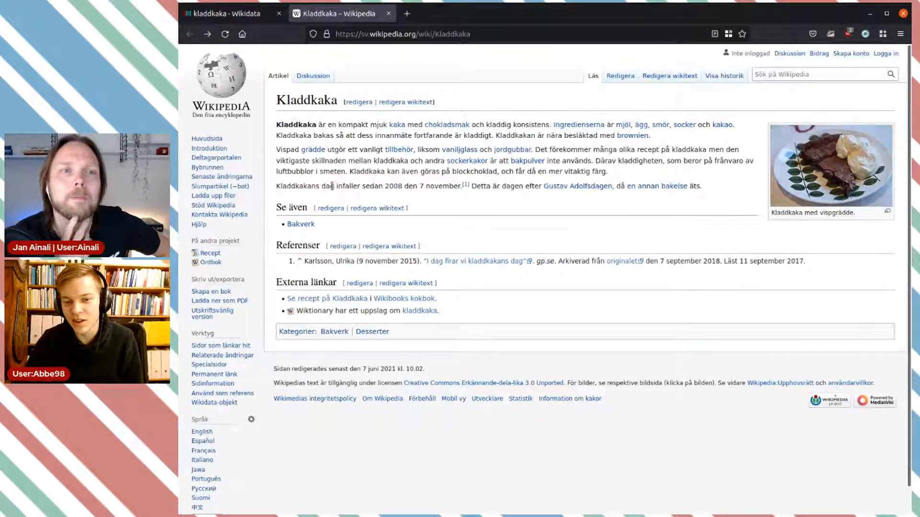
# Step: Search Wikidata for "Kladdkakans dag", the day named in the article, and close the search results
pyautogui.moveTo(334, 186); pyautogui.dragTo(286, 186)
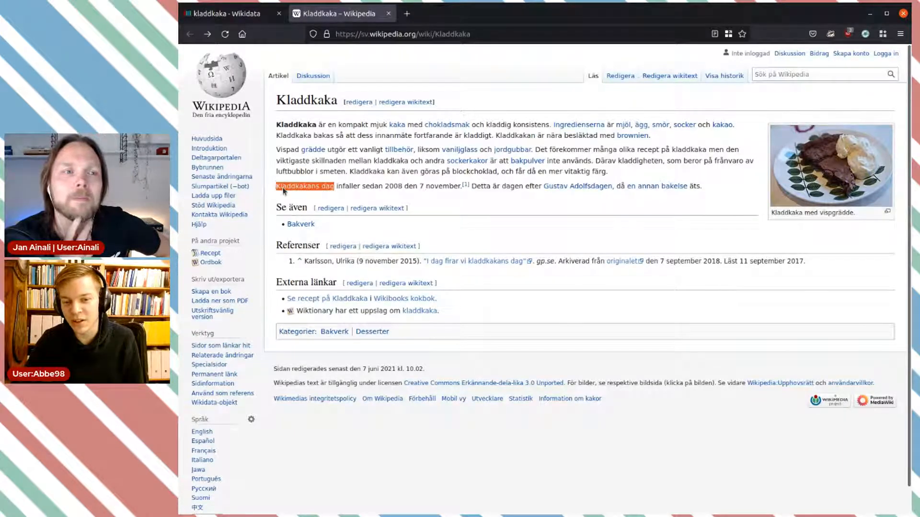
pyautogui.click(406, 13)
pyautogui.write('wd')
pyautogui.write('Kladdkakans dag')
pyautogui.press('Return')
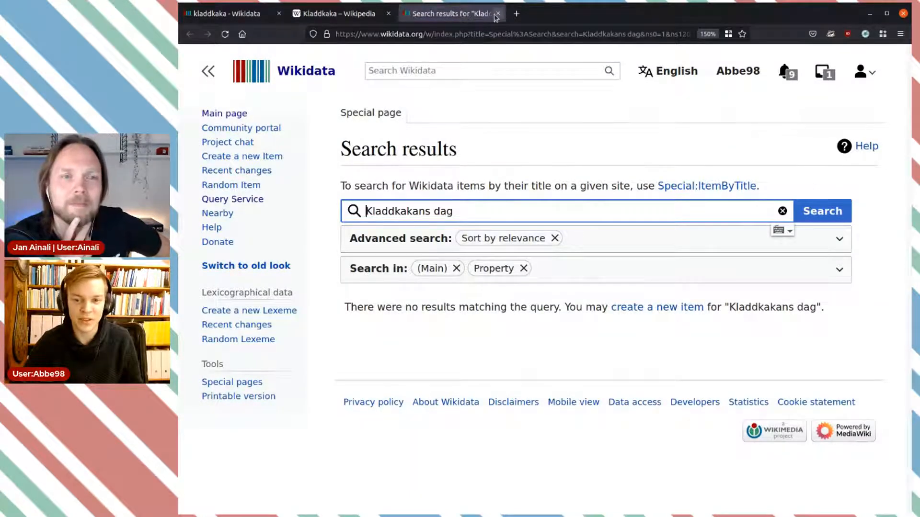
pyautogui.click(497, 13)
# Step: Add a "has part" statement with the value chicken egg to the kladdkaka item and publish it
pyautogui.click(213, 14)
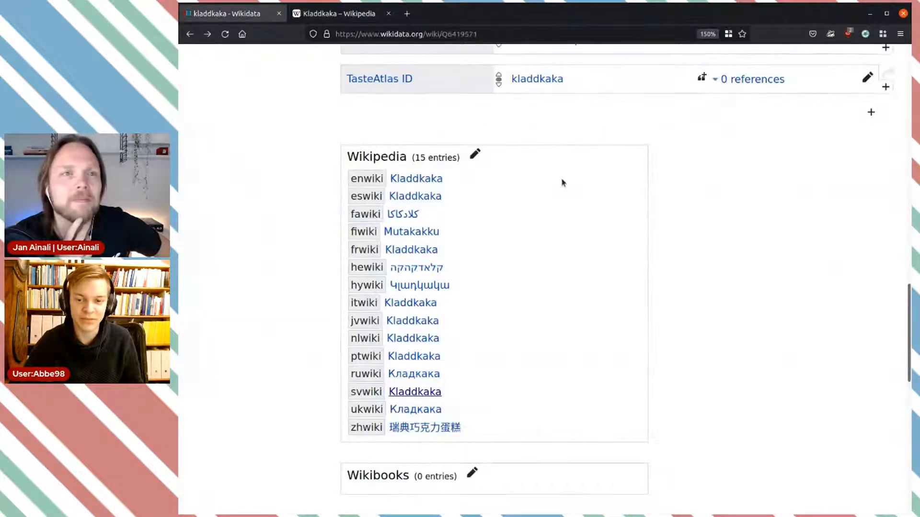
pyautogui.scroll(10, 574, 180)
pyautogui.scroll(-10, 684, 218)
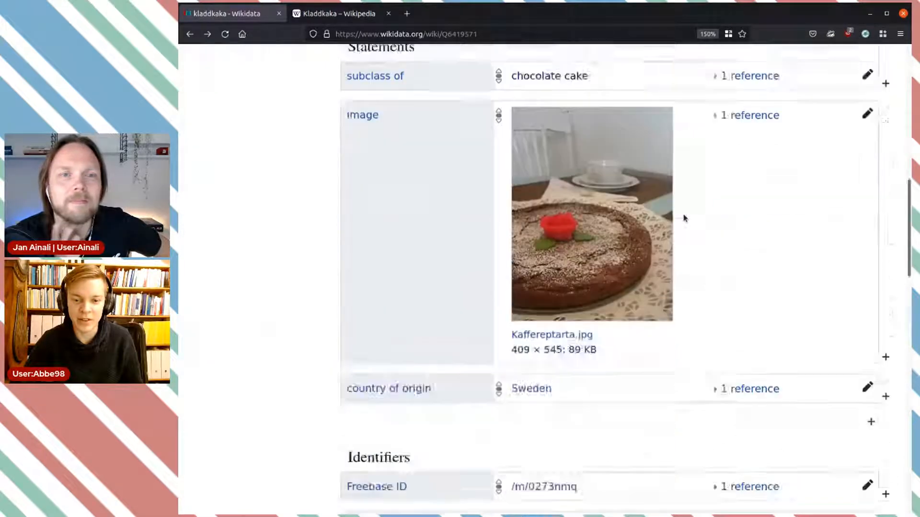
pyautogui.click(871, 230)
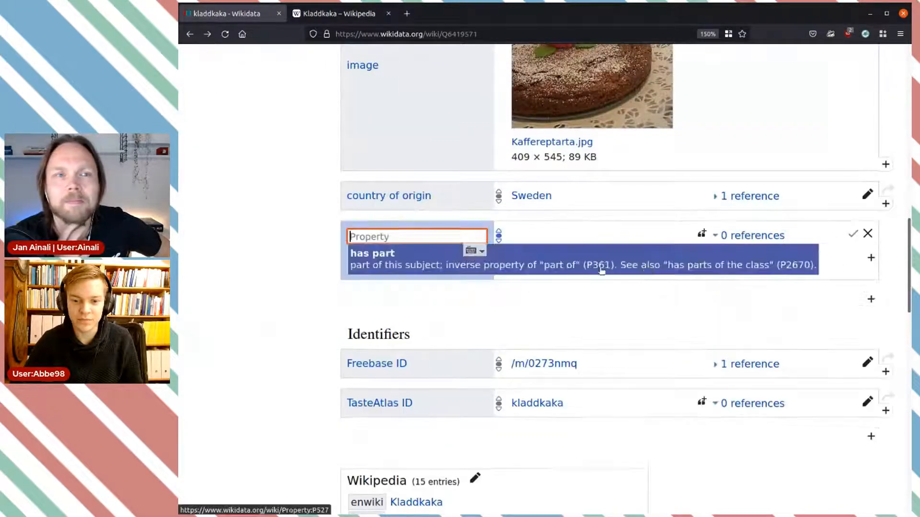
pyautogui.click(387, 258)
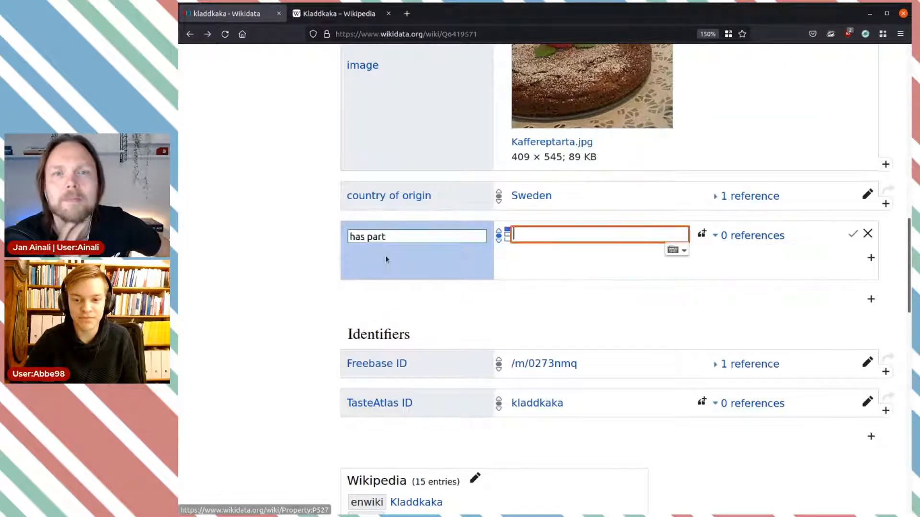
pyautogui.write('c')
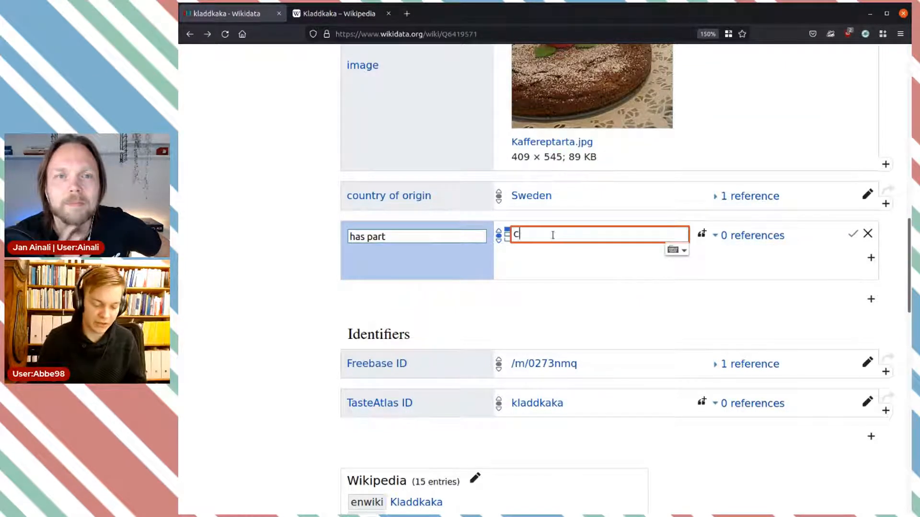
pyautogui.write('h')
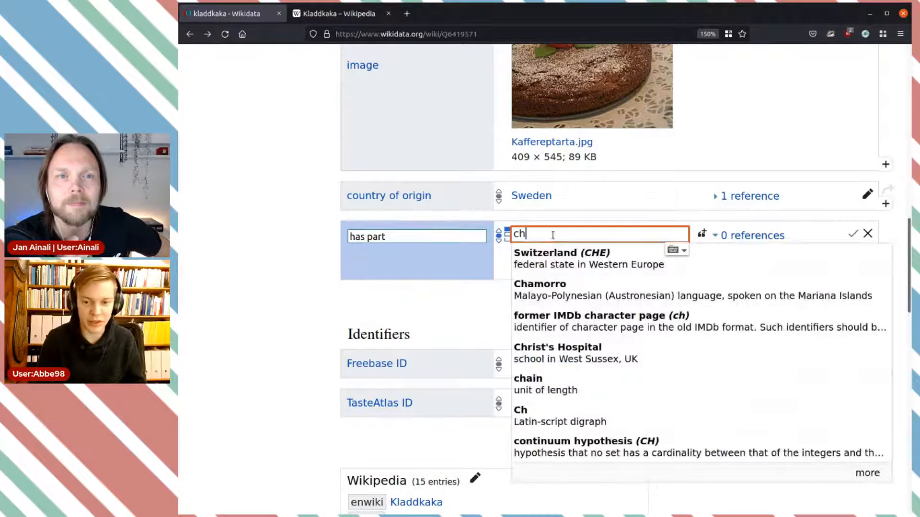
pyautogui.write('icken')
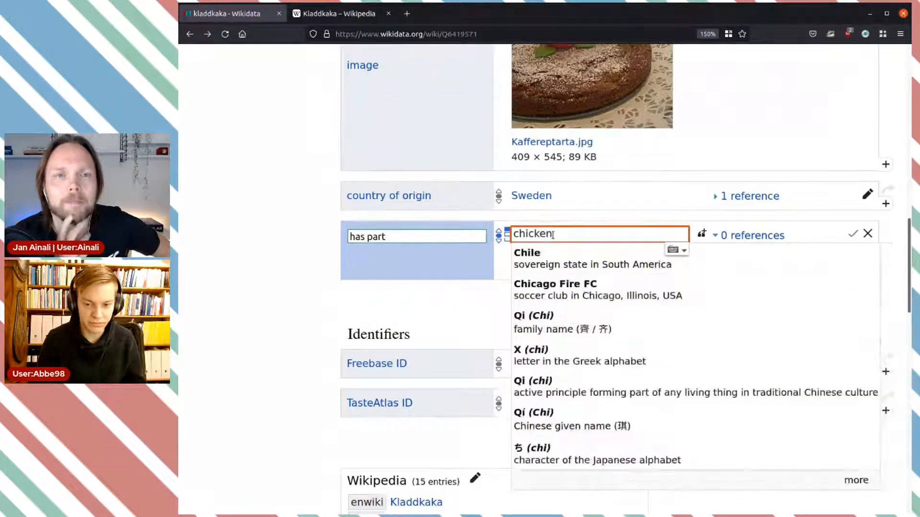
pyautogui.write(' egg')
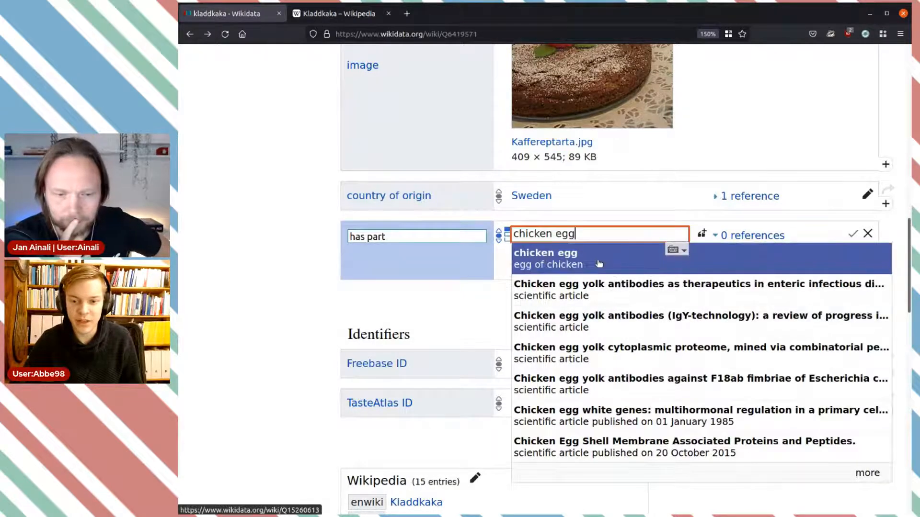
pyautogui.click(602, 263)
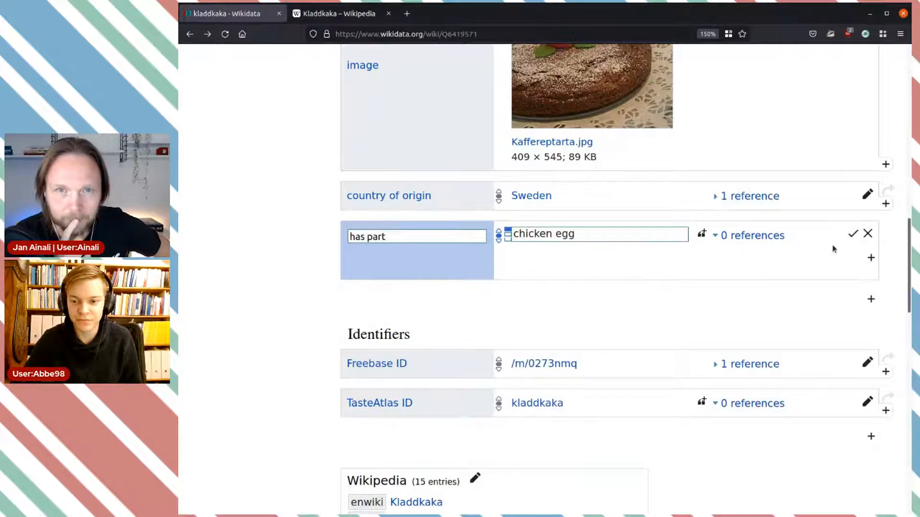
pyautogui.click(853, 234)
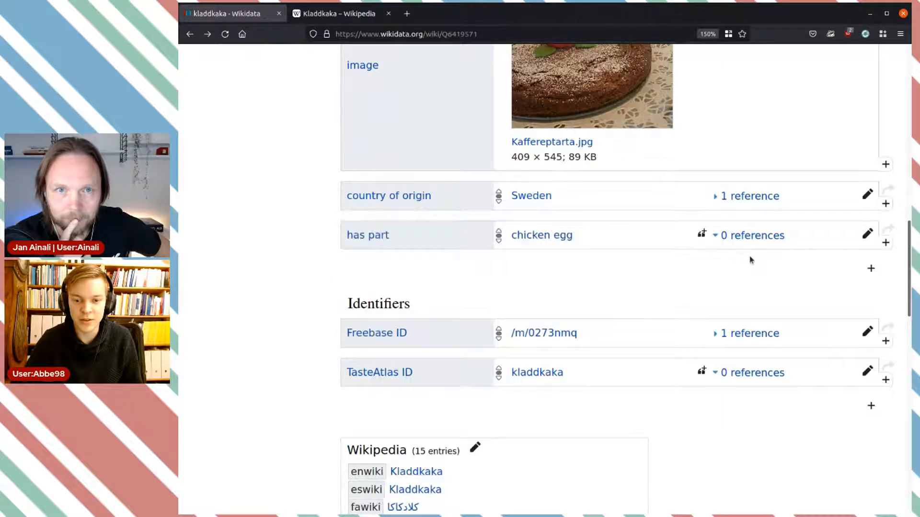
# Step: Add sugar, the group of processed plant products used as a food sweetener, as another "has part" value and publish it
pyautogui.click(885, 246)
pyautogui.write('suger')
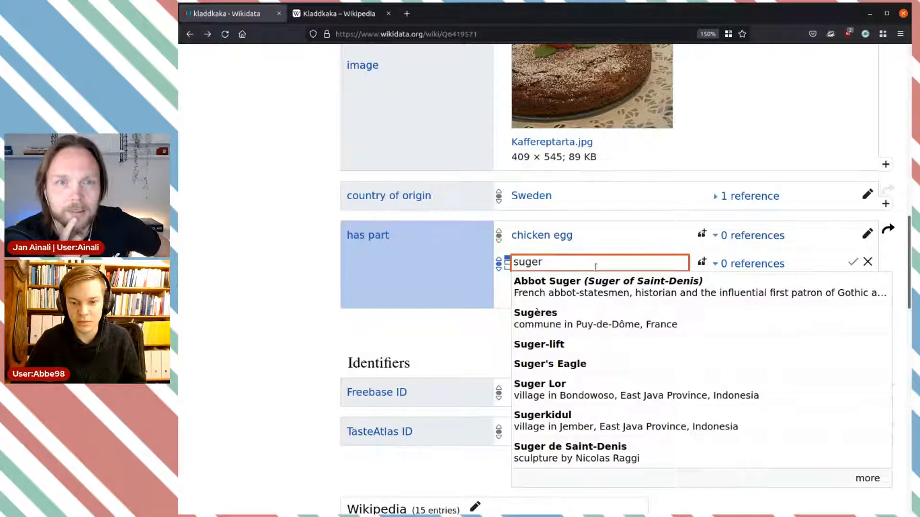
pyautogui.press('BackSpace')
pyautogui.press('BackSpace')
pyautogui.write('ar')
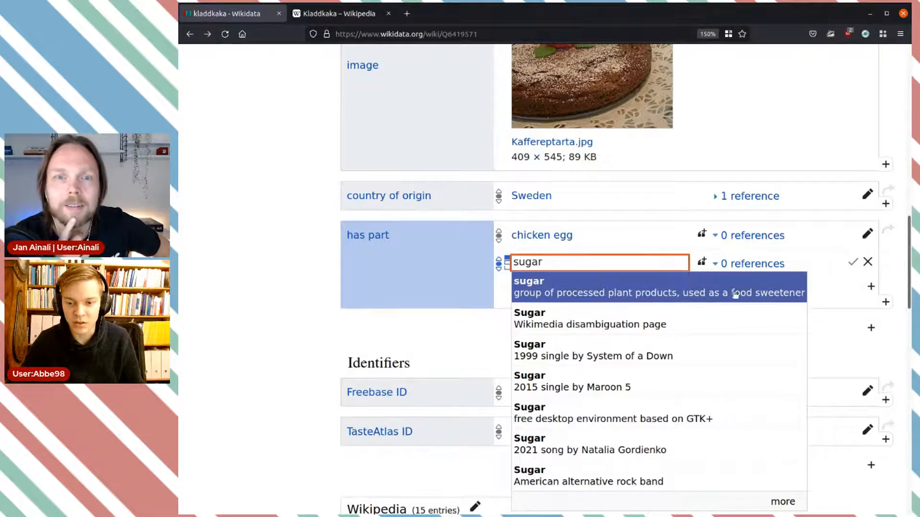
pyautogui.click(625, 294)
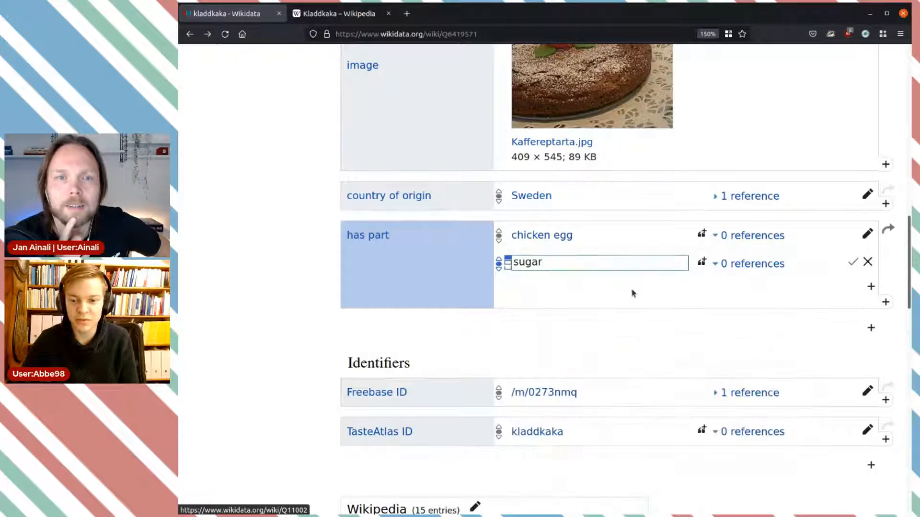
pyautogui.click(853, 262)
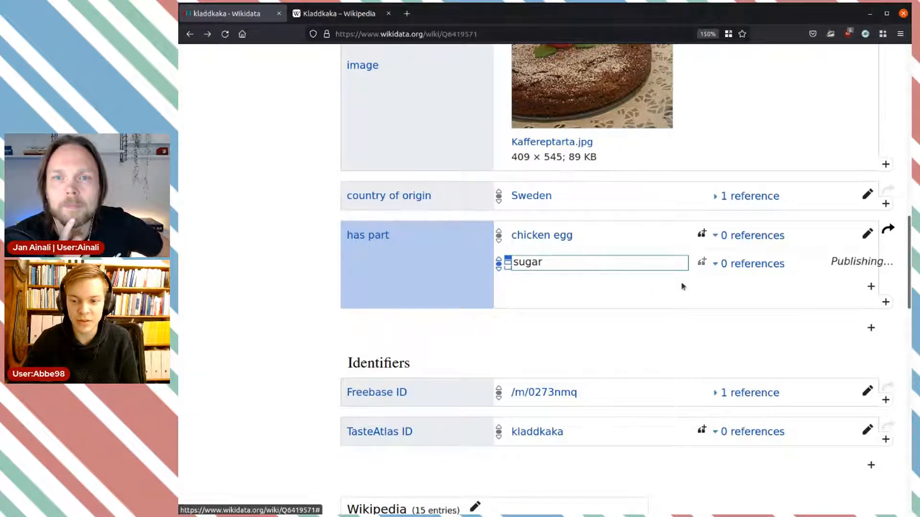
# Step: Add wheat flour as another "has part" value on the kladdkaka item and publish it
pyautogui.click(885, 276)
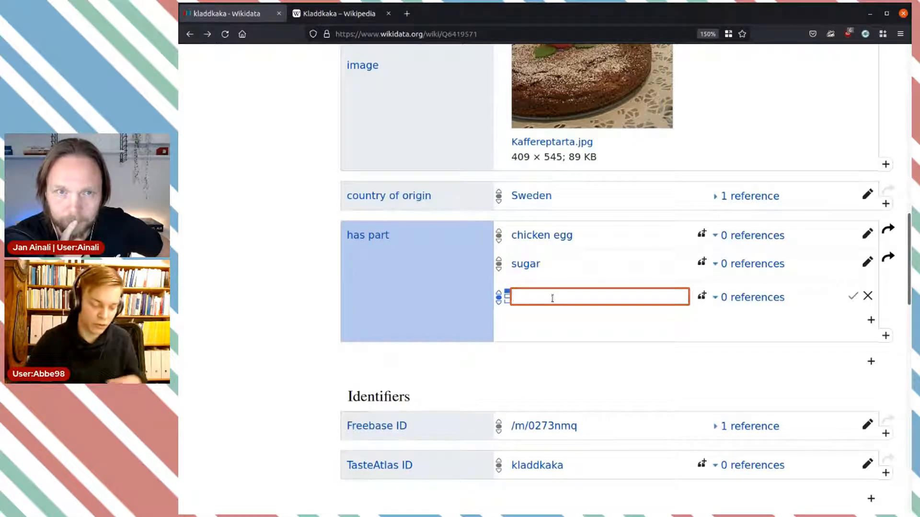
pyautogui.write('flo')
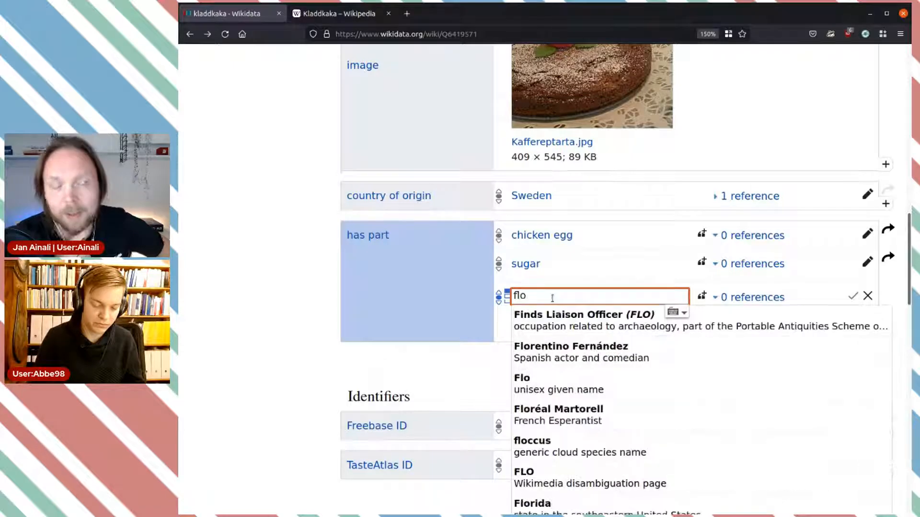
pyautogui.write('ur')
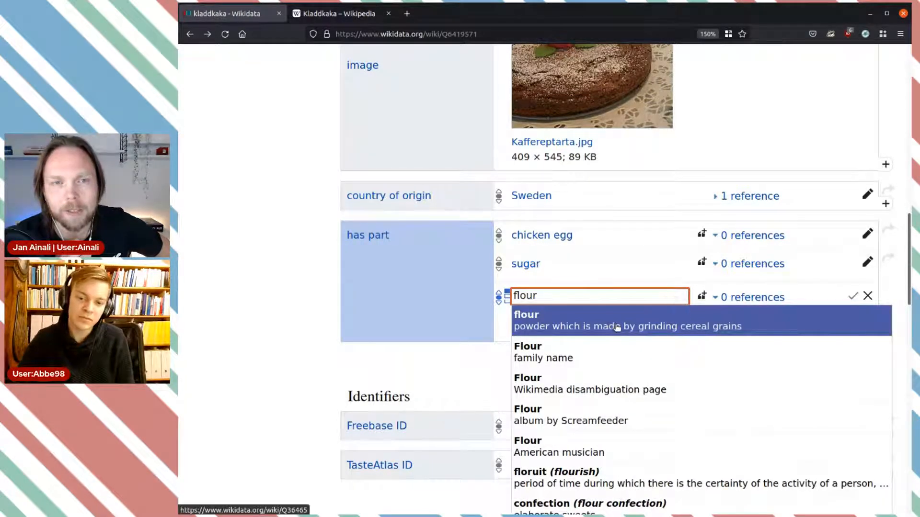
pyautogui.press('Home')
pyautogui.write('weat')
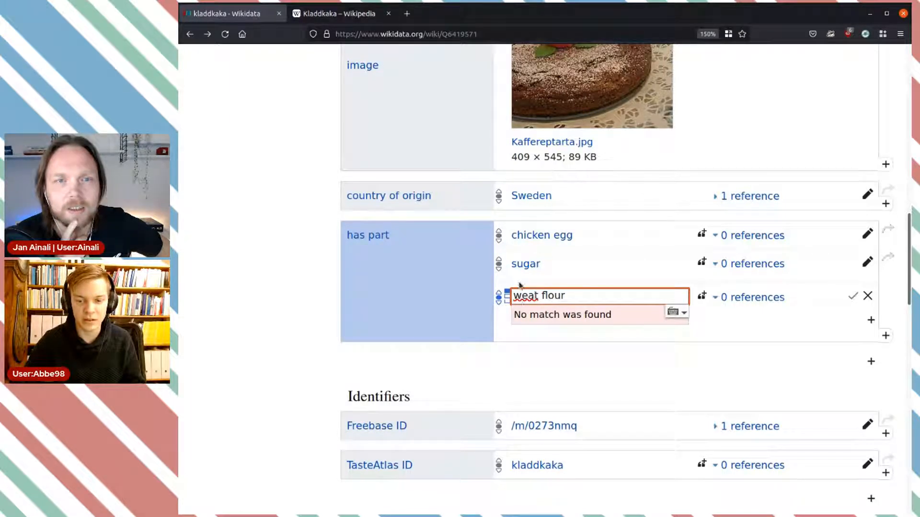
pyautogui.doubleClick(525, 296)
pyautogui.write('wheat')
pyautogui.click(583, 314)
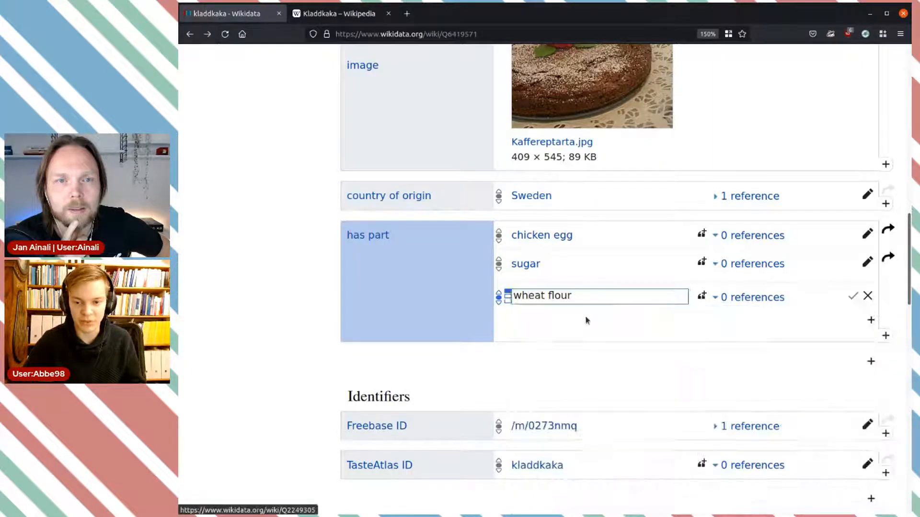
pyautogui.click(852, 296)
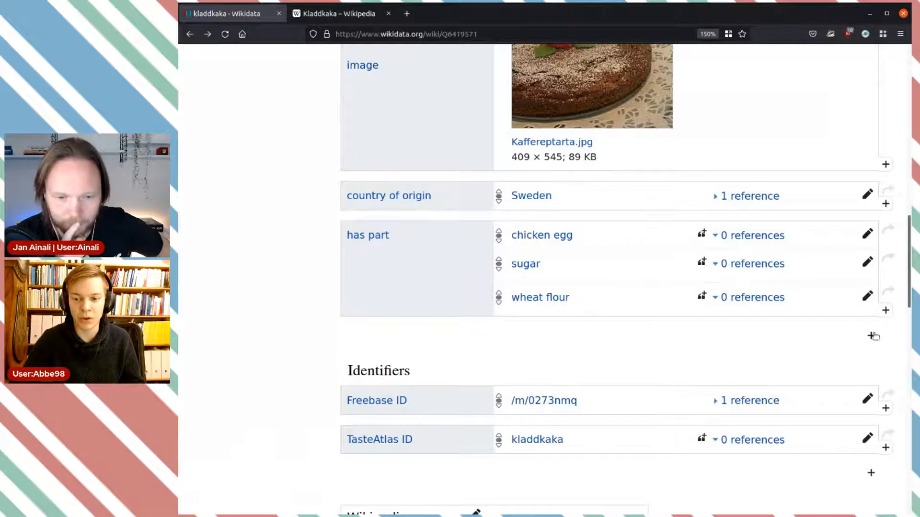
# Step: Start another empty "has part" value, and open the Kakao article linked among the ingredients in the Swedish kladdkaka article
pyautogui.click(886, 311)
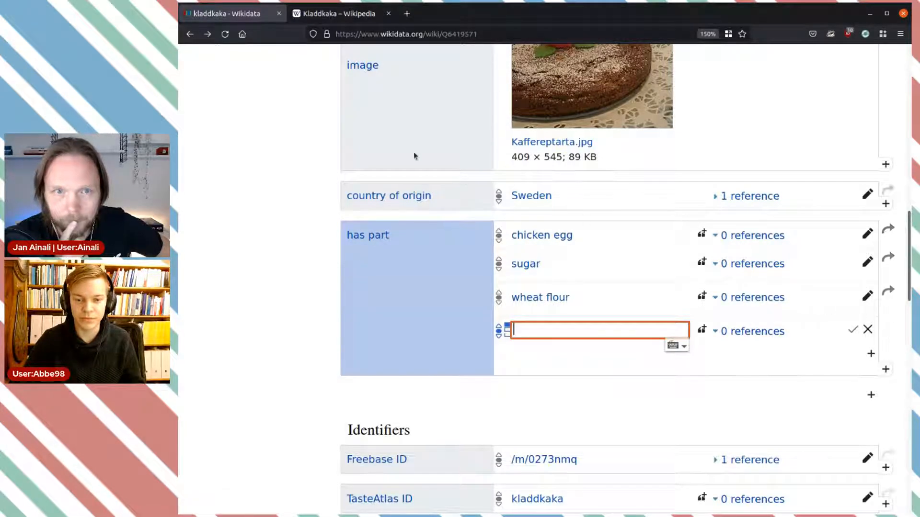
pyautogui.click(337, 17)
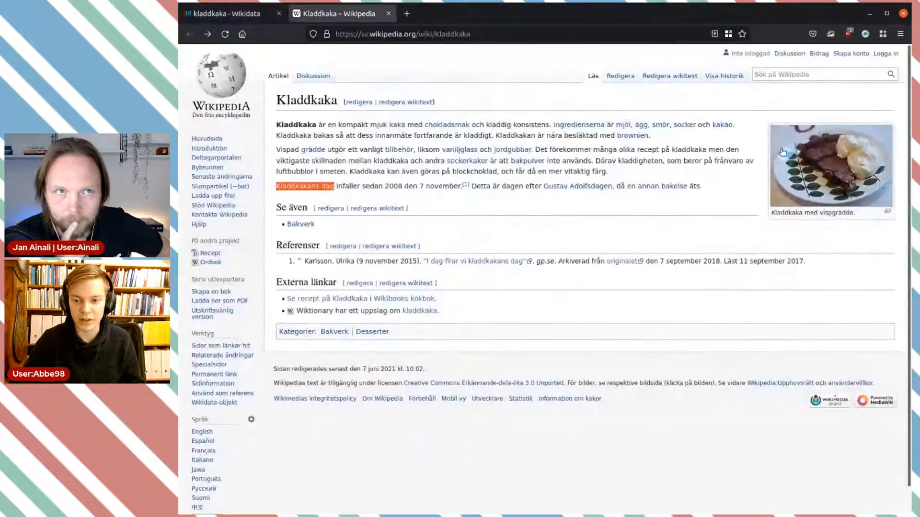
pyautogui.moveTo(719, 126)
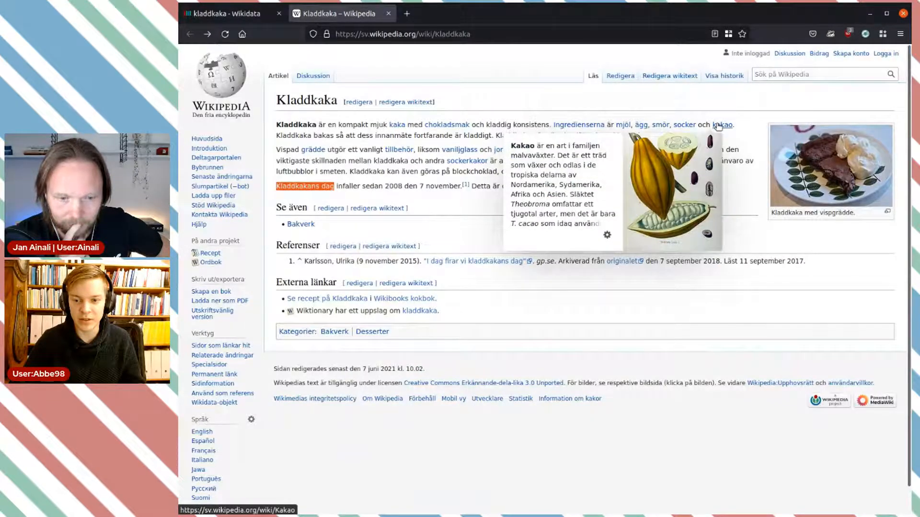
pyautogui.click(718, 126)
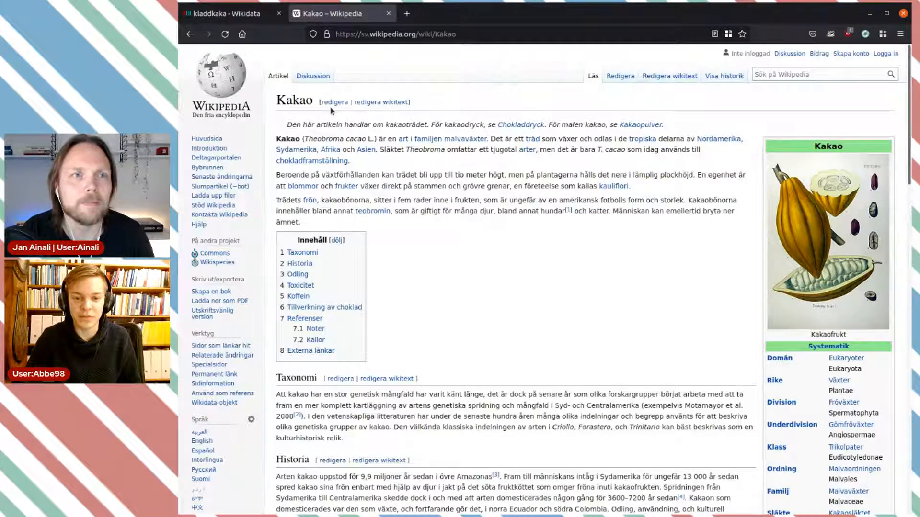
# Step: Return to the kladdkaka item and review its "subclass of" value and its "has part" statements
pyautogui.click(235, 13)
pyautogui.scroll(4, 649, 210)
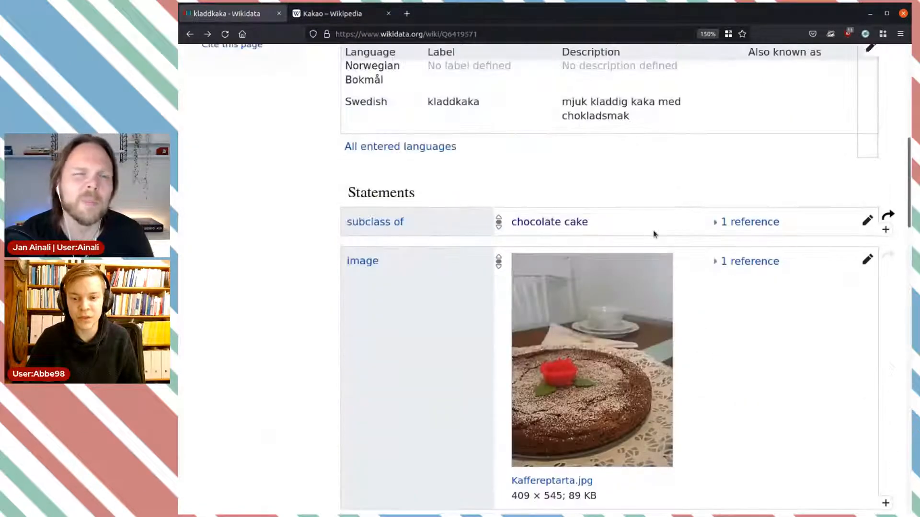
pyautogui.moveTo(510, 223); pyautogui.dragTo(559, 226)
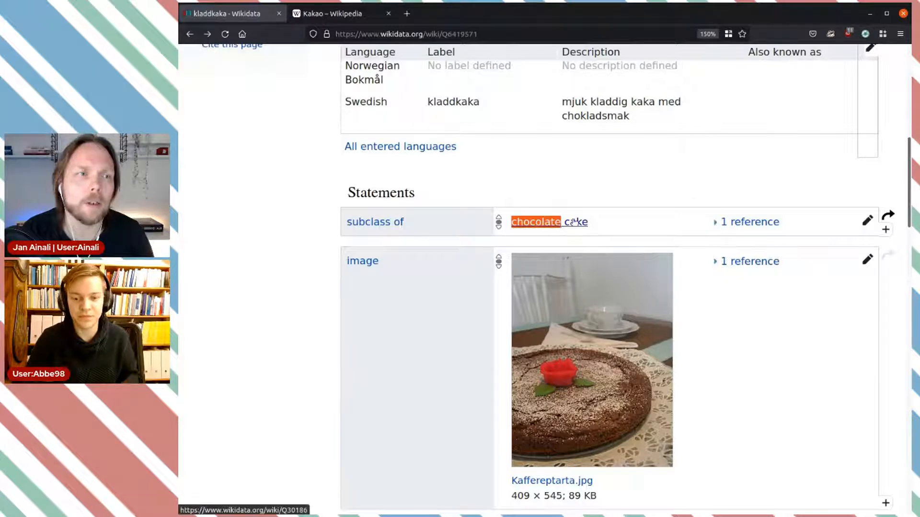
pyautogui.scroll(-8, 692, 219)
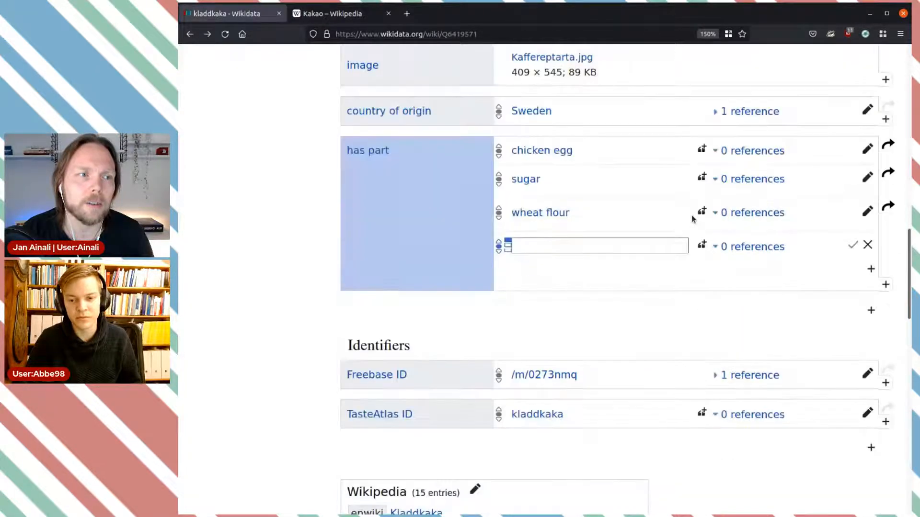
pyautogui.click(601, 252)
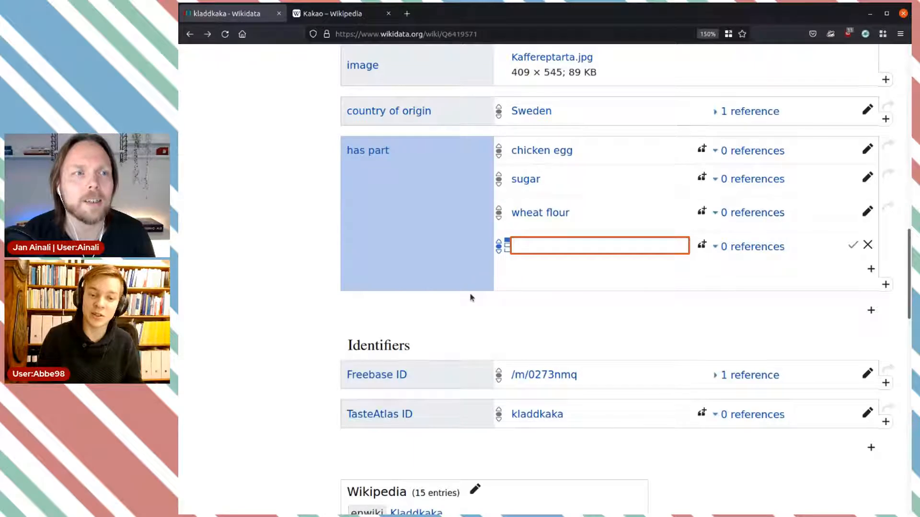
pyautogui.write('kakao')
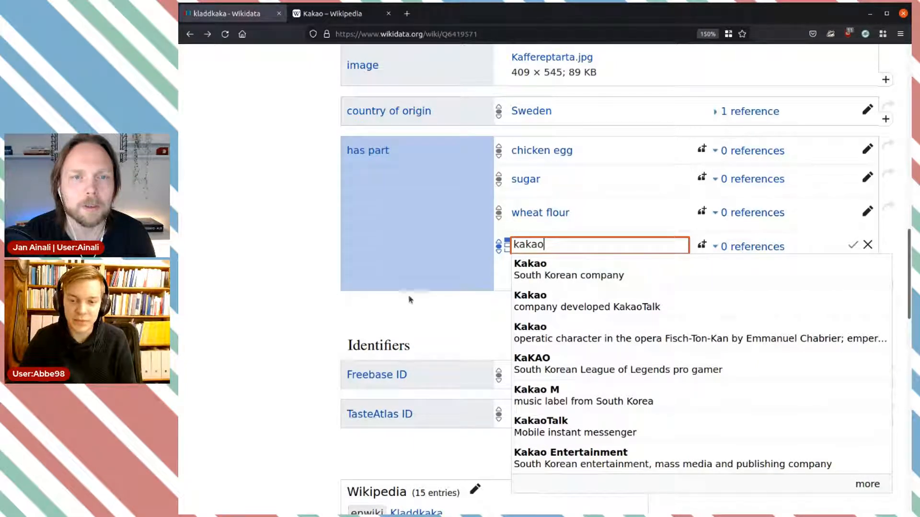
pyautogui.doubleClick(551, 246)
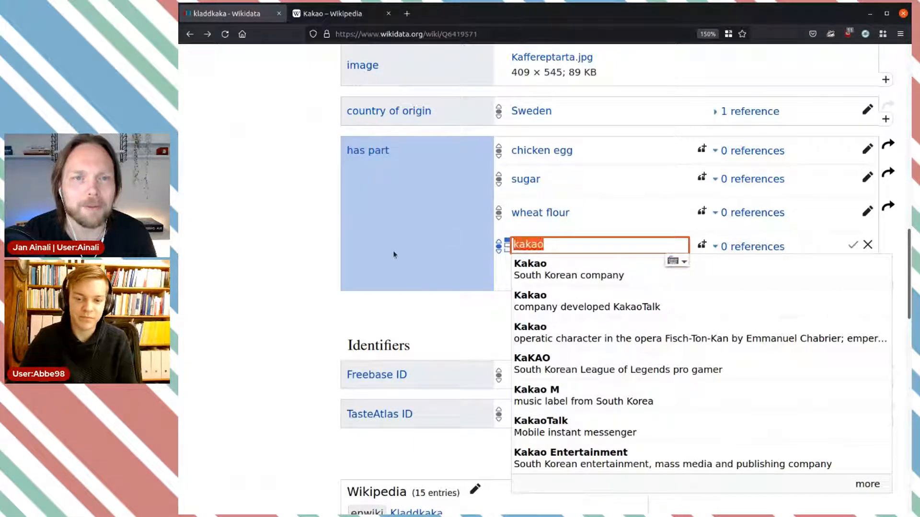
pyautogui.press('BackSpace')
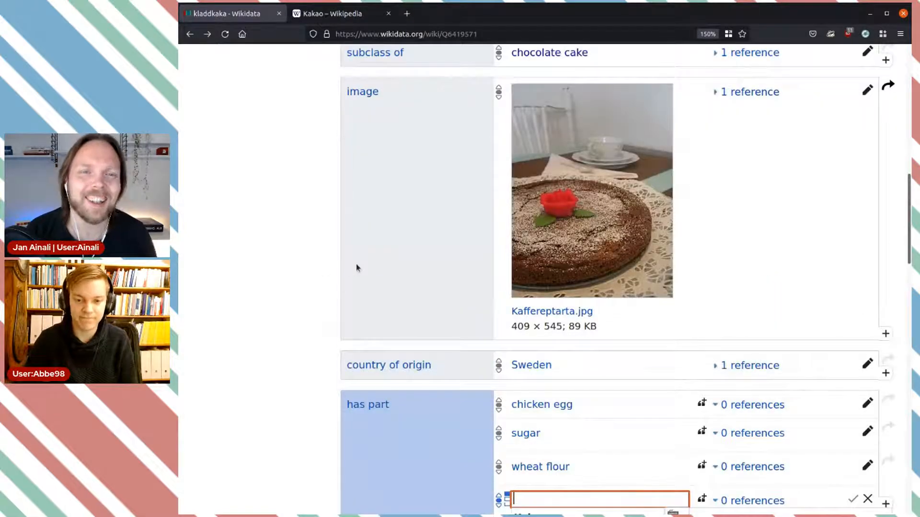
# Step: Open the Wikidata item linked to the Kakao article and follow its "this taxon is source of" value cocoa powder
pyautogui.click(341, 14)
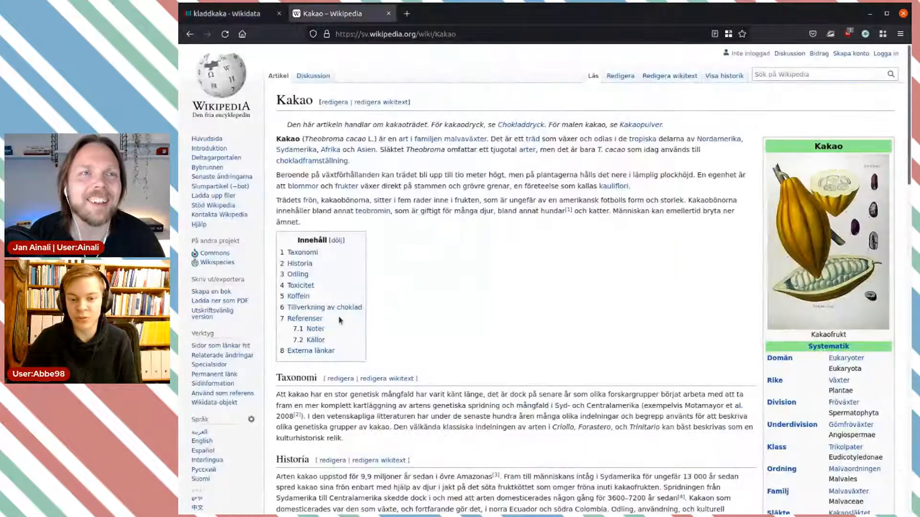
pyautogui.scroll(-2, 340, 320)
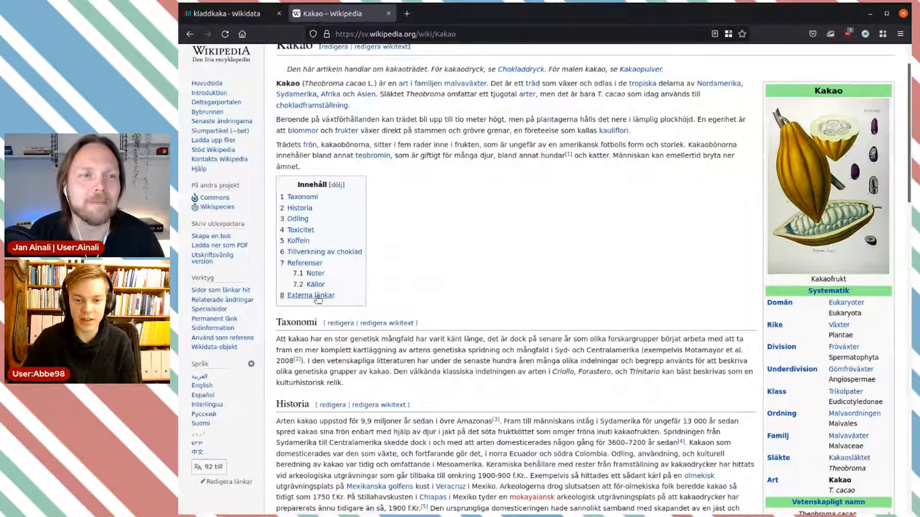
pyautogui.click(214, 348)
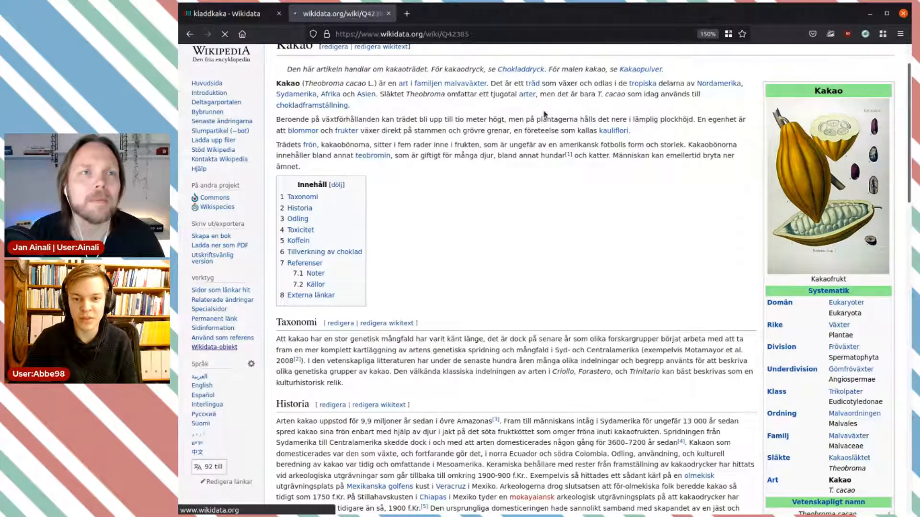
pyautogui.scroll(-15, 585, 199)
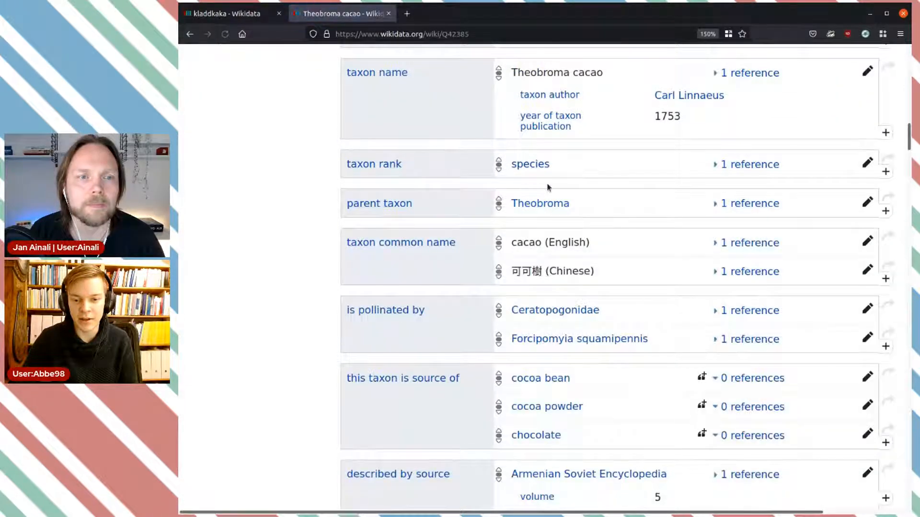
pyautogui.scroll(-2, 548, 189)
pyautogui.scroll(-4, 549, 195)
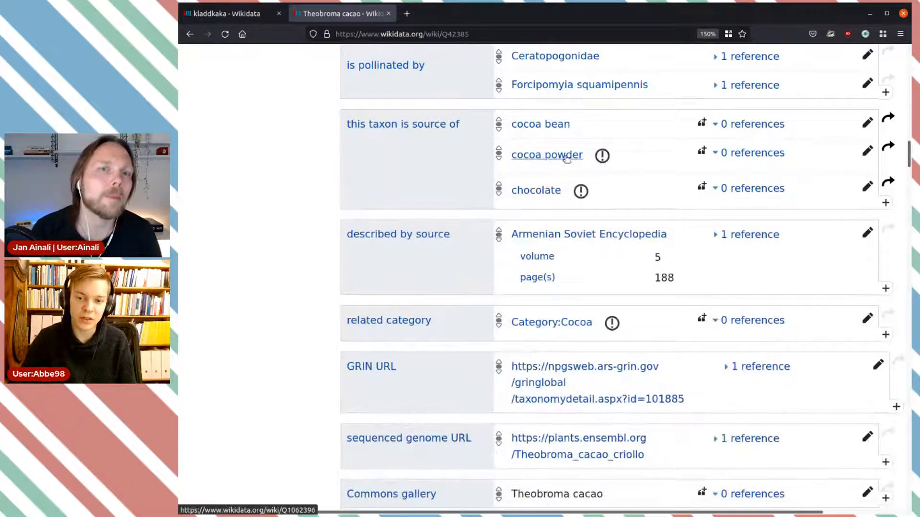
pyautogui.click(568, 157)
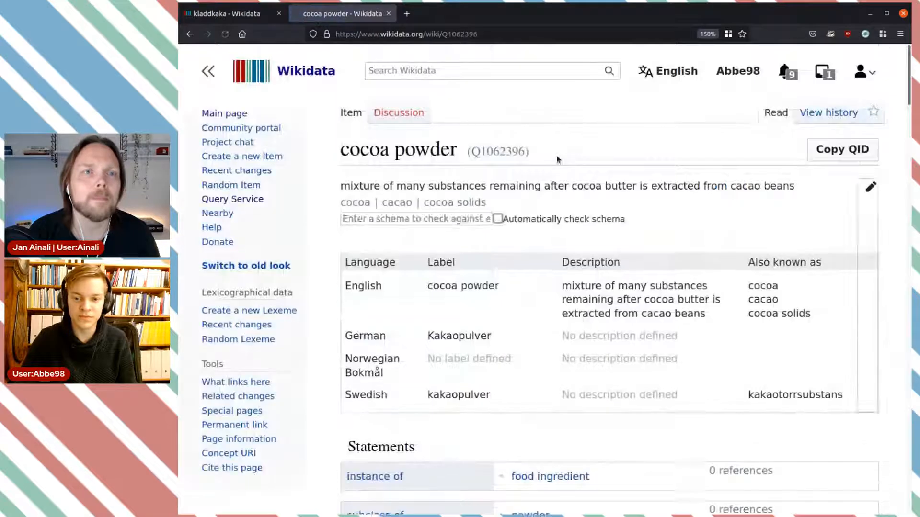
# Step: Copy cocoa powder's item ID Q1062396, enter it as kladdkaka's new "has part" value and publish it
pyautogui.doubleClick(493, 151)
pyautogui.hotkey('ctrl', 'c')
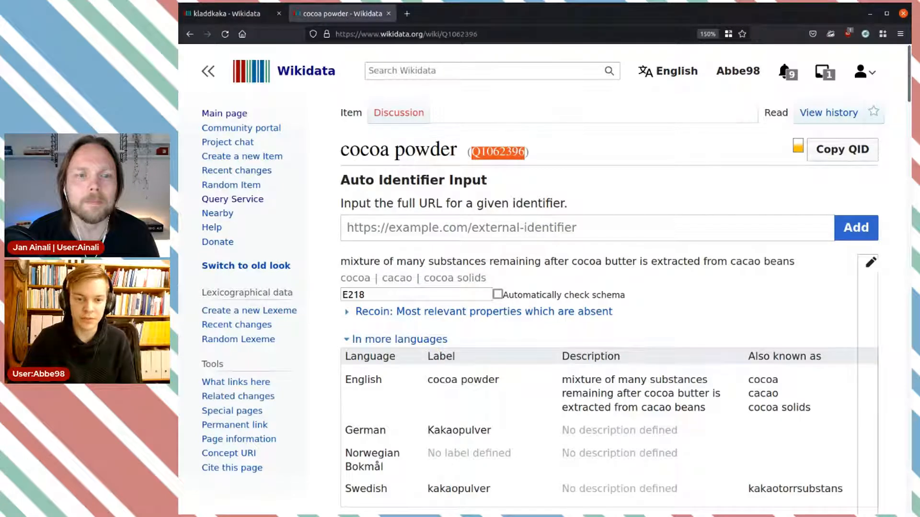
pyautogui.click(226, 11)
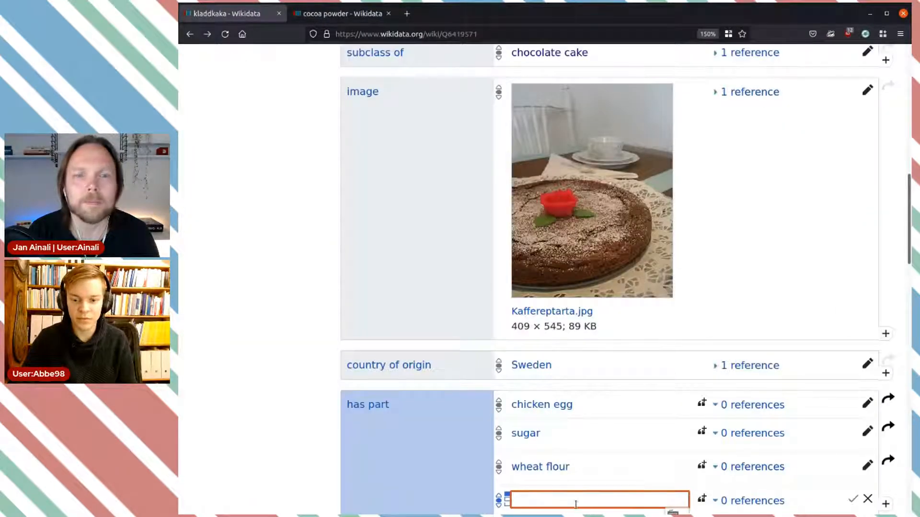
pyautogui.hotkey('ctrl', 'v')
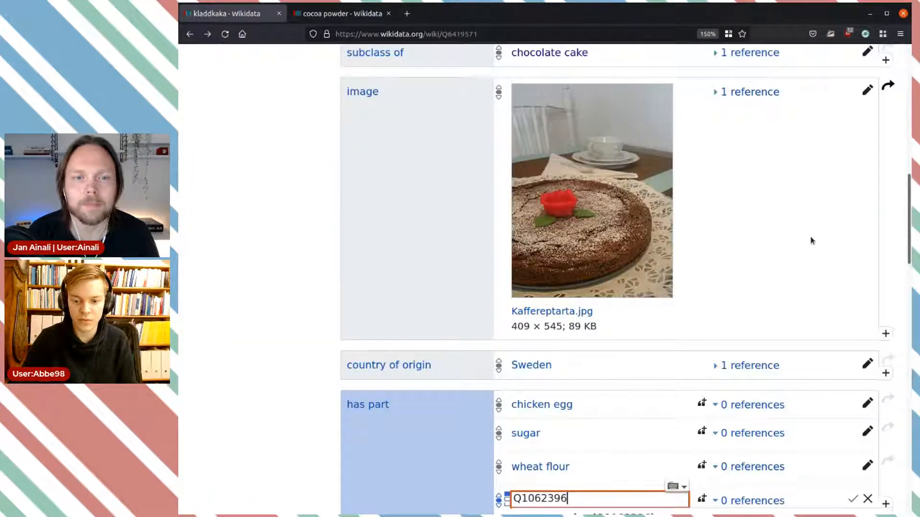
pyautogui.scroll(-3, 811, 240)
pyautogui.click(717, 351)
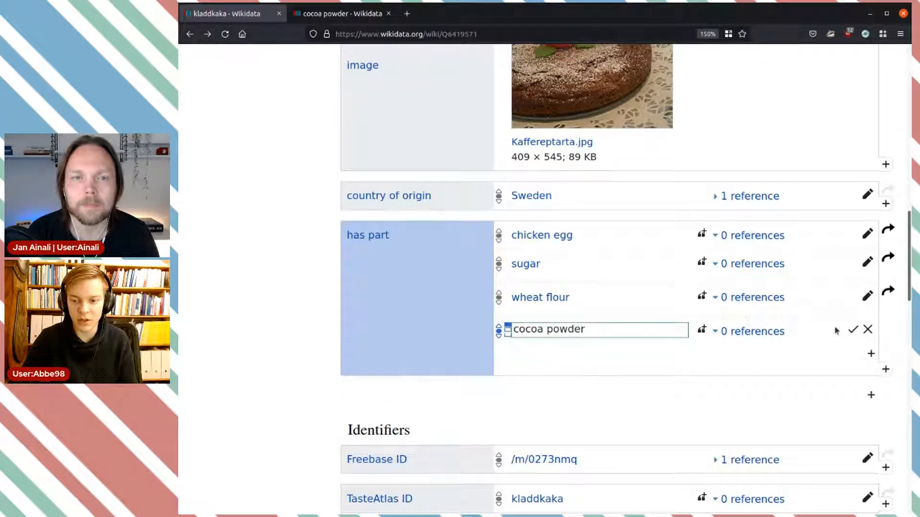
pyautogui.click(853, 329)
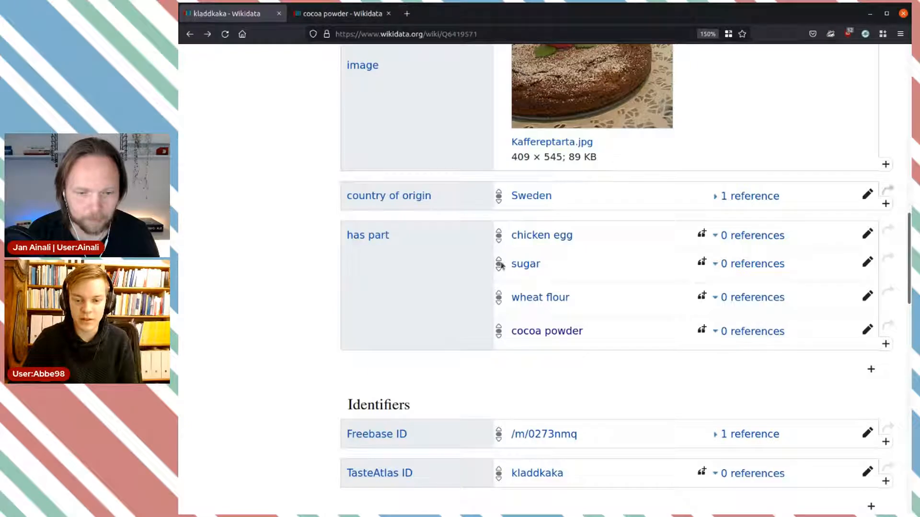
# Step: Open the item's Swedish Wikipedia article in a new tab and check kladdkaka's ingredient list again
pyautogui.scroll(-15, 559, 308)
pyautogui.scroll(2, 534, 265)
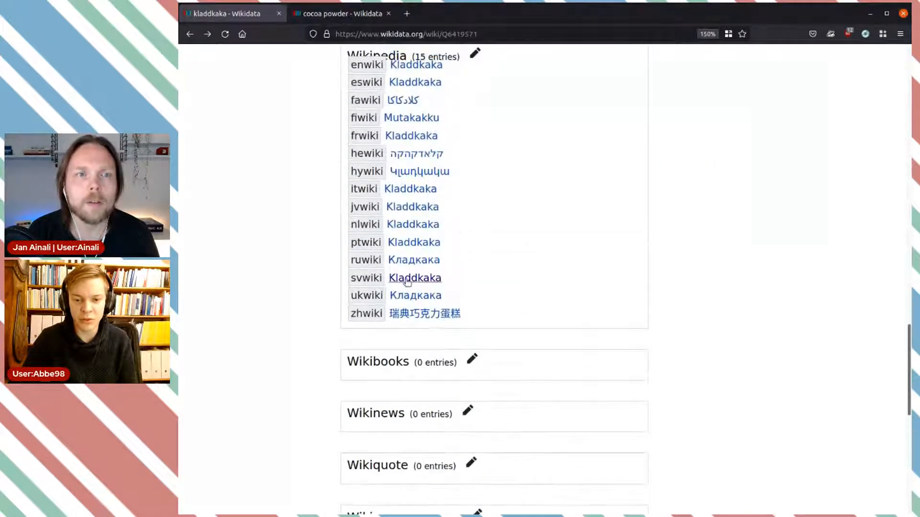
pyautogui.middleClick(415, 278)
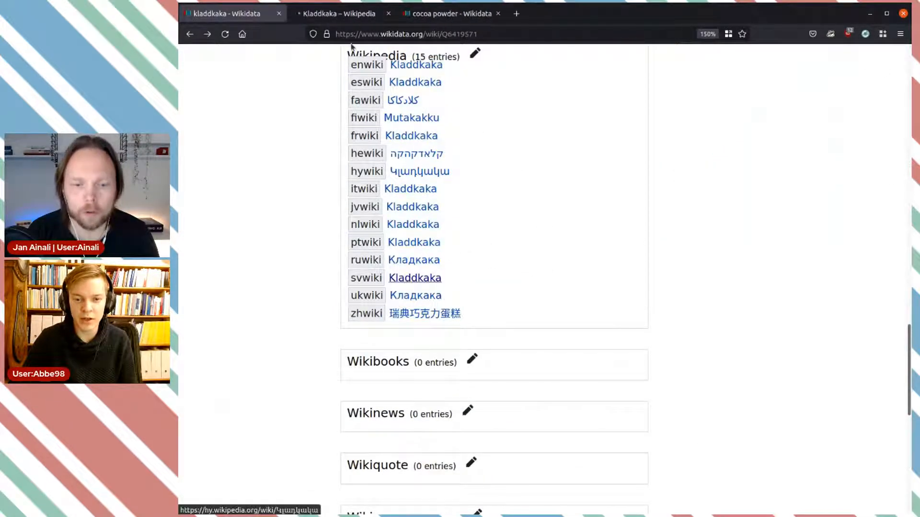
pyautogui.click(329, 10)
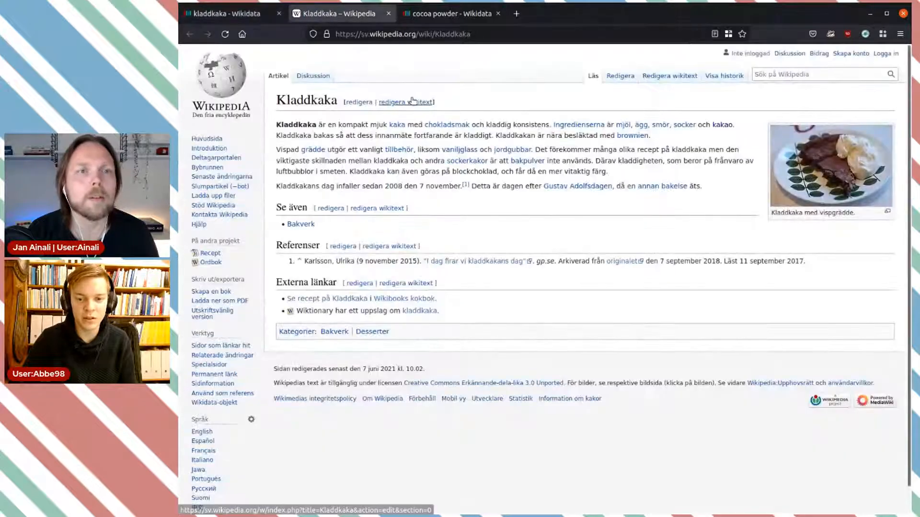
pyautogui.click(213, 14)
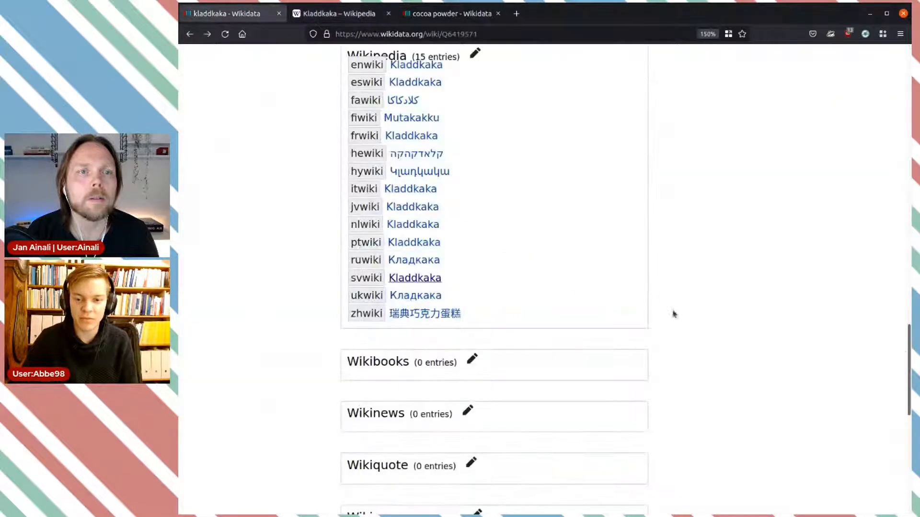
# Step: Add butter, the dairy product, as another "has part" value on the kladdkaka item and publish it
pyautogui.scroll(5, 697, 279)
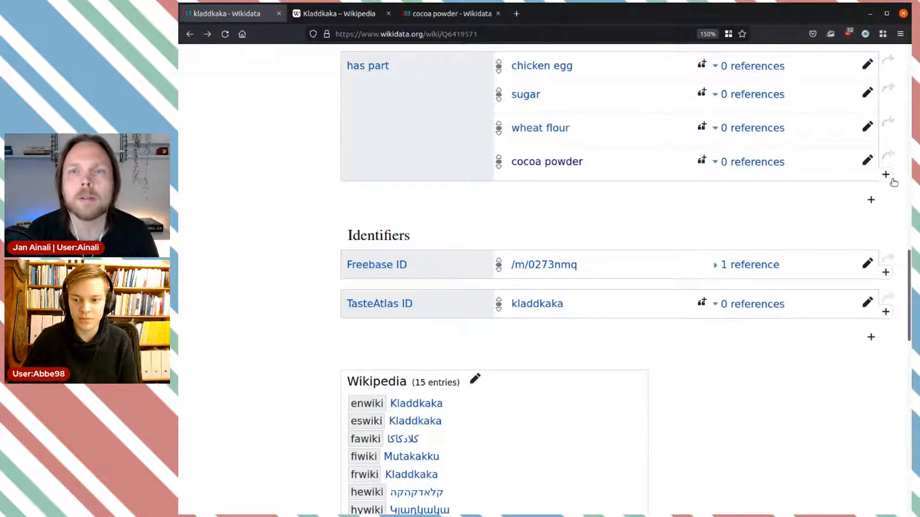
pyautogui.click(885, 174)
pyautogui.write('butter')
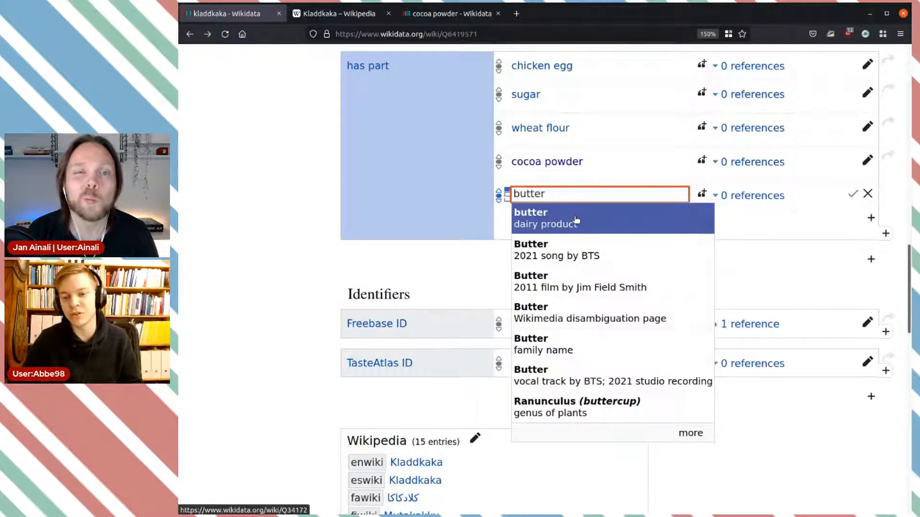
pyautogui.click(592, 221)
pyautogui.click(852, 196)
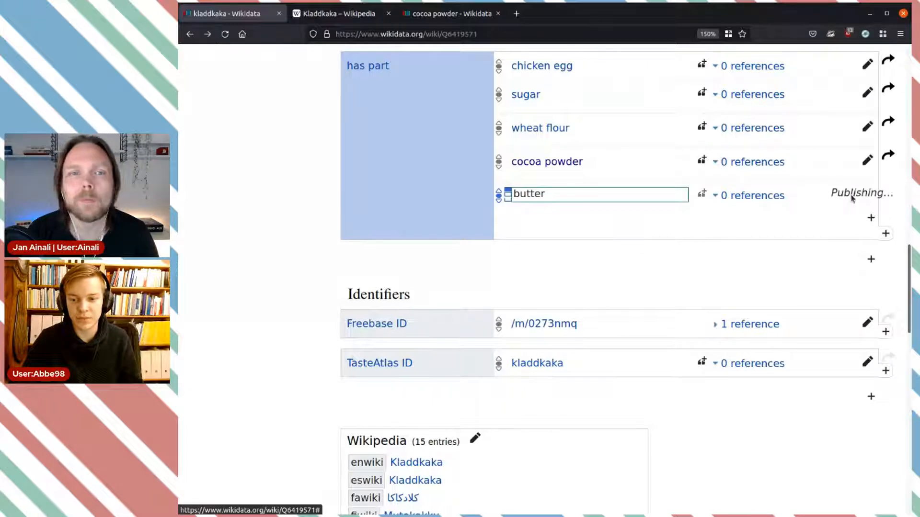
# Step: Compare kladdkaka's "has part" values with the ingredients in its Swedish Wikipedia article, and close the article
pyautogui.scroll(3, 612, 216)
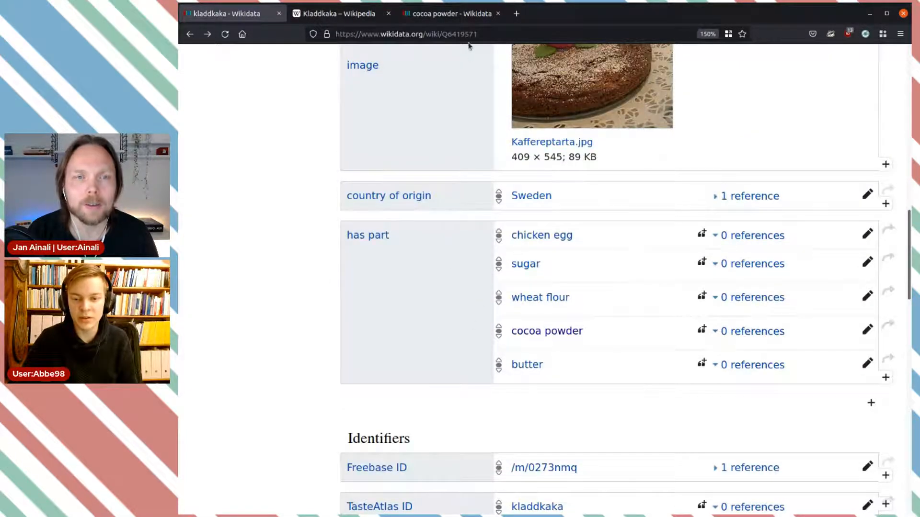
pyautogui.click(343, 16)
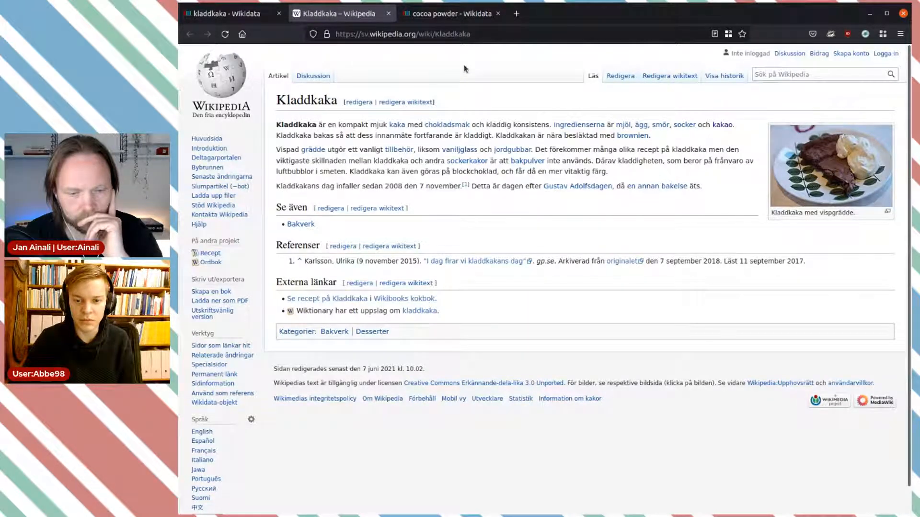
pyautogui.click(387, 14)
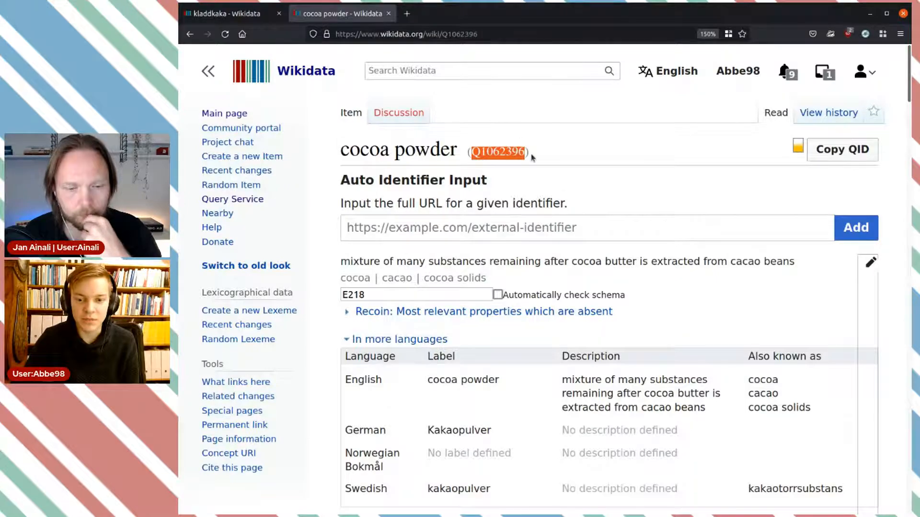
# Step: Look over the cocoa powder item's statements, return to the Theobroma cacao item and show the potential issue on its cocoa powder value
pyautogui.scroll(-15, 533, 158)
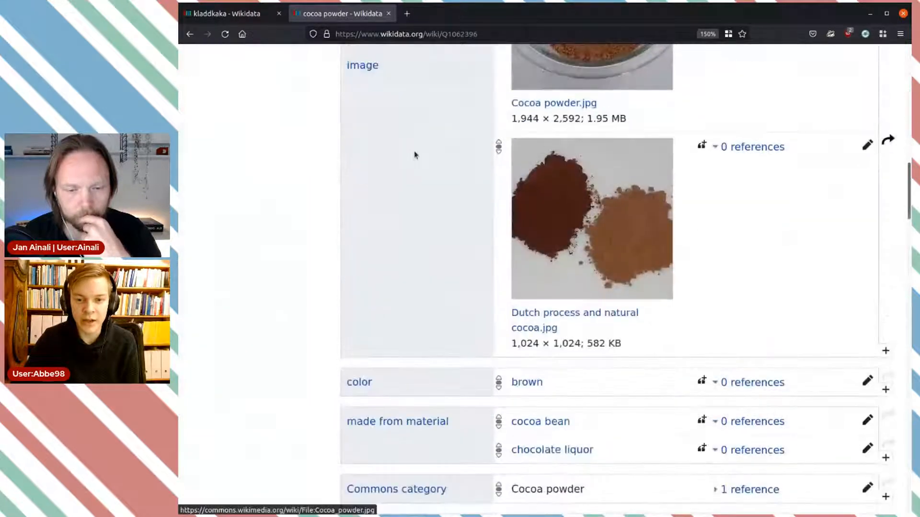
pyautogui.scroll(15, 415, 155)
pyautogui.click(191, 34)
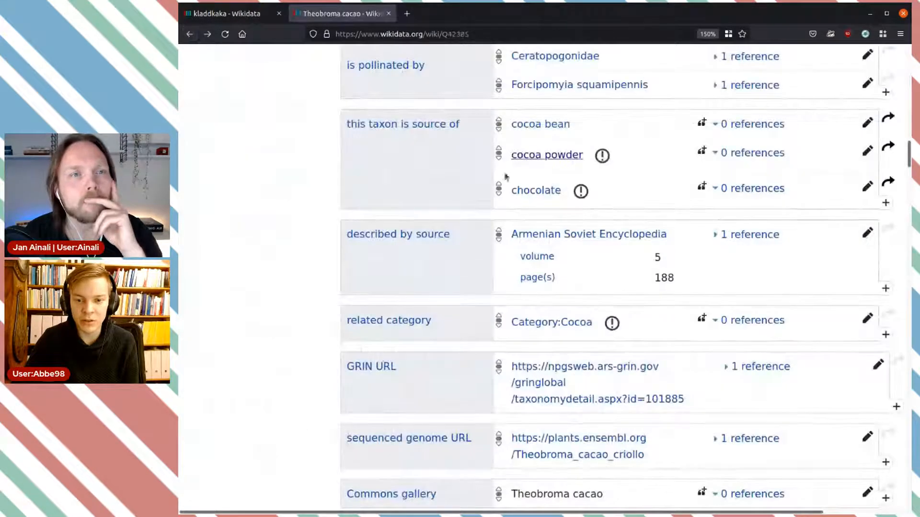
pyautogui.click(605, 157)
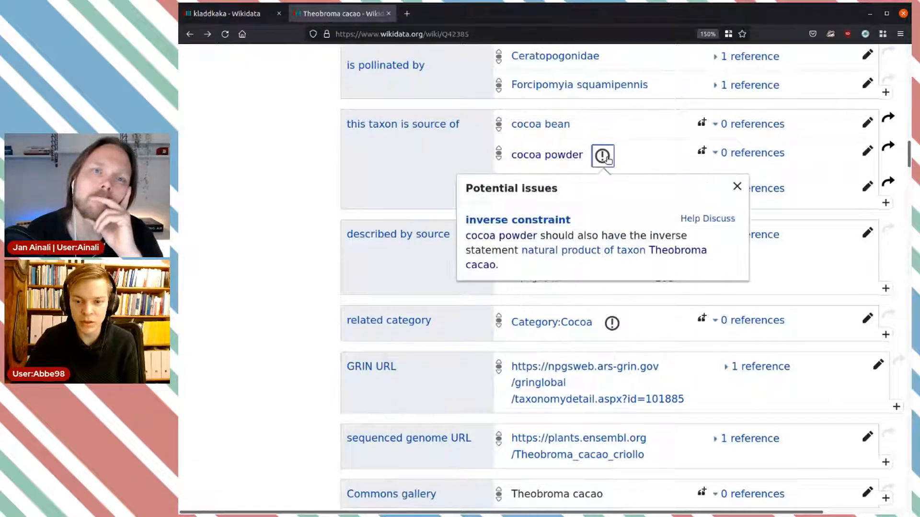
# Step: Open the suggested inverse property "natural product of taxon" in a new tab, copy its ID P1582 and close that tab
pyautogui.rightClick(586, 254)
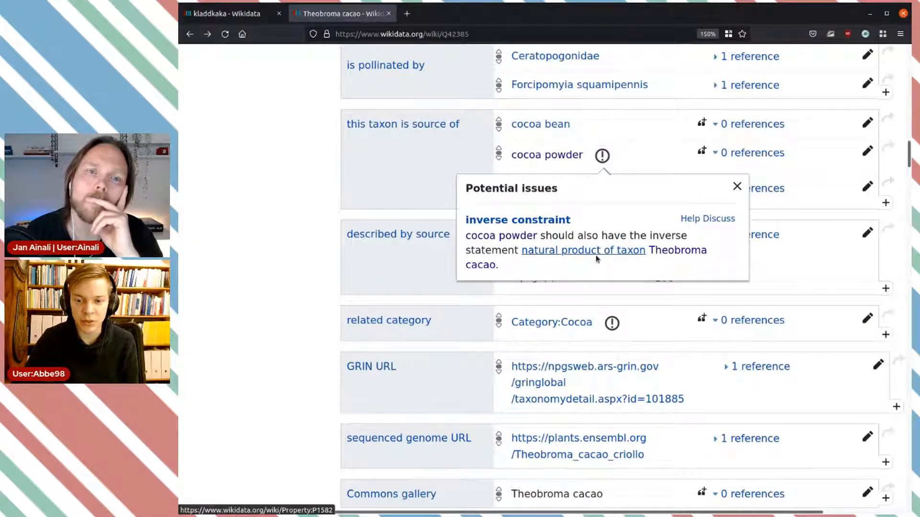
pyautogui.click(596, 258)
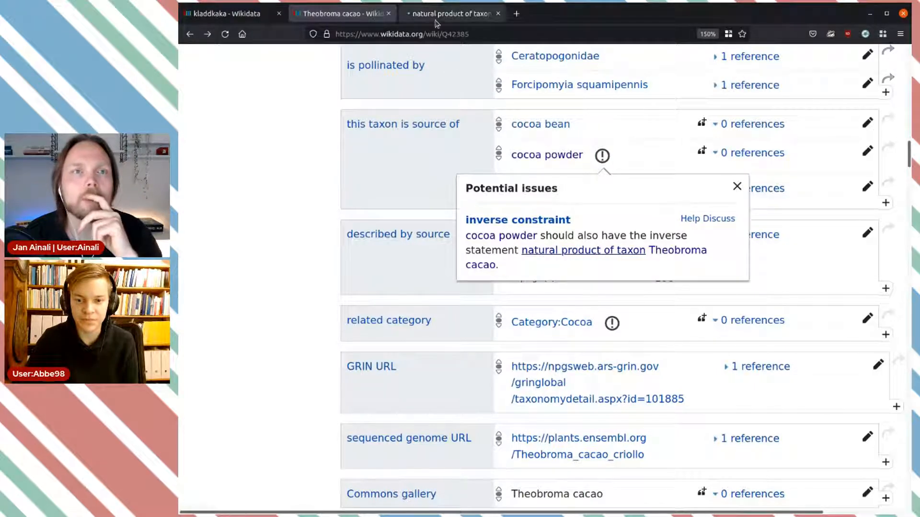
pyautogui.click(436, 18)
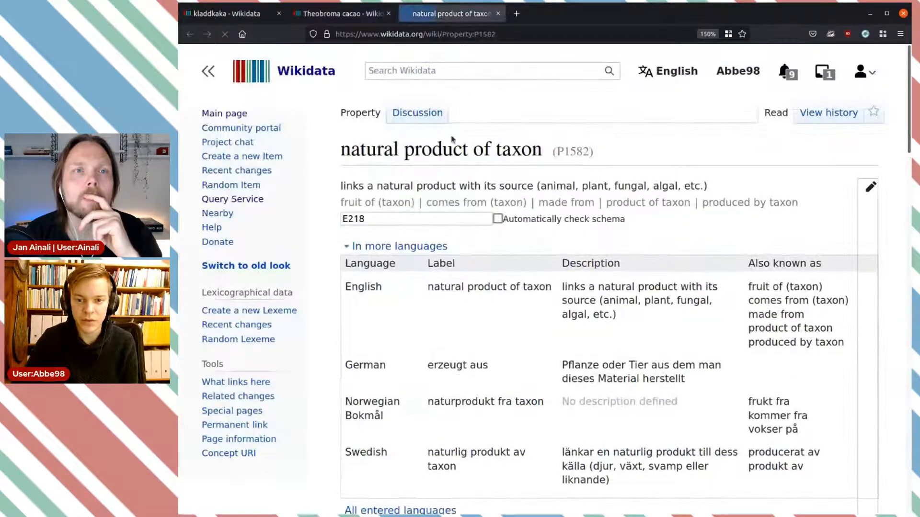
pyautogui.doubleClick(566, 151)
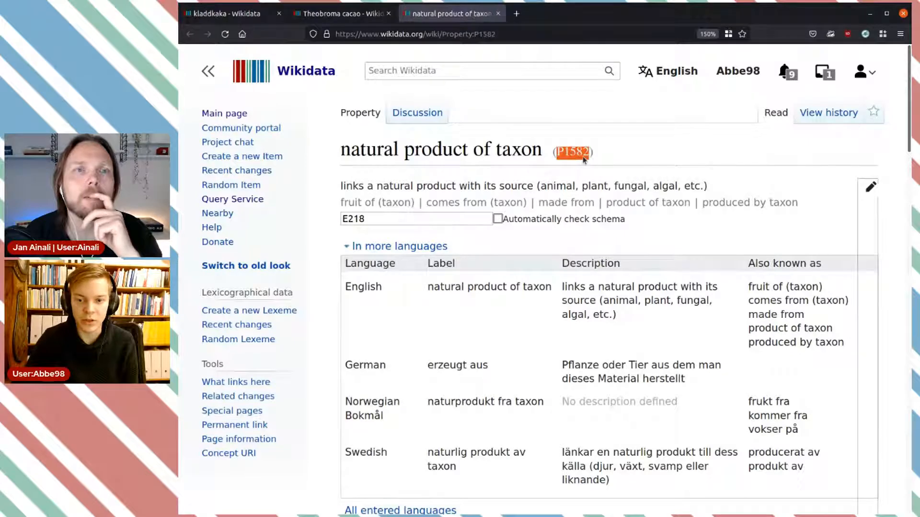
pyautogui.click(498, 14)
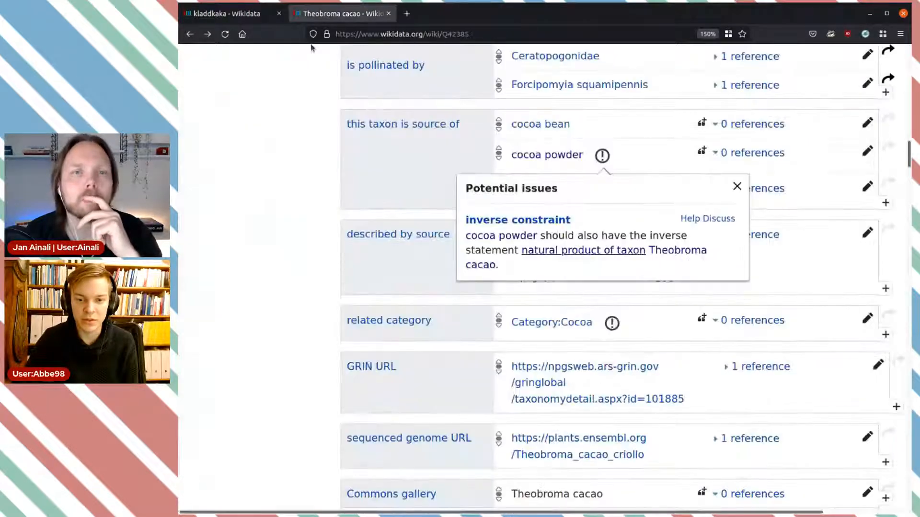
# Step: Dismiss the issue details, open the cocoa powder and chocolate items in new tabs, and switch to cocoa powder
pyautogui.click(650, 145)
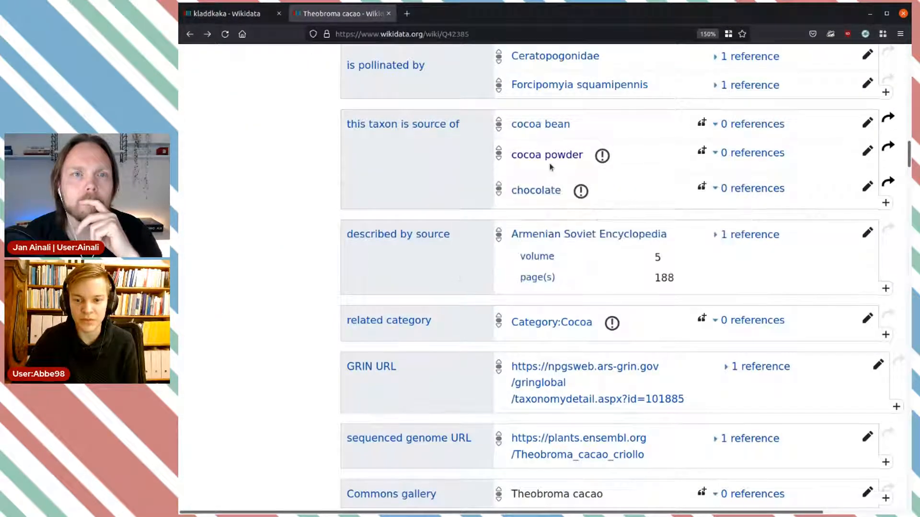
pyautogui.middleClick(558, 153)
pyautogui.middleClick(556, 191)
pyautogui.click(446, 13)
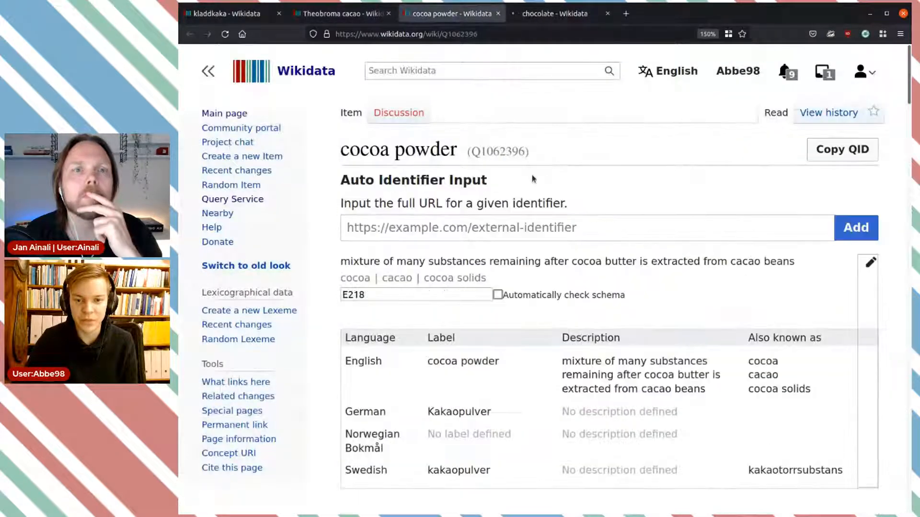
# Step: Start a new statement on the cocoa powder item with the property "natural product of taxon" (P1582)
pyautogui.scroll(-15, 532, 180)
pyautogui.scroll(-3, 532, 178)
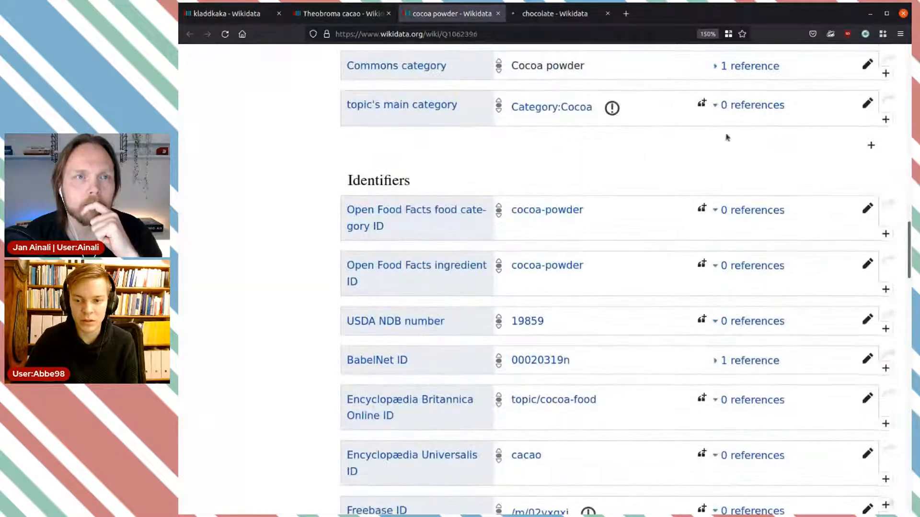
pyautogui.click(868, 149)
pyautogui.write('P1582')
pyautogui.click(402, 176)
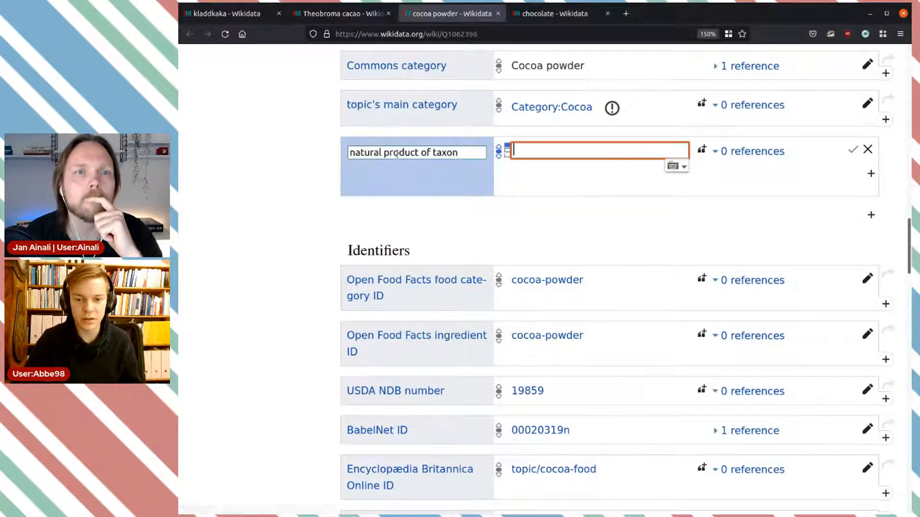
# Step: Copy Theobroma cacao's item ID Q42385, enter it as the value of cocoa powder's "natural product of taxon" statement and publish it
pyautogui.click(342, 14)
pyautogui.scroll(10, 591, 115)
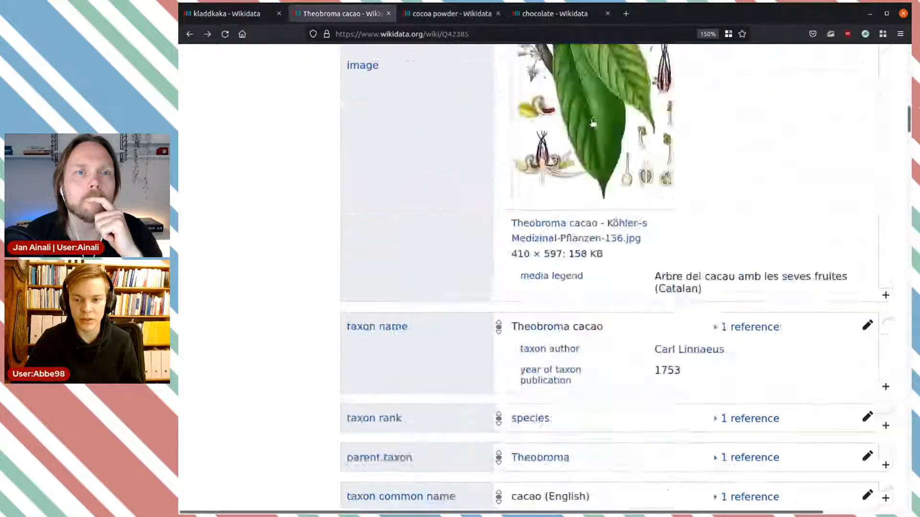
pyautogui.scroll(5, 591, 115)
pyautogui.click(836, 149)
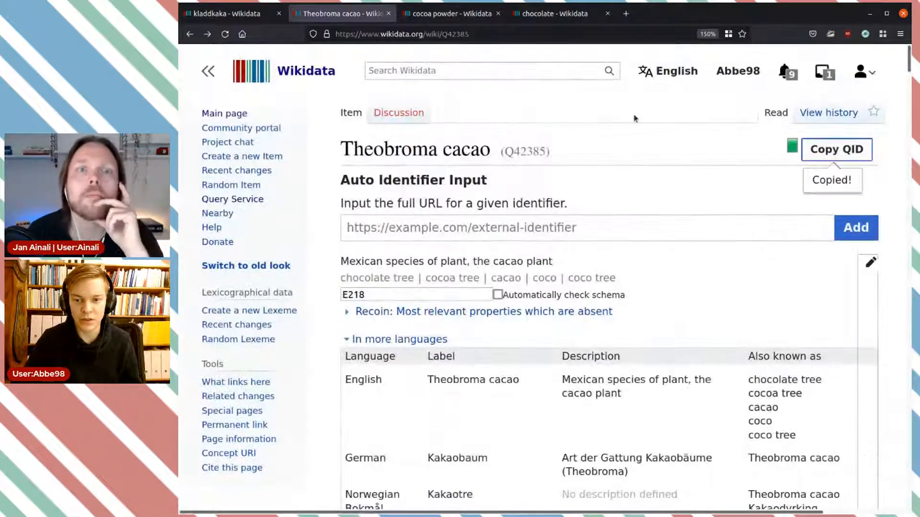
pyautogui.click(450, 14)
pyautogui.hotkey('ctrl', 'v')
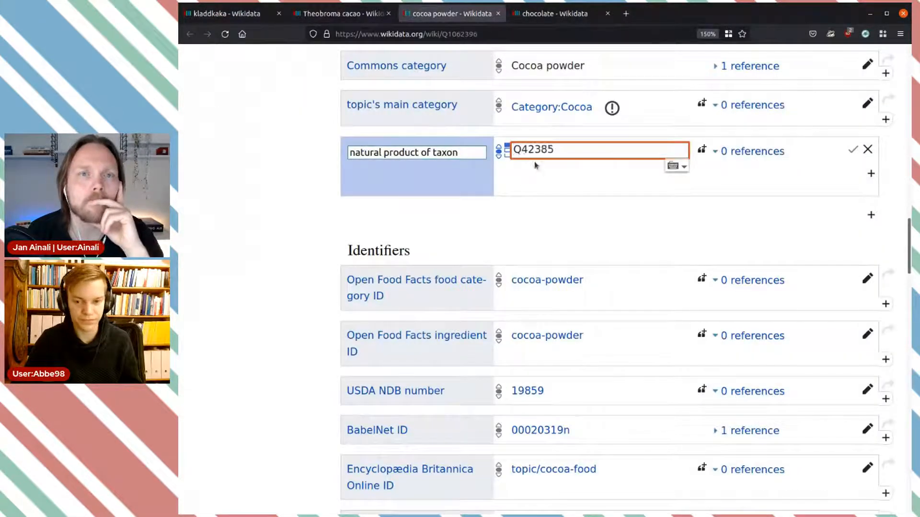
pyautogui.click(690, 175)
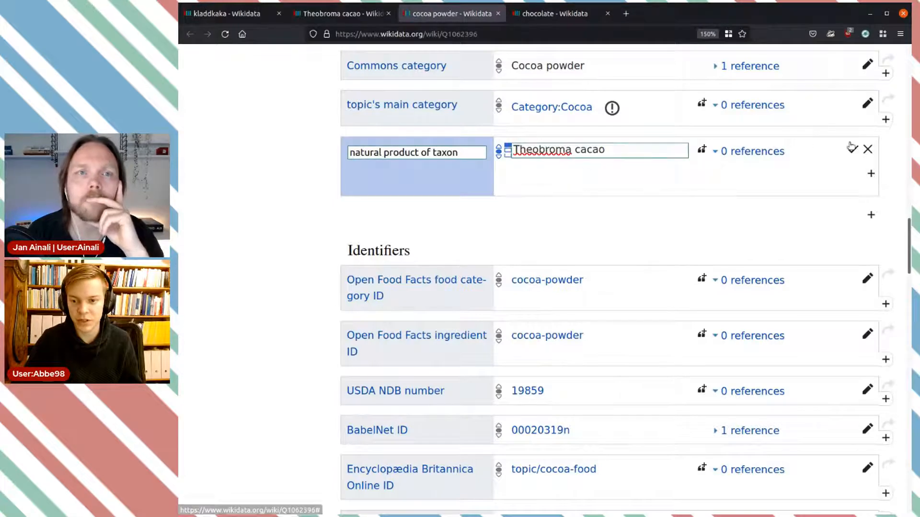
pyautogui.click(853, 152)
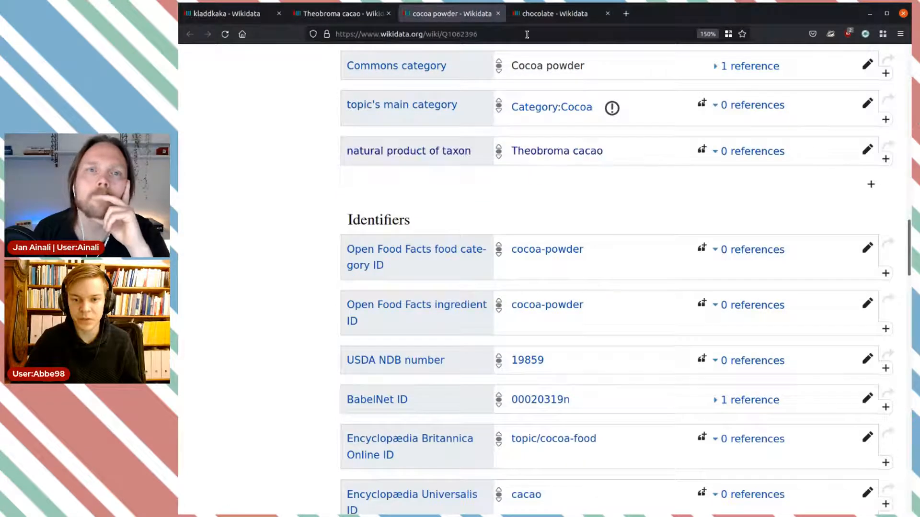
# Step: Close the cocoa powder item, add "natural product of taxon" (P1582) with value Theobroma cacao (Q42385) to the chocolate item and publish it
pyautogui.click(499, 13)
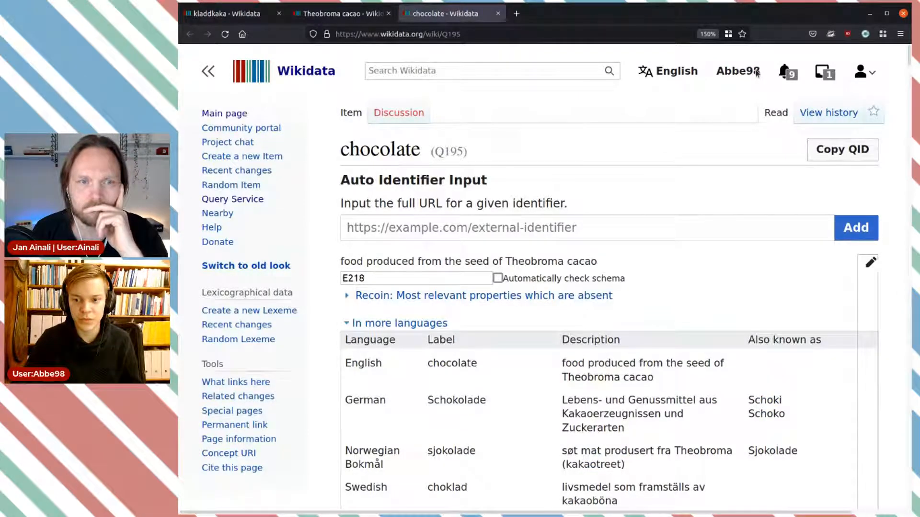
pyautogui.scroll(-20, 695, 163)
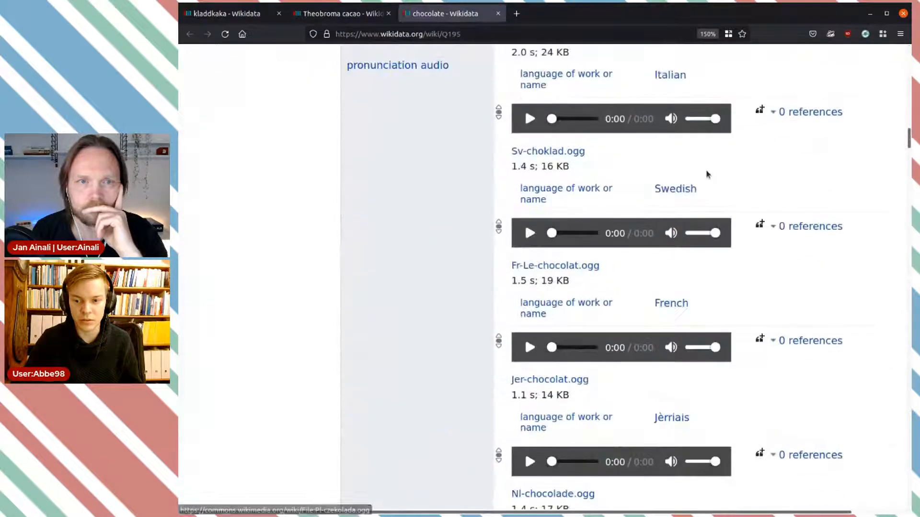
pyautogui.scroll(-15, 706, 174)
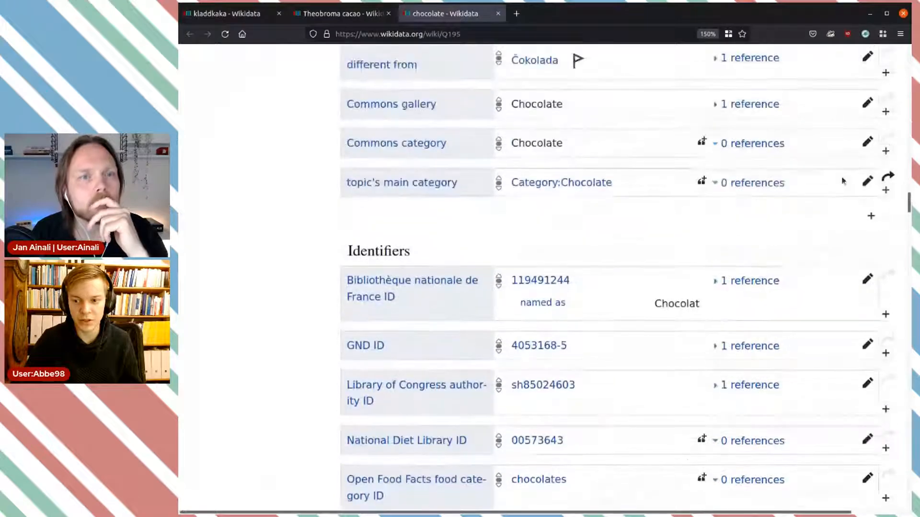
pyautogui.click(871, 215)
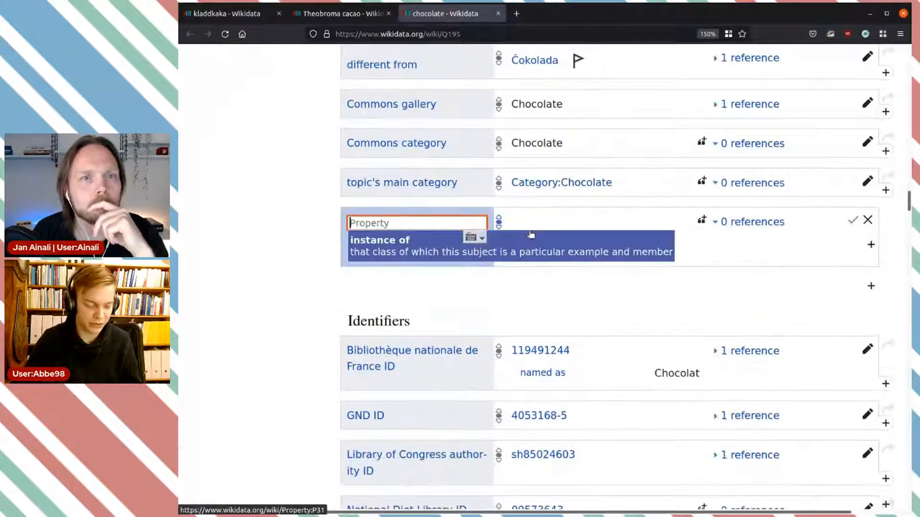
pyautogui.write('P1582')
pyautogui.click(427, 243)
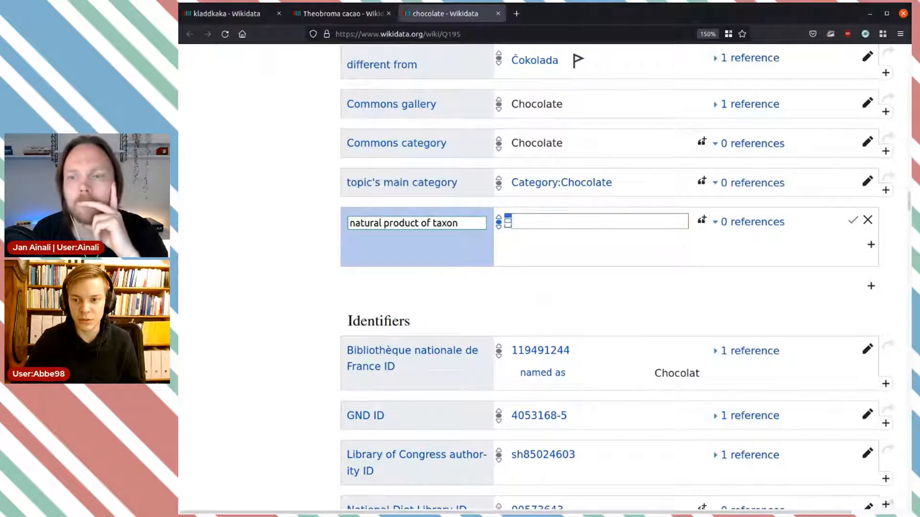
pyautogui.click(622, 223)
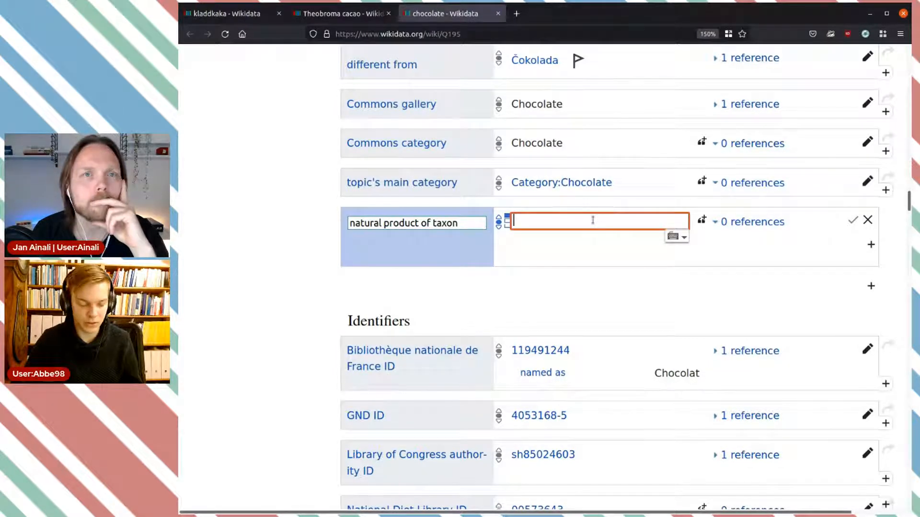
pyautogui.hotkey('ctrl', 'v')
pyautogui.click(710, 242)
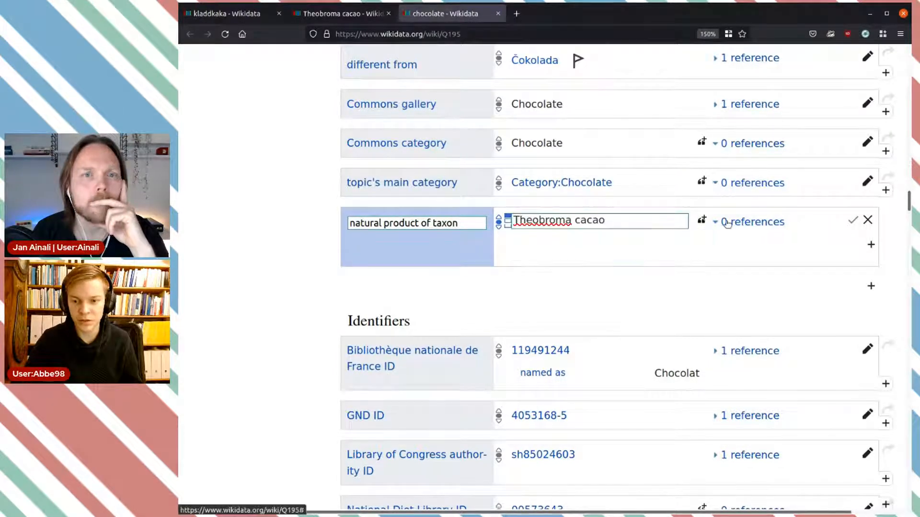
pyautogui.click(852, 220)
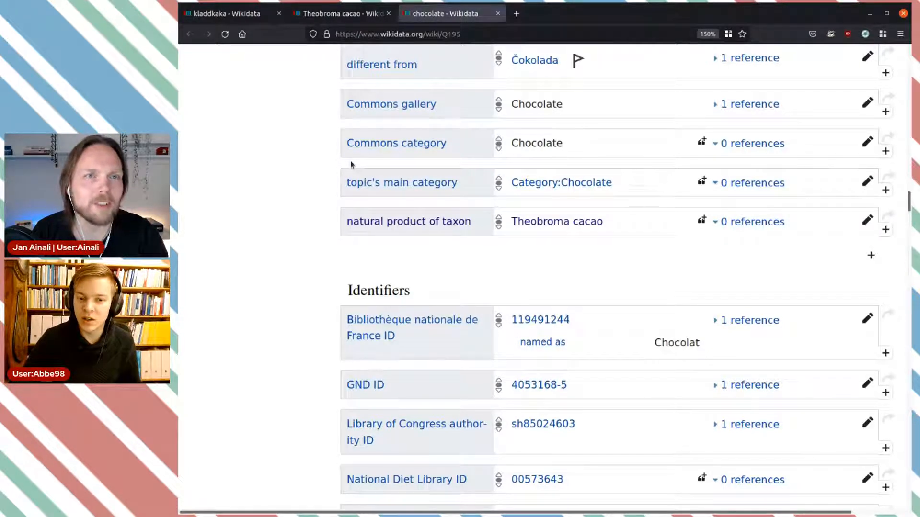
# Step: Return to the Theobroma cacao item and review its "this taxon is source of" values
pyautogui.click(344, 13)
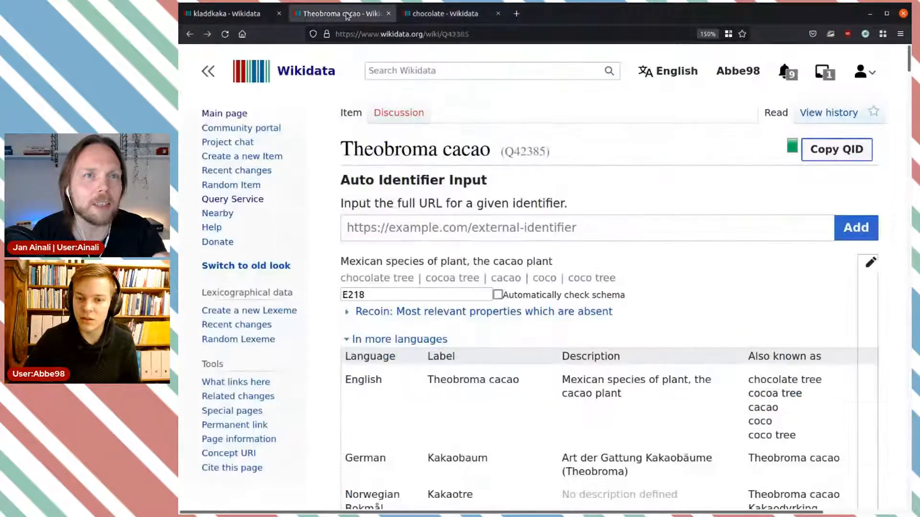
pyautogui.scroll(-7, 629, 231)
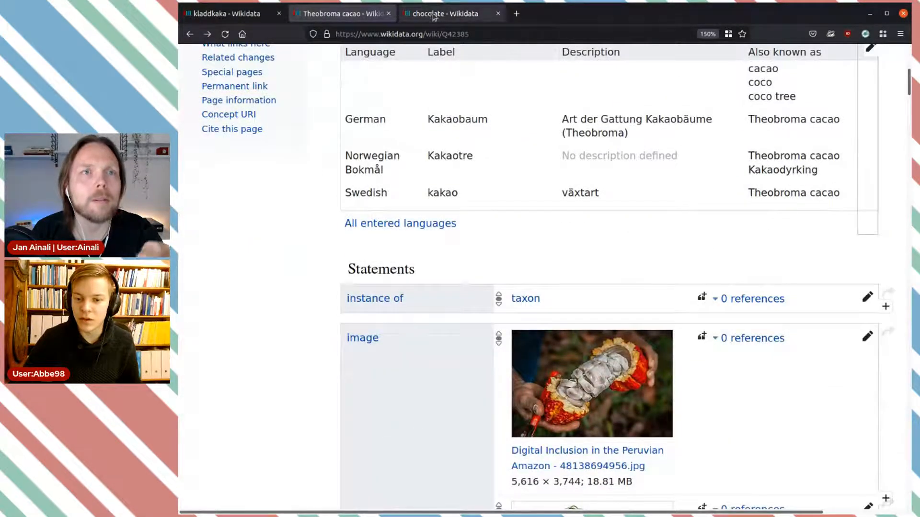
pyautogui.scroll(8, 324, 151)
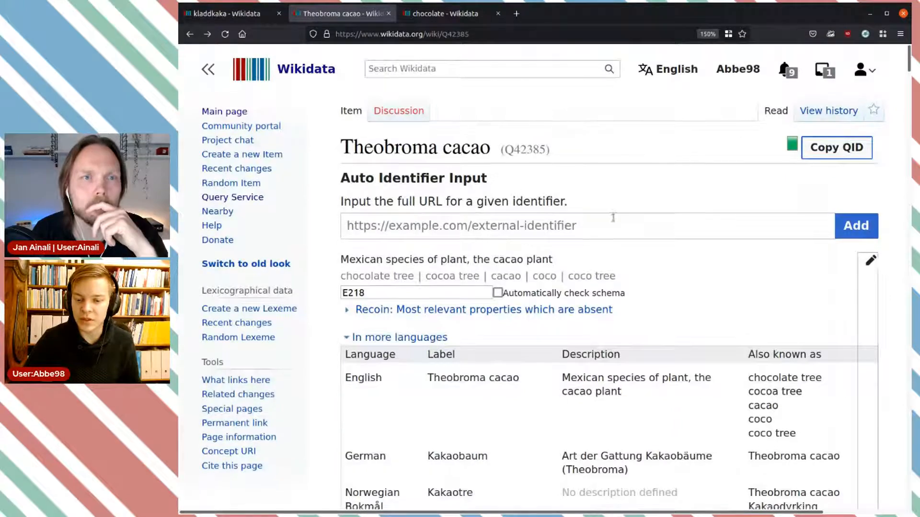
pyautogui.scroll(-12, 613, 220)
pyautogui.scroll(-5, 614, 221)
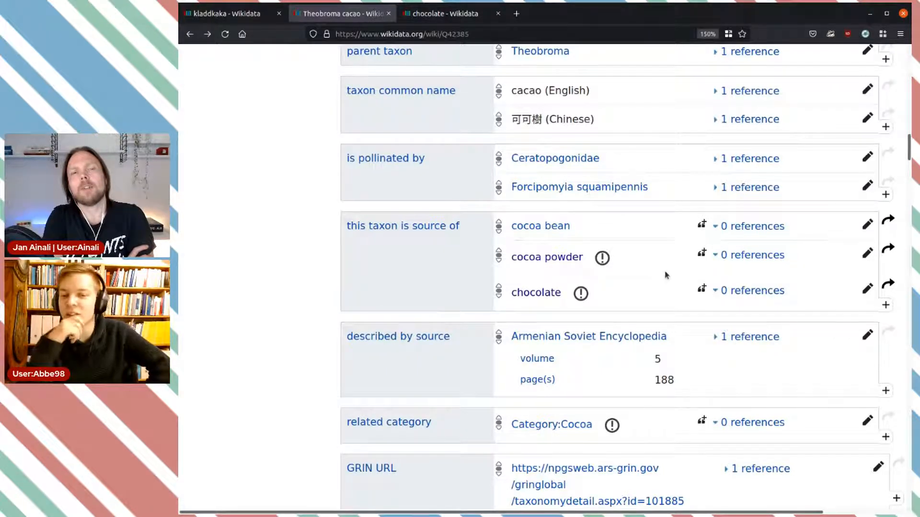
# Step: Open the cocoa bean item in a new tab and check its statements for "natural product of taxon"
pyautogui.middleClick(566, 226)
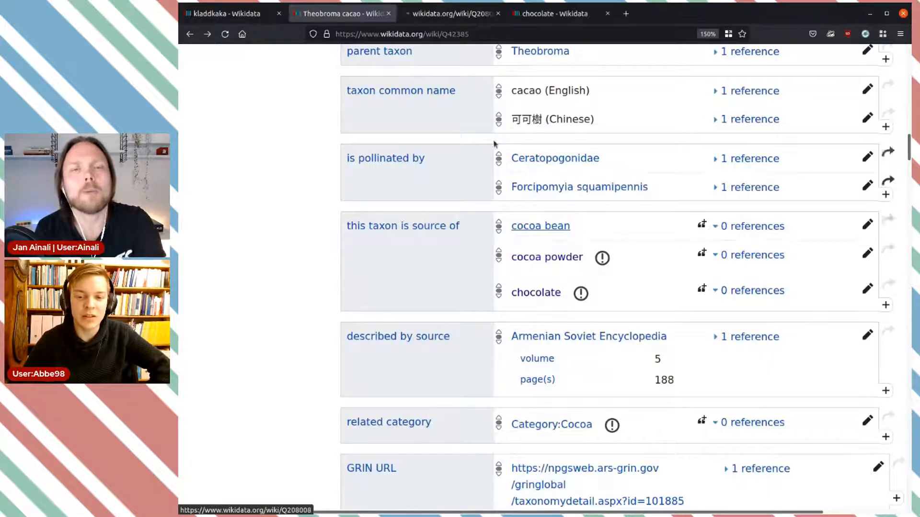
pyautogui.click(454, 19)
pyautogui.scroll(-5, 588, 209)
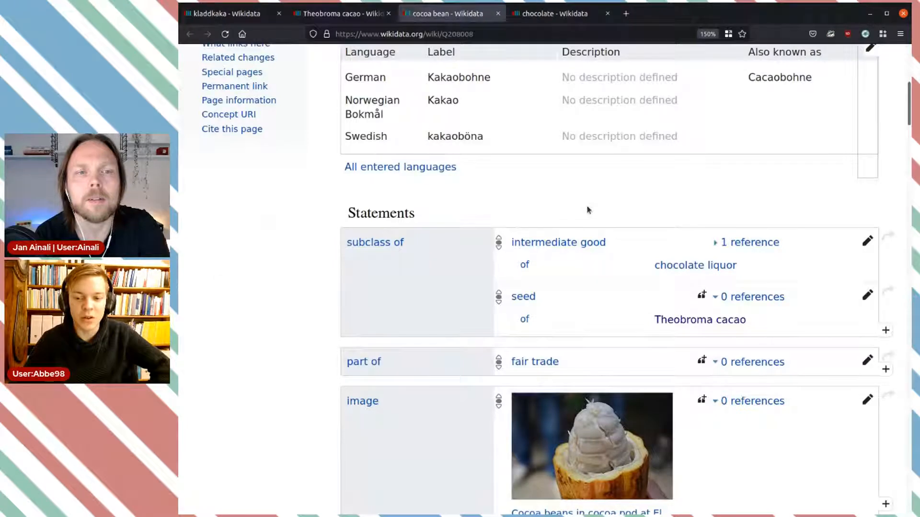
pyautogui.scroll(-5, 589, 209)
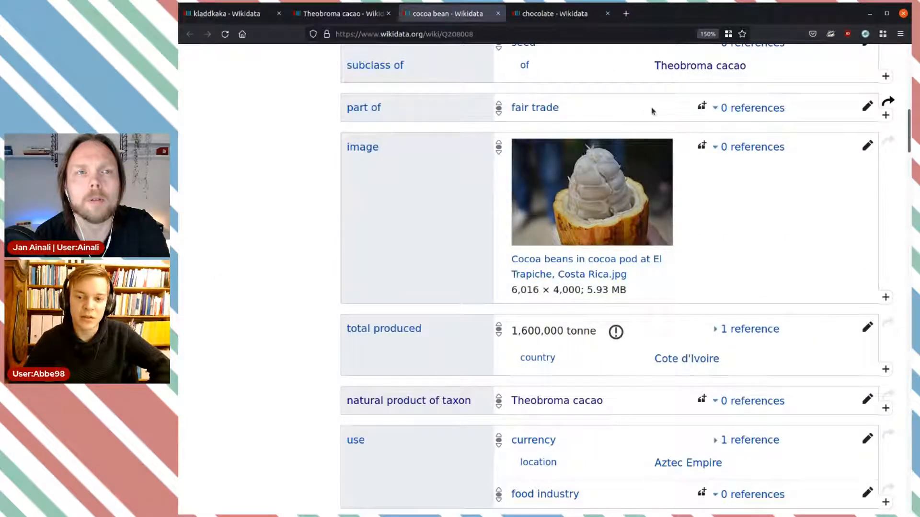
# Step: Review the cocoa bean item's remaining statements, start a new statement and search the properties for "produced by"
pyautogui.scroll(-3, 775, 247)
pyautogui.scroll(-1, 776, 249)
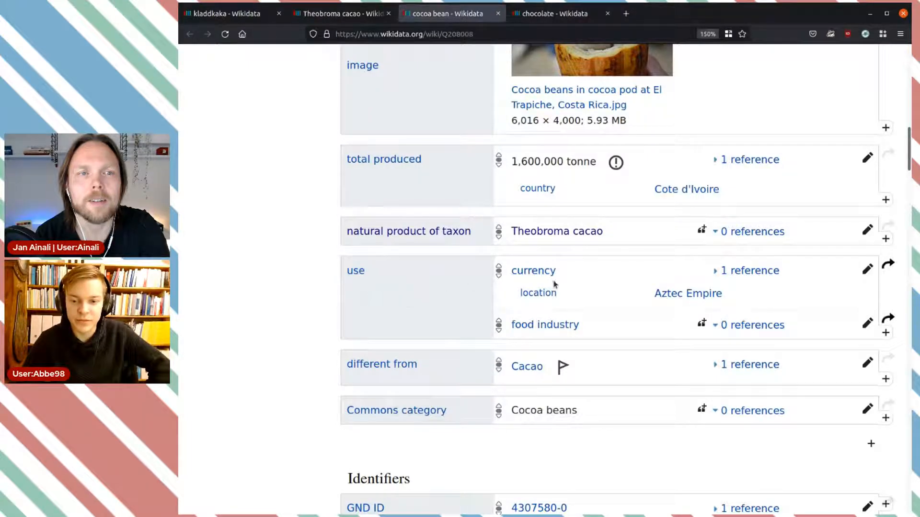
pyautogui.scroll(-3, 626, 314)
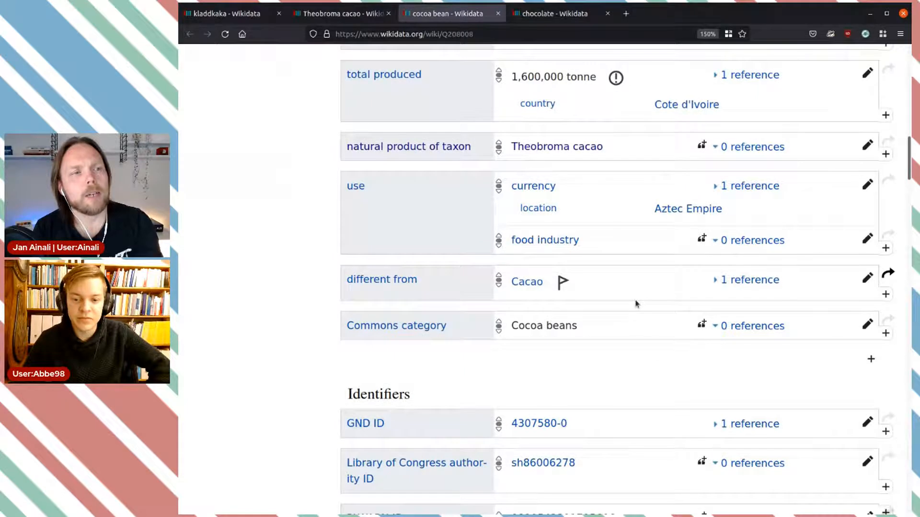
pyautogui.click(871, 359)
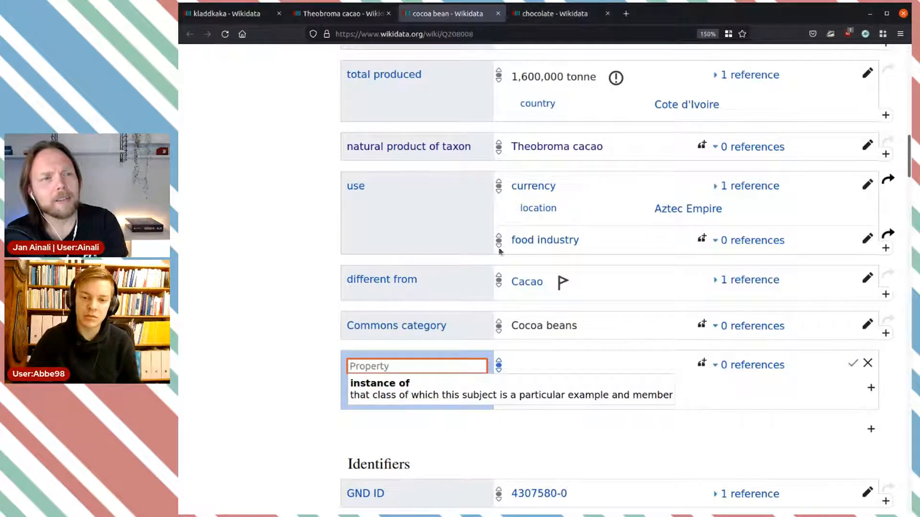
pyautogui.write('produced by')
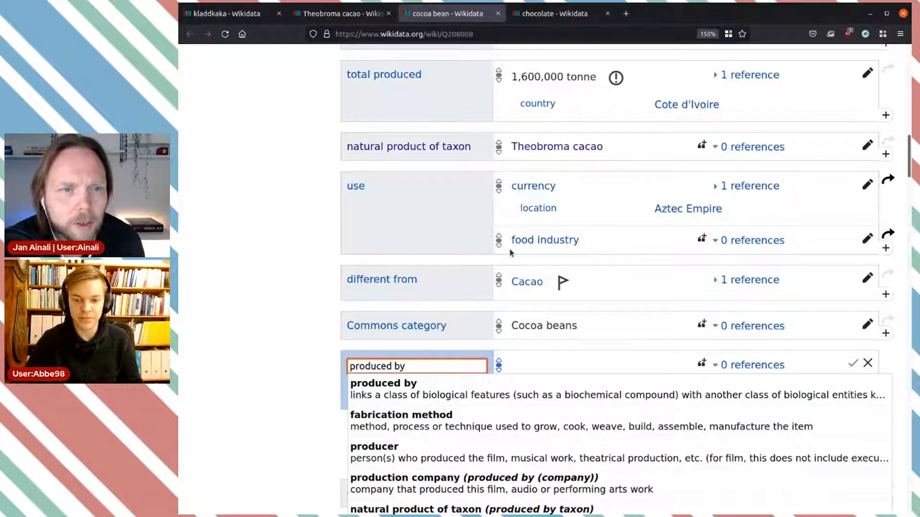
pyautogui.press('BackSpace')
pyautogui.press('BackSpace')
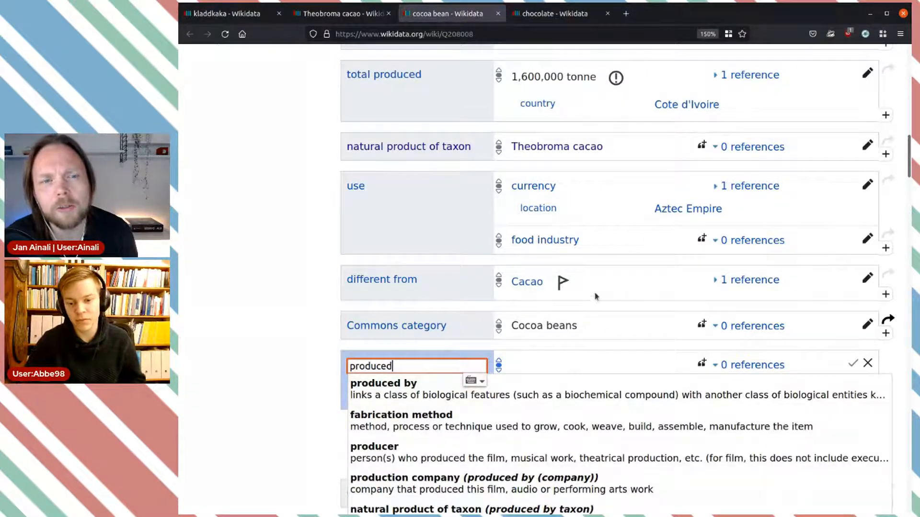
pyautogui.scroll(-4, 298, 434)
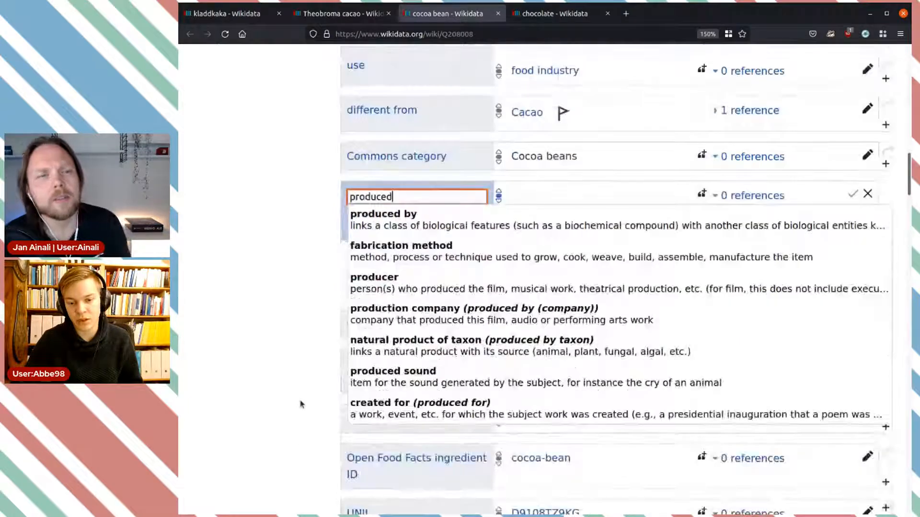
# Step: Search the properties for "materials", open "made from material" (P186) in a new tab and examine its chocolate property example
pyautogui.hotkey('ctrl', 'a')
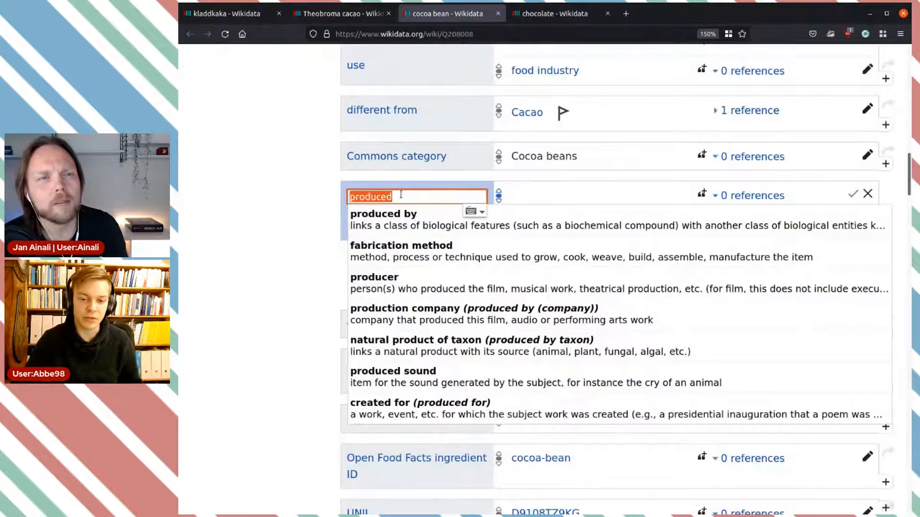
pyautogui.write('materials')
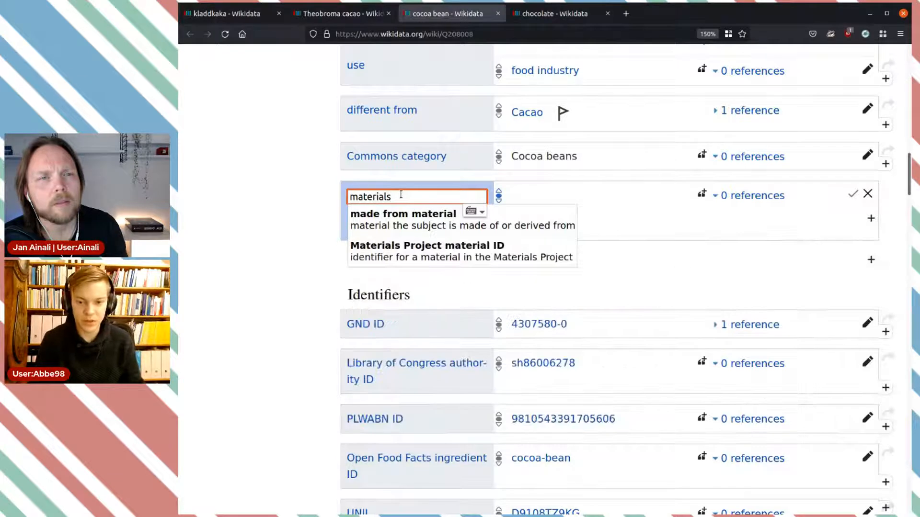
pyautogui.middleClick(438, 219)
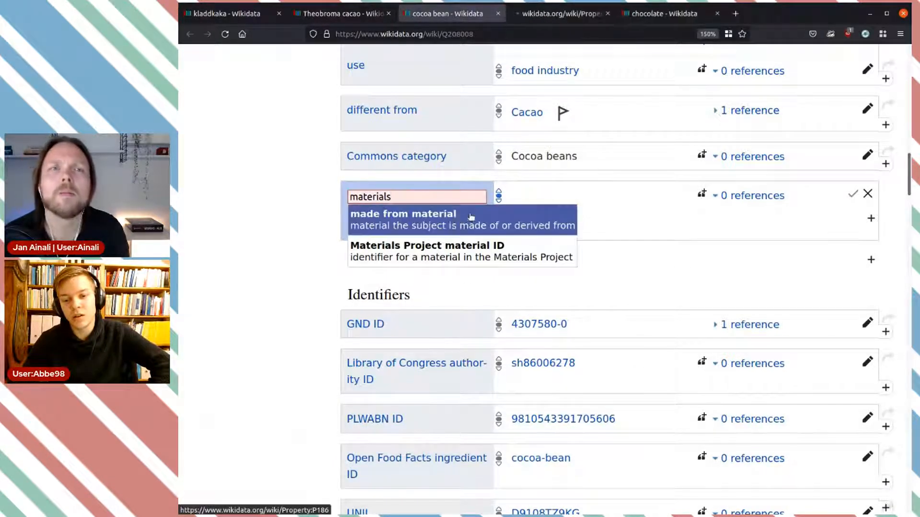
pyautogui.hotkey('ctrl', 'Tab')
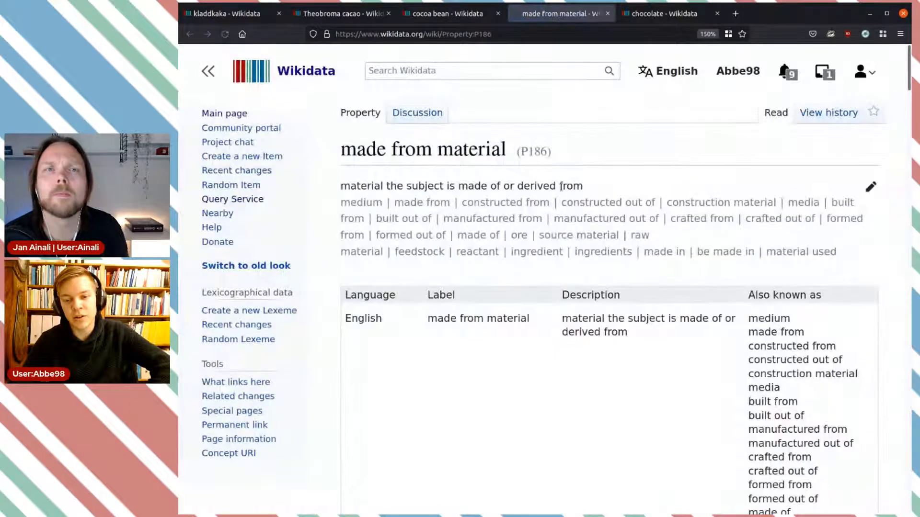
pyautogui.scroll(-15, 581, 271)
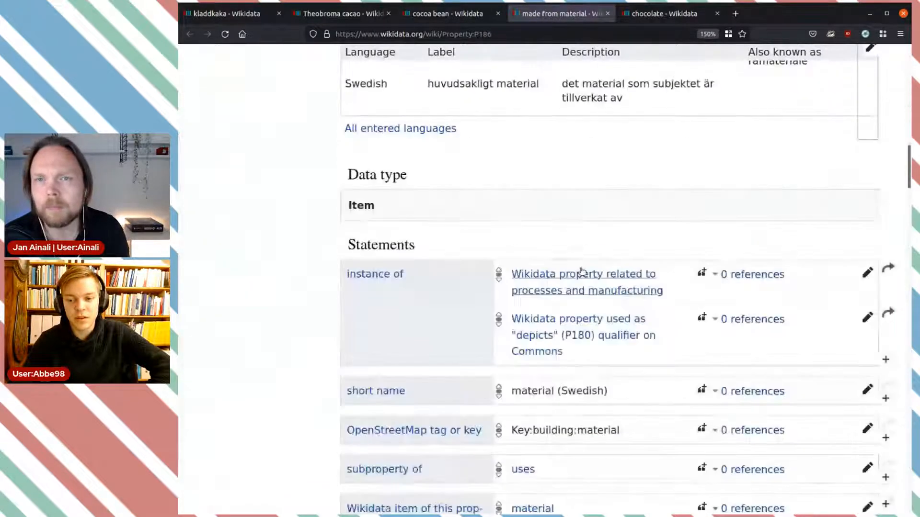
pyautogui.scroll(-10, 580, 271)
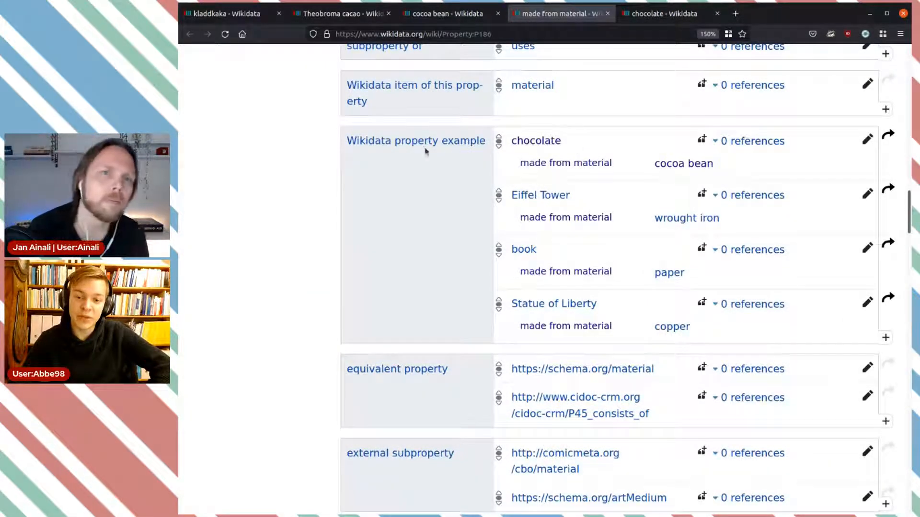
pyautogui.tripleClick(625, 164)
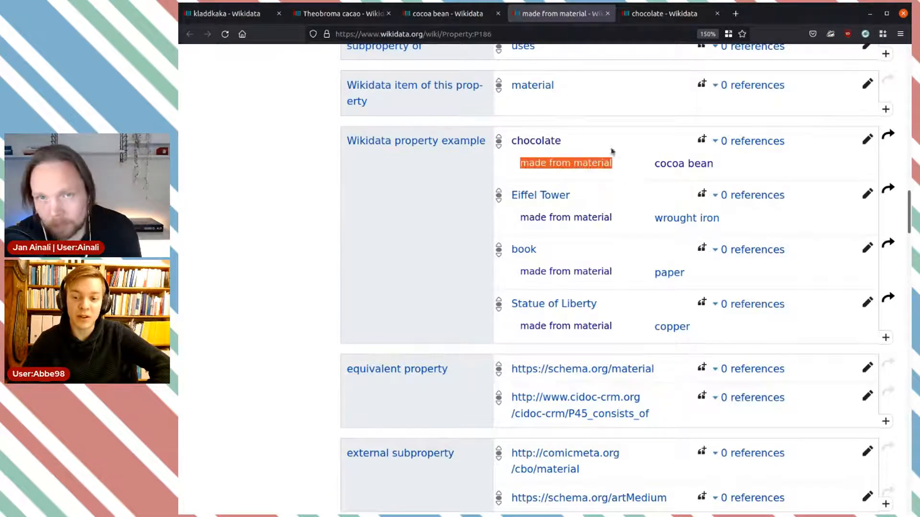
pyautogui.click(749, 173)
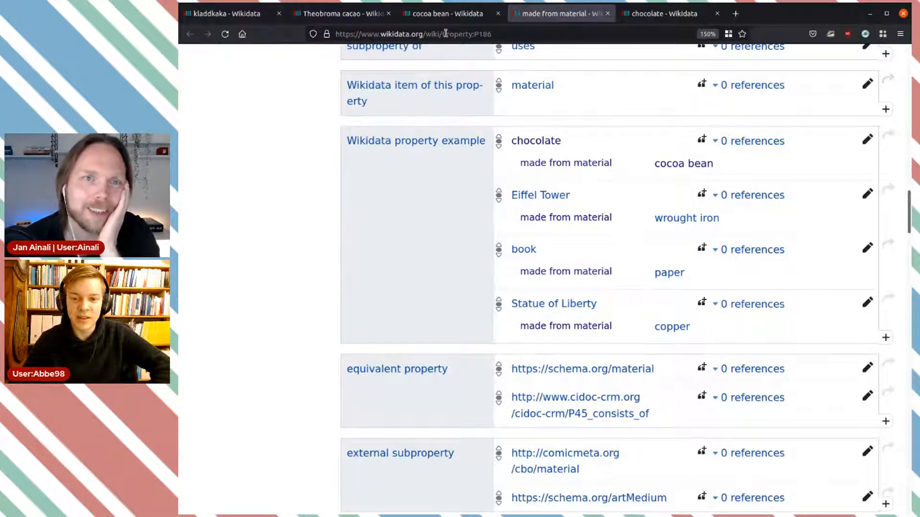
# Step: Check the cocoa bean item's statements again, then return to the "made from material" property page and review its heading and description
pyautogui.click(447, 13)
pyautogui.scroll(5, 612, 226)
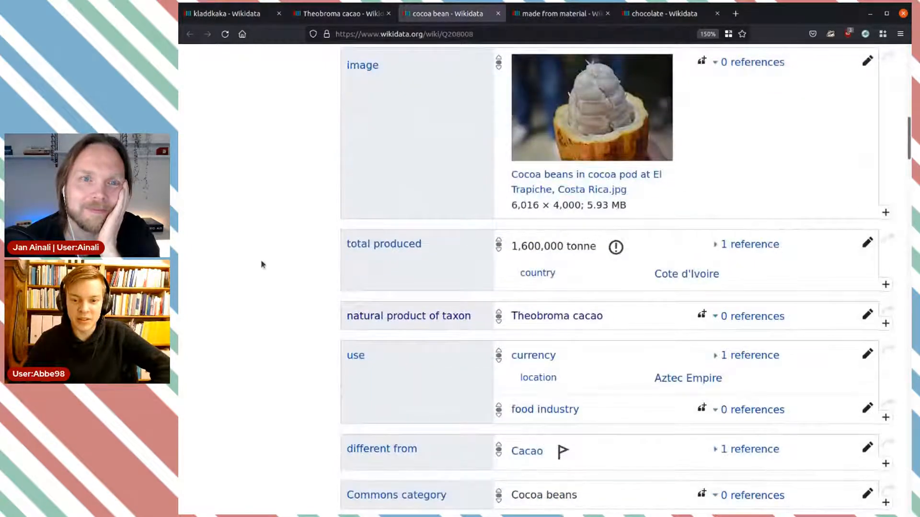
pyautogui.scroll(4, 312, 282)
pyautogui.scroll(-7, 313, 281)
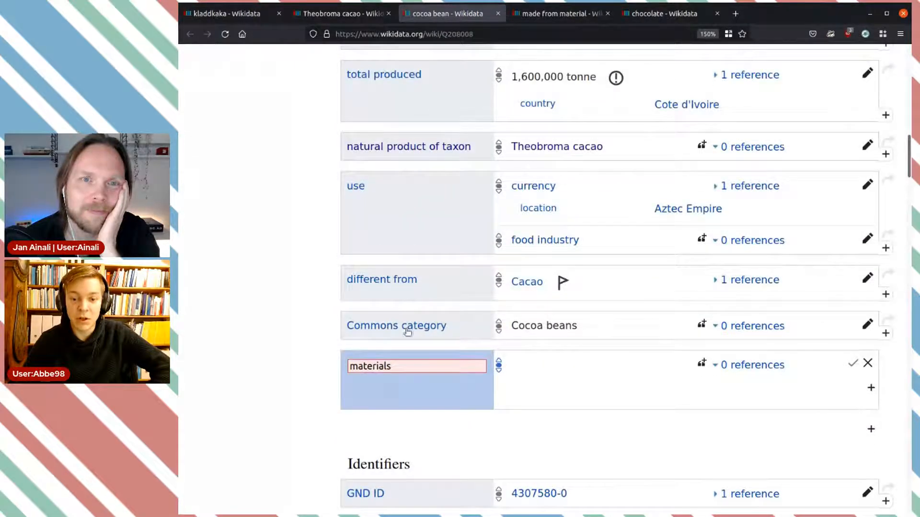
pyautogui.click(553, 16)
pyautogui.scroll(10, 507, 172)
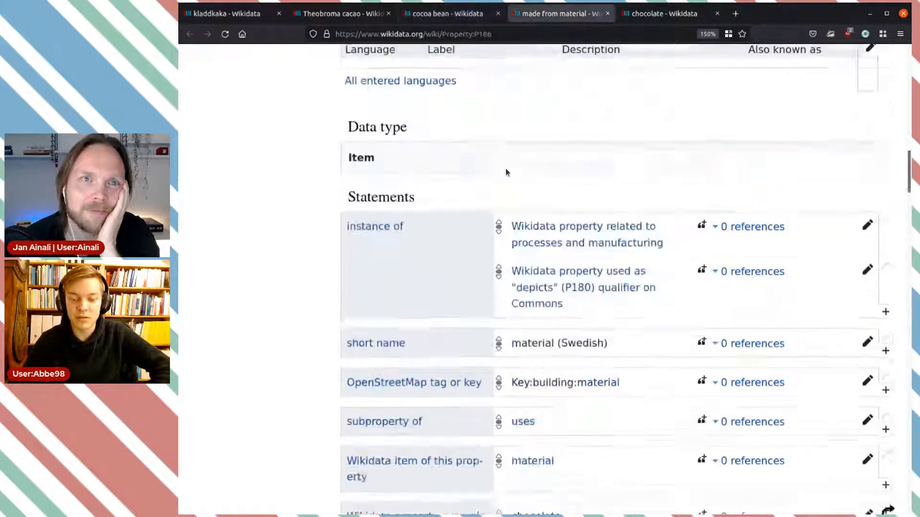
pyautogui.scroll(5, 506, 168)
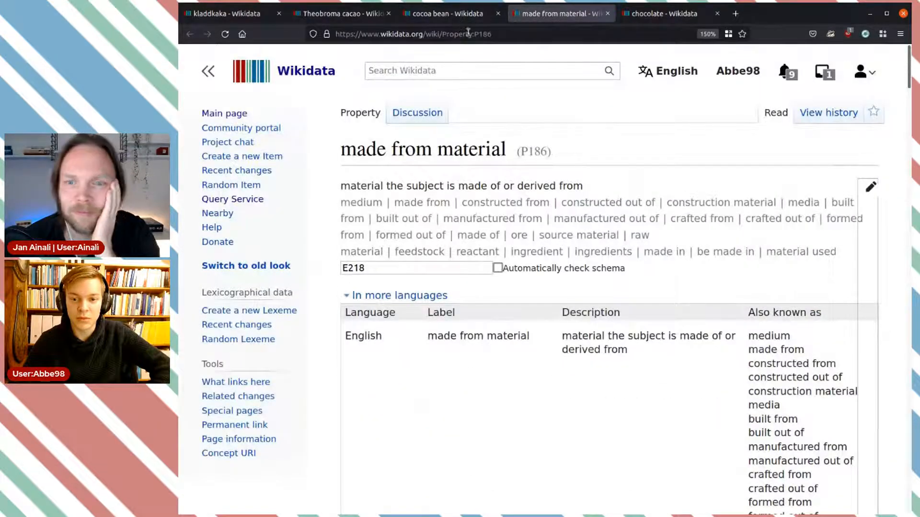
pyautogui.moveTo(504, 150); pyautogui.dragTo(340, 153)
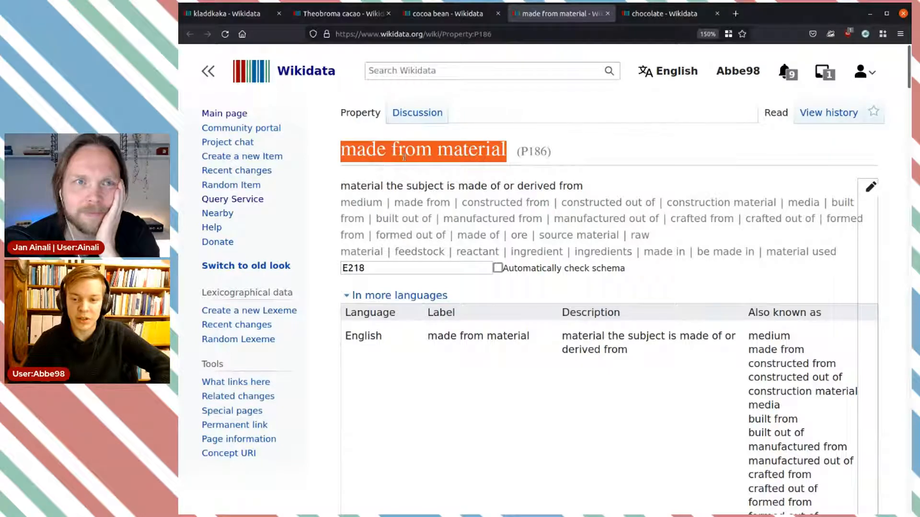
# Step: Return to the chocolate item and examine its statements for "made from material" values
pyautogui.click(661, 22)
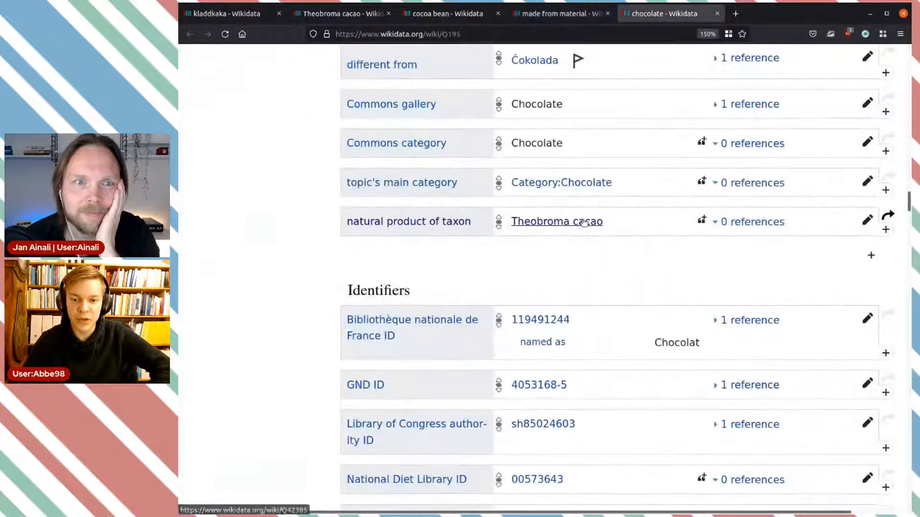
pyautogui.scroll(3, 587, 216)
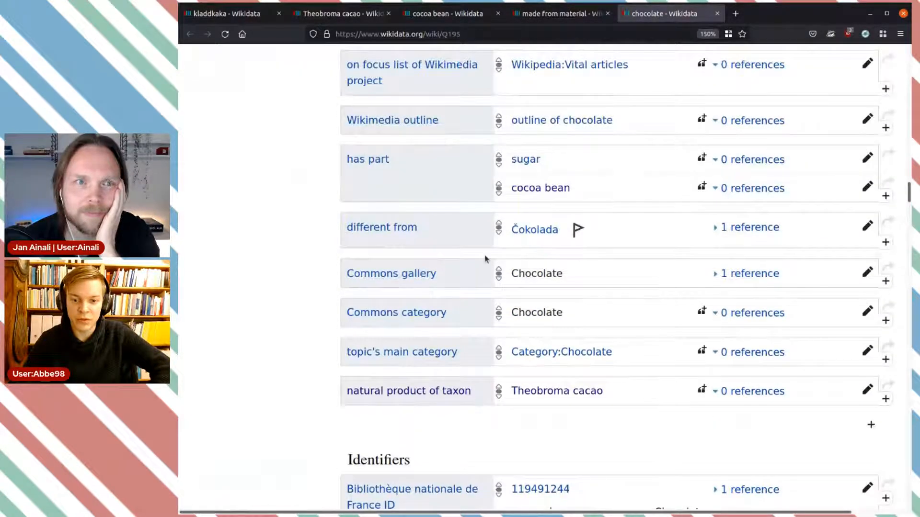
pyautogui.scroll(6, 484, 256)
pyautogui.scroll(15, 451, 264)
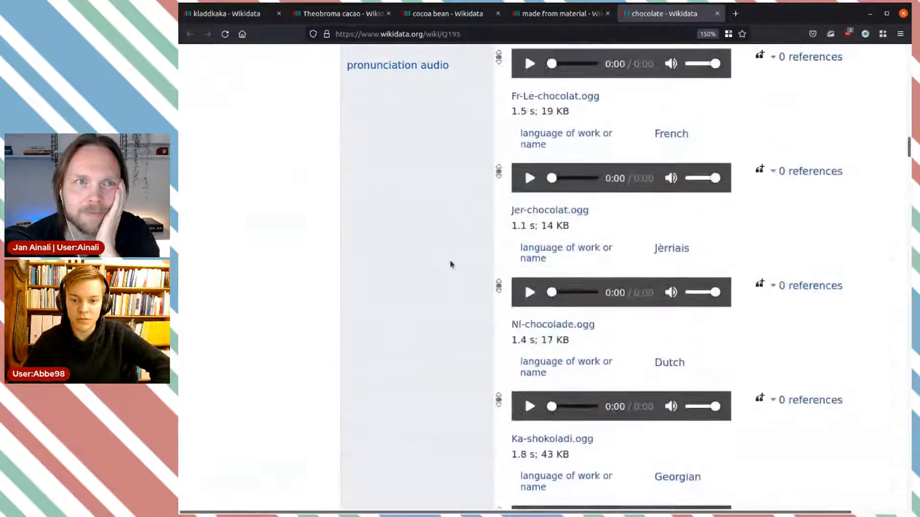
pyautogui.scroll(10, 451, 263)
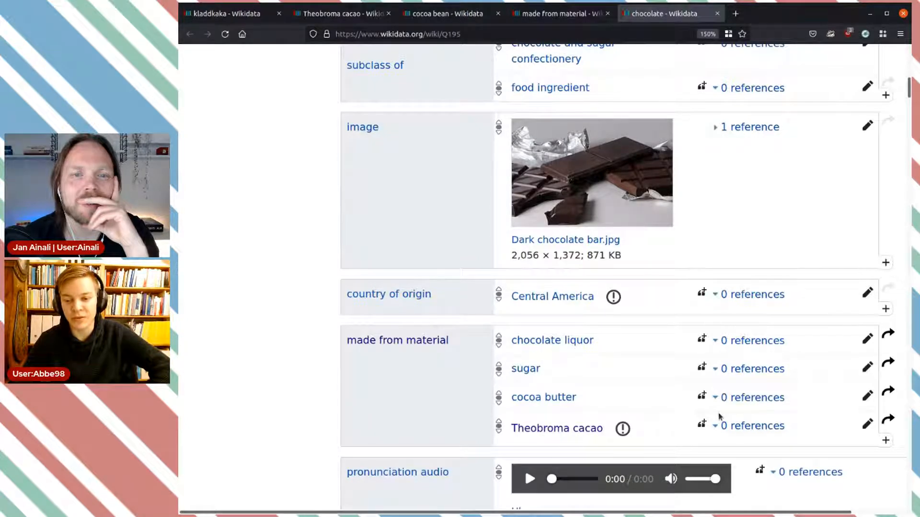
# Step: Replace Theobroma cacao in chocolate's "made from material" statement with cocoa bean, using its copied item ID Q208008, and publish the change
pyautogui.scroll(-3, 719, 416)
pyautogui.click(866, 256)
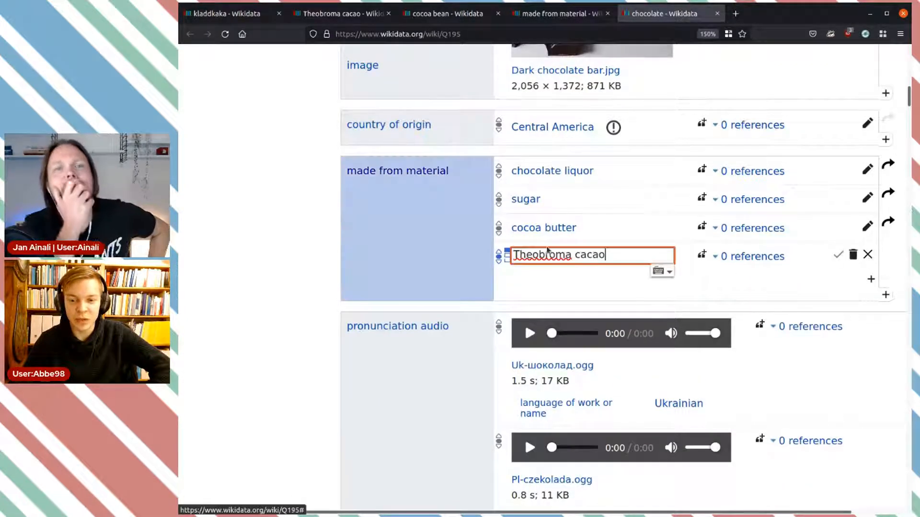
pyautogui.click(451, 13)
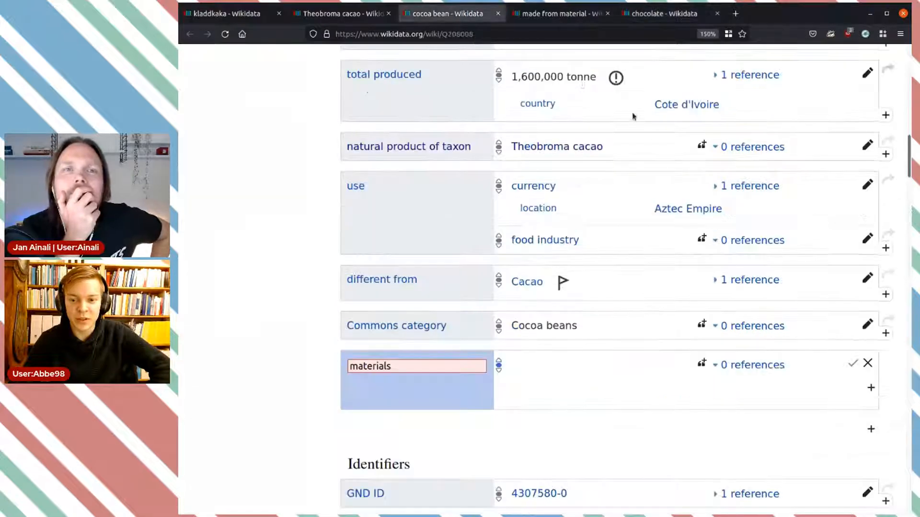
pyautogui.scroll(15, 583, 85)
pyautogui.click(837, 150)
pyautogui.click(556, 14)
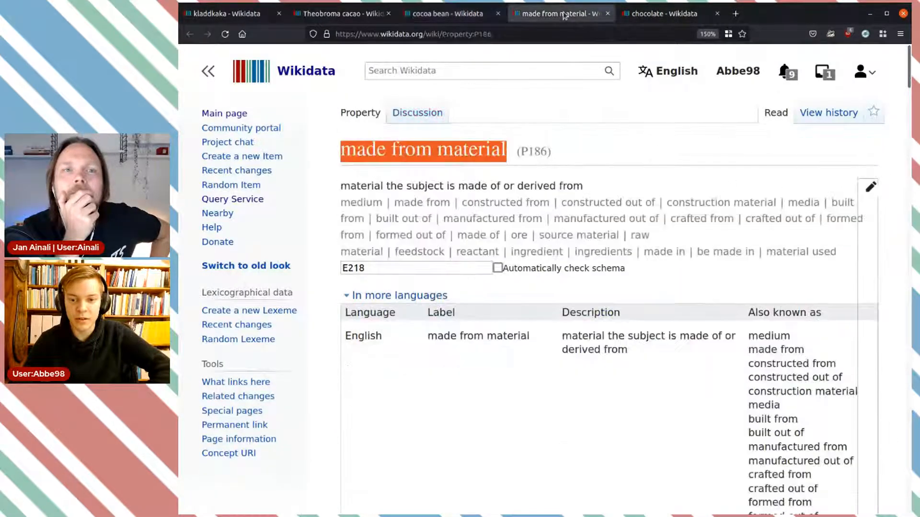
pyautogui.click(637, 15)
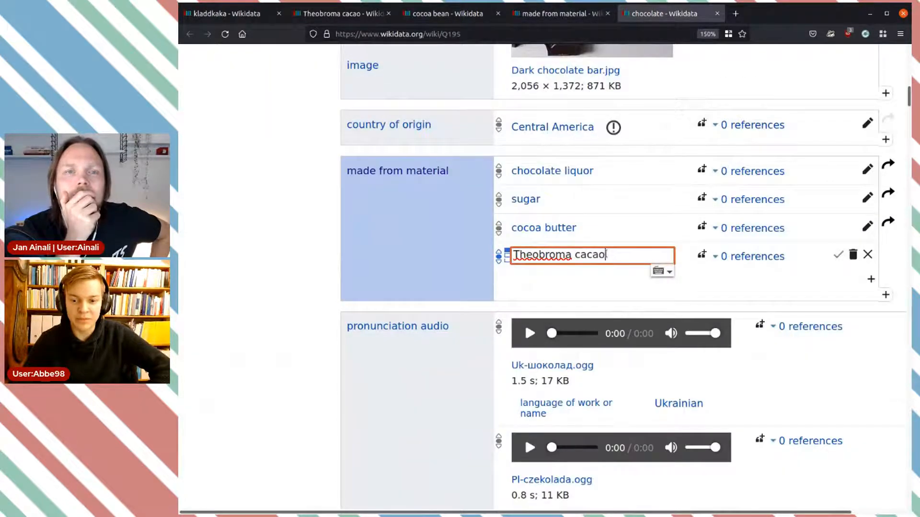
pyautogui.moveTo(606, 254); pyautogui.dragTo(512, 255)
pyautogui.hotkey('ctrl', 'v')
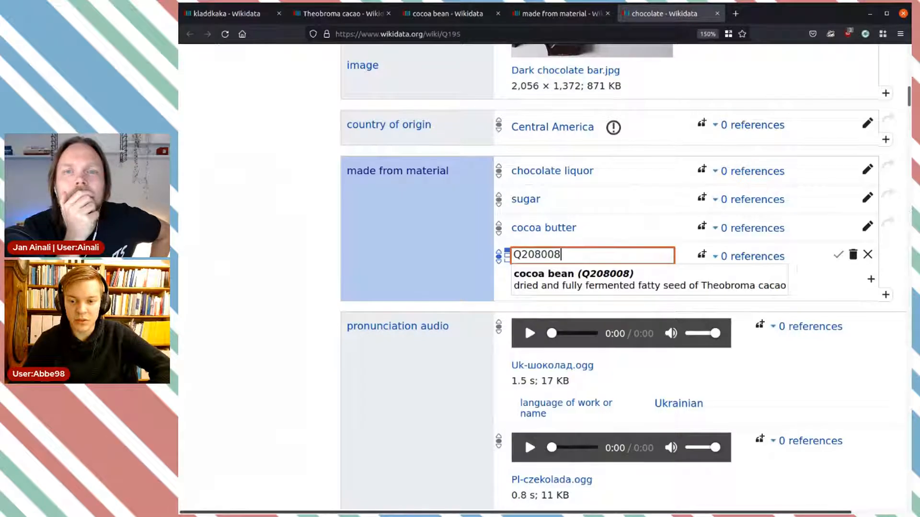
pyautogui.click(570, 275)
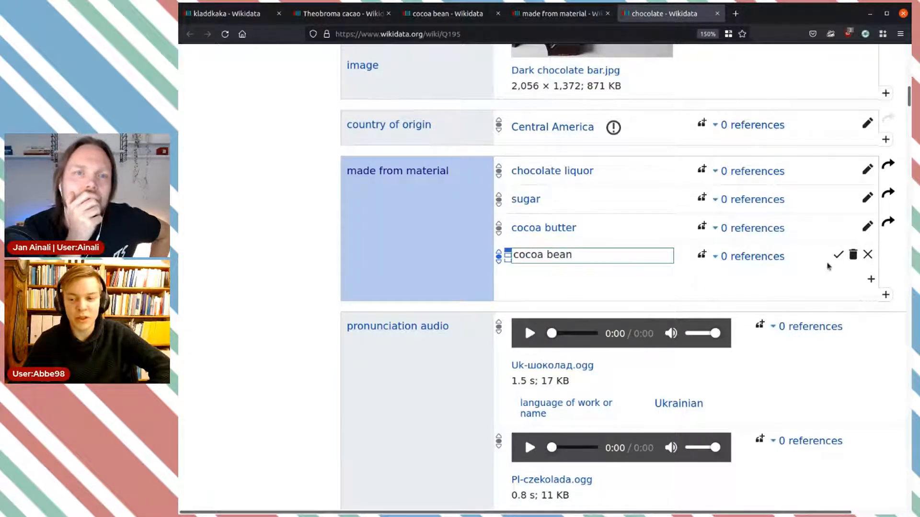
pyautogui.click(838, 255)
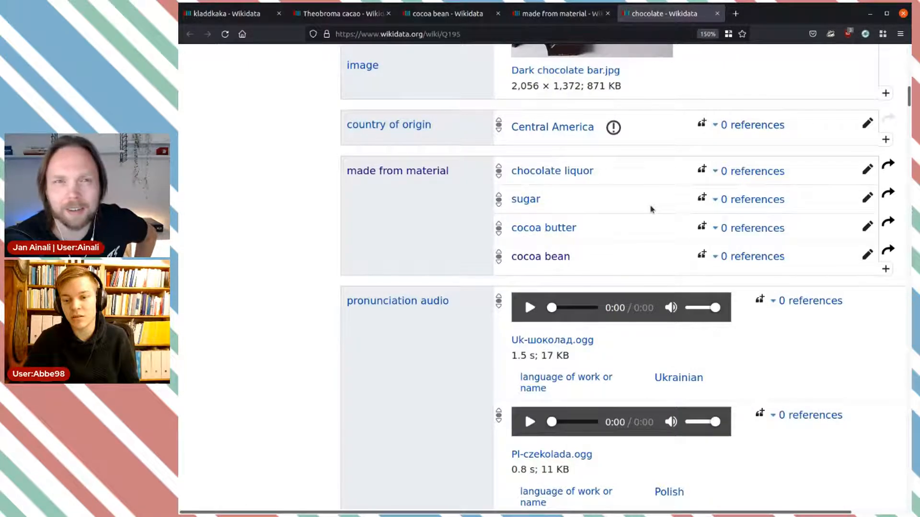
# Step: Open the chocolate liquor item in a new tab and review its description and statements
pyautogui.middleClick(582, 176)
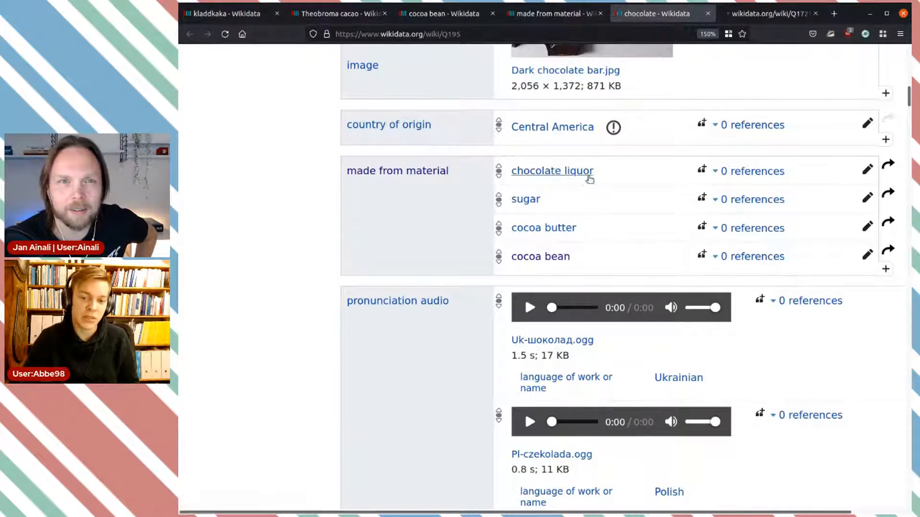
pyautogui.click(741, 6)
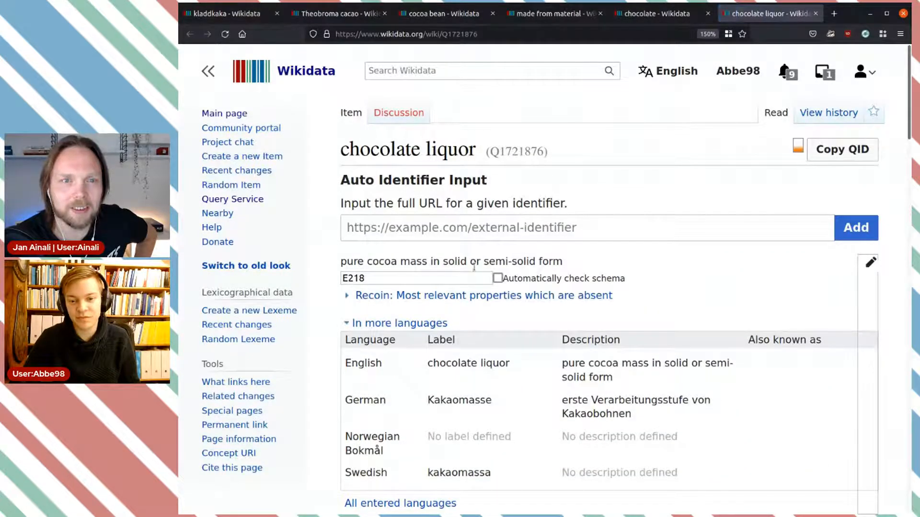
pyautogui.moveTo(364, 262); pyautogui.dragTo(561, 263)
pyautogui.click(571, 268)
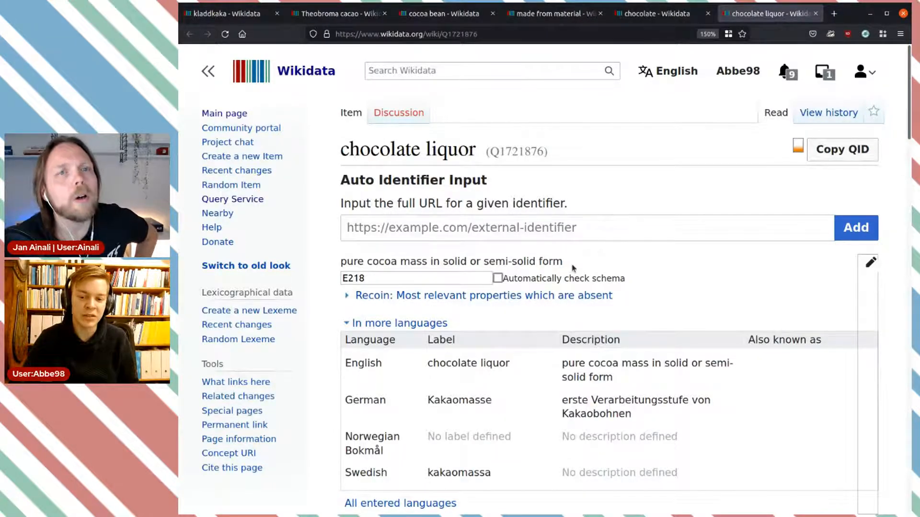
pyautogui.scroll(-3, 572, 267)
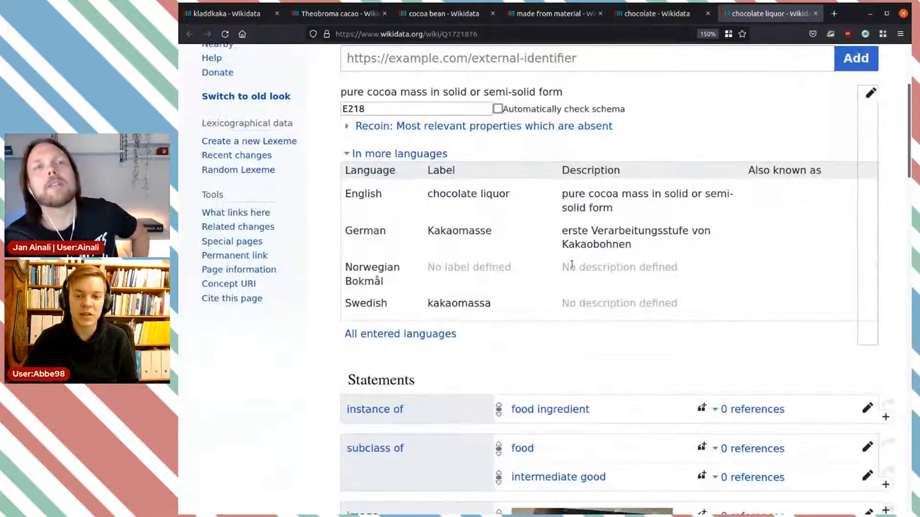
pyautogui.scroll(-6, 738, 260)
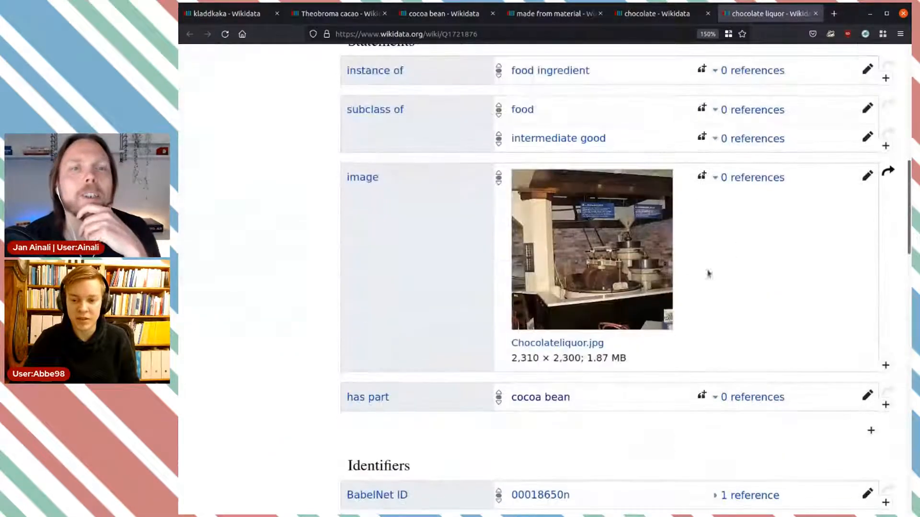
# Step: View the chocolate liquor image enlarged with its caption, close it, and check the item's remaining statements
pyautogui.click(598, 279)
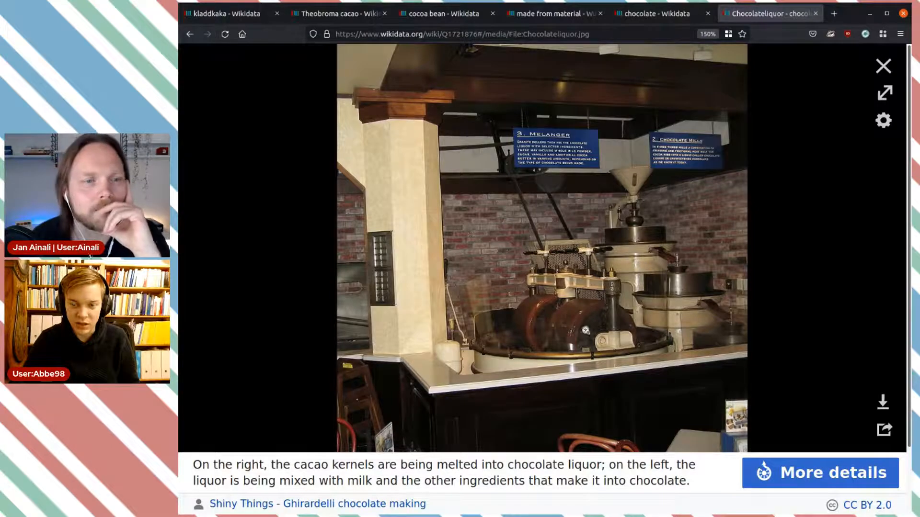
pyautogui.click(884, 67)
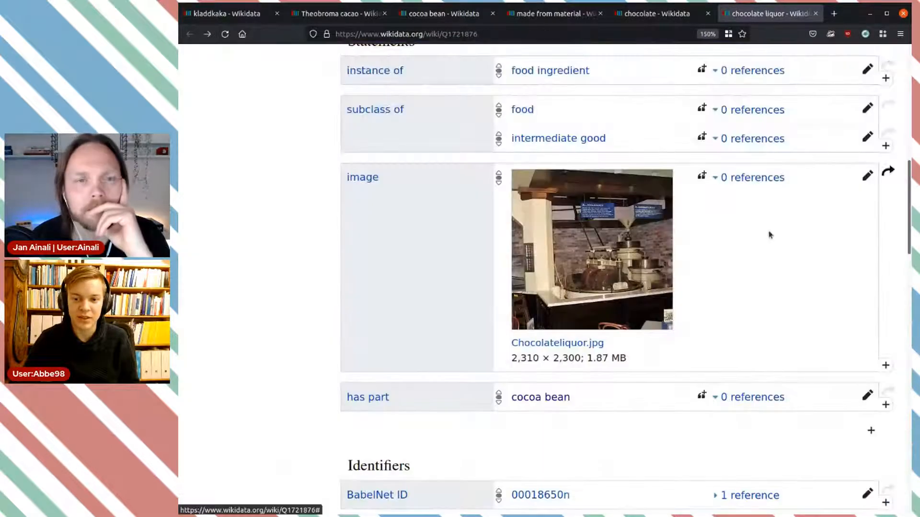
pyautogui.scroll(-8, 768, 228)
pyautogui.scroll(8, 768, 228)
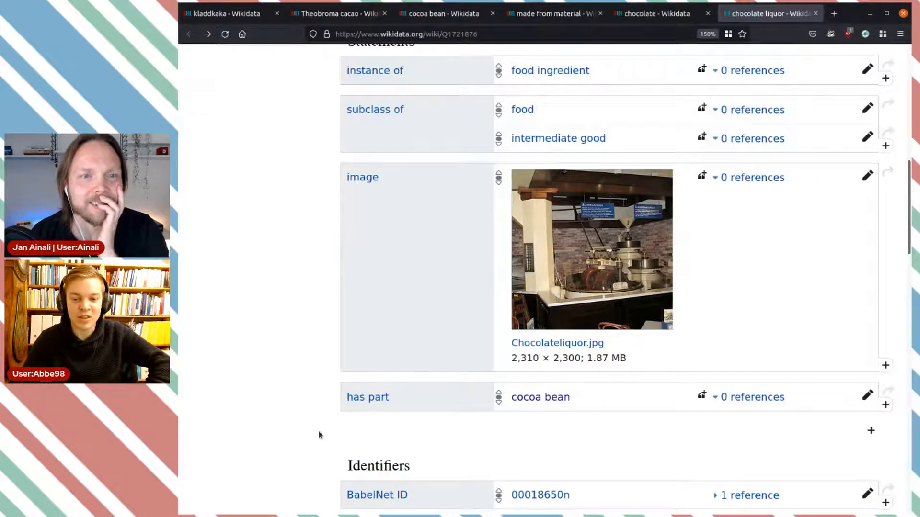
# Step: Start a new statement on chocolate liquor with the property "made from material", reusing the name from the property page
pyautogui.click(570, 13)
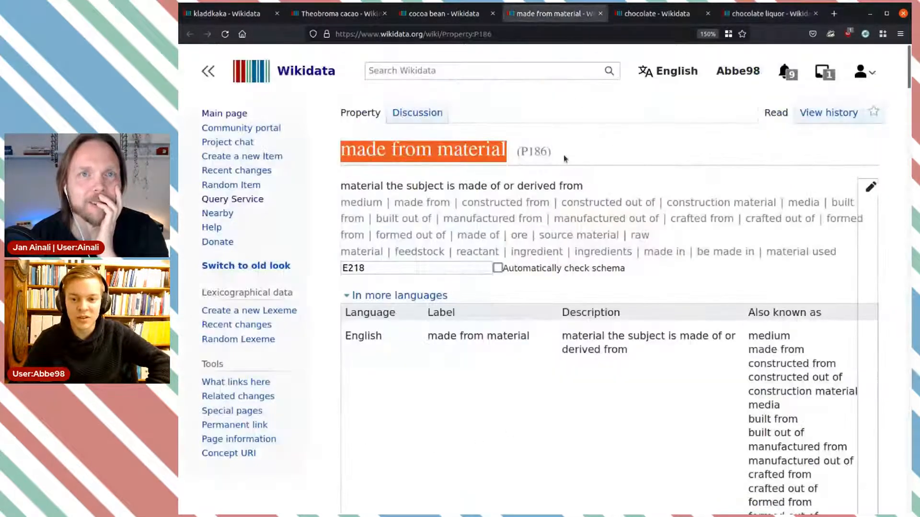
pyautogui.click(761, 14)
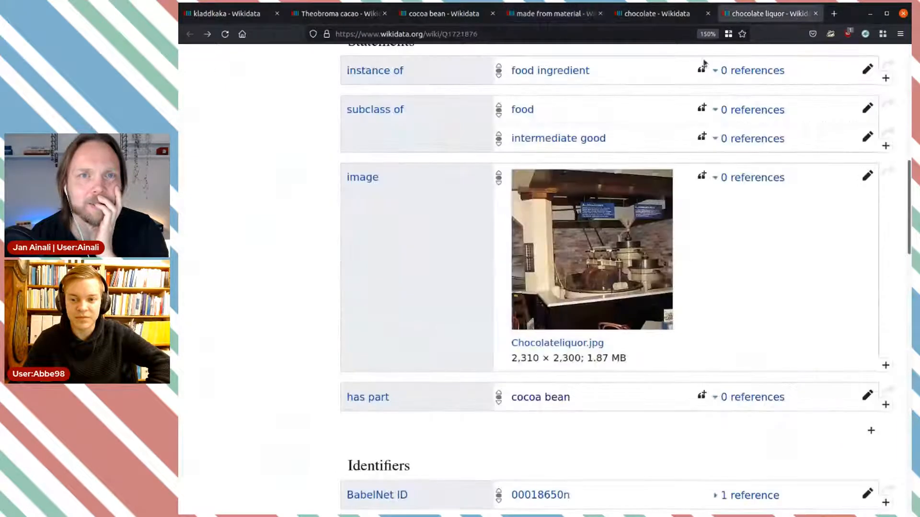
pyautogui.click(867, 397)
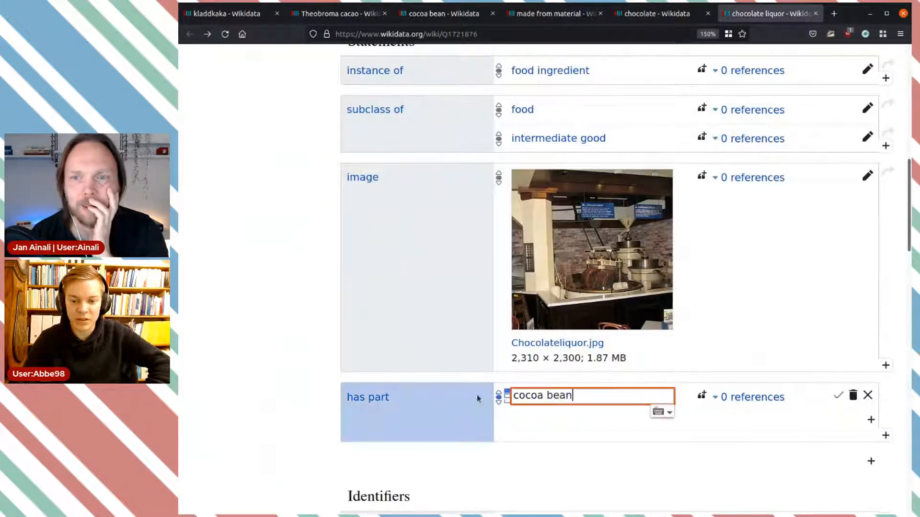
pyautogui.press('Return')
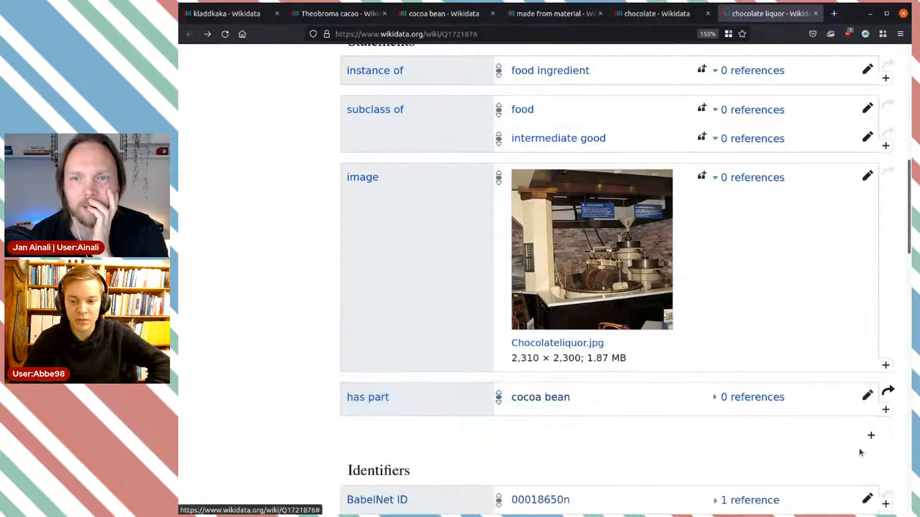
pyautogui.scroll(-3, 892, 281)
pyautogui.click(872, 269)
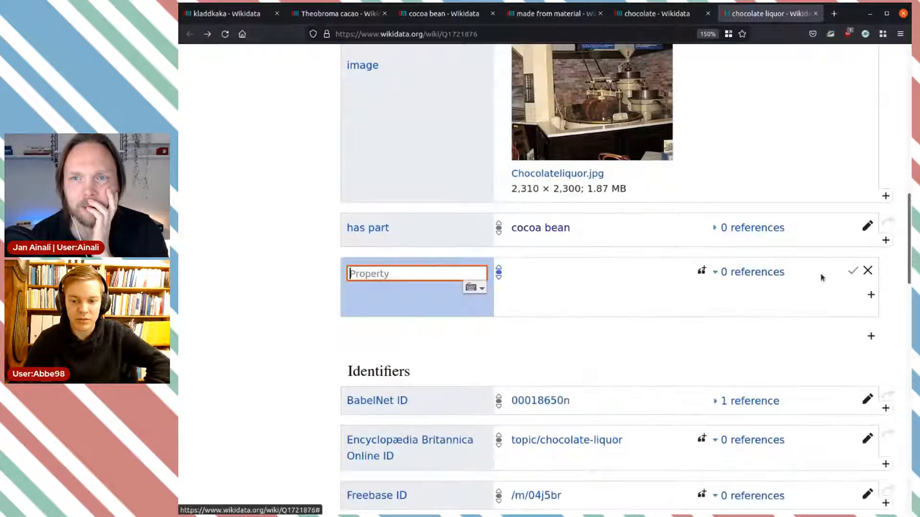
pyautogui.hotkey('ctrl', 'v')
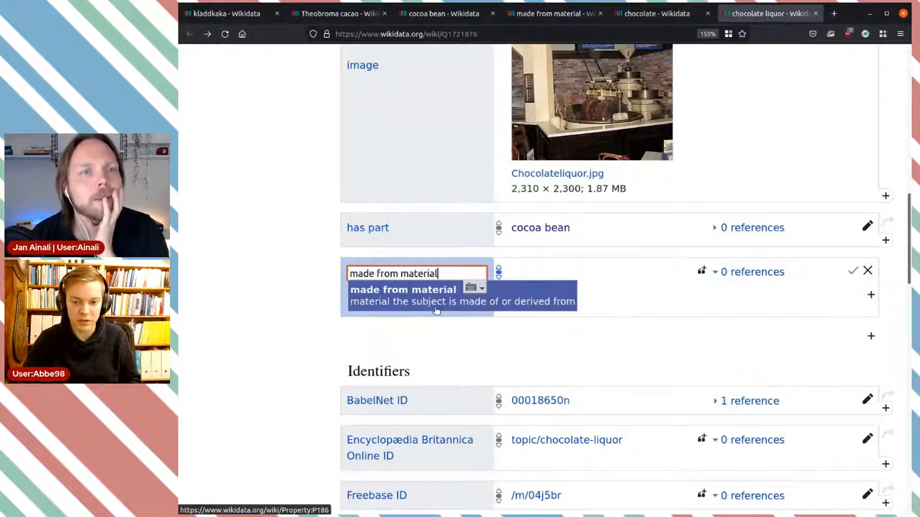
pyautogui.click(430, 301)
# Step: Set the new statement's value to cocoa bean, copied from the "has part" statement, and publish it
pyautogui.moveTo(572, 230); pyautogui.dragTo(513, 230)
pyautogui.hotkey('ctrl', 'c')
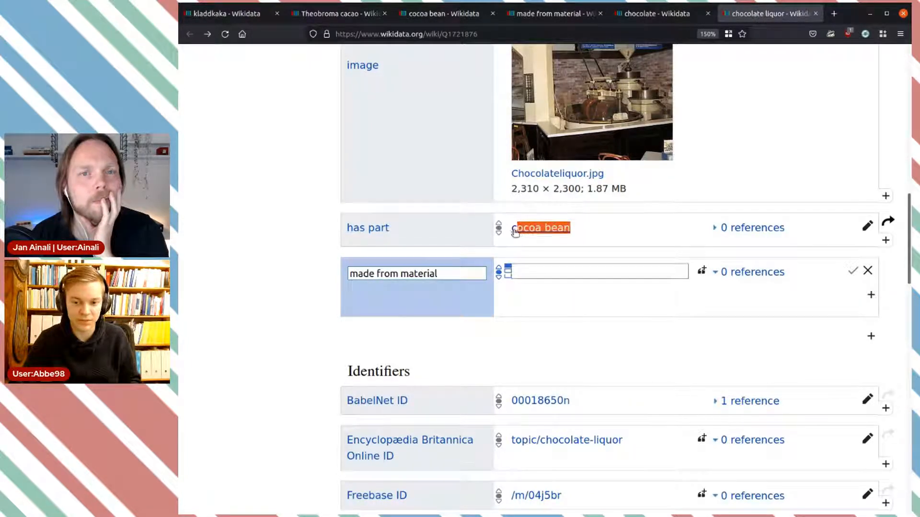
pyautogui.click(533, 271)
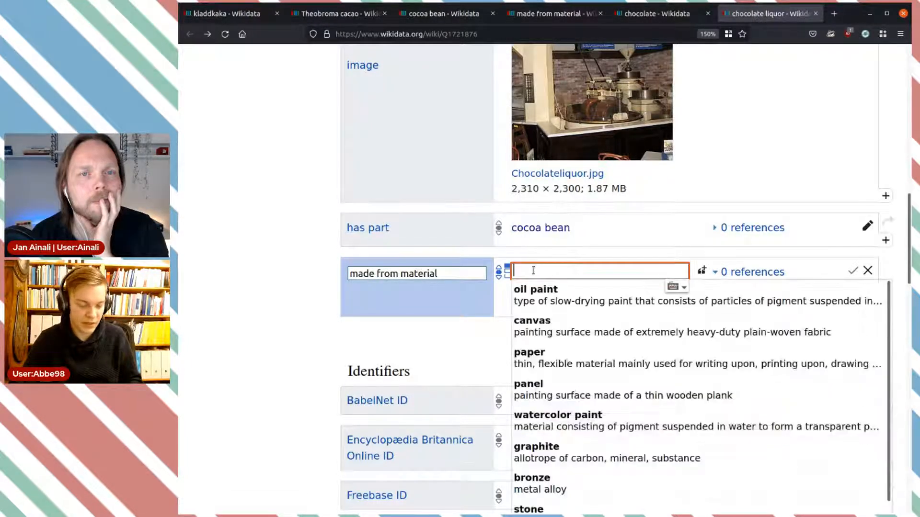
pyautogui.hotkey('ctrl', 'v')
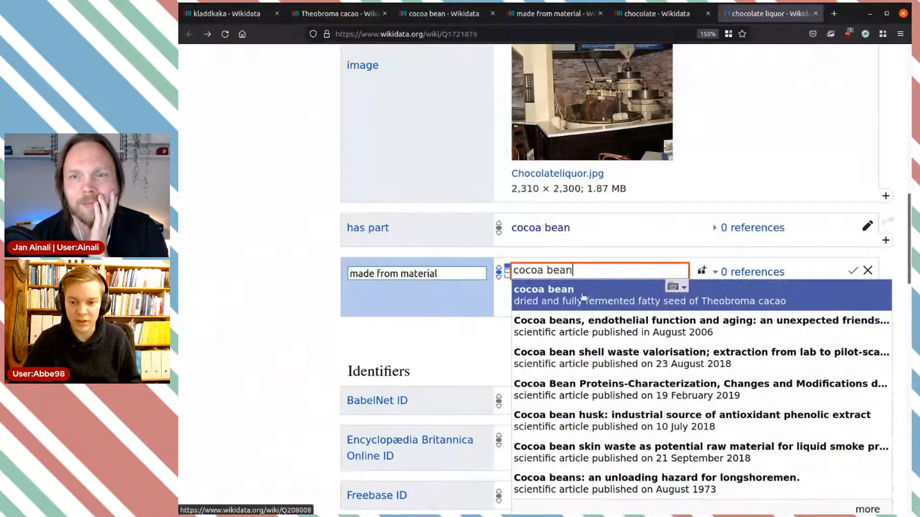
pyautogui.click(587, 296)
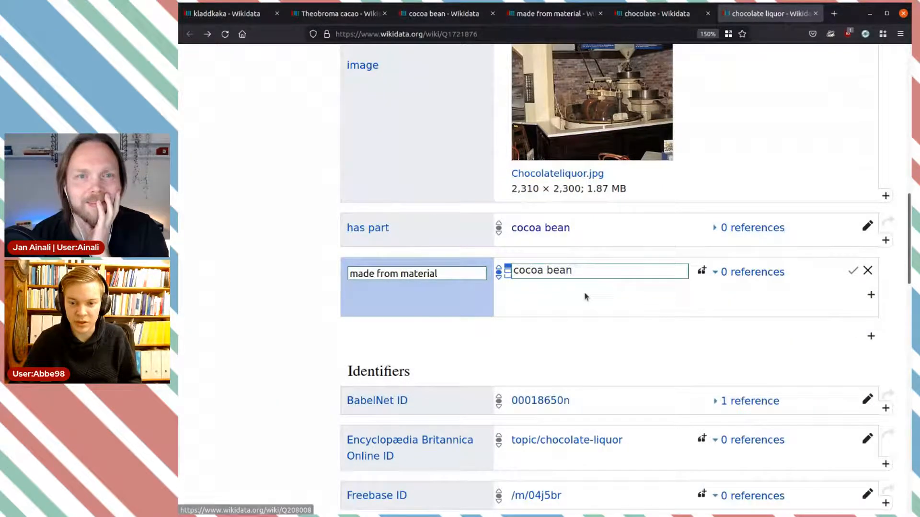
pyautogui.click(853, 273)
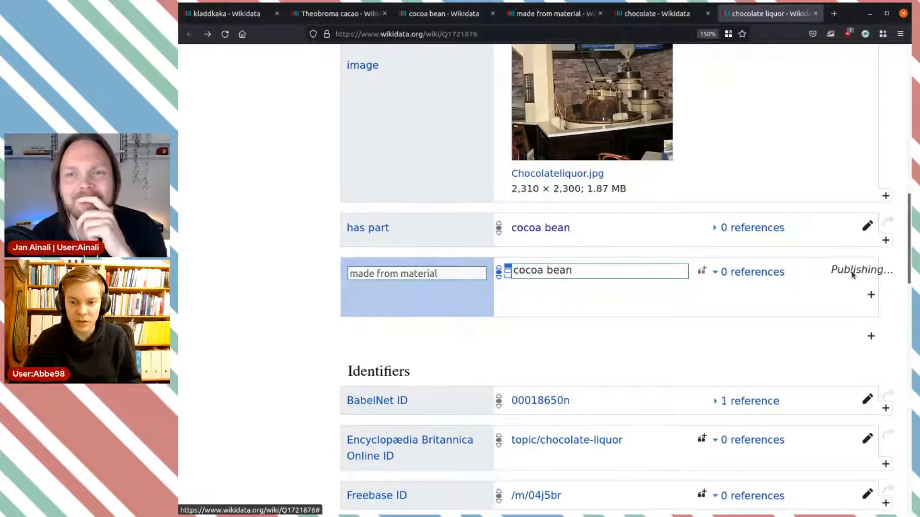
# Step: Remove the "has part" cocoa bean statement from the chocolate liquor item
pyautogui.click(868, 228)
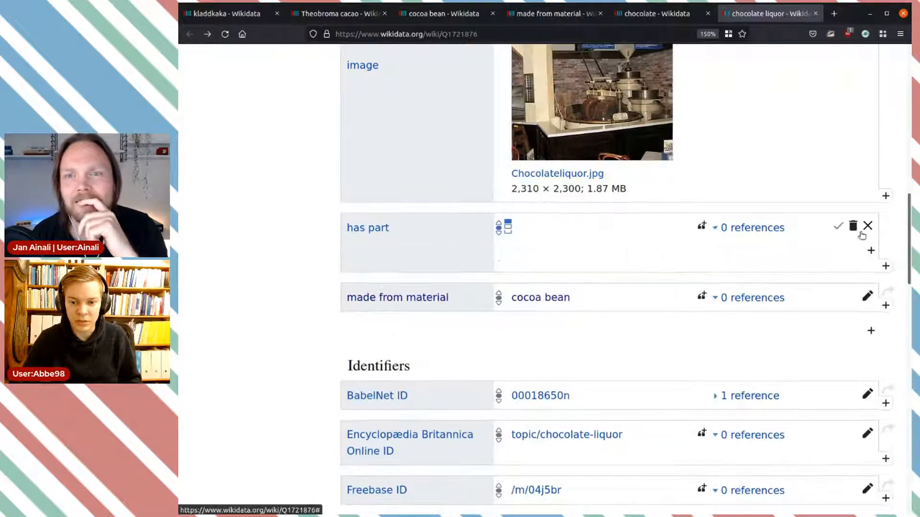
pyautogui.click(853, 225)
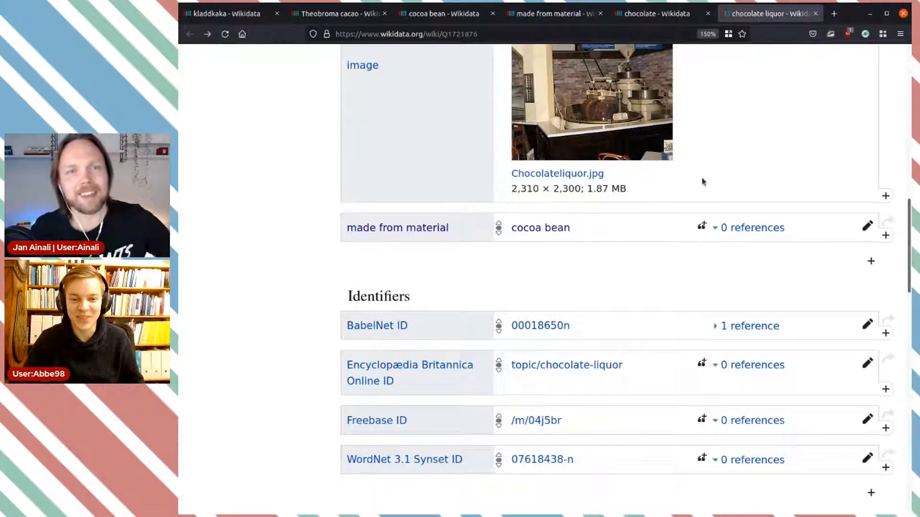
pyautogui.scroll(2, 703, 181)
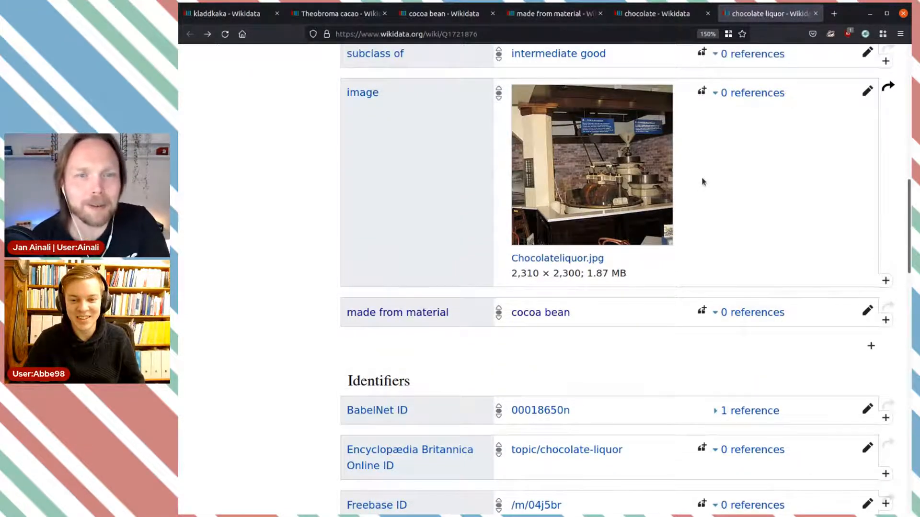
pyautogui.scroll(4, 702, 182)
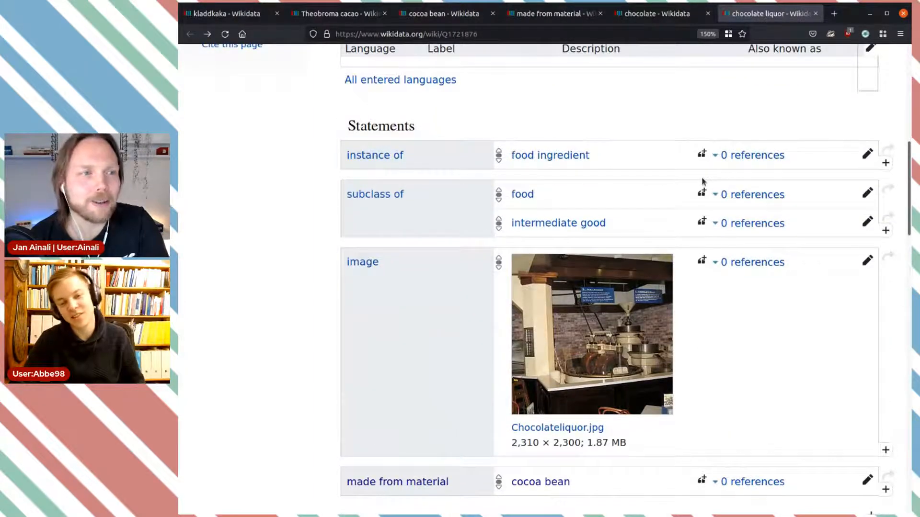
# Step: Return to the cocoa bean item, check its "use" statements, and discard the unfinished "materials" statement
pyautogui.click(658, 16)
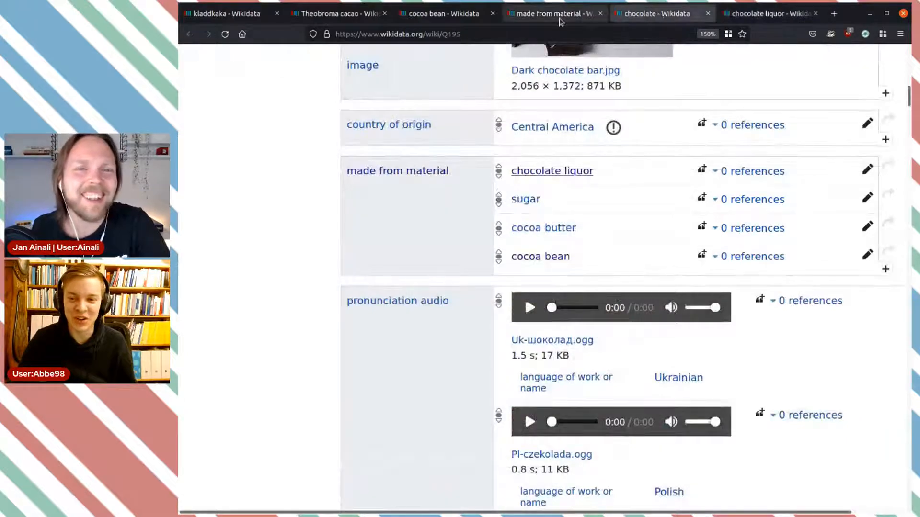
pyautogui.click(444, 14)
pyautogui.scroll(-10, 638, 259)
pyautogui.scroll(-8, 638, 260)
pyautogui.scroll(9, 637, 260)
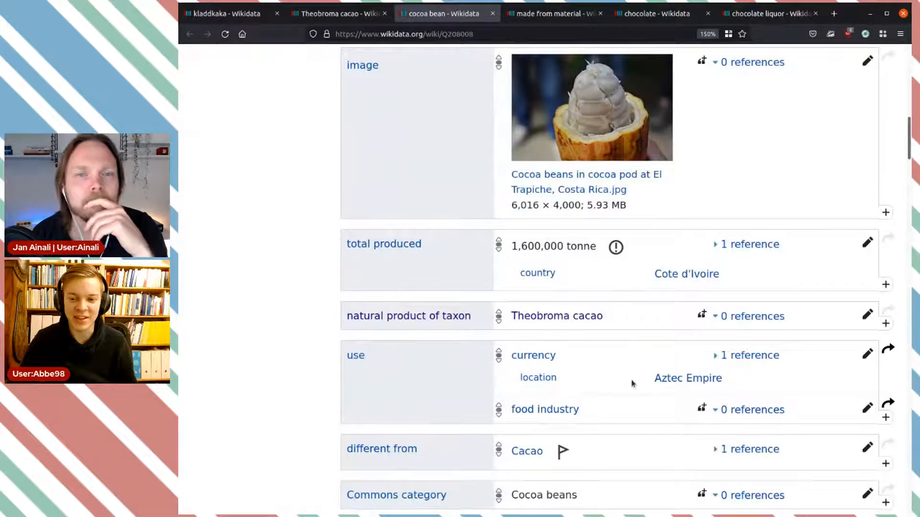
pyautogui.moveTo(584, 360); pyautogui.dragTo(508, 357)
pyautogui.click(643, 355)
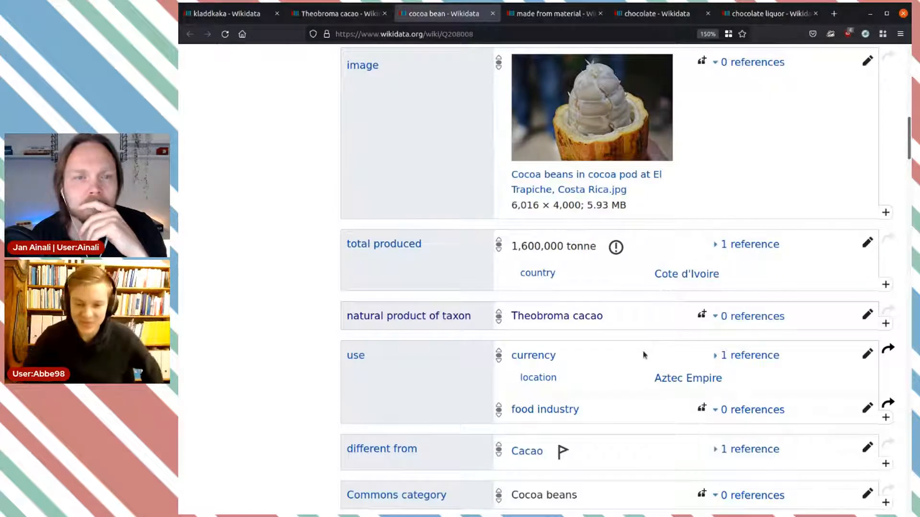
pyautogui.scroll(-3, 633, 364)
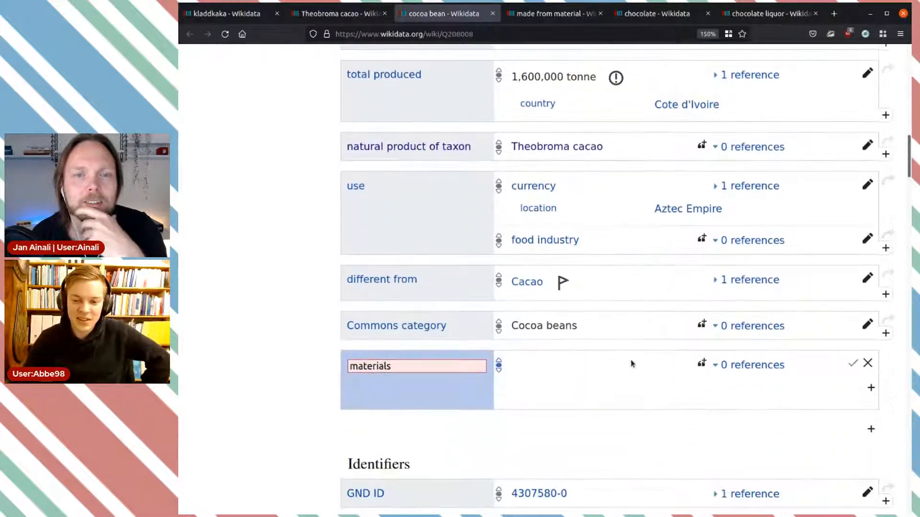
pyautogui.click(868, 363)
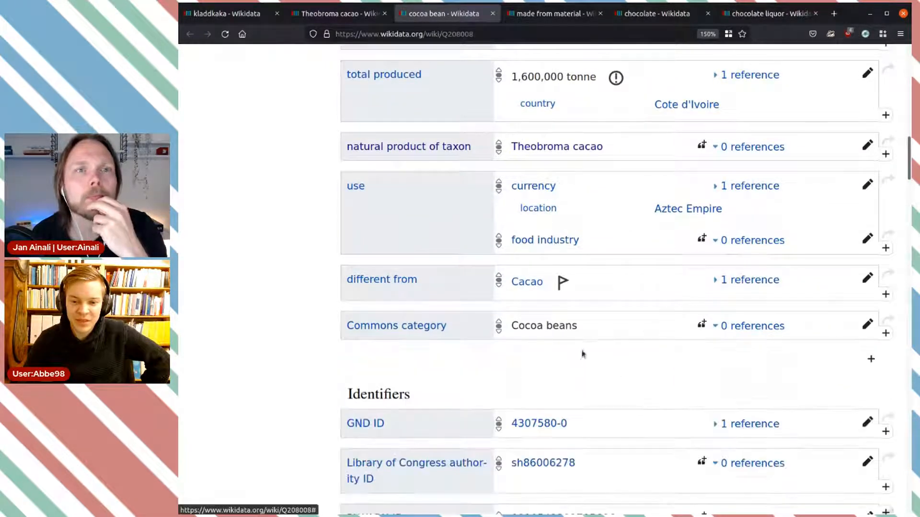
# Step: Review the cocoa bean item's labels and its "subclass of" and "natural product of taxon" statements
pyautogui.scroll(10, 599, 369)
pyautogui.scroll(5, 617, 383)
pyautogui.scroll(-9, 572, 362)
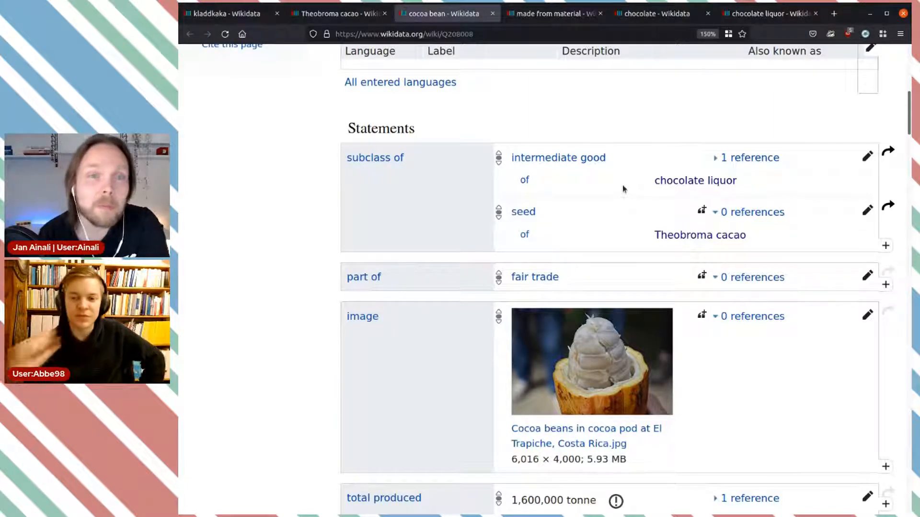
pyautogui.scroll(-3, 623, 188)
pyautogui.scroll(-2, 623, 188)
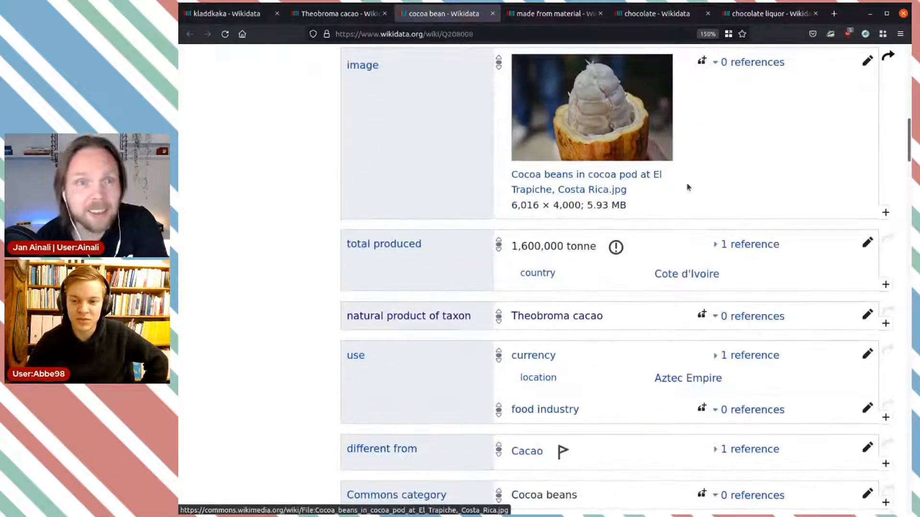
pyautogui.scroll(8, 674, 182)
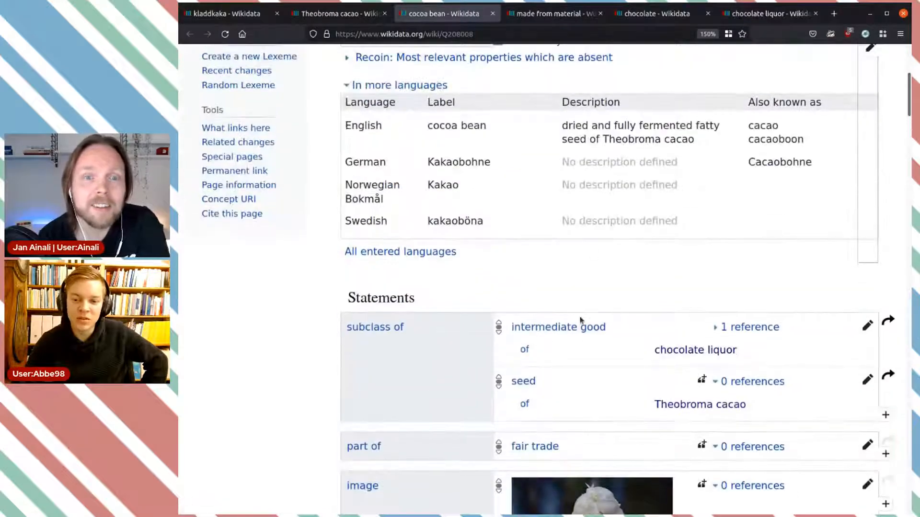
pyautogui.scroll(-2, 583, 297)
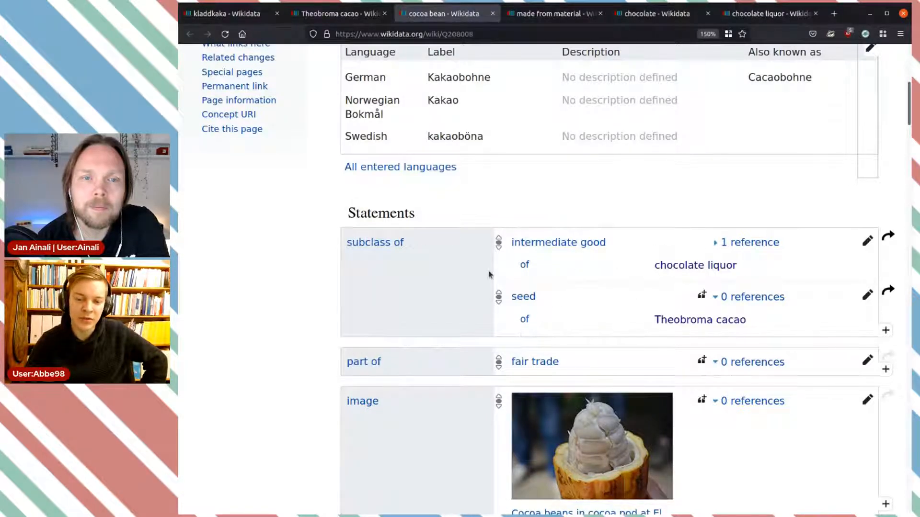
pyautogui.scroll(-3, 603, 334)
pyautogui.scroll(3, 661, 230)
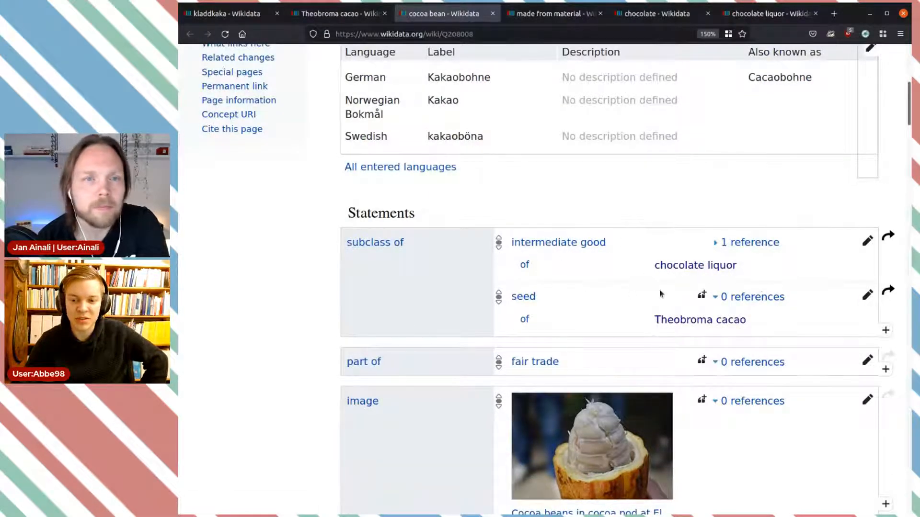
pyautogui.scroll(-6, 706, 341)
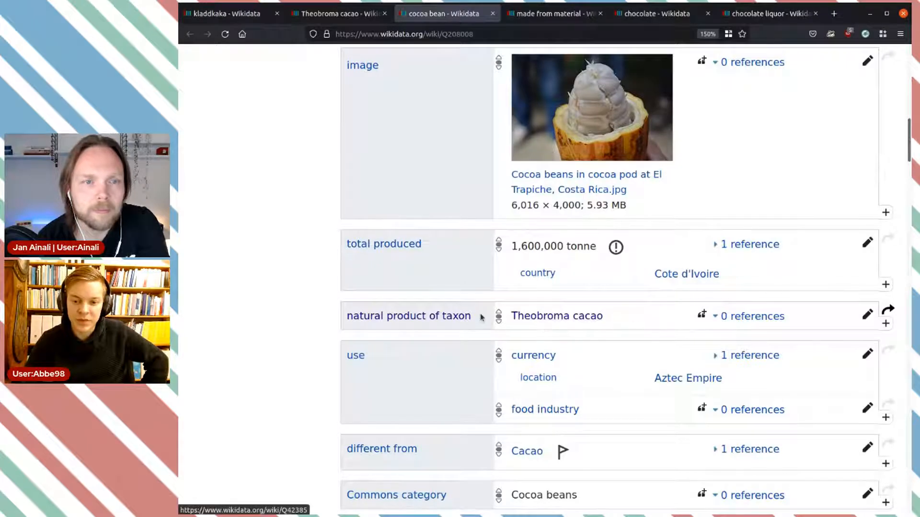
# Step: Open the Cacao item from cocoa bean's "different from" statement in a new tab, examine what it describes, and close it
pyautogui.scroll(-5, 632, 275)
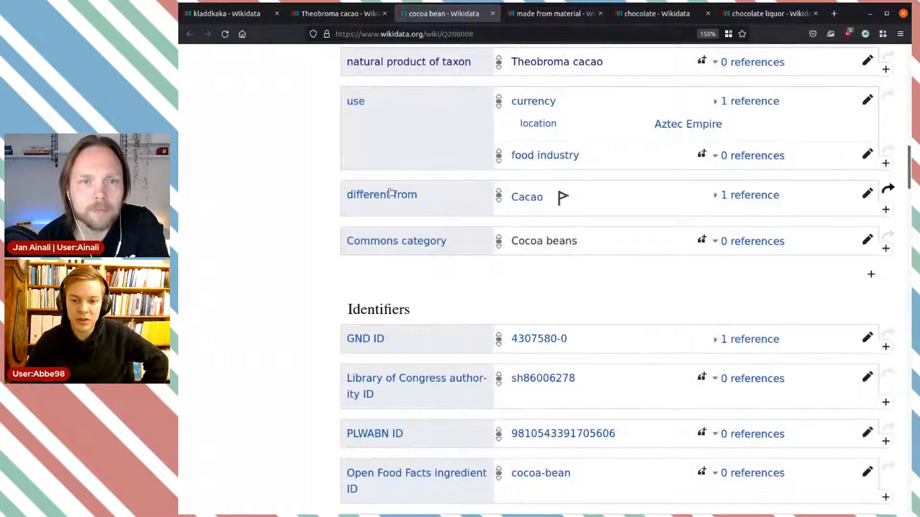
pyautogui.middleClick(536, 204)
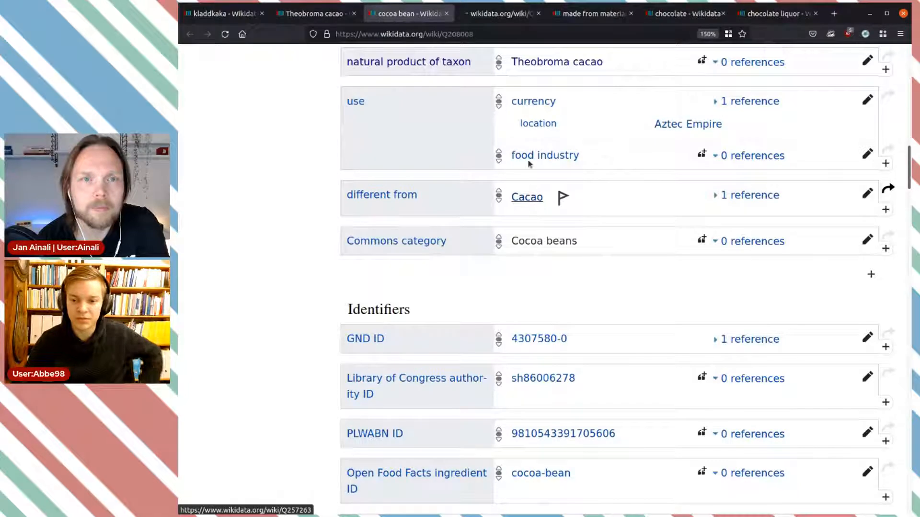
pyautogui.click(508, 20)
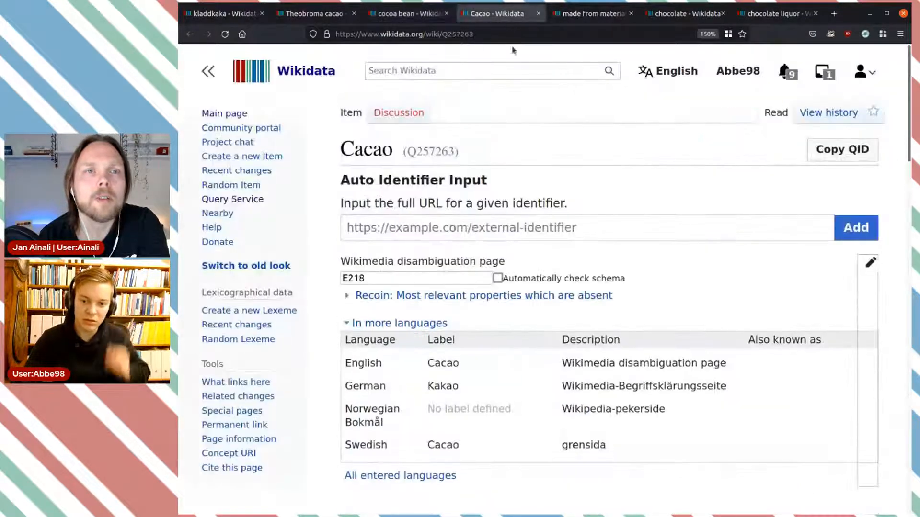
pyautogui.scroll(-3, 575, 189)
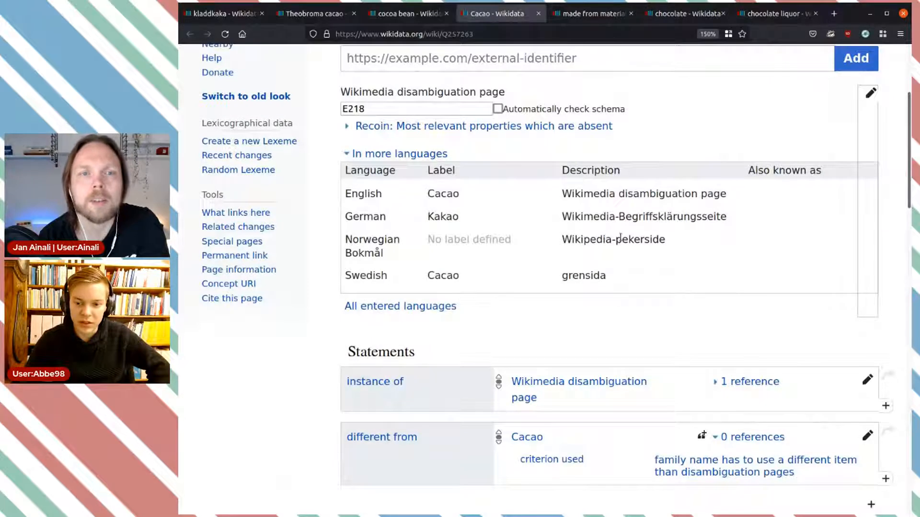
pyautogui.scroll(-3, 620, 238)
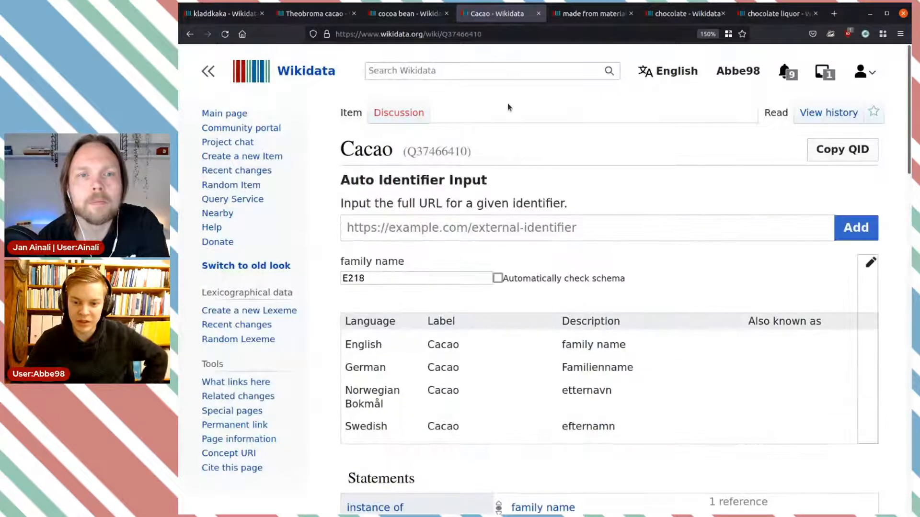
pyautogui.click(538, 14)
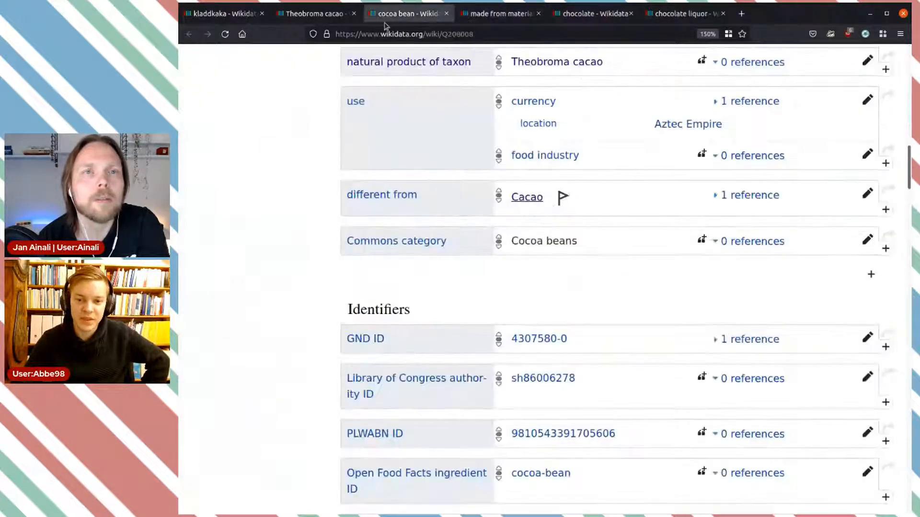
# Step: Review the cocoa bean item's English description, its "subclass of" and "natural product of taxon" statements, and its image
pyautogui.scroll(2, 628, 178)
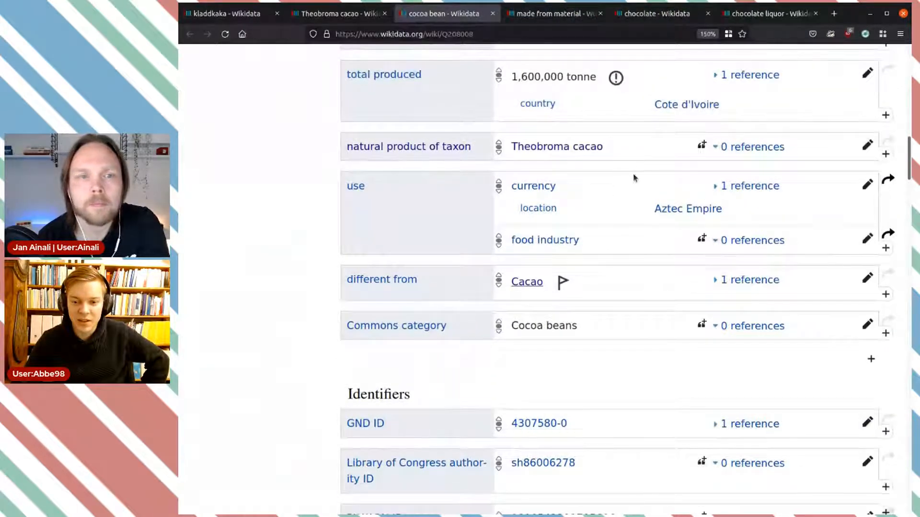
pyautogui.scroll(5, 627, 179)
pyautogui.scroll(4, 633, 182)
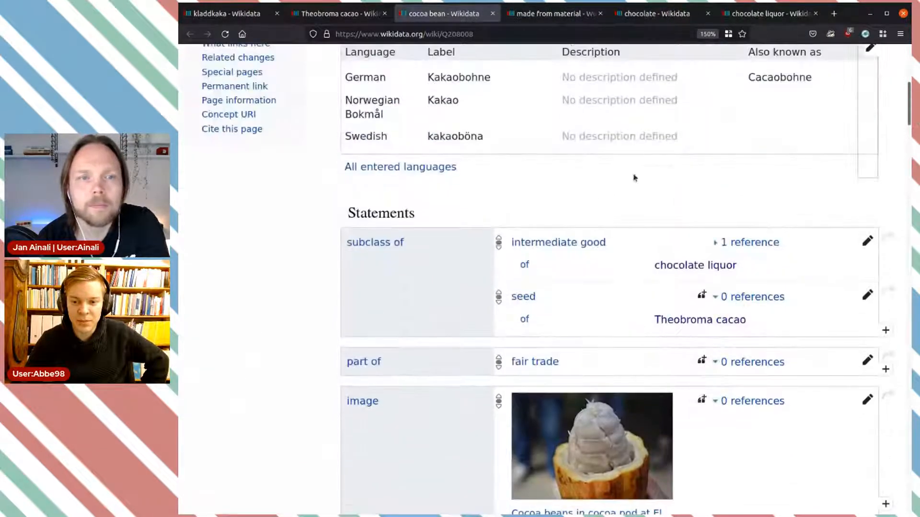
pyautogui.scroll(5, 635, 177)
pyautogui.scroll(2, 635, 178)
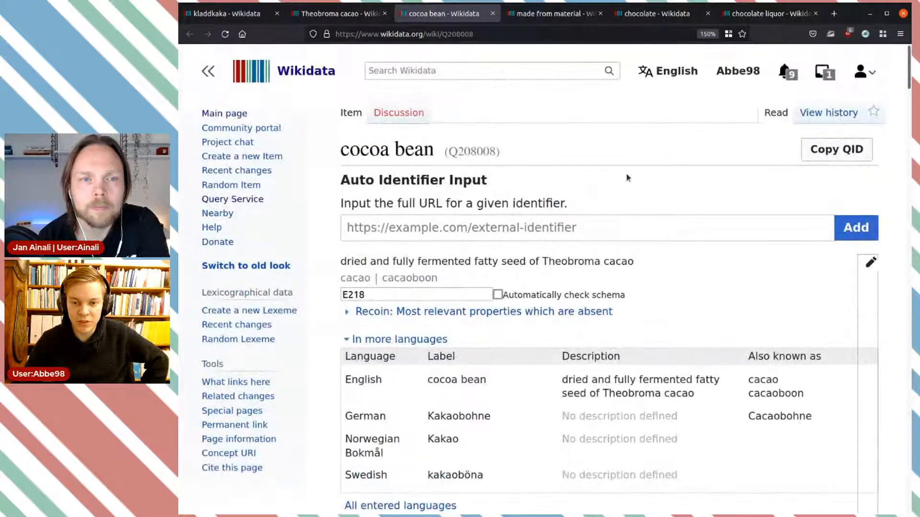
pyautogui.scroll(-15, 502, 188)
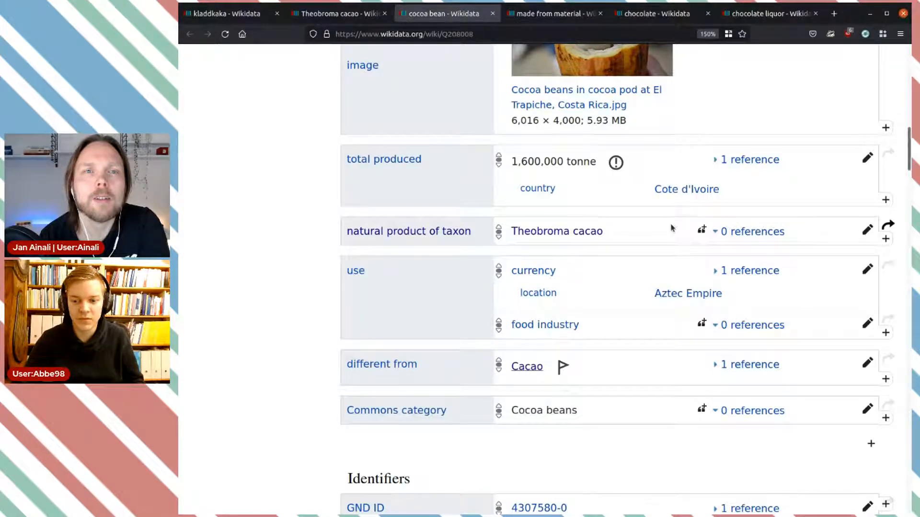
pyautogui.scroll(6, 674, 214)
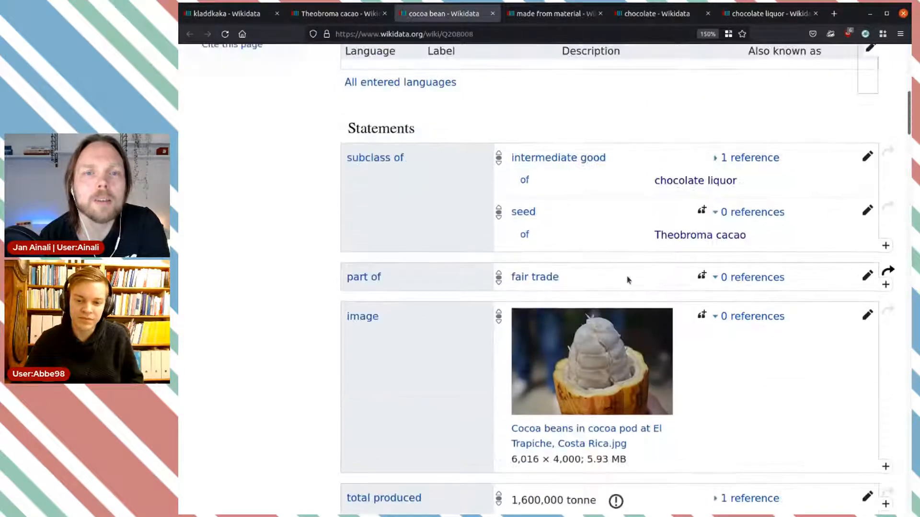
pyautogui.scroll(-3, 583, 254)
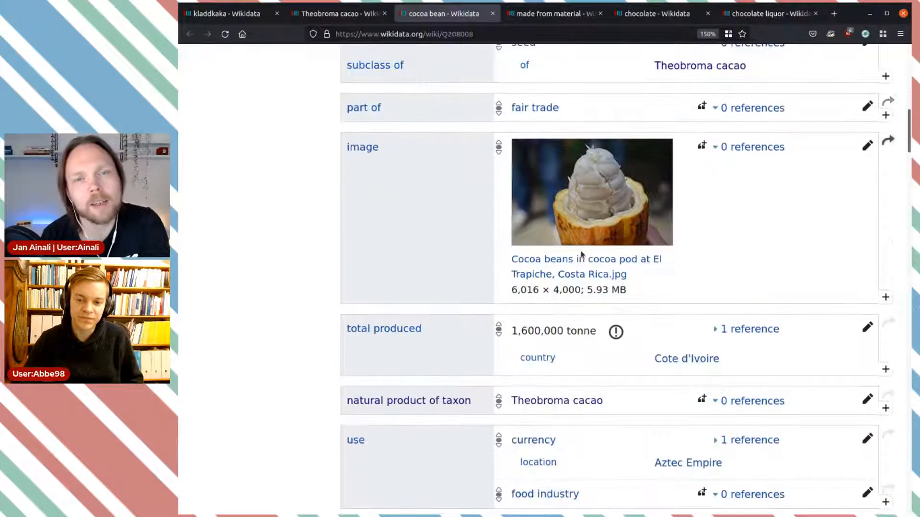
# Step: Enlarge the cocoa bean item's image to examine it, close it, and look over the item's labels and remaining statements
pyautogui.click(577, 198)
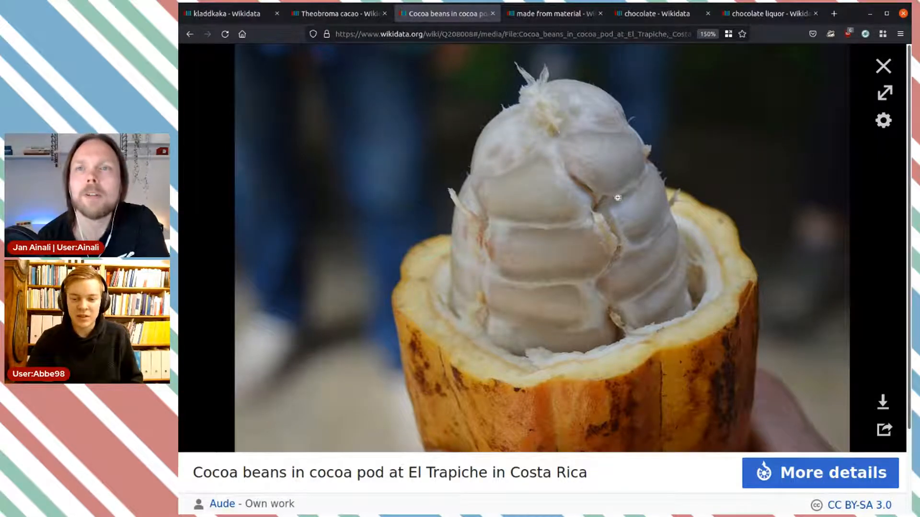
pyautogui.click(883, 66)
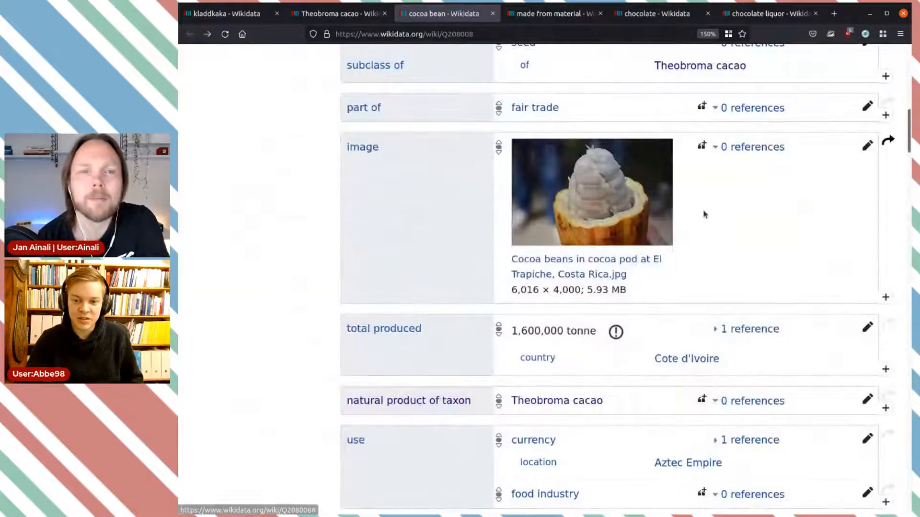
pyautogui.scroll(-3, 704, 214)
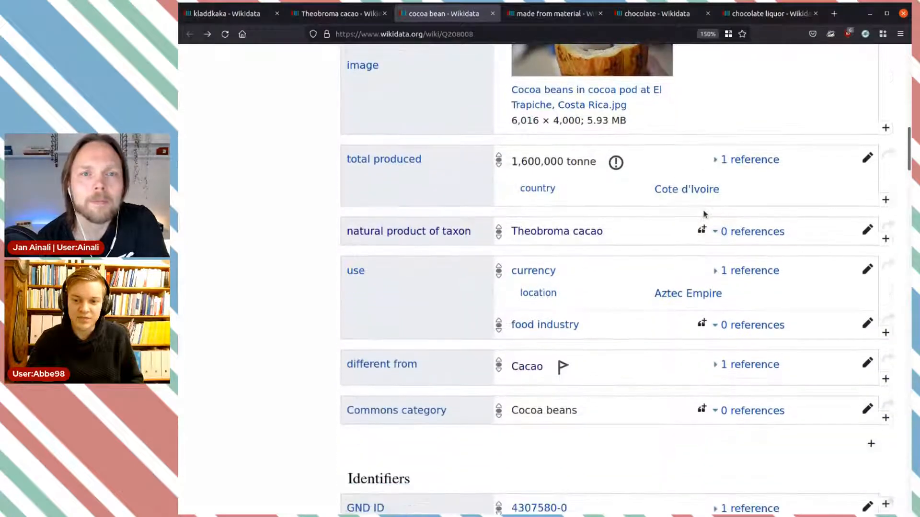
pyautogui.scroll(3, 704, 214)
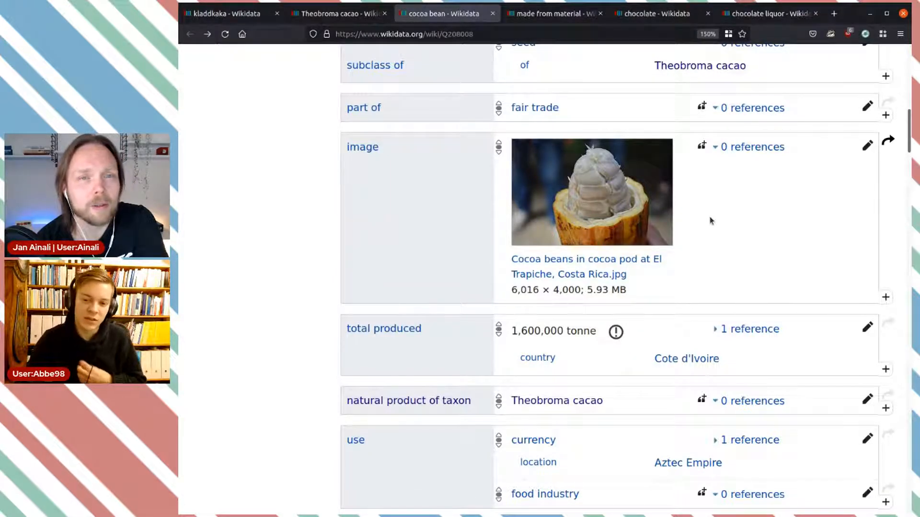
pyautogui.scroll(8, 768, 137)
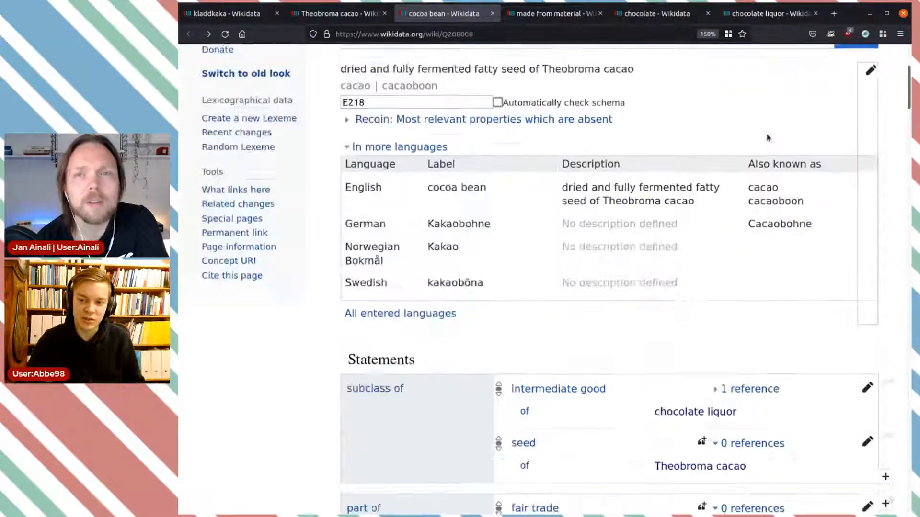
pyautogui.scroll(-8, 767, 186)
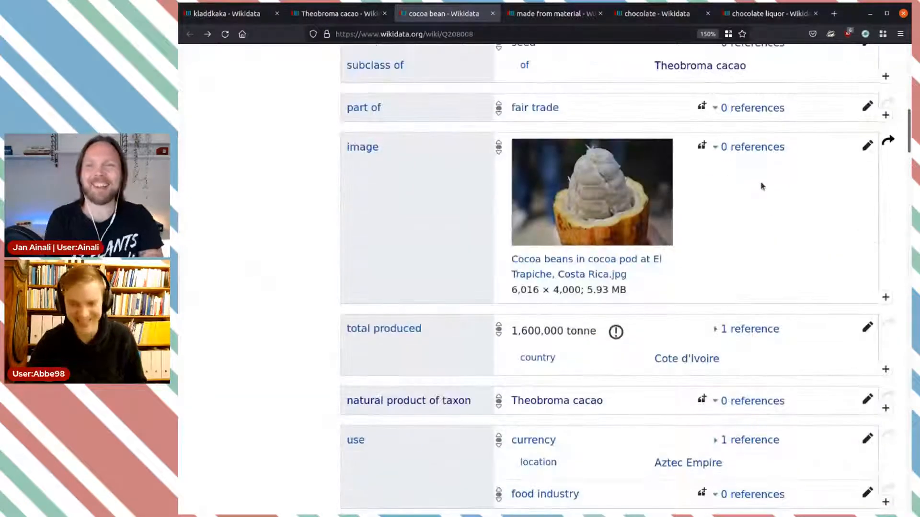
pyautogui.scroll(-5, 762, 187)
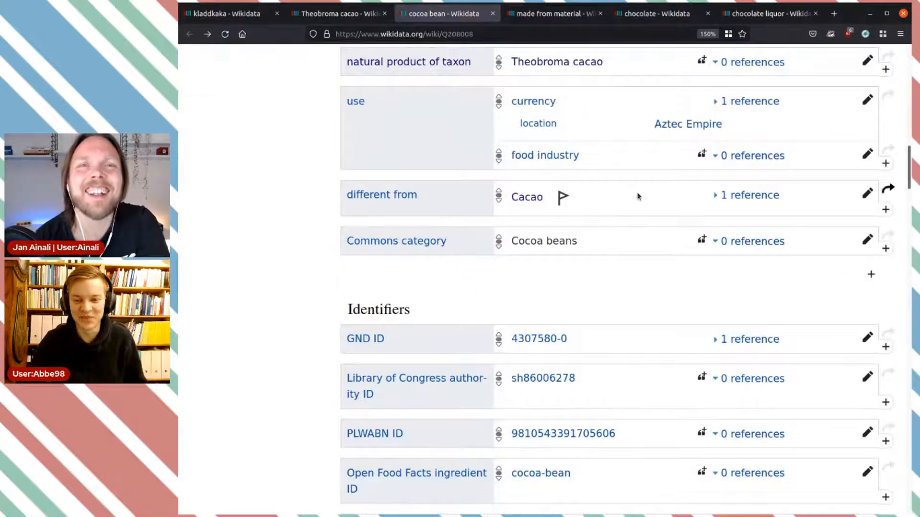
pyautogui.scroll(2, 593, 178)
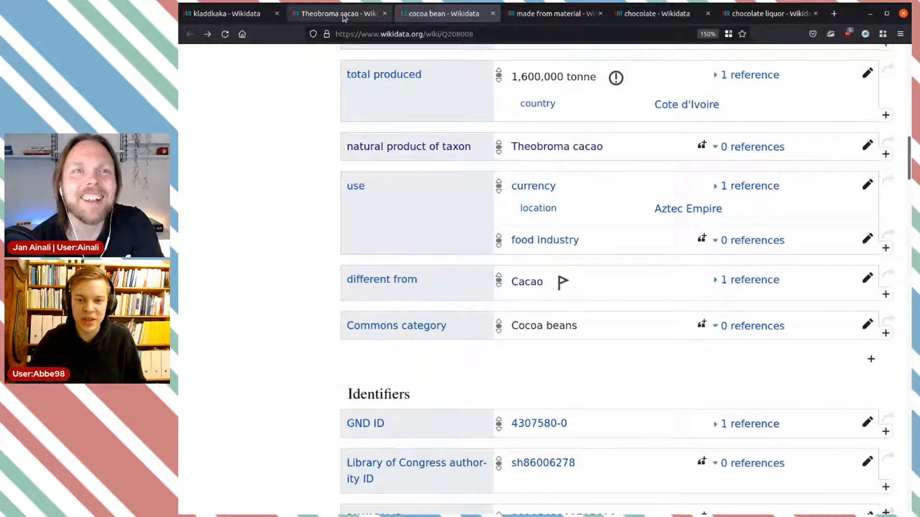
# Step: On Theobroma cacao, read the potential issue for cocoa powder under "this taxon is source of", and reload the page to recheck the statements
pyautogui.click(344, 15)
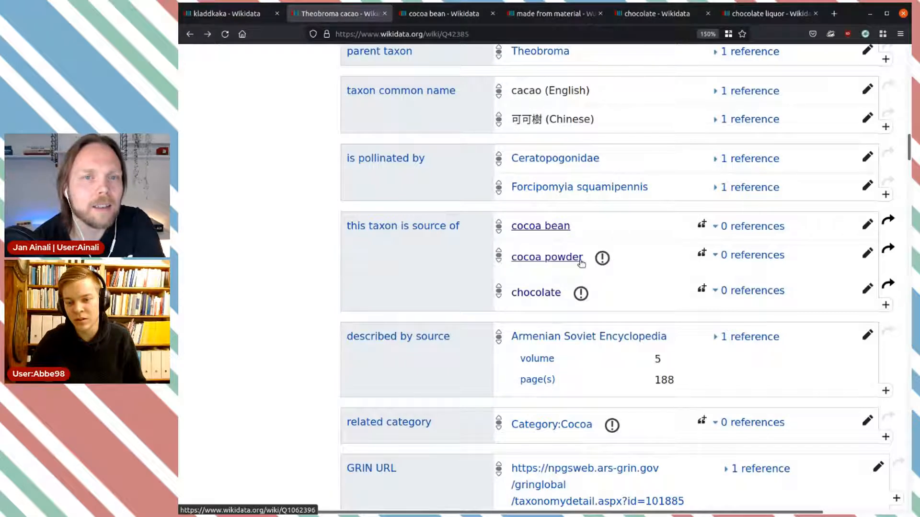
pyautogui.click(602, 258)
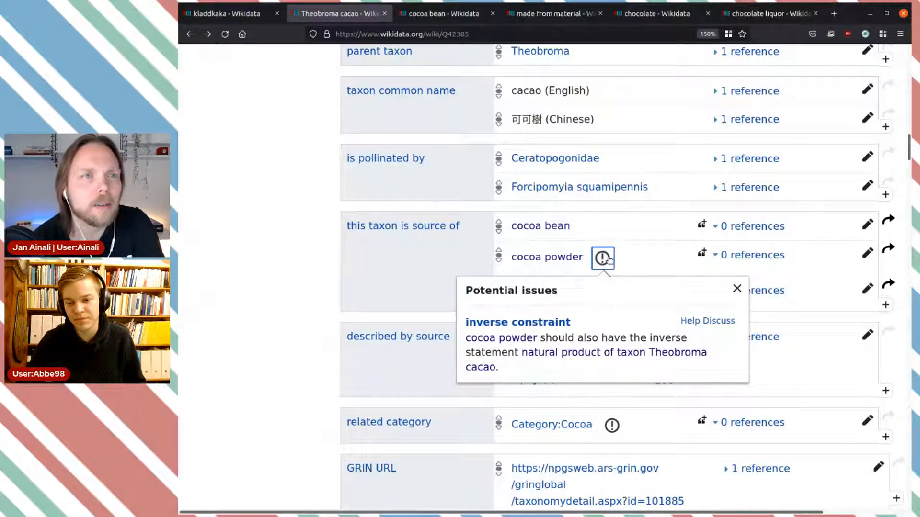
pyautogui.click(225, 34)
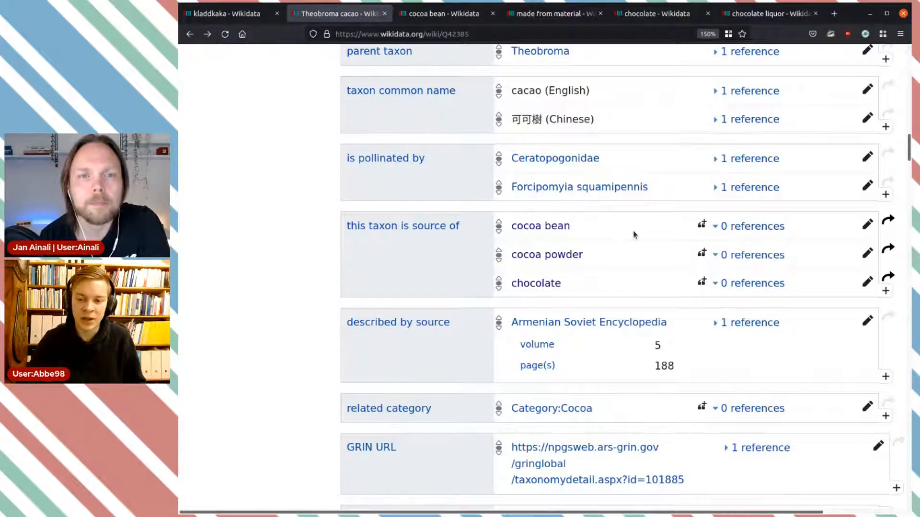
pyautogui.scroll(-5, 633, 234)
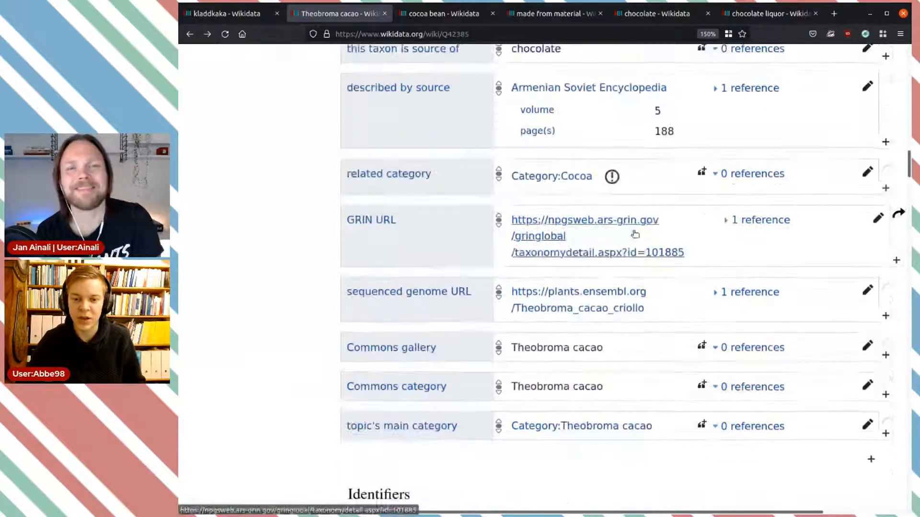
pyautogui.scroll(1, 633, 234)
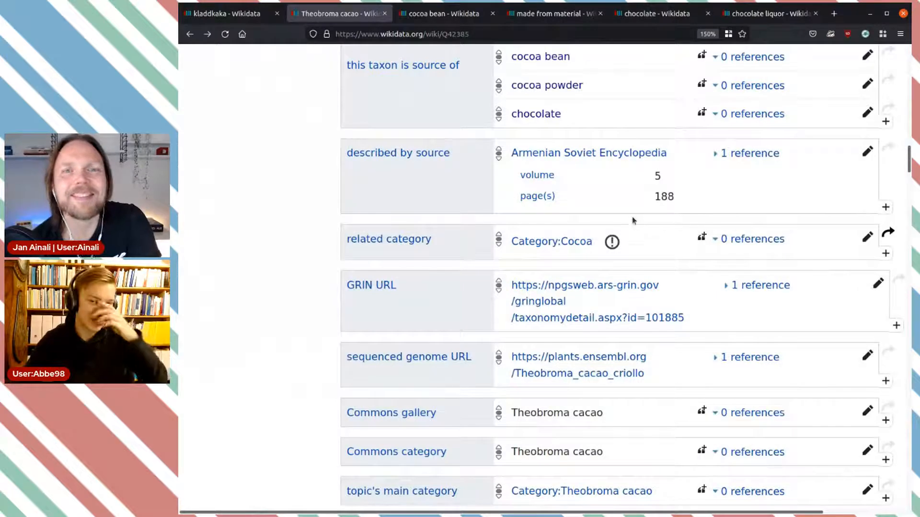
# Step: Close the Theobroma cacao, cocoa bean, made from material, chocolate and chocolate liquor tabs, and look over kladdkaka's "has part" ingredients
pyautogui.click(385, 14)
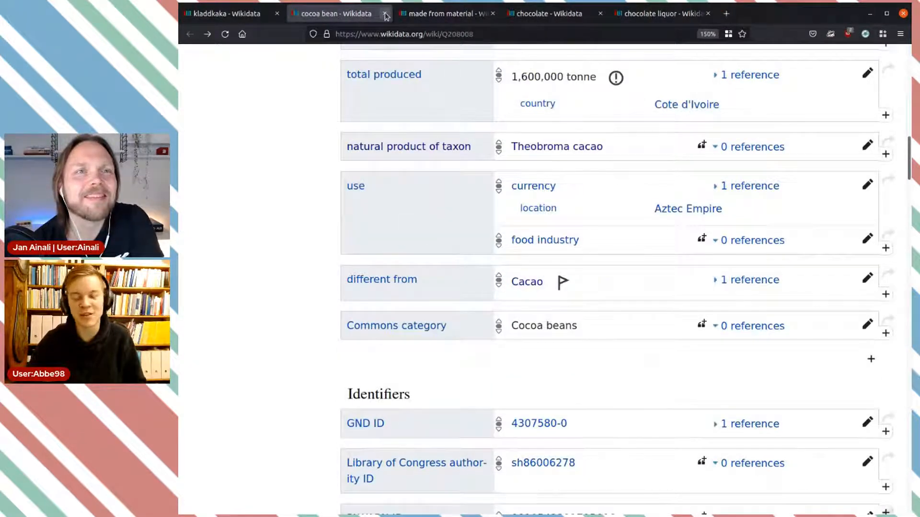
pyautogui.click(384, 13)
pyautogui.click(384, 13)
pyautogui.click(384, 13)
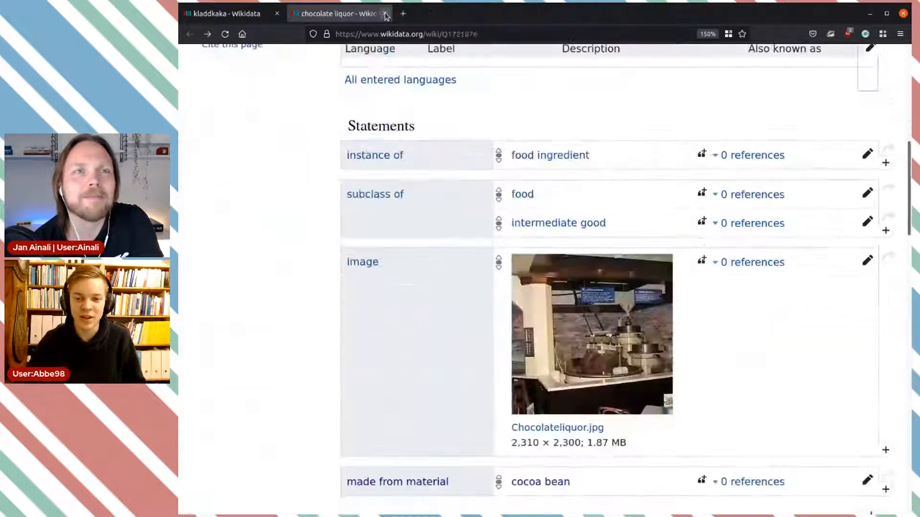
pyautogui.click(385, 14)
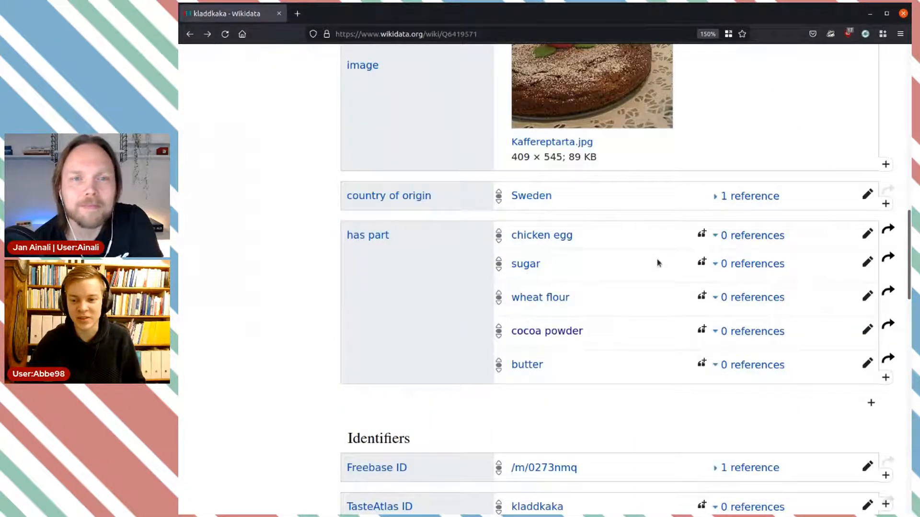
pyautogui.scroll(-2, 657, 259)
pyautogui.scroll(8, 657, 259)
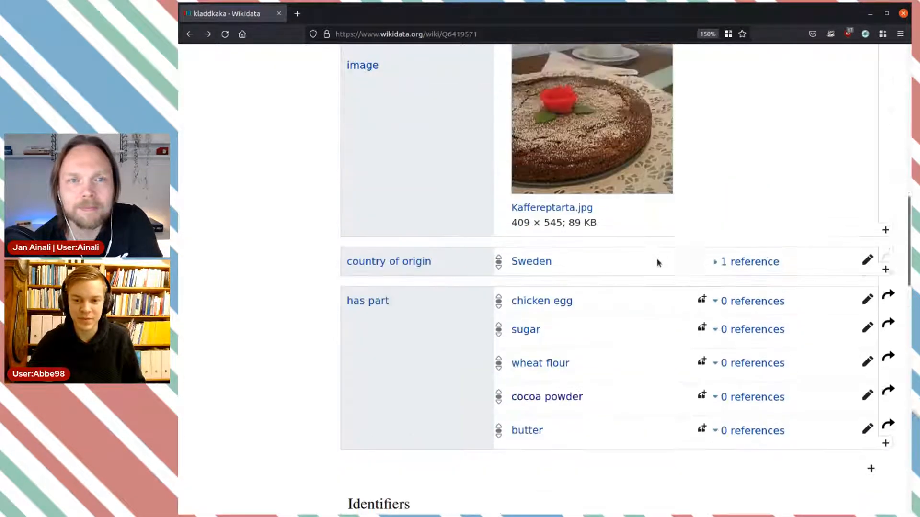
pyautogui.scroll(5, 657, 263)
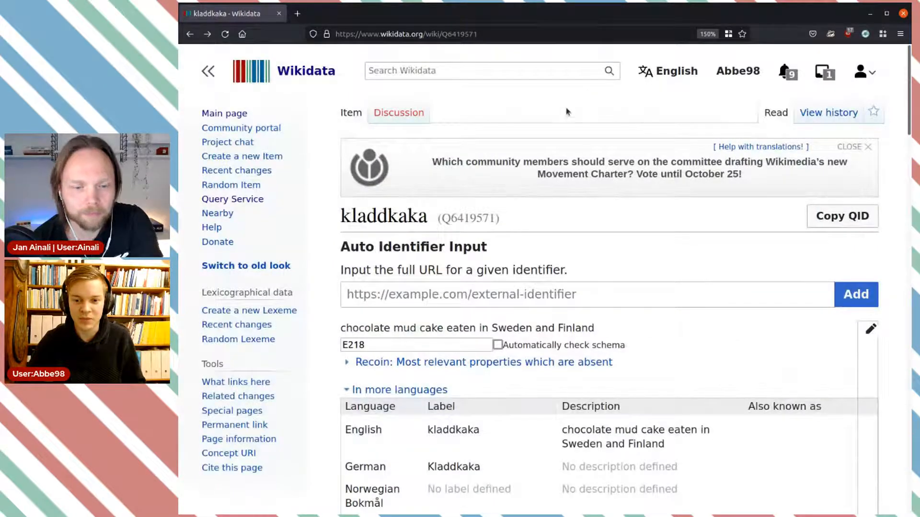
# Step: Search Wikidata for "löjrom" and open the Swedish periodical, löjrom and Coregonus albula results in new tabs
pyautogui.click(444, 71)
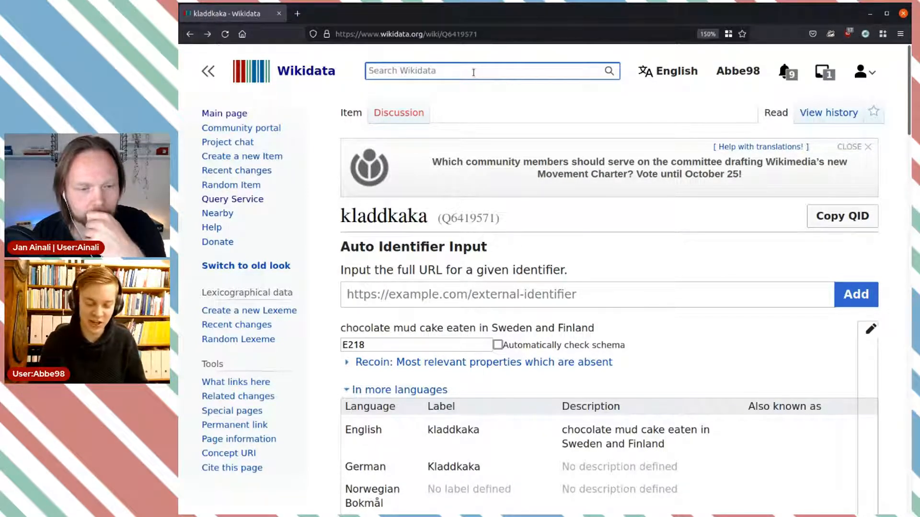
pyautogui.write('lö')
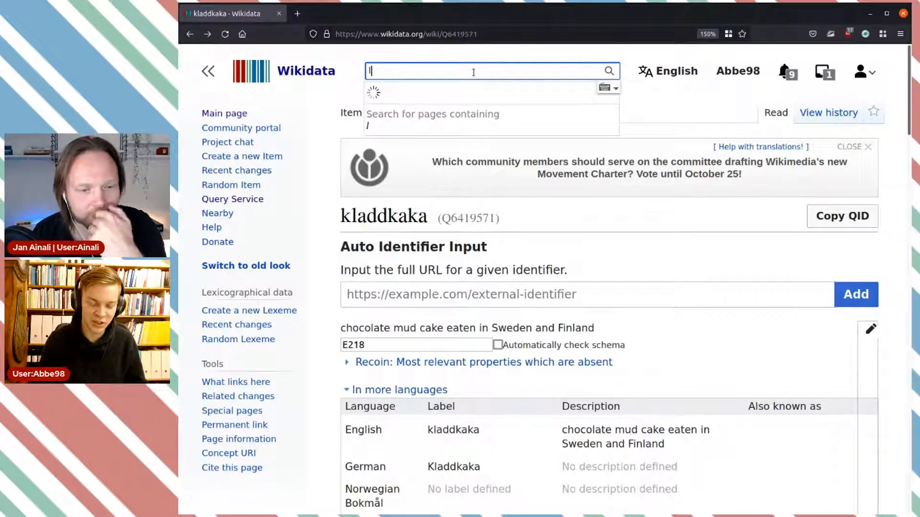
pyautogui.press('BackSpace')
pyautogui.press('BackSpace')
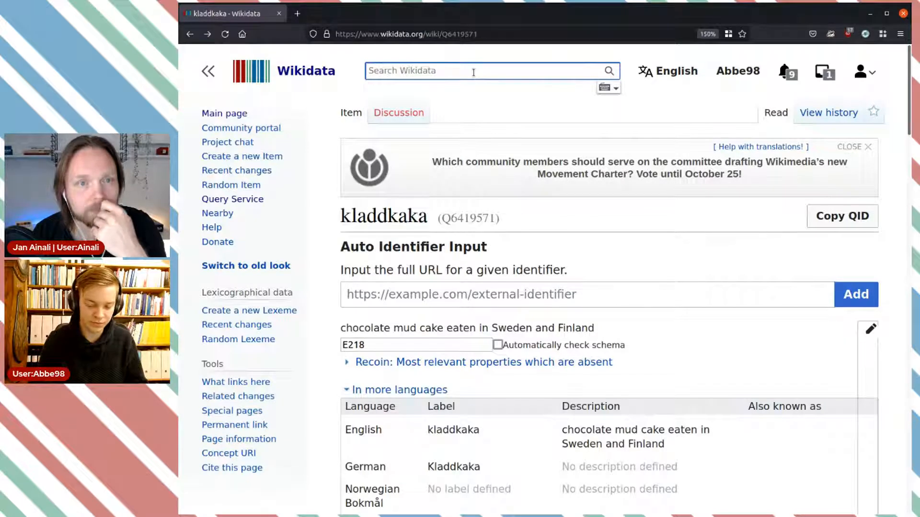
pyautogui.write('löjrom')
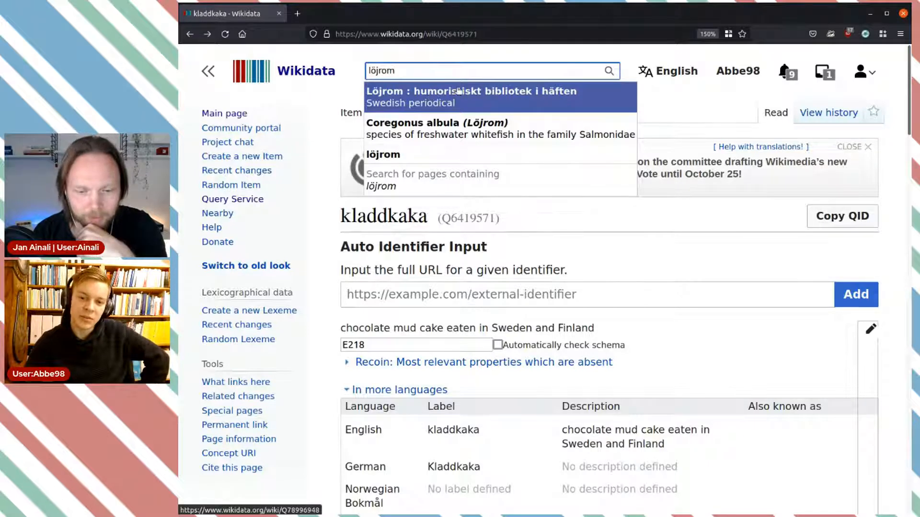
pyautogui.middleClick(468, 89)
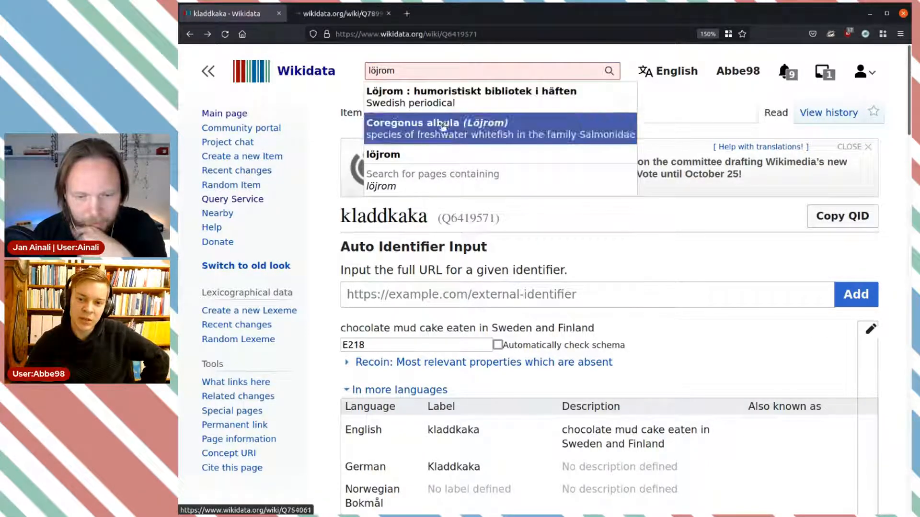
pyautogui.middleClick(399, 154)
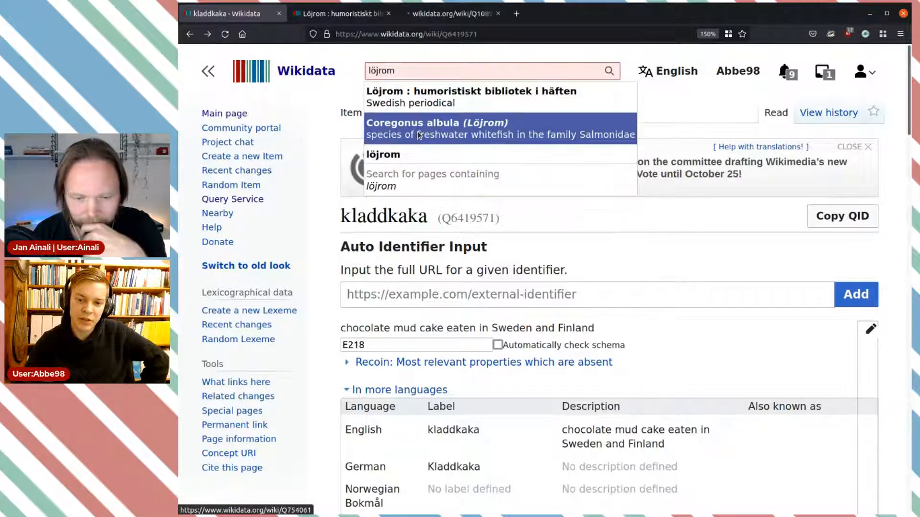
pyautogui.middleClick(434, 130)
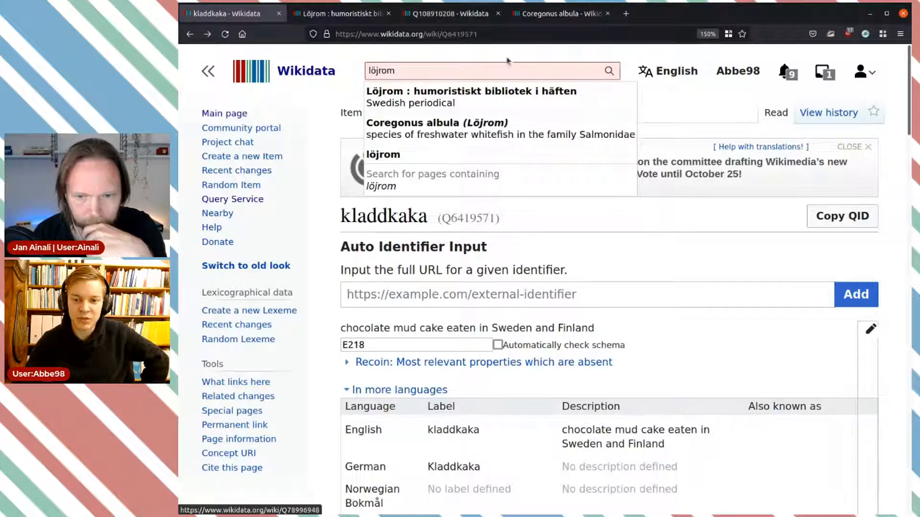
# Step: Examine the labels, descriptions, statements and identifiers of the item "Löjrom : humoristiskt bibliotek i häften"
pyautogui.click(335, 13)
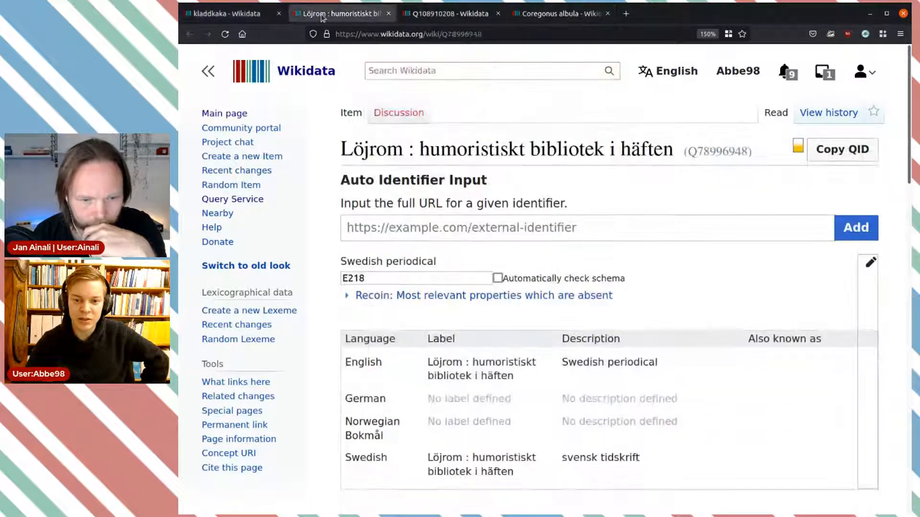
pyautogui.scroll(-5, 508, 231)
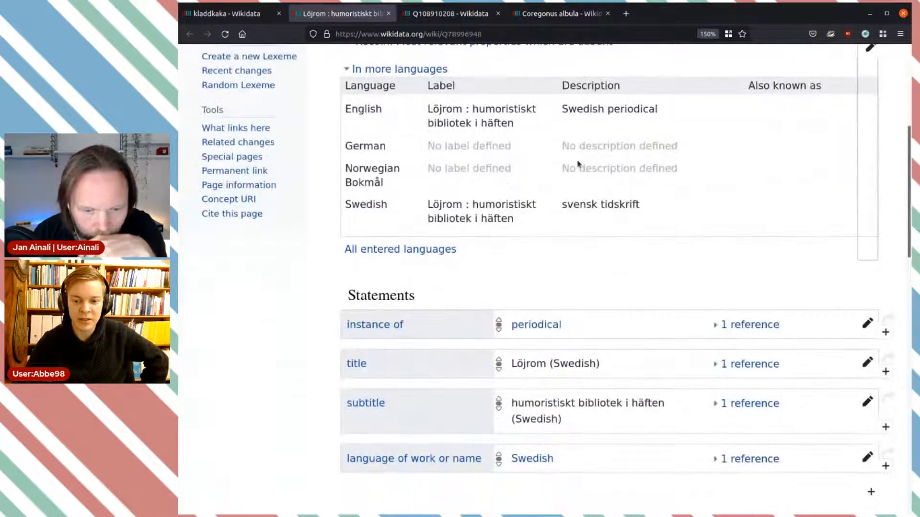
pyautogui.scroll(-5, 597, 162)
pyautogui.scroll(3, 596, 163)
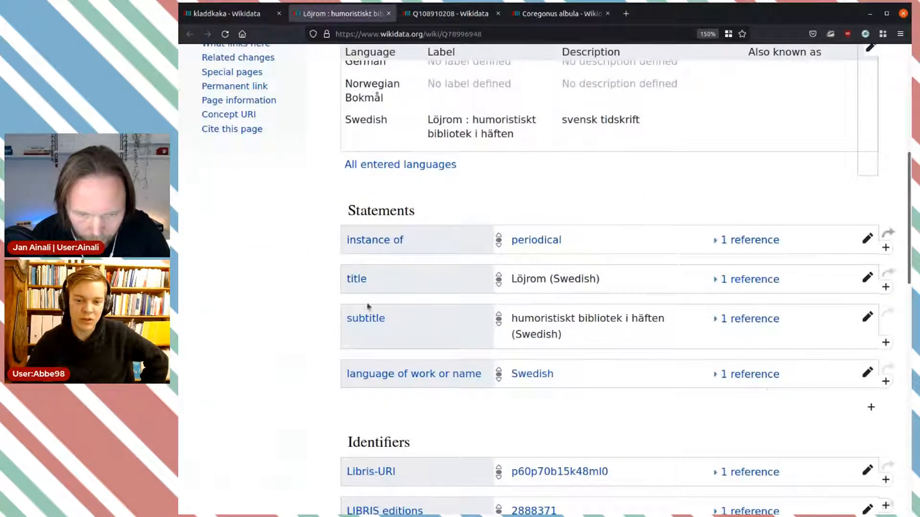
pyautogui.scroll(3, 630, 238)
pyautogui.scroll(5, 630, 236)
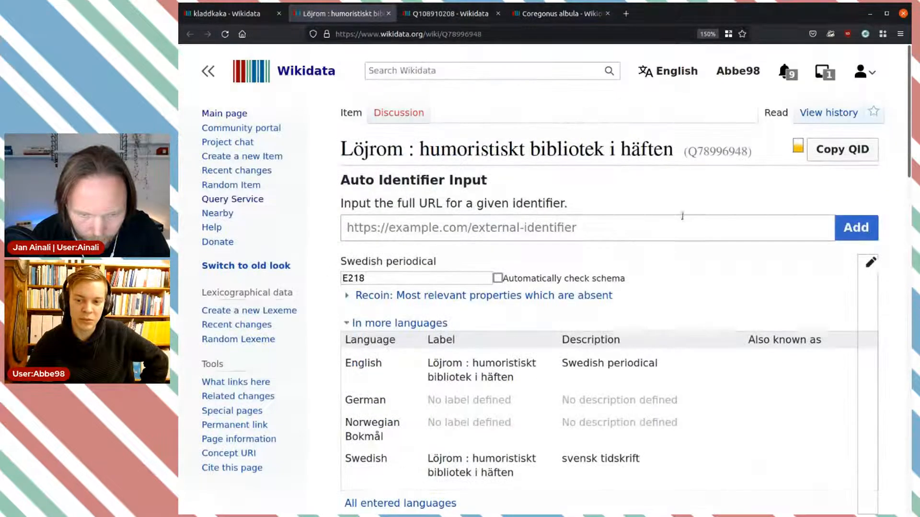
# Step: Compare the periodical's Swedish label "Löjrom : humoristiskt bibliotek i häften" with its title and subtitle statements
pyautogui.scroll(-4, 657, 265)
pyautogui.scroll(4, 646, 252)
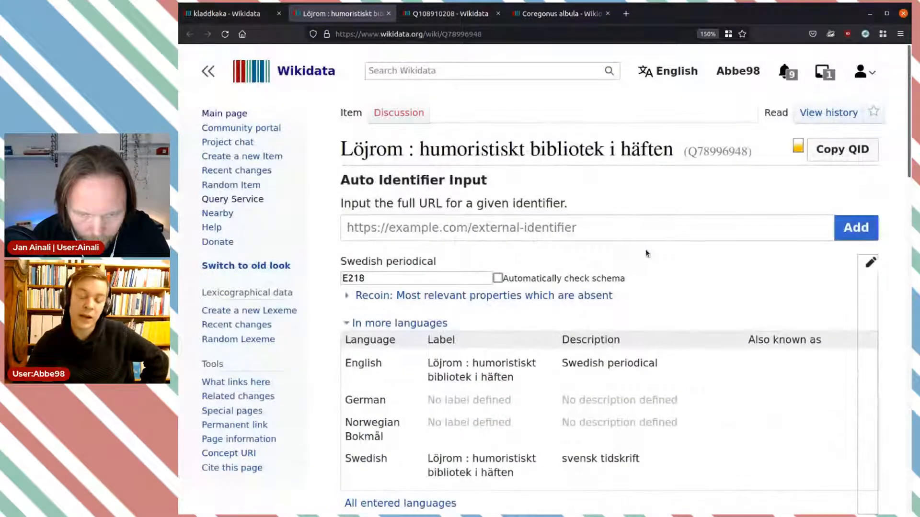
pyautogui.scroll(-3, 640, 252)
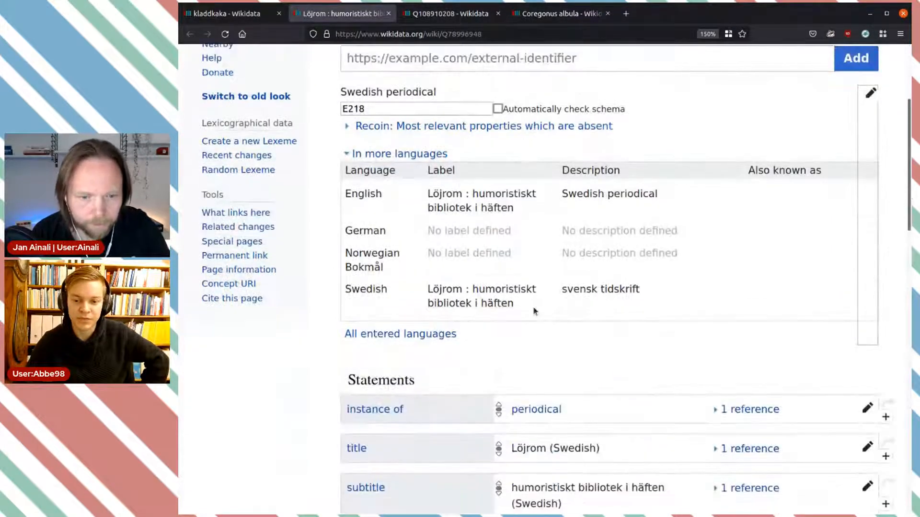
pyautogui.moveTo(525, 305); pyautogui.dragTo(473, 291)
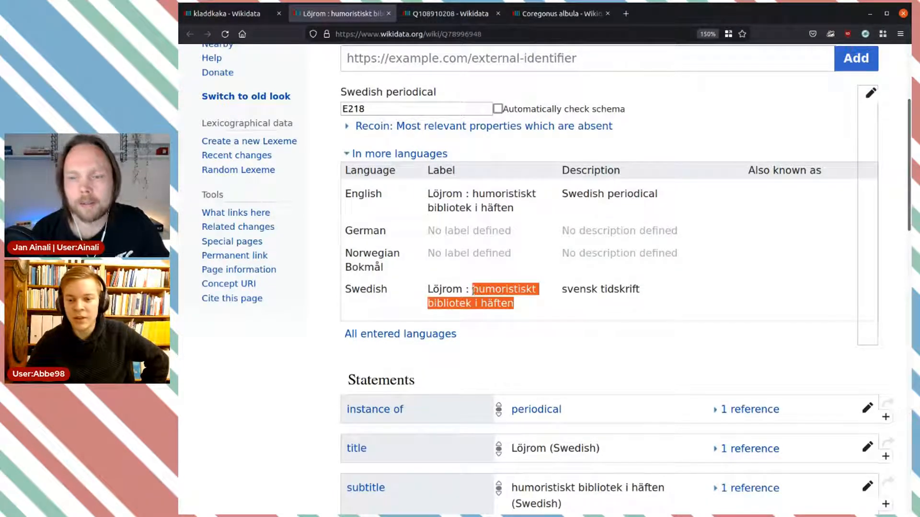
pyautogui.click(518, 308)
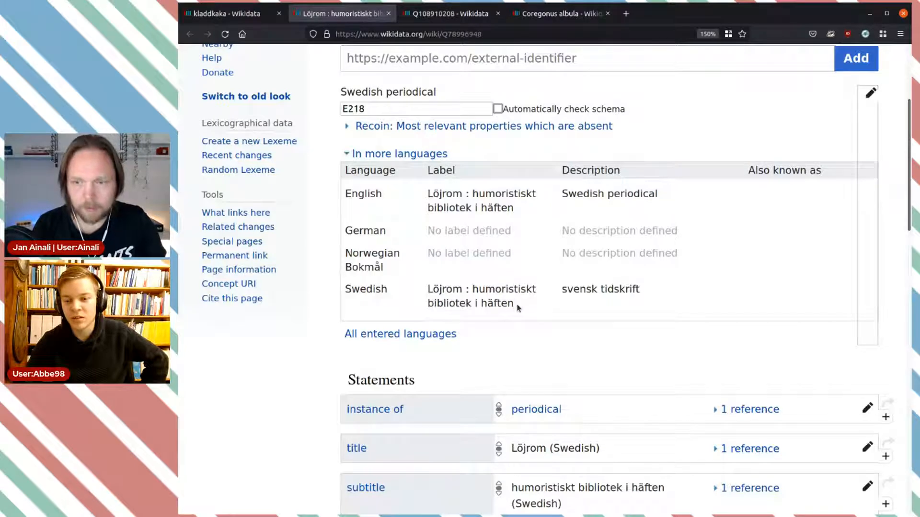
pyautogui.doubleClick(439, 289)
pyautogui.click(439, 283)
pyautogui.scroll(-5, 458, 289)
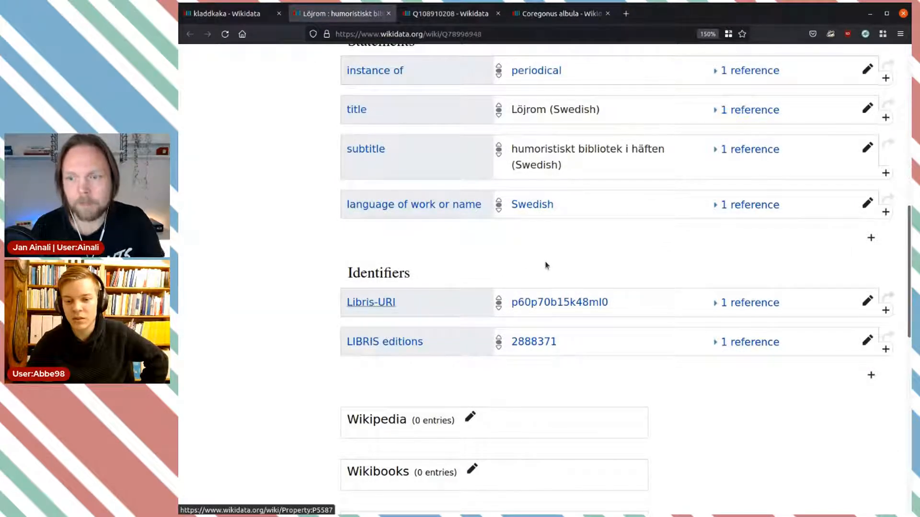
# Step: Open the periodical's Libris-URI record in a new tab, read its publication details, and close the record
pyautogui.middleClick(564, 308)
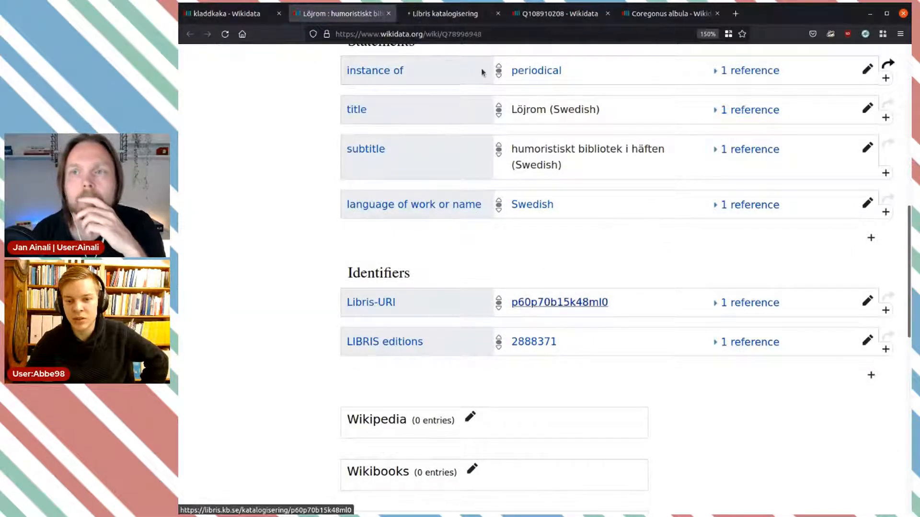
pyautogui.hotkey('ctrl', 'Tab')
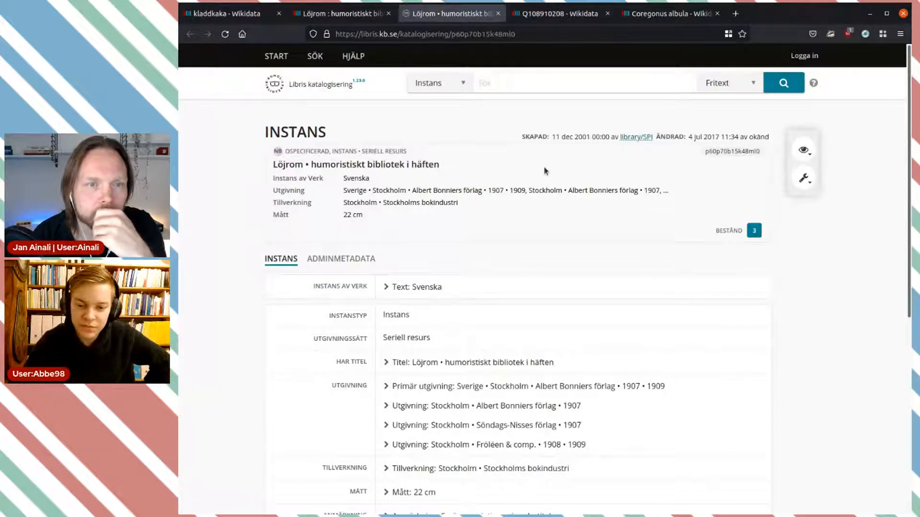
pyautogui.scroll(-3, 545, 171)
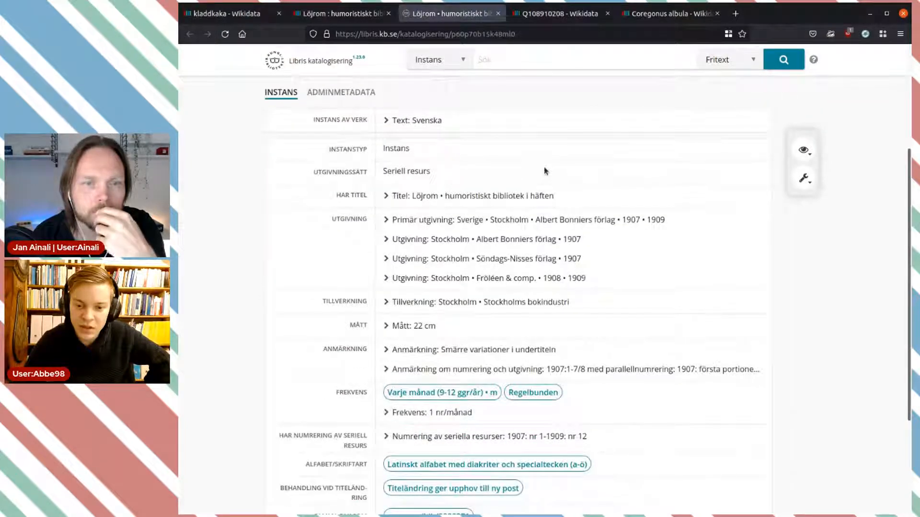
pyautogui.scroll(-3, 690, 343)
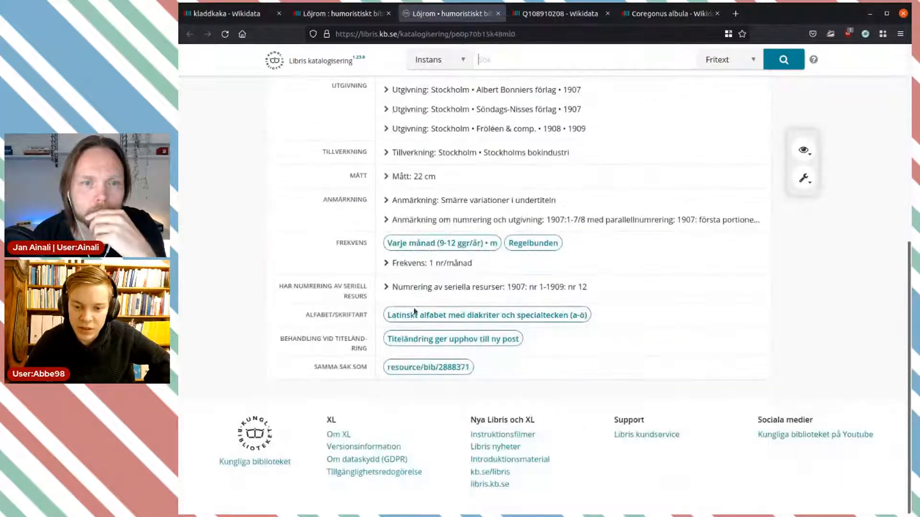
pyautogui.scroll(5, 680, 238)
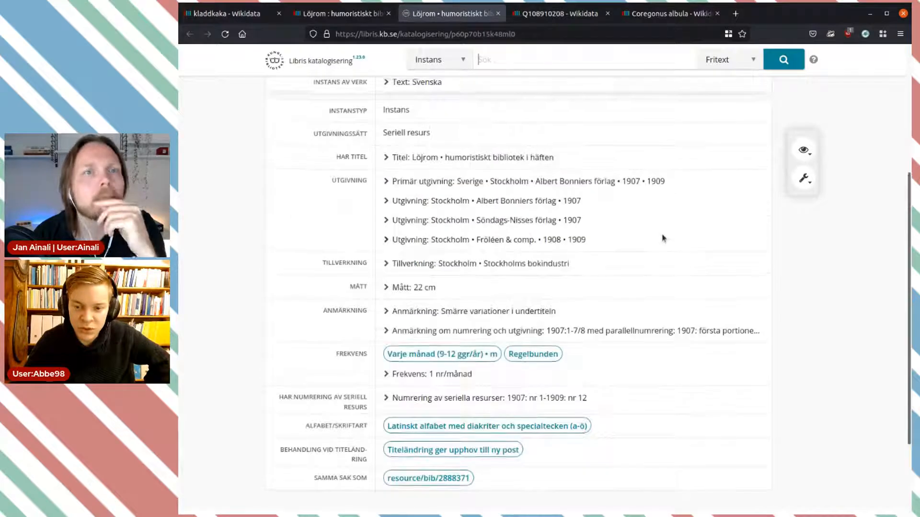
pyautogui.scroll(2, 662, 238)
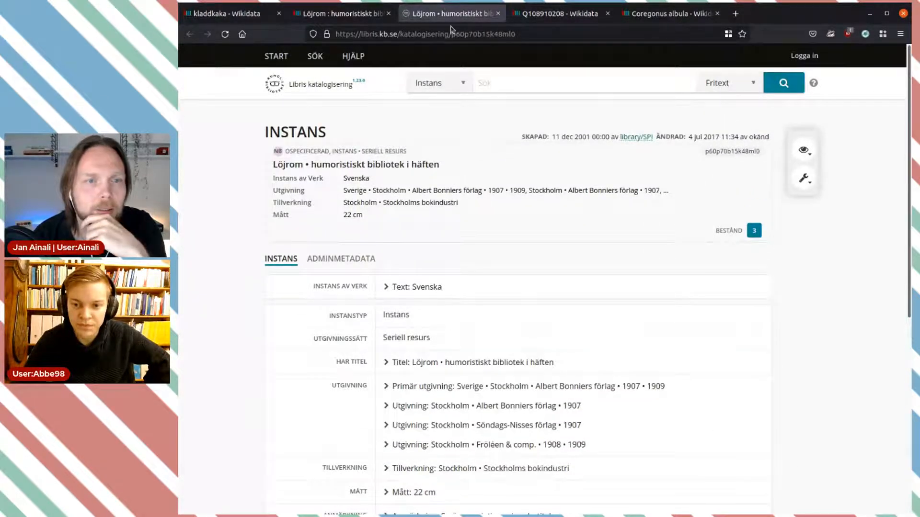
pyautogui.click(498, 14)
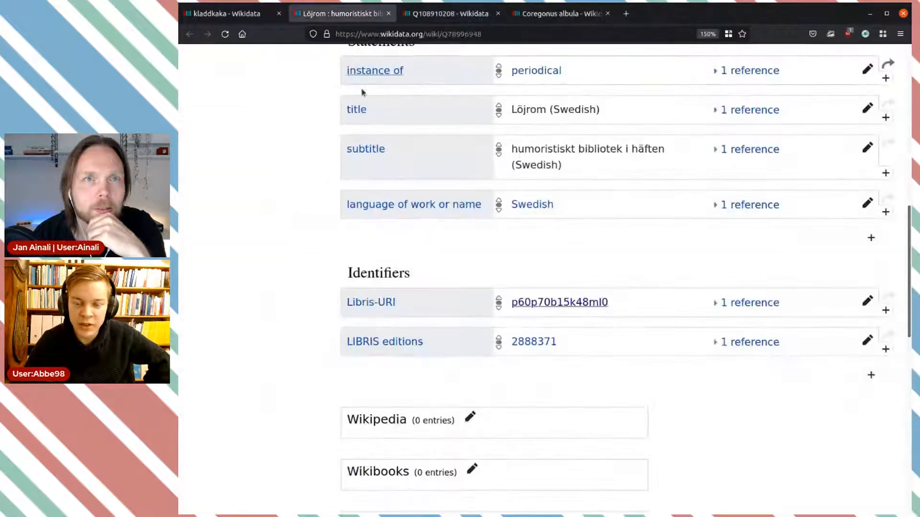
pyautogui.scroll(10, 425, 113)
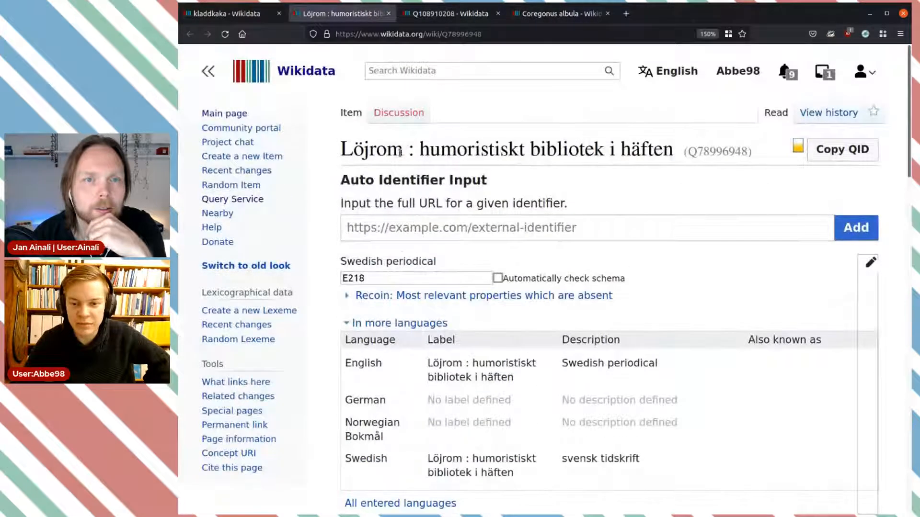
pyautogui.moveTo(405, 152); pyautogui.dragTo(341, 152)
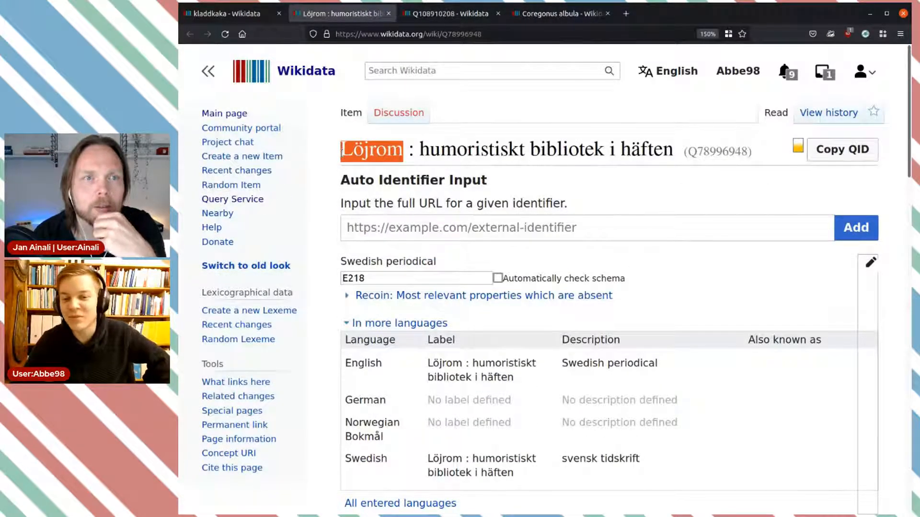
pyautogui.moveTo(404, 146); pyautogui.dragTo(337, 153)
pyautogui.click(336, 153)
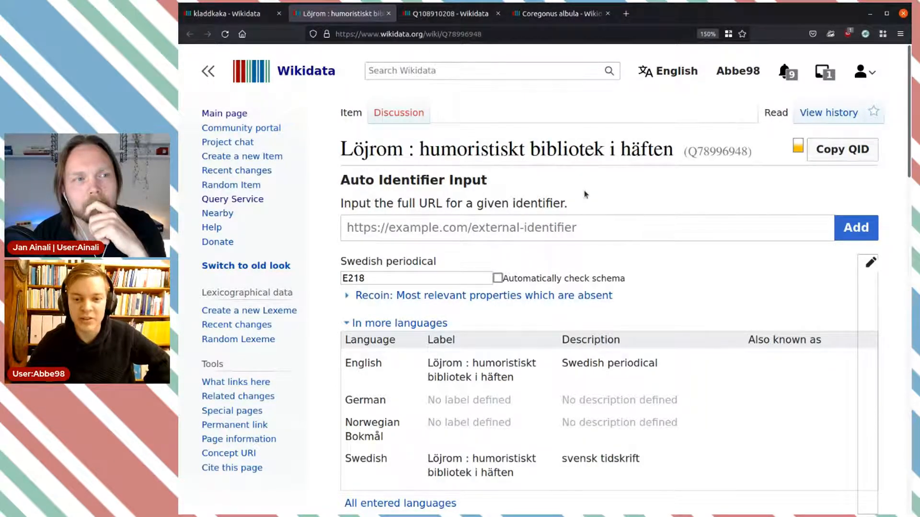
# Step: Start a new "named after" statement on the Löjrom periodical item
pyautogui.scroll(-5, 584, 192)
pyautogui.scroll(-3, 663, 249)
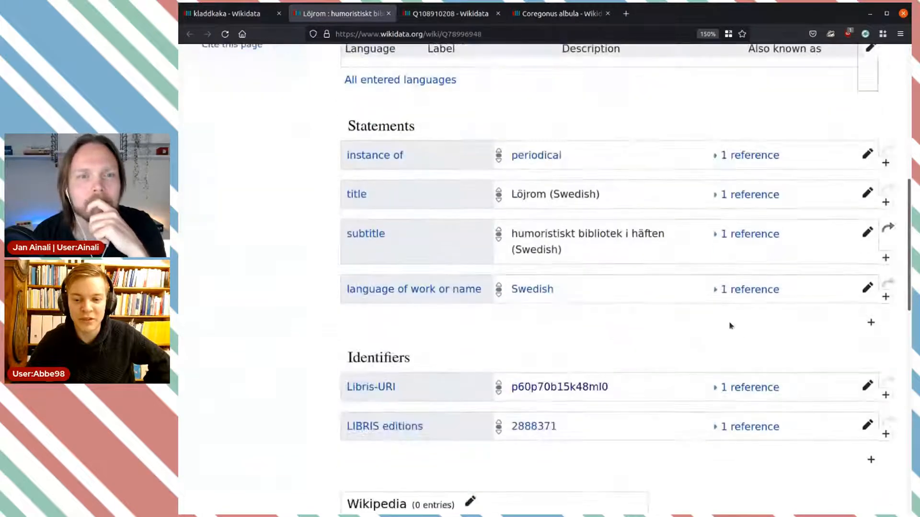
pyautogui.click(871, 323)
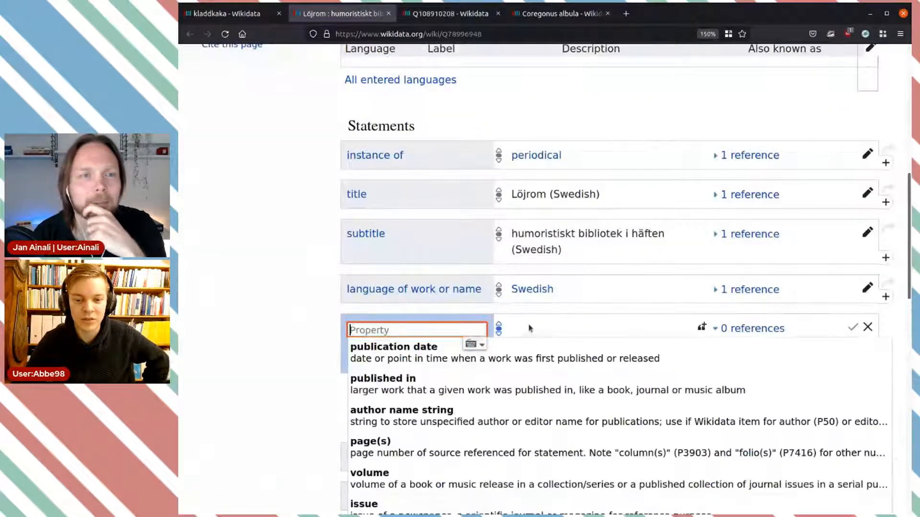
pyautogui.write('named')
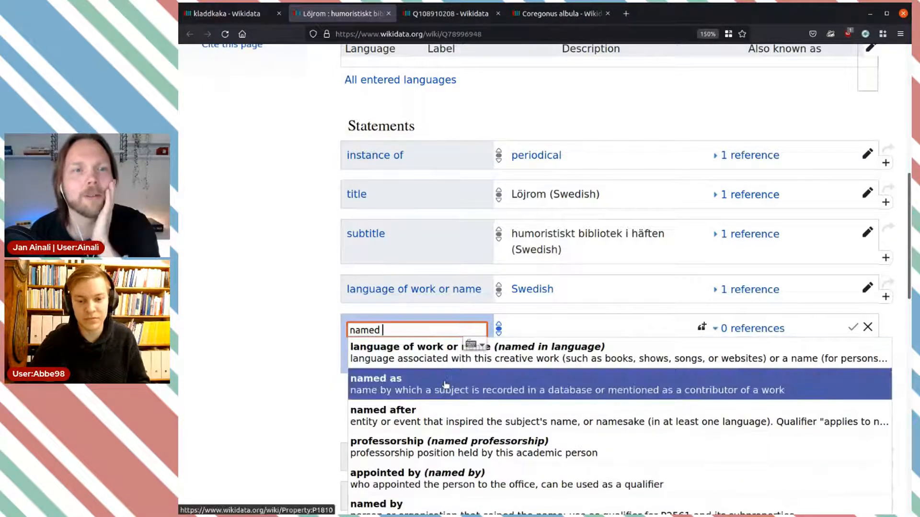
pyautogui.click(451, 415)
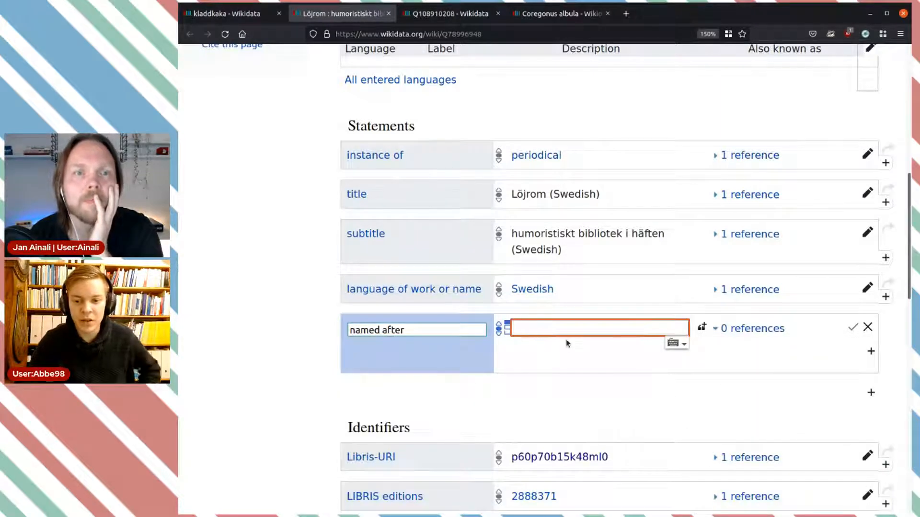
pyautogui.scroll(-2, 567, 343)
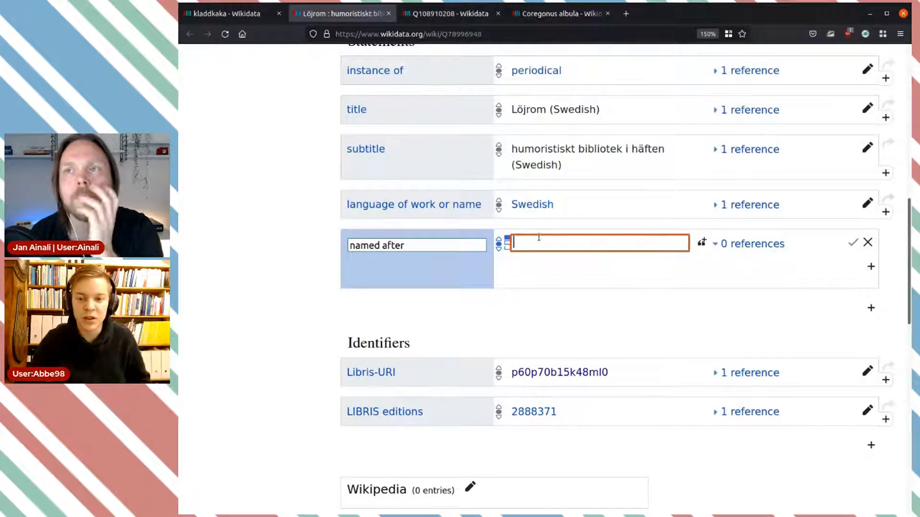
# Step: Copy the QID of the roe item löjrom, Q108910208, enter it as the periodical's "named after" value, and publish the statement
pyautogui.click(451, 13)
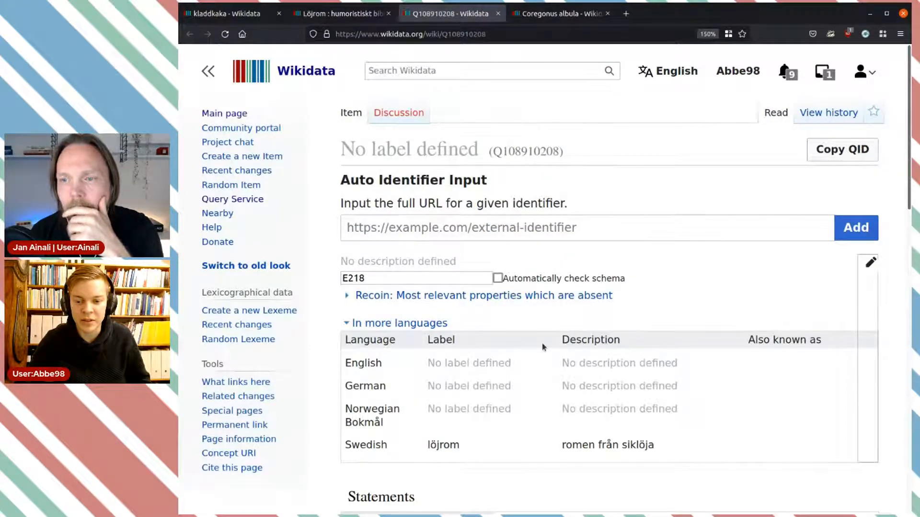
pyautogui.scroll(-3, 542, 345)
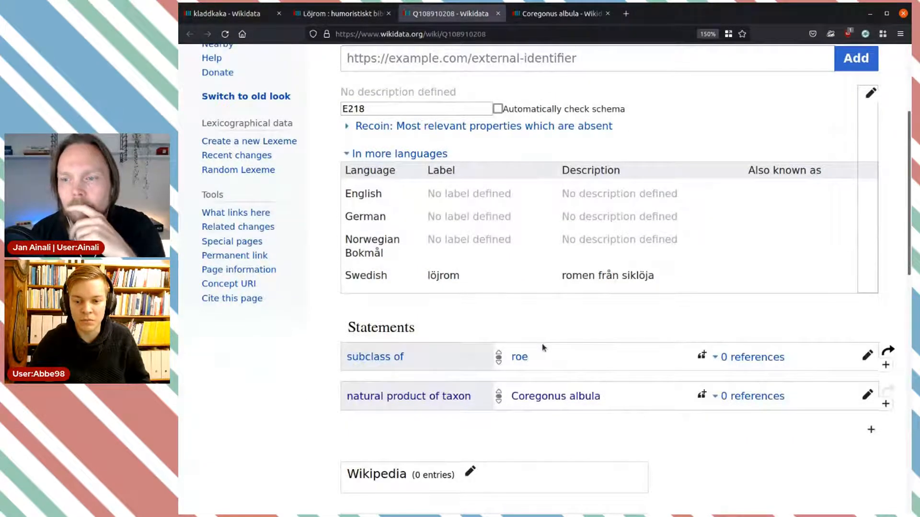
pyautogui.scroll(3, 434, 166)
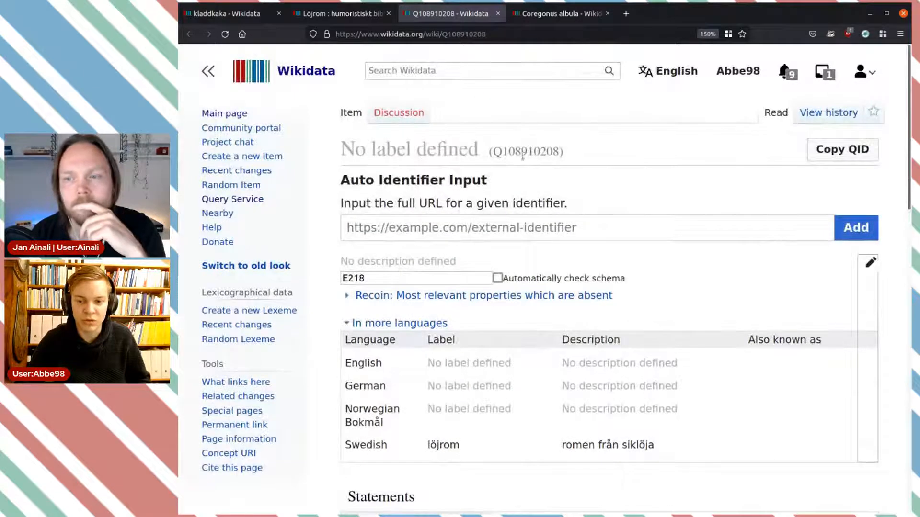
pyautogui.click(832, 152)
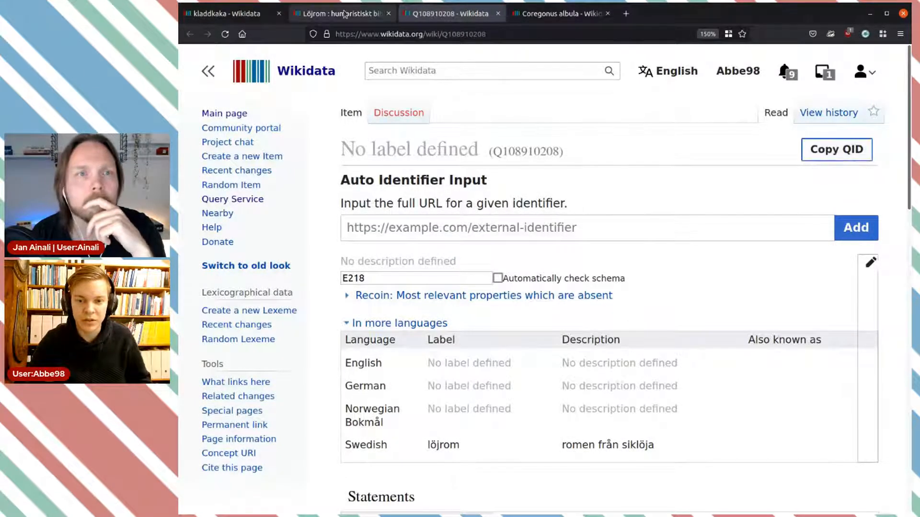
pyautogui.click(394, 16)
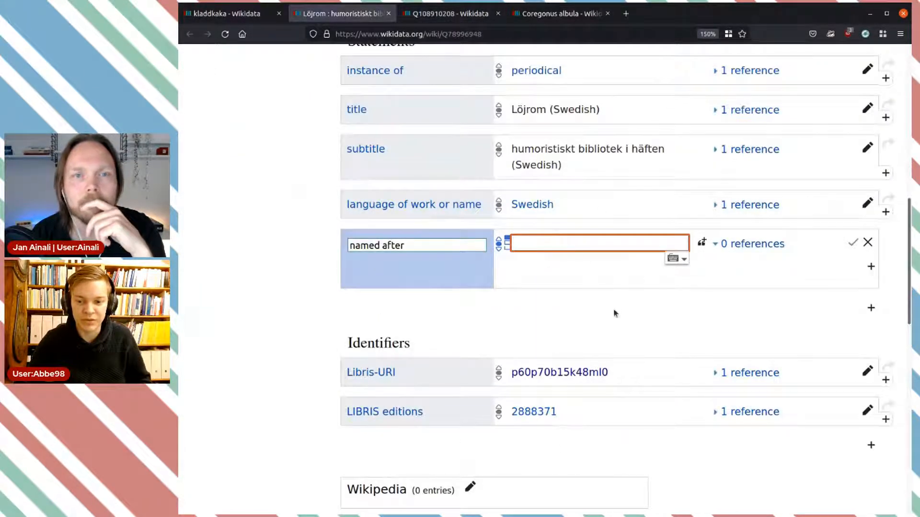
pyautogui.hotkey('ctrl', 'v')
pyautogui.click(617, 261)
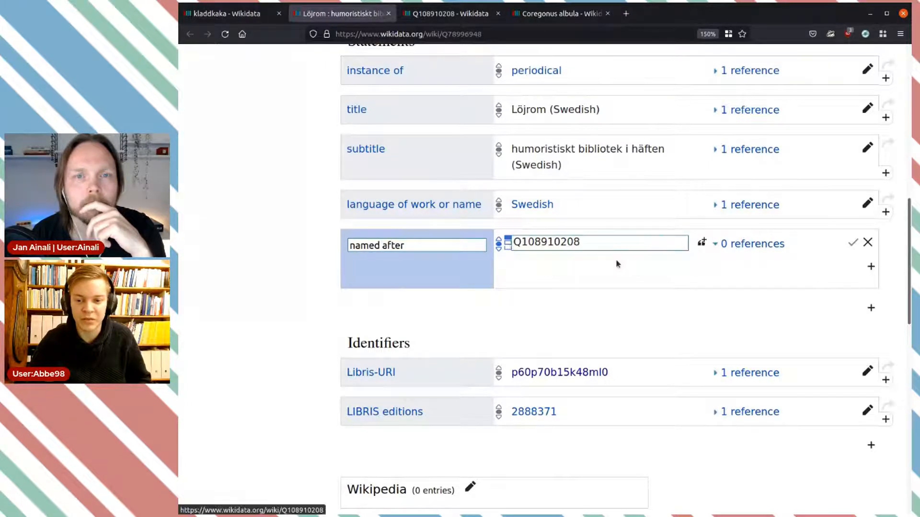
pyautogui.click(852, 246)
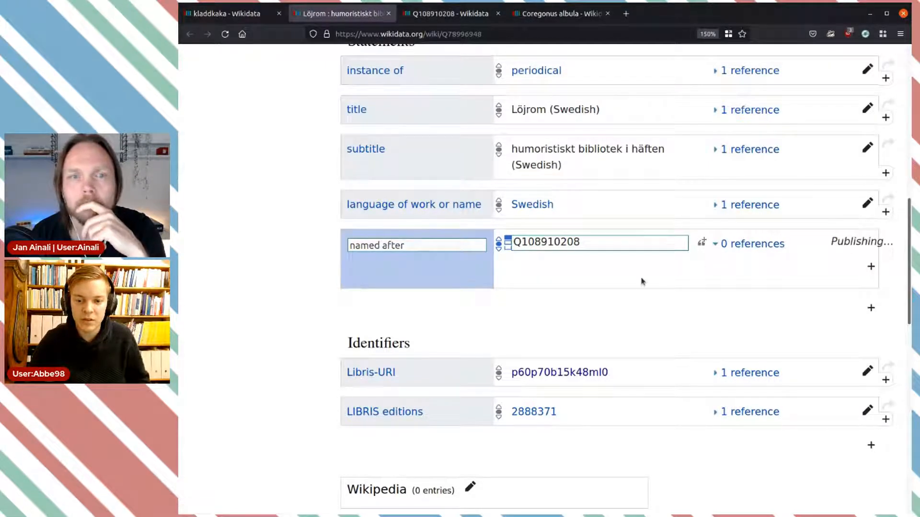
# Step: Return to the kladdkaka item and close the Löjrom periodical, löjrom roe and Coregonus albula tabs
pyautogui.scroll(9, 655, 278)
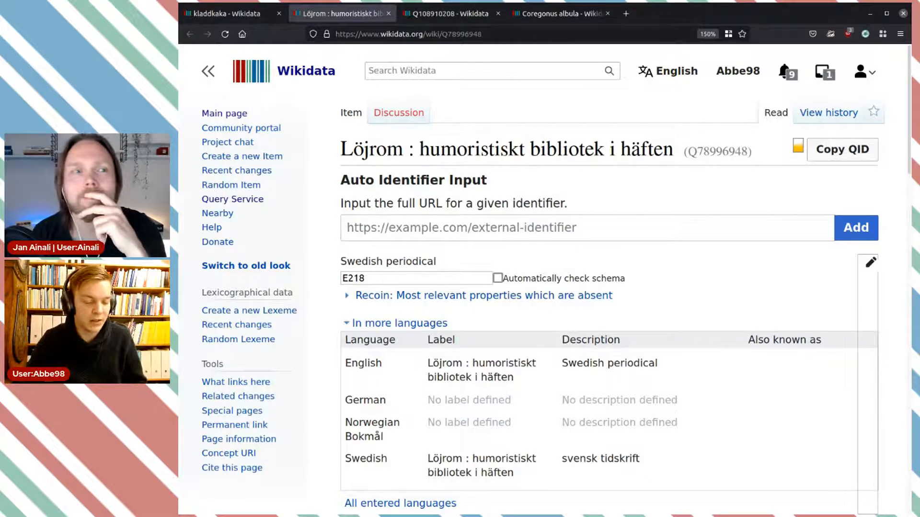
pyautogui.click(240, 14)
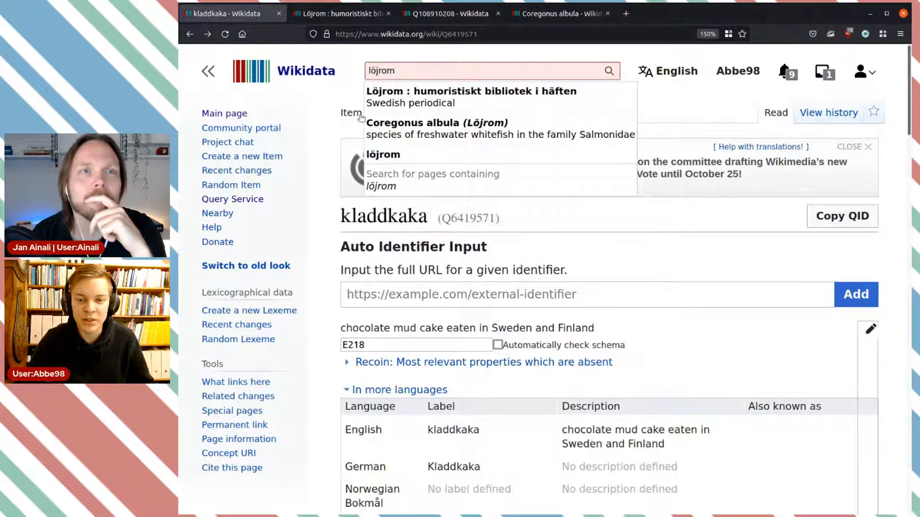
pyautogui.click(322, 93)
pyautogui.click(388, 14)
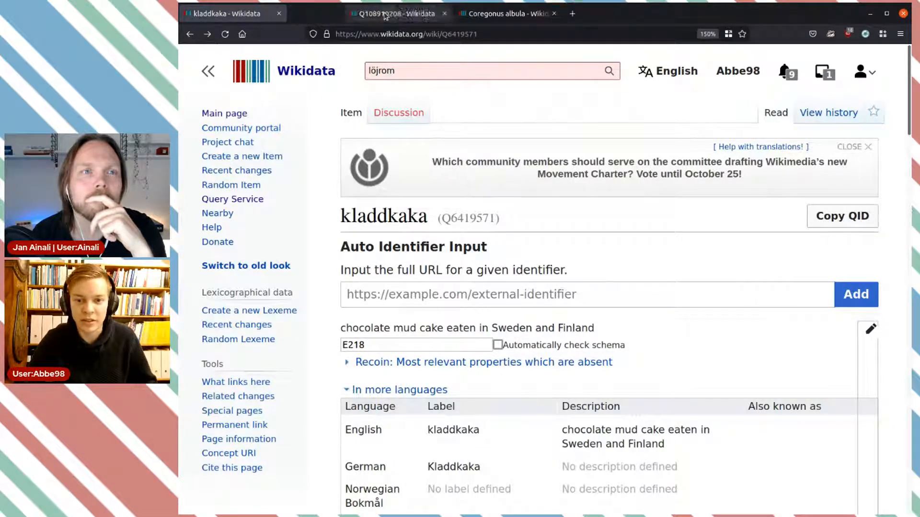
pyautogui.click(388, 13)
pyautogui.click(388, 13)
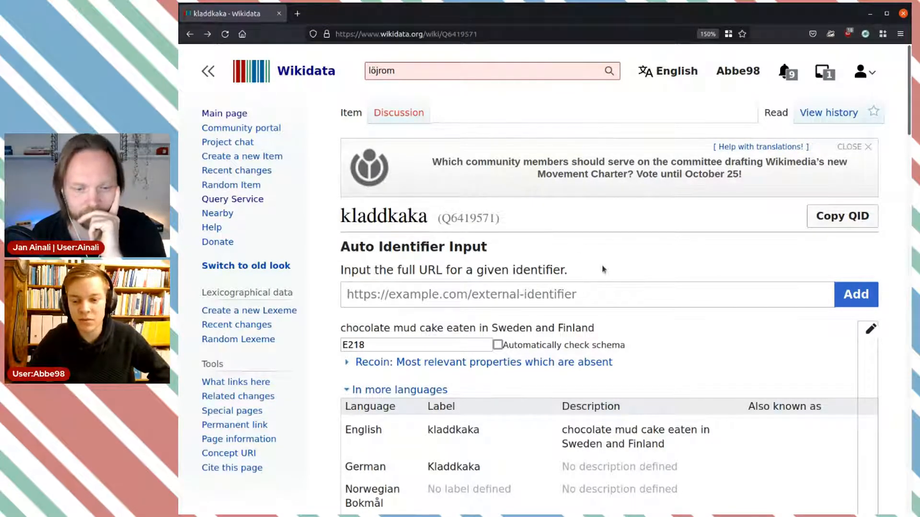
pyautogui.scroll(-5, 602, 269)
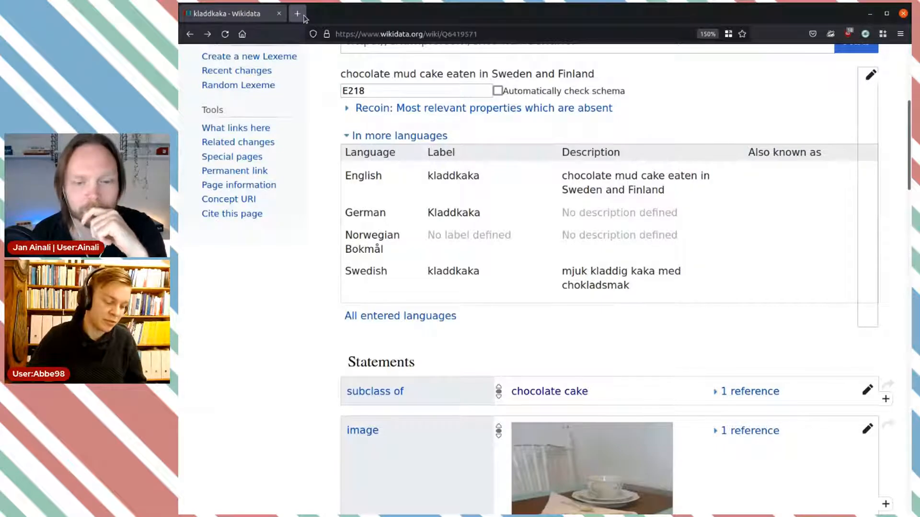
pyautogui.click(297, 14)
pyautogui.hotkey('ctrl', 'v')
pyautogui.press('Return')
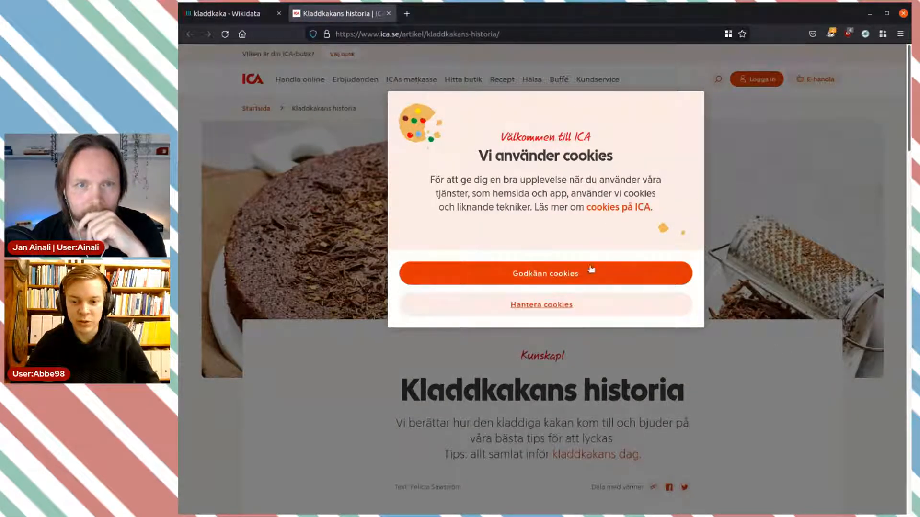
pyautogui.click(561, 309)
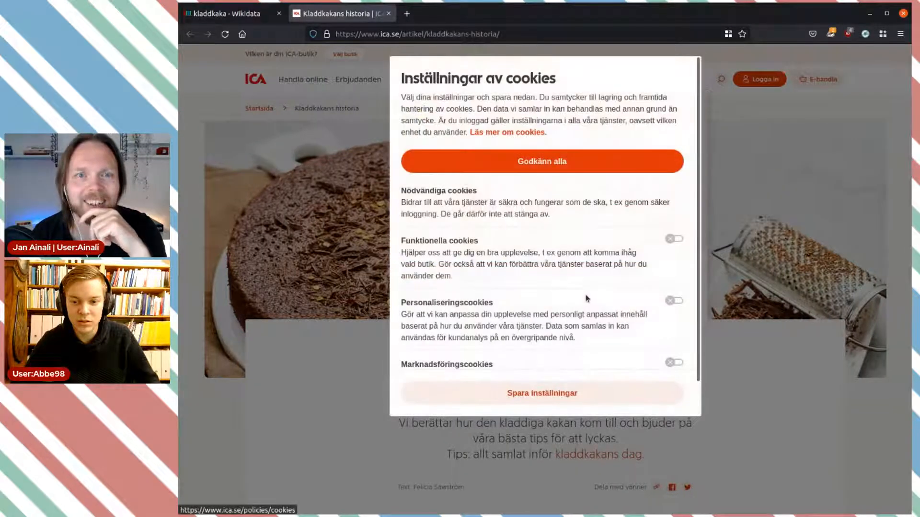
pyautogui.click(573, 170)
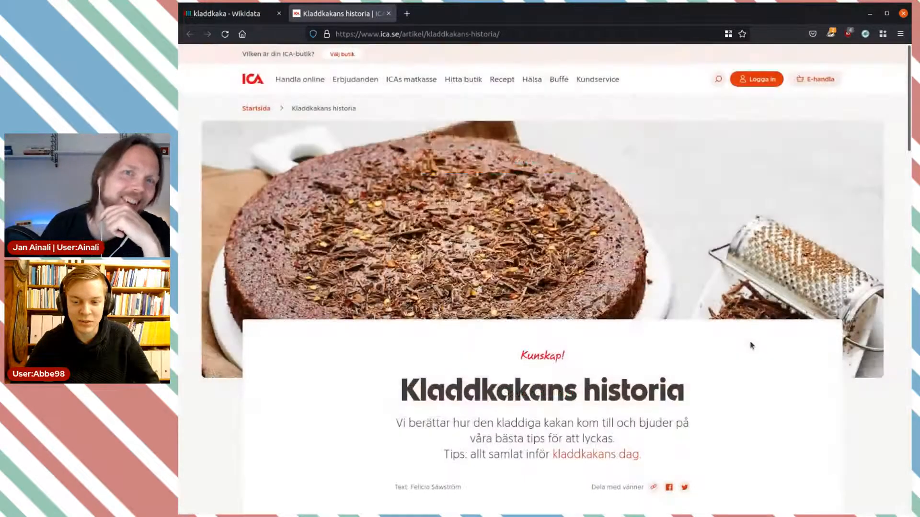
# Step: Find the "Historia och bakgrund" section of the kladdkaka article and enlarge the page to 120%
pyautogui.scroll(-3, 747, 335)
pyautogui.scroll(-2, 719, 290)
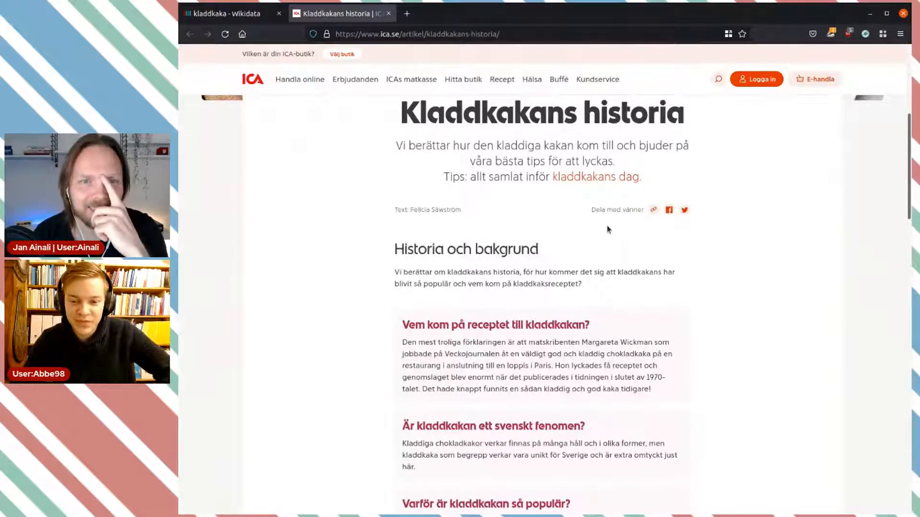
pyautogui.scroll(-2, 608, 230)
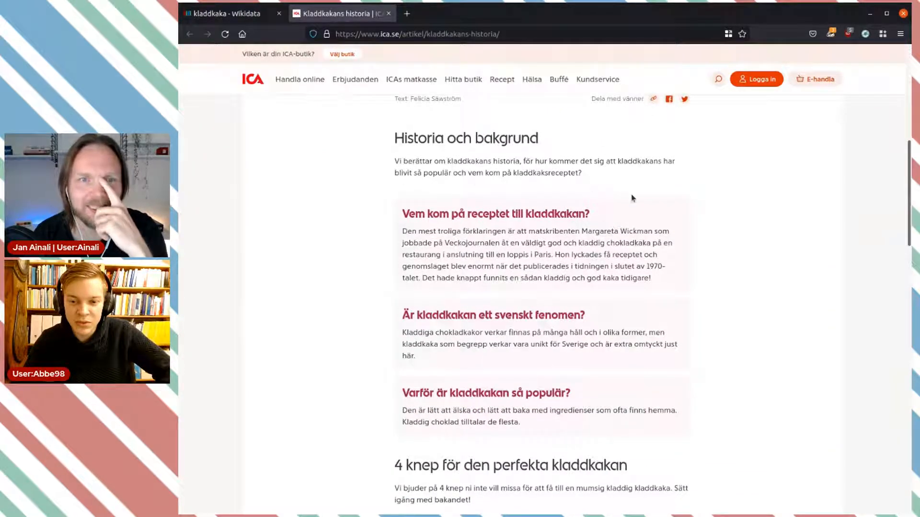
pyautogui.scroll(2, 632, 199)
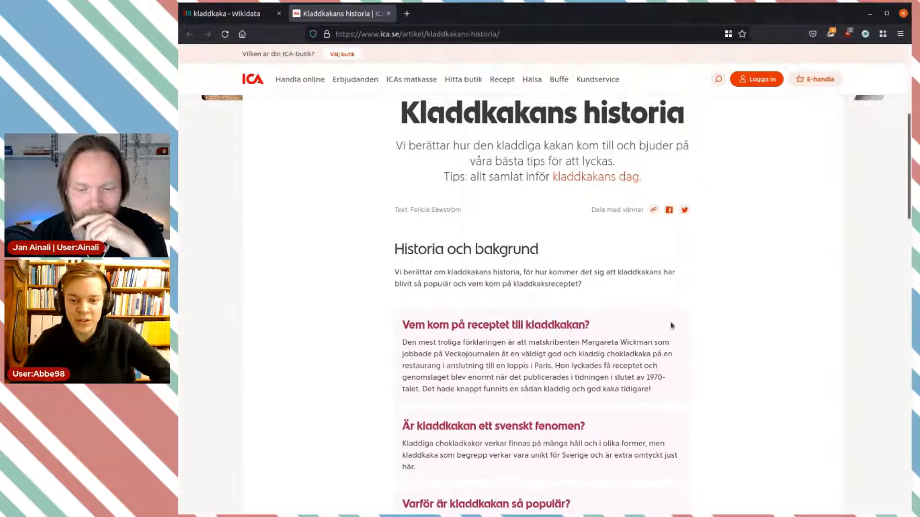
pyautogui.hotkey('ctrl', '+')
pyautogui.hotkey('ctrl', '+')
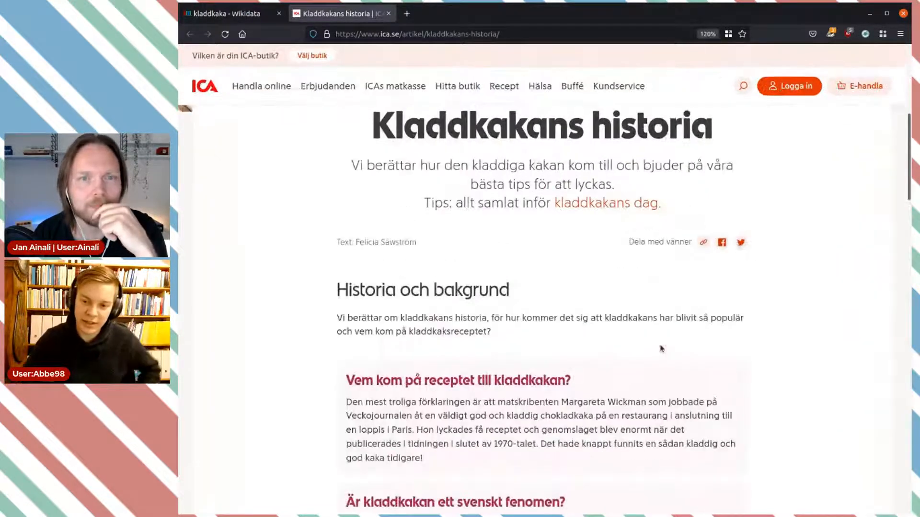
# Step: Read the article's passage "Vem kom på receptet till kladdkakan?" on who came up with the recipe
pyautogui.scroll(-2, 446, 194)
pyautogui.scroll(-2, 446, 194)
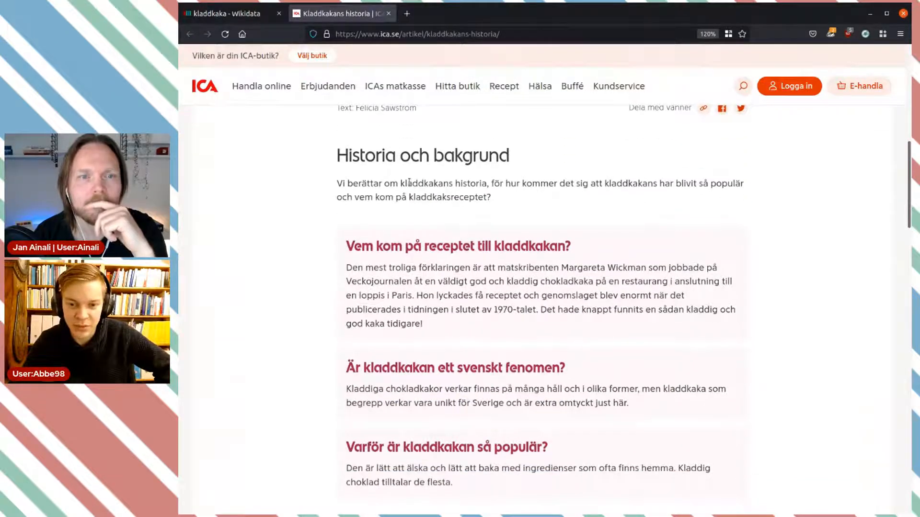
pyautogui.scroll(-2, 414, 192)
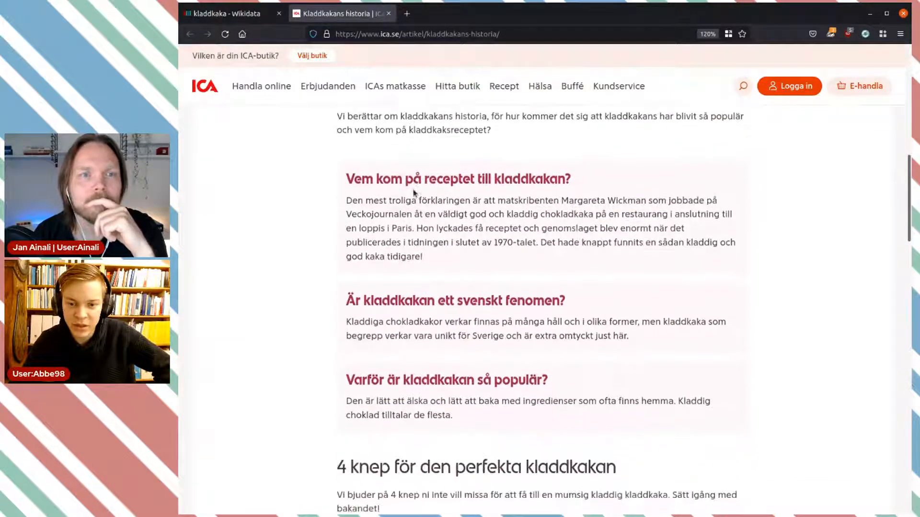
pyautogui.moveTo(346, 200); pyautogui.dragTo(403, 200)
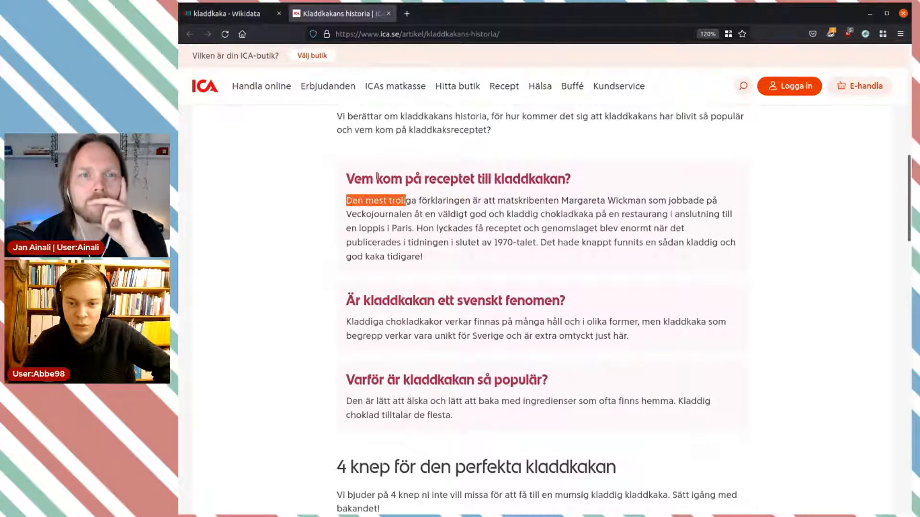
pyautogui.click(353, 180)
pyautogui.moveTo(346, 179); pyautogui.dragTo(598, 191)
pyautogui.click(418, 181)
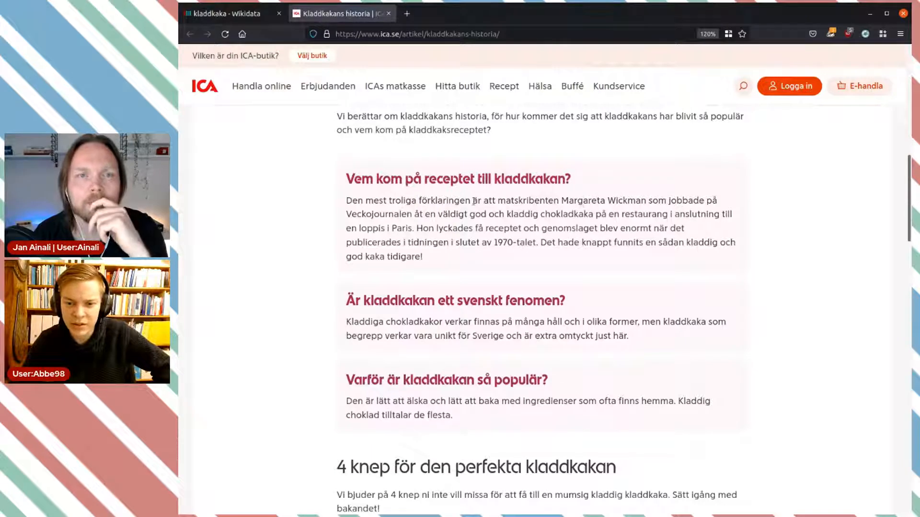
pyautogui.moveTo(488, 212); pyautogui.dragTo(454, 227)
pyautogui.click(533, 229)
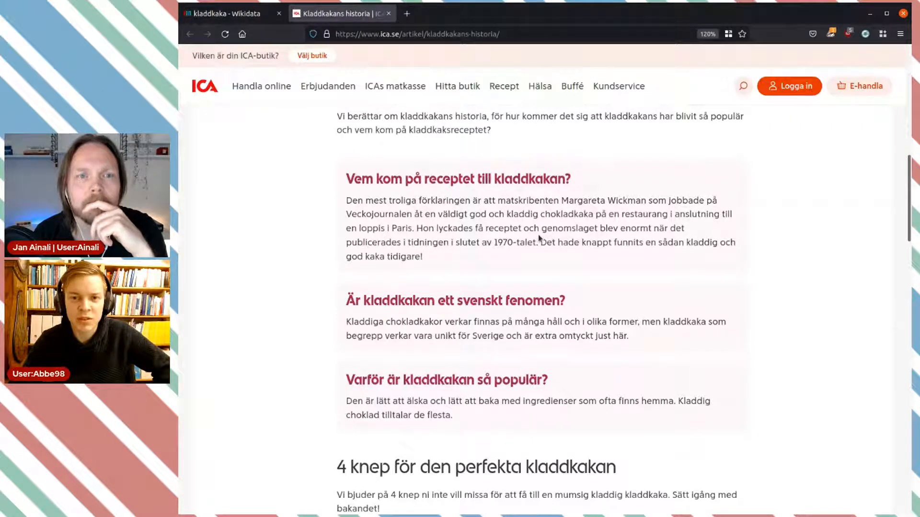
# Step: Read the passage "Är kladdkakan ett svenskt fenomen?" on whether kladdkaka is unique to Sweden
pyautogui.scroll(-2, 539, 234)
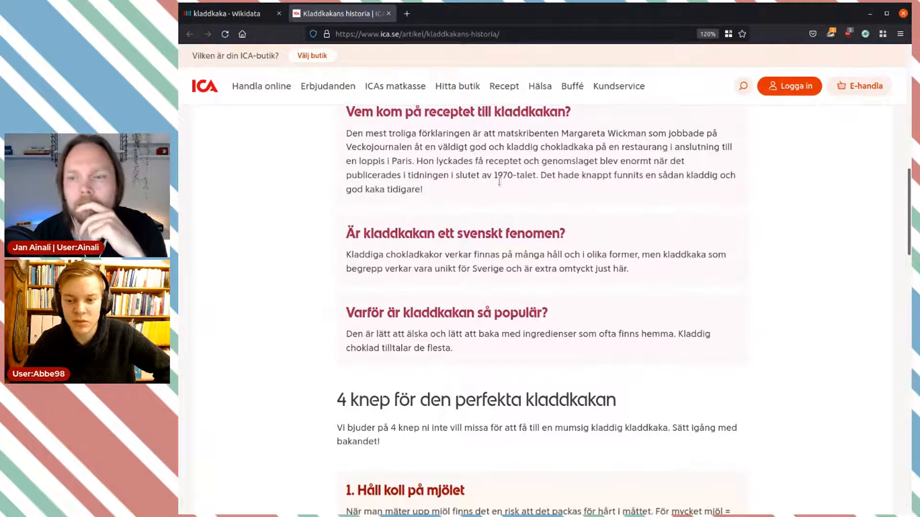
pyautogui.moveTo(344, 235); pyautogui.dragTo(590, 240)
pyautogui.click(589, 239)
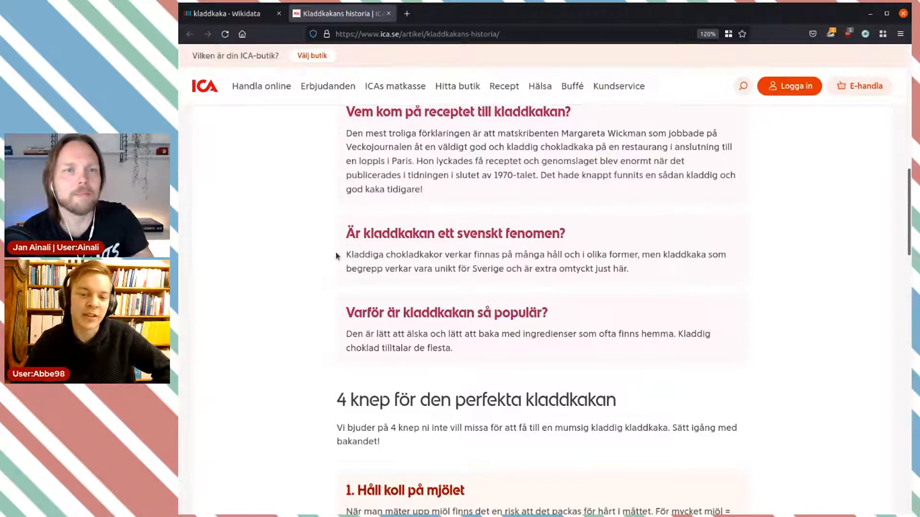
pyautogui.moveTo(346, 258); pyautogui.dragTo(444, 256)
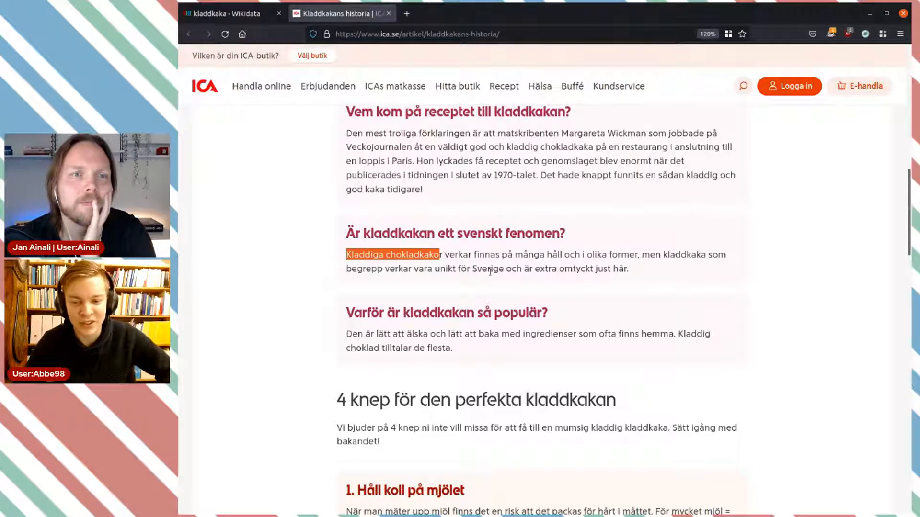
pyautogui.moveTo(637, 274); pyautogui.dragTo(429, 263)
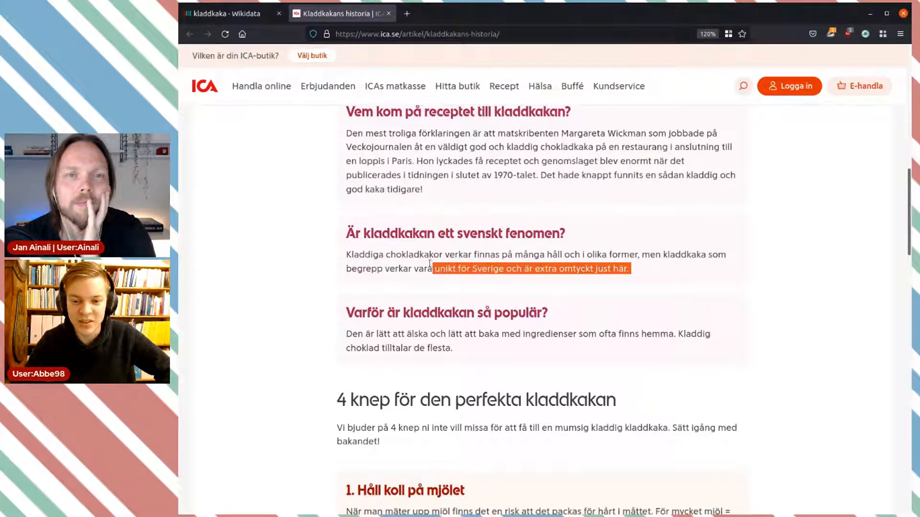
pyautogui.click(712, 282)
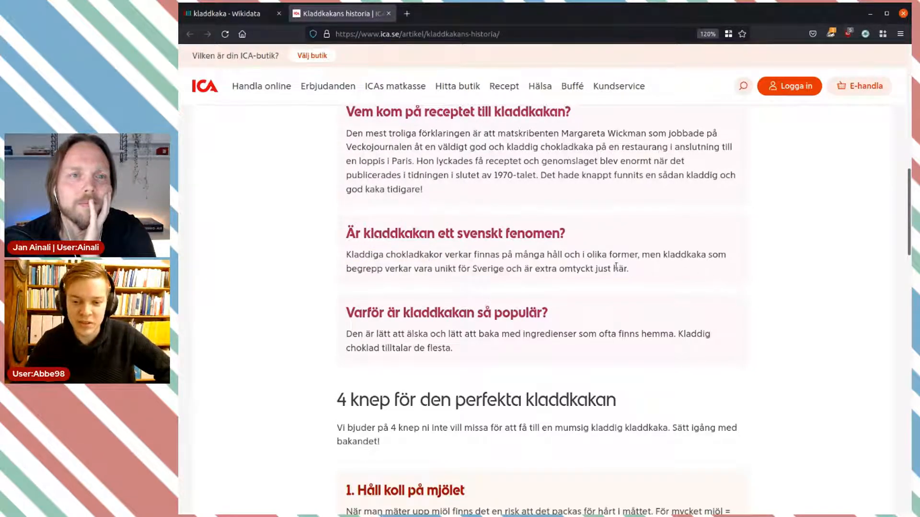
# Step: Skim the following passages of the article, and recheck the recipe's origin passage for the period of its publication
pyautogui.scroll(-4, 577, 244)
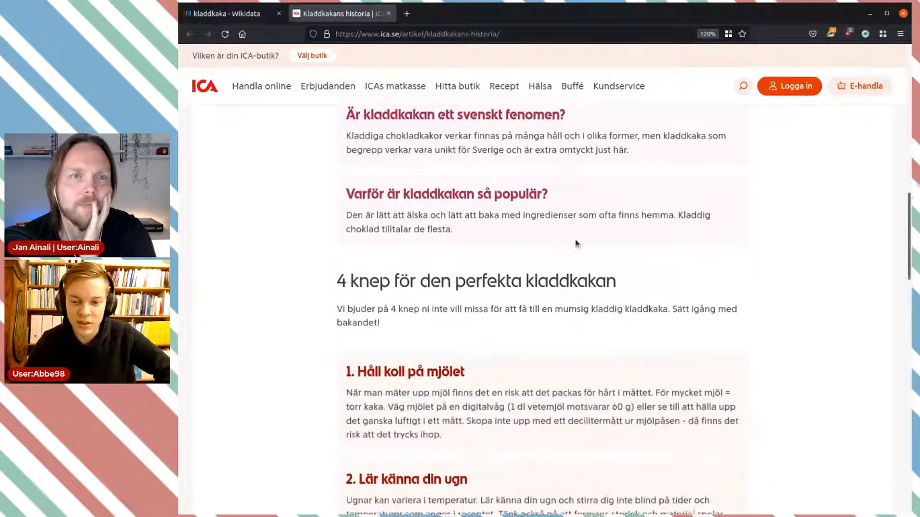
pyautogui.scroll(3, 577, 243)
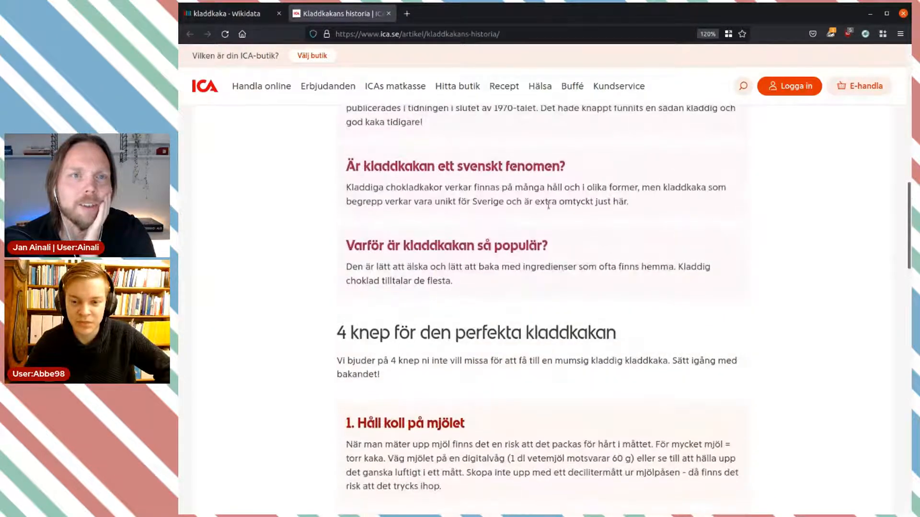
pyautogui.scroll(2, 549, 205)
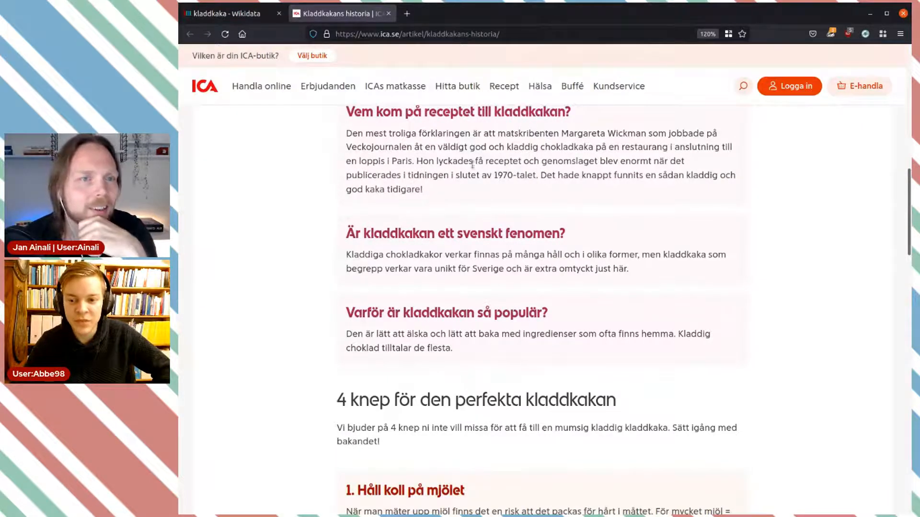
pyautogui.doubleClick(498, 175)
pyautogui.click(547, 179)
pyautogui.doubleClick(503, 176)
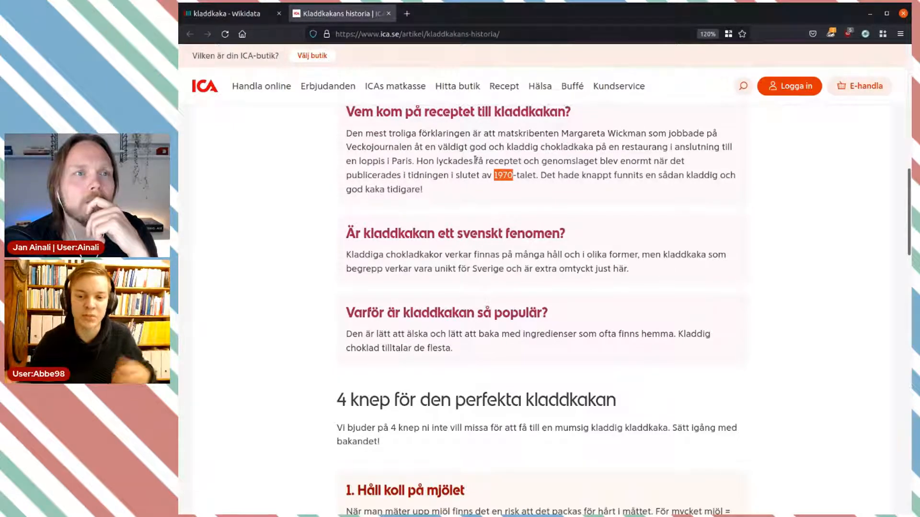
pyautogui.moveTo(415, 161); pyautogui.dragTo(514, 176)
pyautogui.click(522, 178)
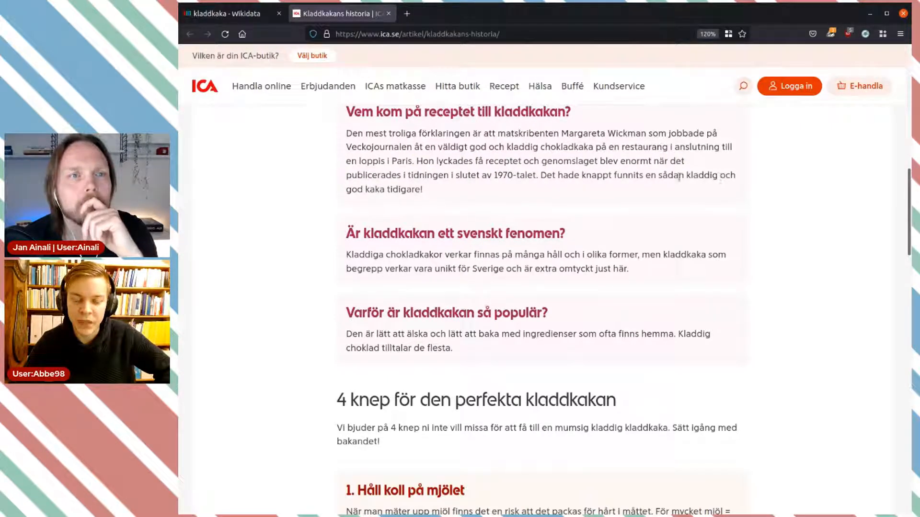
# Step: On the kladdkaka Wikidata item, fill in a new "time of discovery or invention" statement with 1970 at decade precision
pyautogui.click(234, 12)
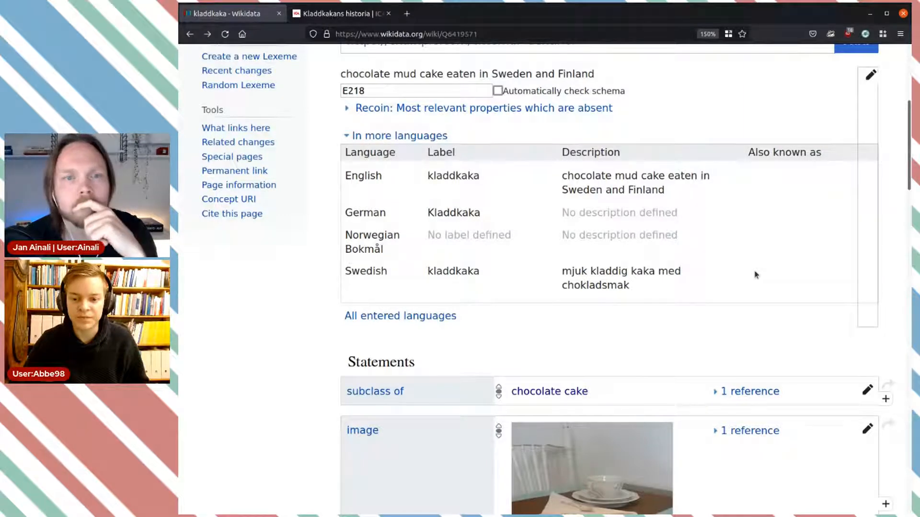
pyautogui.scroll(-10, 756, 274)
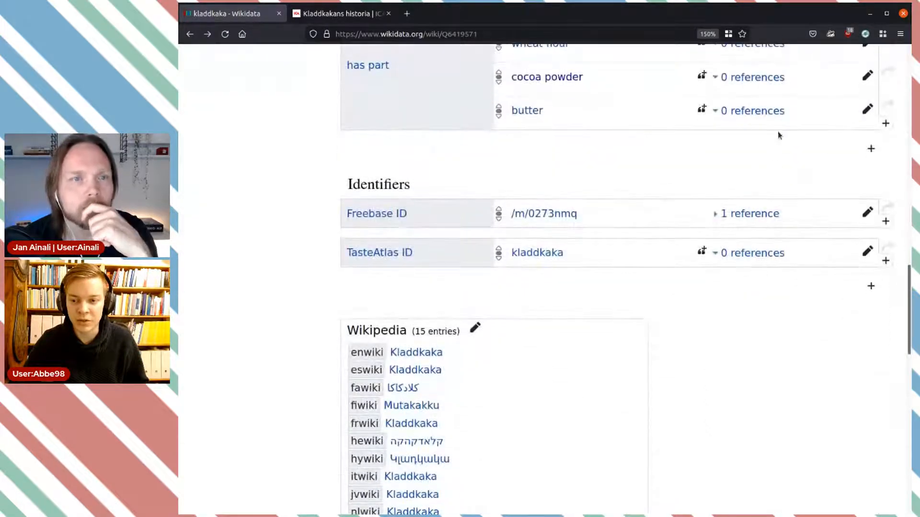
pyautogui.click(872, 149)
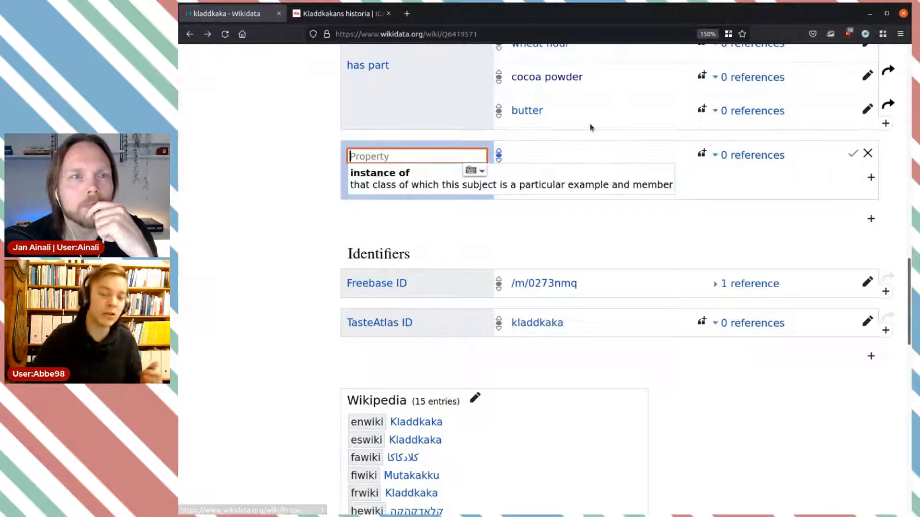
pyautogui.write('disco')
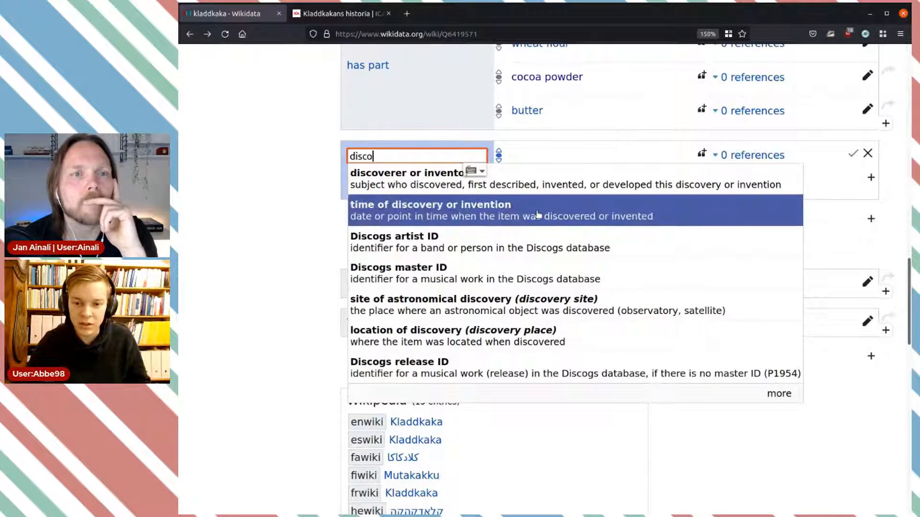
pyautogui.click(547, 213)
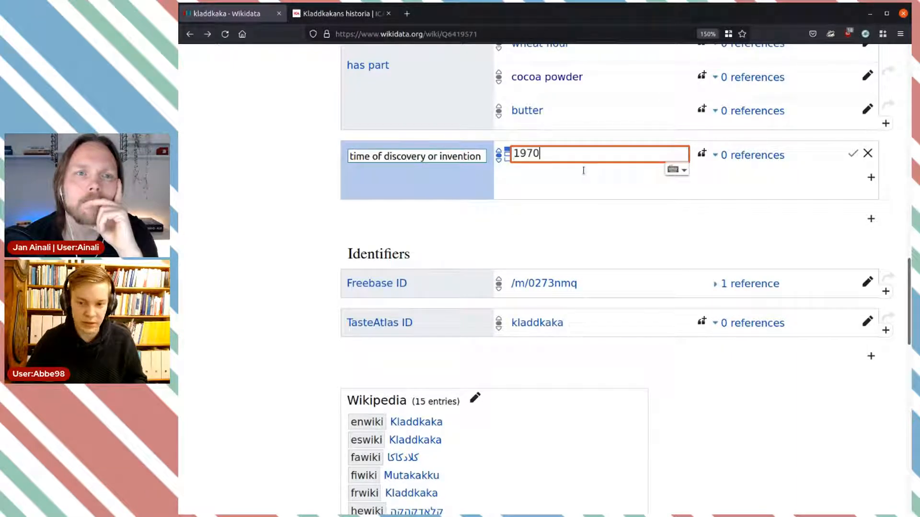
pyautogui.write('1970')
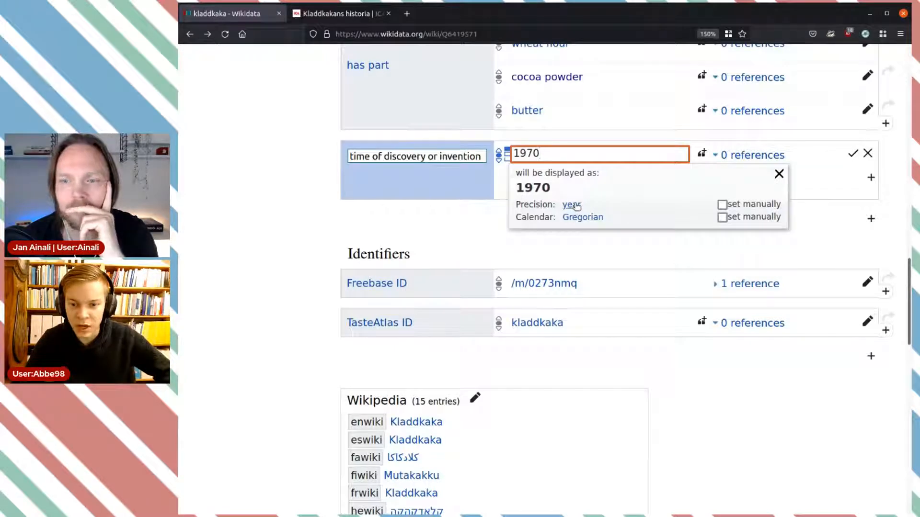
pyautogui.click(577, 206)
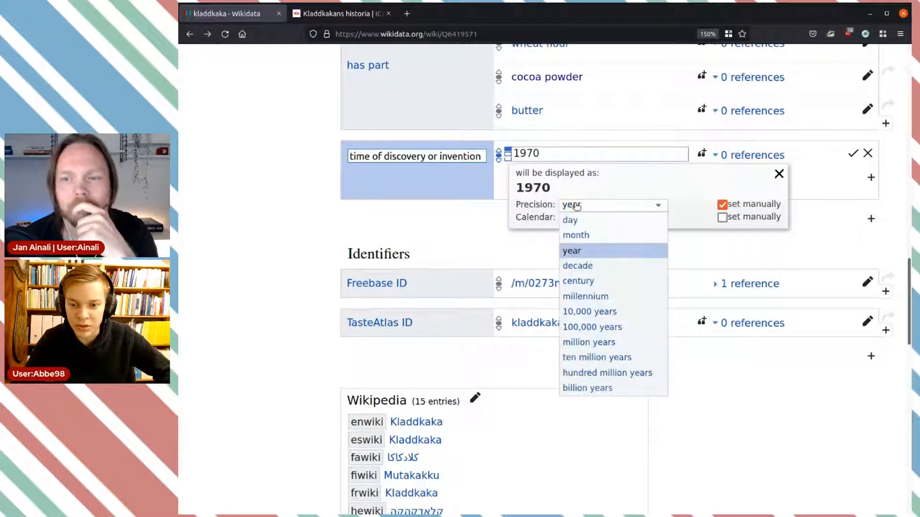
pyautogui.click(589, 266)
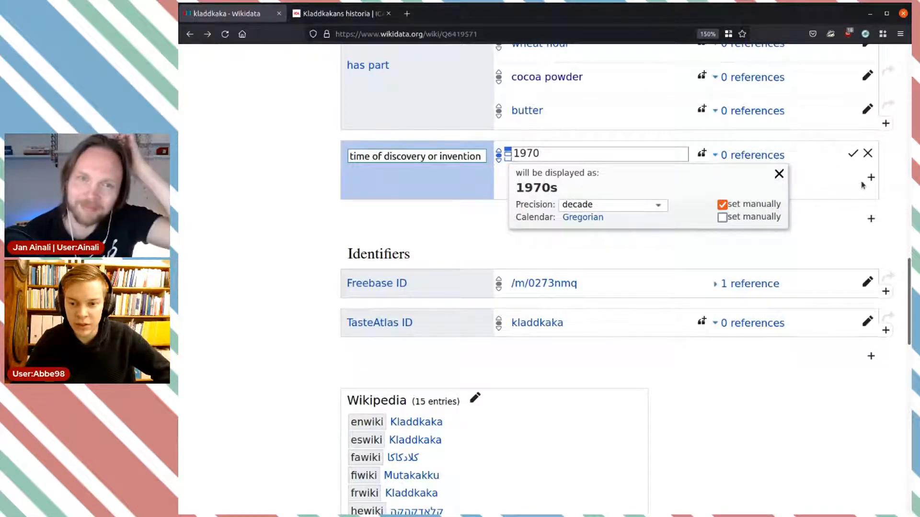
pyautogui.click(840, 180)
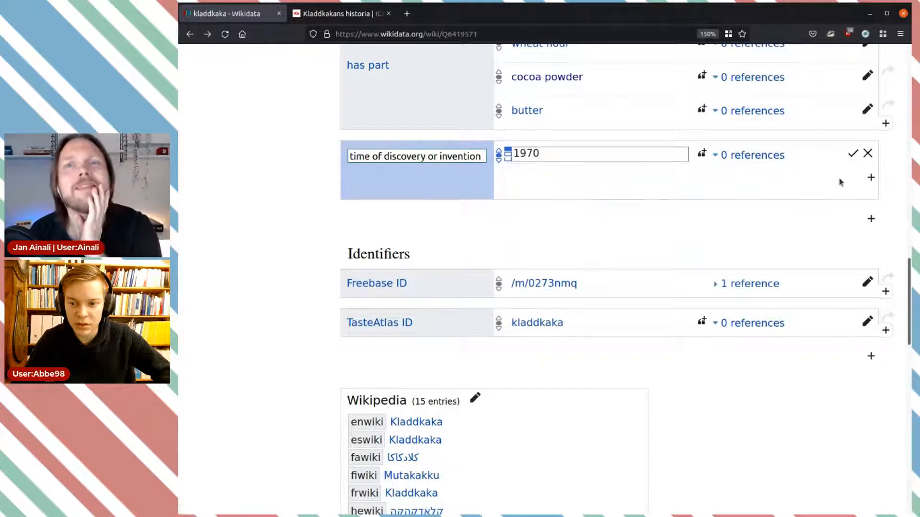
pyautogui.click(870, 177)
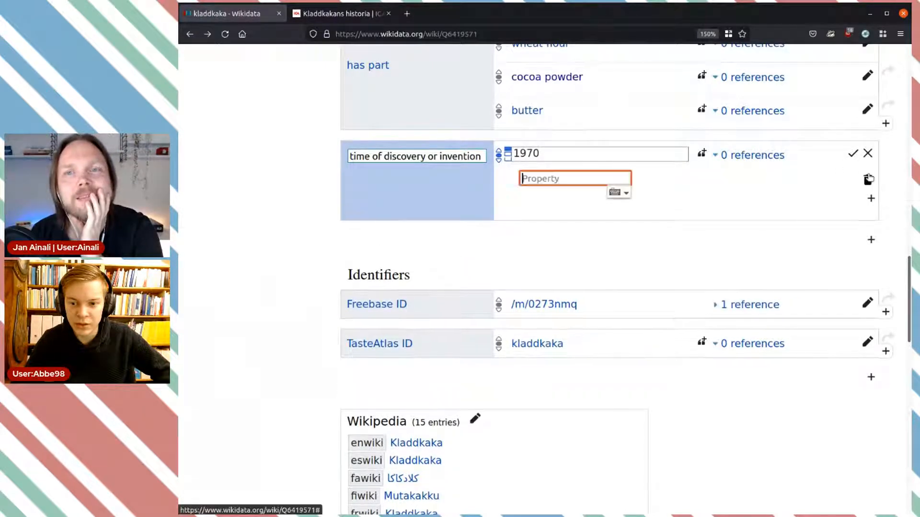
pyautogui.click(836, 176)
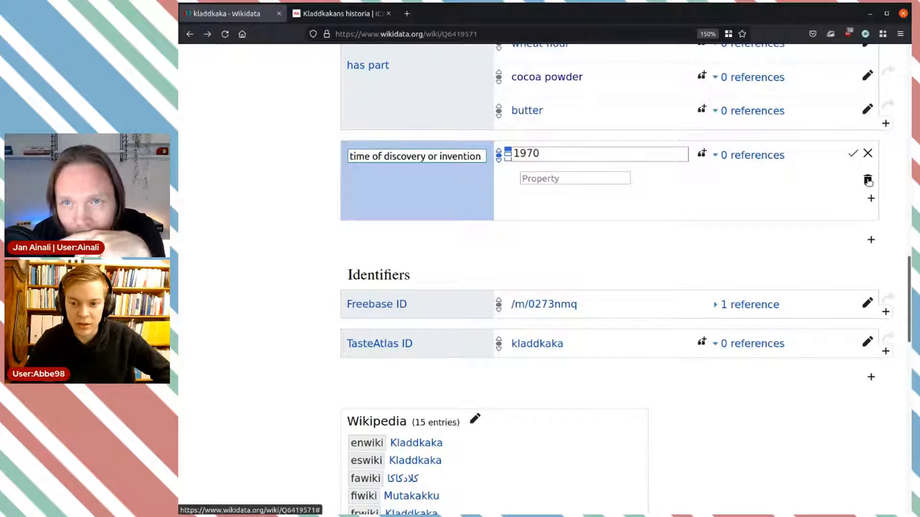
pyautogui.click(868, 180)
# Step: Publish the "time of discovery or invention" statement without a qualifier and reopen it for editing
pyautogui.click(853, 154)
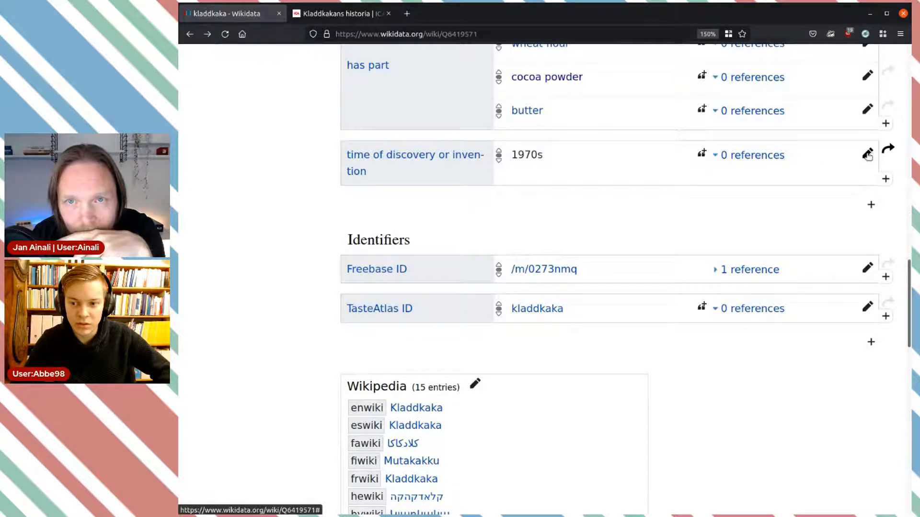
pyautogui.click(868, 154)
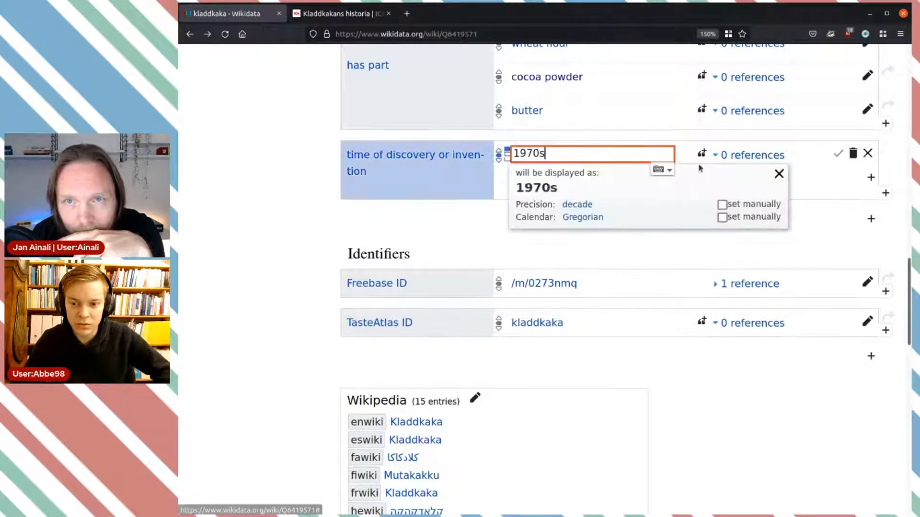
pyautogui.click(798, 156)
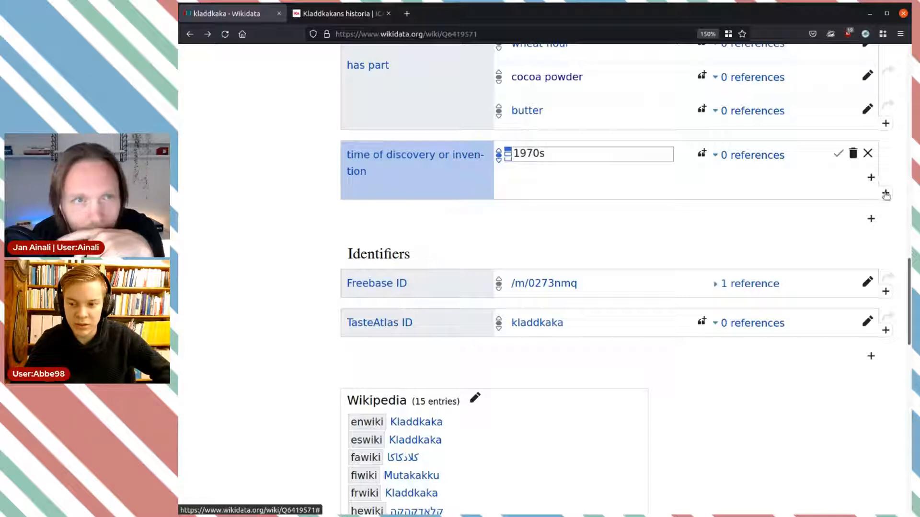
# Step: Start a new reference on the 1970s statement and discard its blank qualifier row
pyautogui.click(871, 179)
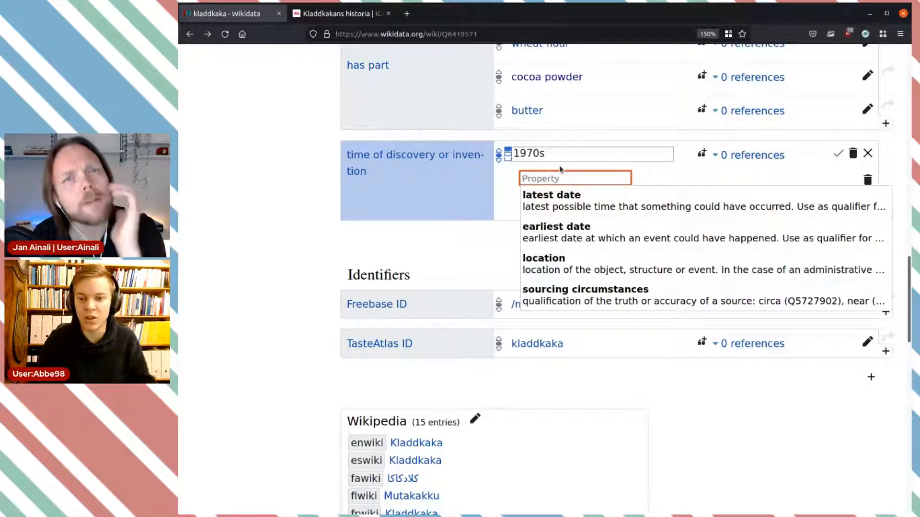
pyautogui.click(801, 171)
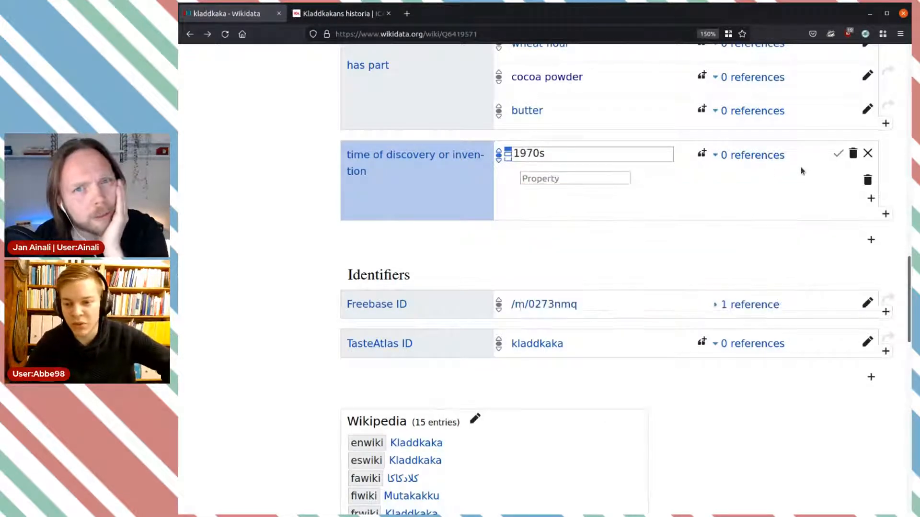
pyautogui.click(701, 154)
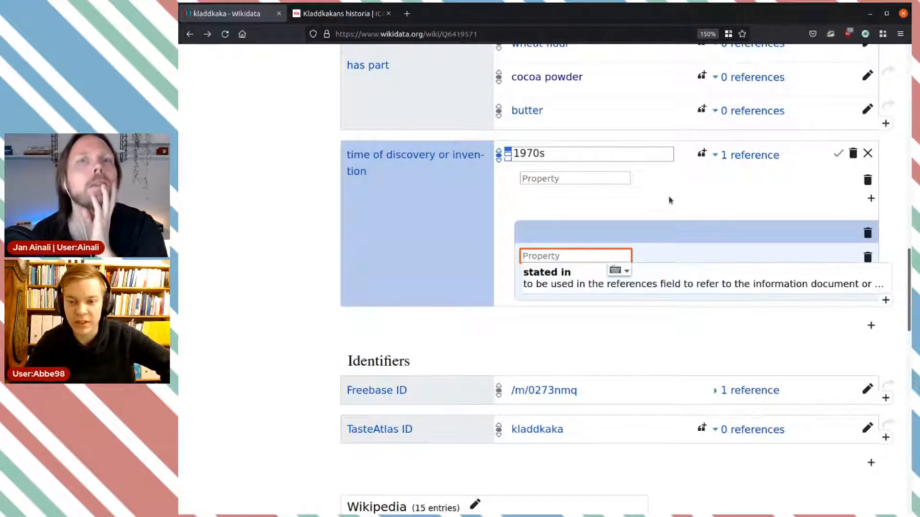
pyautogui.click(867, 179)
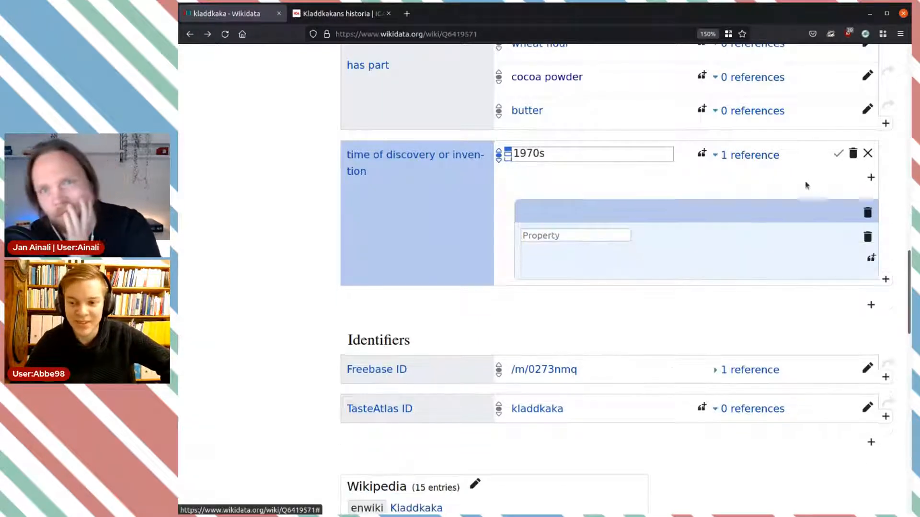
# Step: Add the "retrieved" property with the date 2021-10-16 to the statement's reference
pyautogui.click(558, 234)
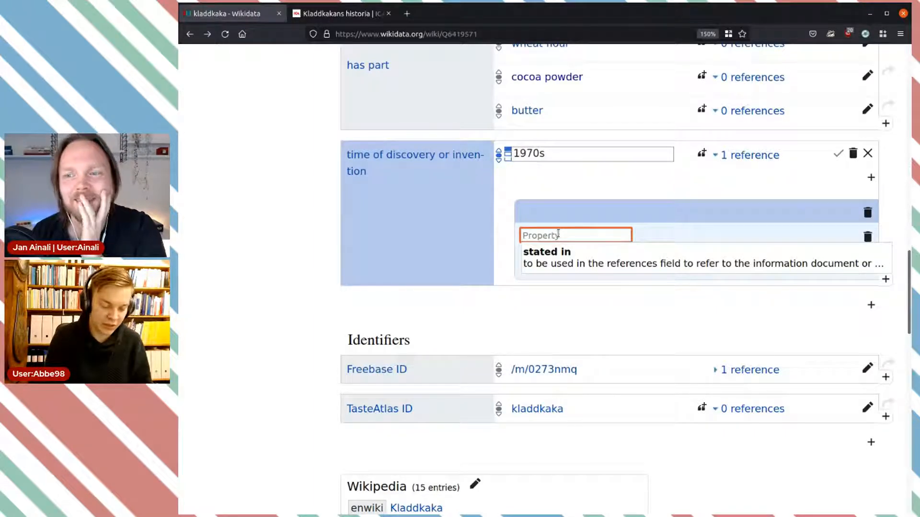
pyautogui.write('retr')
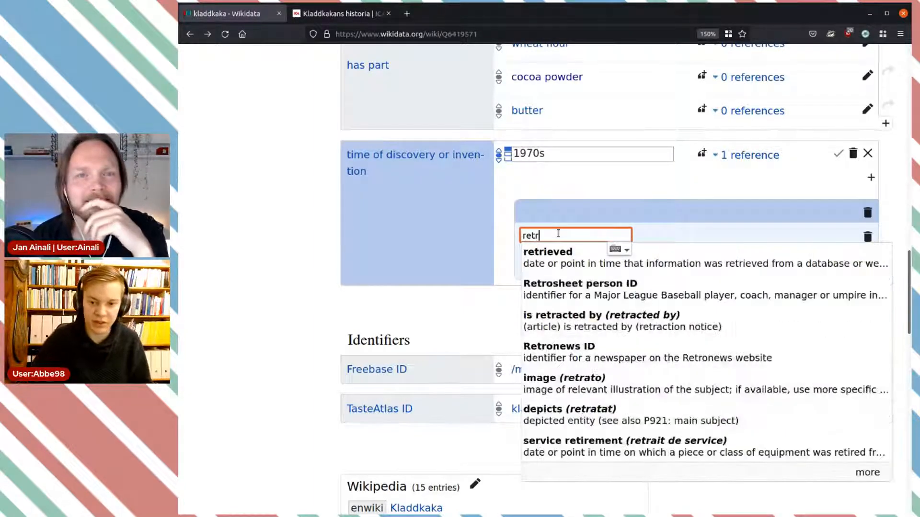
pyautogui.click(568, 250)
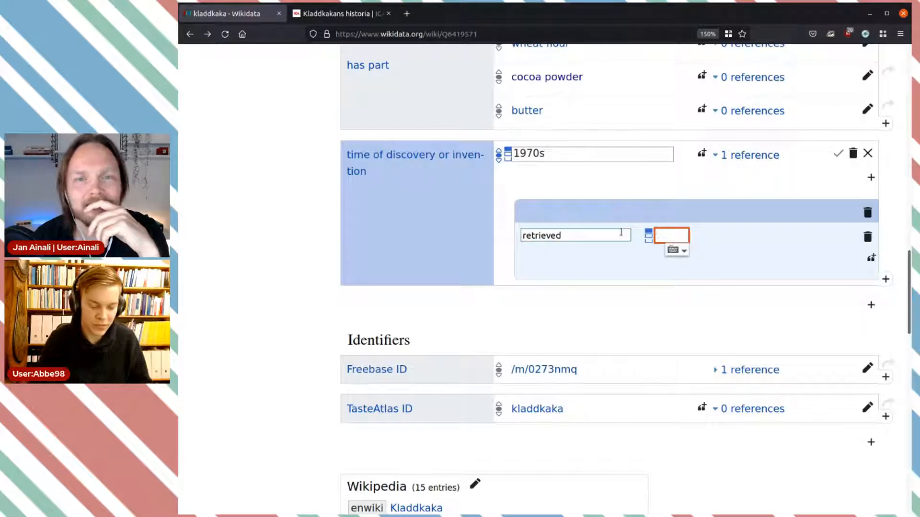
pyautogui.write('2021')
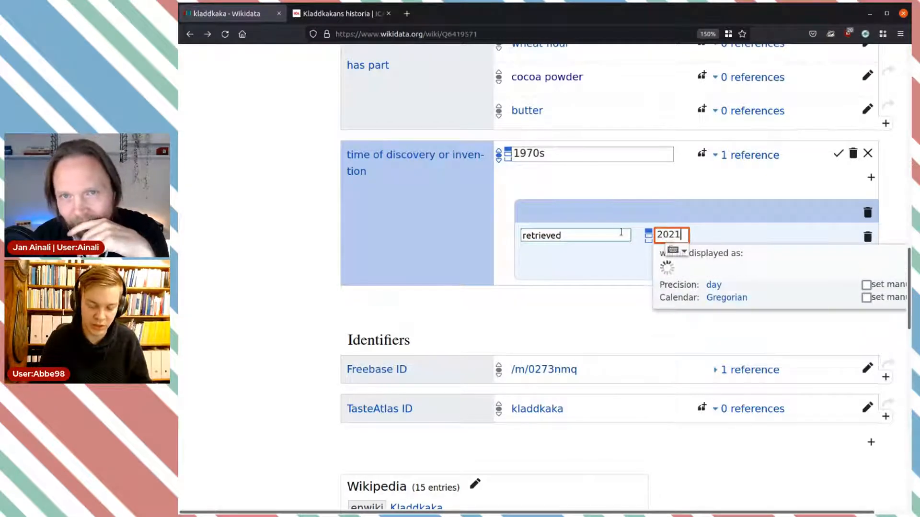
pyautogui.write('-10')
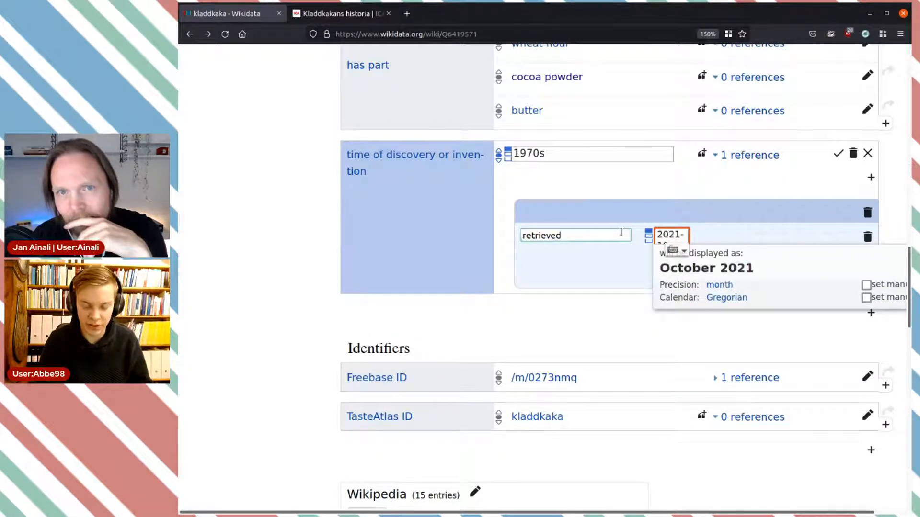
pyautogui.write('-16')
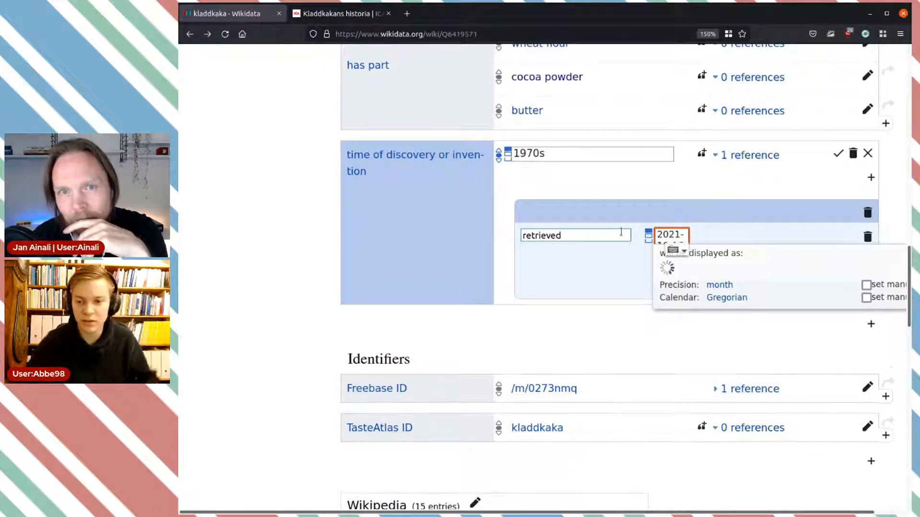
pyautogui.click(732, 218)
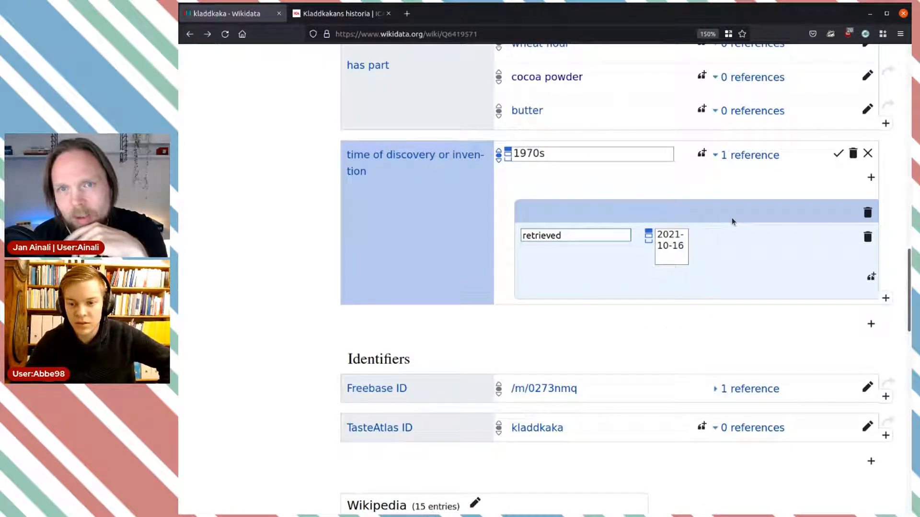
pyautogui.click(676, 235)
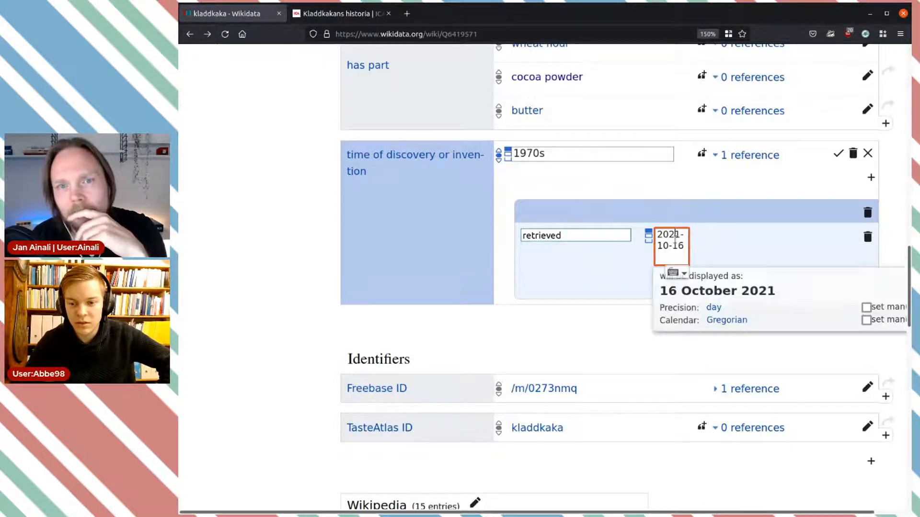
pyautogui.click(748, 229)
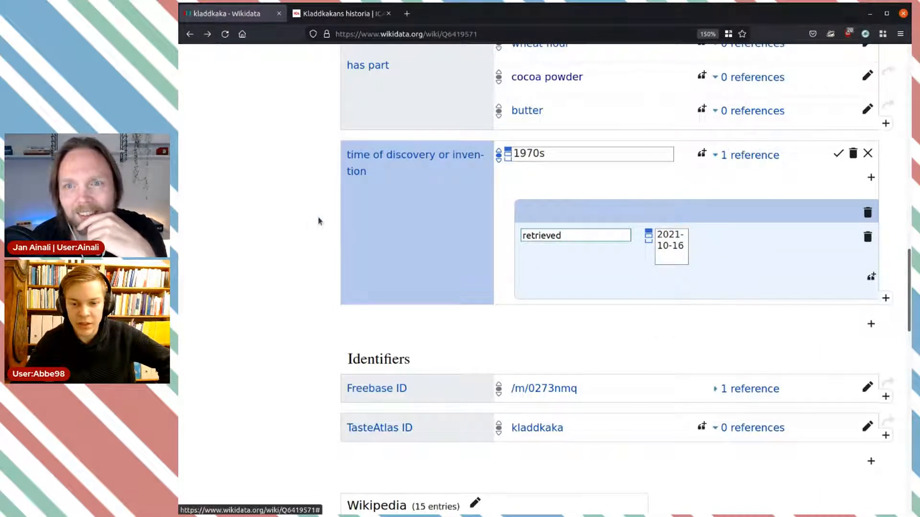
pyautogui.moveTo(178, 238); pyautogui.dragTo(116, 238)
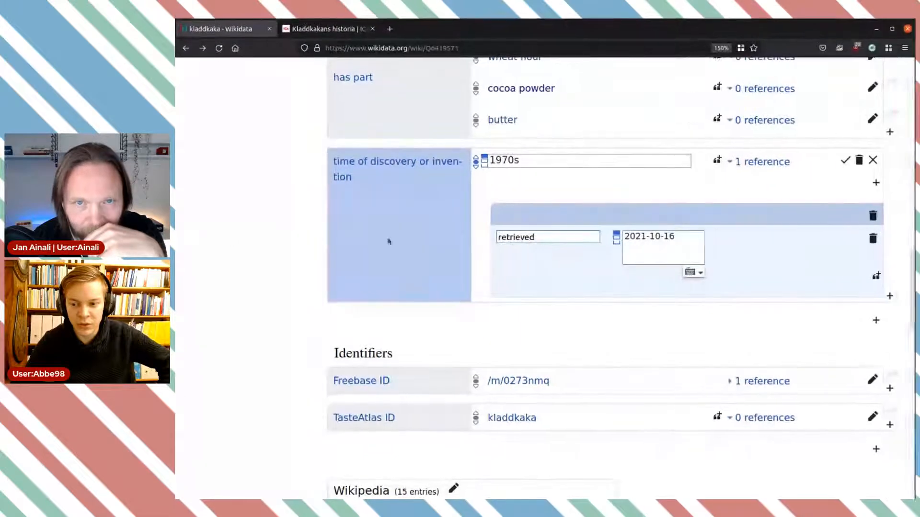
pyautogui.click(666, 234)
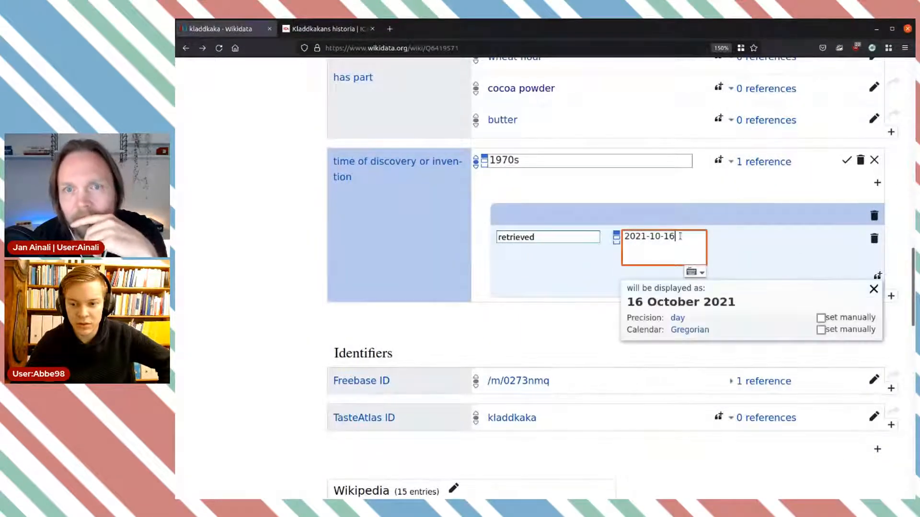
pyautogui.click(841, 240)
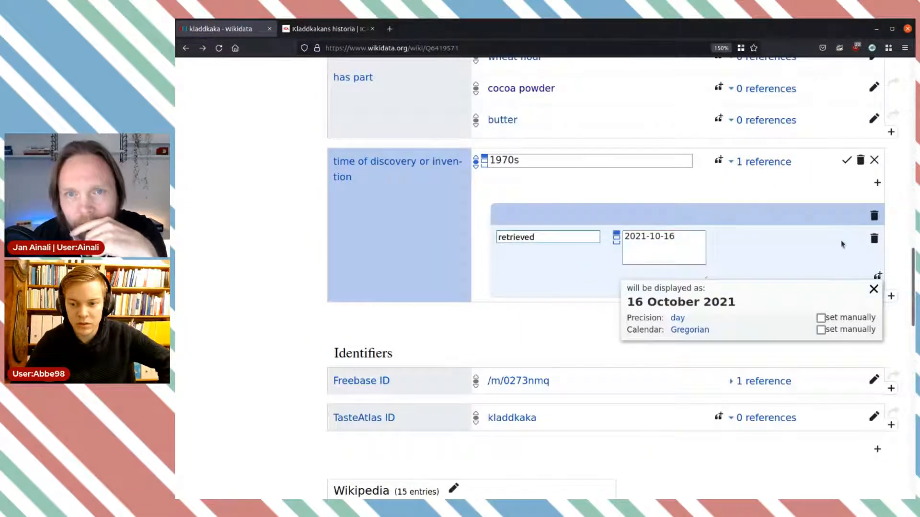
pyautogui.click(877, 276)
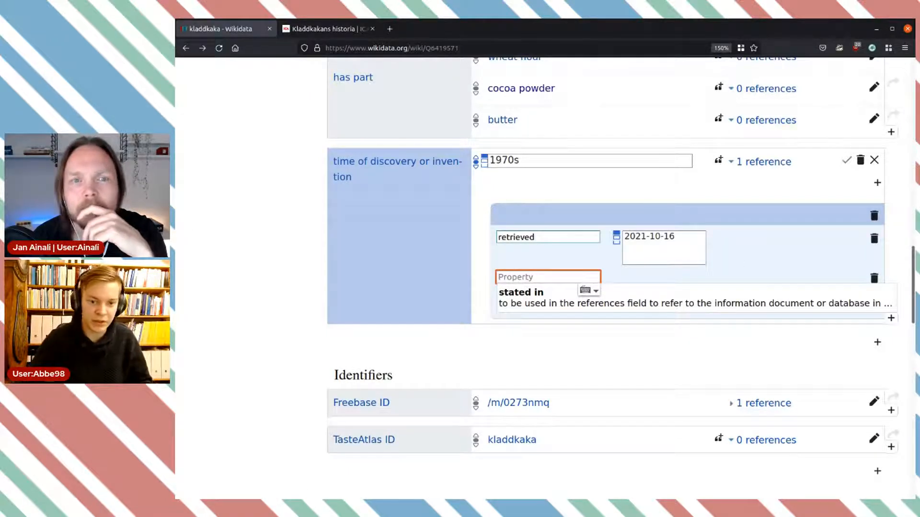
pyautogui.moveTo(177, 247); pyautogui.dragTo(206, 247)
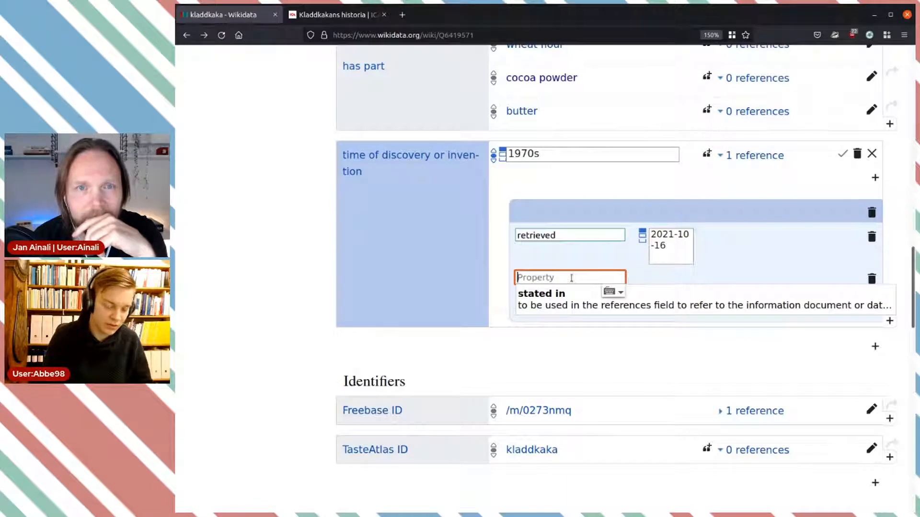
pyautogui.write('reference')
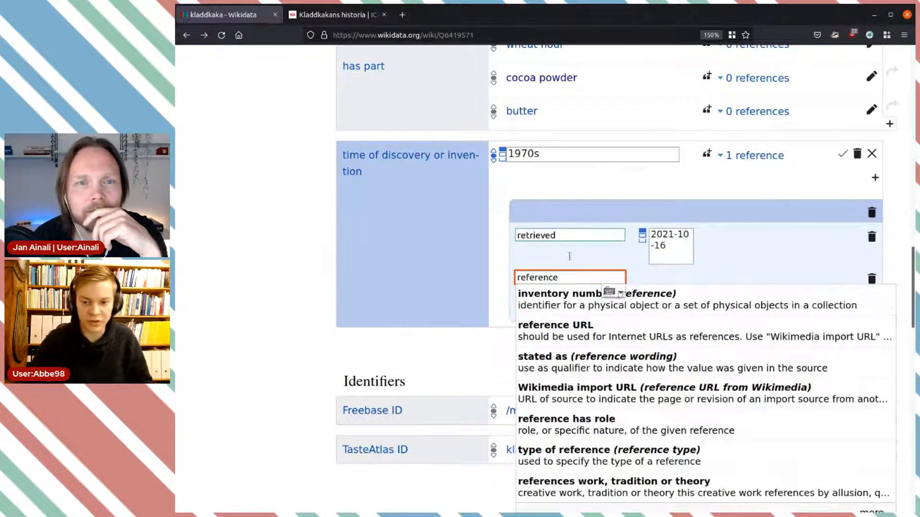
pyautogui.click(570, 330)
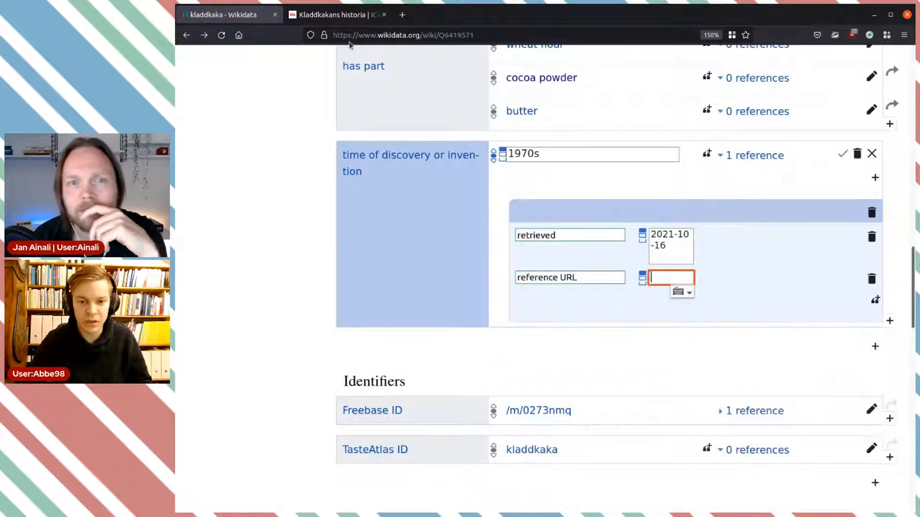
pyautogui.click(335, 14)
pyautogui.click(416, 41)
pyautogui.hotkey('ctrl', 'c')
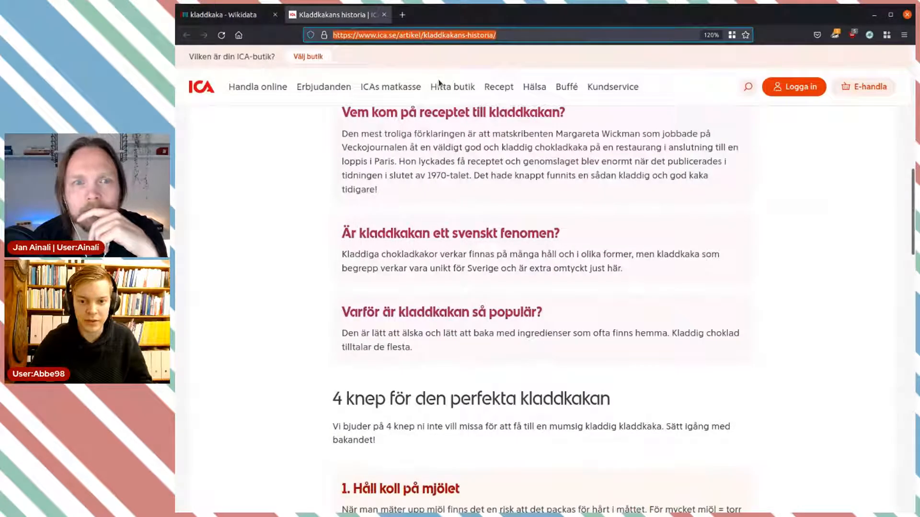
pyautogui.hotkey('ctrl', 'Tab')
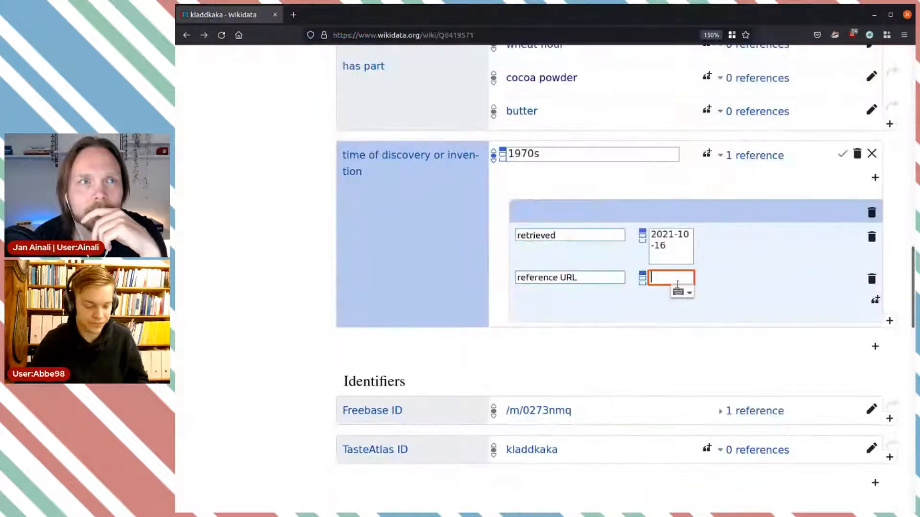
pyautogui.hotkey('ctrl', 'v')
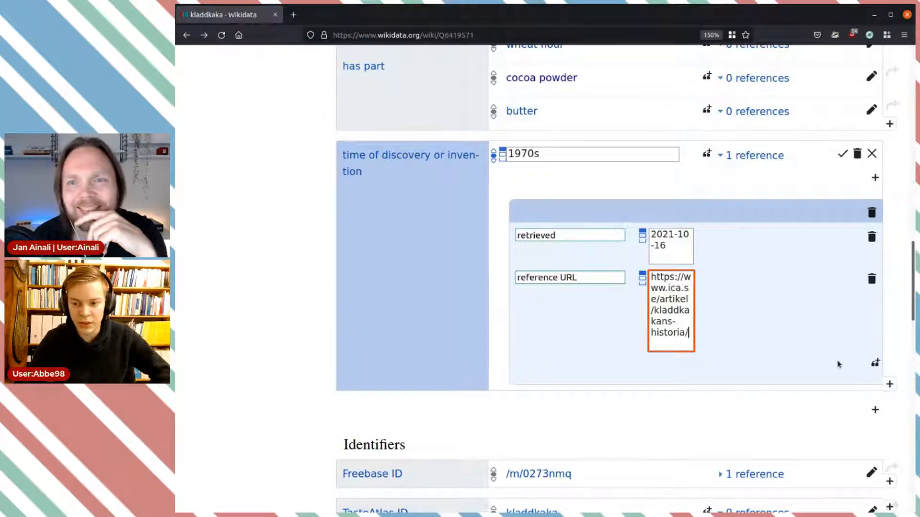
pyautogui.press('Return')
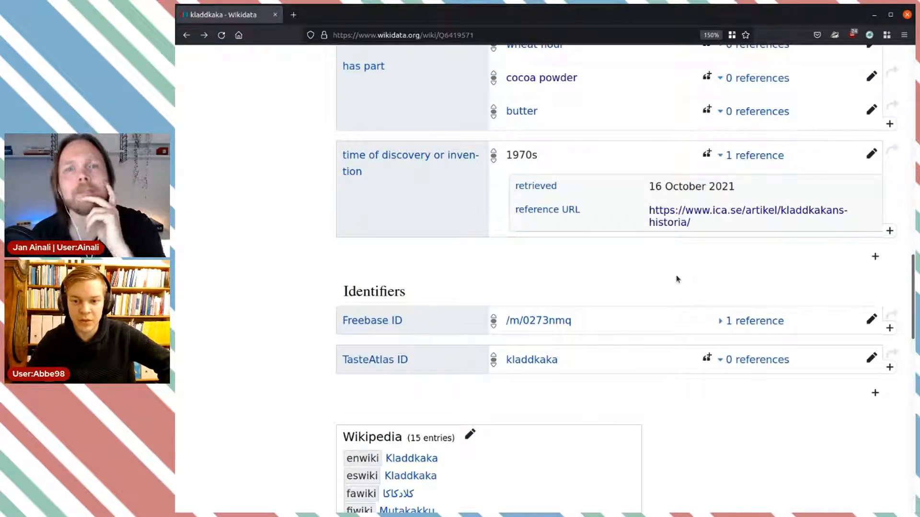
# Step: Look over the kladdkaka item's statements, labels and descriptions for what could still be improved
pyautogui.scroll(4, 677, 279)
pyautogui.scroll(5, 677, 280)
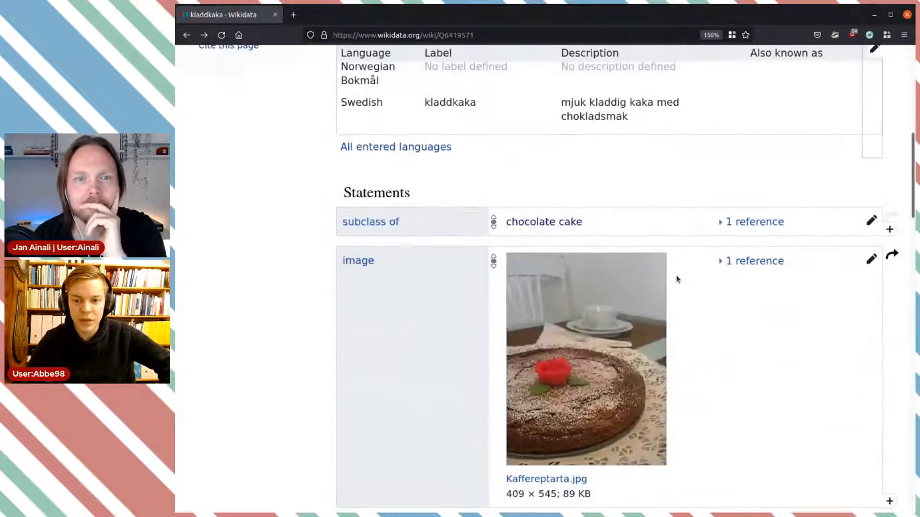
pyautogui.scroll(9, 676, 278)
pyautogui.scroll(-13, 676, 279)
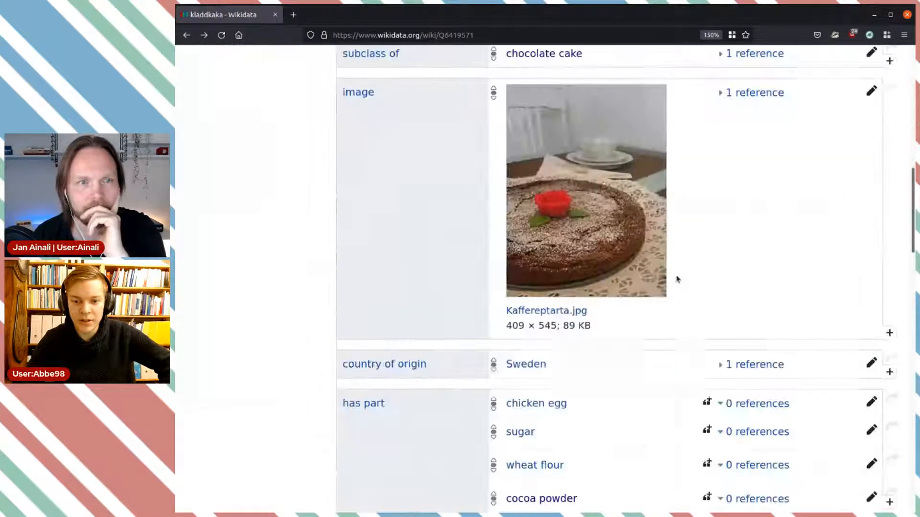
pyautogui.scroll(9, 676, 279)
pyautogui.scroll(-9, 677, 279)
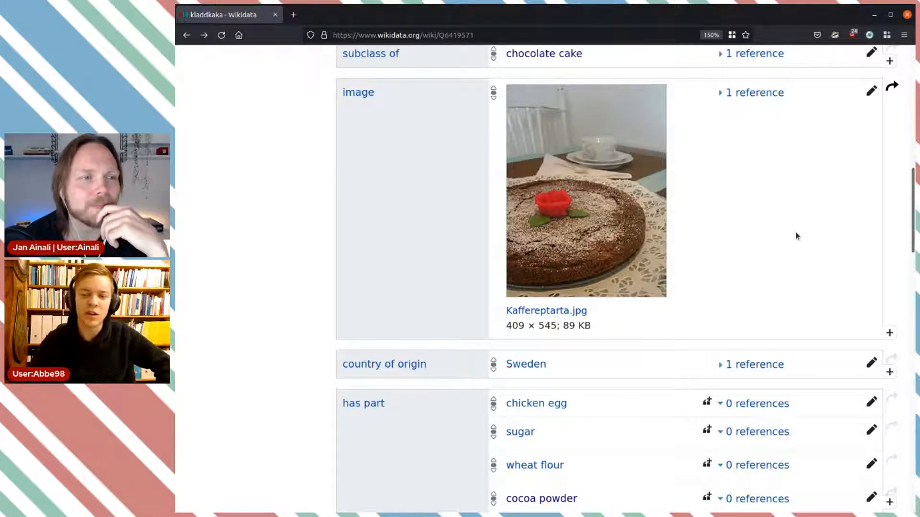
pyautogui.scroll(5, 735, 310)
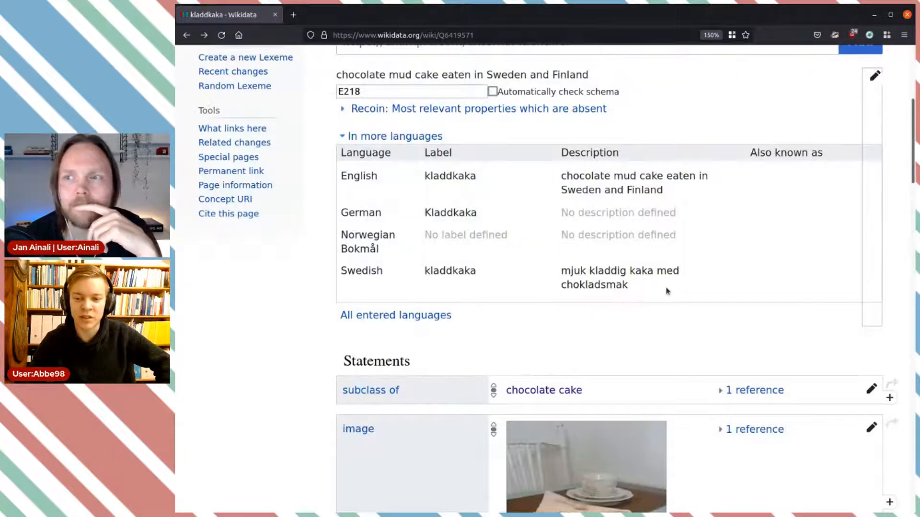
pyautogui.scroll(3, 706, 317)
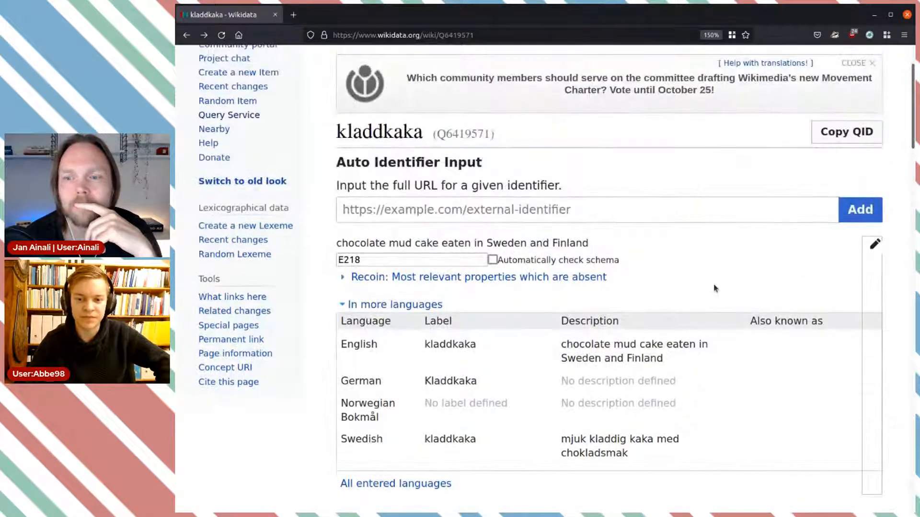